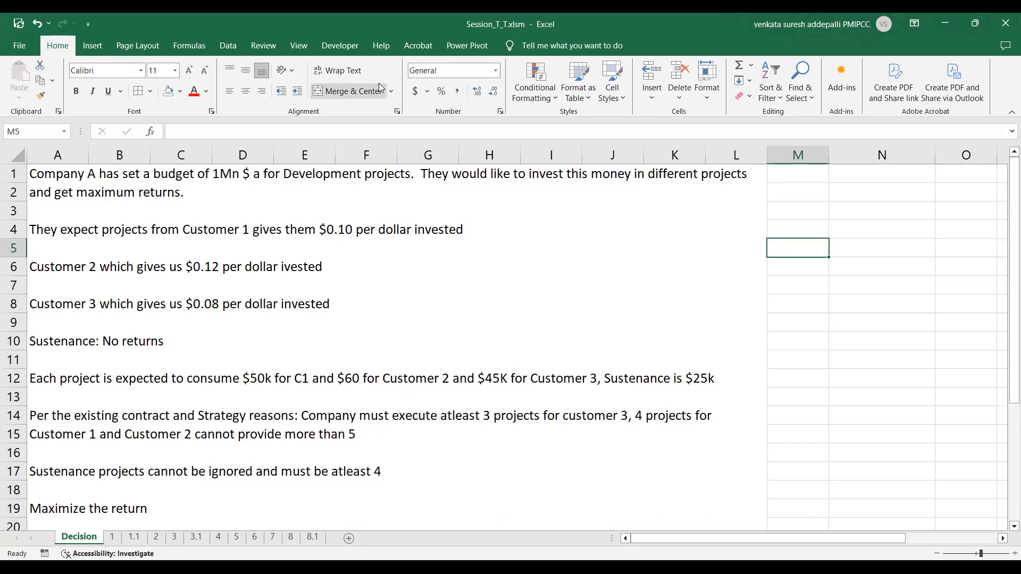
key("alt+Tab")
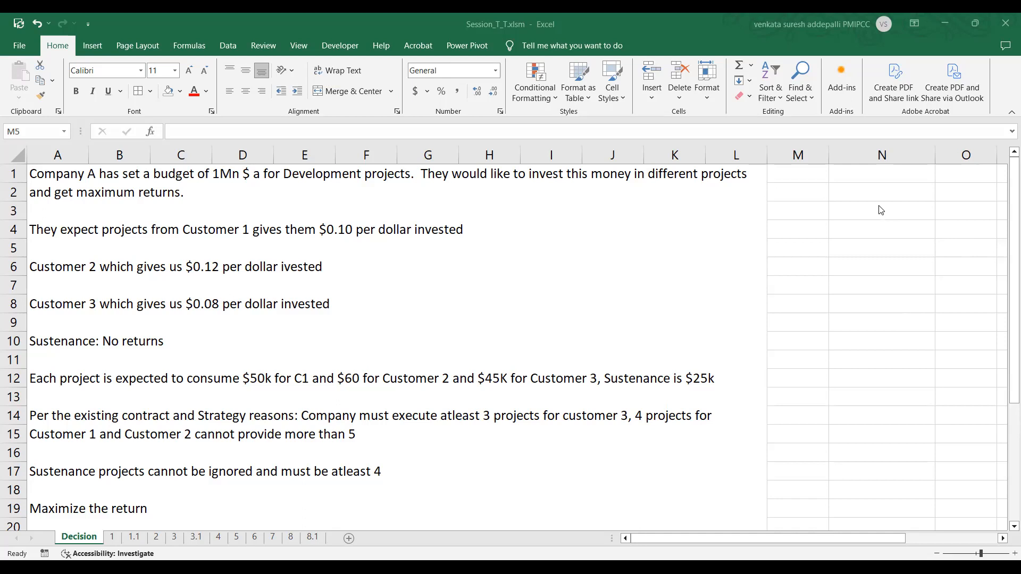
left_click(860, 213)
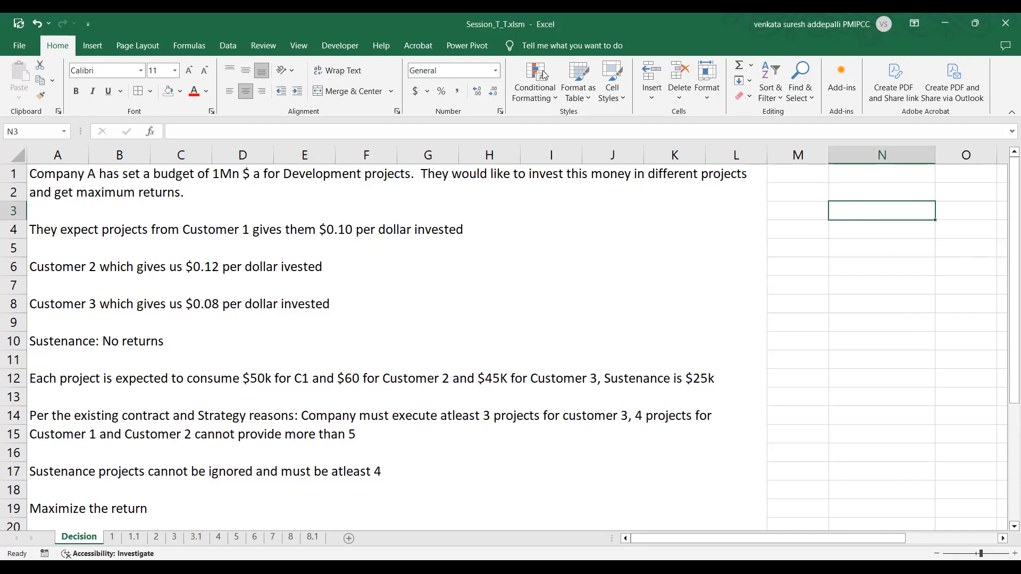
key("alt+Tab")
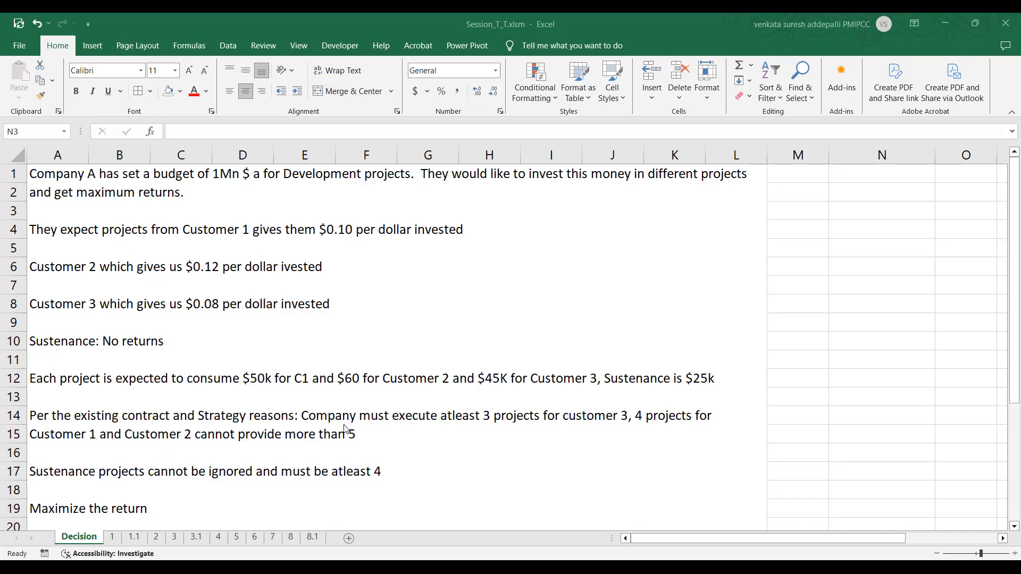
Enter the column headings C1, C2, C3 and S in cells N2 to Q2.
left_click(841, 195)
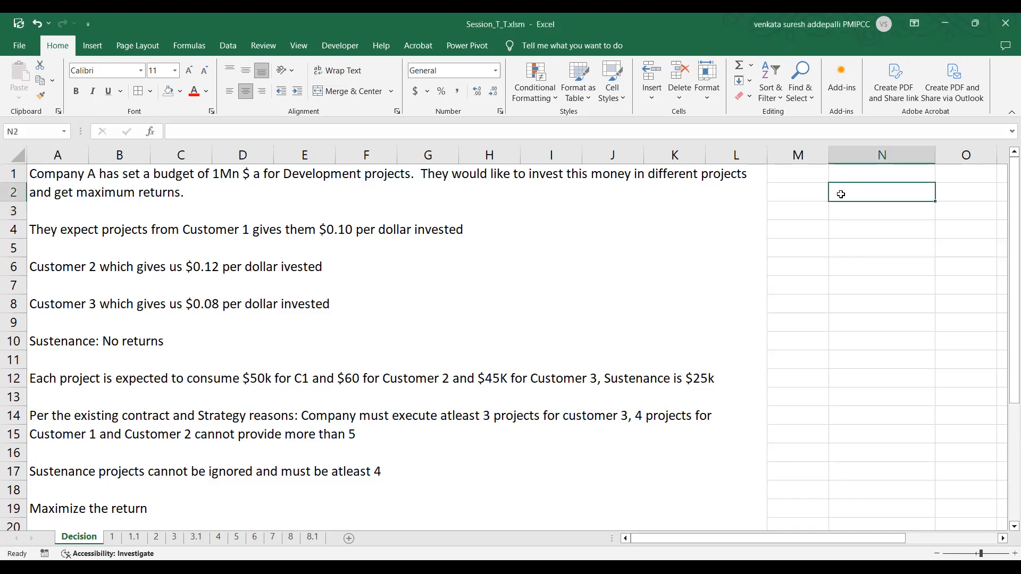
type("C1")
key("Tab")
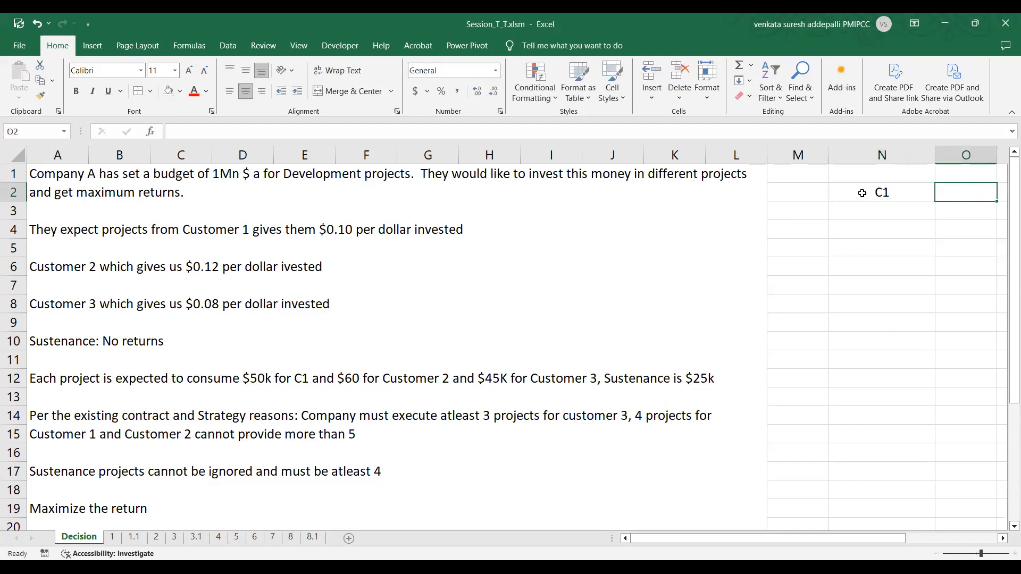
type("C2")
key("Tab")
type("C3")
key("Tab")
type("S")
key("Return")
Fill row 4 from M4 with the label Return and the values .10, .12, .08 and 0 for C1, C2, C3 and S.
left_click_drag(829, 539, 790, 518)
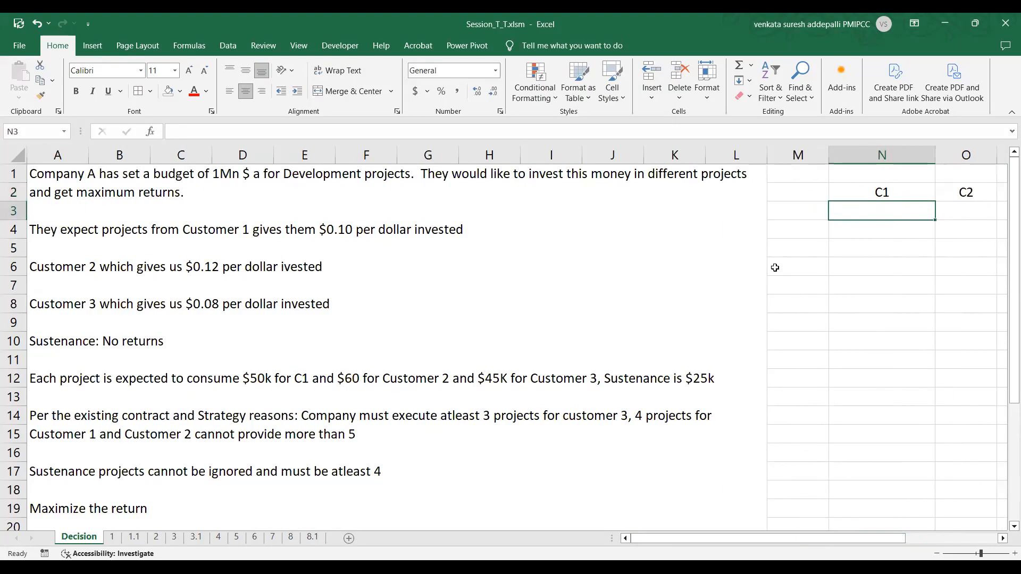
left_click(801, 232)
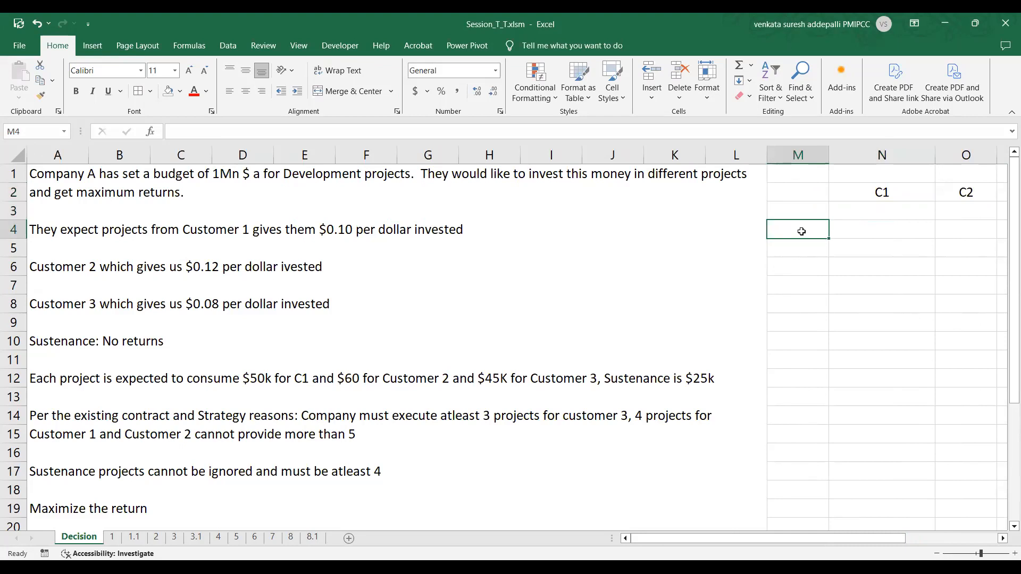
type("Return")
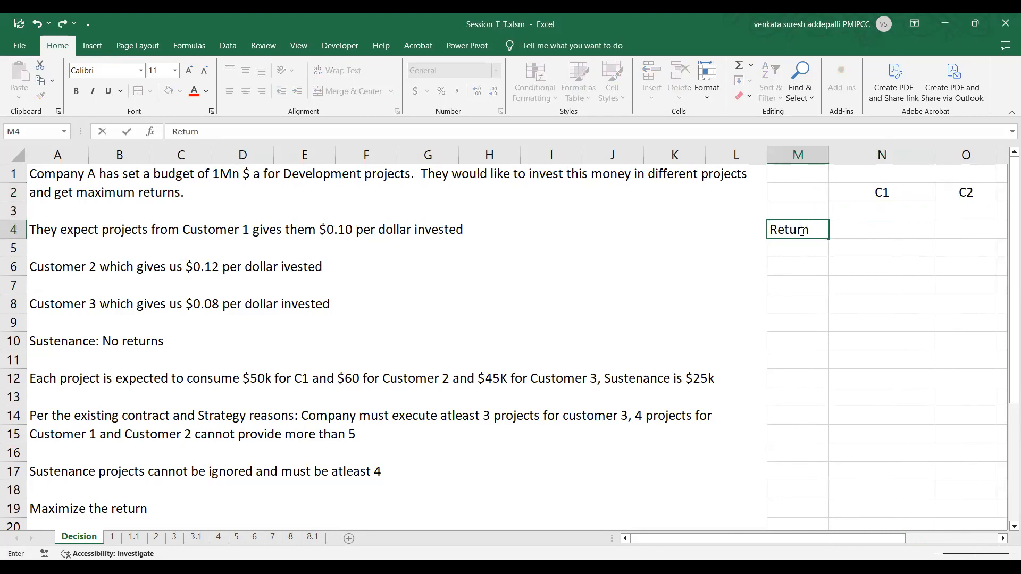
key("Tab")
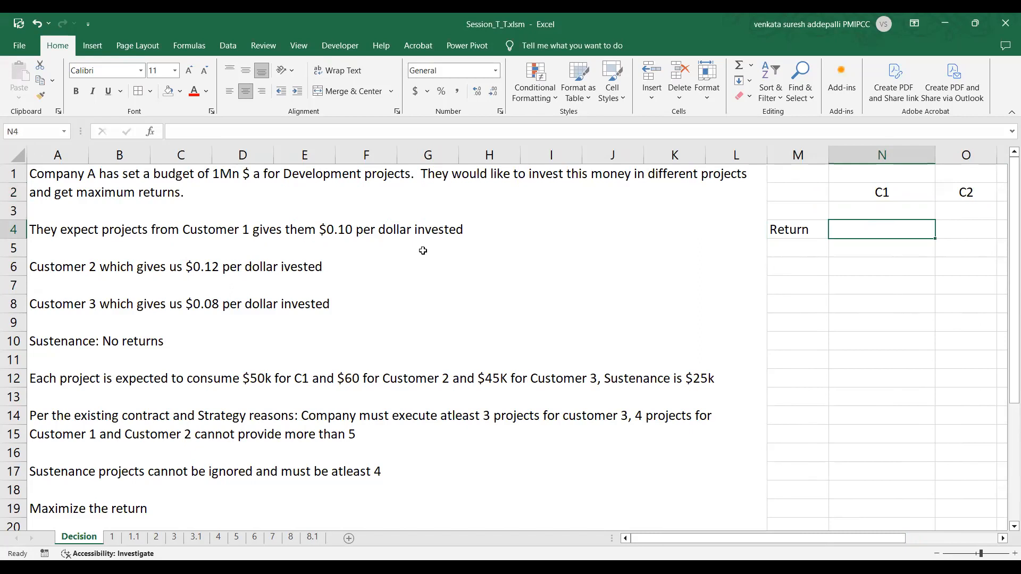
type(".10")
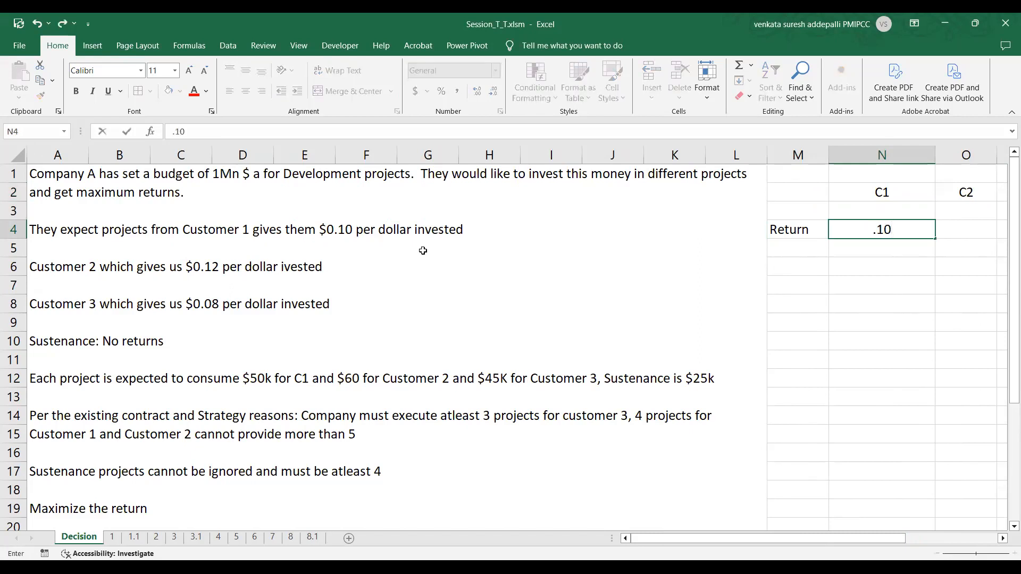
key("Tab")
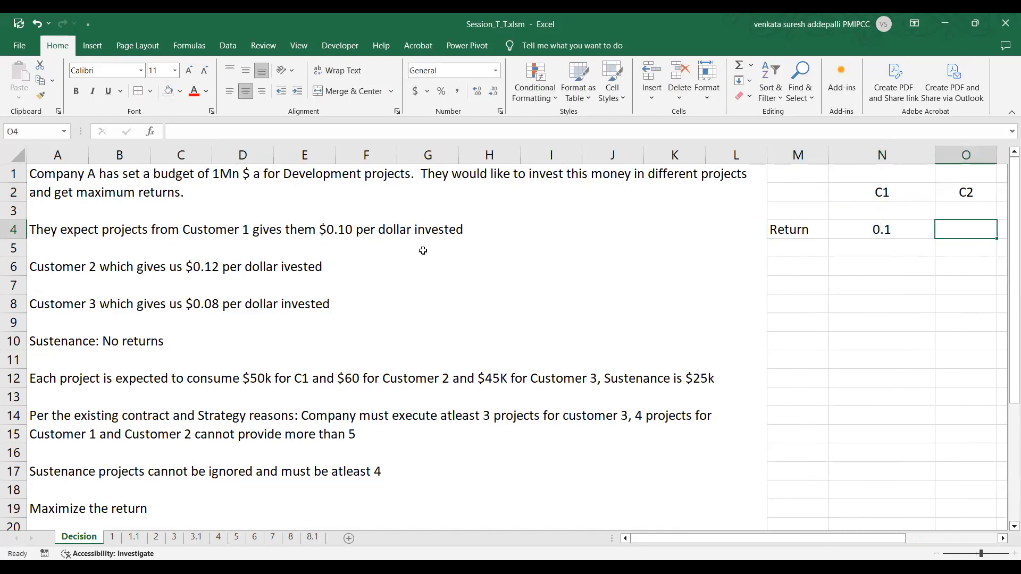
type(".12")
key("Tab")
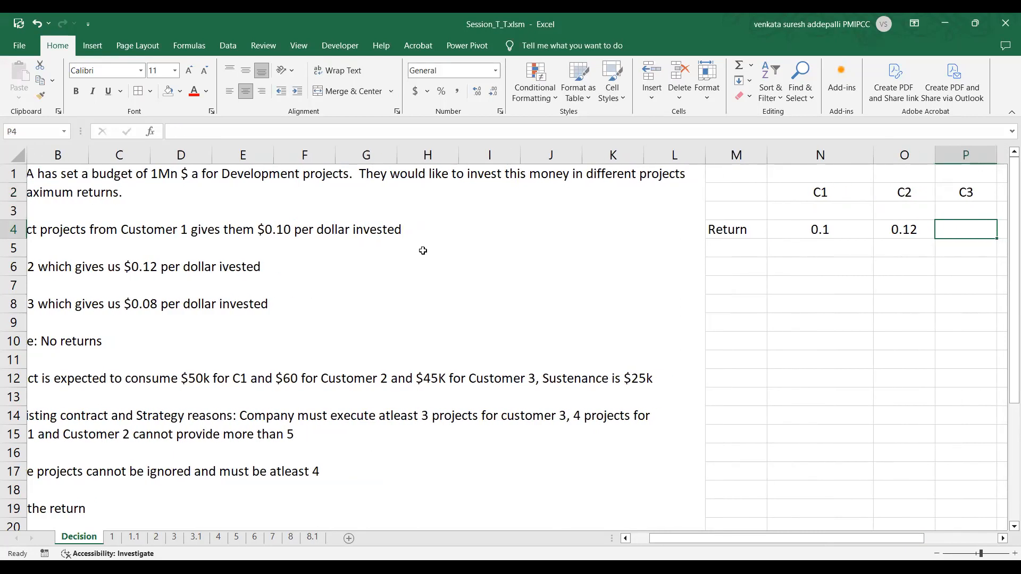
type(".08")
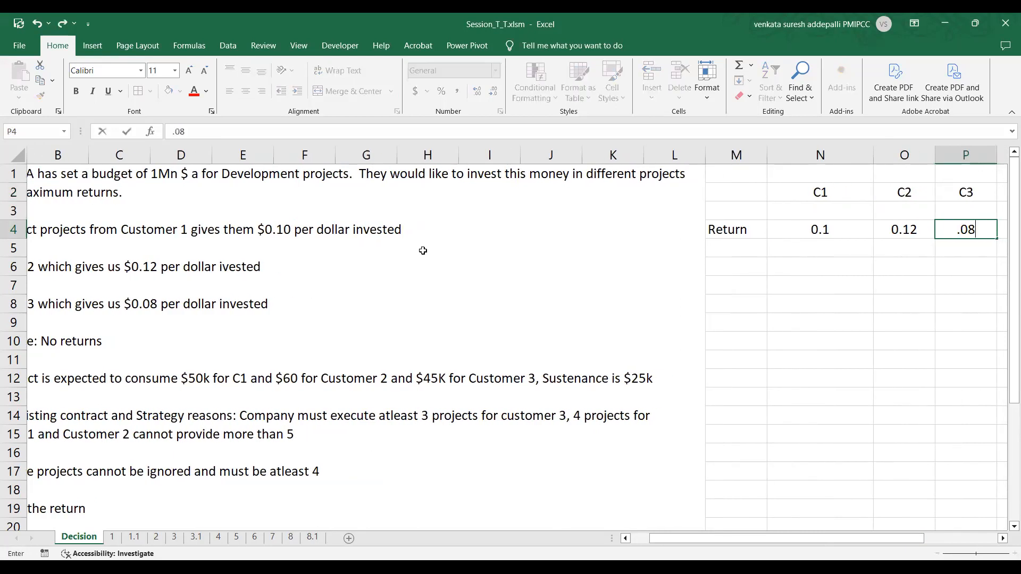
key("Tab")
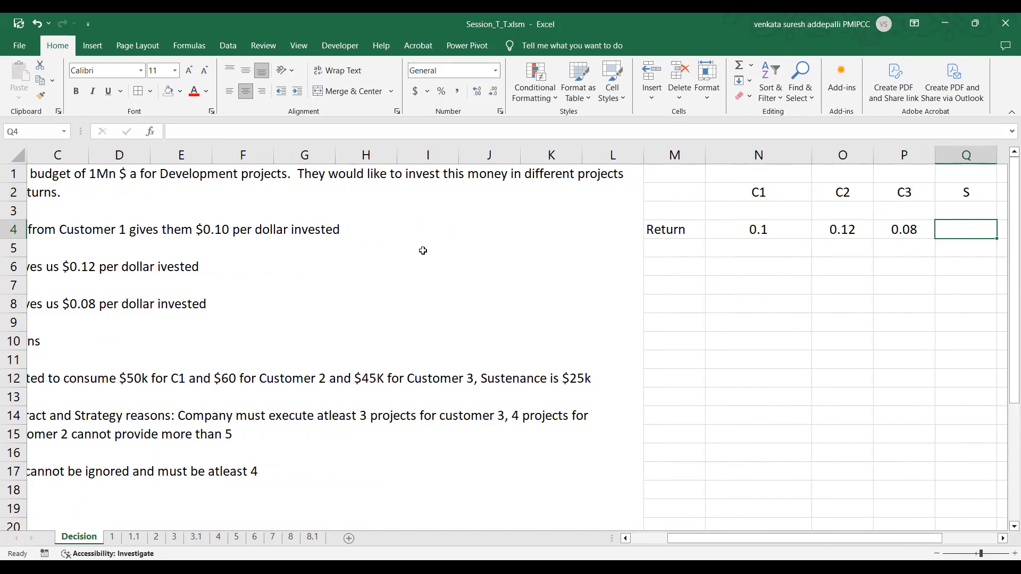
type("0")
key("Return")
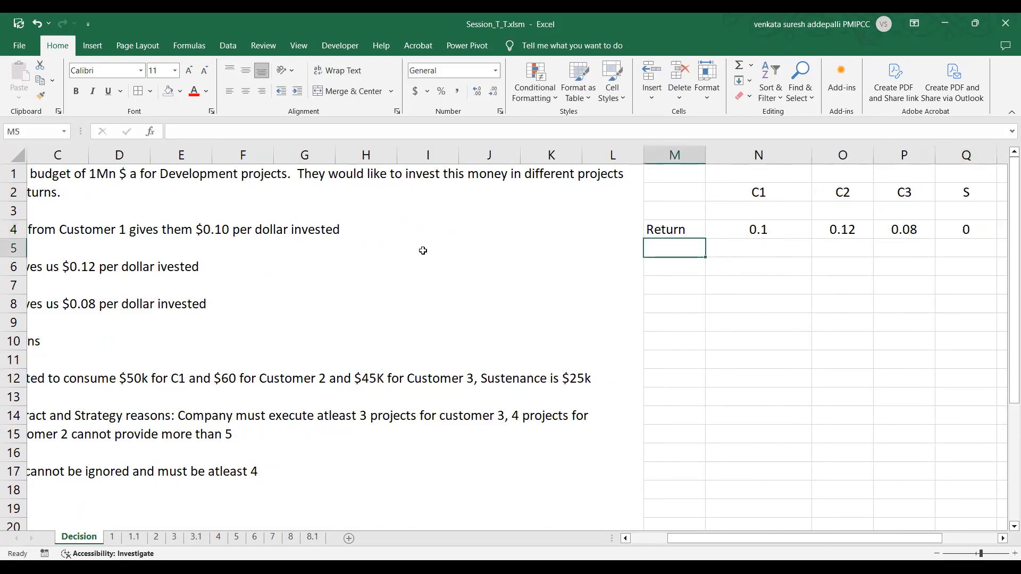
Fill row 5 from M5 with the label Cost and the values 50, 60, 45 and 25 for C1, C2, C3 and S.
scroll(423, 251, "left", 2)
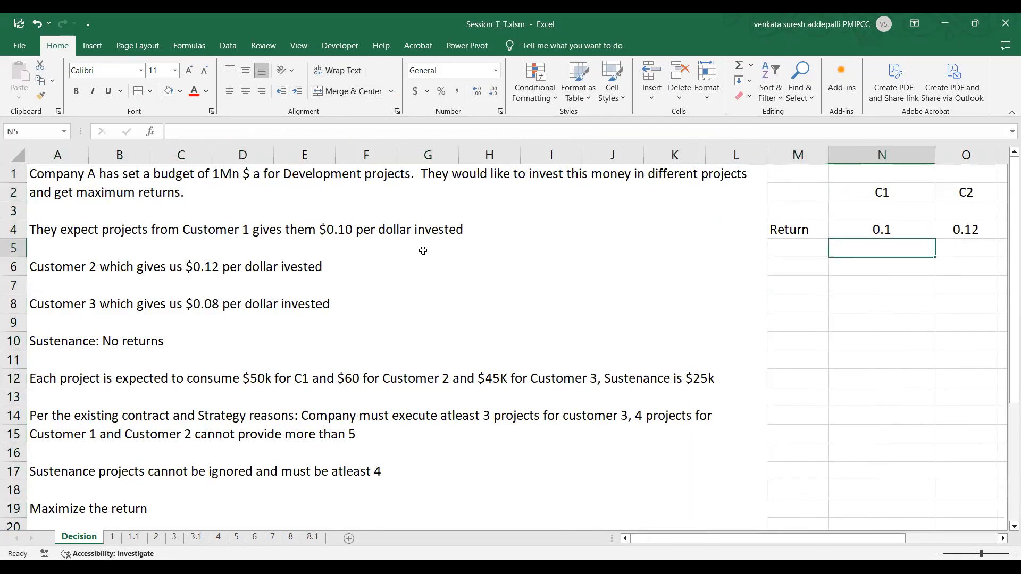
type("Cost")
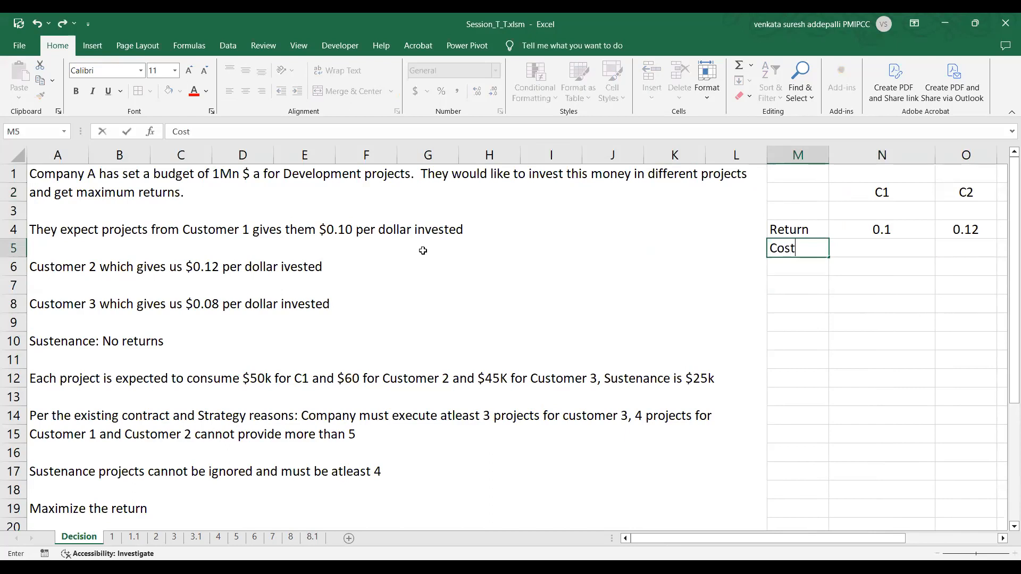
key("Tab")
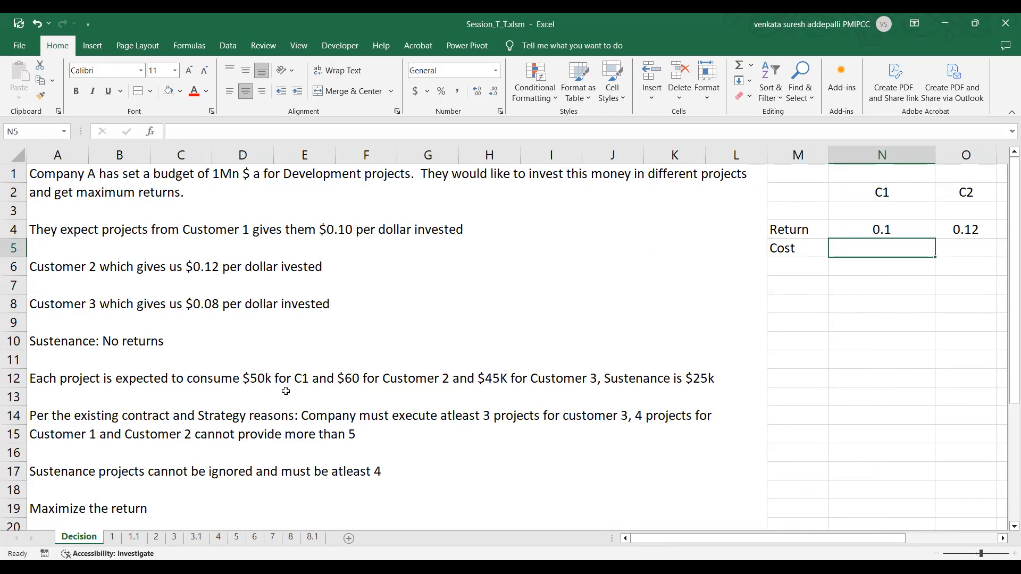
type("50")
key("Tab")
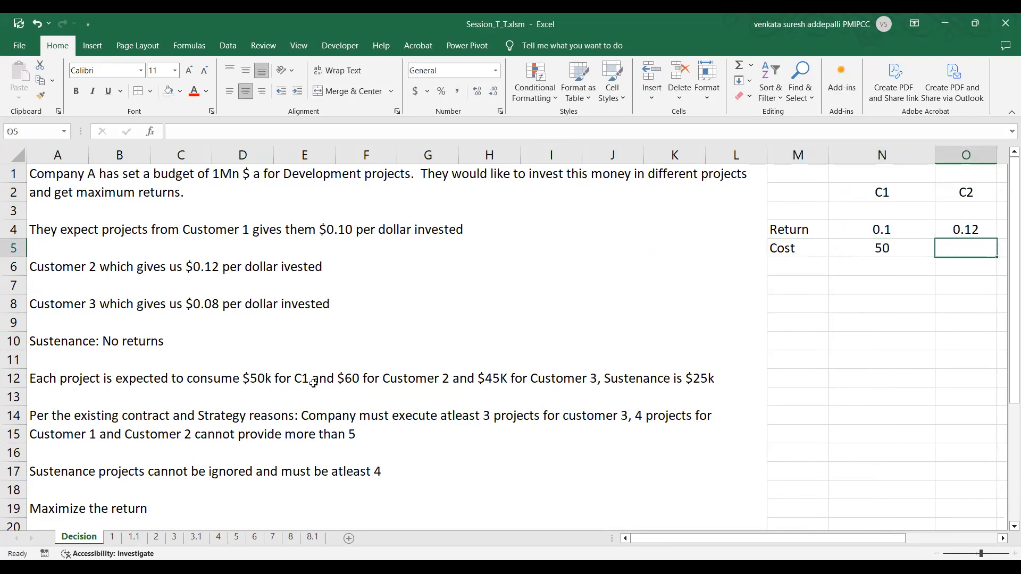
type("60")
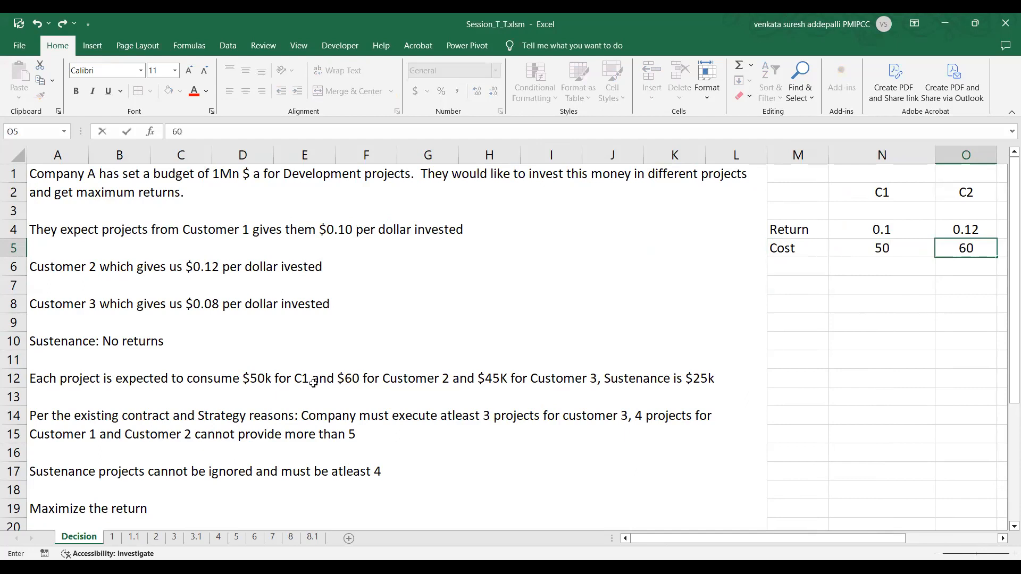
key("Tab")
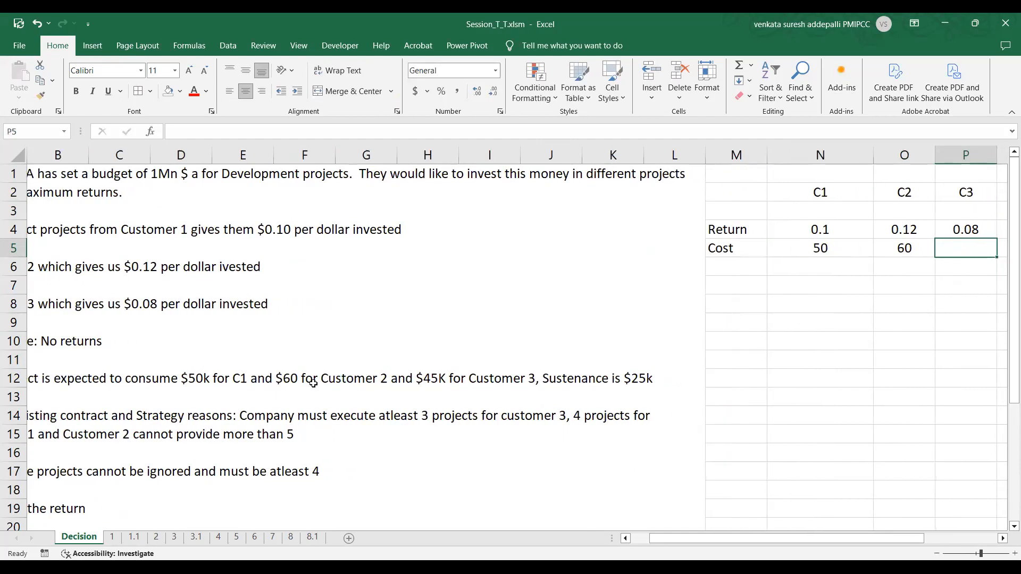
type("45")
key("Tab")
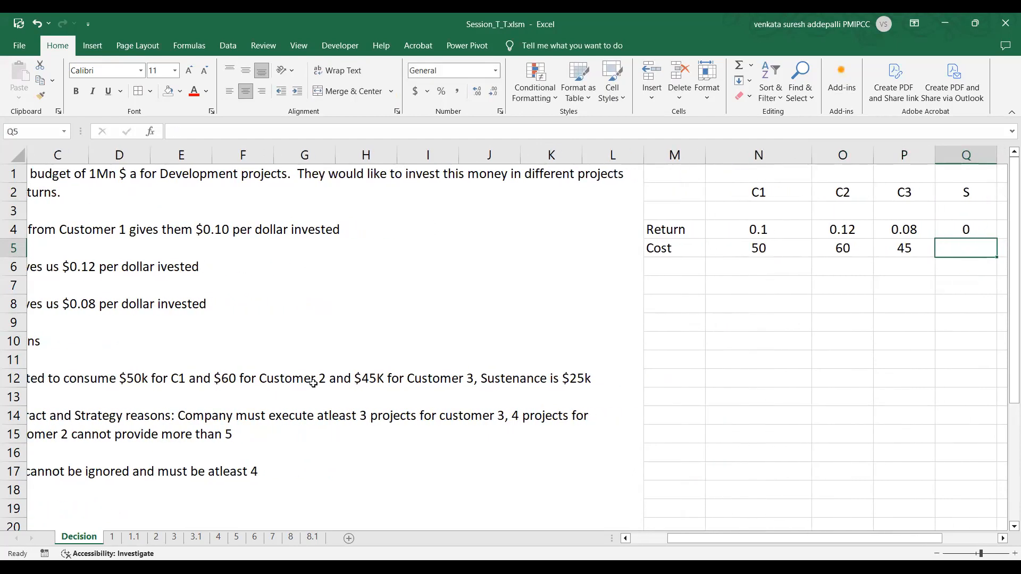
type("25")
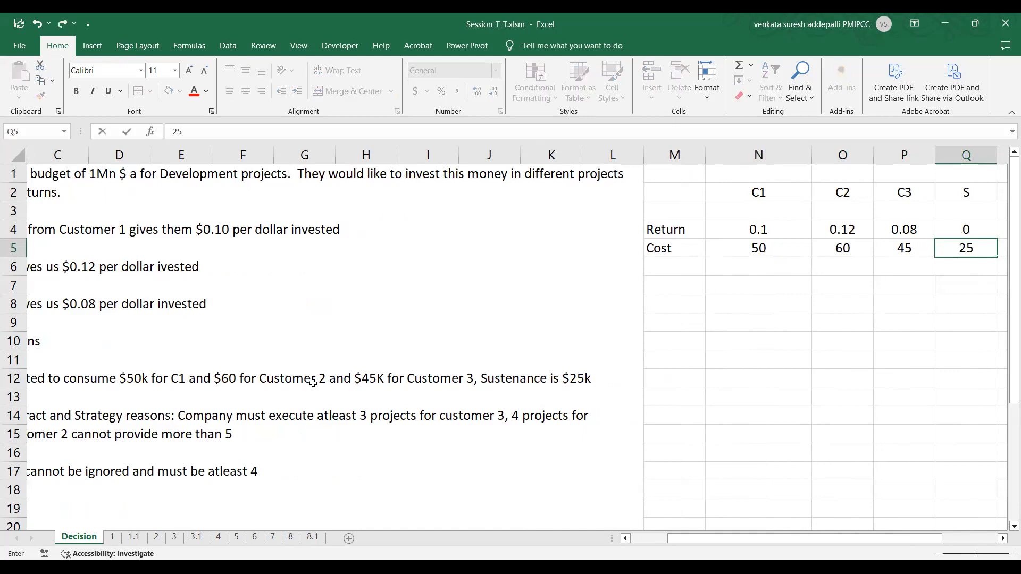
key("Return")
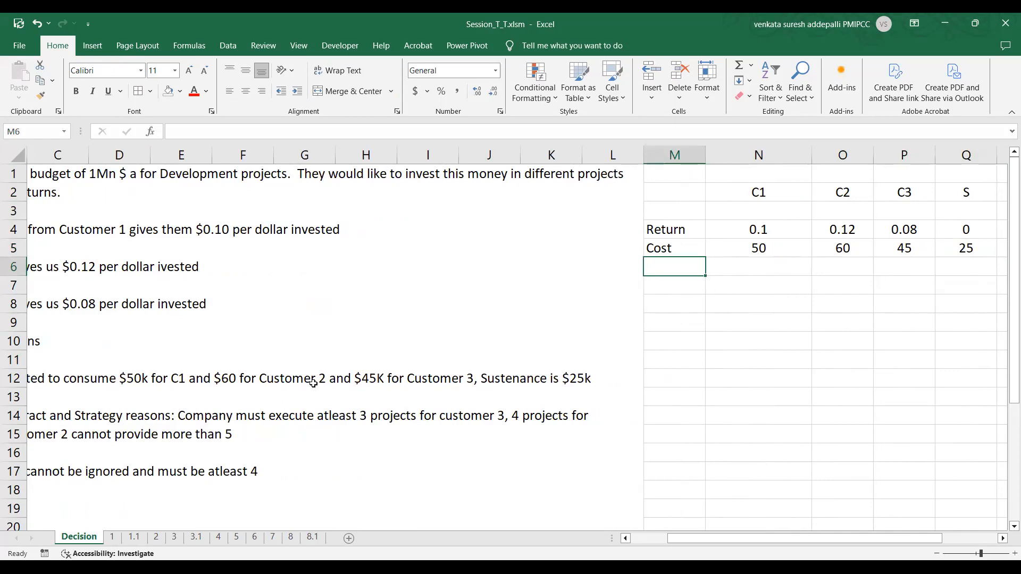
Label cell M6 Total Return and widen column M to fit the text.
key("Left")
key("Right")
key("Right")
key("Left")
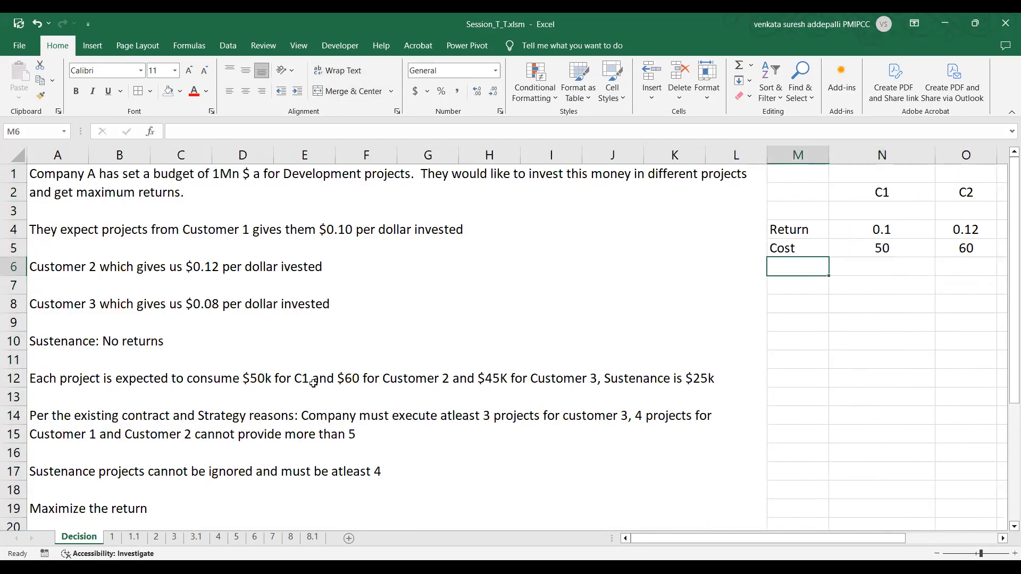
type("Total Return")
key("Tab")
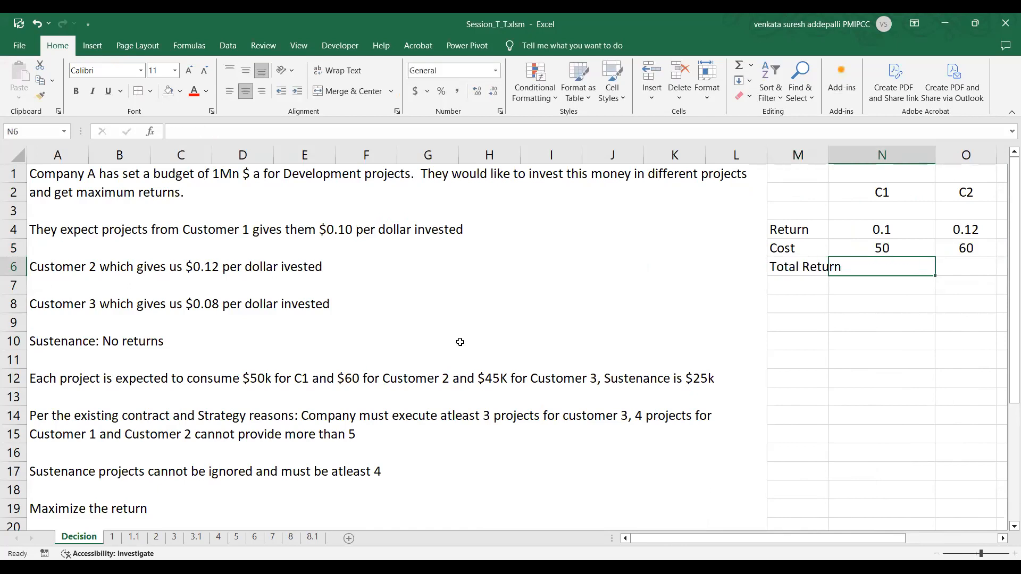
left_click_drag(828, 162, 853, 161)
left_click_drag(863, 538, 872, 539)
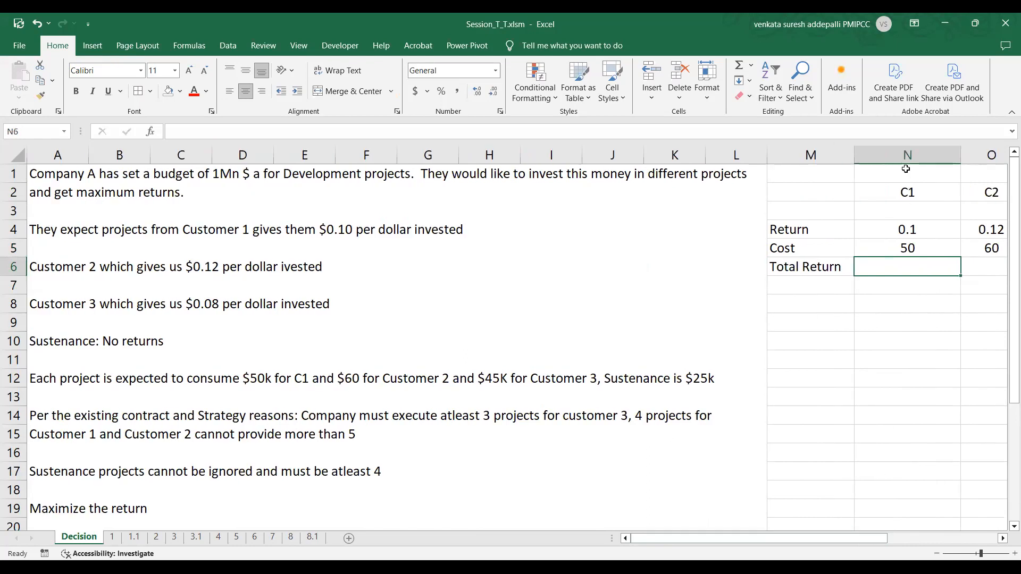
Calculate C1's total return in N6 by multiplying its cost by its return with the formula =N5*N4.
left_click(887, 205)
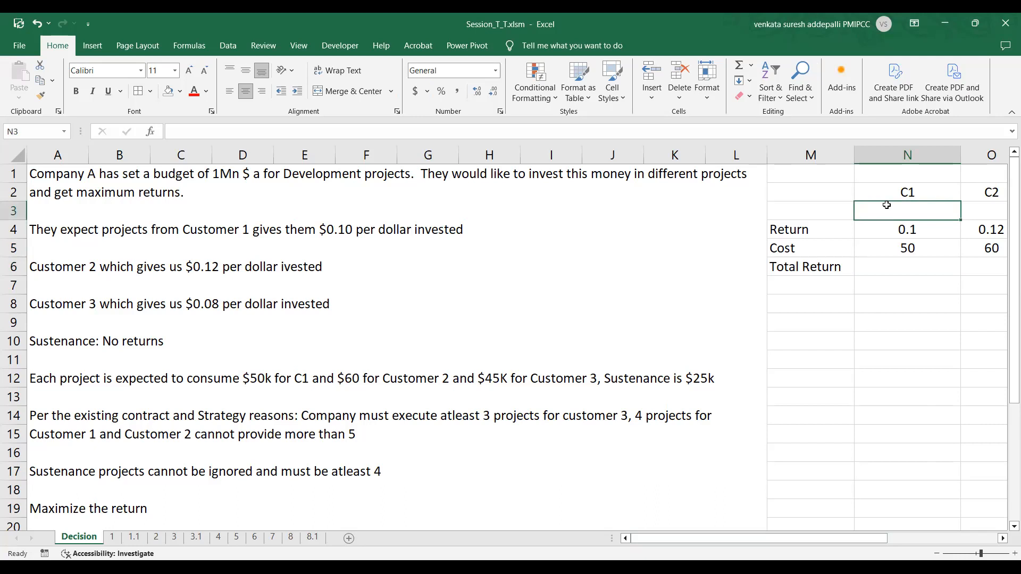
left_click(904, 242)
left_click(904, 230)
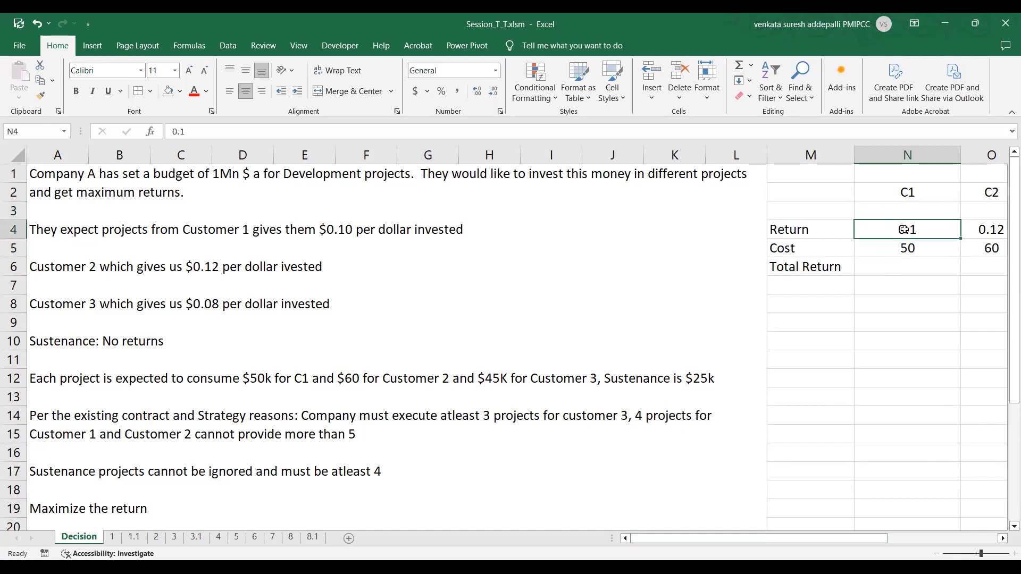
left_click(904, 268)
type("=")
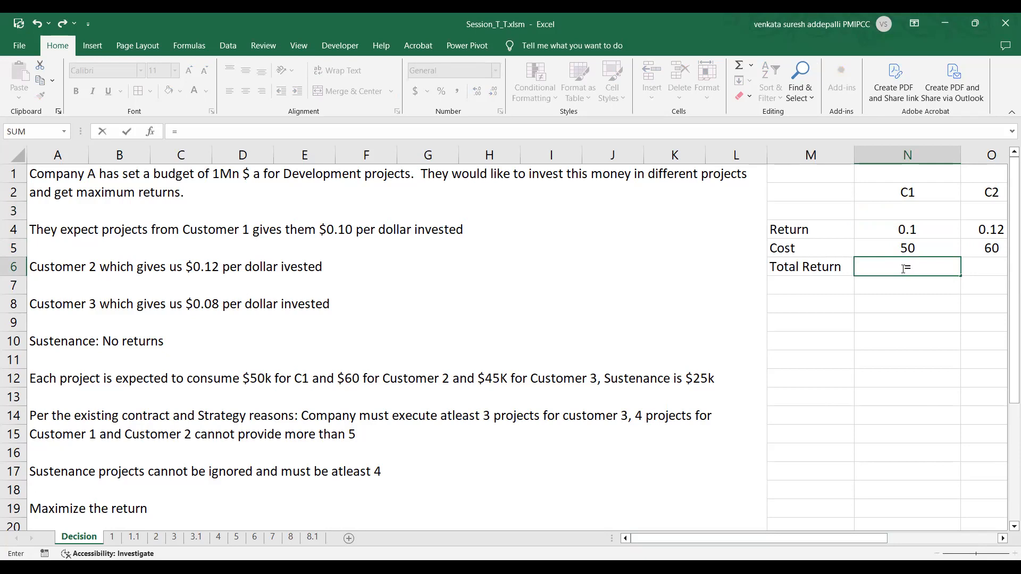
key("Up")
type("*")
key("Up")
key("Up")
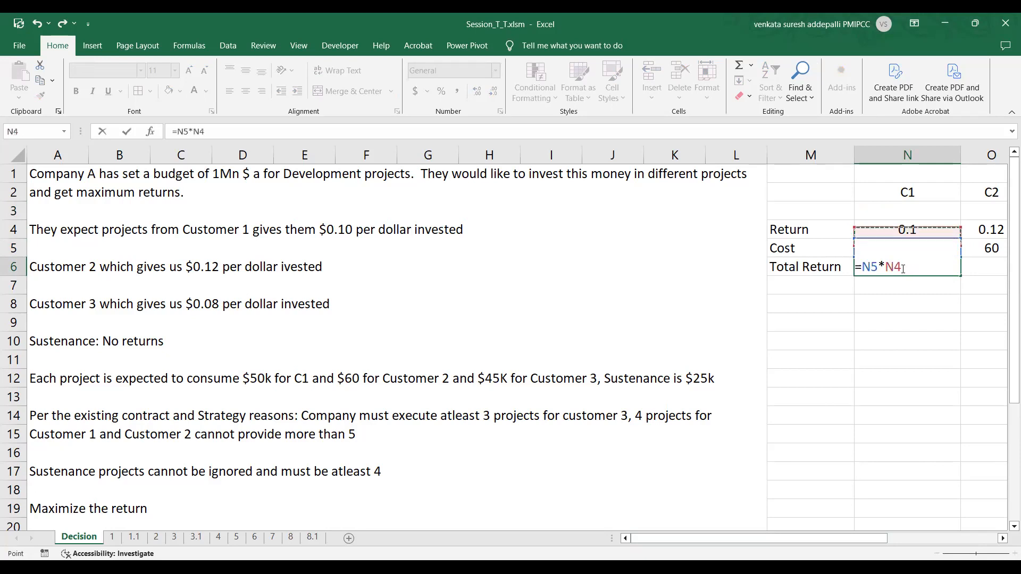
key("Return")
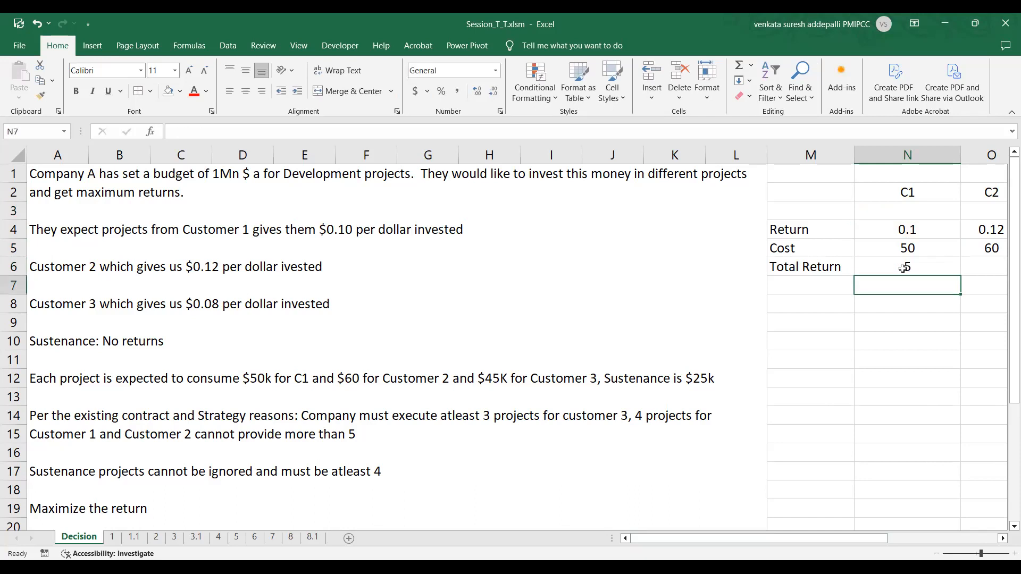
Label cell M3 No of Projects.
left_click(891, 211)
left_click(829, 210)
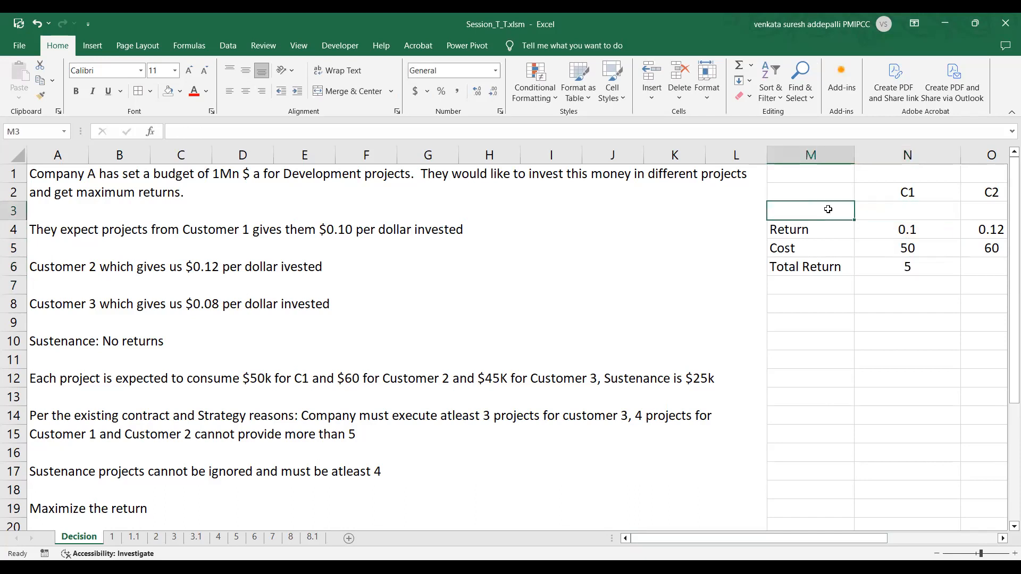
type("No of Project")
key("Return")
left_click(826, 210)
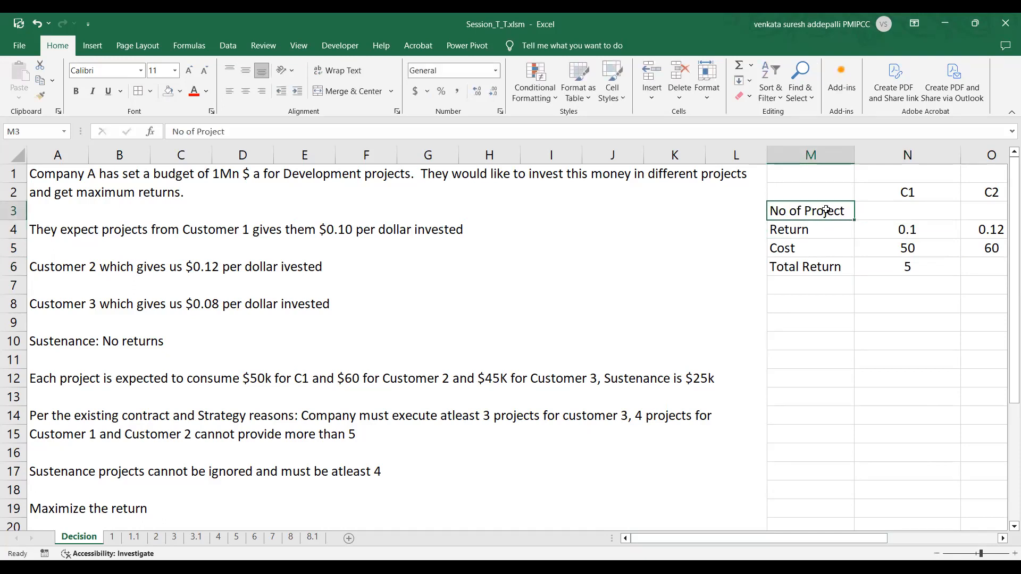
key("F2")
type("s")
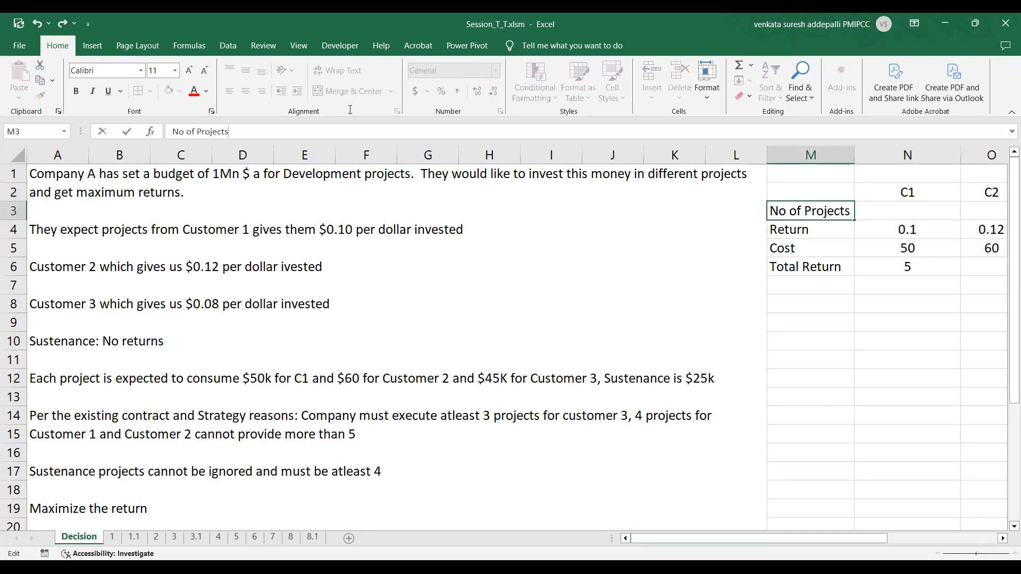
key("Return")
Re-enter the total return formula in N6 as =N4*N5 and fill it across row 6 for the other customers.
key("Down")
key("Down")
key("Right")
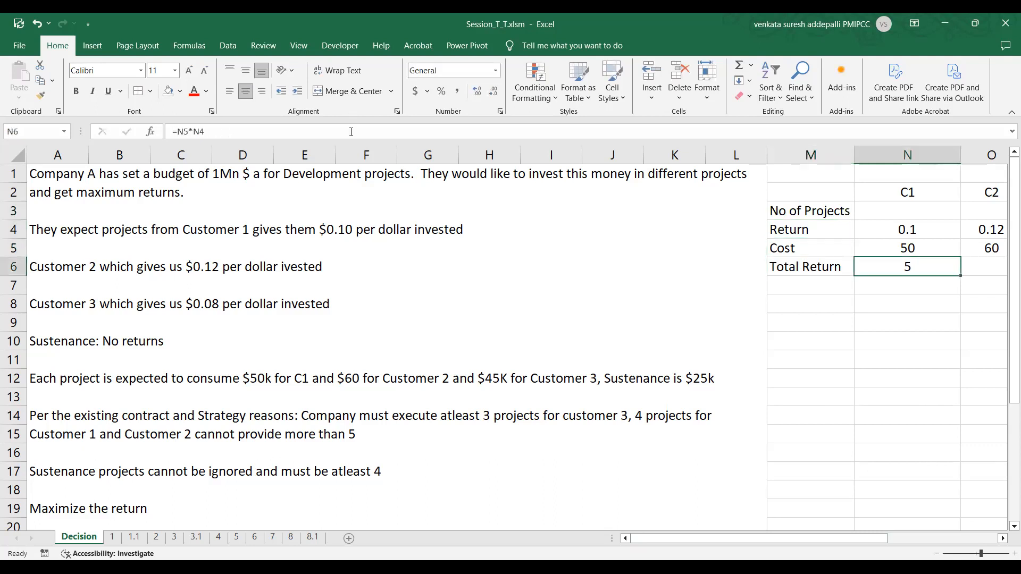
type("=")
key("Up")
key("Up")
type("*")
key("Up")
key("Return")
key("Up")
left_click_drag(957, 275, 934, 276)
Set C2's number of projects in O3 to 5.
left_click_drag(865, 538, 787, 541)
left_click(982, 214)
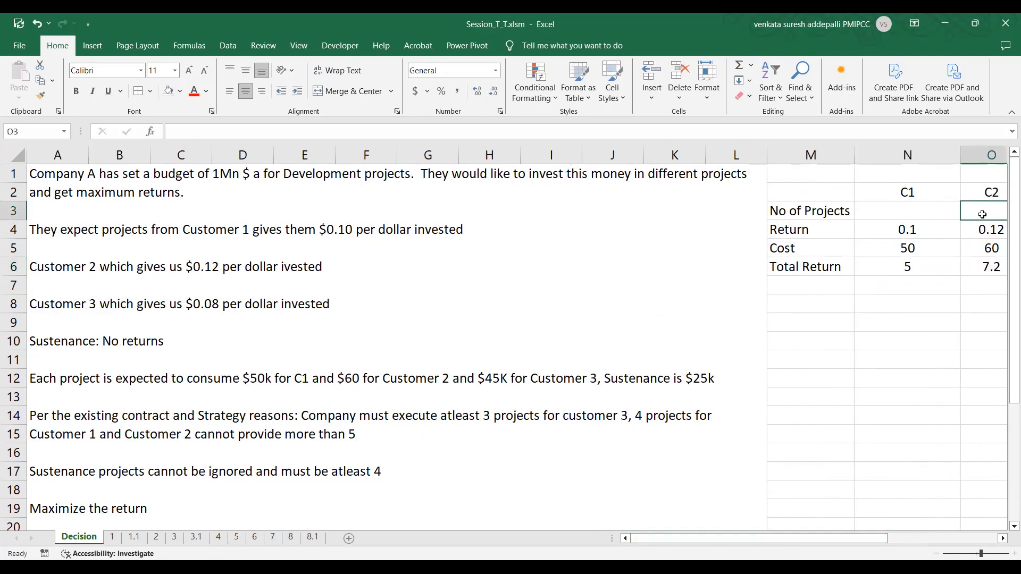
type("5")
key("Return")
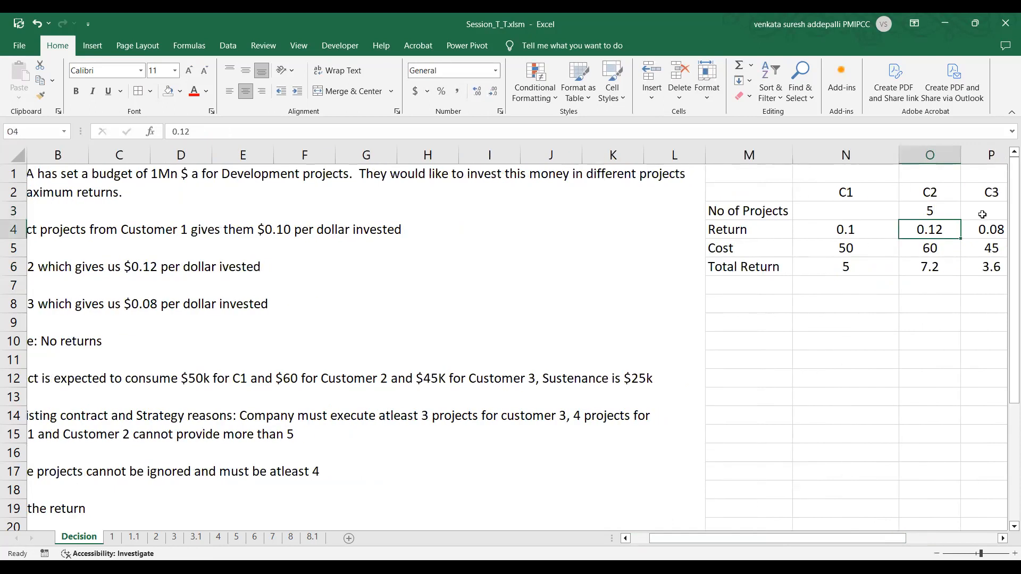
Extend the N6 total return formula to =N4*N5*N3 and fill it across row 6 through column Q.
double_click(862, 267)
type("*")
left_click(855, 203)
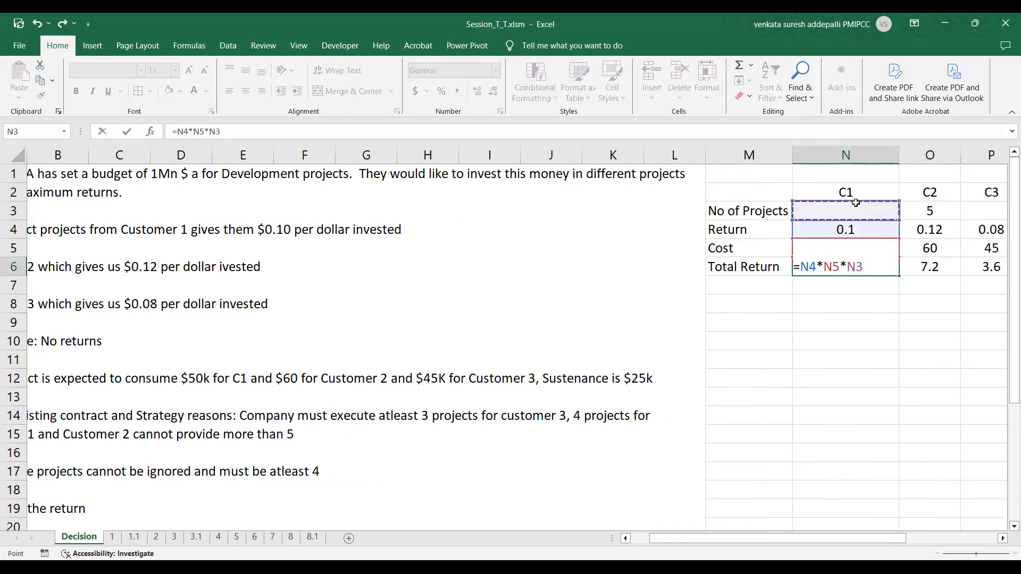
key("Return")
left_click(878, 268)
mouse_move(897, 275)
left_mouse_down()
mouse_move(1007, 273)
mouse_move(872, 279)
mouse_move(888, 282)
mouse_move(878, 271)
left_mouse_up()
Set the number of sustenance (S) projects in Q3 to 4.
left_click(866, 207)
type("4")
key("Return")
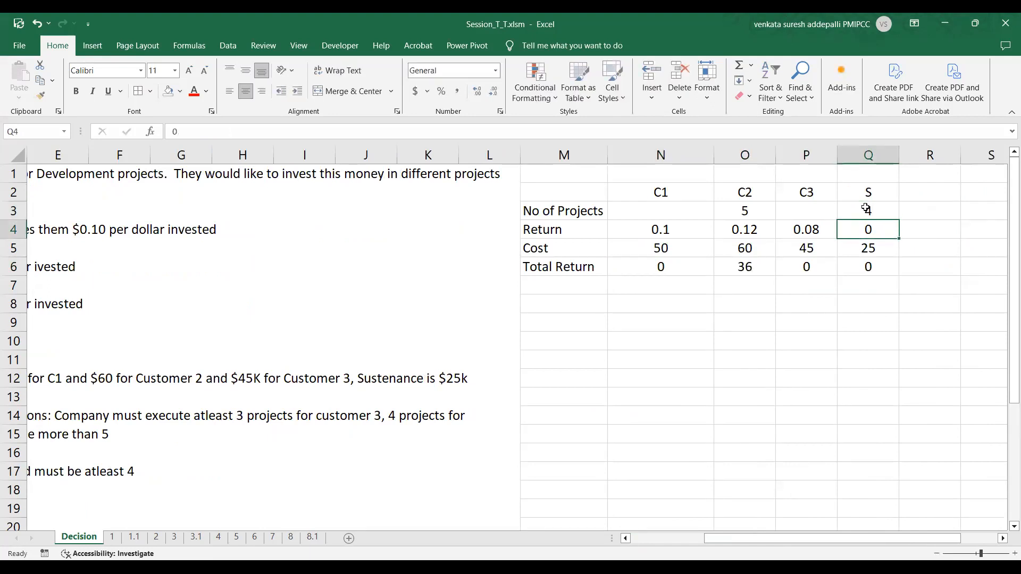
Set C1's number of projects in N3 to 4.
left_click_drag(901, 539, 859, 536)
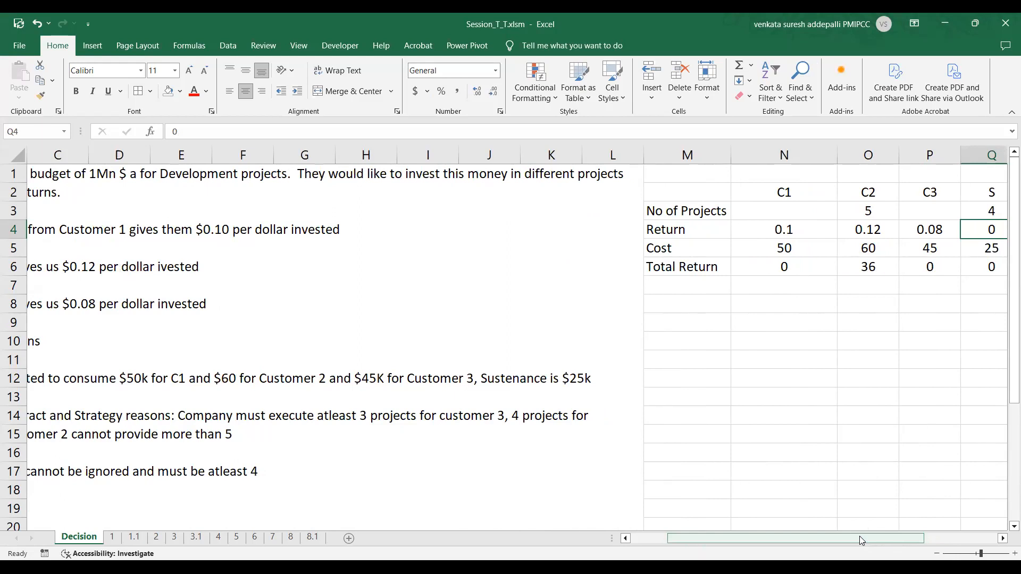
left_click_drag(859, 536, 820, 537)
left_click_drag(820, 537, 820, 537)
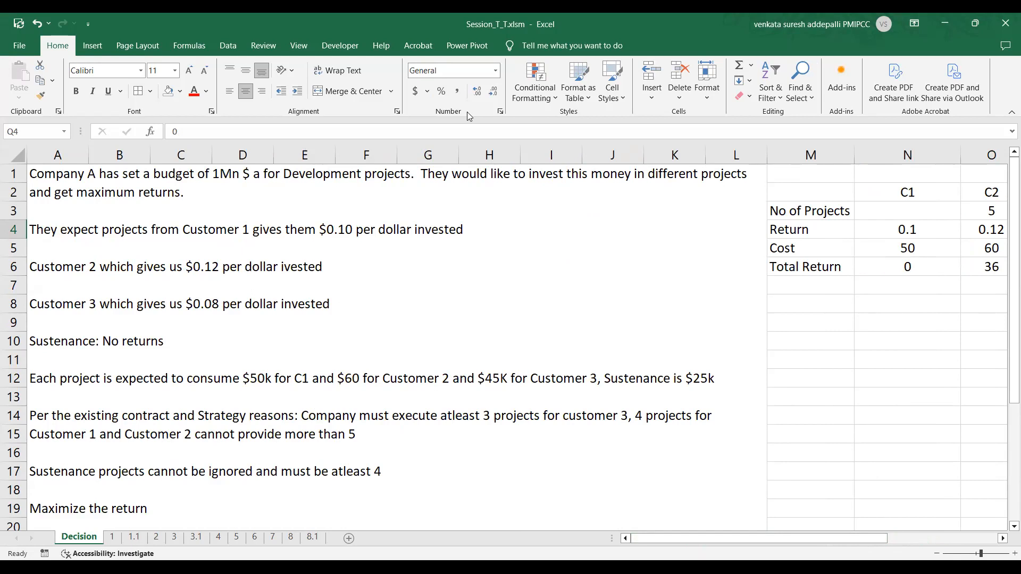
left_click(909, 209)
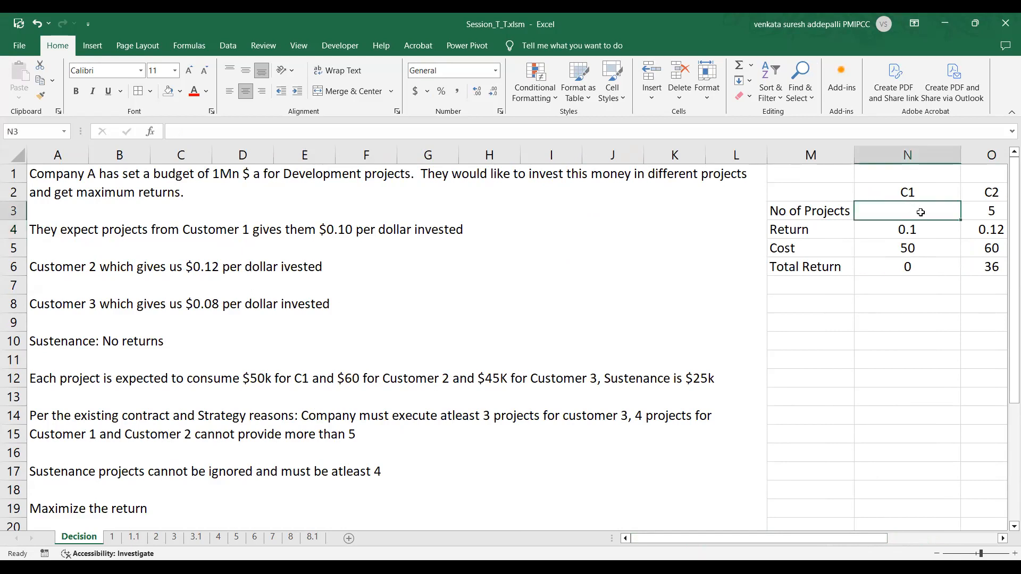
left_click(994, 215)
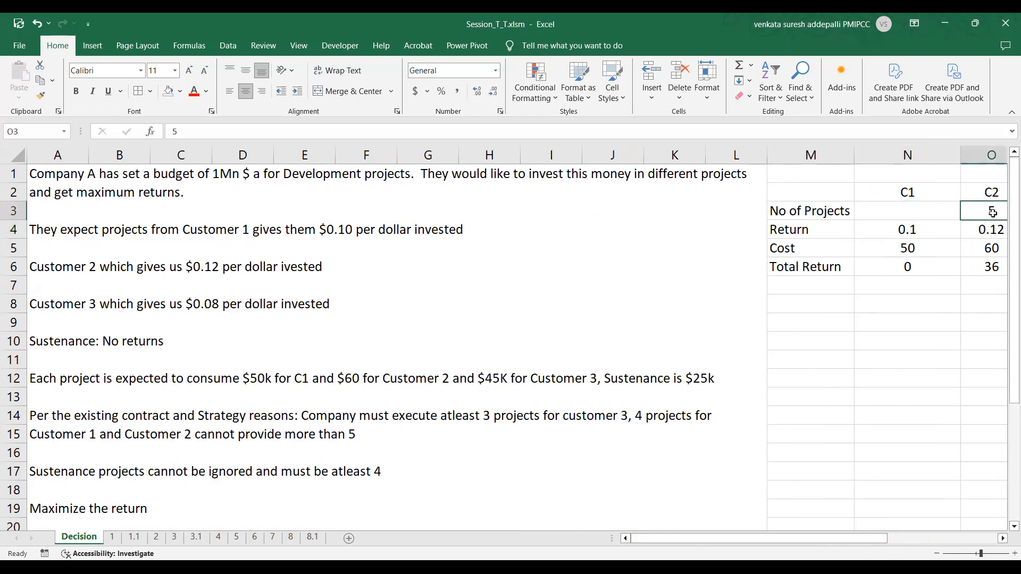
left_click(915, 206)
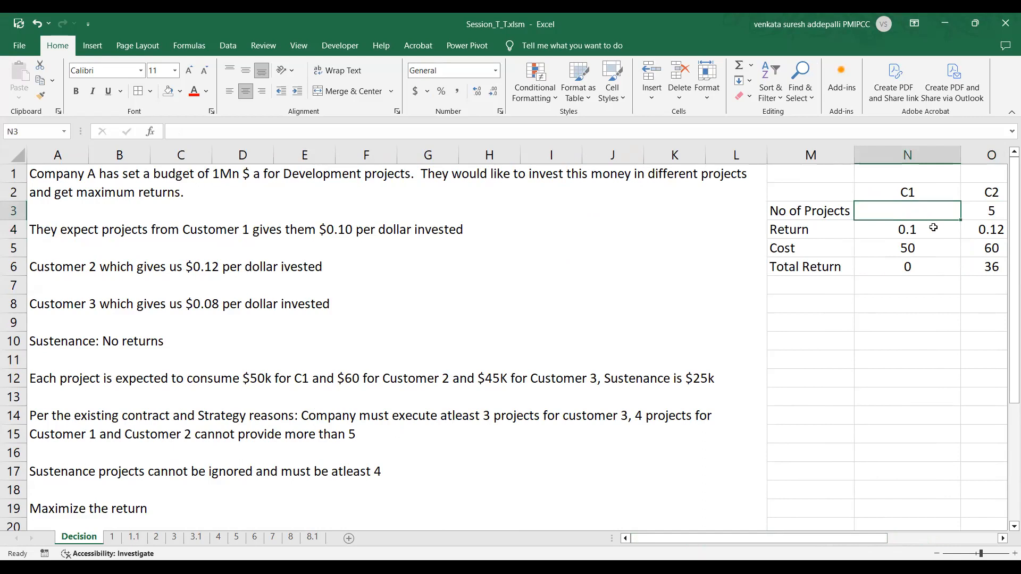
type("4")
key("Return")
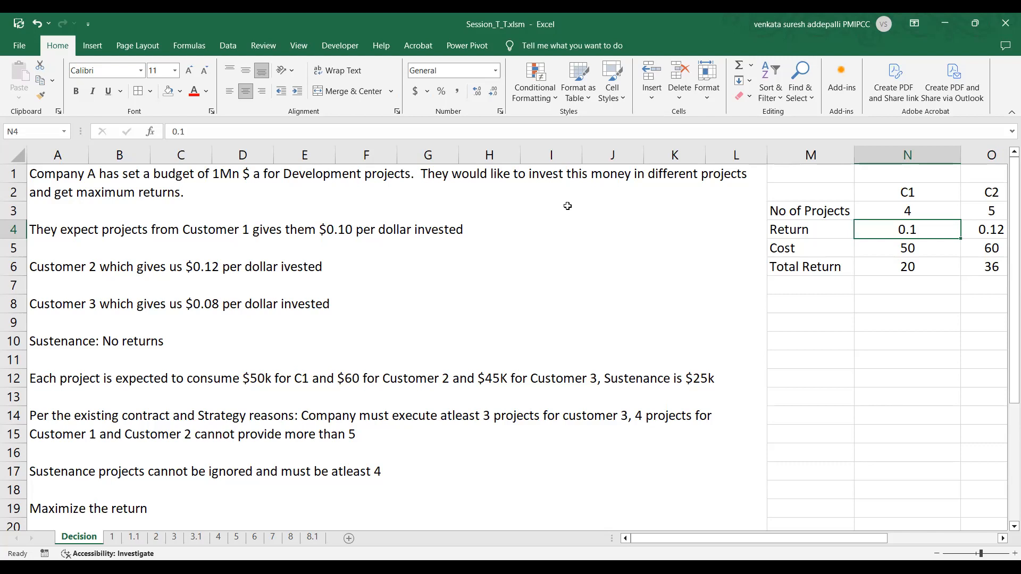
Write the project constraints C1>=4 in M9 and C2<=5 in M10.
left_click(816, 322)
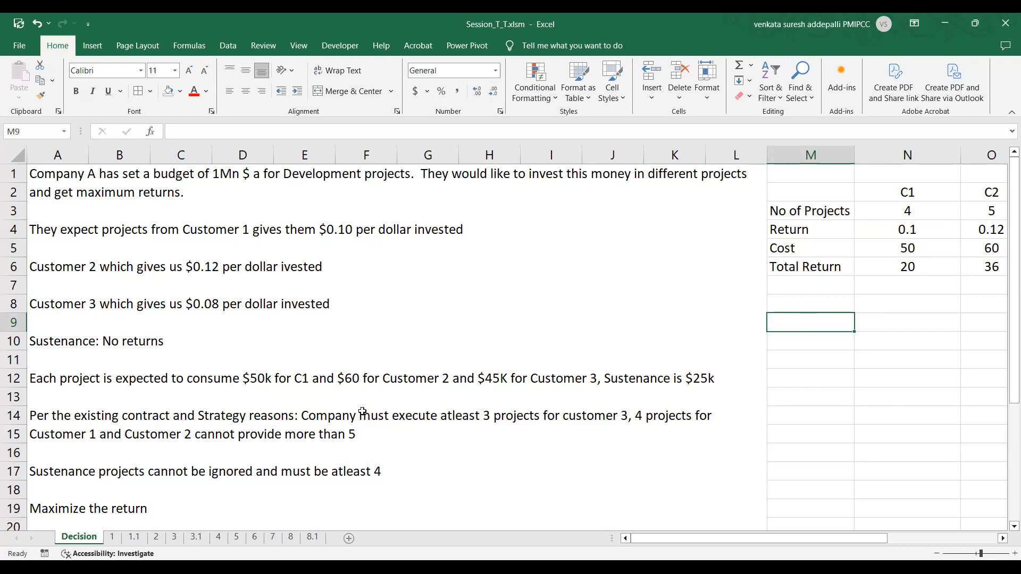
type("C1")
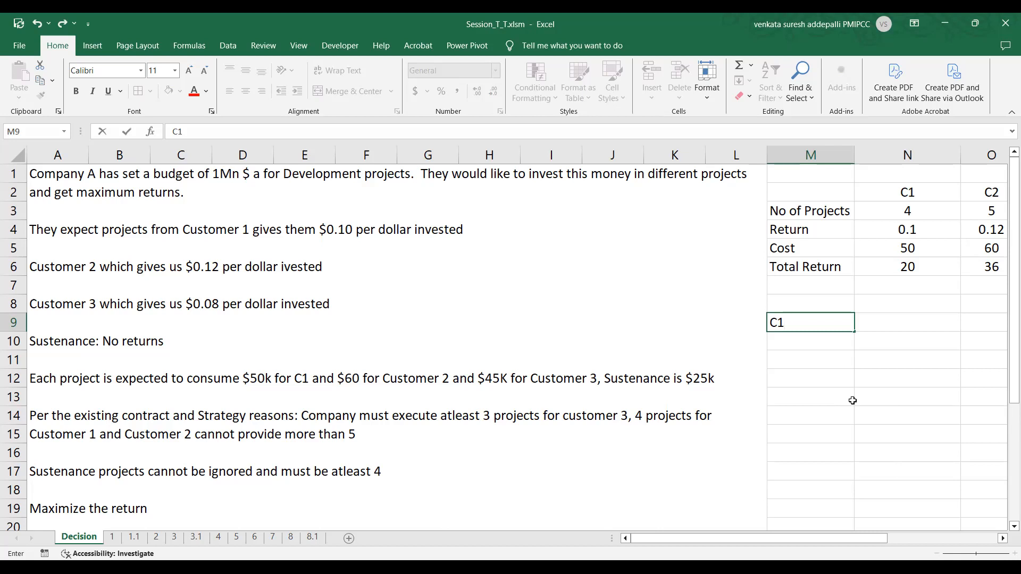
type(">=4")
key("Return")
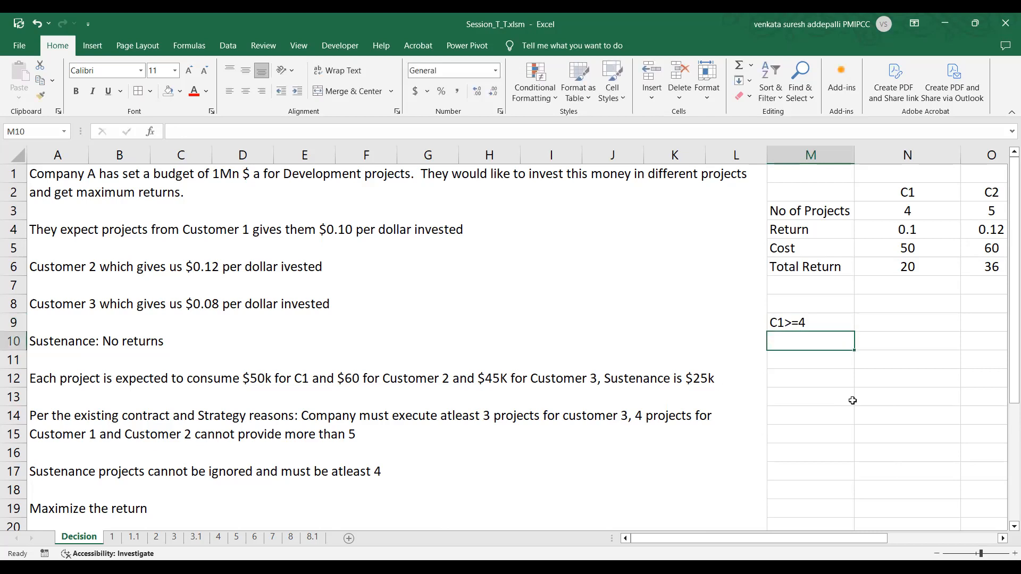
type("C2")
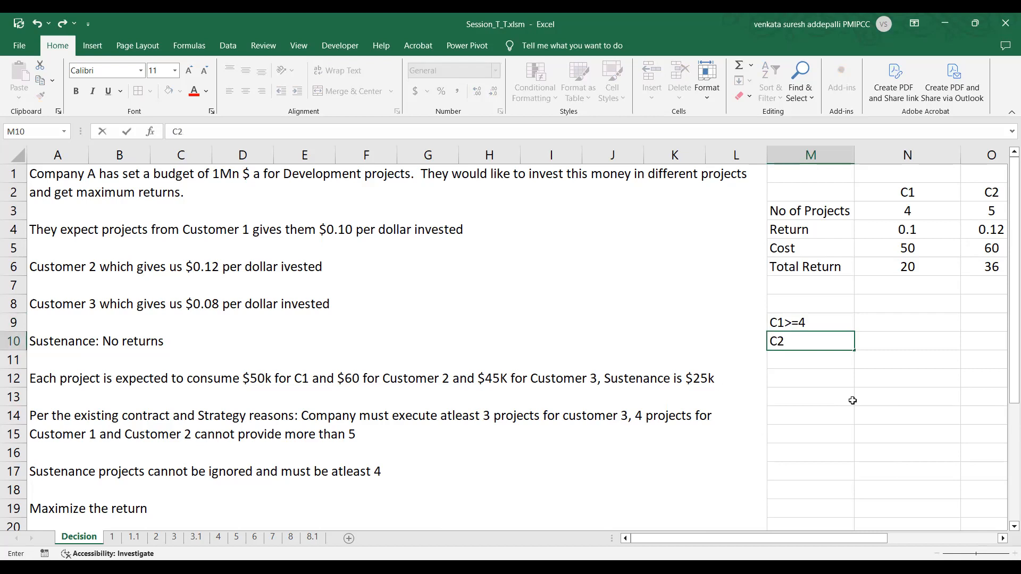
type("<=5")
key("Return")
Write the project constraints C3>=3 in M11 and S>=4 in M12.
type("C3")
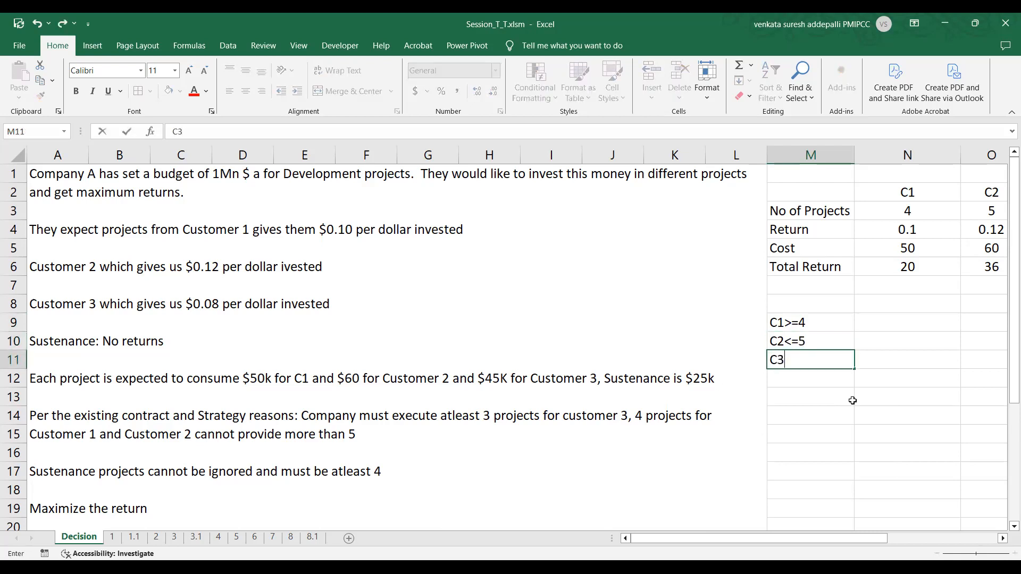
type(">=3")
key("Return")
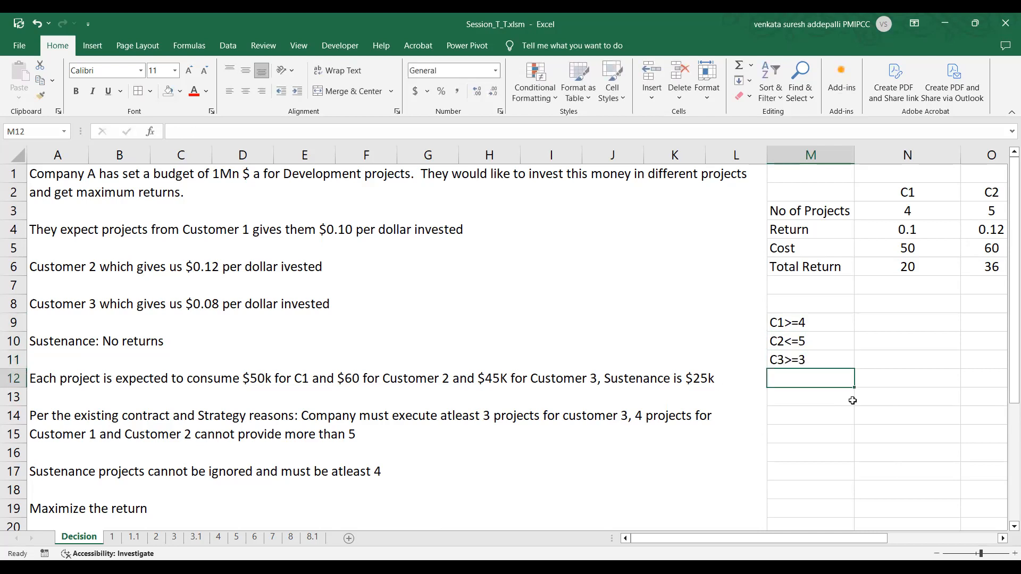
type("S>=")
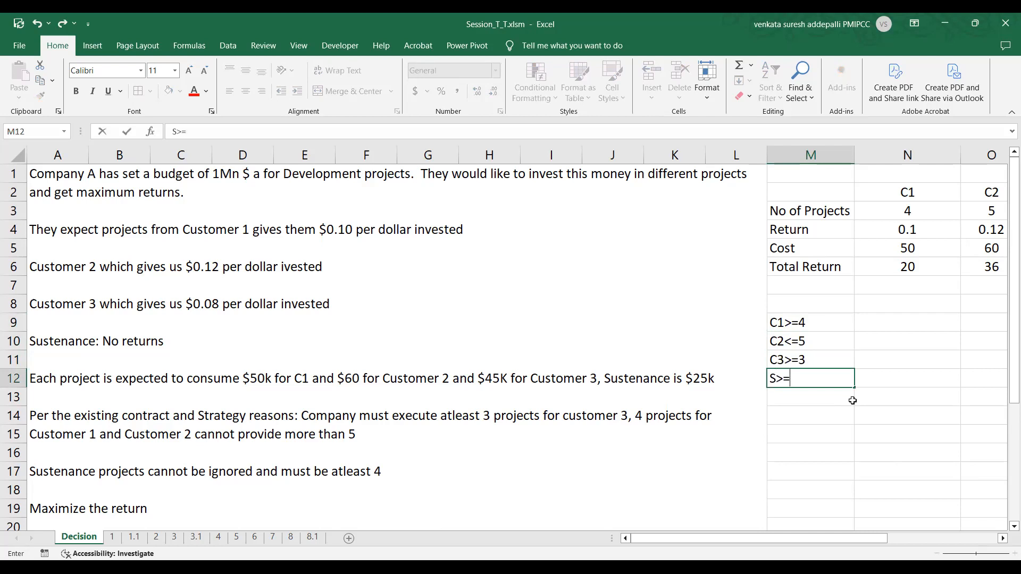
type("4")
key("Return")
Add the budget constraint in row 13 with the label Budget in M13 and <1000 in N13.
type("Budget")
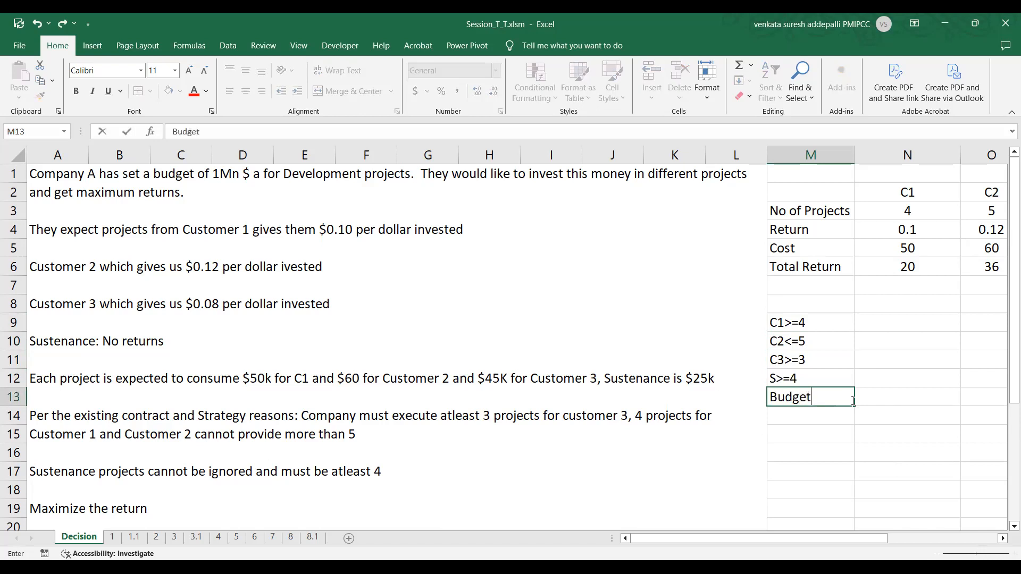
key("Tab")
type("<1000")
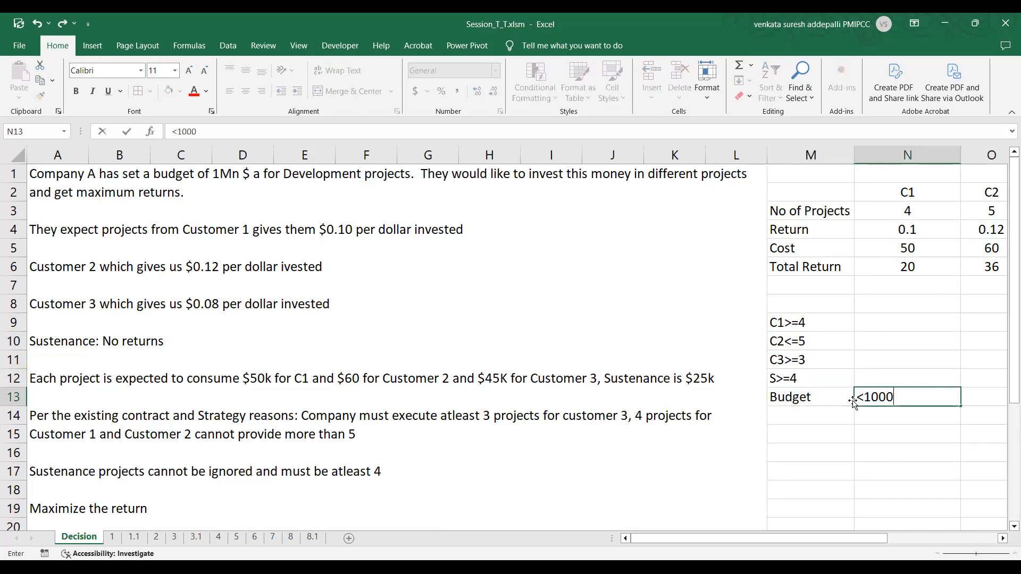
key("Return")
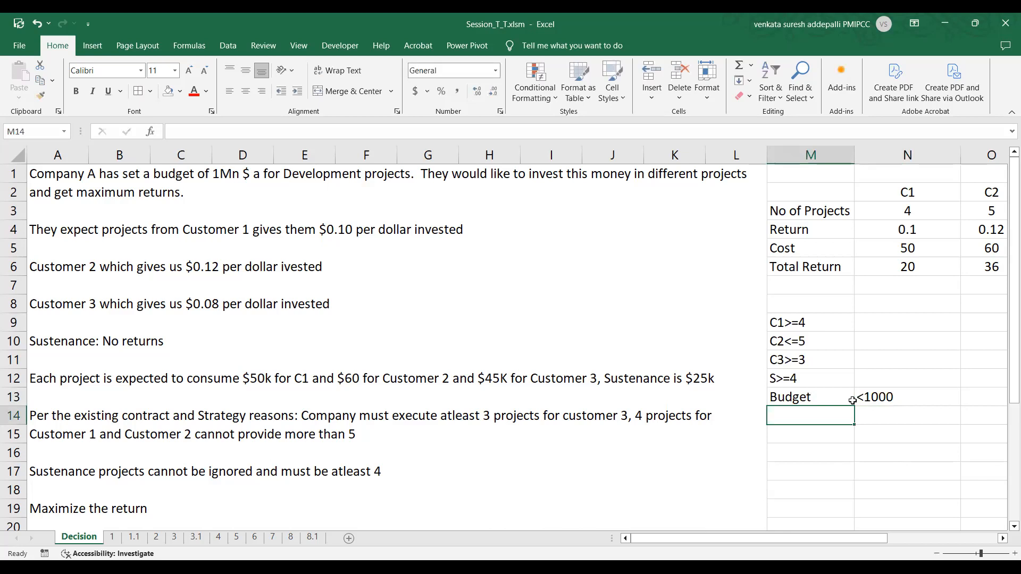
Set C3's number of projects in P3 to 2.
key("Up")
key("Up")
key("Up")
key("Up")
key("Up")
key("Up")
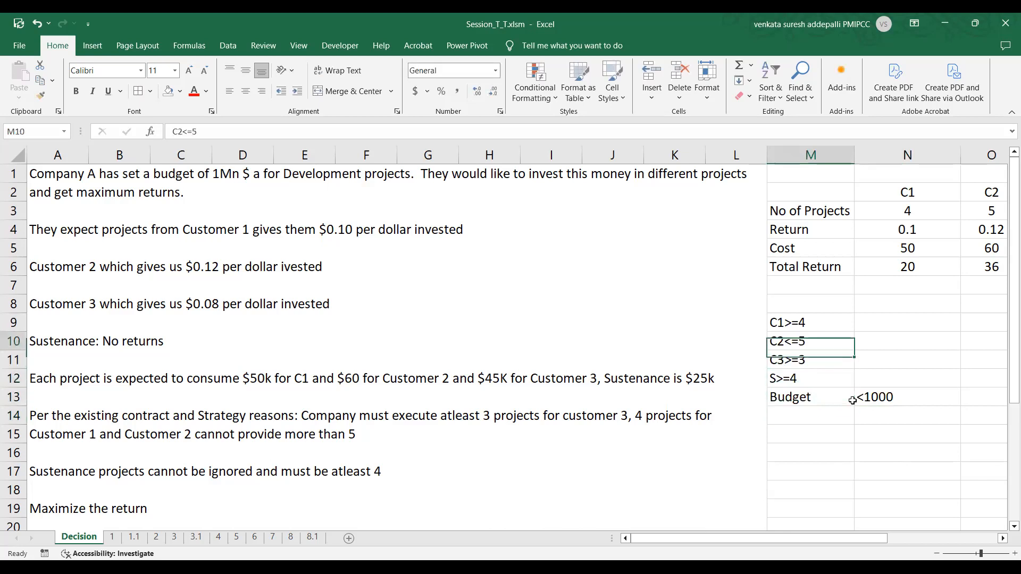
key("Right")
key("Right")
key("Right")
key("Right")
key("Right")
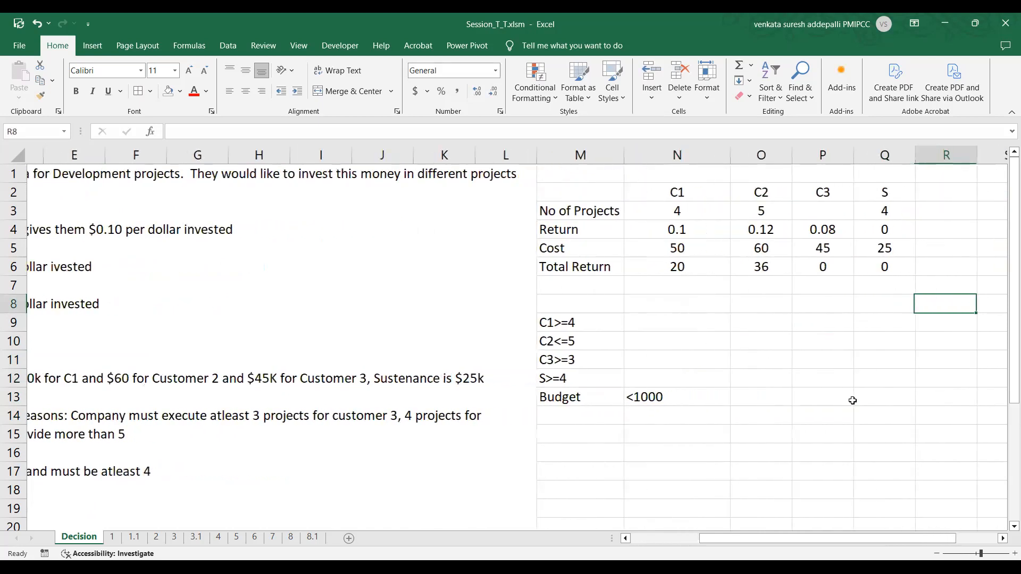
key("Up")
key("Up")
key("Up")
key("Up")
key("Up")
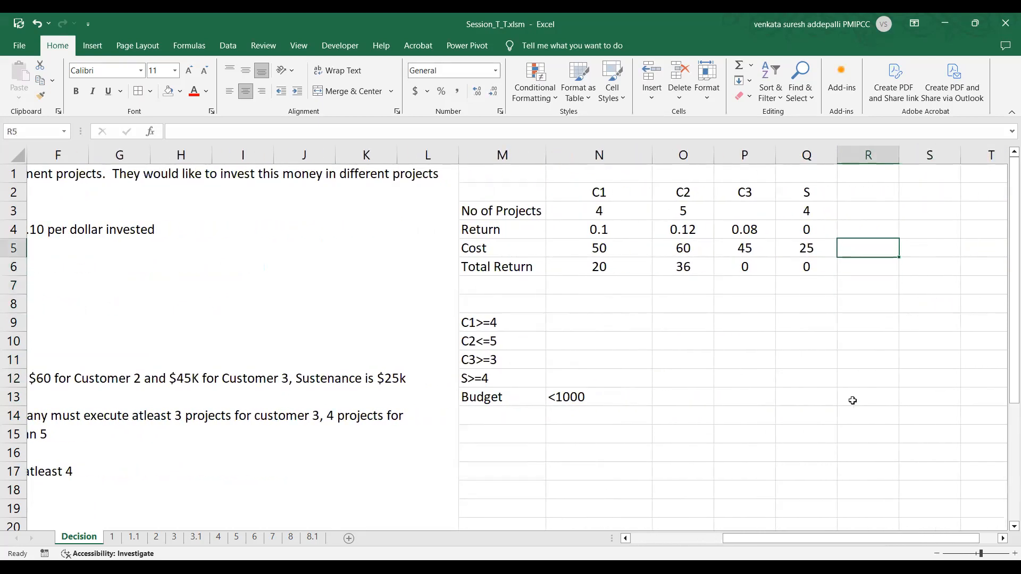
key("Left")
key("Left")
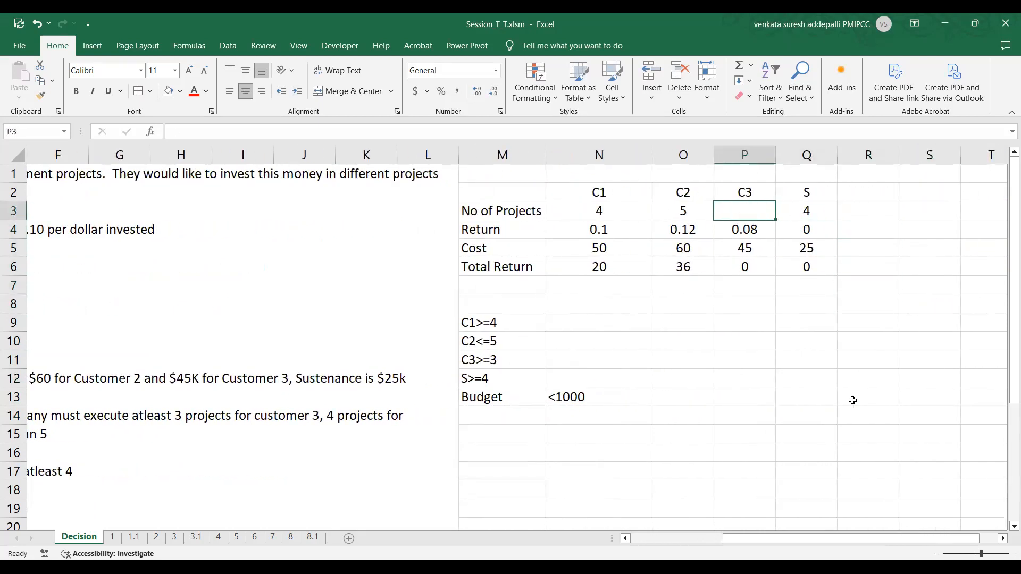
type("2")
key("Return")
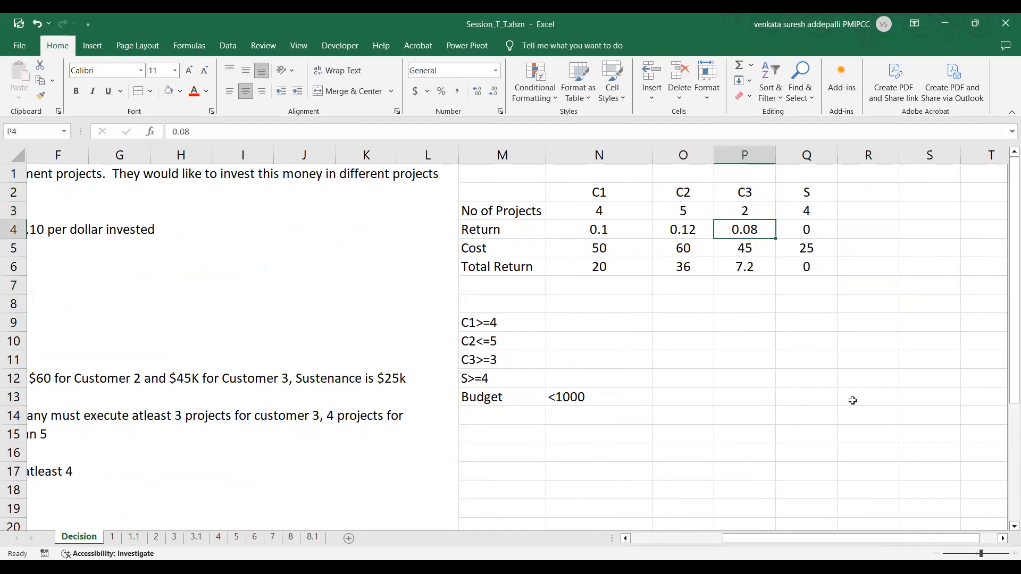
Enter a SUMPRODUCT formula in S5 that multiplies the project counts N3:Q3 with the range N4:Q5.
left_click(934, 246)
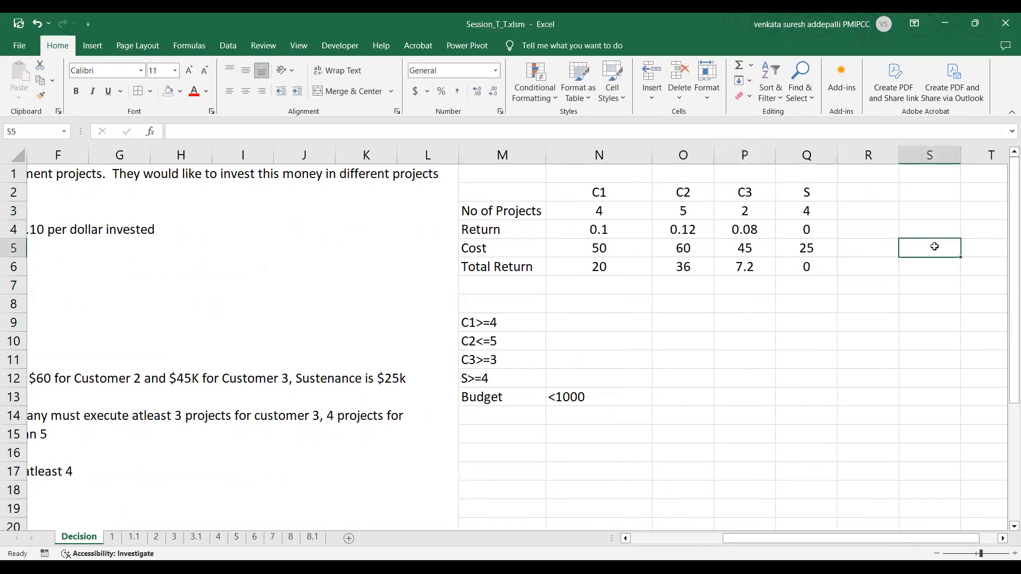
type("=S")
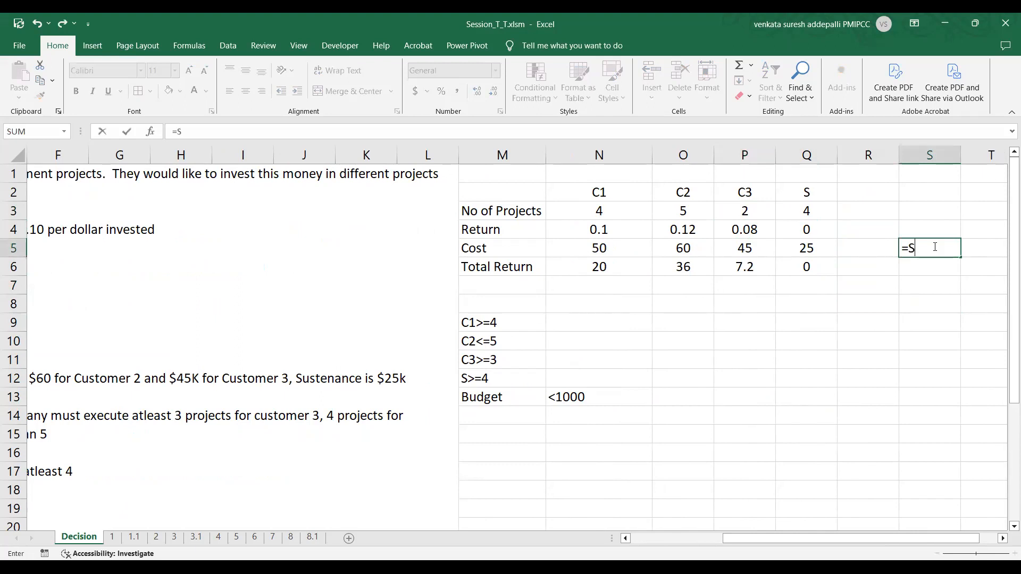
type("um(")
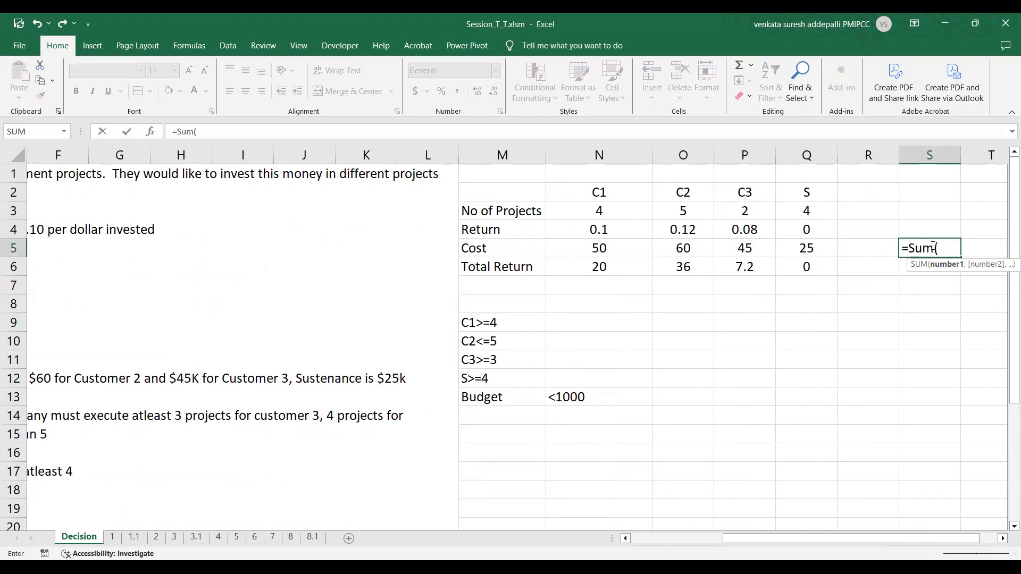
key("BackSpace")
type("Product")
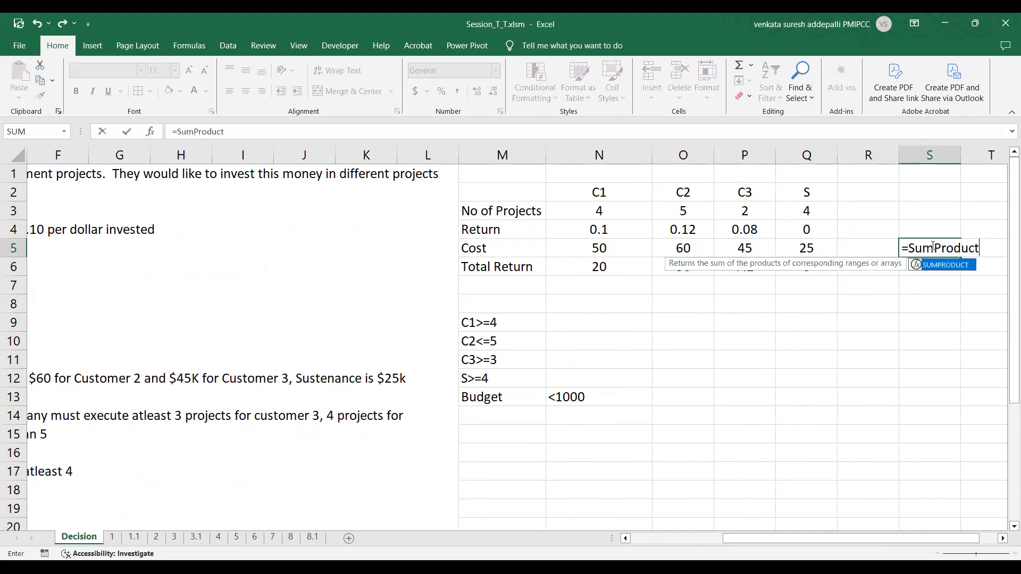
type("(")
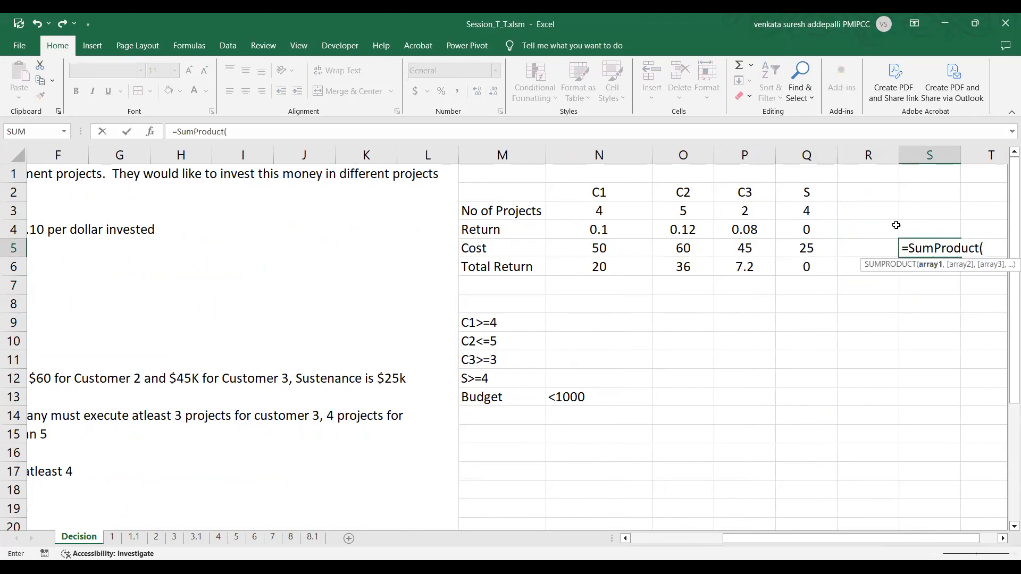
left_click(598, 209)
left_click(807, 206, "shift")
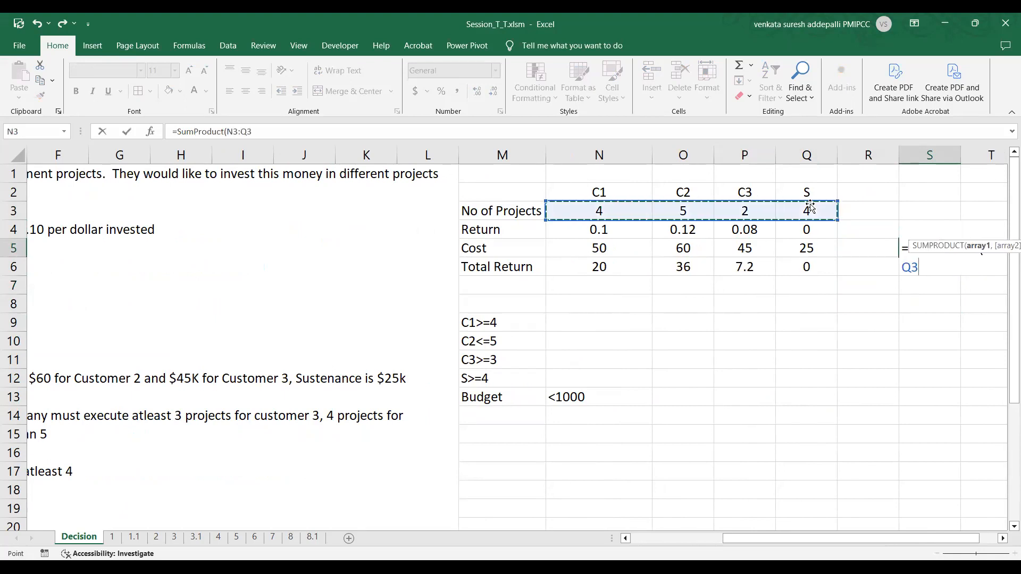
type(",")
left_click_drag(615, 240, 807, 238)
key("Return")
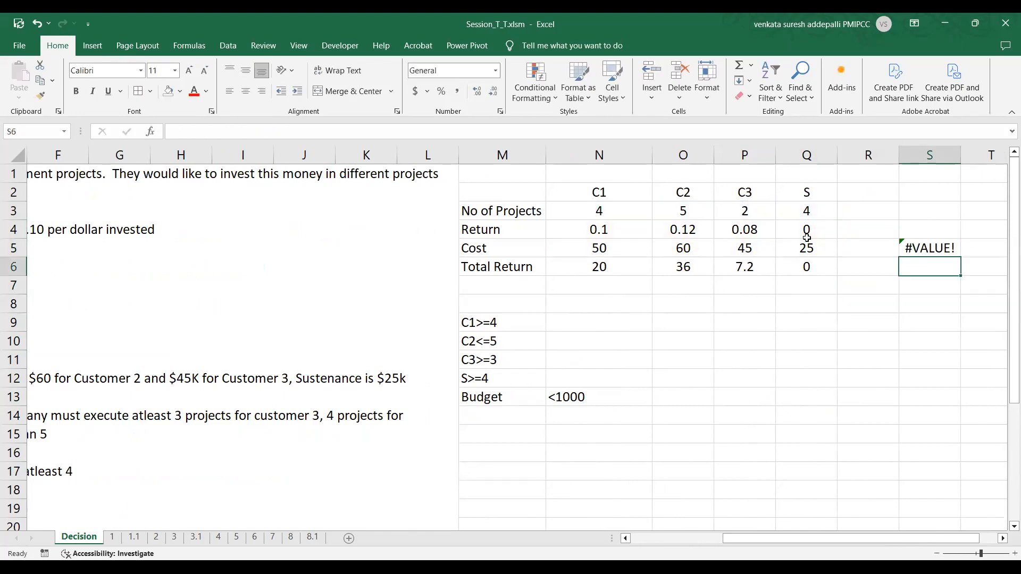
Correct the second array of the S5 SUMPRODUCT formula to the Cost row N5:Q5.
double_click(926, 249)
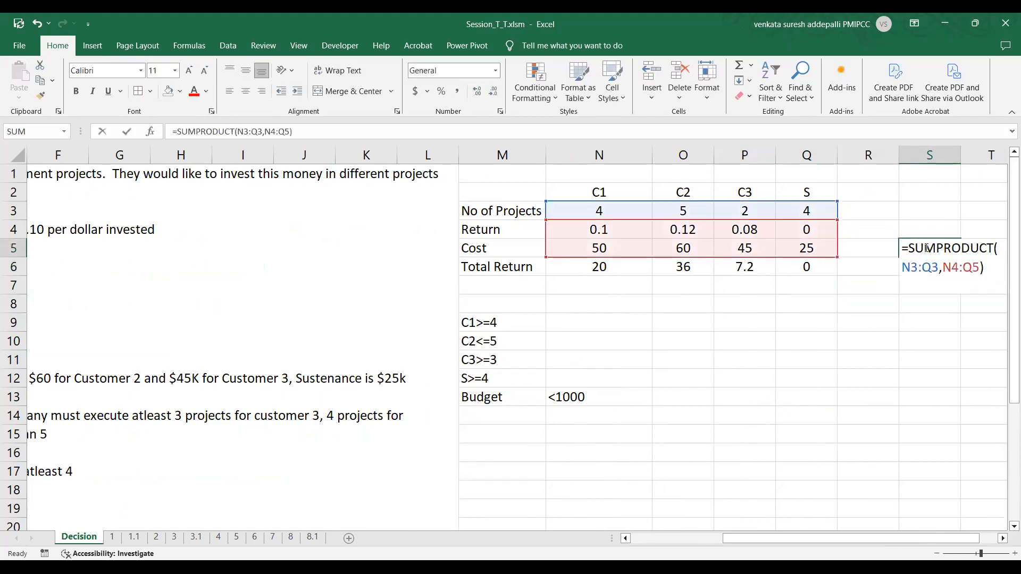
left_click_drag(838, 219, 833, 249)
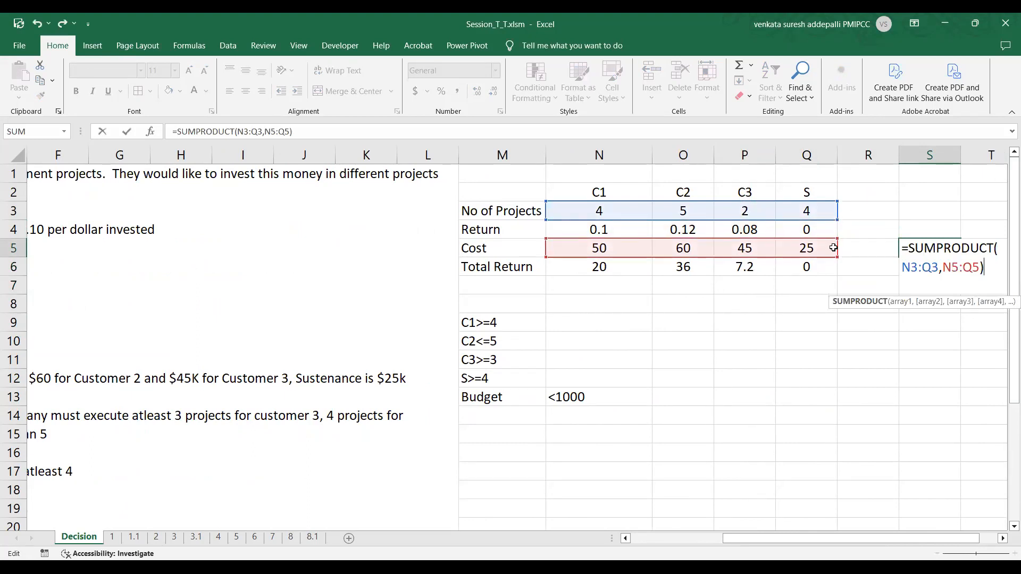
key("ctrl+Return")
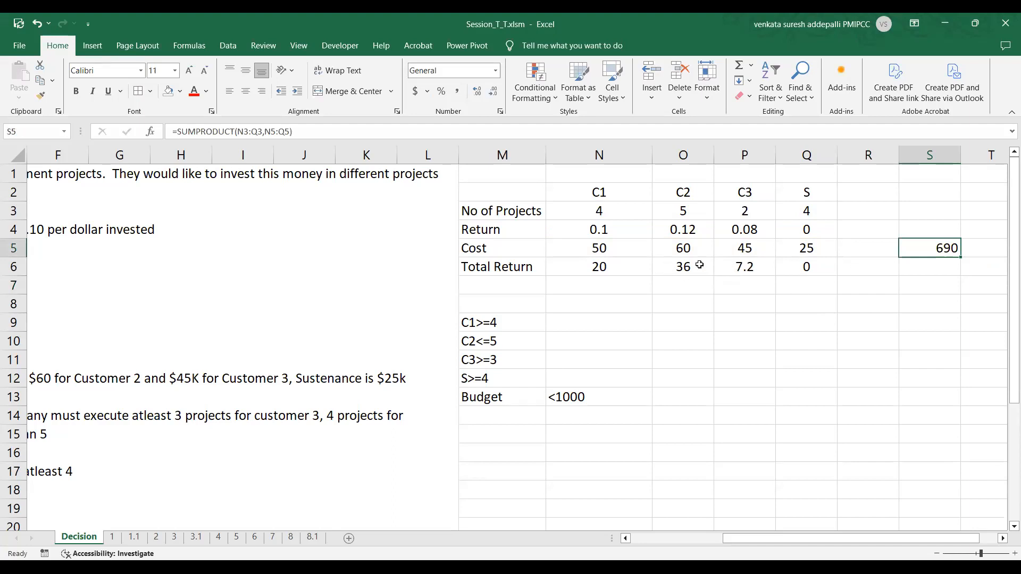
Sum the Total Return row N6:Q6 with a SUM formula in S6.
left_click(926, 268)
type("=S")
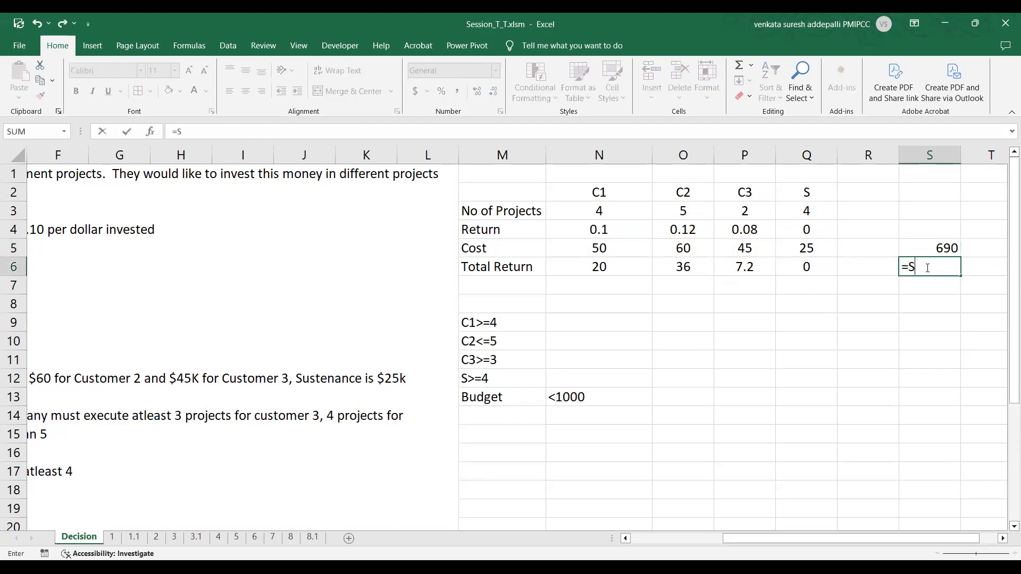
type("um(")
left_click_drag(606, 268, 821, 266)
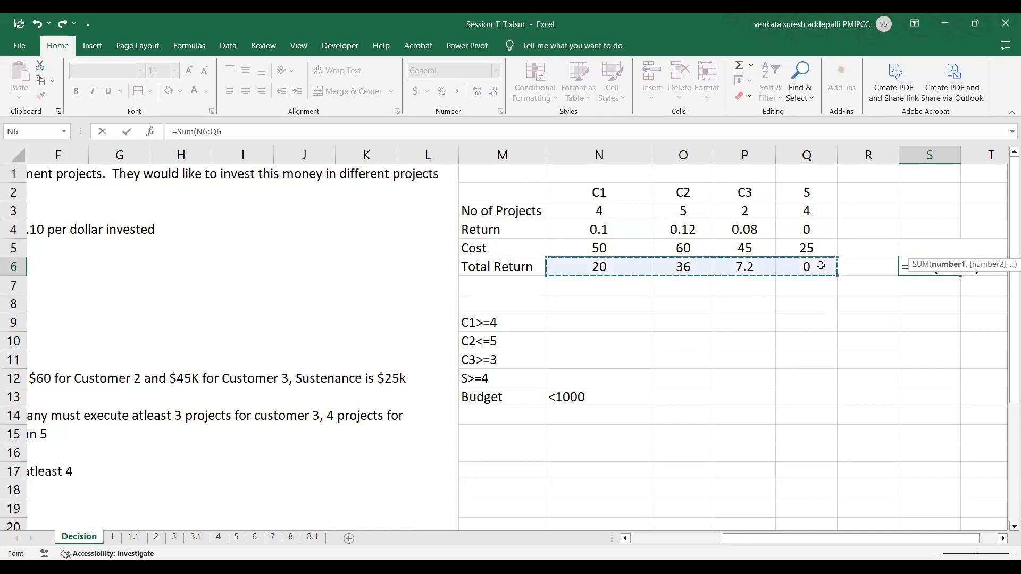
key("Return")
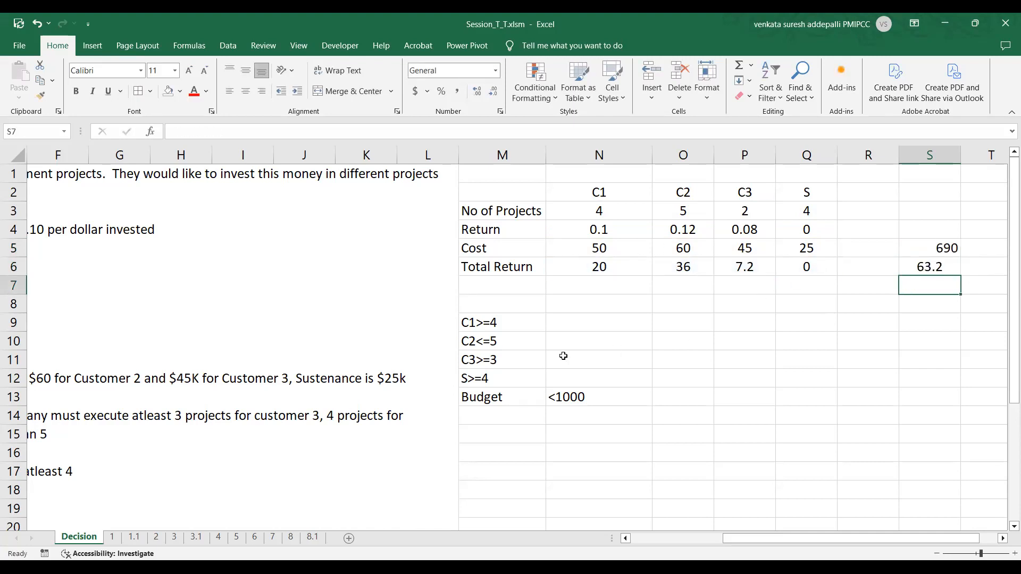
Set C3's number of projects in P3 to 3.
left_click(752, 215)
type("3")
key("Return")
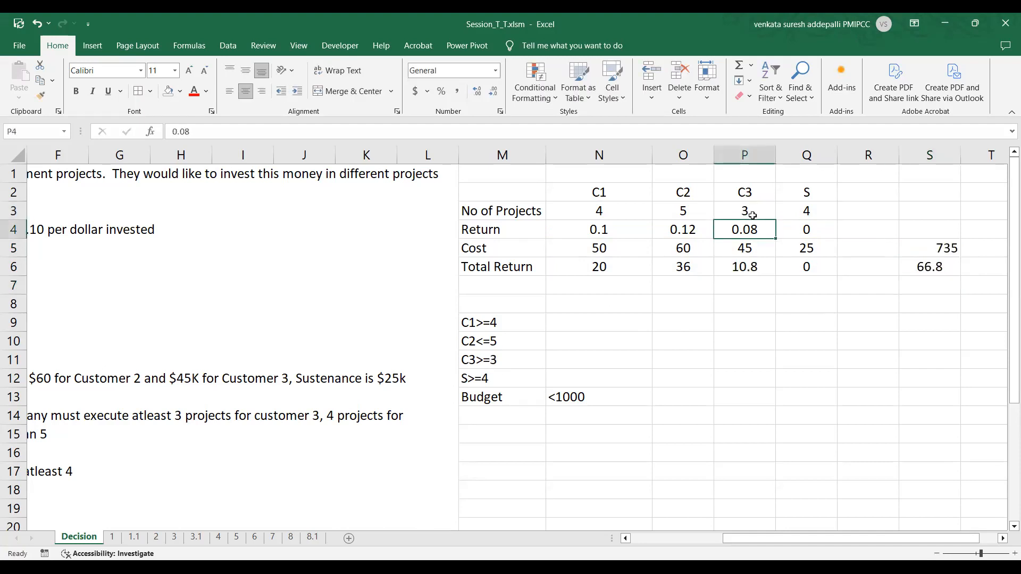
Set C1's number of projects in N3 to 5.
key("Up")
key("Right")
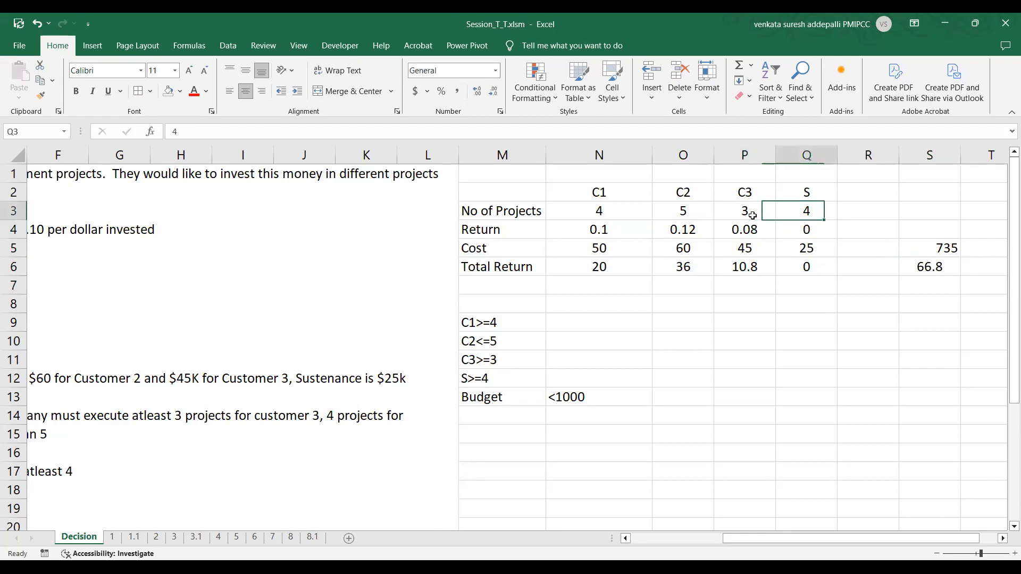
key("Left")
key("Left")
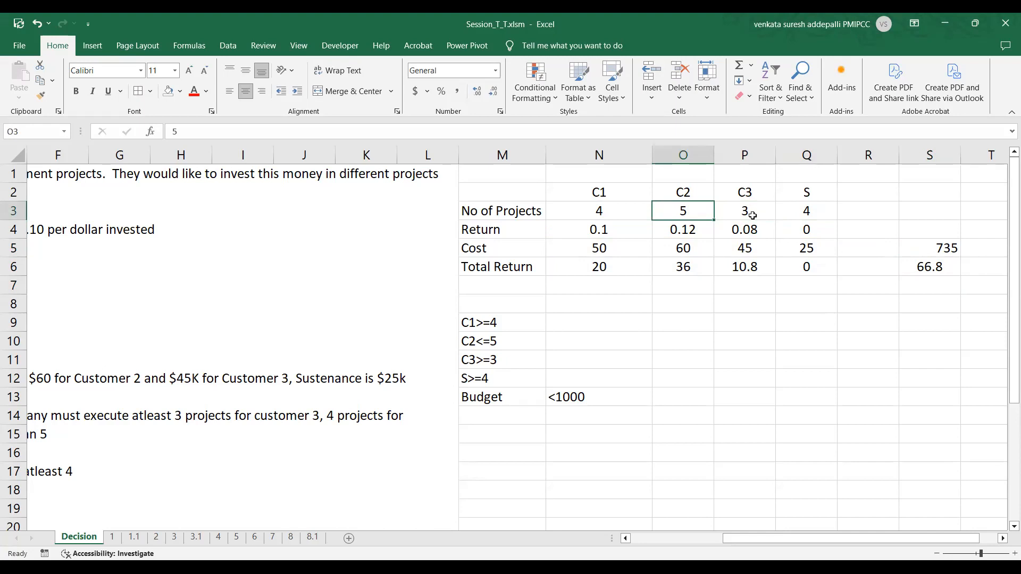
key("Left")
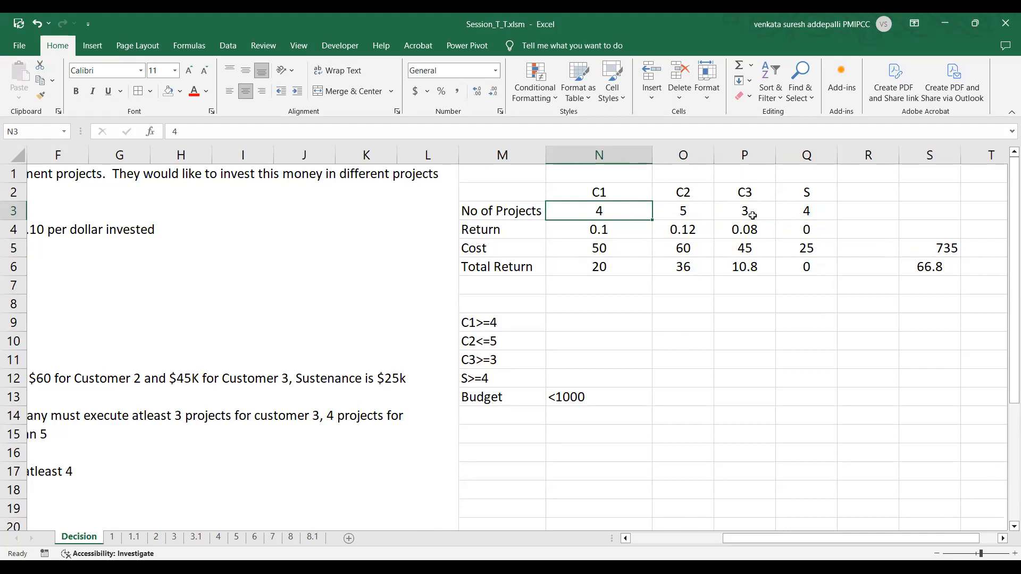
type("5")
key("Return")
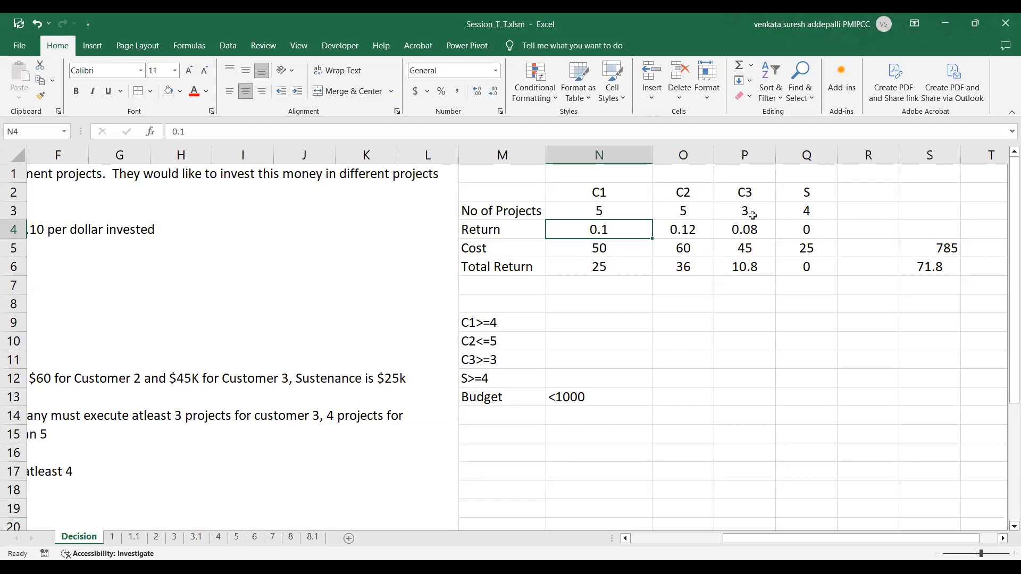
Set C3's number of projects in P3 to 5 and inspect the total cost formula in S5.
left_click(752, 215)
type("5")
key("Return")
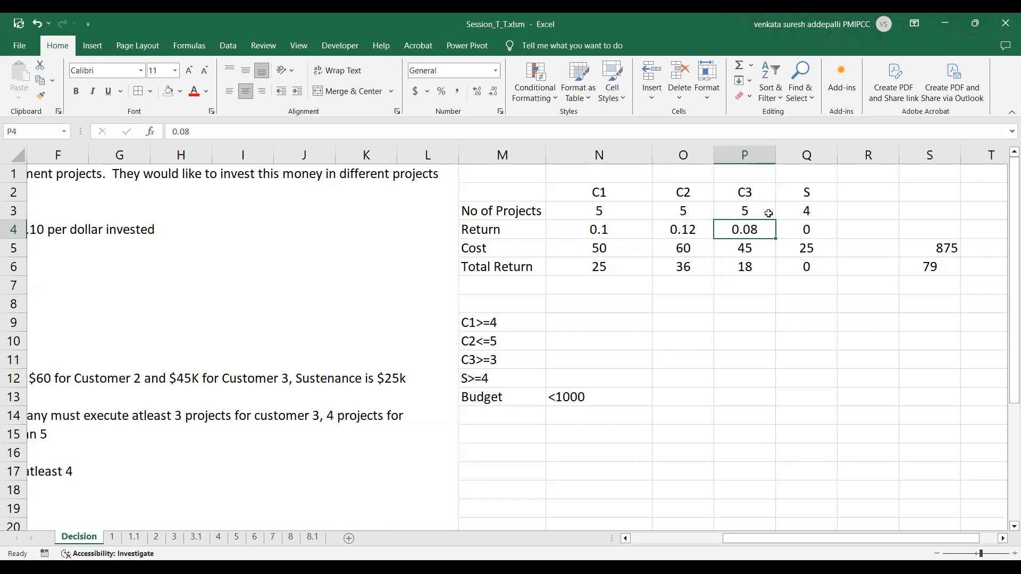
double_click(941, 252)
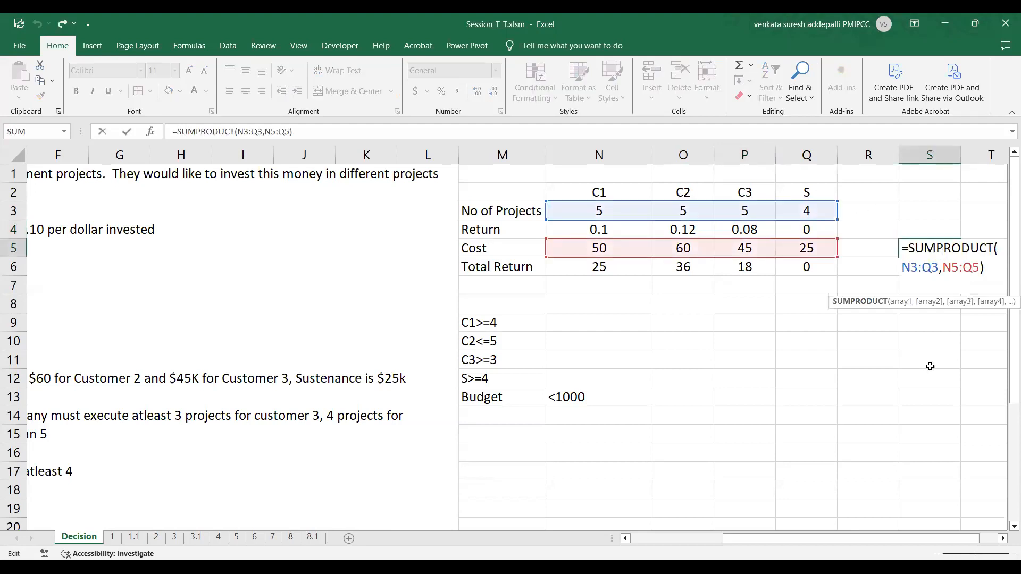
key("Escape")
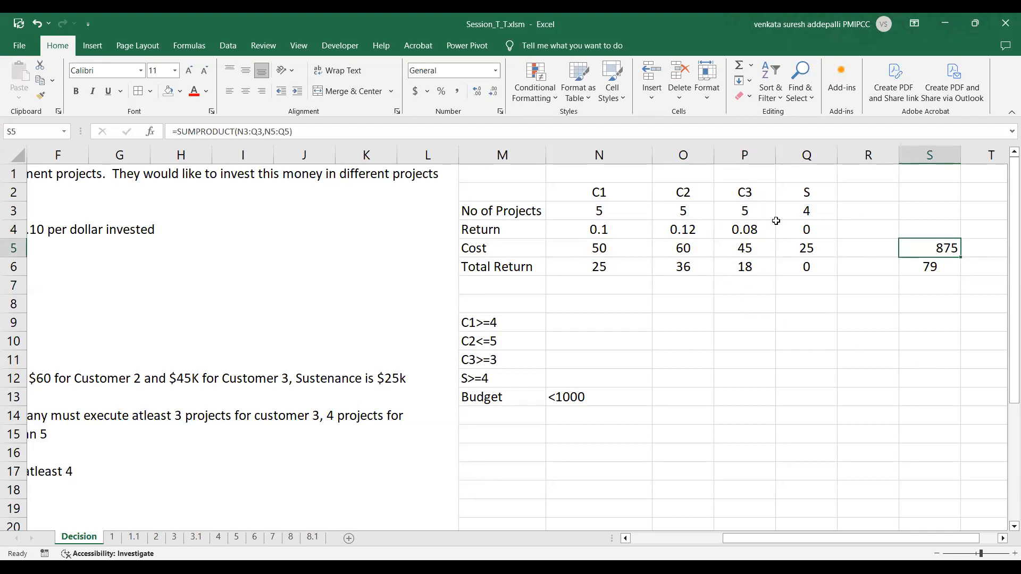
Set C3's number of projects in P3 to 7.
left_click(744, 208)
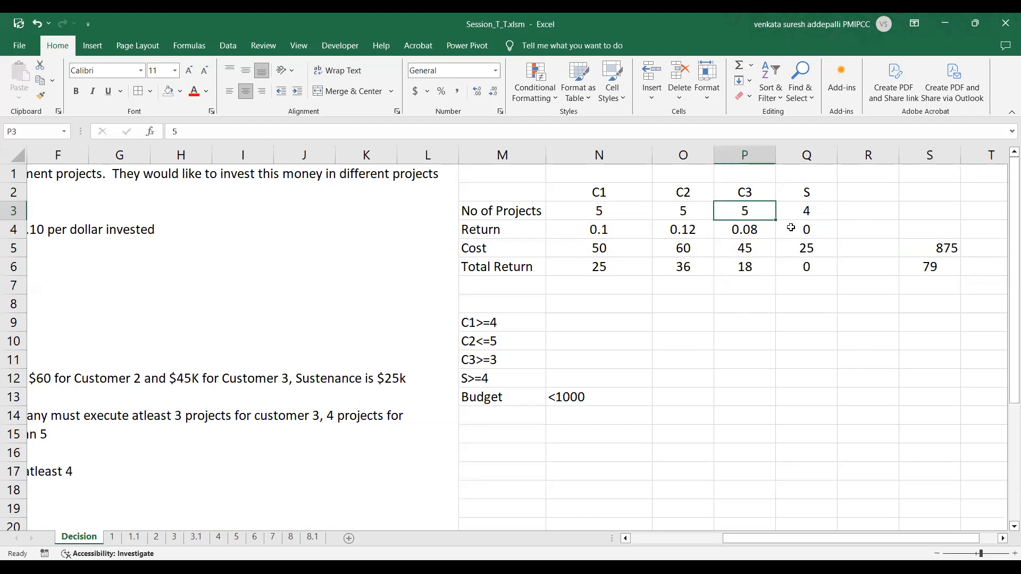
type("7")
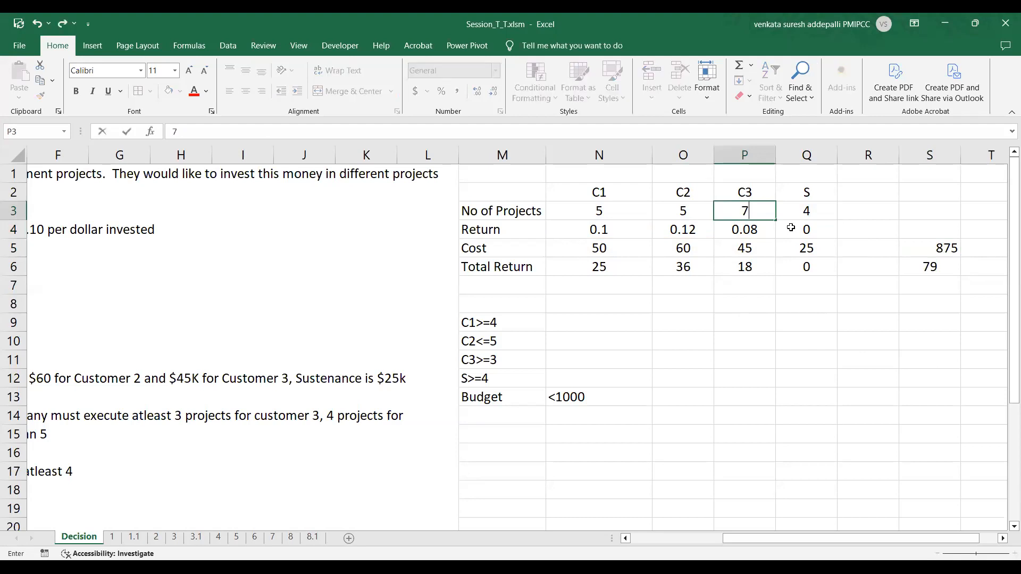
key("Return")
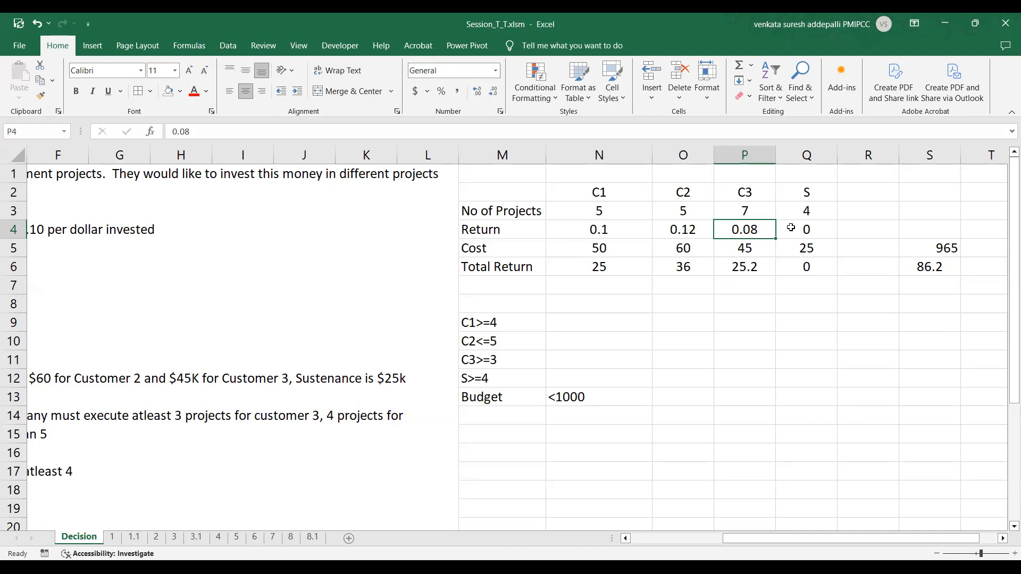
Open the Solver parameters for the decision sheet, with the workbook window maximized.
double_click(126, 22)
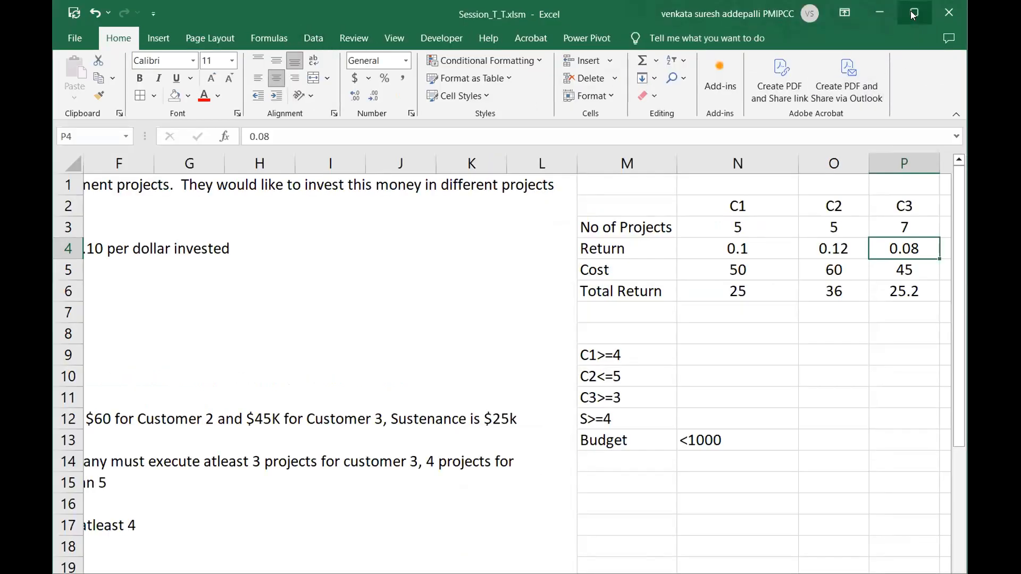
left_click(313, 38)
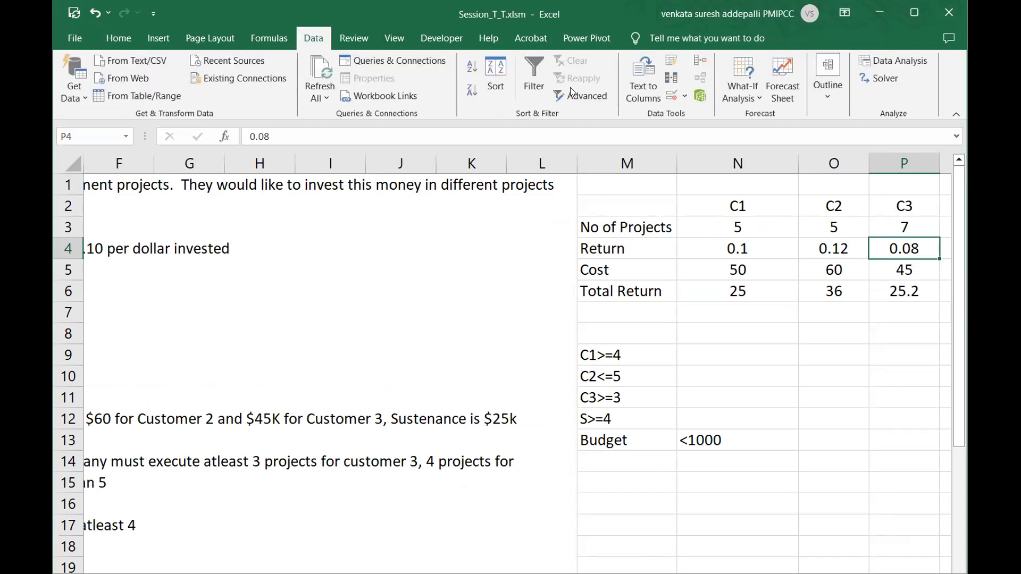
left_click(872, 79)
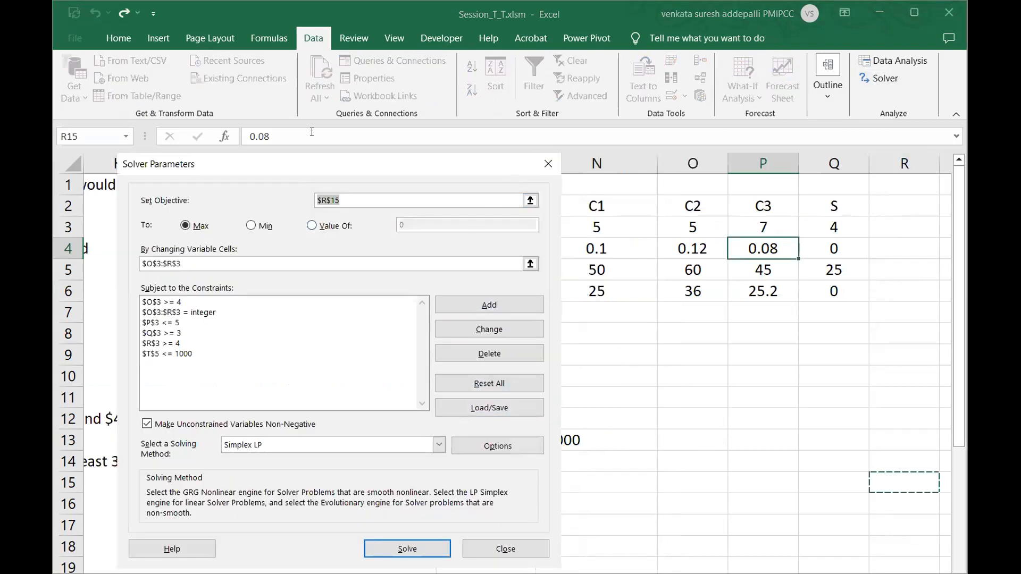
left_click_drag(381, 165, 424, 148)
left_click(914, 18)
Delete all the existing constraints from the Solver model, from $O$3 >= 4 through $T$5 <= 1000.
left_click(240, 285)
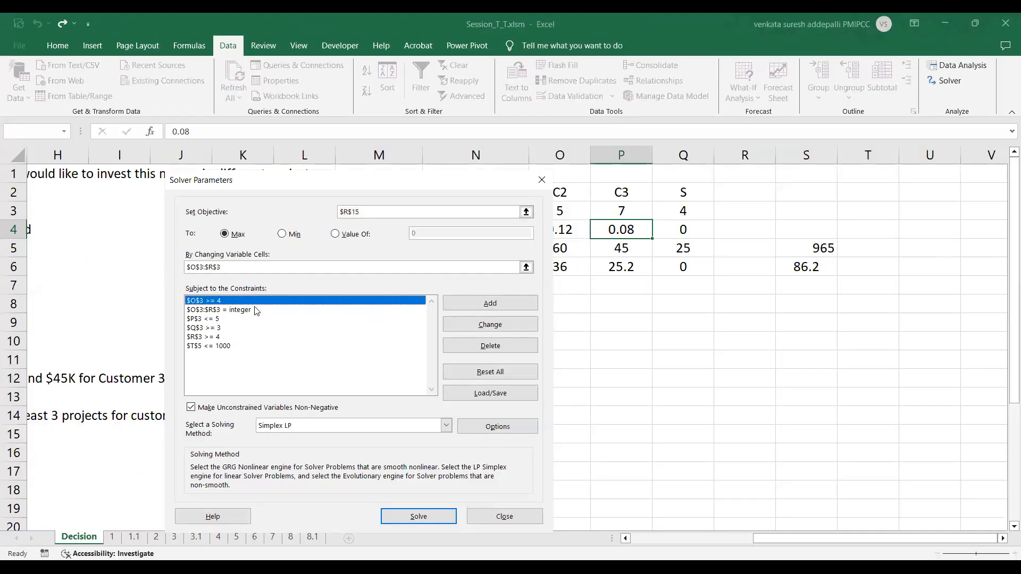
left_click(499, 346)
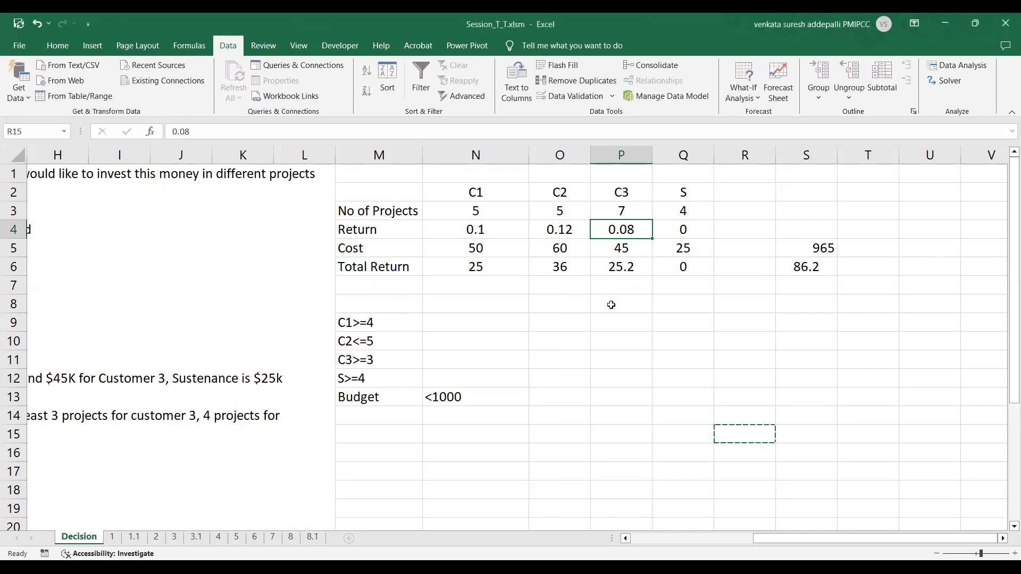
left_click(471, 348)
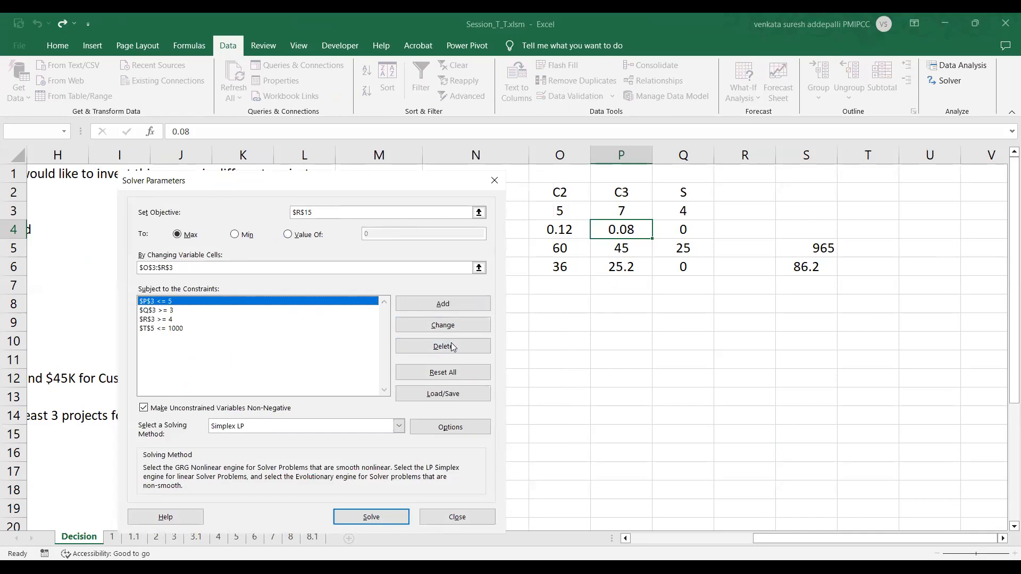
left_click(451, 348)
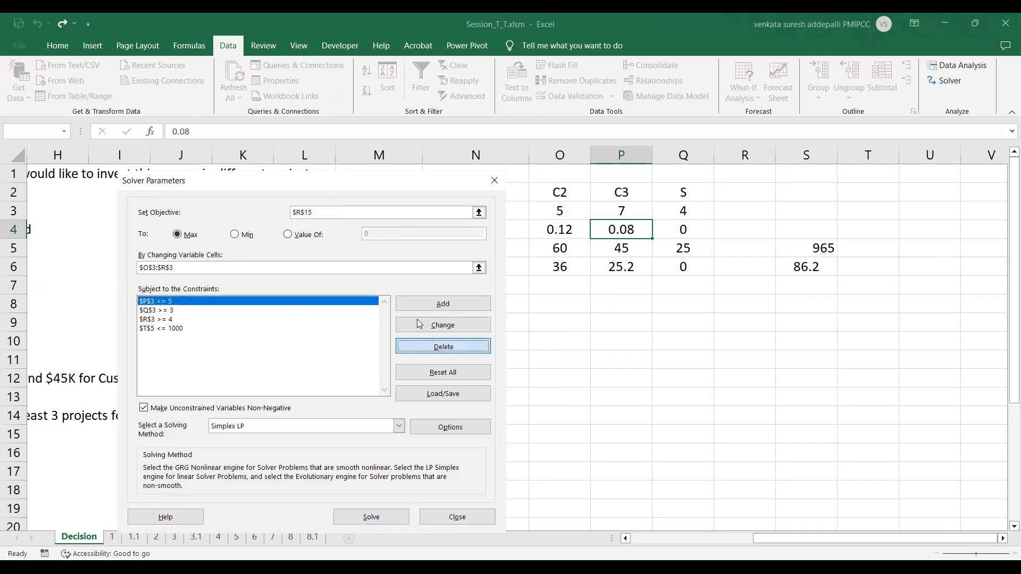
left_click(418, 348)
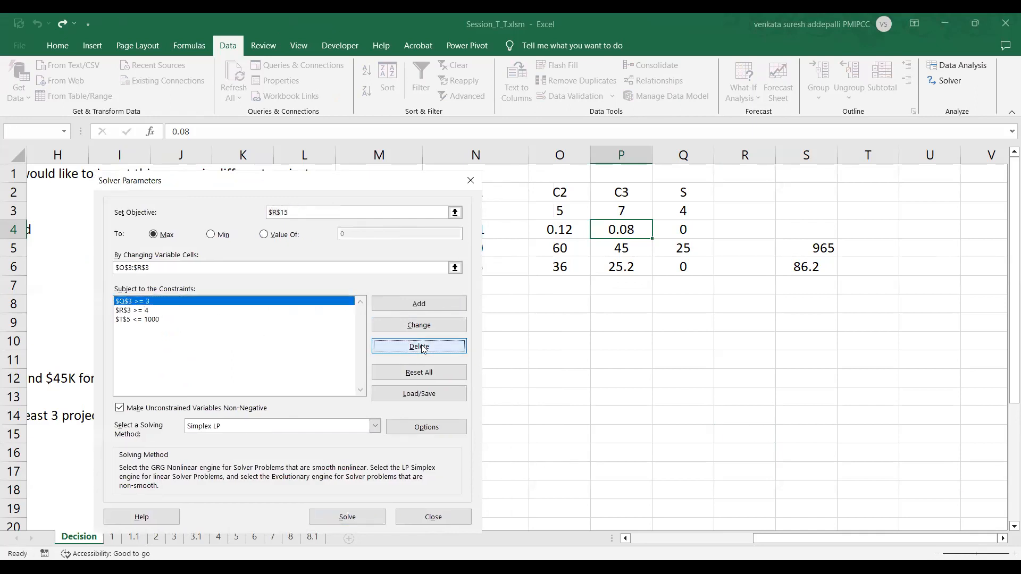
left_click(223, 300)
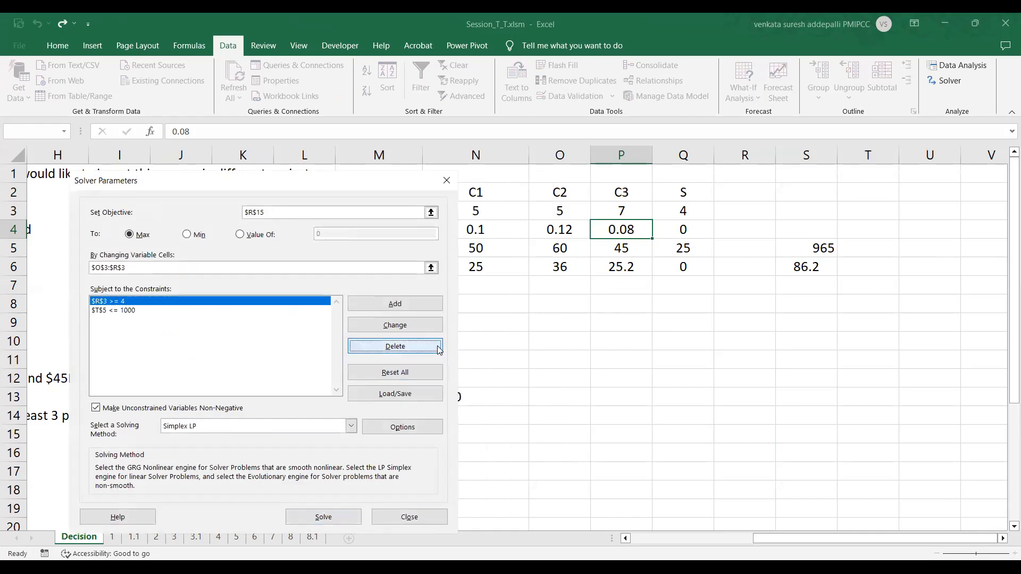
left_click(341, 344)
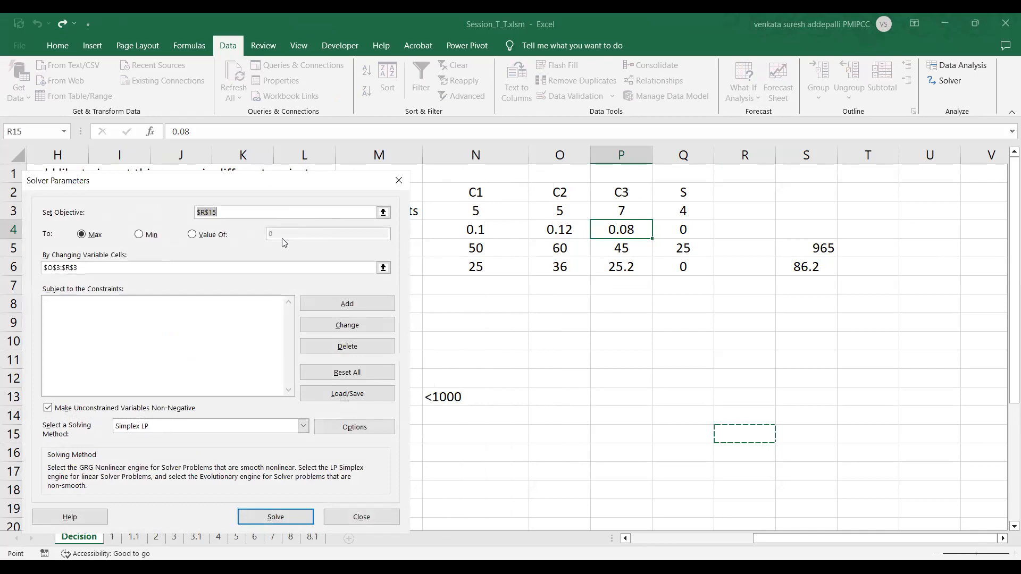
Clear the old changing variable cells range $O$3:$R$3 from the Solver model.
double_click(188, 269)
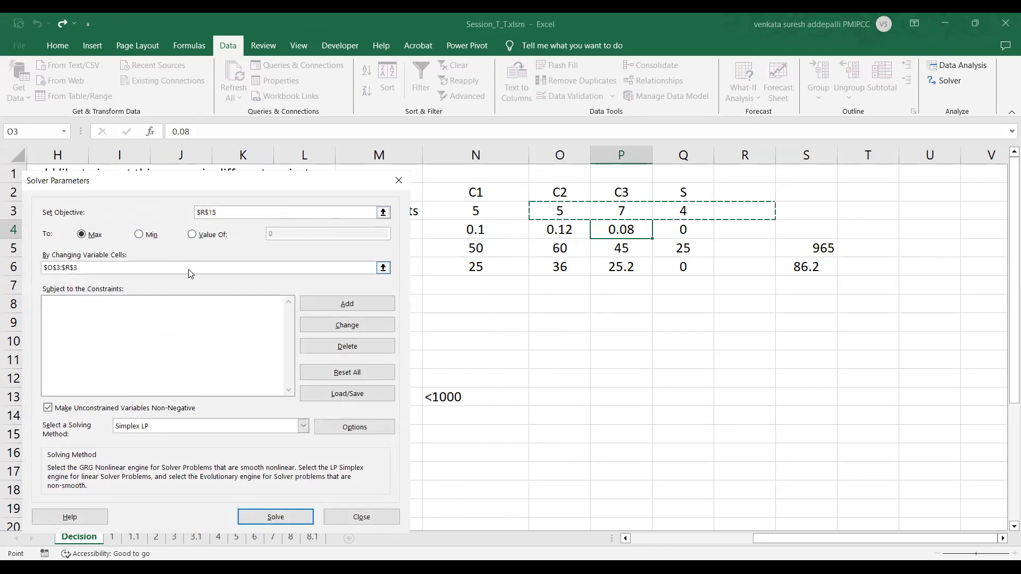
left_click(189, 268)
key("BackSpace")
key("BackSpace")
key("BackSpace")
key("BackSpace")
key("BackSpace")
key("BackSpace")
key("BackSpace")
key("BackSpace")
key("BackSpace")
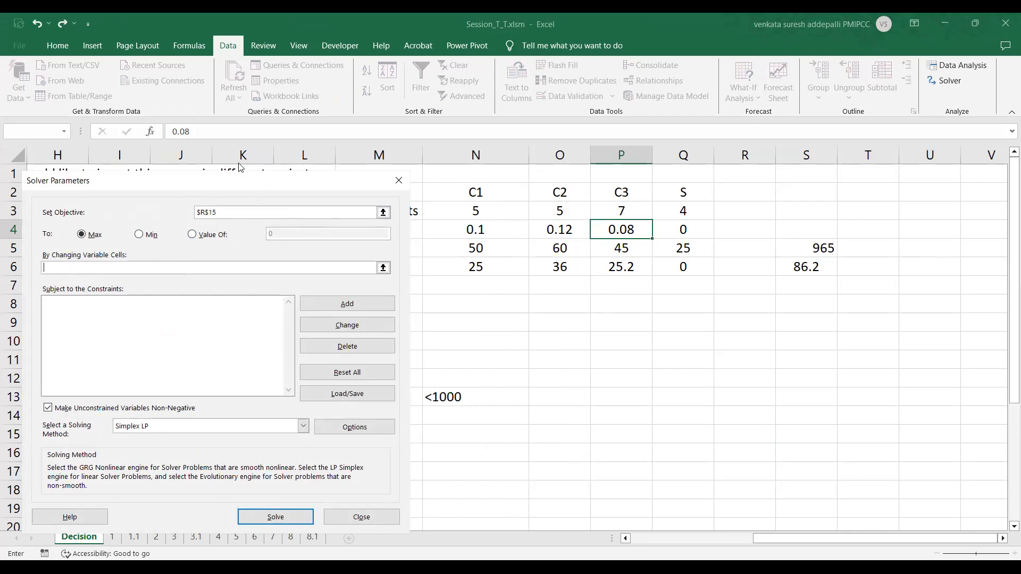
Set the Solver objective to the overall total return in cell S6.
left_click_drag(209, 187, 216, 148)
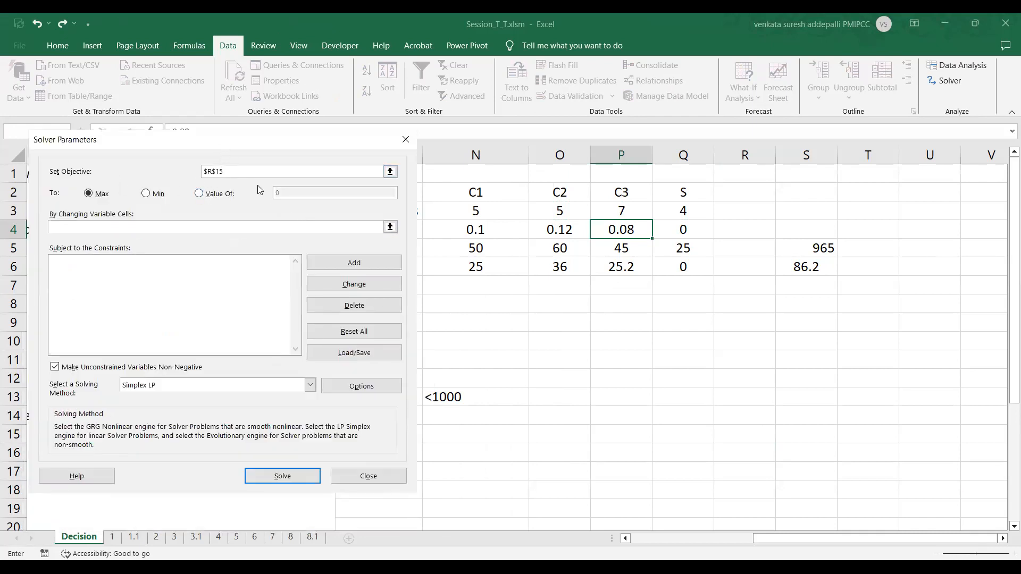
left_click(390, 172)
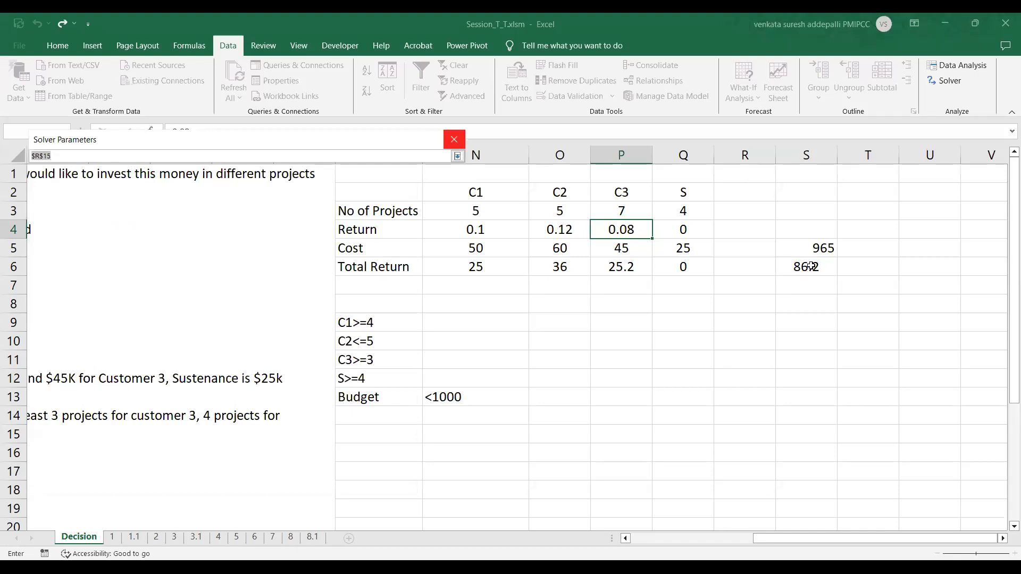
left_click(810, 267)
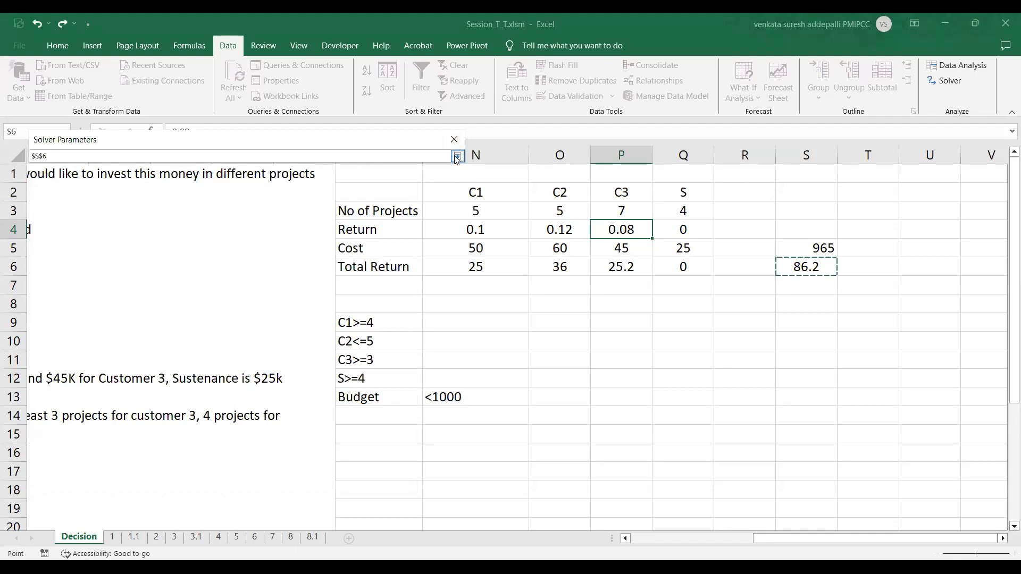
left_click(457, 157)
Set the Solver's changing variable cells to the numbers of projects in N3:Q3.
left_click(65, 226)
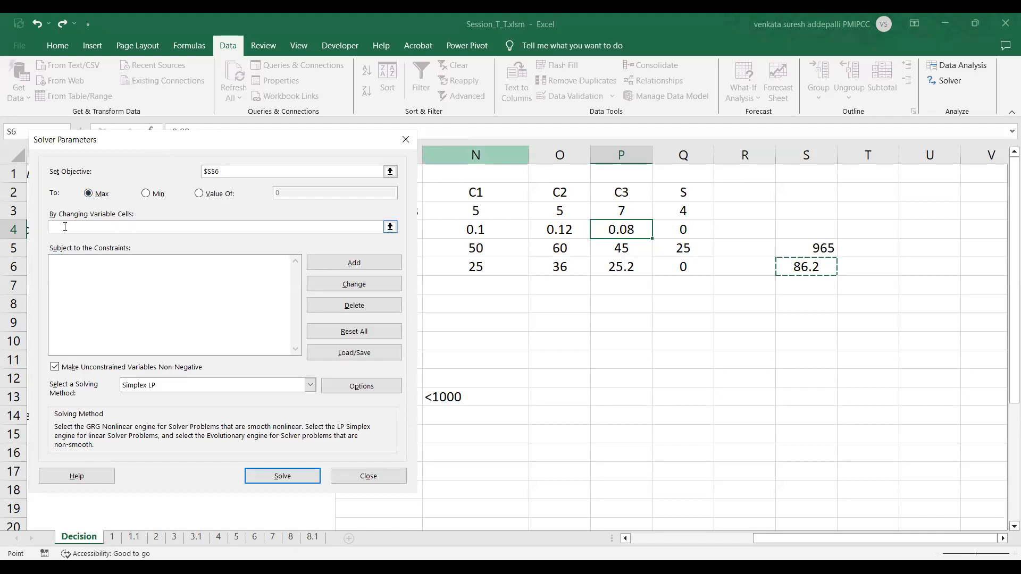
left_click(390, 226)
left_click(468, 213)
left_click_drag(469, 213, 678, 214)
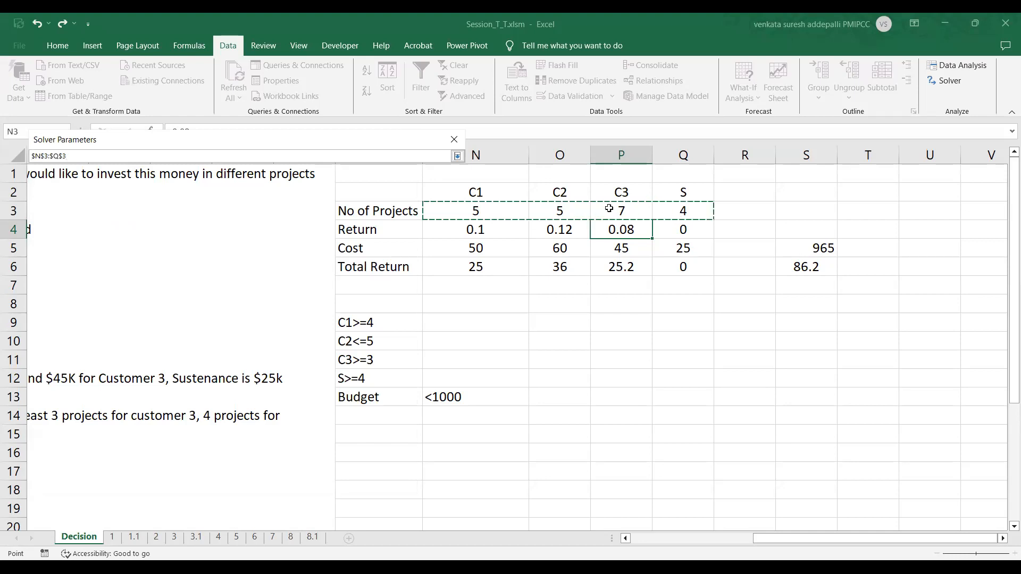
left_click(458, 156)
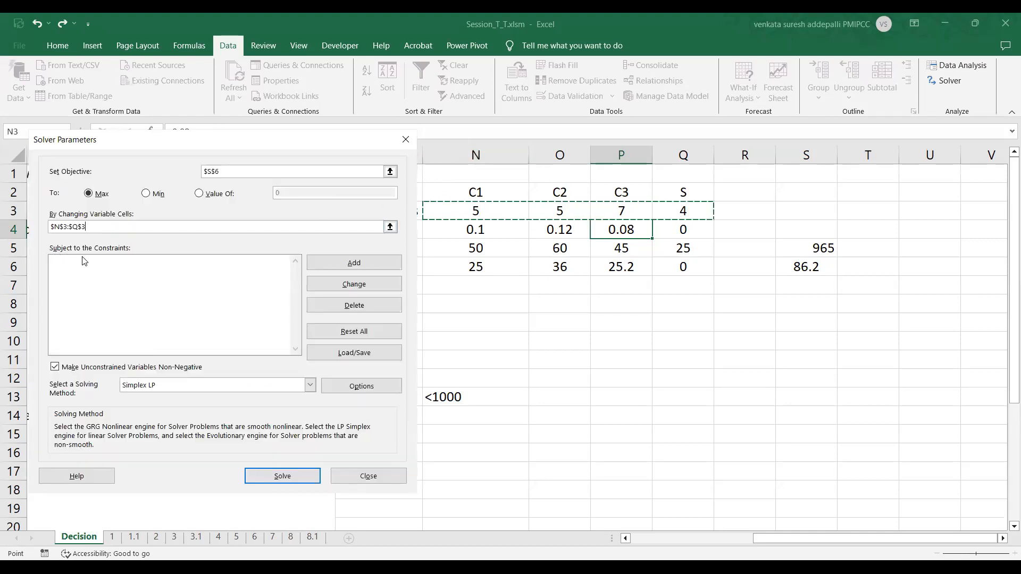
Add a Solver constraint requiring C1's number of projects in N3 to be >= 4.
left_click(342, 265)
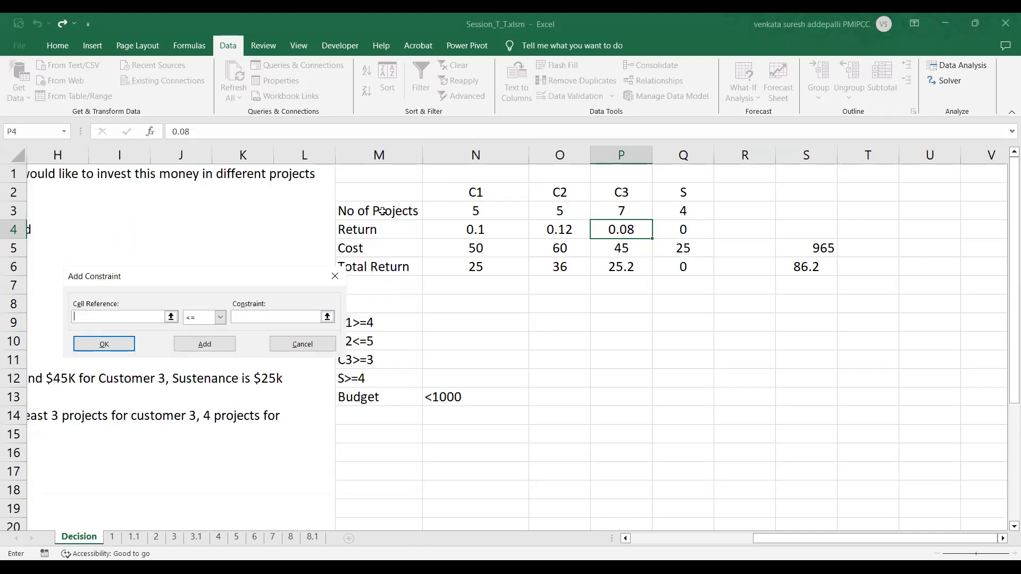
left_click(476, 212)
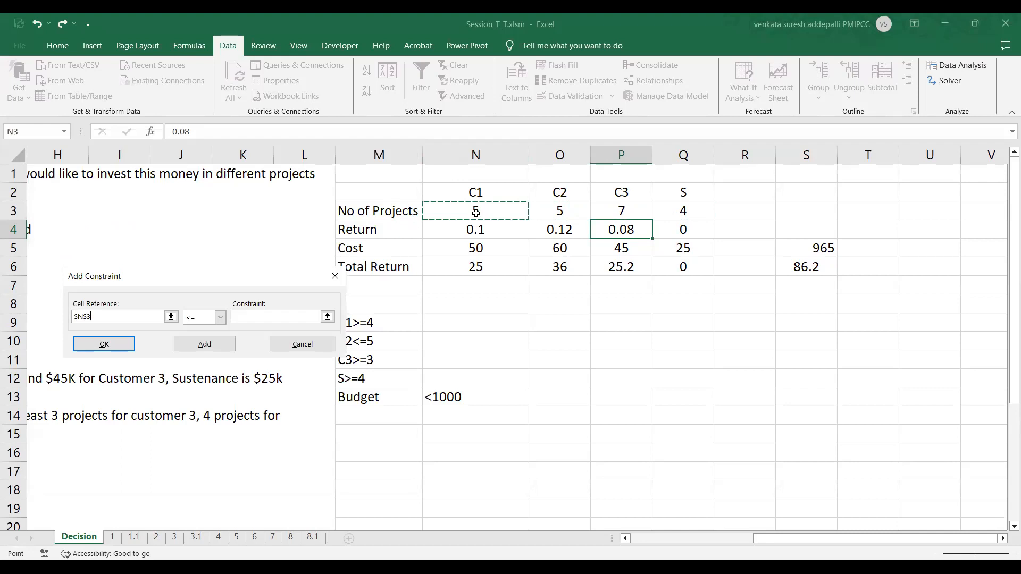
left_click(221, 318)
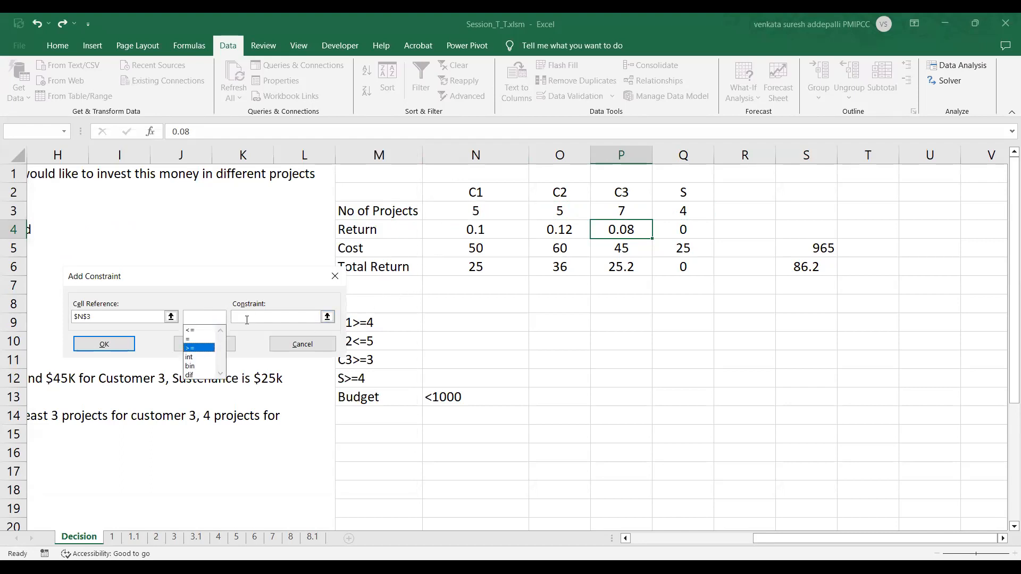
left_click(247, 319)
type("4")
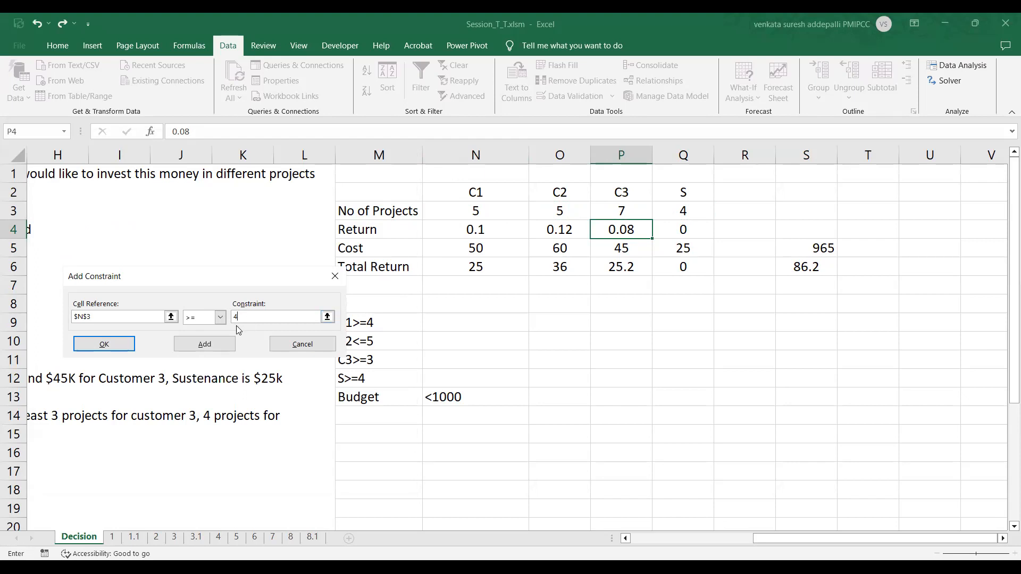
left_click(120, 345)
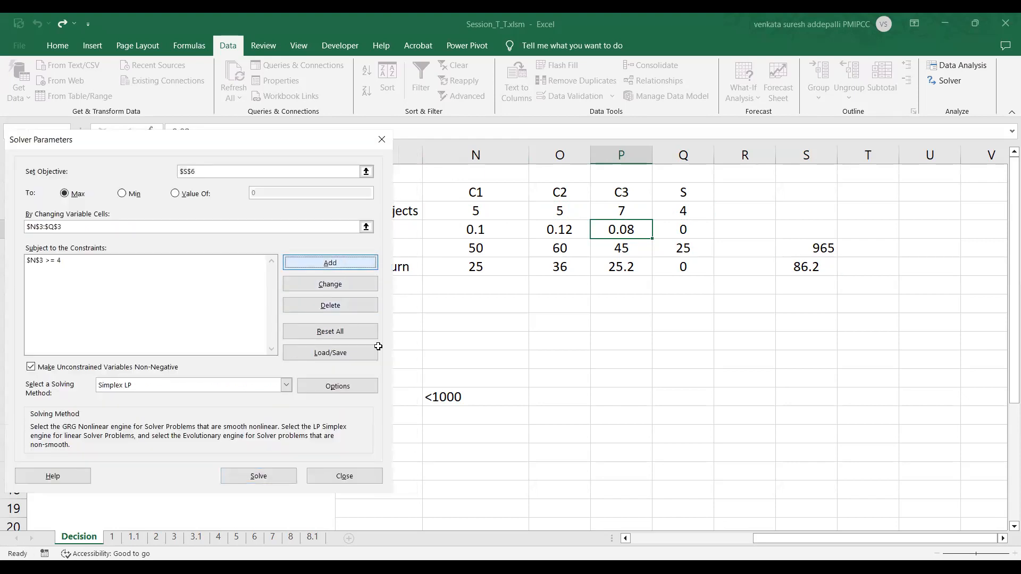
Add a Solver constraint limiting C2's number of projects in O3 to <= 5.
key("Return")
left_click(561, 214)
left_click(252, 316)
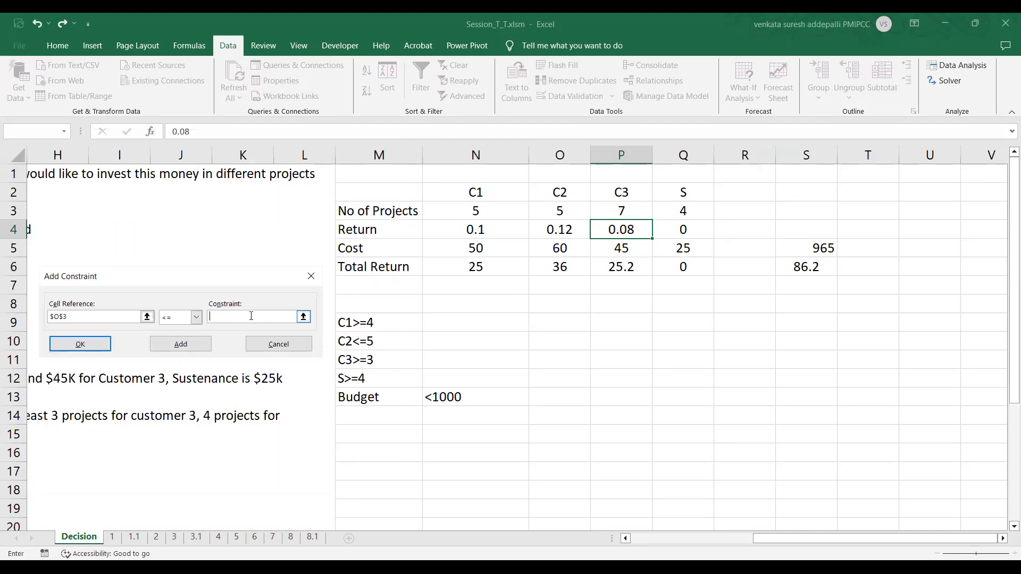
type("5")
left_click(102, 344)
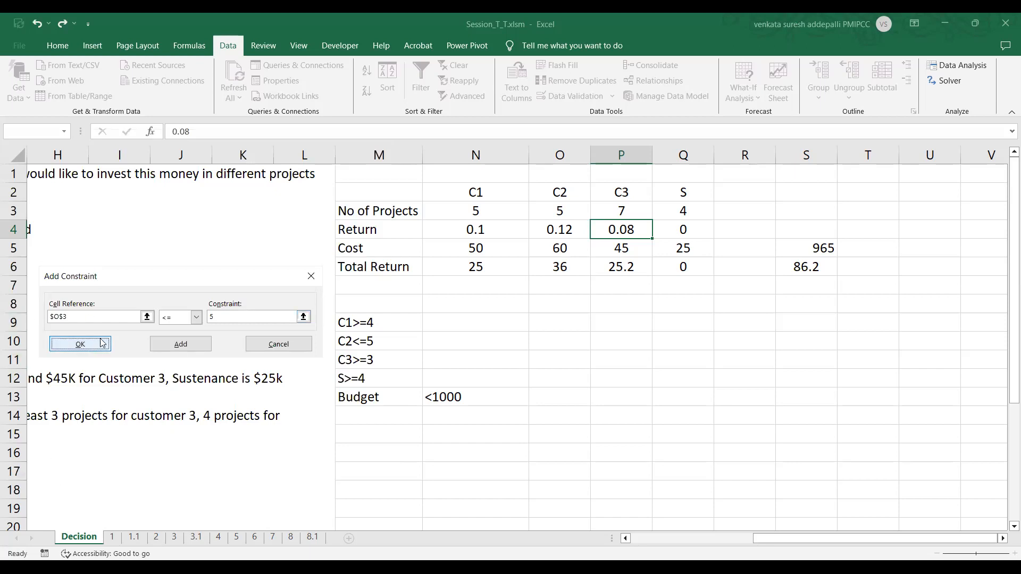
Add a Solver constraint requiring C3's number of projects in P3 to be >= 3.
left_click(310, 269)
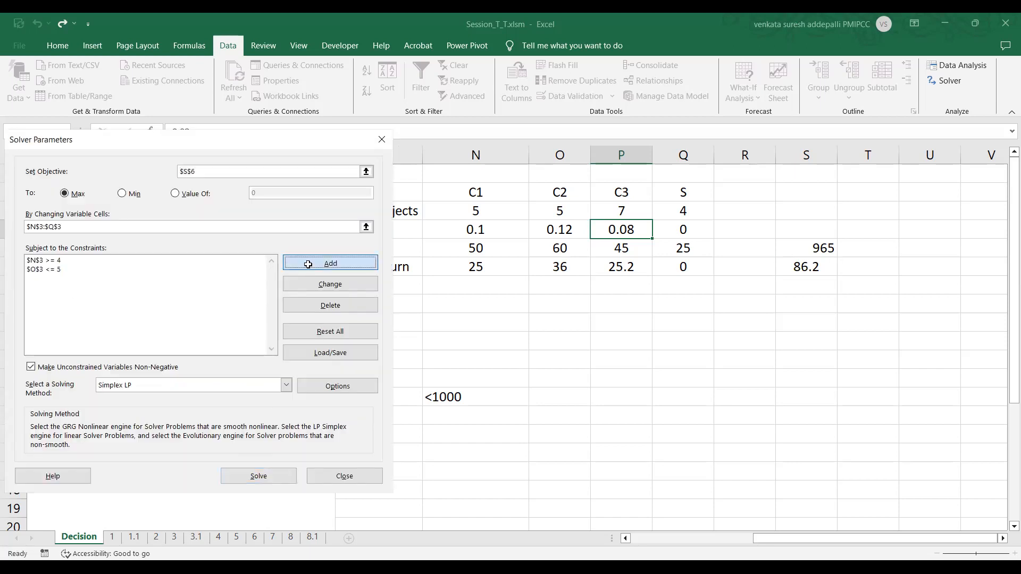
left_click(629, 209)
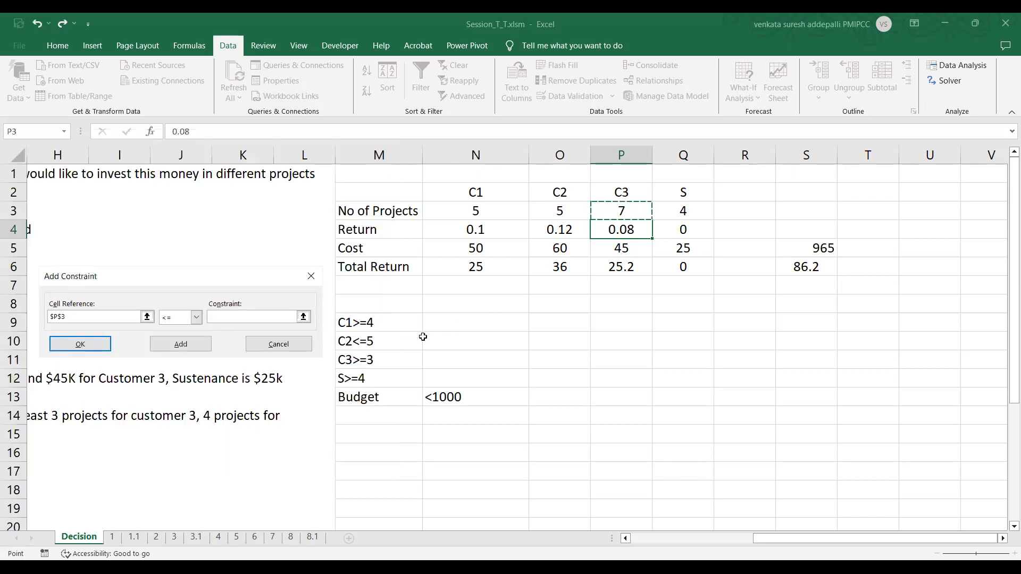
left_click(197, 317)
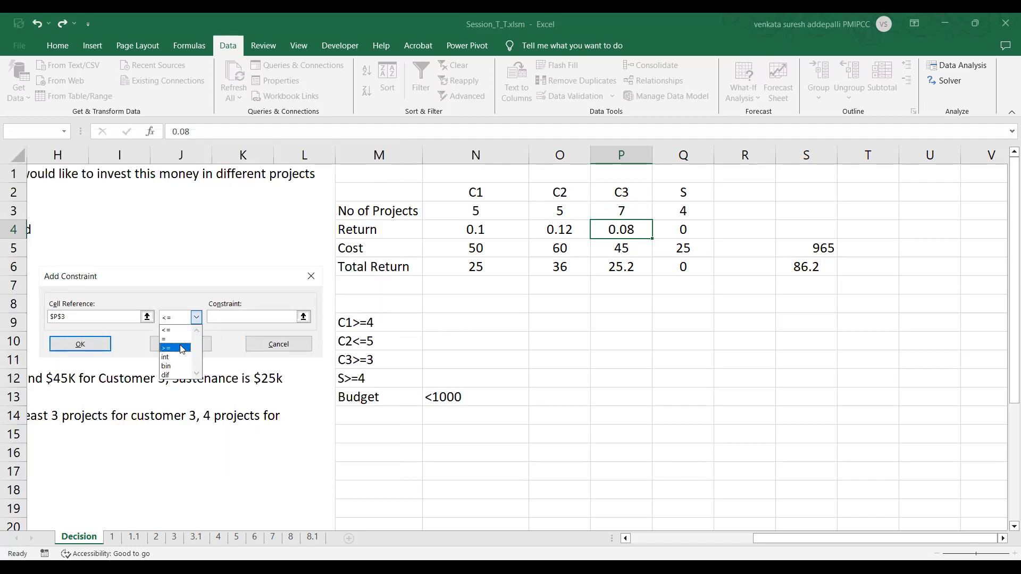
left_click(182, 348)
left_click(233, 316)
type("3")
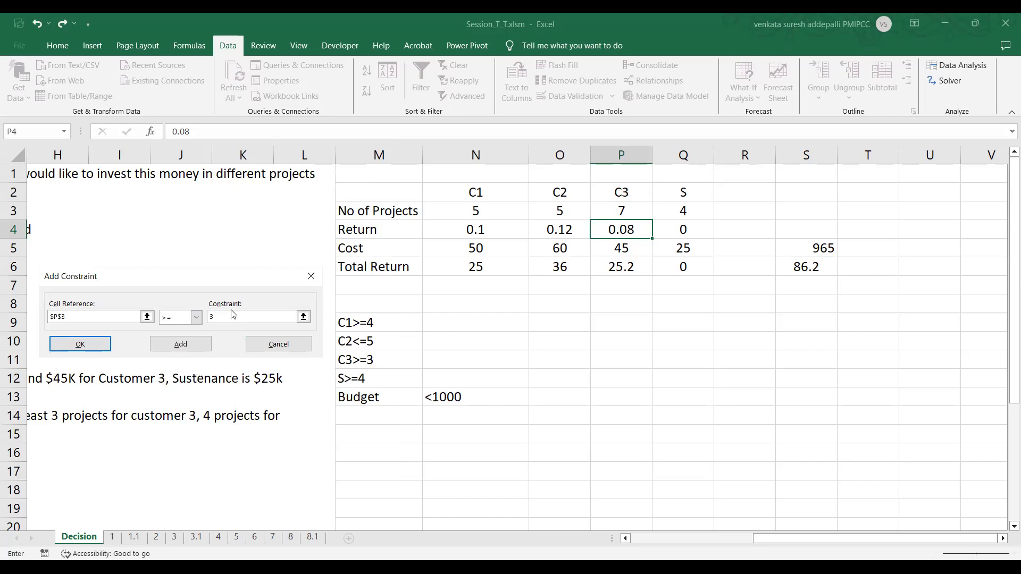
left_click(79, 344)
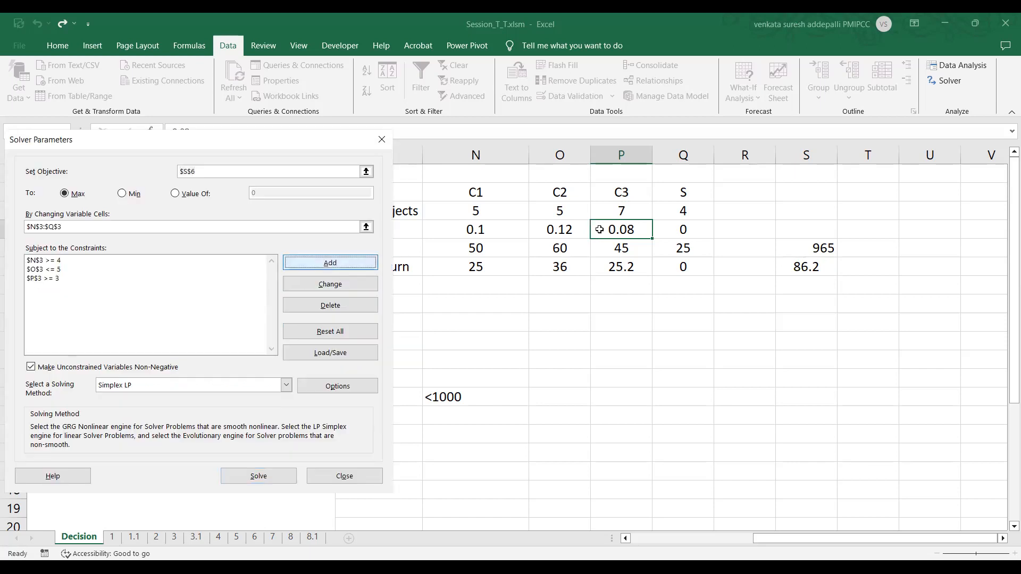
Add a Solver constraint requiring the sustenance project count in Q3 to be >= 4.
key("Return")
left_click(683, 210)
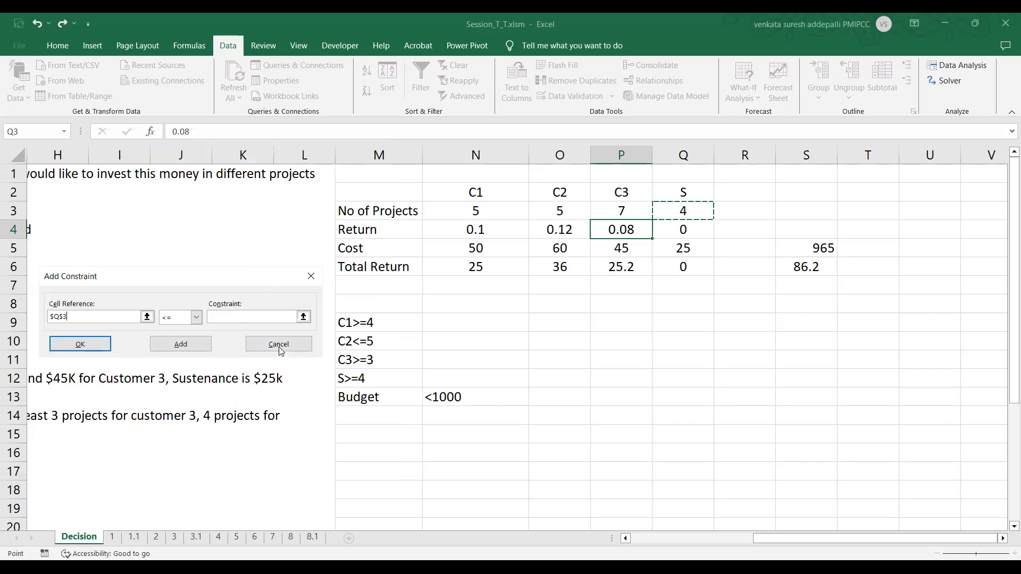
left_click(195, 318)
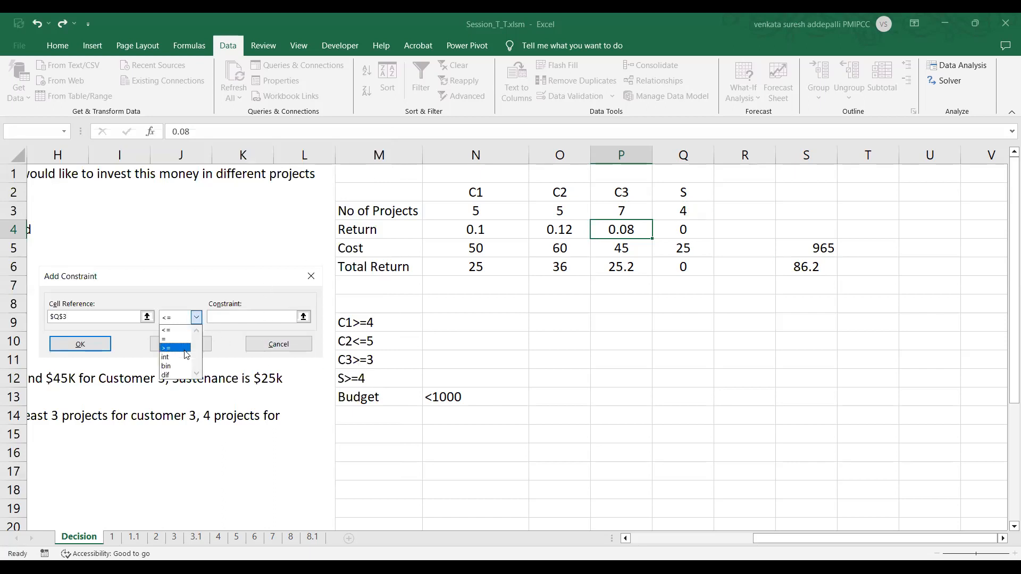
left_click(185, 350)
left_click(225, 320)
type("4")
left_click(98, 347)
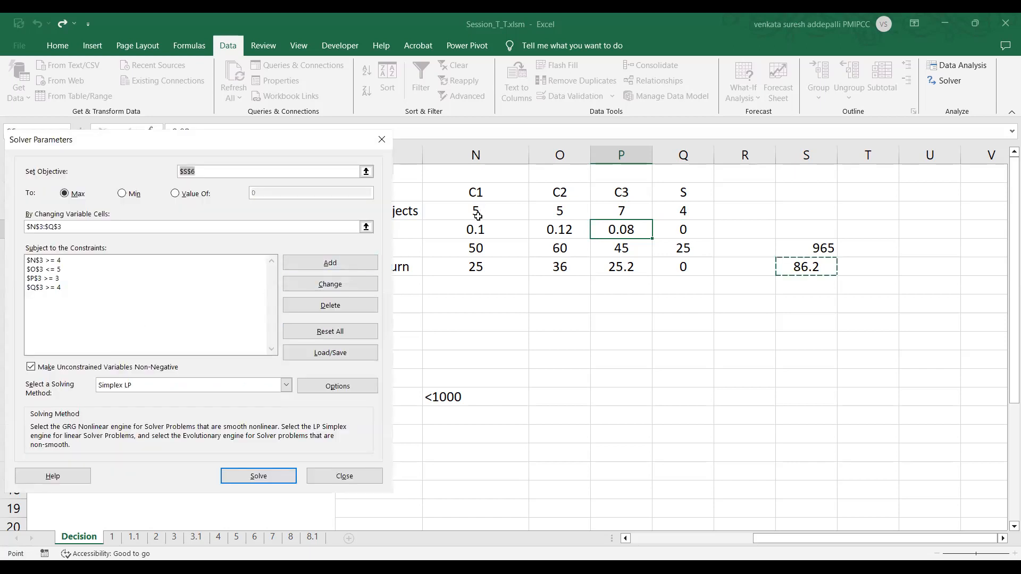
Add a Solver constraint restricting all the project counts in N3:Q3 to integers.
left_click(316, 264)
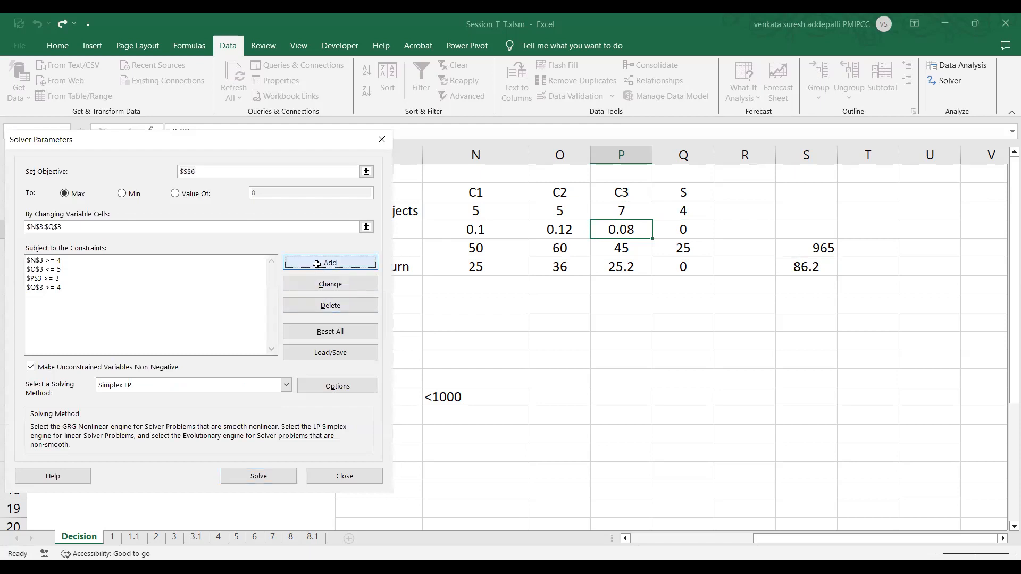
left_click(470, 211)
left_click(683, 210, "shift")
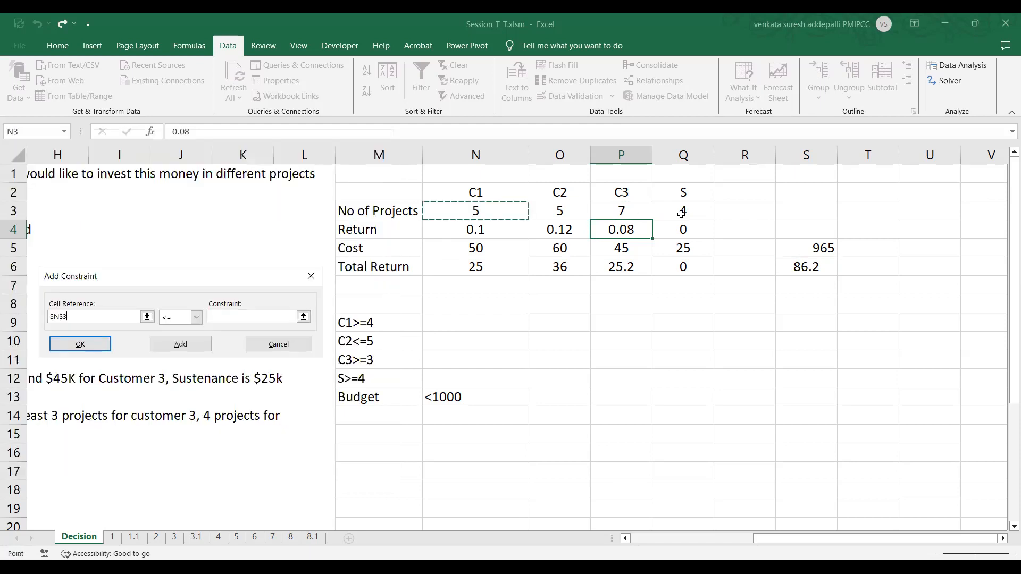
left_click(199, 321)
left_click(183, 356)
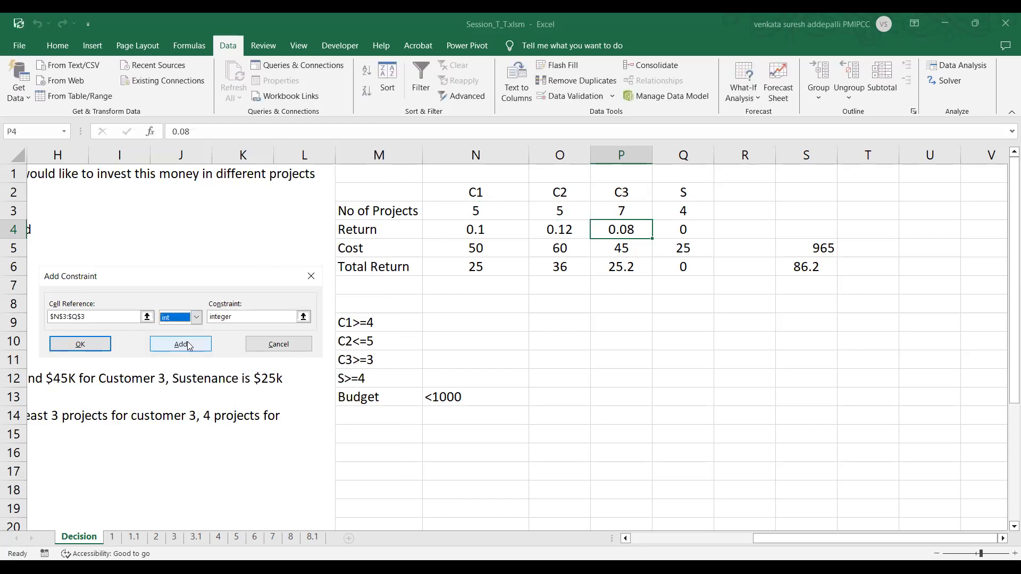
left_click(89, 347)
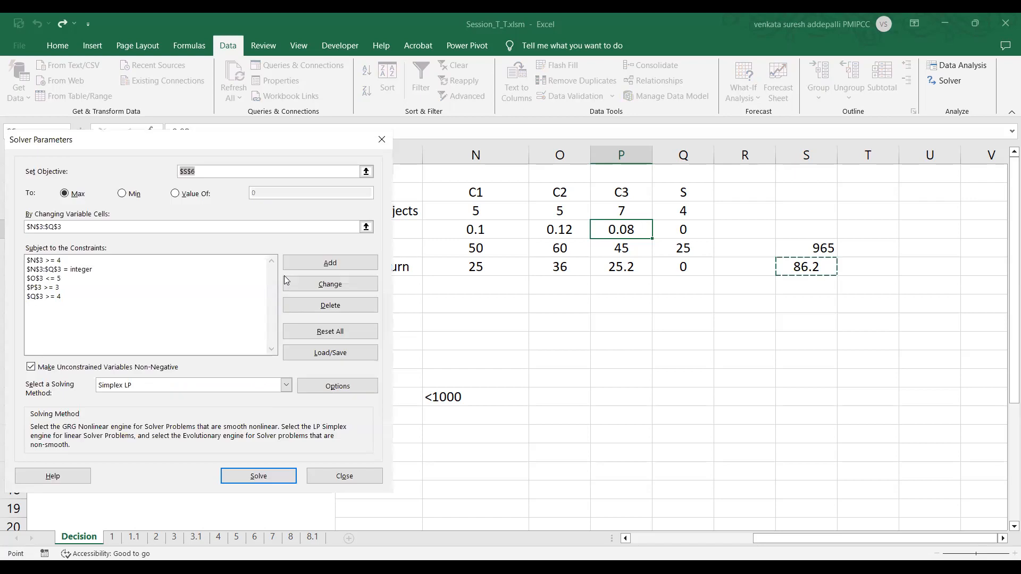
Add a Solver constraint requiring all the project counts in N3:Q3 to be >= 0.
left_click(312, 263)
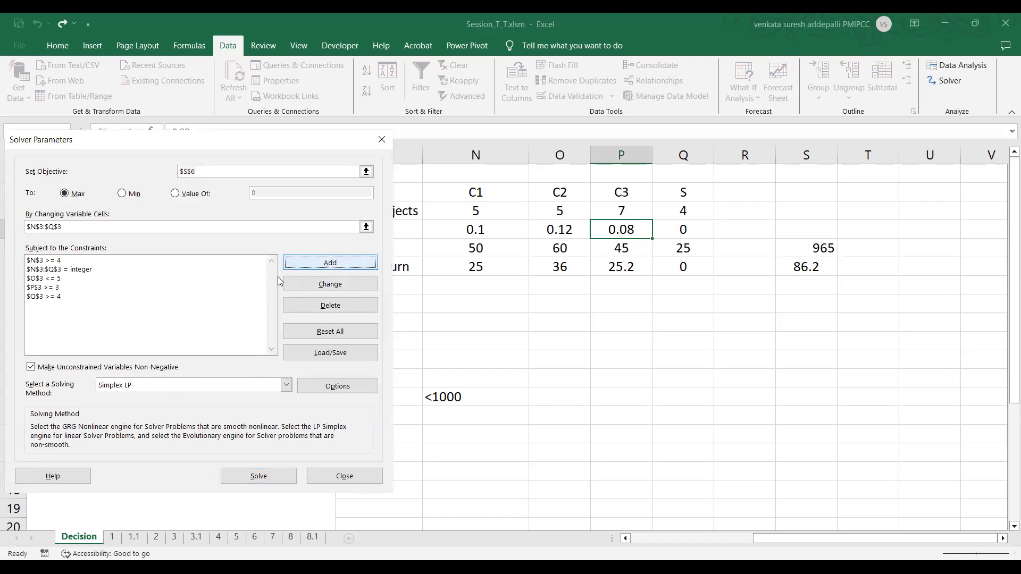
left_click(473, 214)
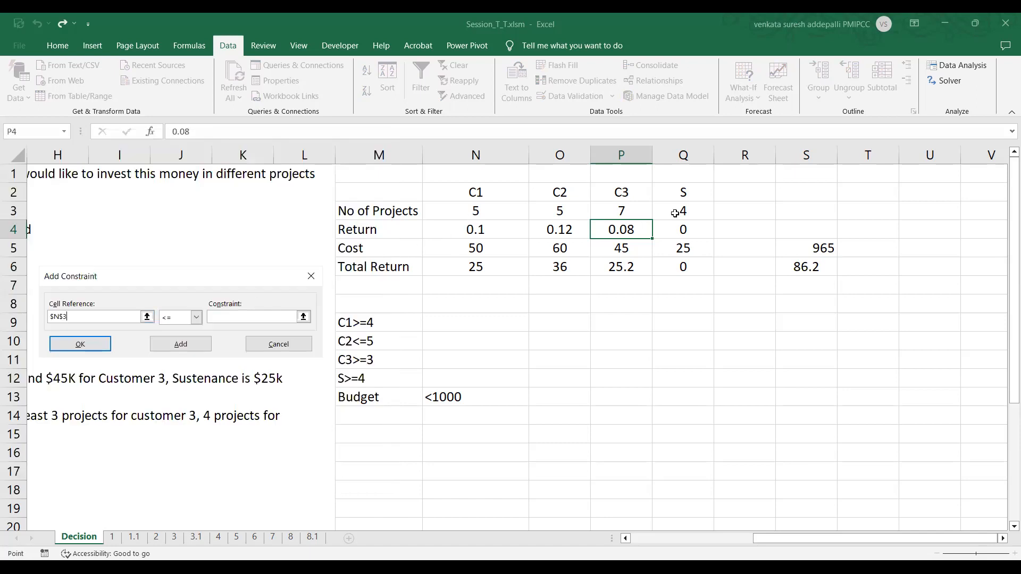
left_click(196, 318)
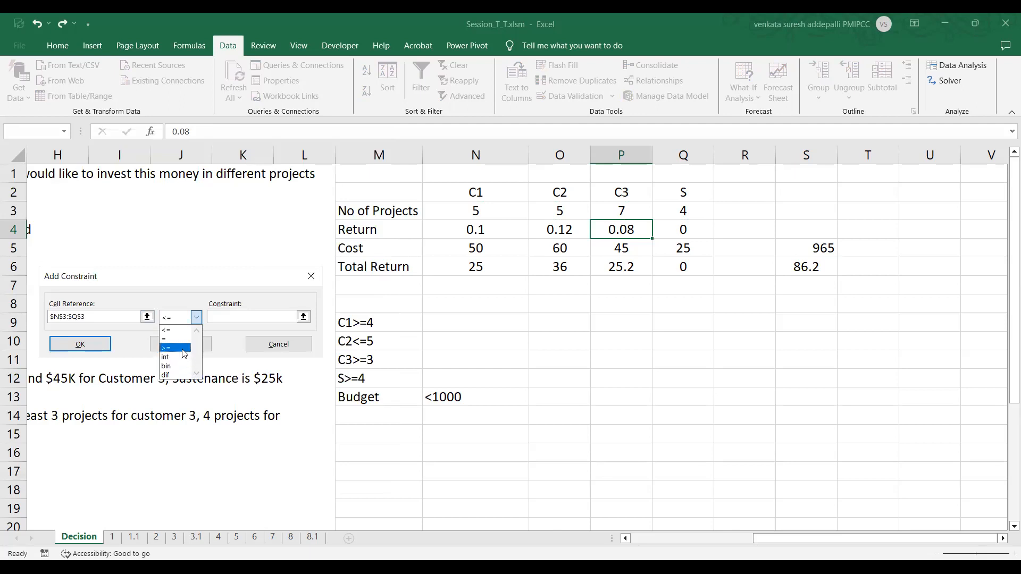
left_click(176, 348)
left_click(226, 318)
type("0")
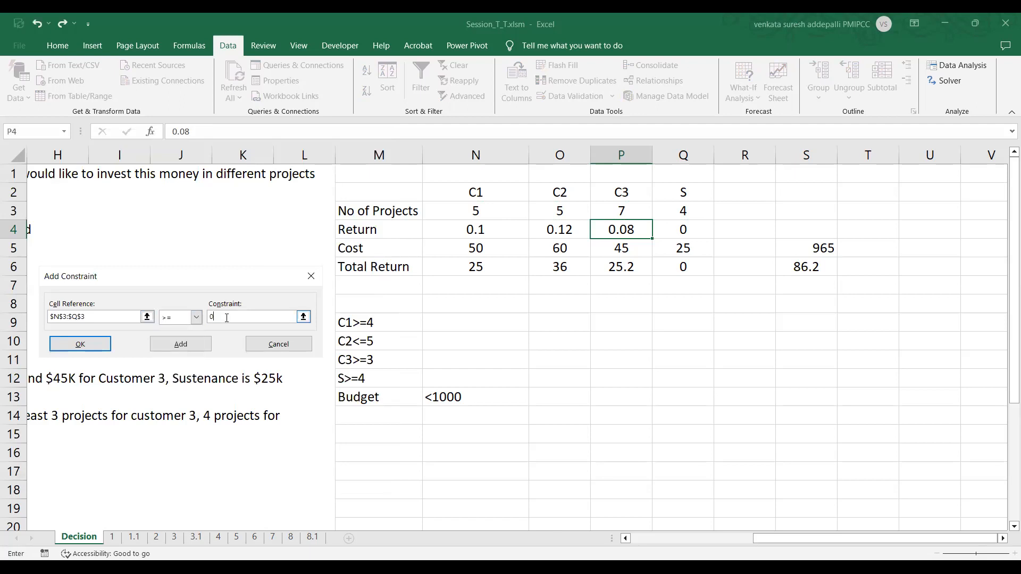
left_click(101, 349)
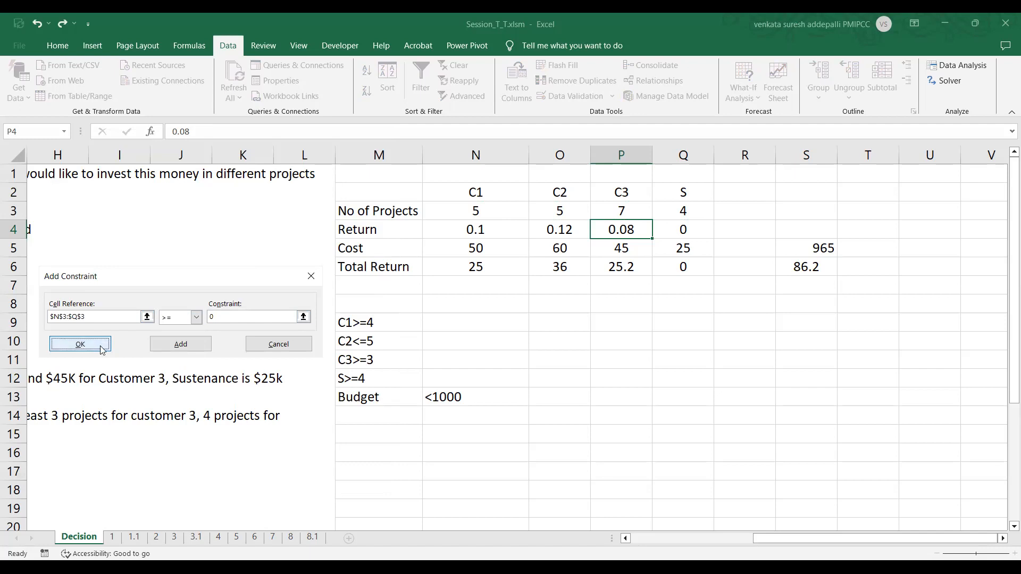
left_click(102, 348)
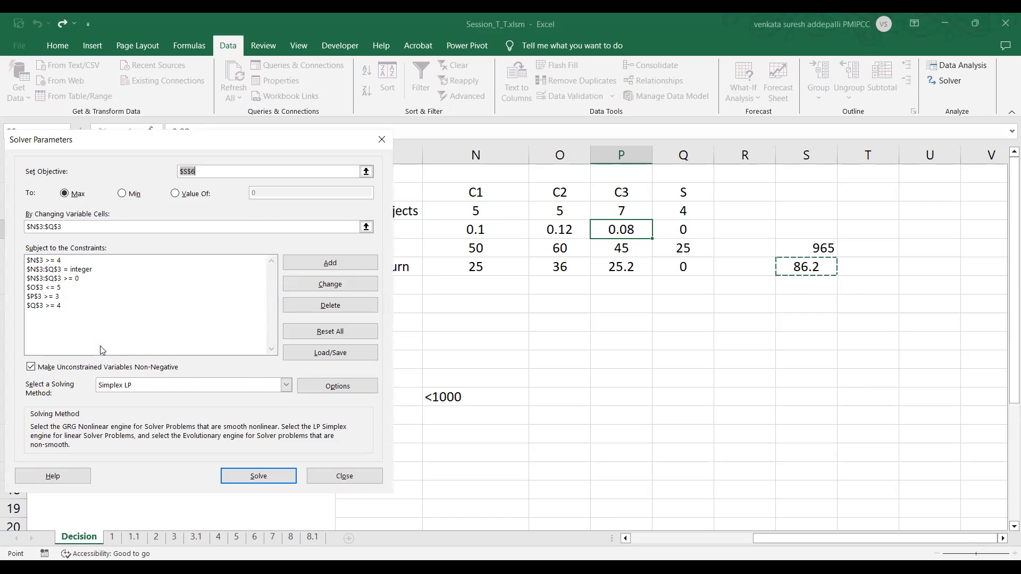
Add a Solver budget constraint limiting the total cost in S5 to <= 1000.
left_click(309, 262)
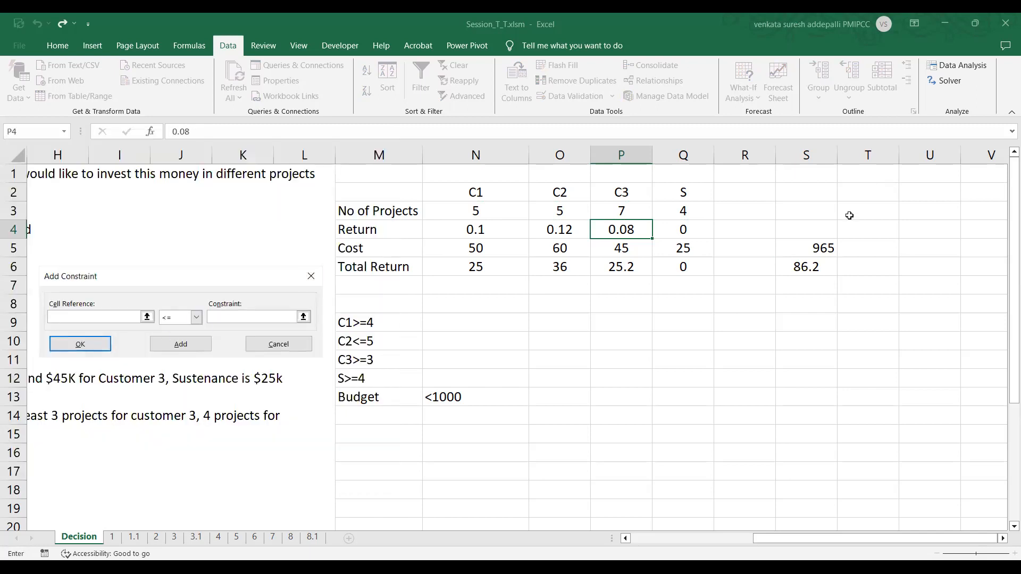
left_click(822, 246)
left_click(231, 317)
type("1000")
left_click(92, 342)
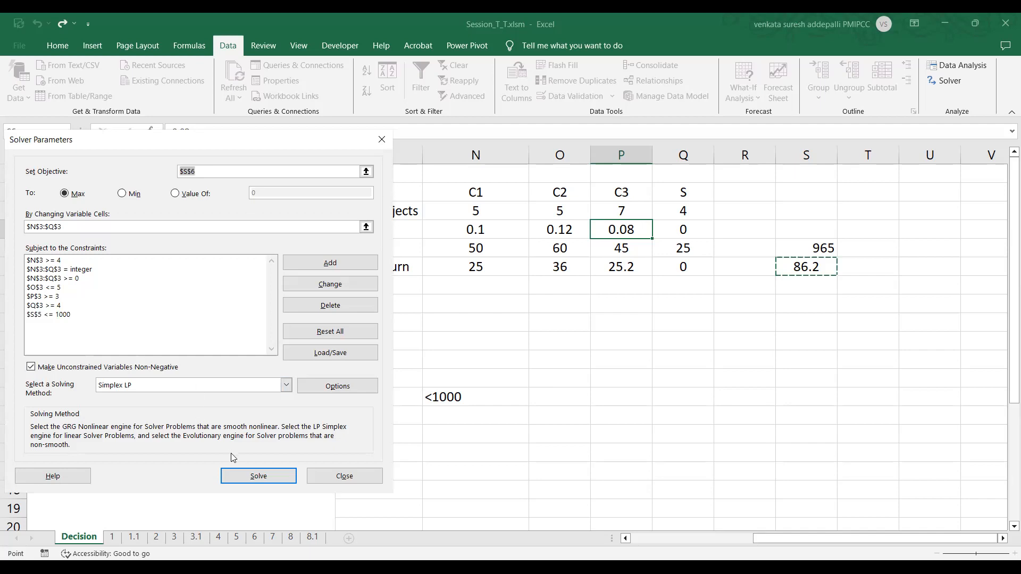
Solve the model with the defined Solver constraints and keep the Solver solution.
left_click(248, 477)
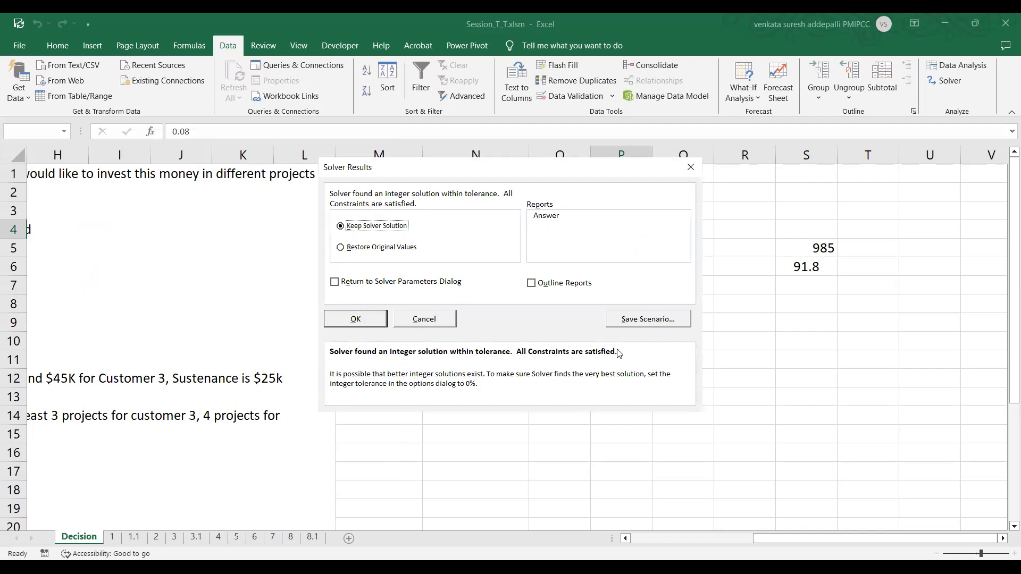
left_click(355, 319)
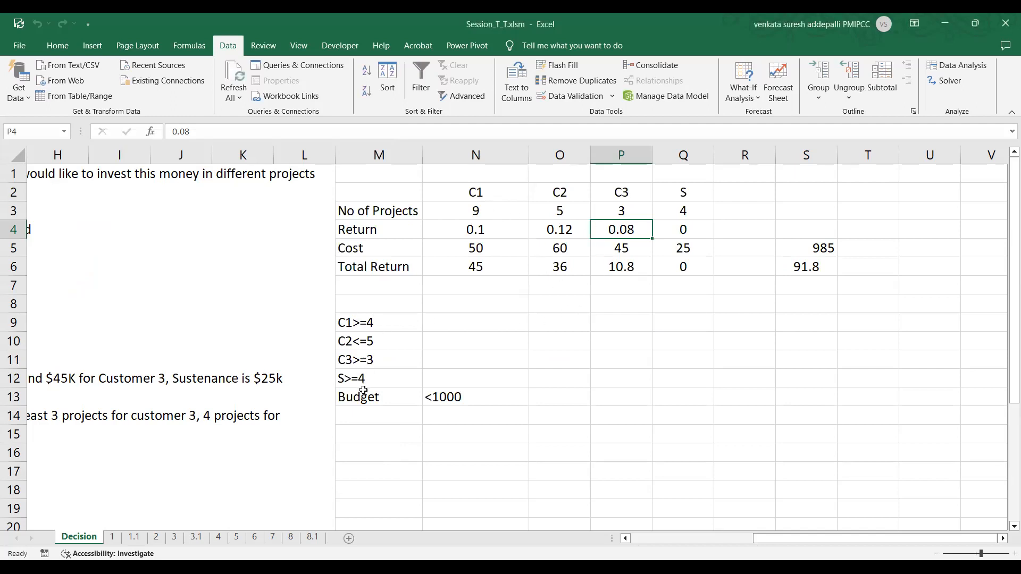
Examine the optimized project counts, total cost and total return against the listed constraints and the problem statement.
left_click(498, 208)
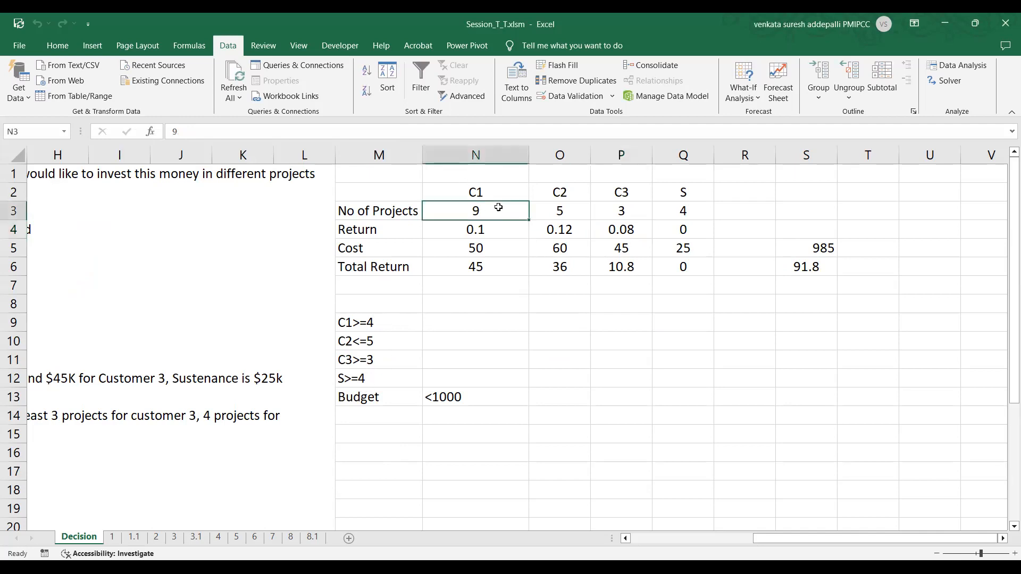
left_click(569, 211)
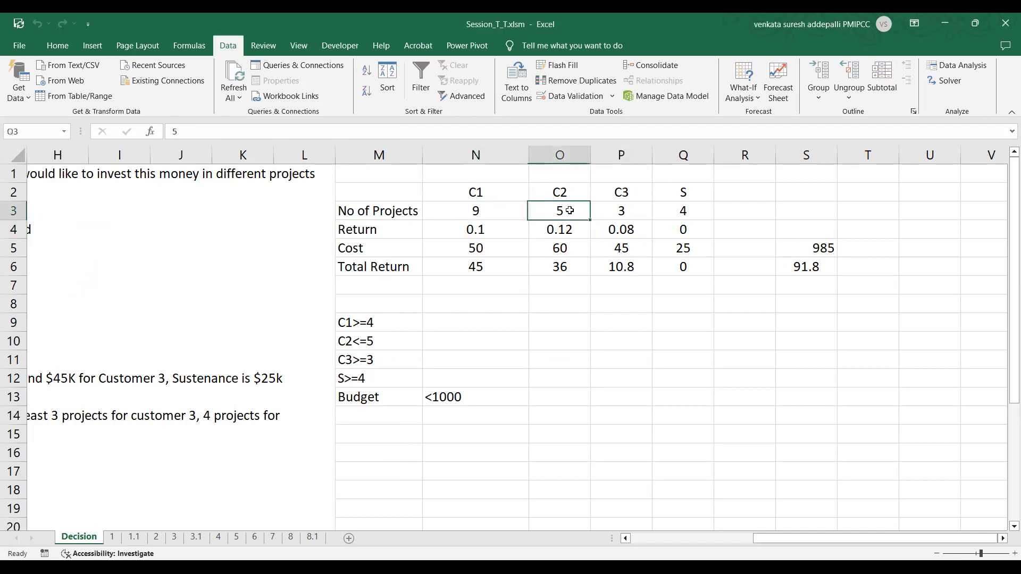
left_click(633, 211)
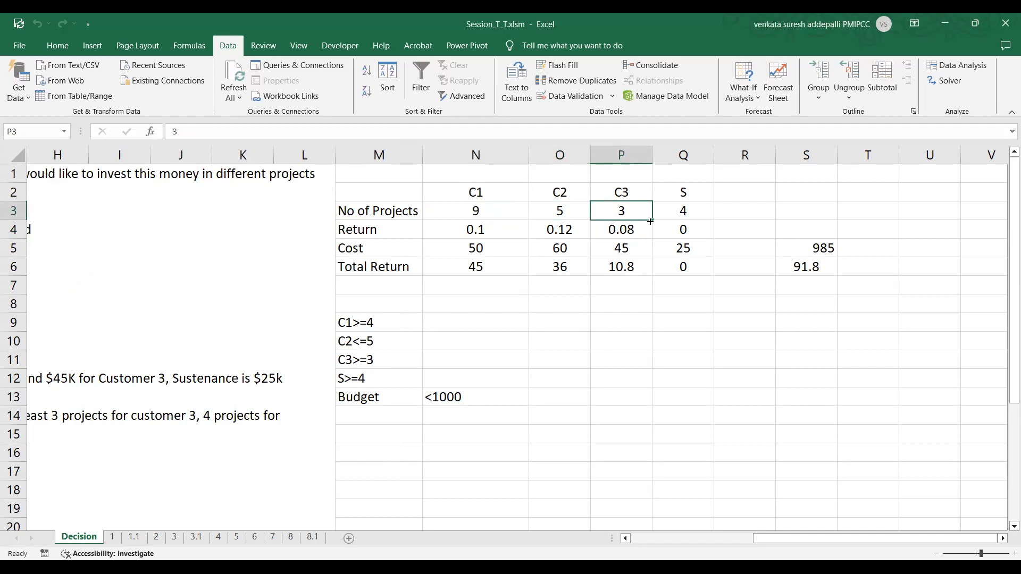
left_click(695, 213)
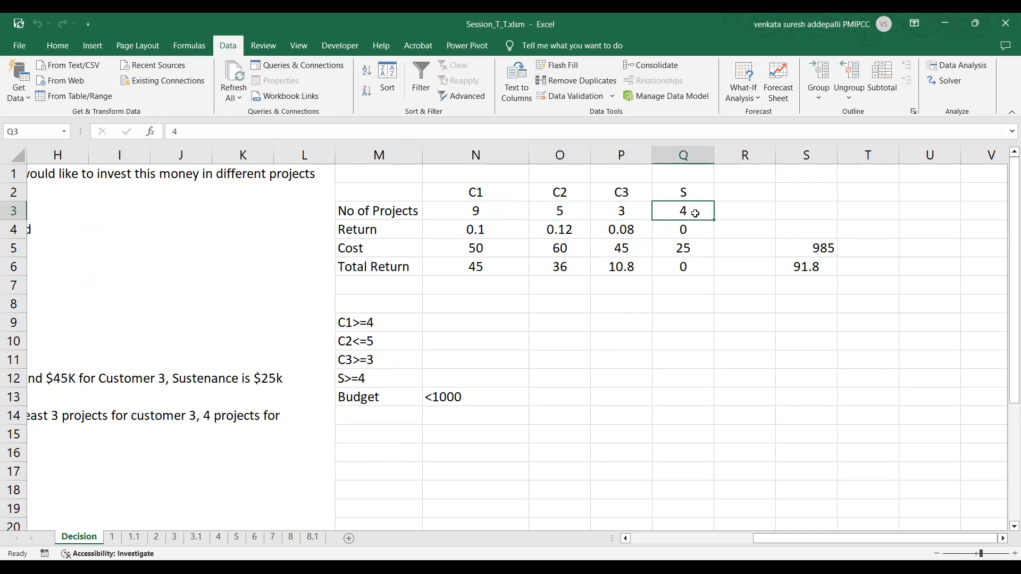
left_click(818, 248)
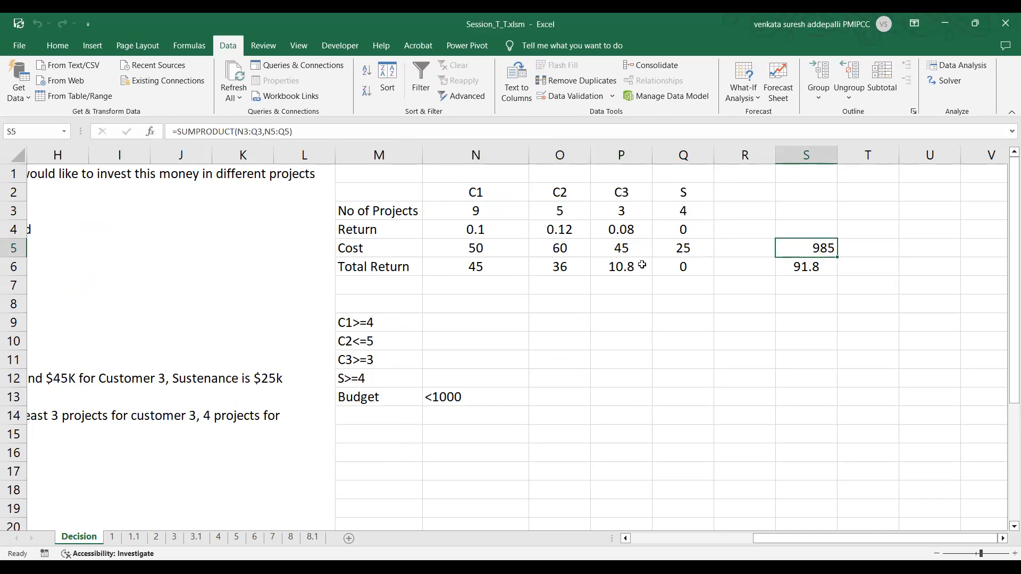
left_click(821, 269)
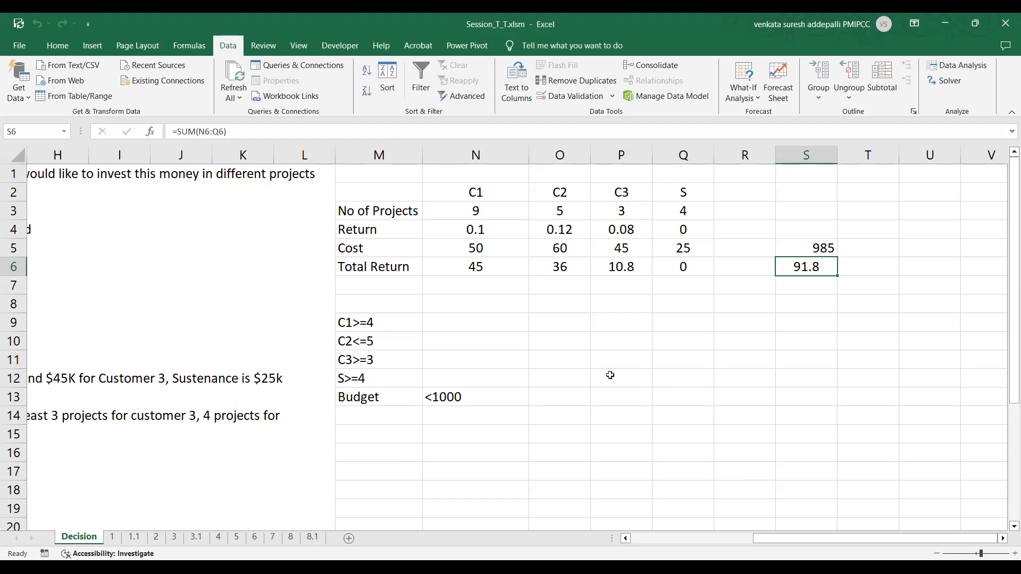
left_click(392, 325)
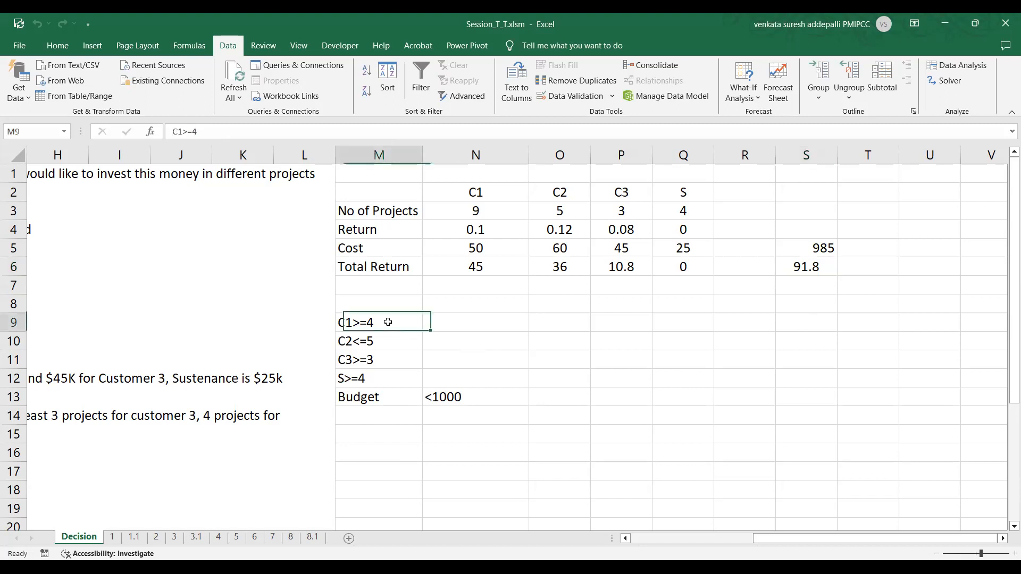
left_click_drag(771, 538, 648, 540)
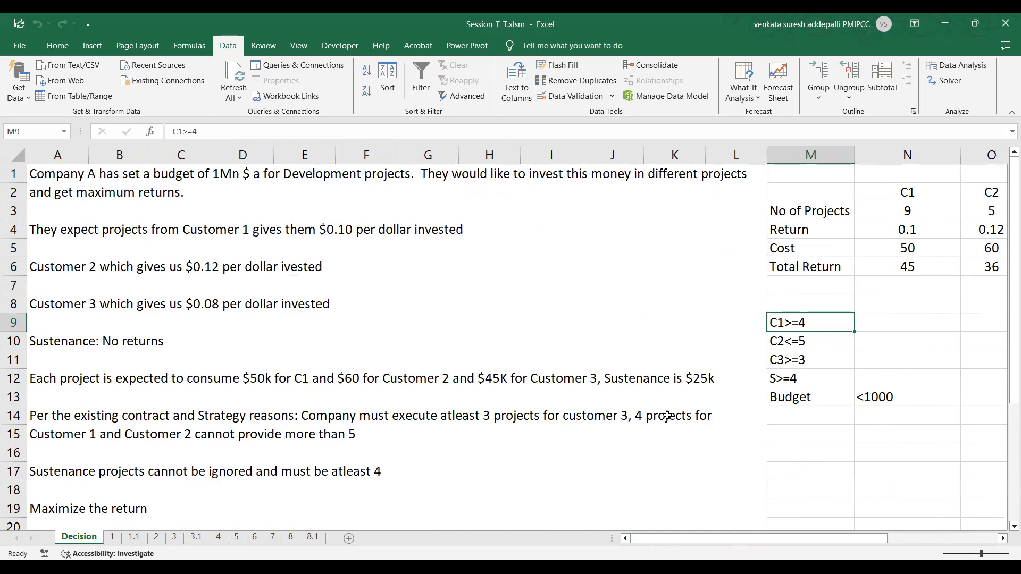
left_click_drag(705, 538, 827, 522)
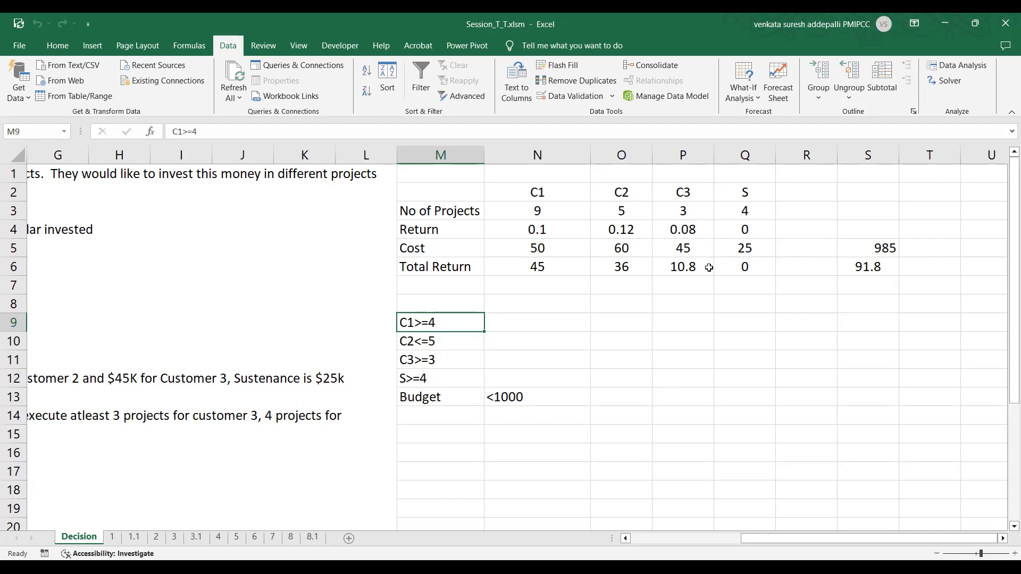
mouse_move(821, 539)
left_mouse_down()
mouse_move(783, 529)
mouse_move(688, 537)
mouse_move(831, 526)
left_mouse_up()
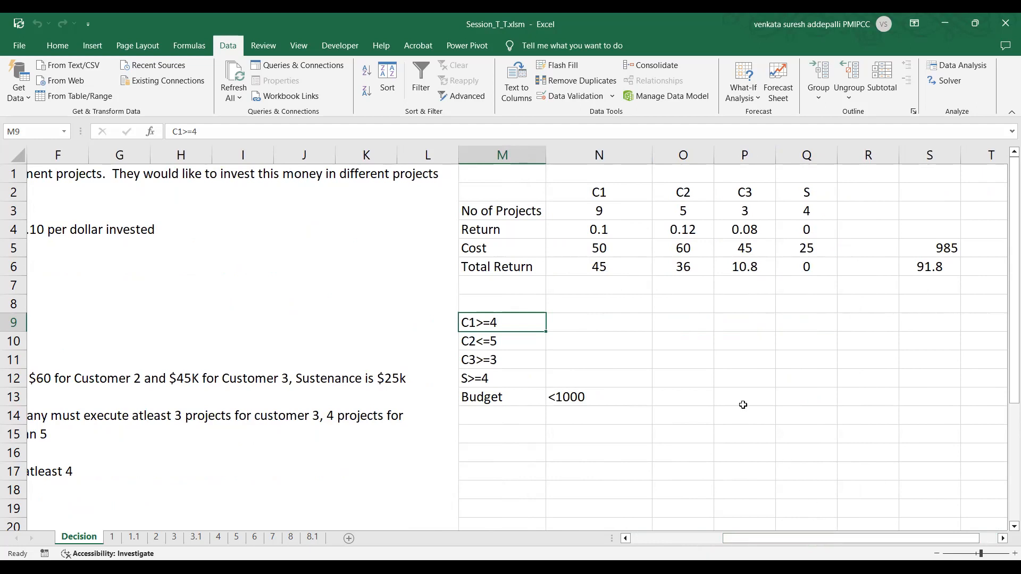
Open sheet 1 and review the question and the monthly Plan and Actuals figures at a larger zoom.
left_click(113, 538)
scroll(417, 403, "up", 8)
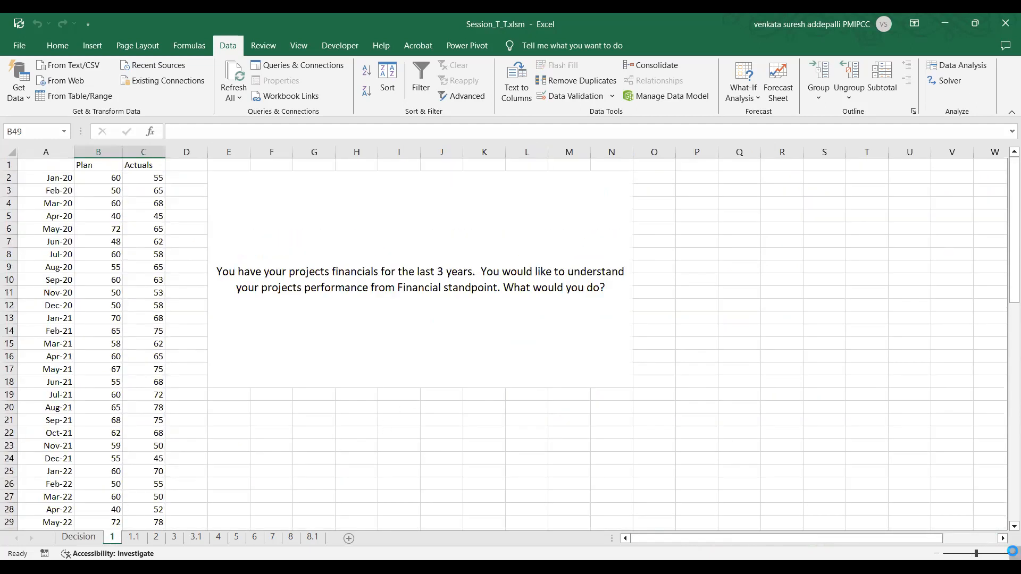
left_click(1015, 553)
left_click(1015, 553)
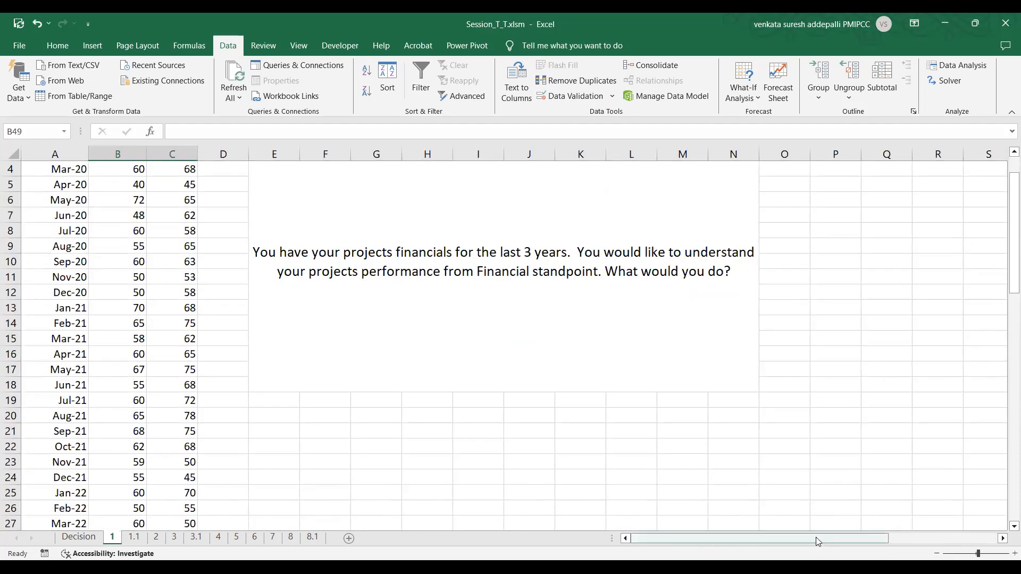
scroll(718, 437, "up", 1)
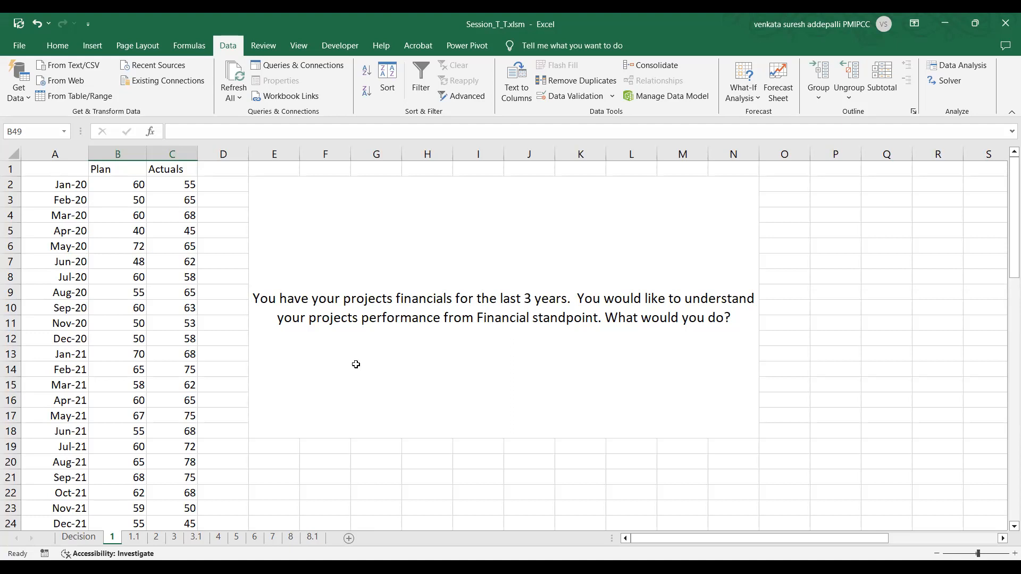
scroll(129, 302, "down", 8)
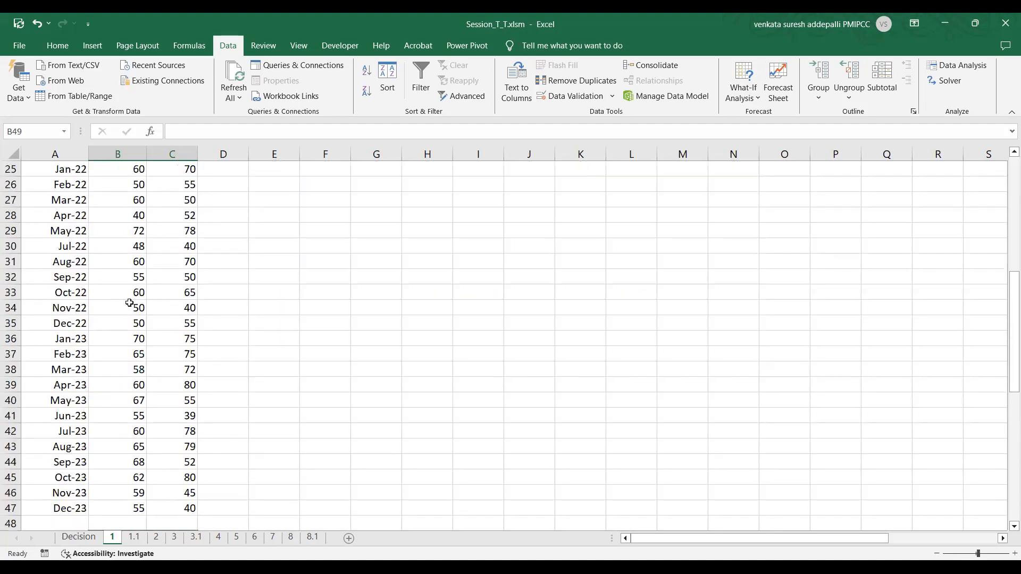
scroll(129, 304, "up", 8)
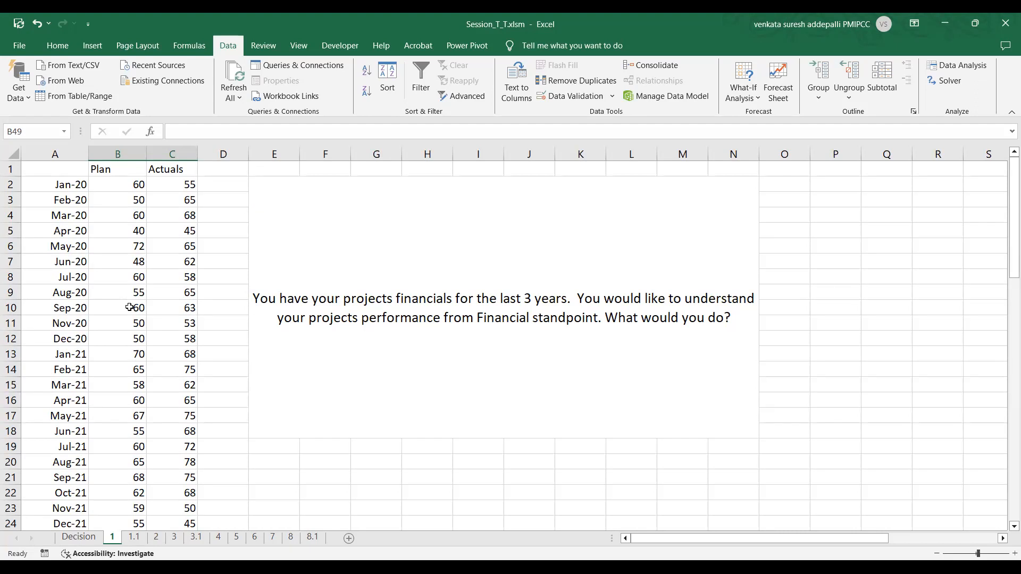
scroll(129, 308, "down", 3)
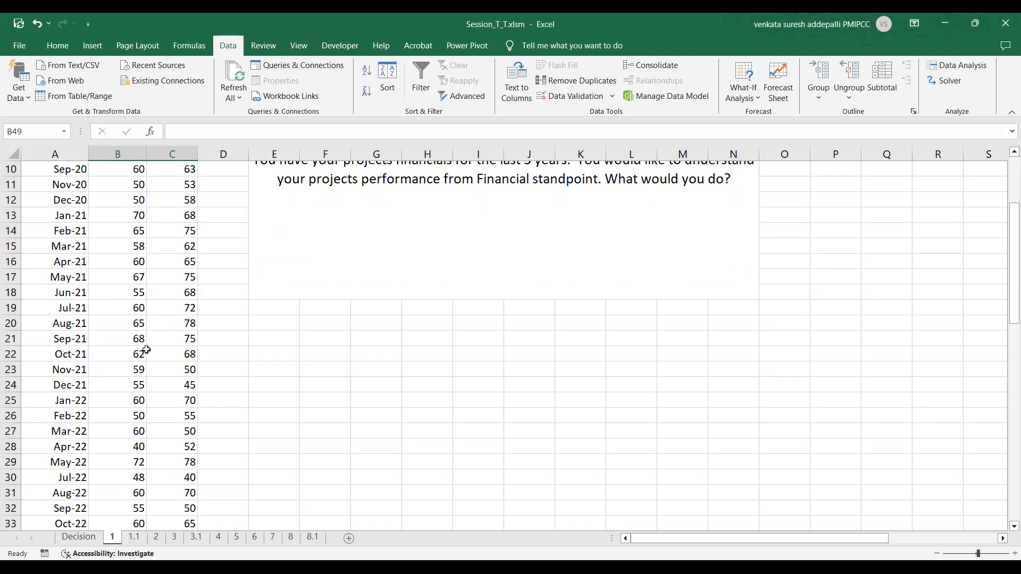
Insert a line chart of the Plan and Actuals data in B1:C47.
scroll(146, 349, "up", 3)
left_click_drag(111, 172, 179, 510)
left_click(92, 45)
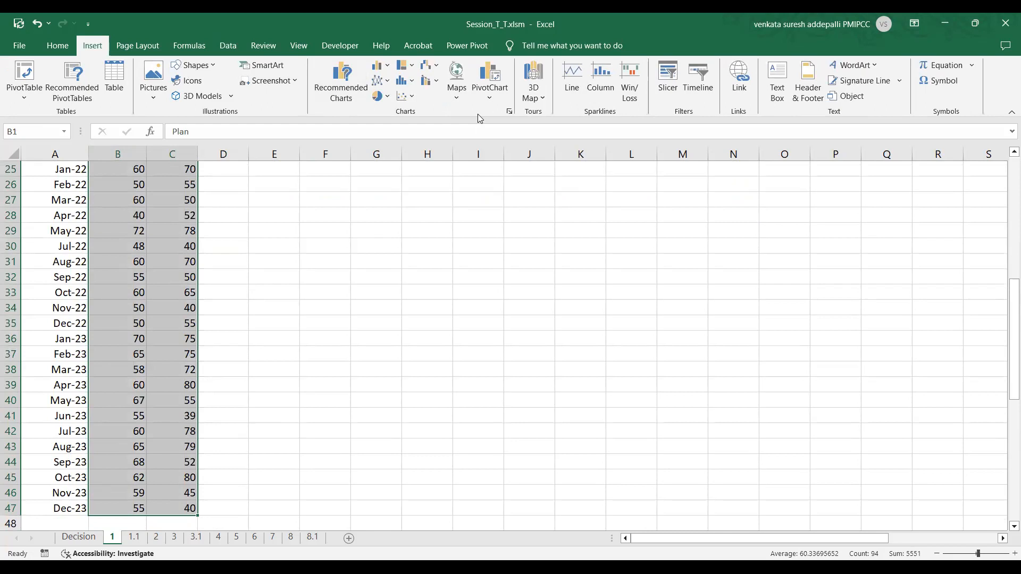
left_click(390, 120)
Enlarge the Plan and Actuals line chart and place it over columns H to R, beginning near row 27.
left_click_drag(705, 459, 899, 494)
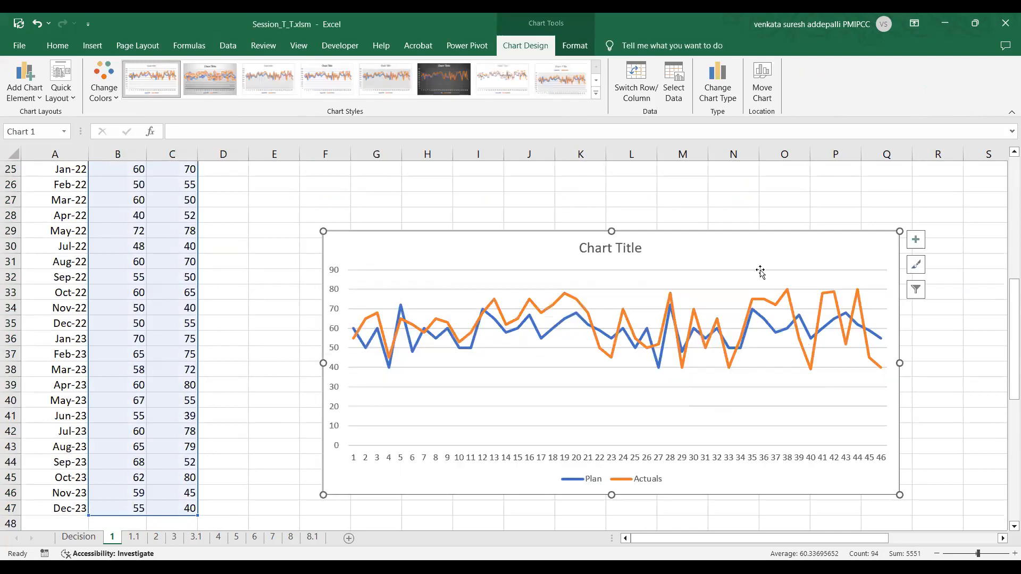
left_click_drag(759, 235, 835, 194)
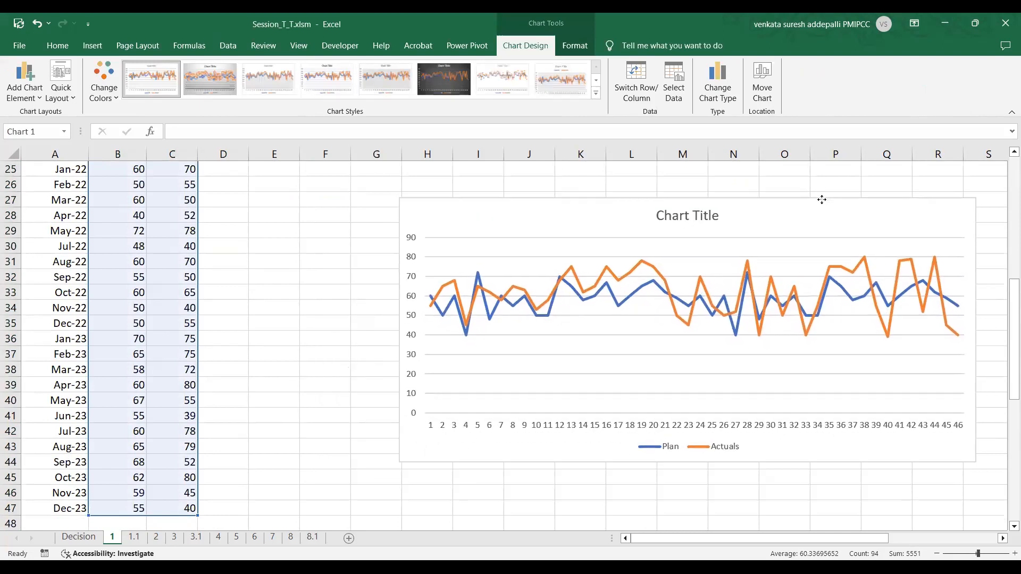
left_click(291, 326)
scroll(273, 340, "down", 5)
scroll(270, 343, "up", 3)
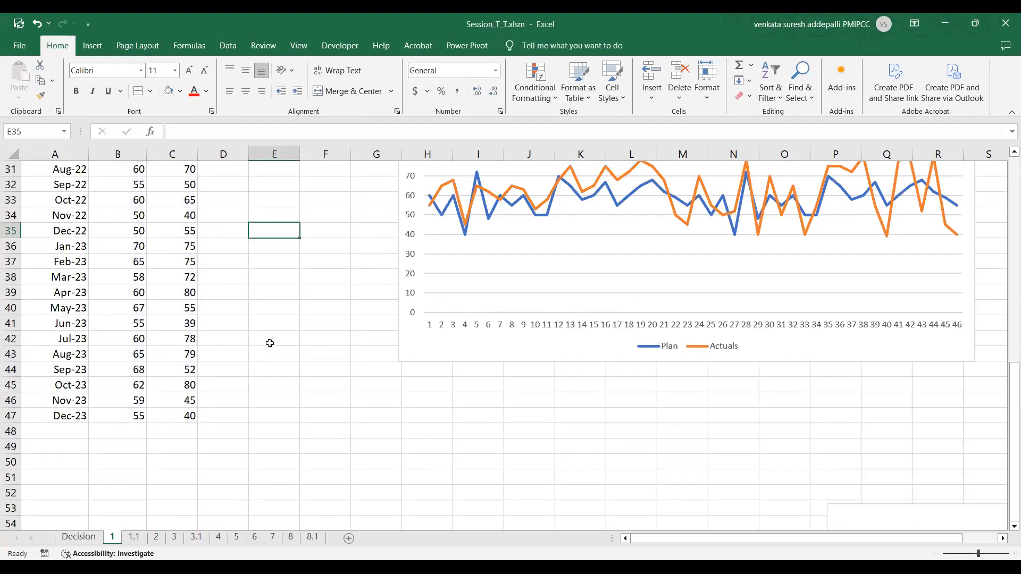
left_click(76, 446)
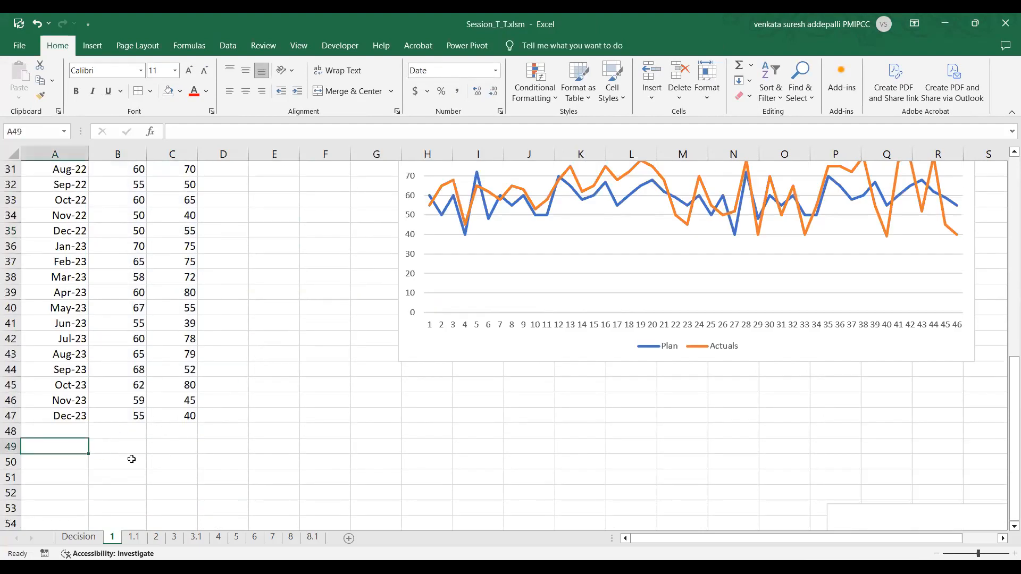
left_click(127, 445)
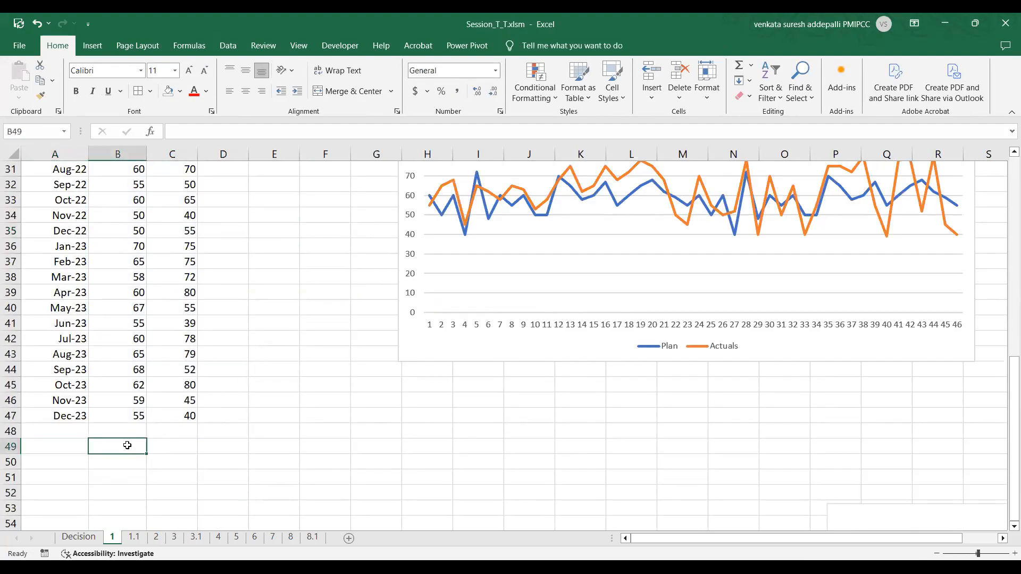
type("=Averge")
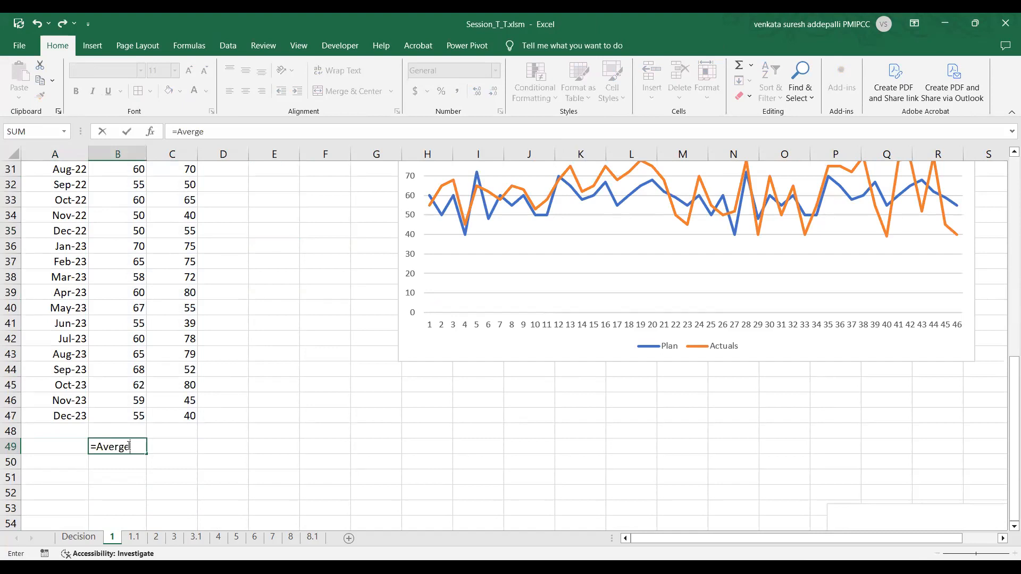
key("Escape")
Calculate the Jan-20 difference between Plan and Actuals in D2 with the formula =B2-C2.
scroll(257, 372, "up", 6)
scroll(257, 373, "up", 5)
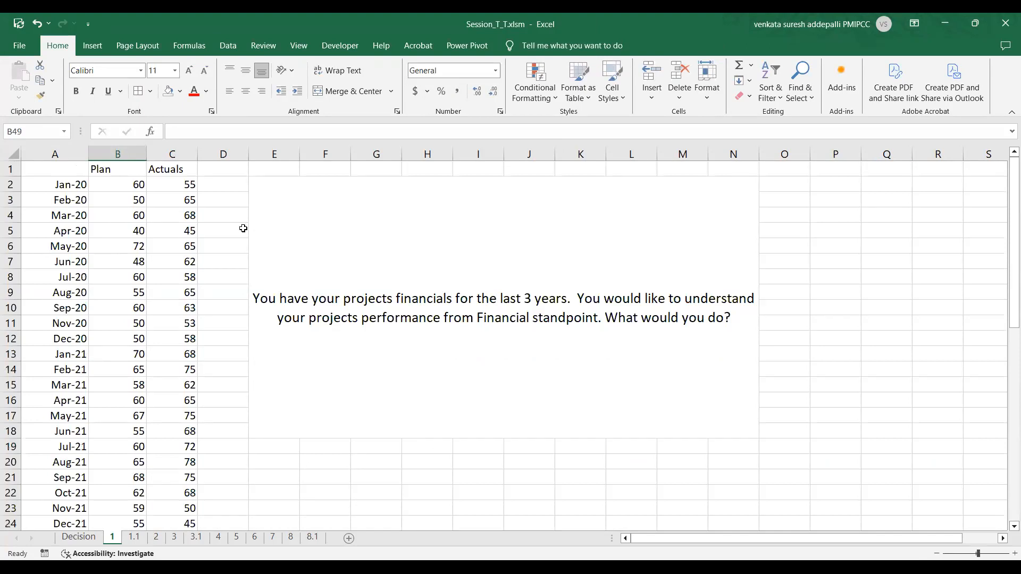
left_click(380, 187)
left_click(233, 183)
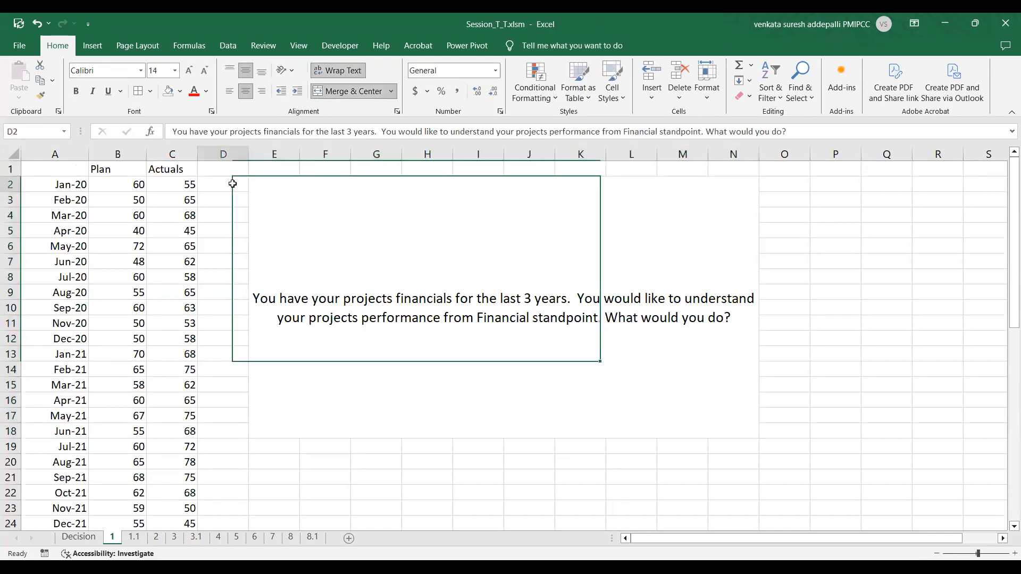
type("=")
key("Left")
key("Left")
type("-")
key("Left")
key("Return")
Fill the Plan minus Actuals formula from D2 down to D47 for all the remaining months.
left_click(233, 183)
left_click_drag(248, 192, 250, 513)
left_click(242, 402)
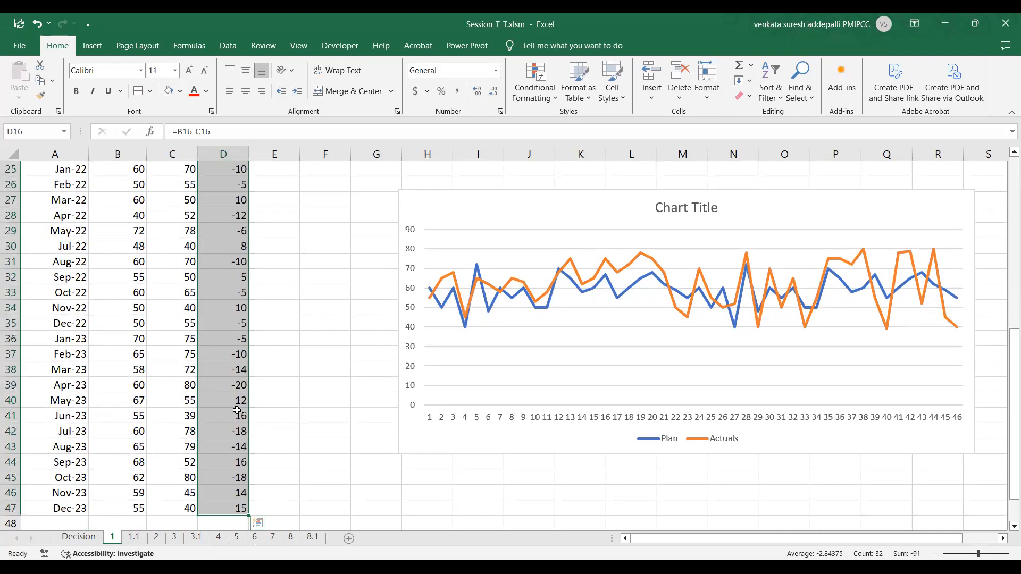
scroll(237, 410, "up", 8)
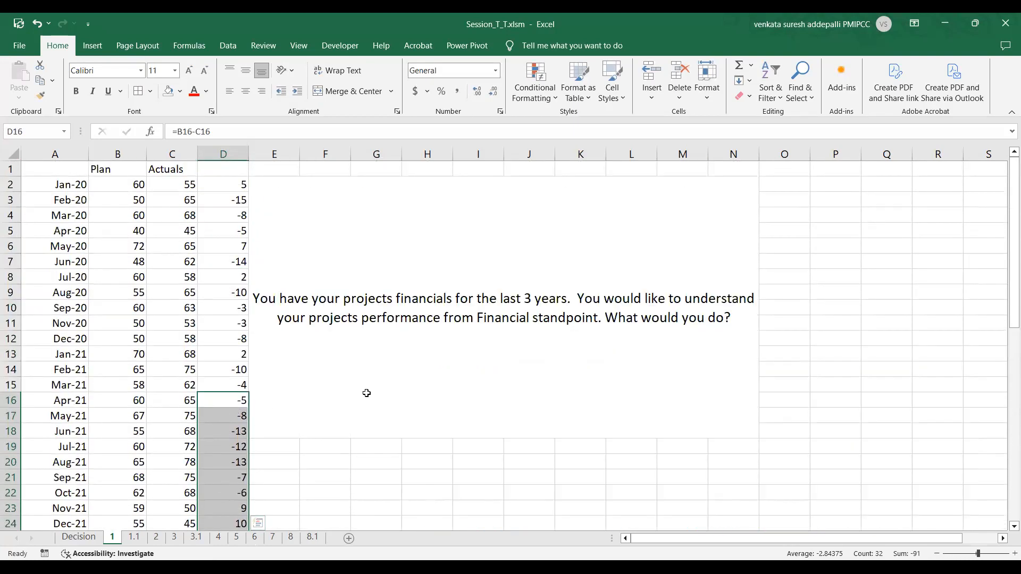
scroll(367, 393, "down", 6)
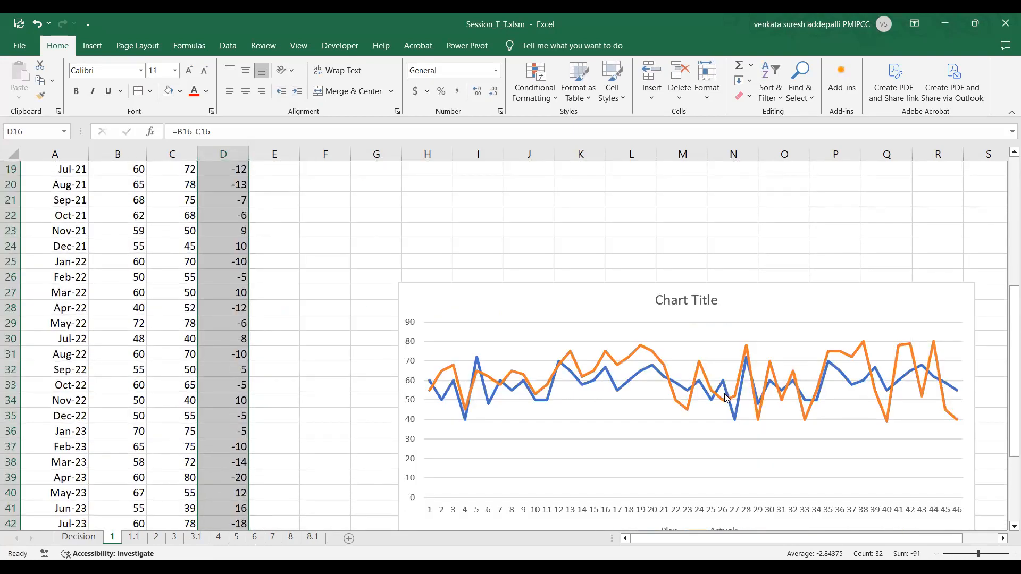
scroll(727, 398, "down", 1)
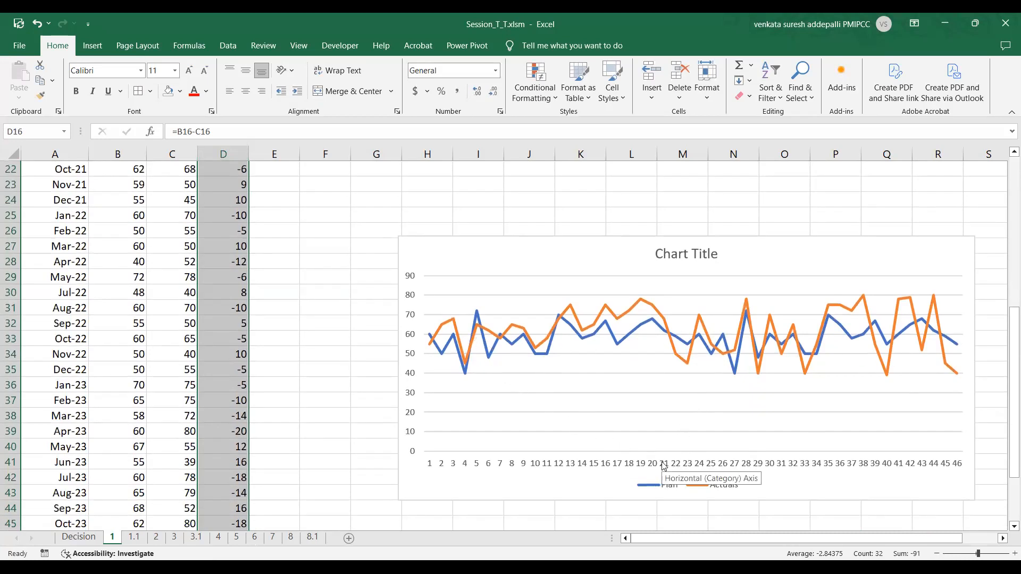
scroll(394, 458, "up", 7)
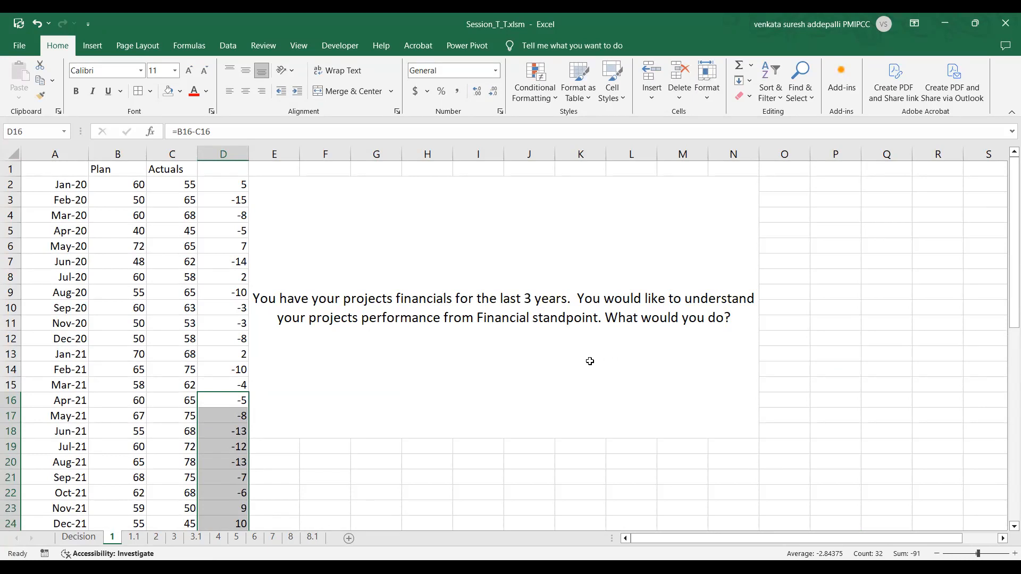
Calculate the average of the Plan values in B49 with the formula =AVERAGE(B2:B47).
scroll(590, 361, "down", 9)
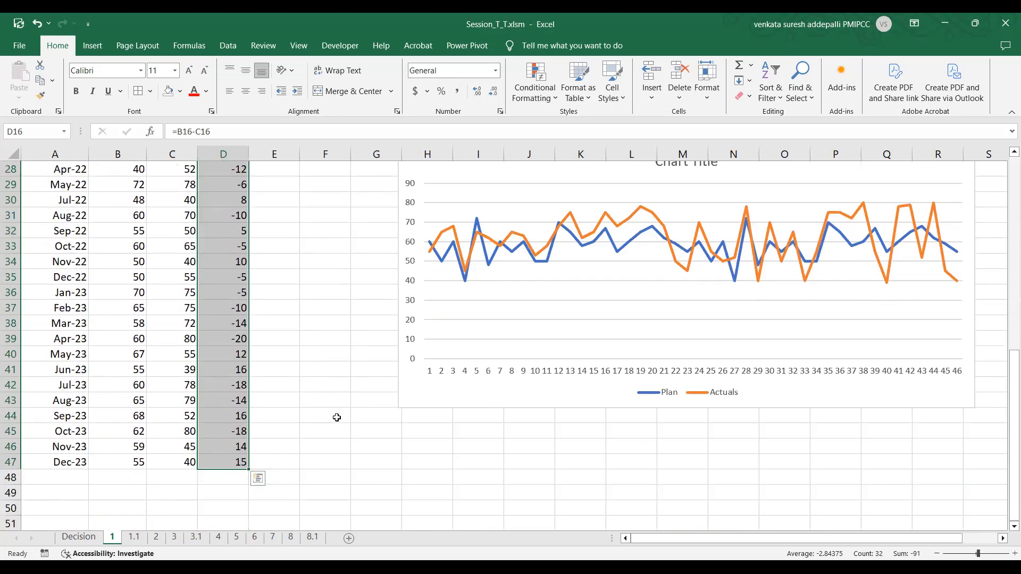
left_click(114, 490)
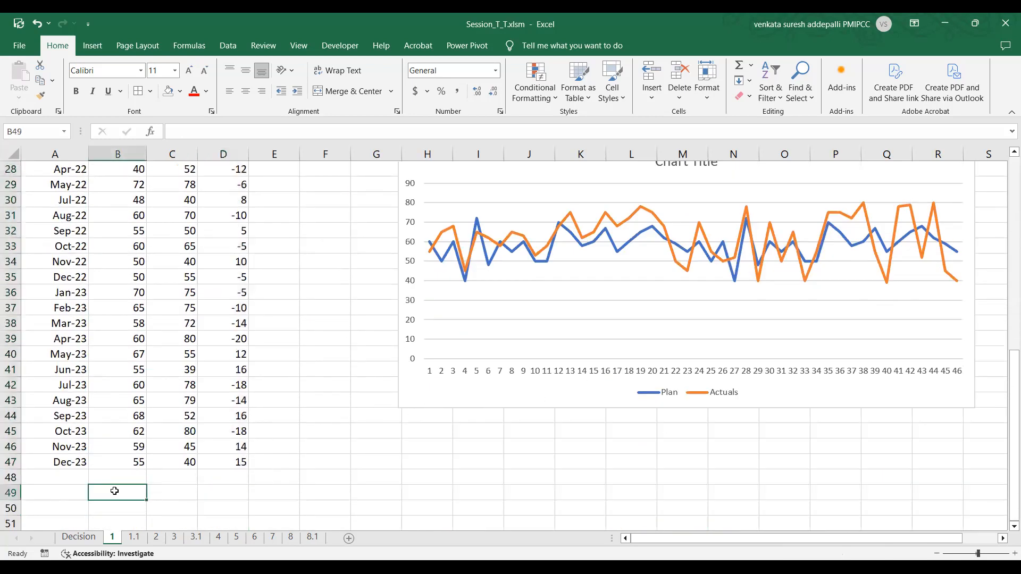
type("=")
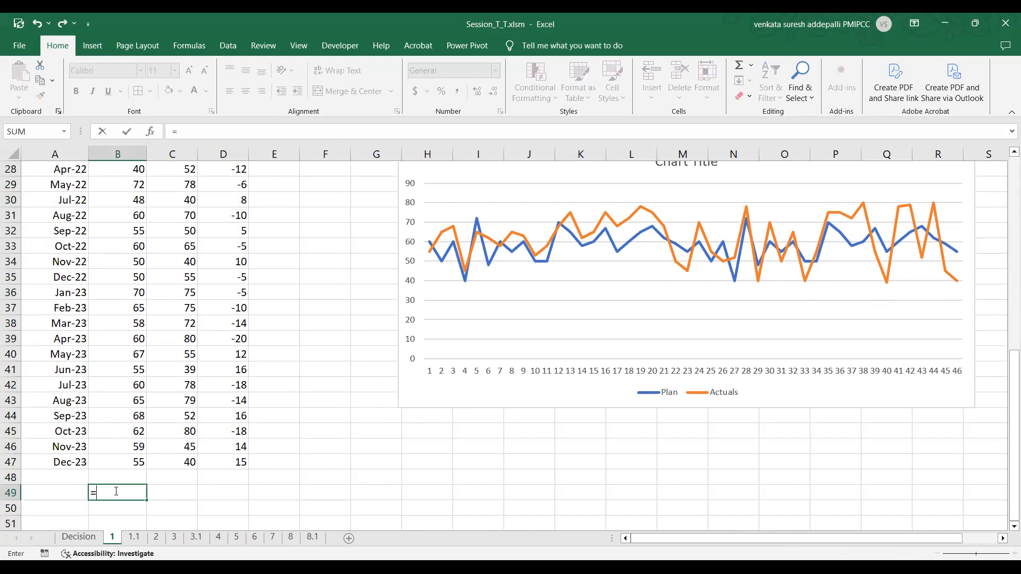
type("Average(")
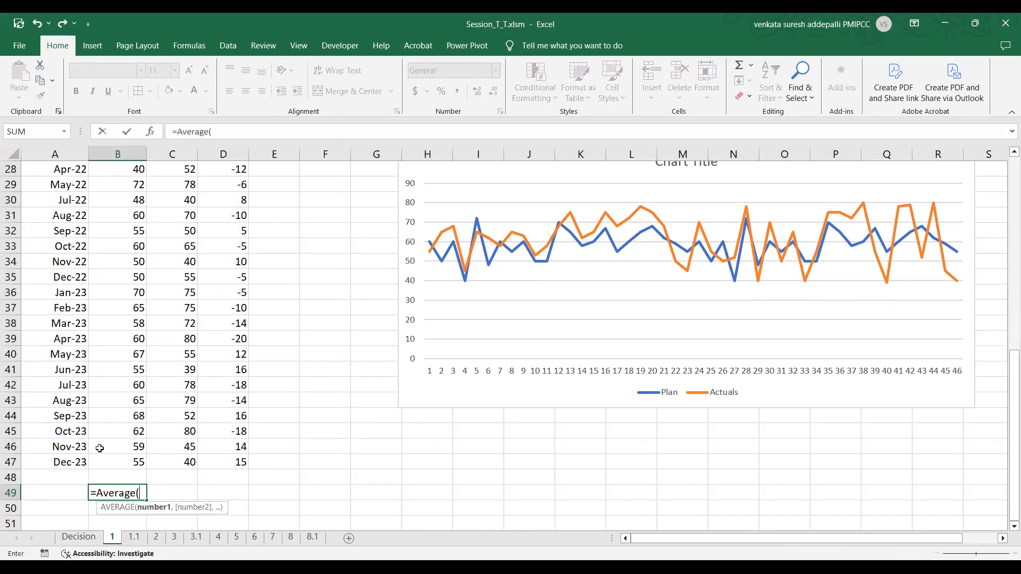
left_click_drag(113, 462, 124, 184)
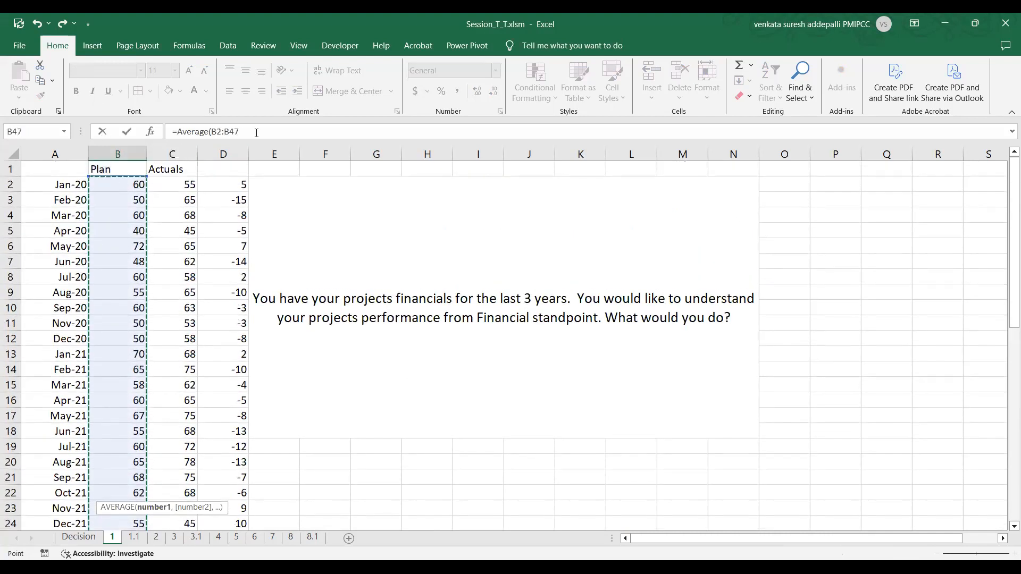
left_click(256, 132)
type(")")
key("Return")
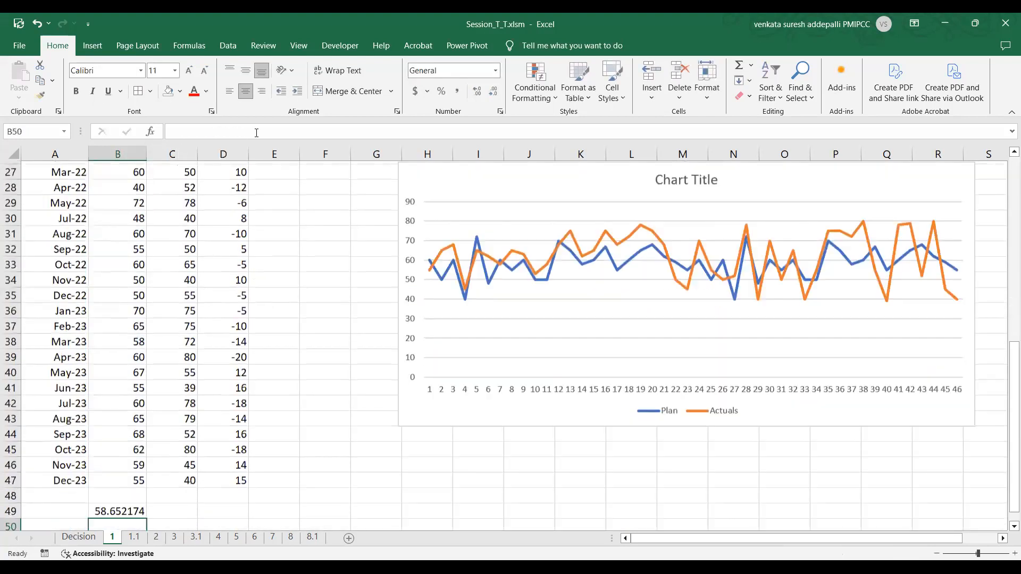
Fill the average formula from B49 across to C49 for the Actuals column.
left_click(136, 509)
left_click_drag(147, 511, 263, 528)
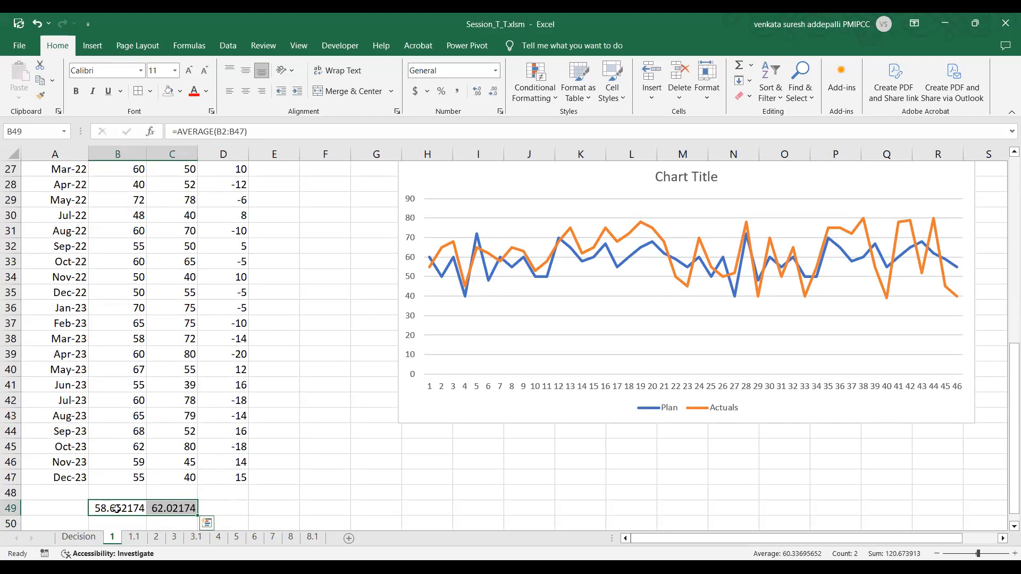
left_click(226, 509)
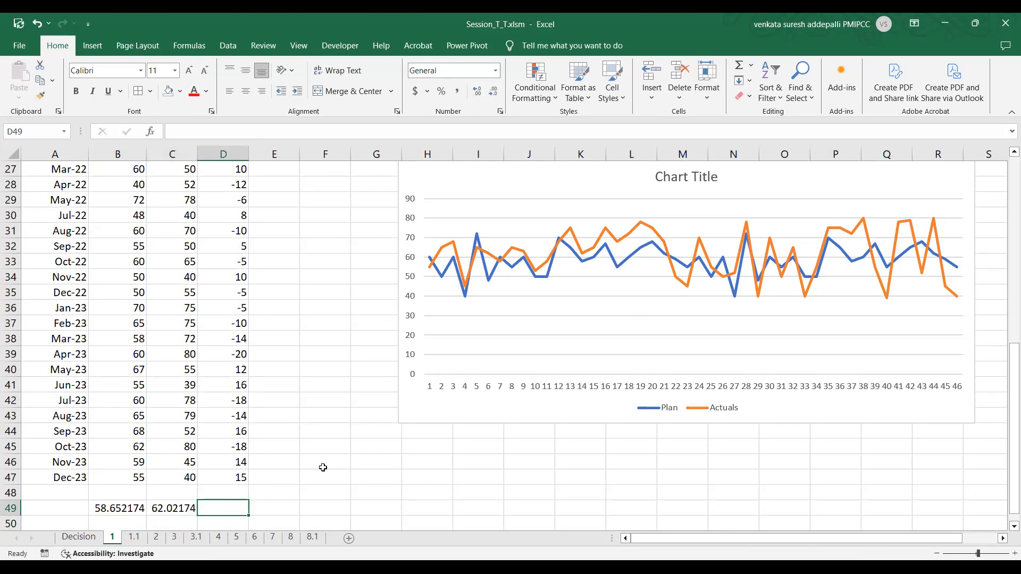
Calculate the total of the Plan values in B48 with the formula =SUM(B2:B47).
mouse_move(1008, 362)
left_mouse_down()
mouse_move(1006, 386)
mouse_move(1006, 371)
left_mouse_up()
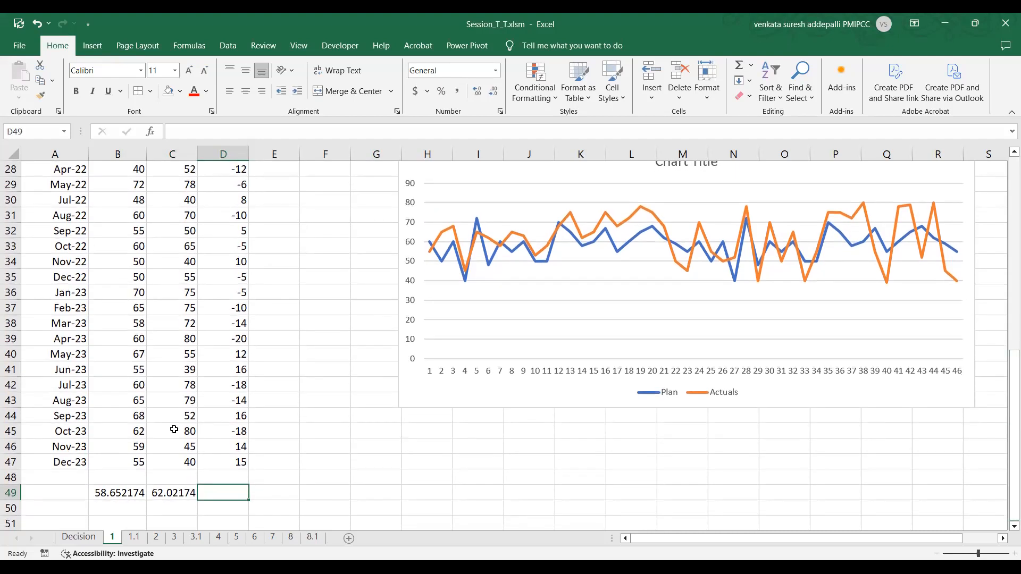
left_click(116, 477)
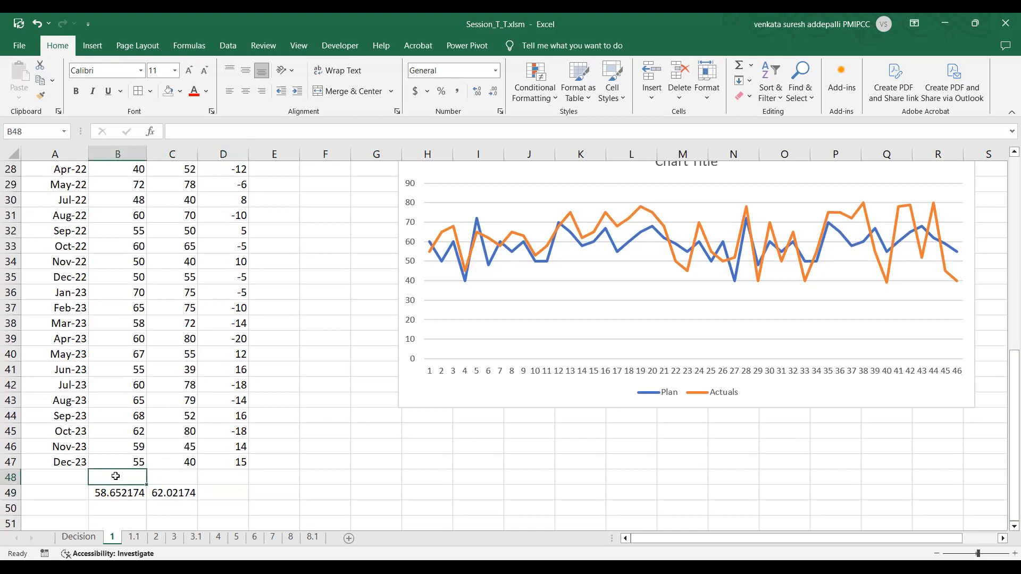
type("=")
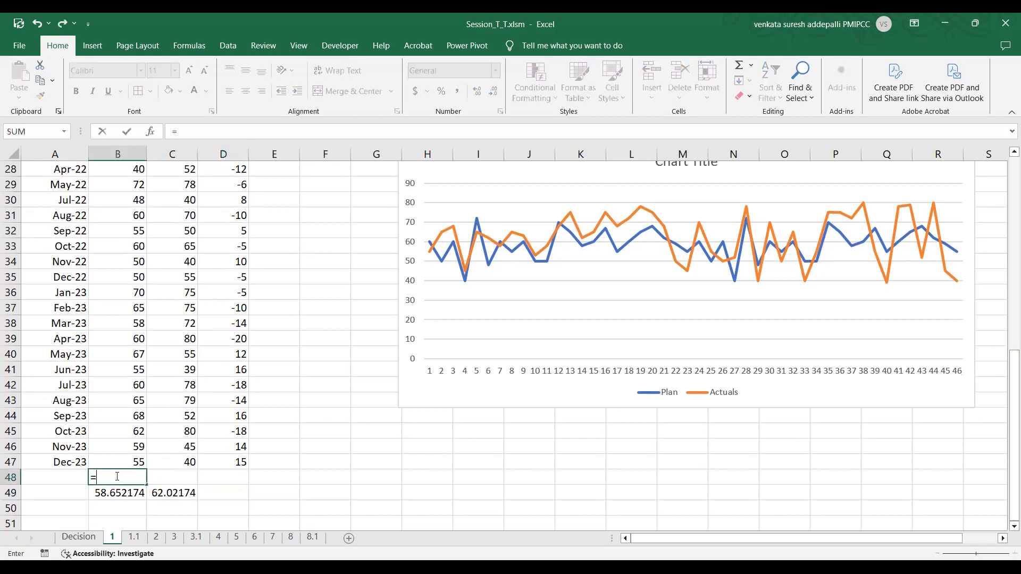
type("Sum(")
left_click_drag(120, 459, 107, 351)
left_click_drag(136, 63, 127, 183)
left_click_drag(198, 155, 128, 184)
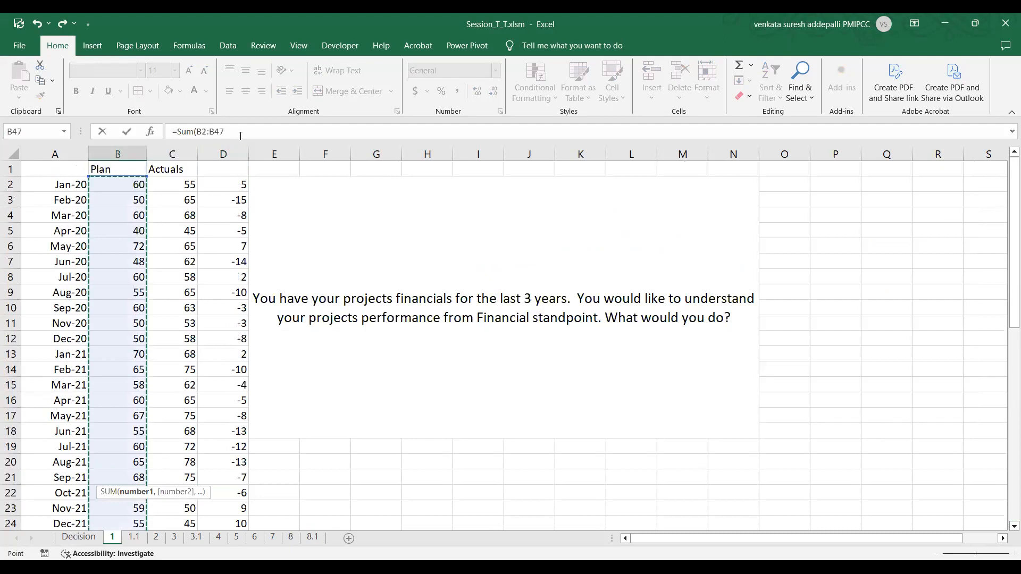
type(")")
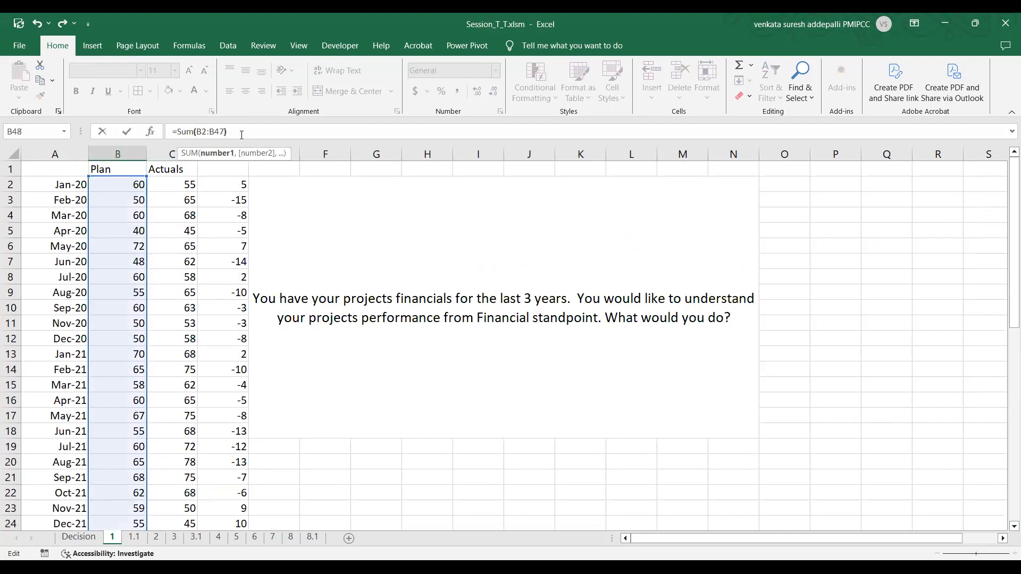
key("Return")
Fill the sum formula from B48 across to C48 for the Actuals column.
left_click(136, 508)
left_click_drag(147, 514, 193, 510)
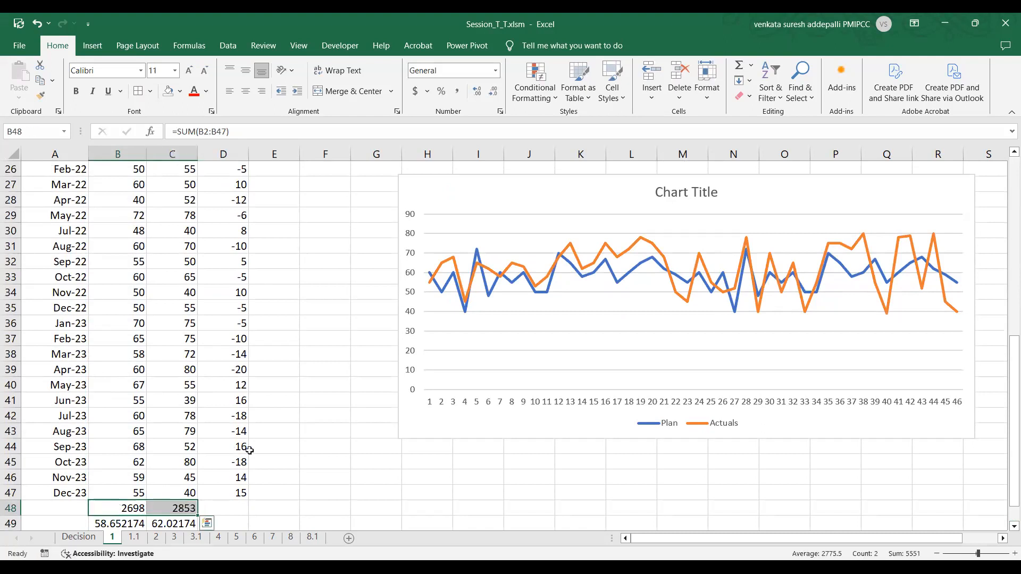
scroll(246, 447, "down", 2)
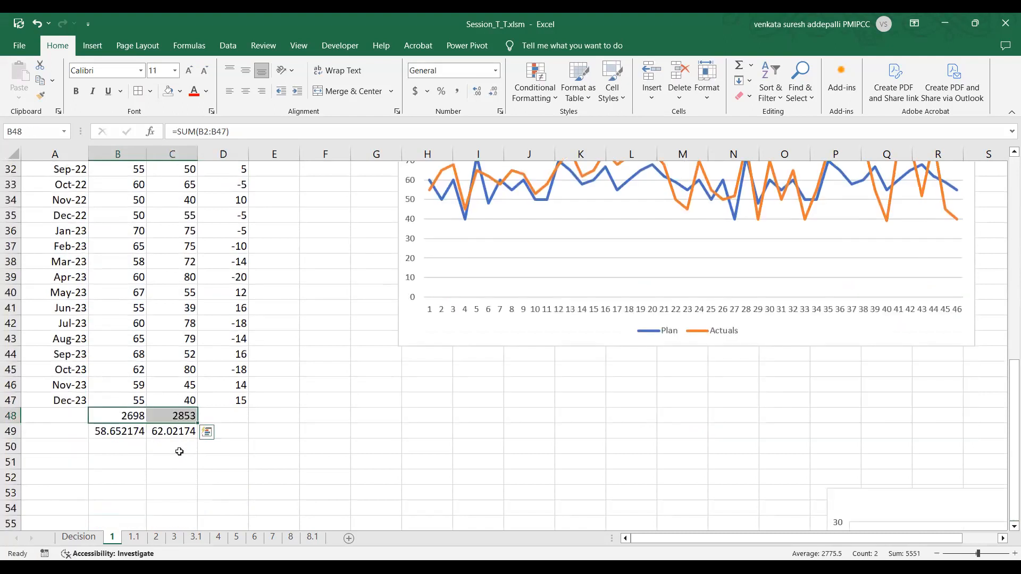
left_click(128, 416)
left_click(173, 432)
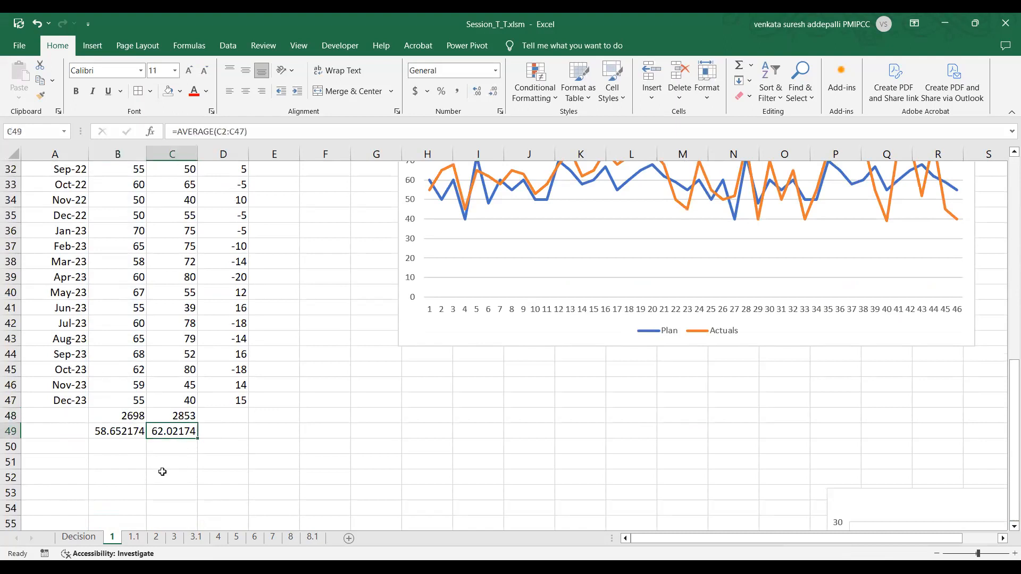
Calculate the population standard deviation of the Plan values in B50 with the formula =STDEV.P(B2:B47).
left_click(128, 445)
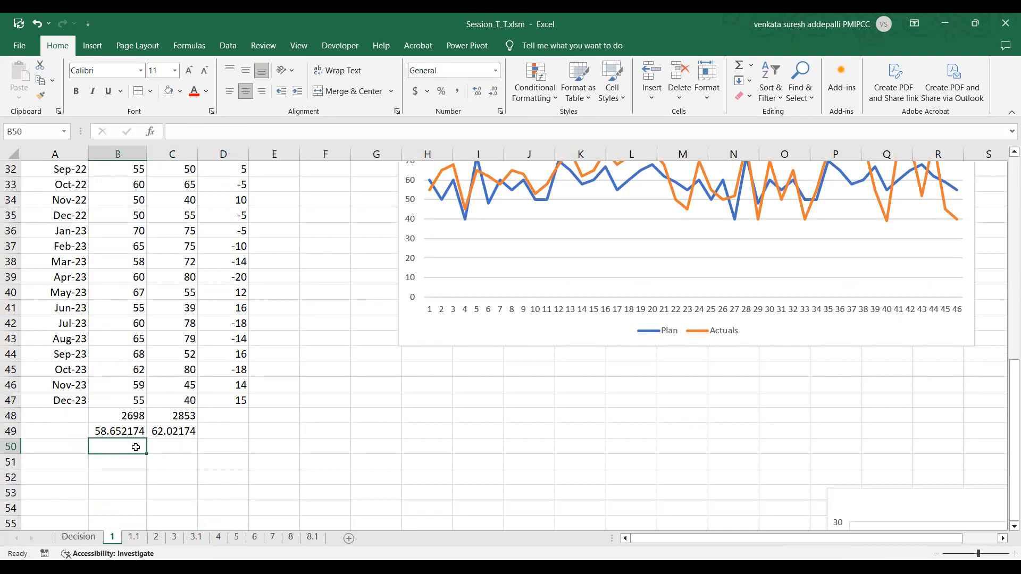
type("=S")
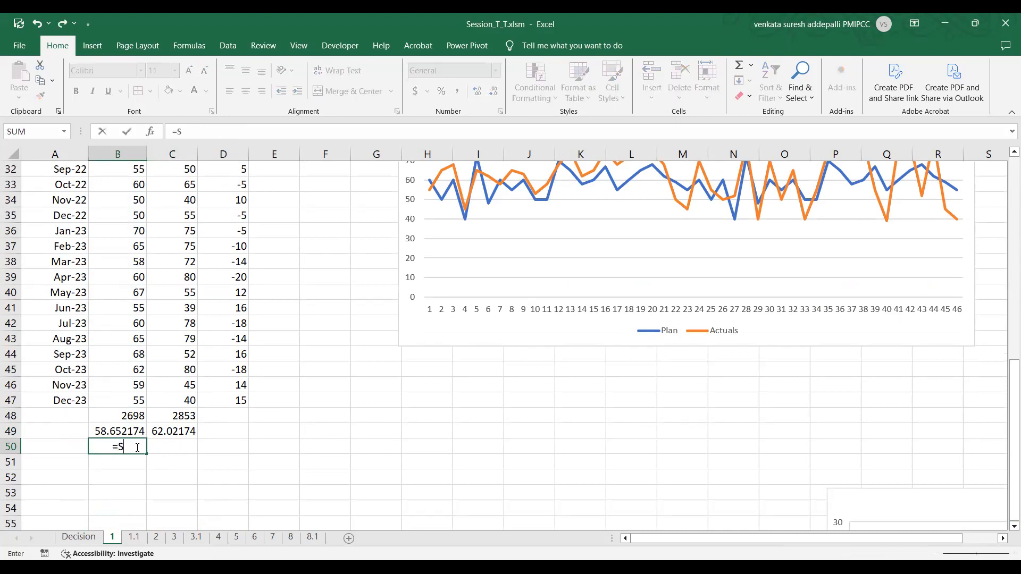
type("TDEV")
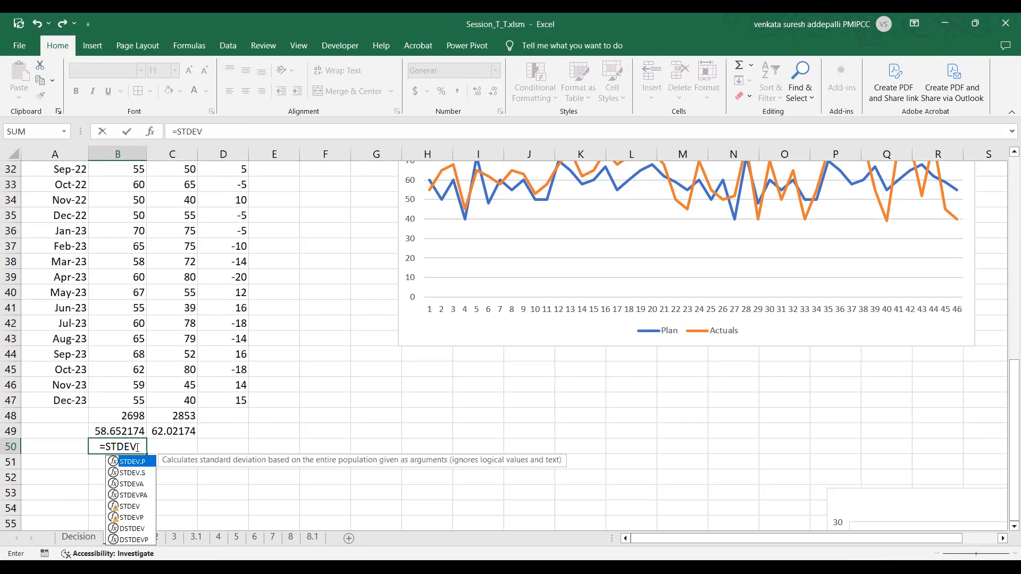
type(".P")
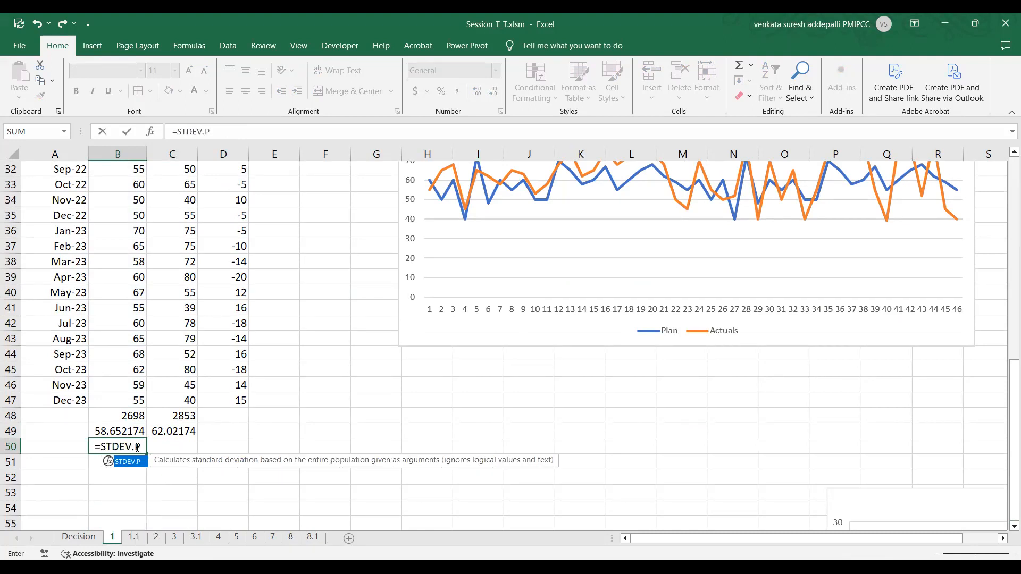
type("(")
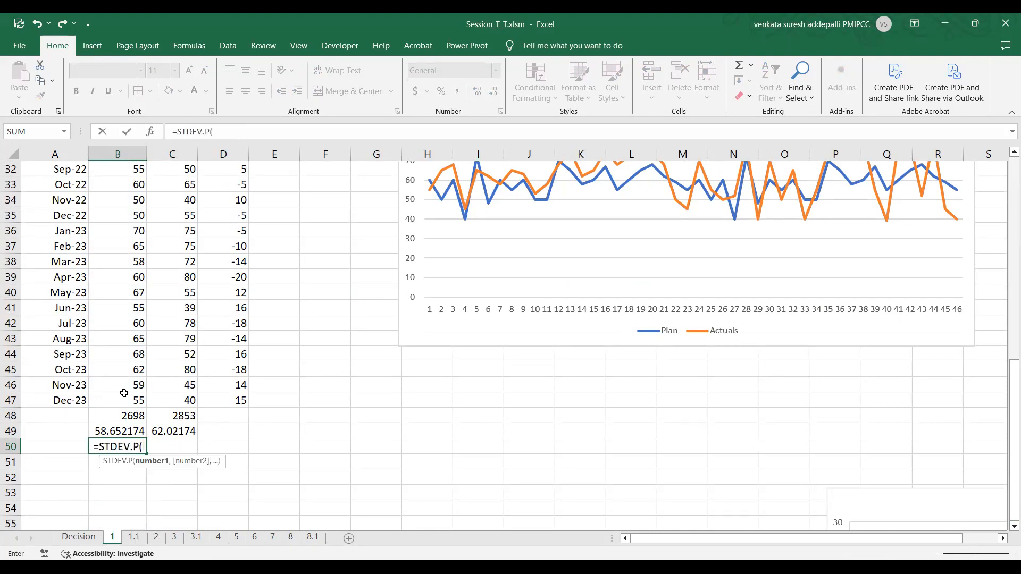
left_click(123, 397)
left_click_drag(116, 96, 117, 188)
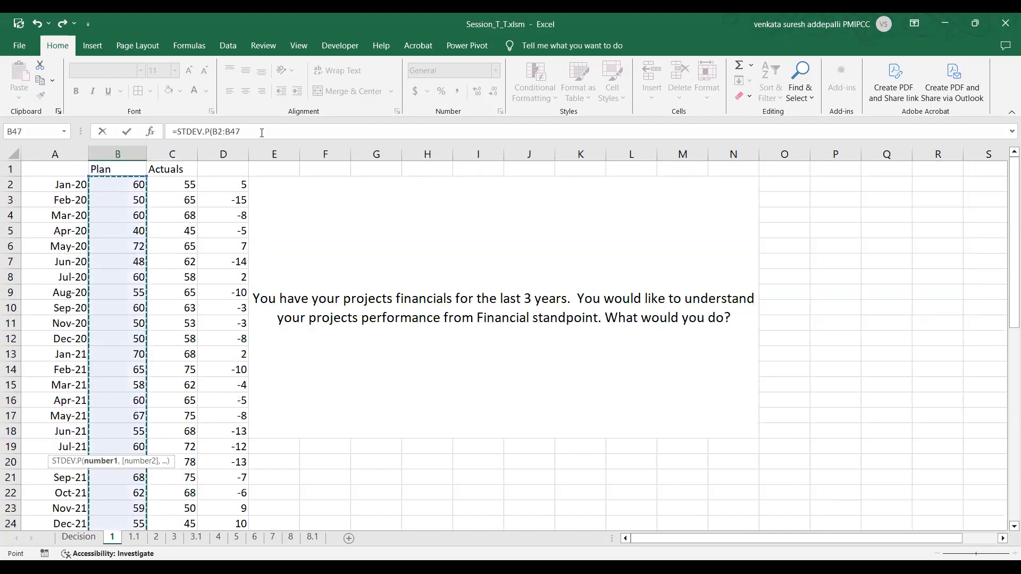
type(")")
key("Return")
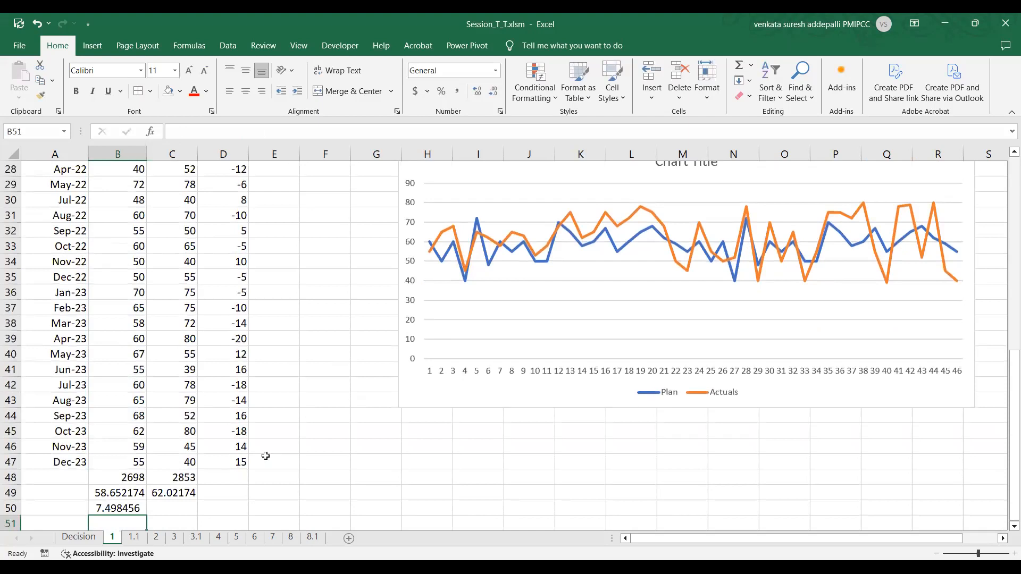
Fill the standard deviation formula from B50 across to C50 for the Actuals column.
scroll(240, 453, "down", 2)
left_click(143, 420)
left_click_drag(146, 423, 184, 420)
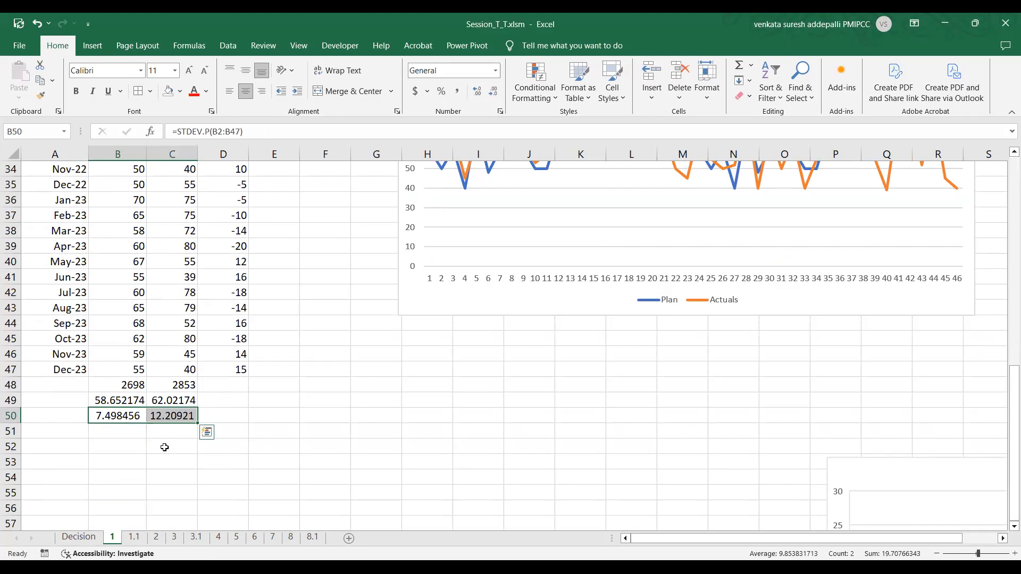
left_click(115, 430)
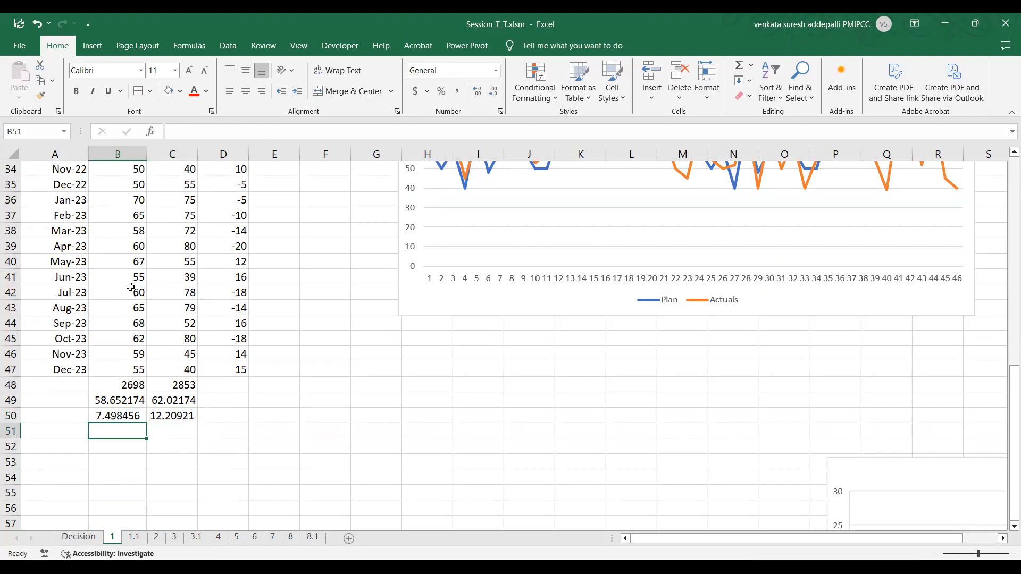
left_click(171, 416)
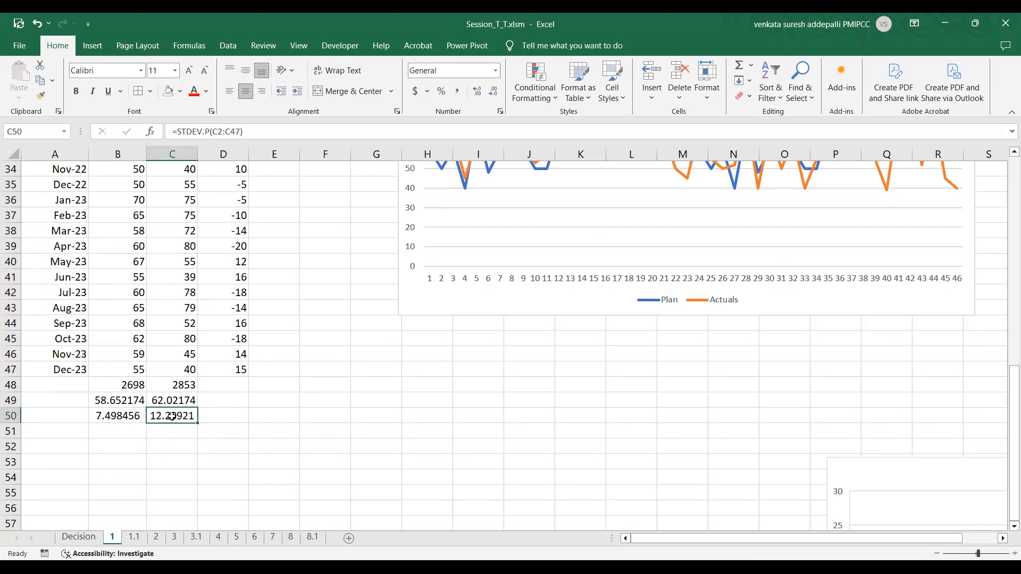
Calculate the median of the Plan values in B51 with =MEDIAN(B2:B47) and fill it across to C51 for the Actuals.
left_click(118, 428)
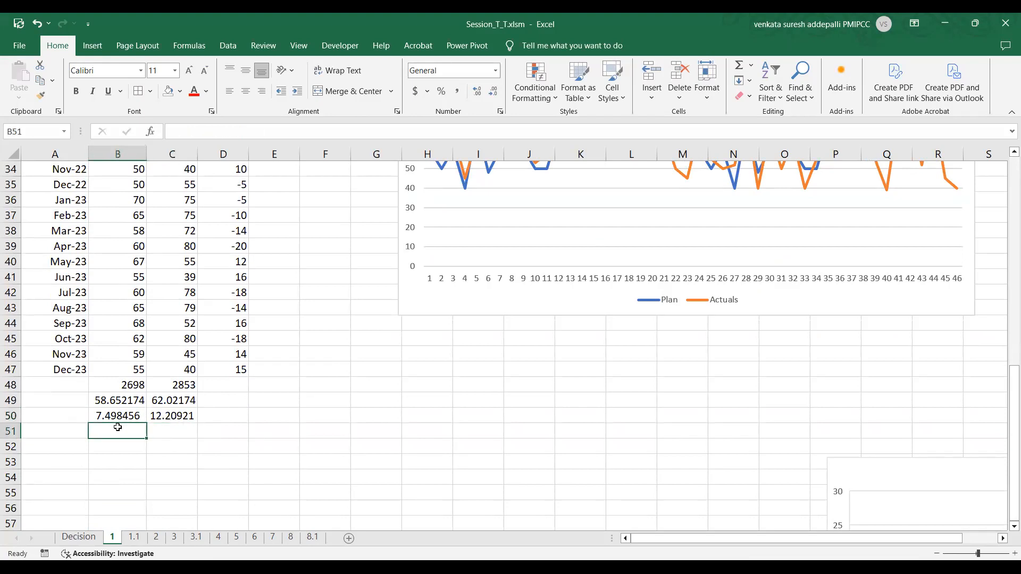
type("=")
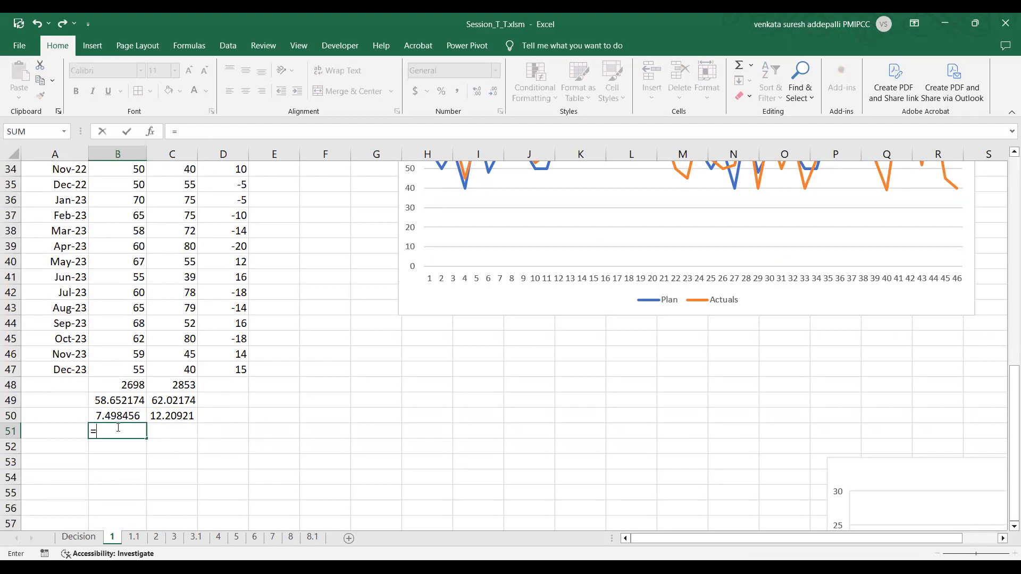
type("Median")
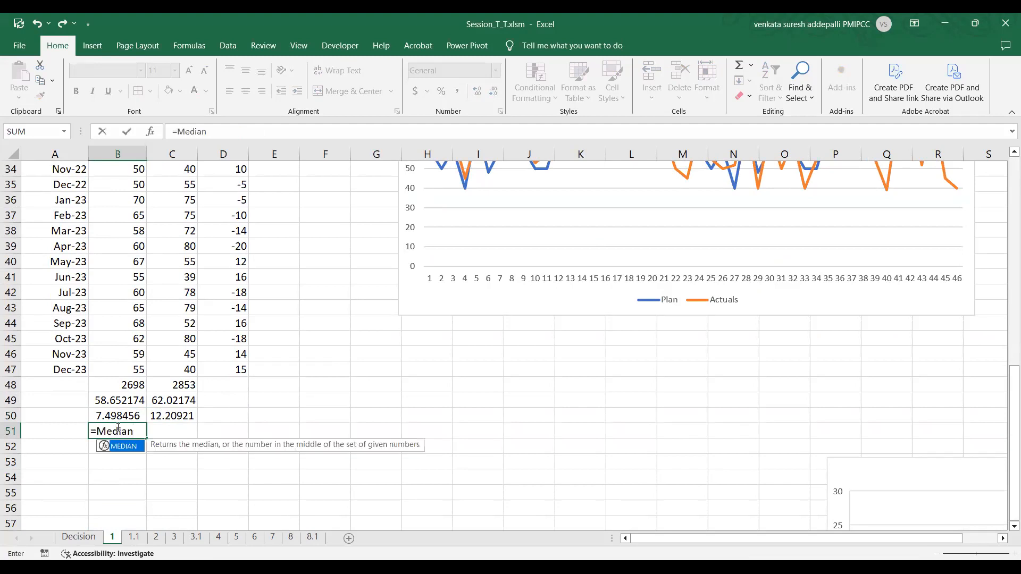
type("(")
left_click(114, 372)
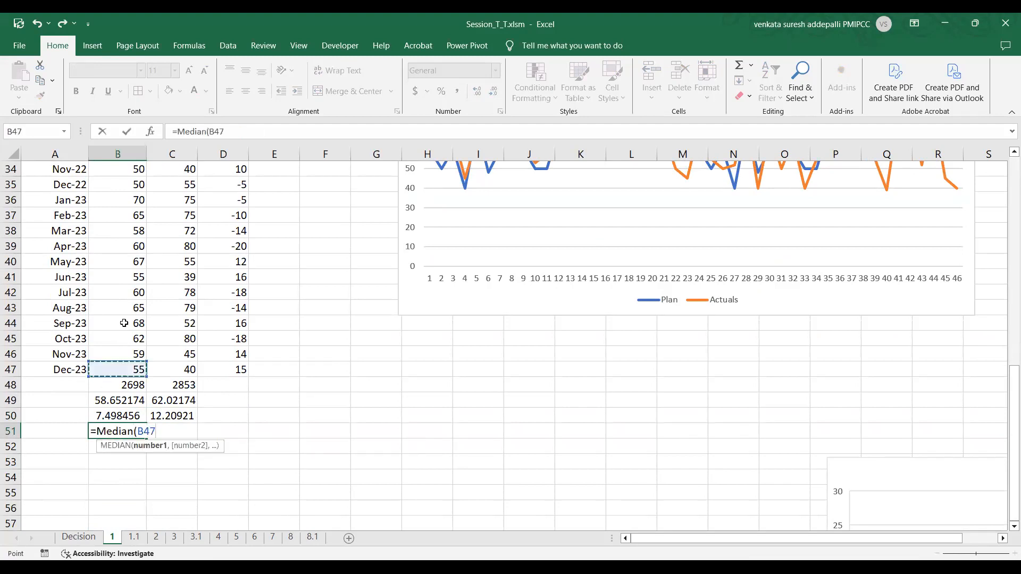
key("ctrl+shift+Up")
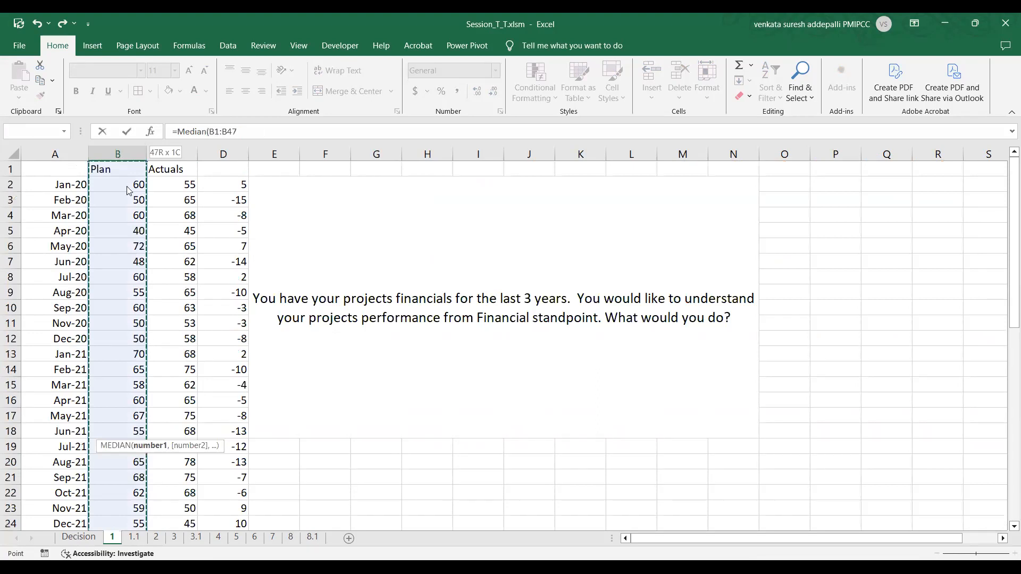
key("shift+Down")
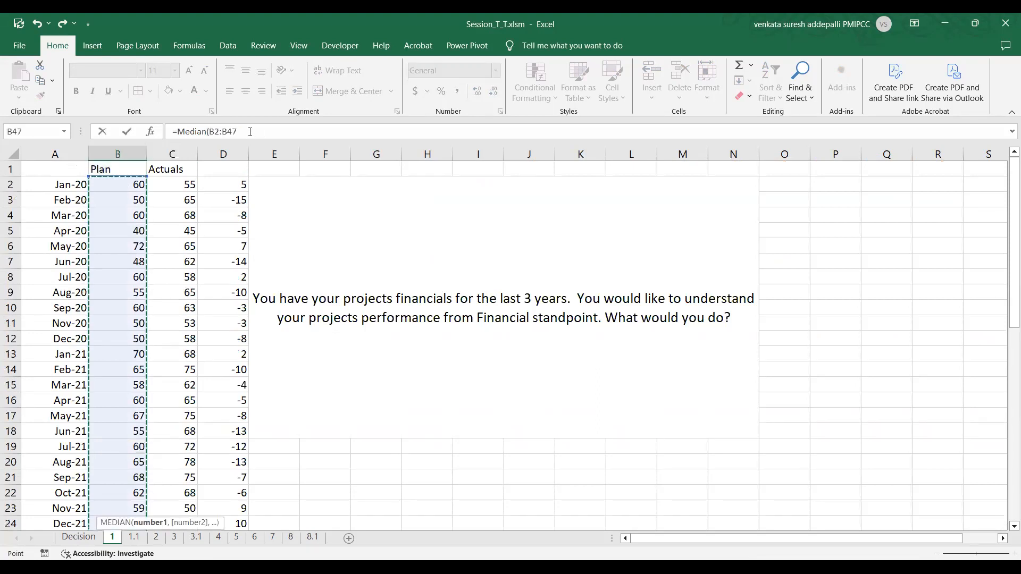
type(")")
key("Return")
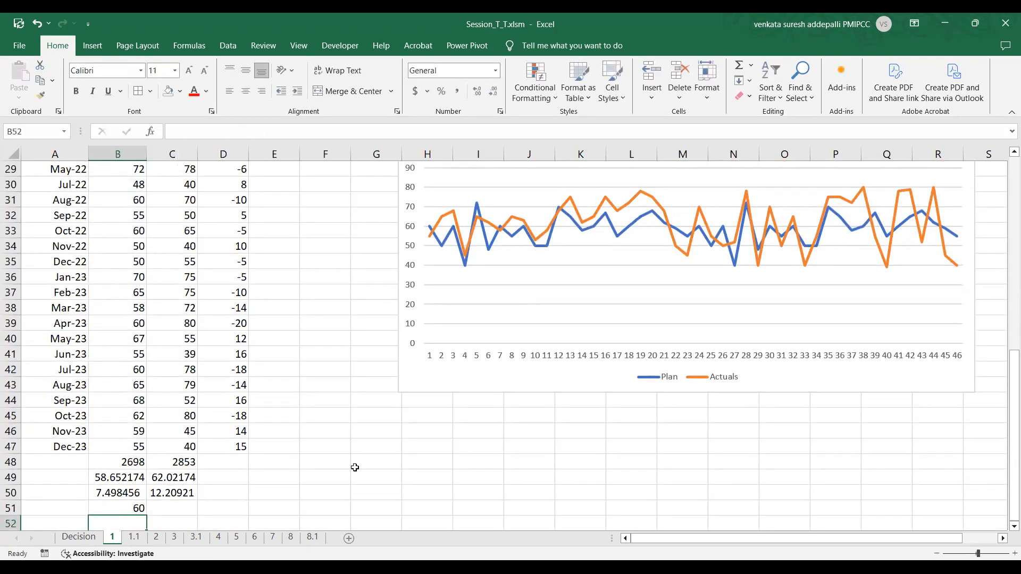
left_click(136, 508)
left_click_drag(146, 515, 218, 513)
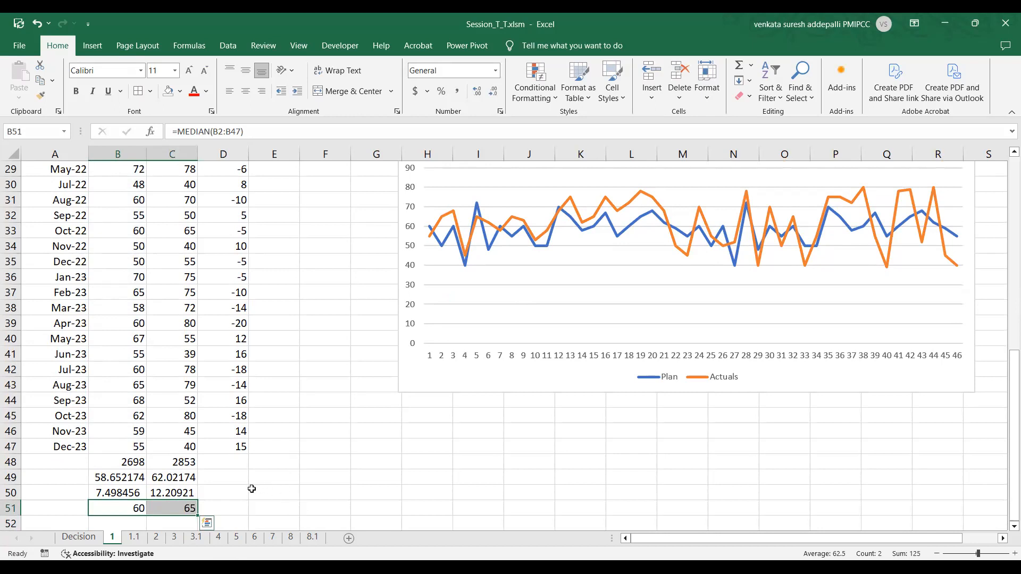
left_click(127, 521)
type("=")
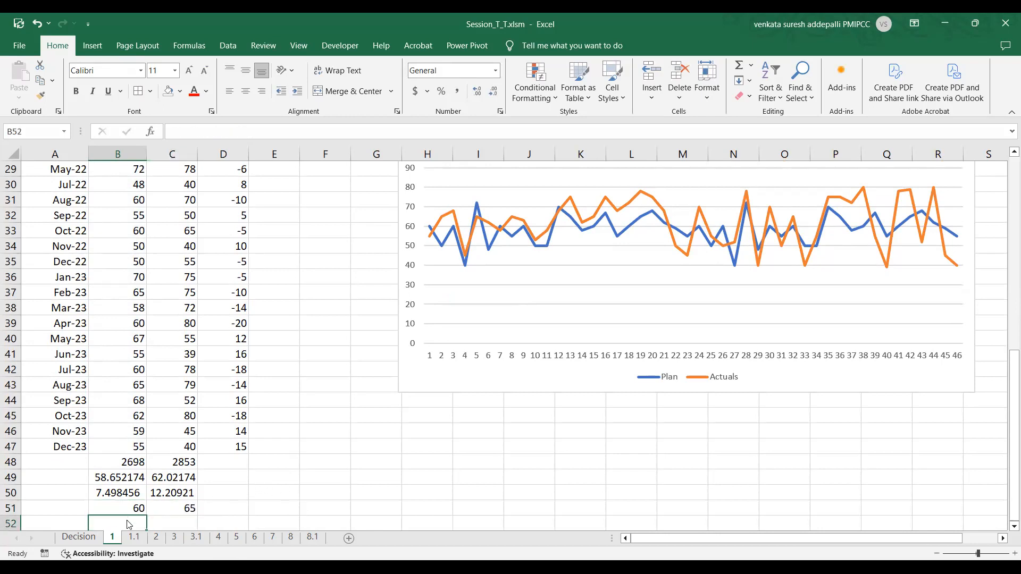
type("Median")
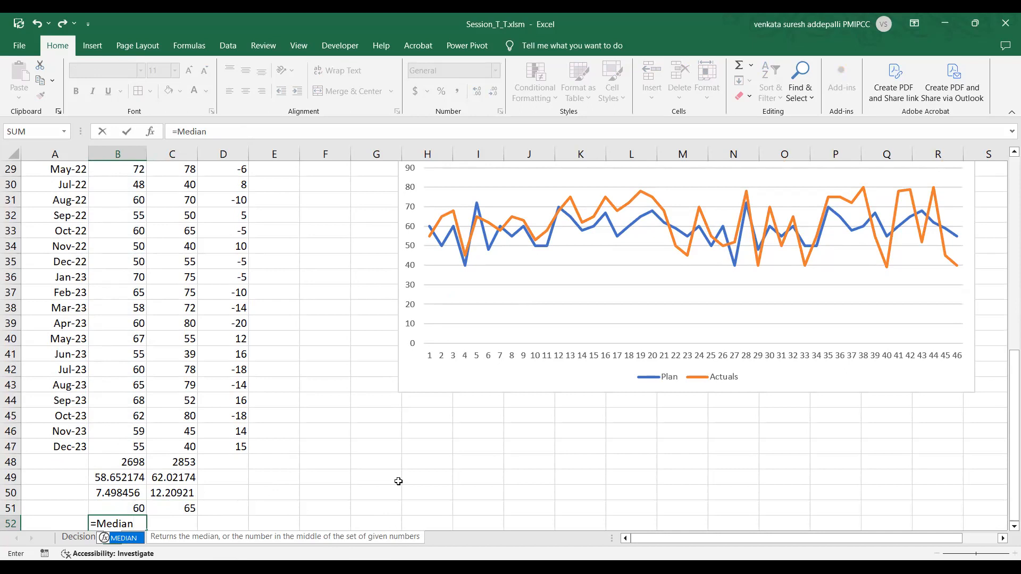
key("Escape")
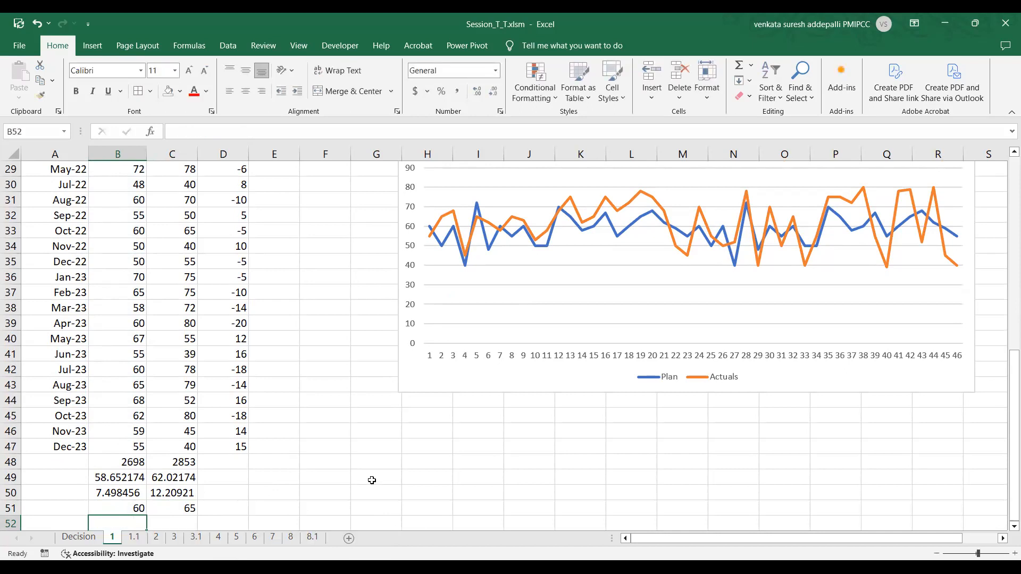
left_click(131, 503)
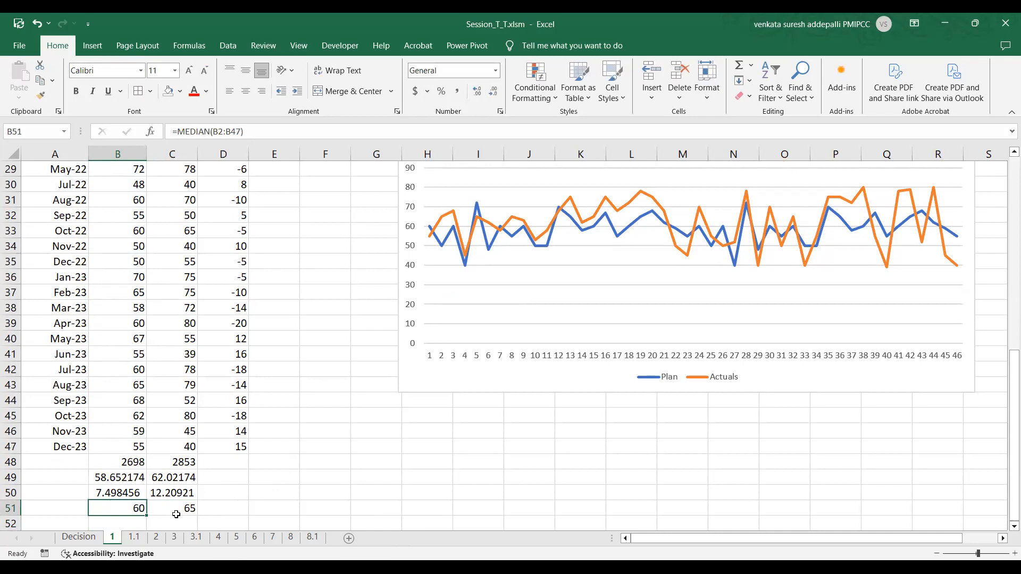
left_click(175, 512)
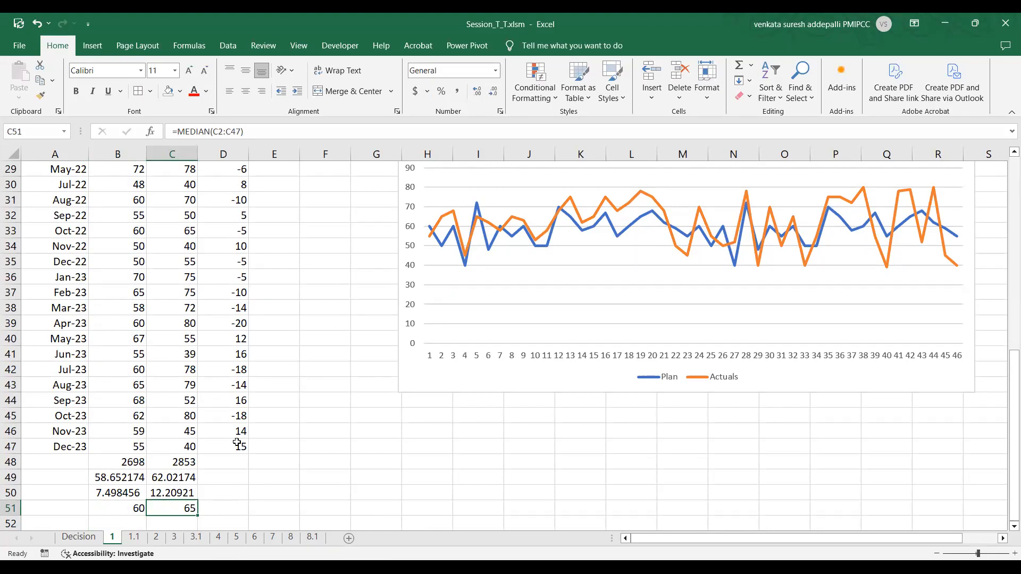
Insert a Box and Whisker chart of the Plan and Actuals values in B2:C47.
scroll(237, 443, "up", 7)
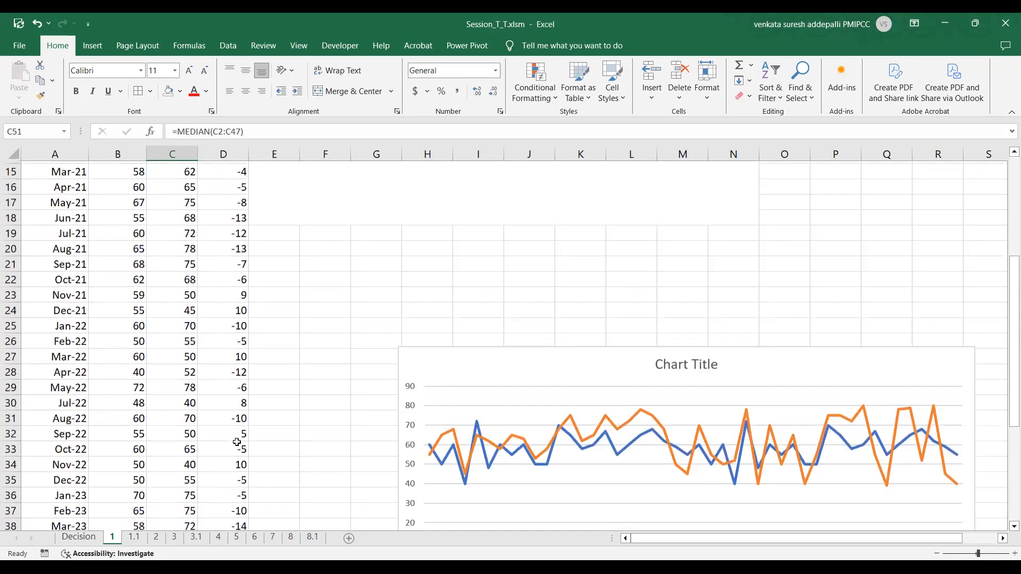
scroll(237, 443, "up", 3)
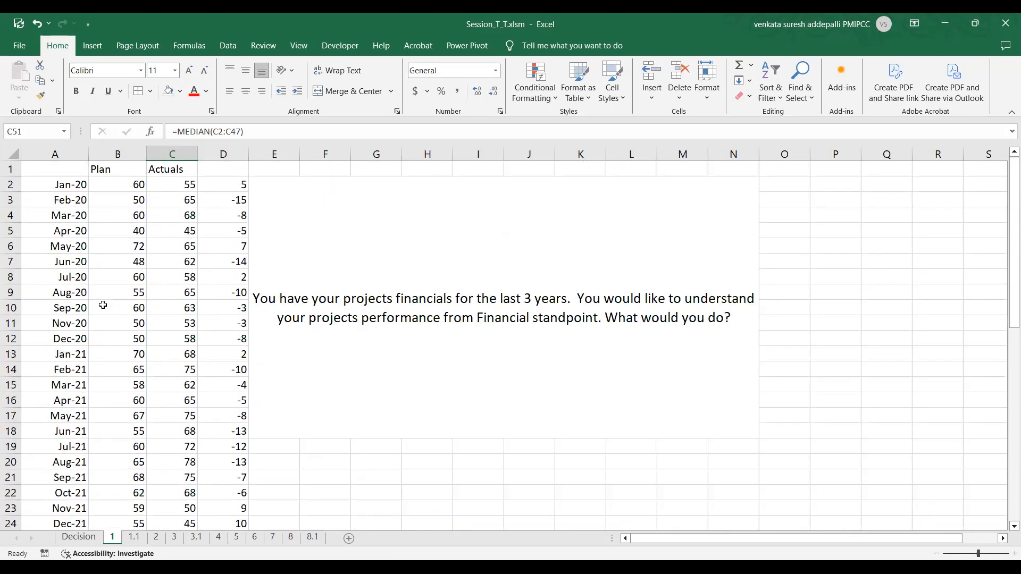
left_click_drag(118, 185, 182, 461)
scroll(183, 464, "down", 3)
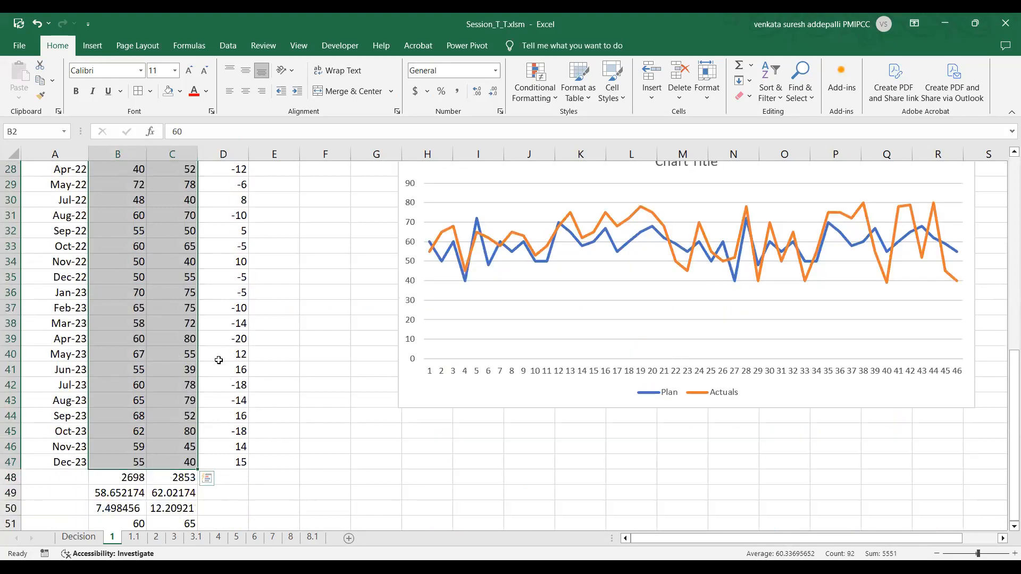
left_click(94, 47)
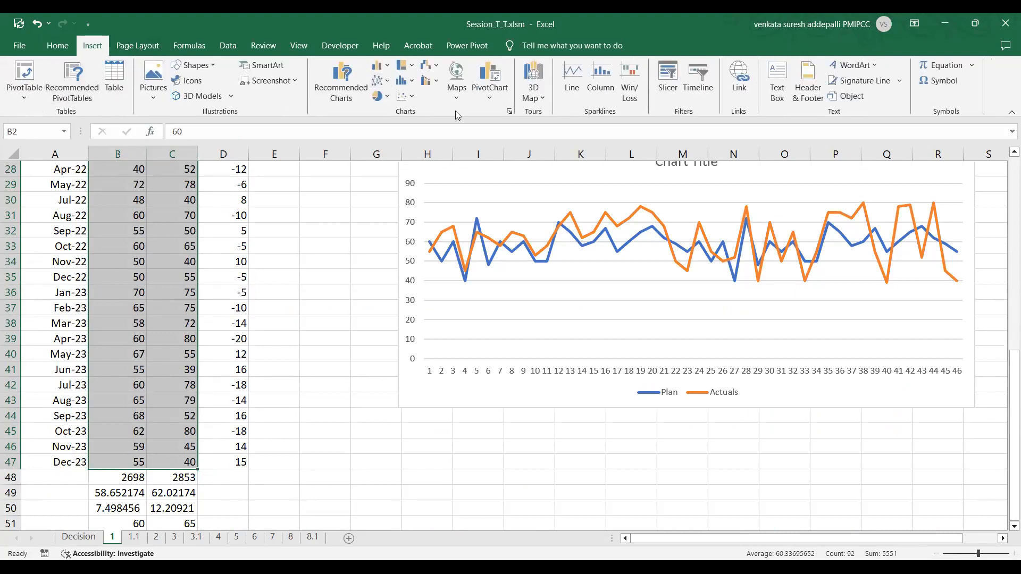
left_click(437, 82)
left_click(431, 66)
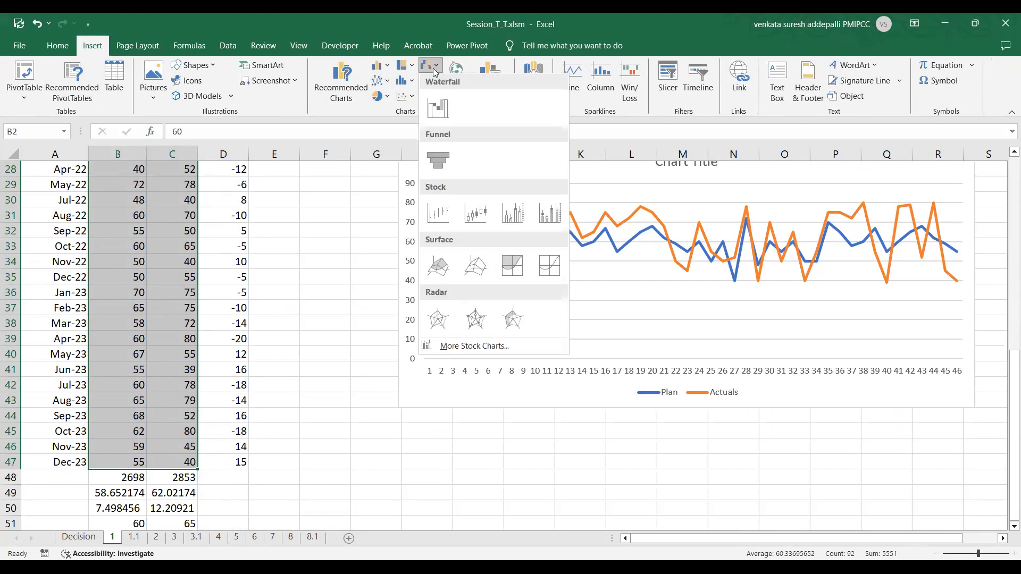
left_click(350, 79)
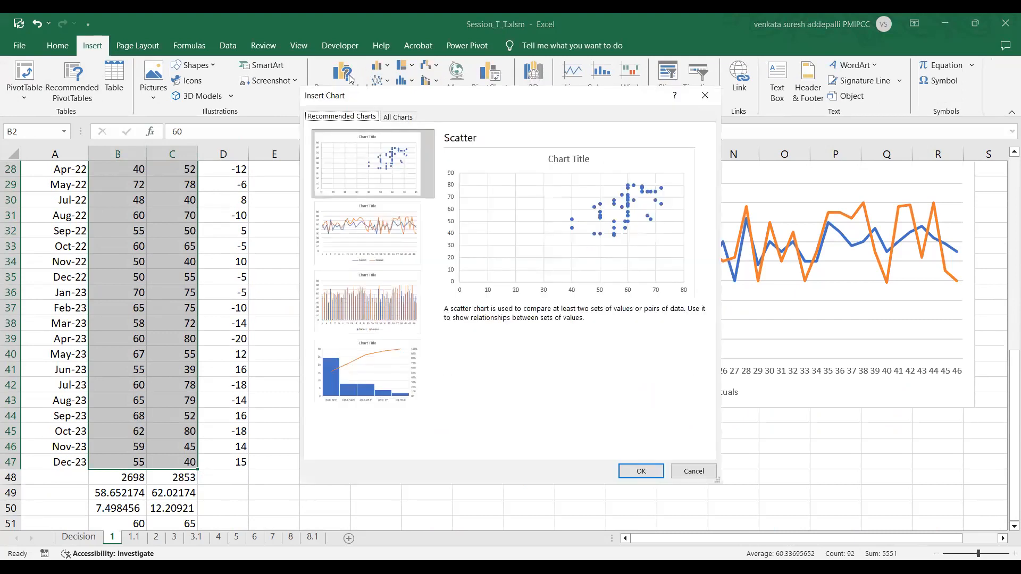
left_click(396, 118)
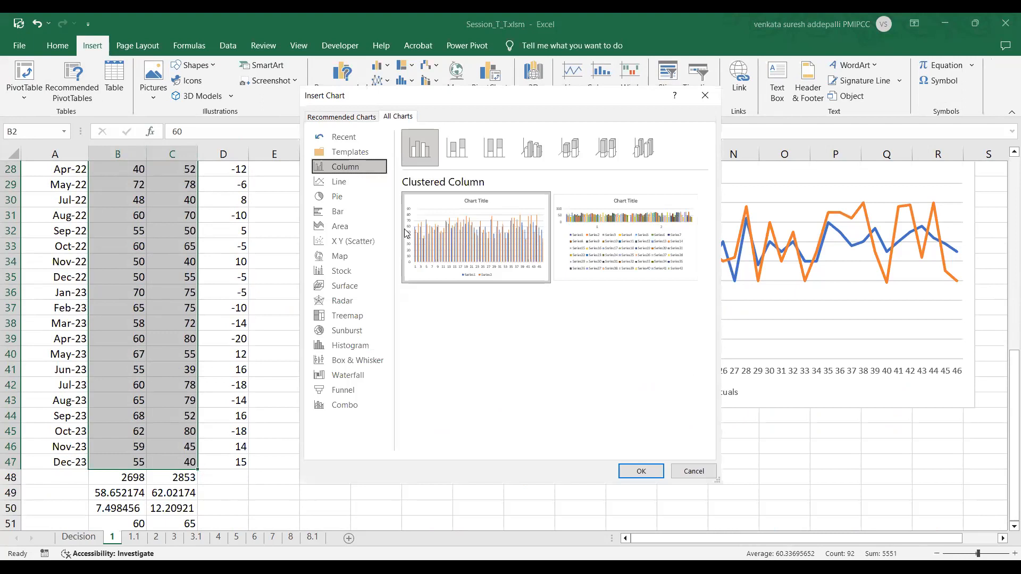
left_click(362, 361)
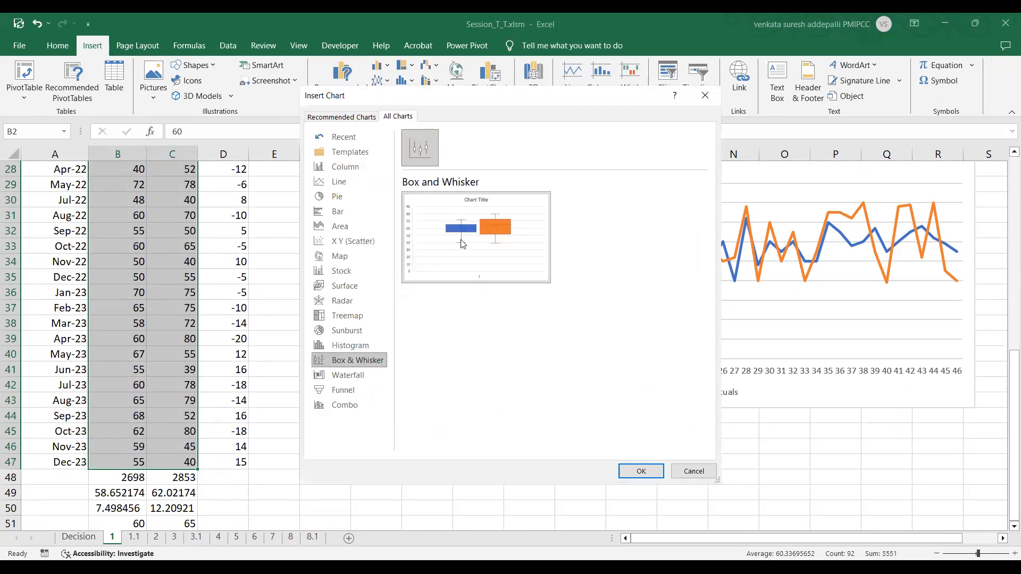
left_click(648, 471)
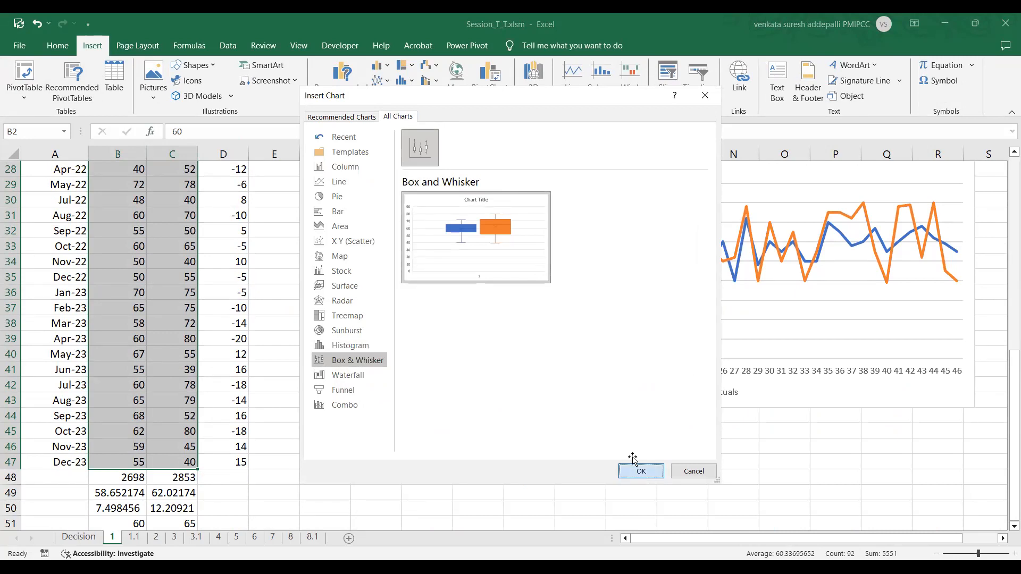
Enlarge the box and whisker chart so that it reaches about column P and row 53, and deselect it.
left_click_drag(706, 461, 698, 529)
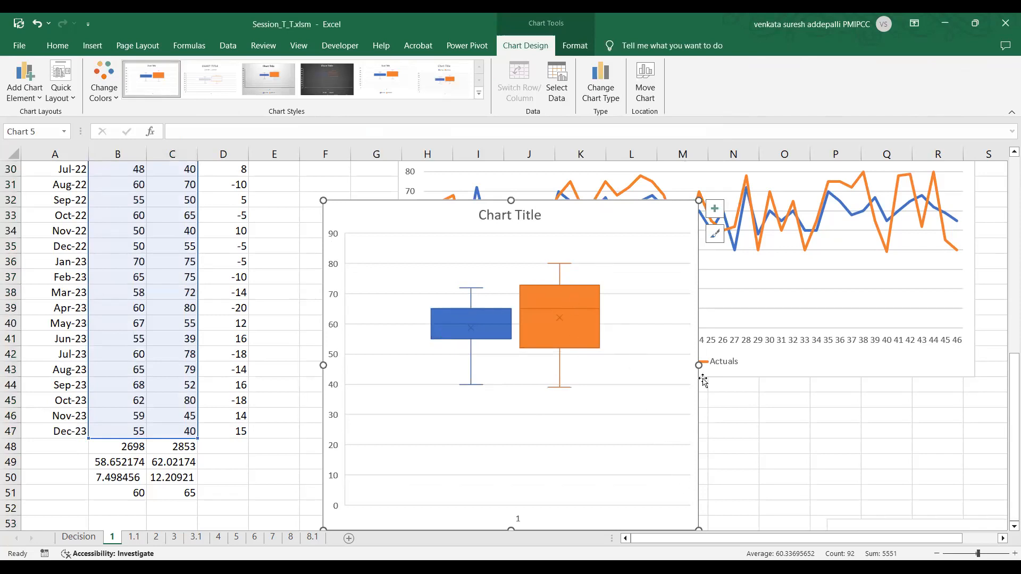
left_click_drag(698, 365, 817, 366)
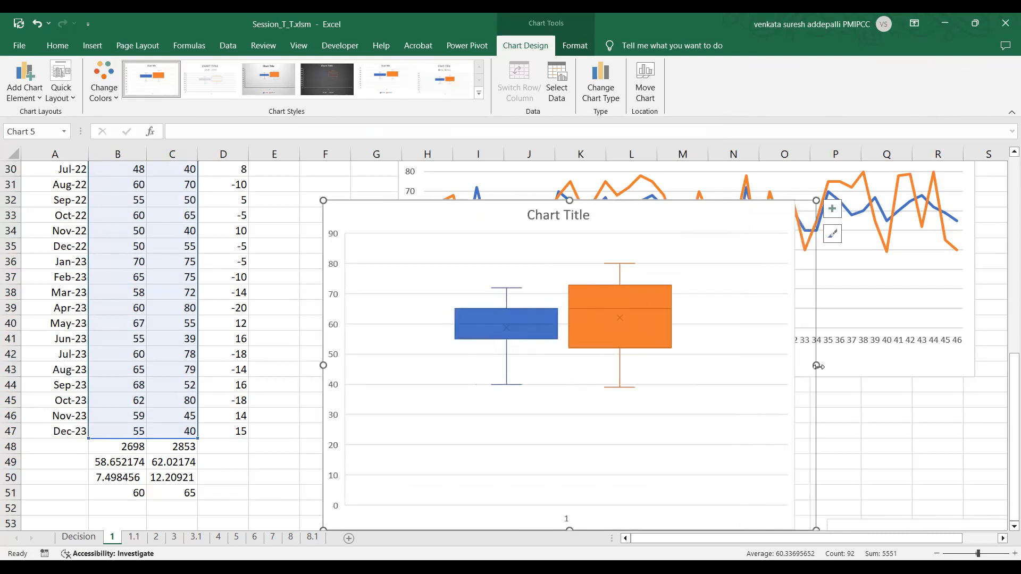
left_click(884, 425)
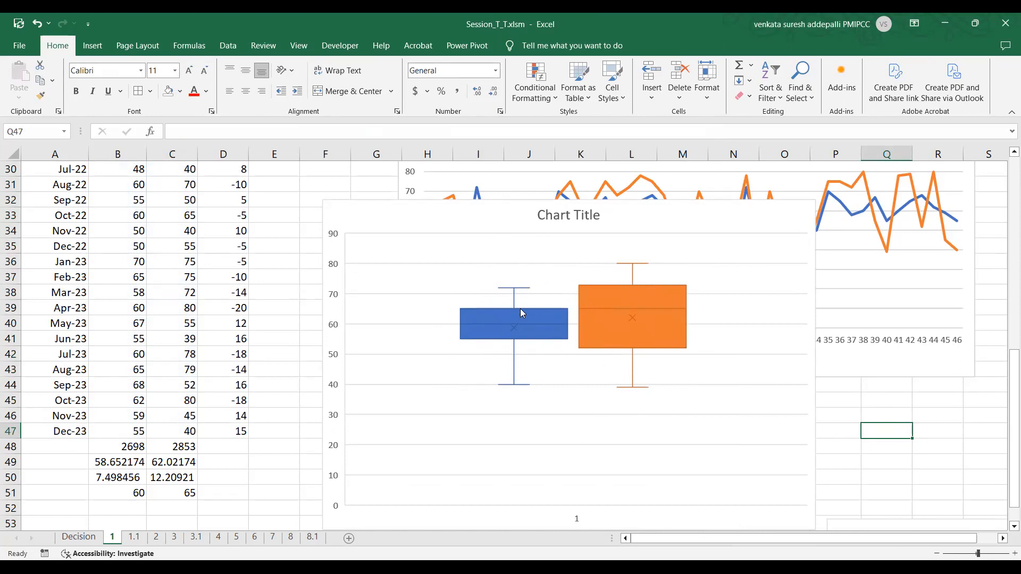
mouse_move(520, 309)
mouse_move(638, 329)
mouse_move(546, 344)
left_click(239, 447)
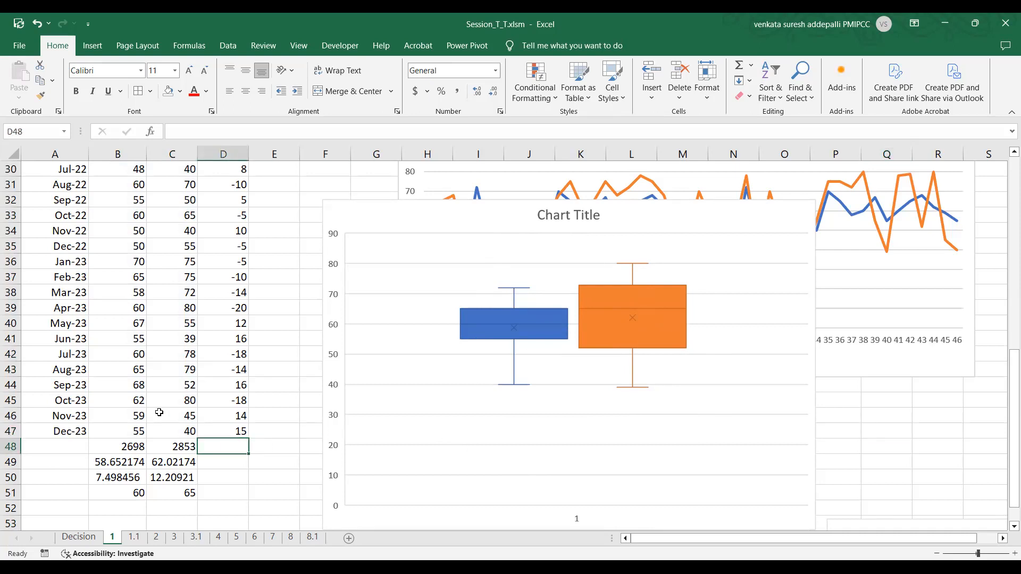
Open the Descriptive Statistics tool of Data Analysis for the Plan and Actuals data.
left_click_drag(184, 431, 132, 105)
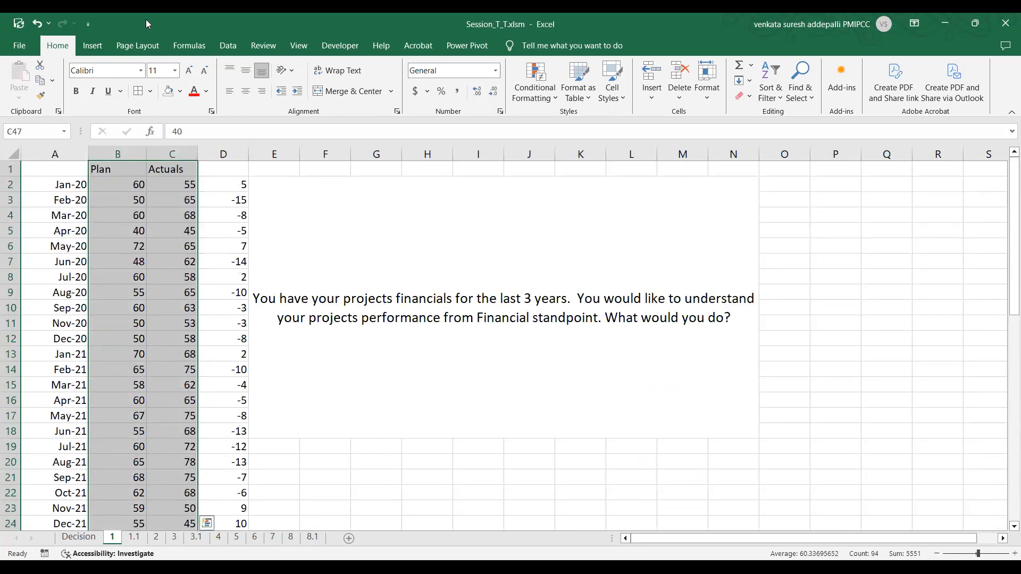
double_click(930, 42)
left_click(301, 36)
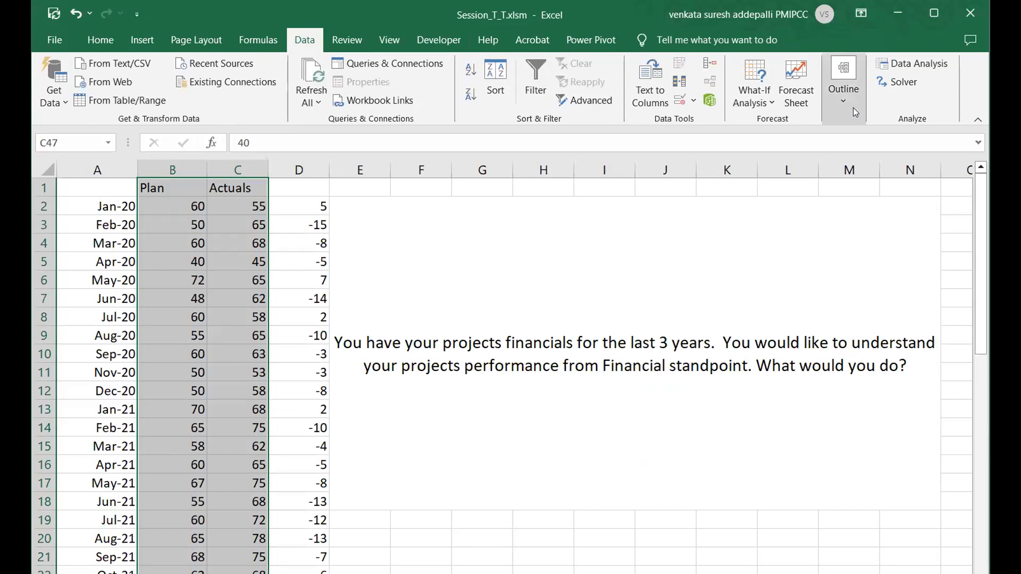
left_click(906, 64)
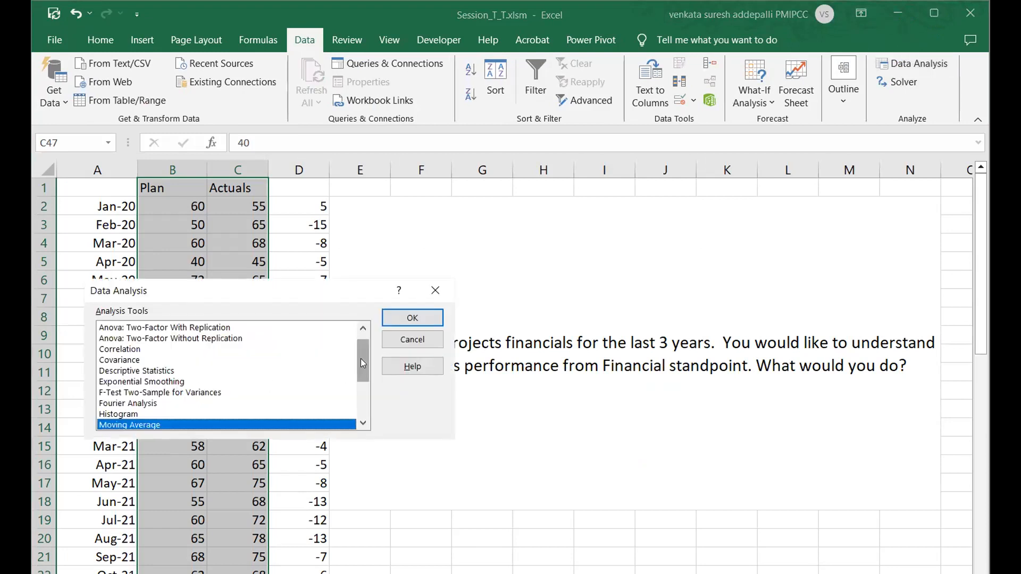
left_click_drag(361, 358, 360, 348)
left_click(157, 382)
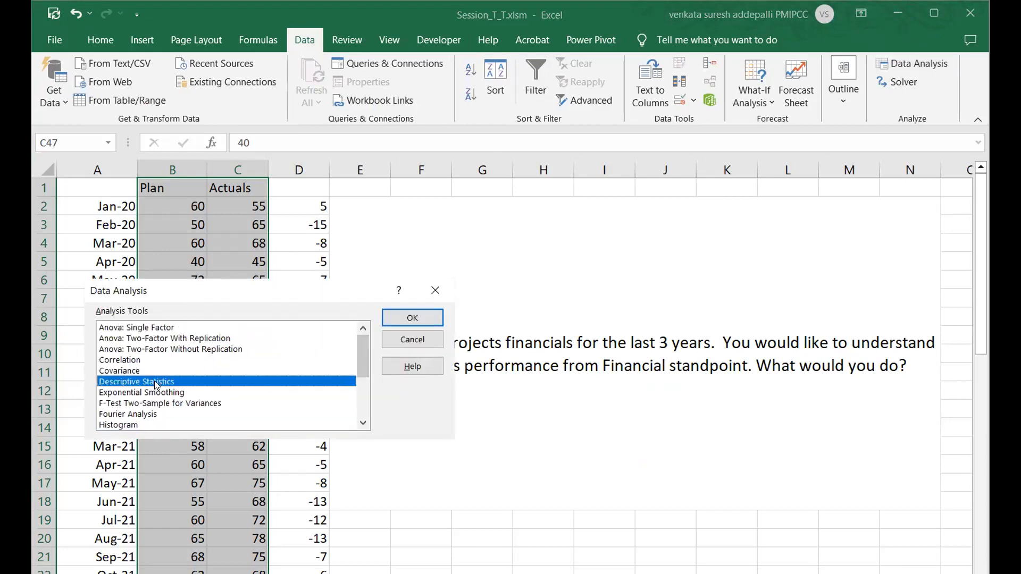
left_click(406, 319)
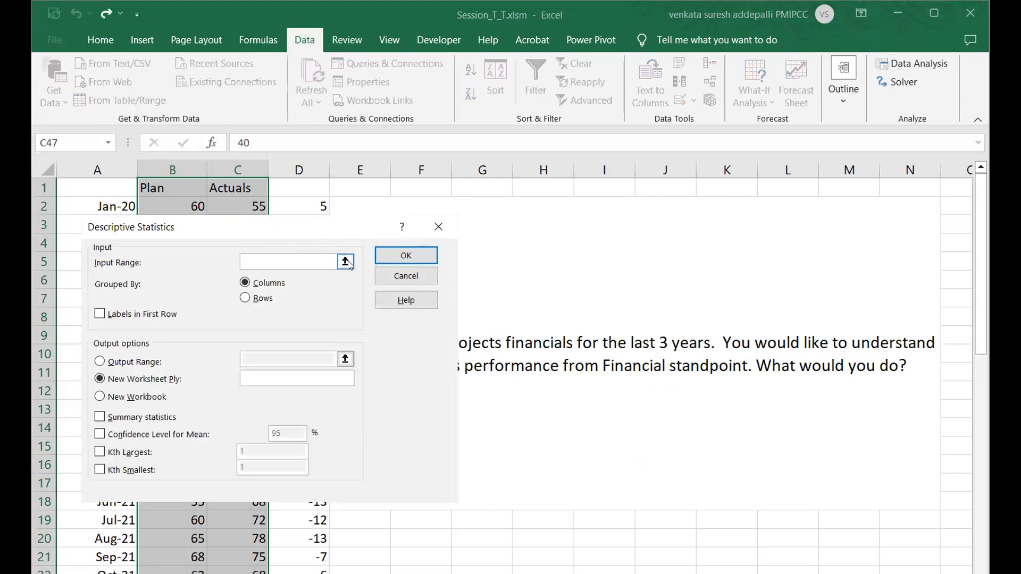
Set the Descriptive Statistics input range to $B$1:$C$47, grouped by columns, with labels in the first row.
left_click(100, 314)
left_click(345, 261)
left_click_drag(153, 183, 206, 219)
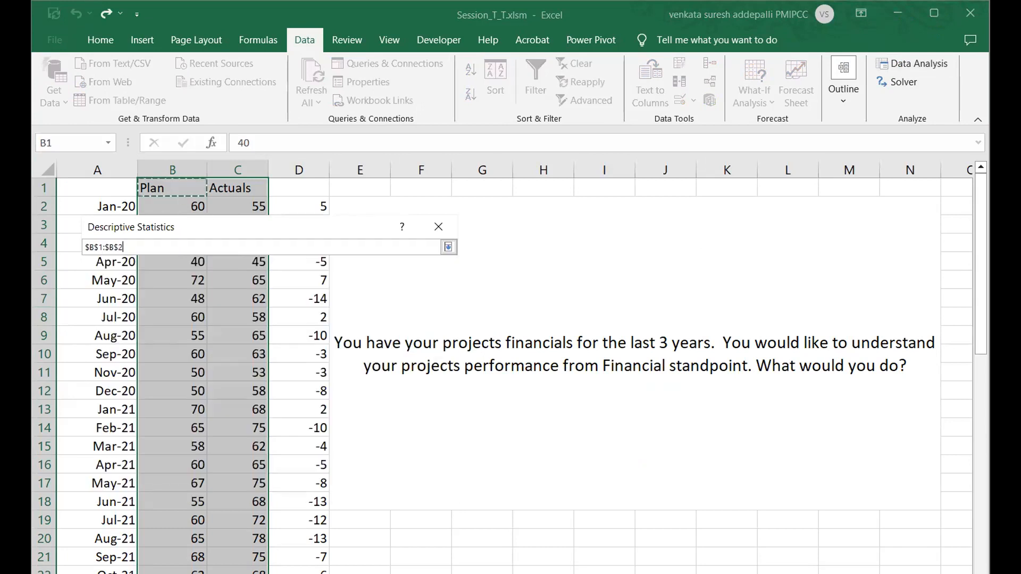
left_click_drag(238, 531, 258, 569)
scroll(224, 436, "down", 1)
scroll(224, 437, "down", 3)
left_click(243, 421, "shift")
left_click(448, 247)
Enable Summary statistics and generate the descriptive statistics for Plan and Actuals on a new worksheet.
left_click(412, 260)
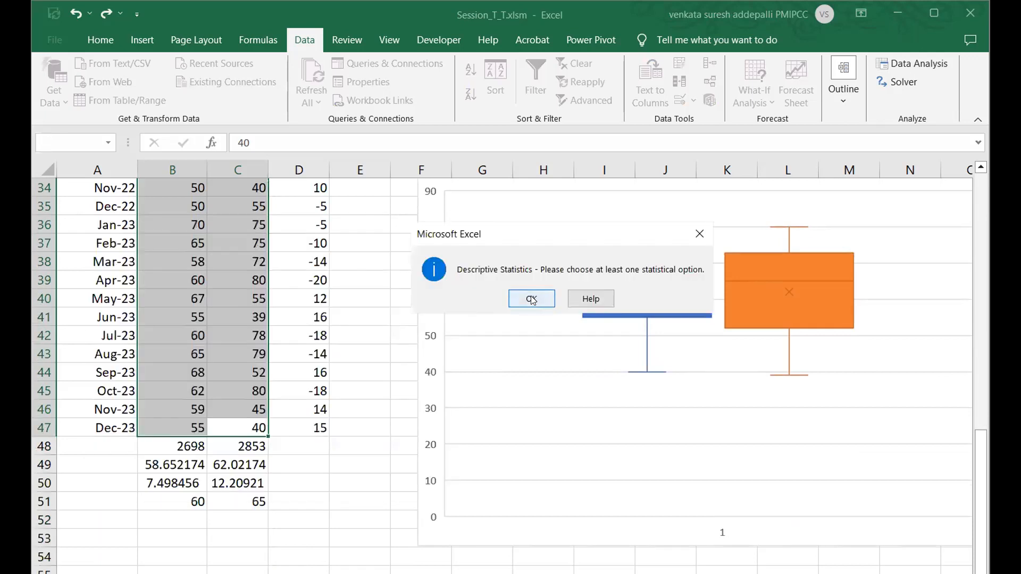
left_click(532, 298)
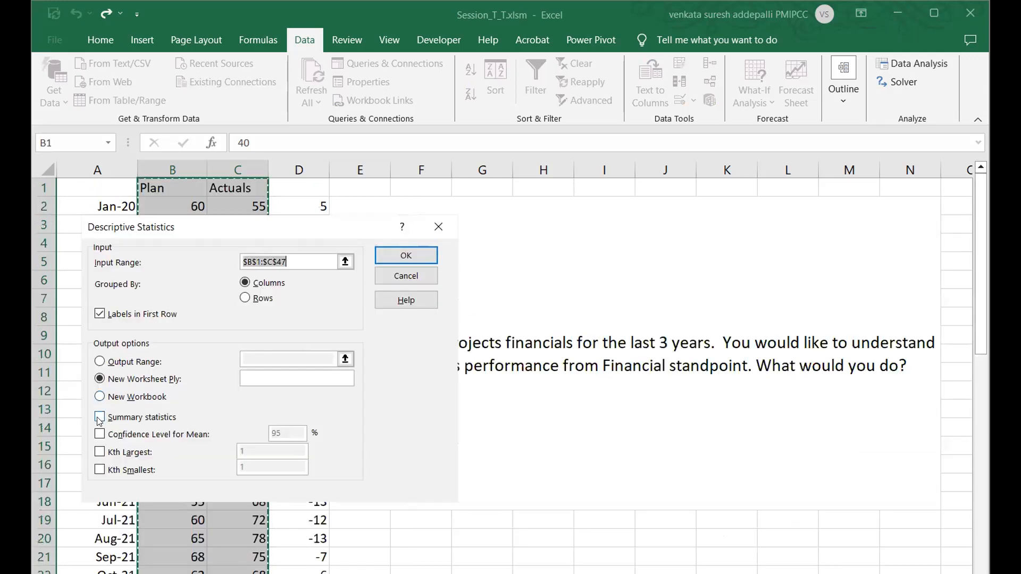
left_click(99, 417)
left_click(402, 253)
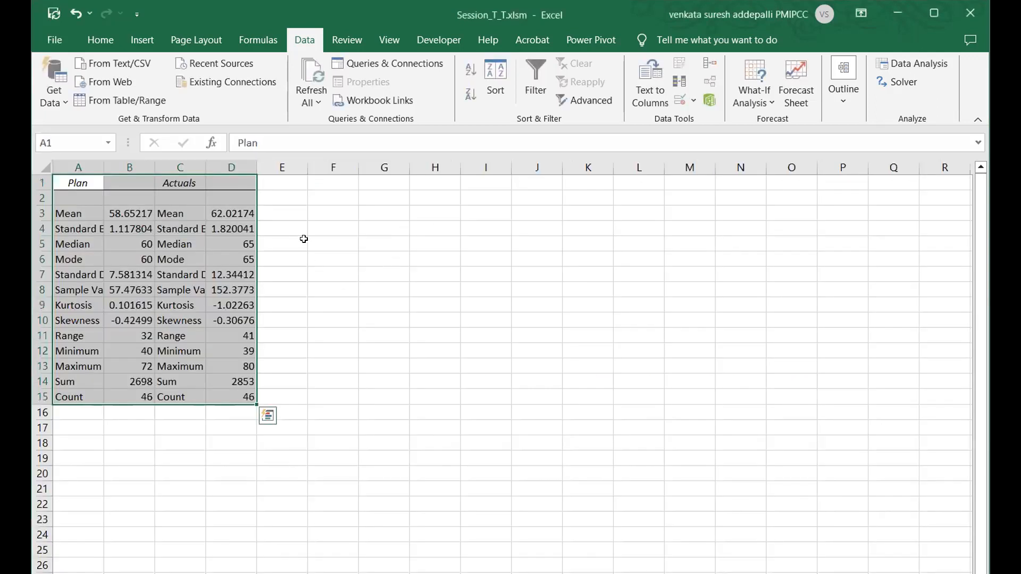
Widen columns A to D of the descriptive statistics report to fit their contents, and maximize the workbook window.
left_click(302, 243)
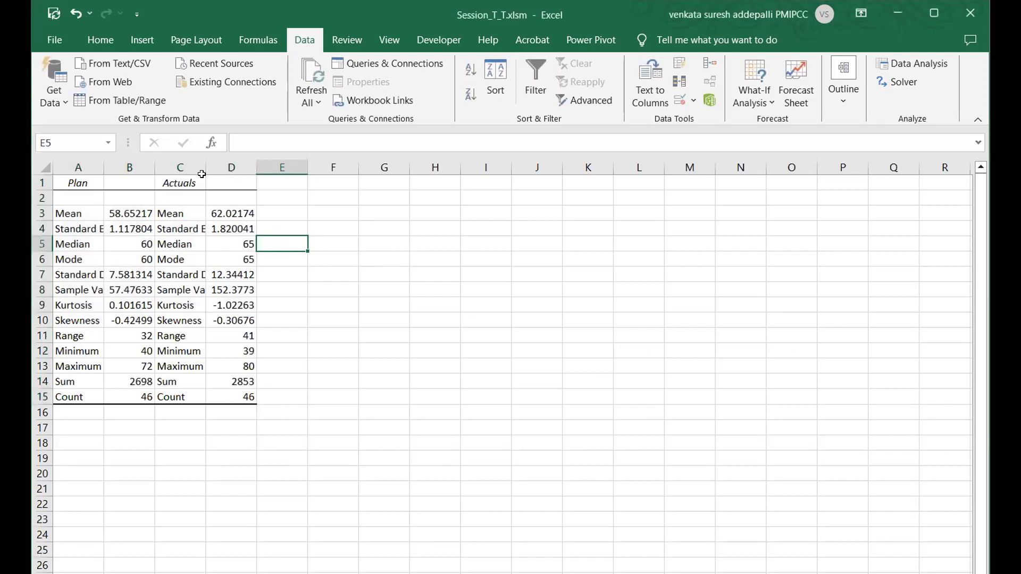
double_click(205, 168)
double_click(153, 168)
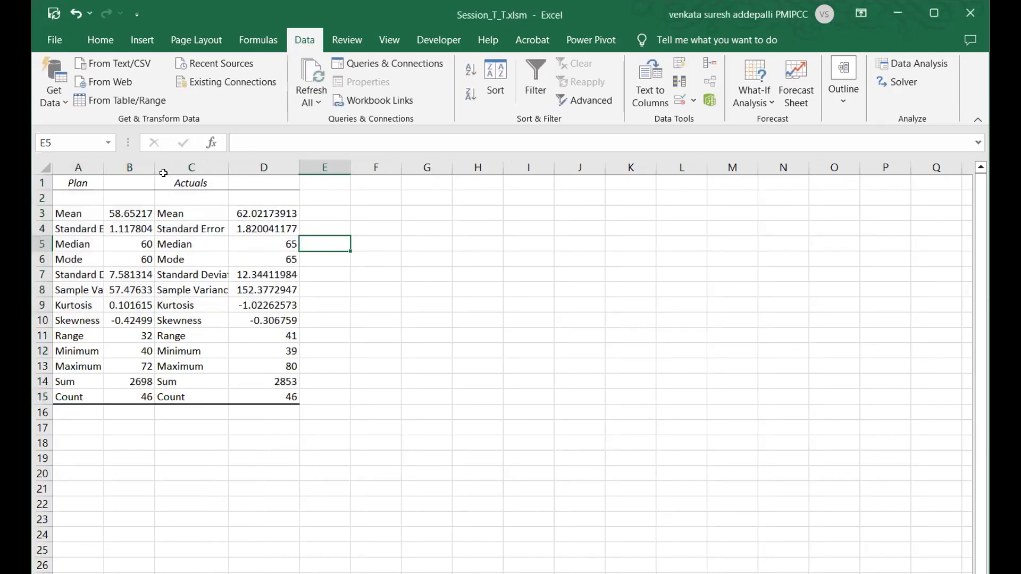
left_click_drag(99, 167, 149, 168)
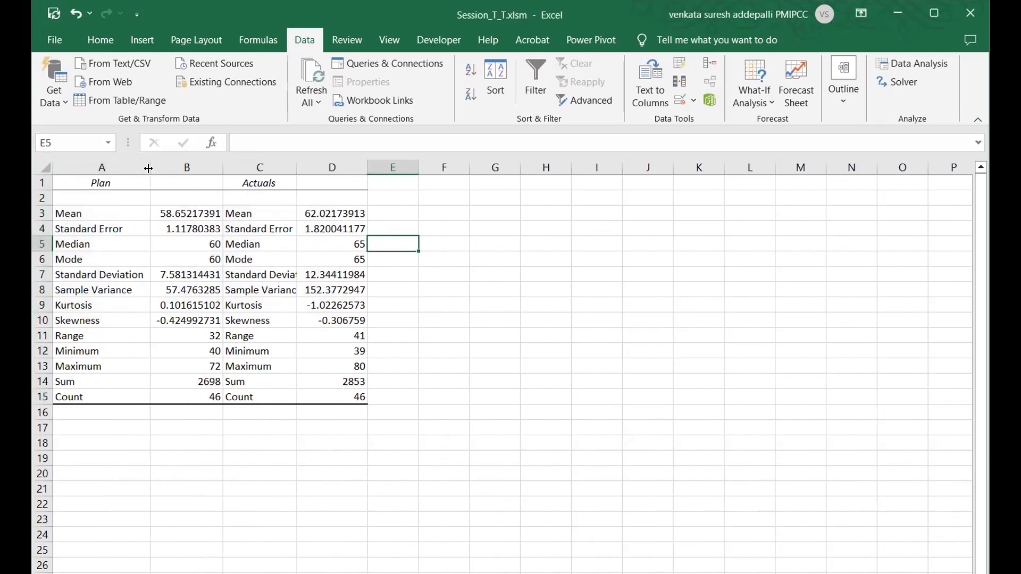
left_click(932, 16)
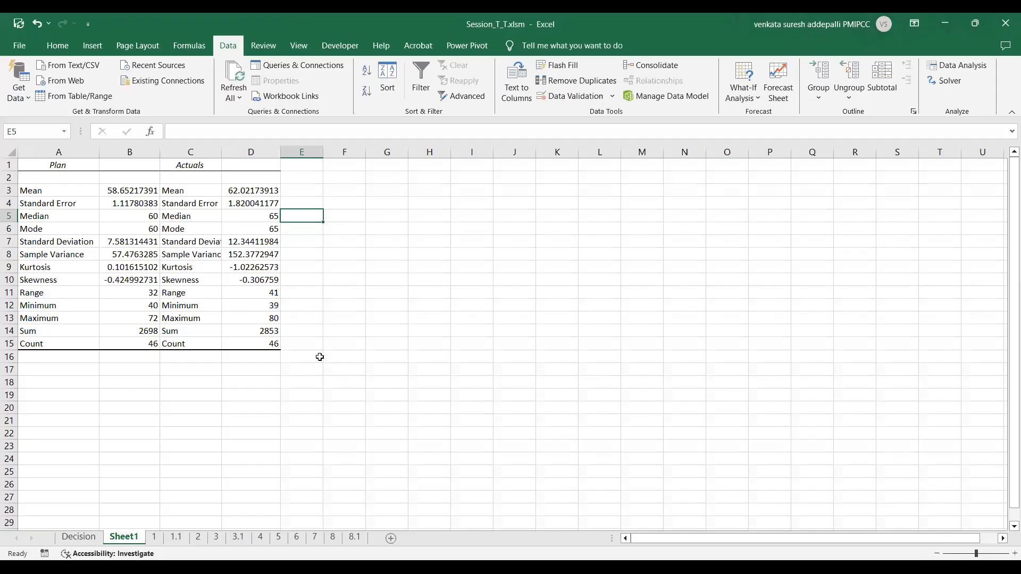
scroll(362, 319, "up", 4)
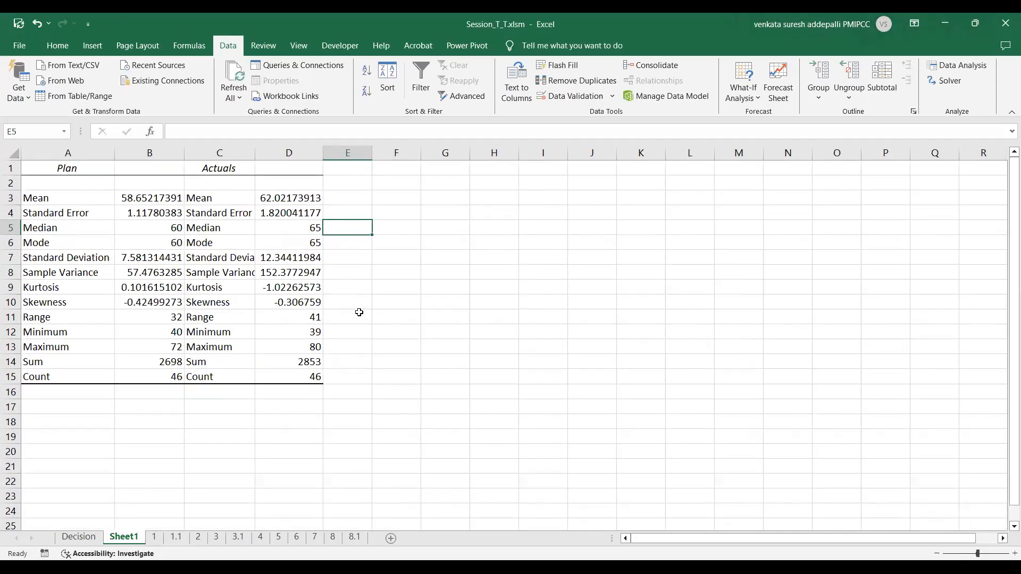
Compare the descriptive statistics report with the summary formulas on sheet 1, and examine its sample variance, kurtosis and skewness rows.
left_click(154, 537)
scroll(154, 436, "down", 9)
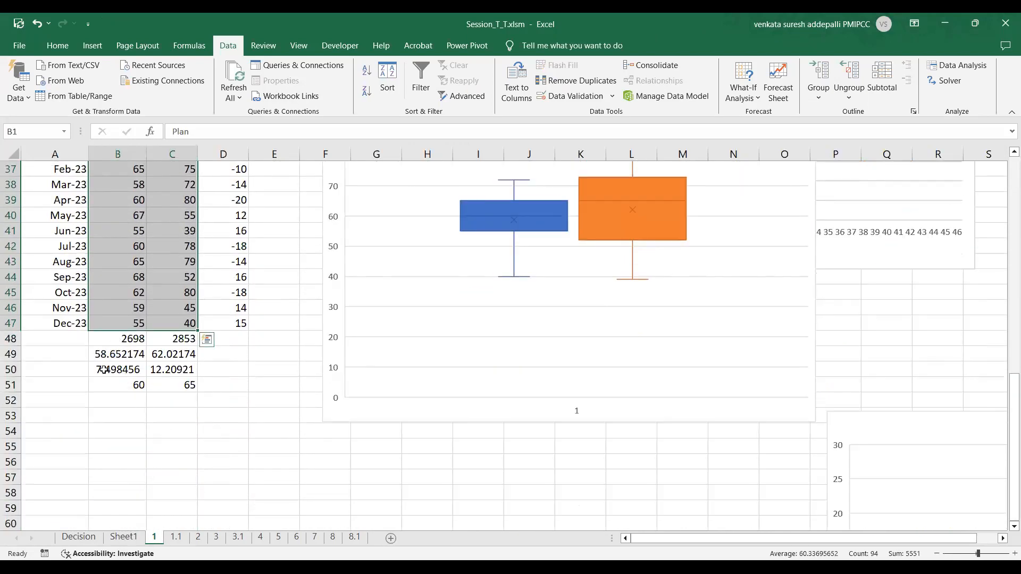
left_click(123, 537)
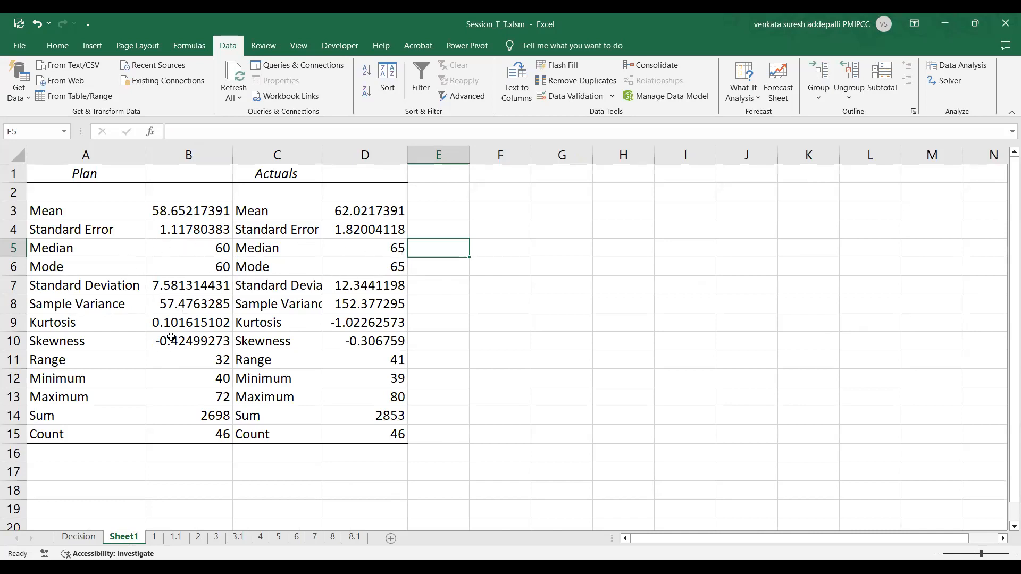
left_click_drag(93, 297, 383, 346)
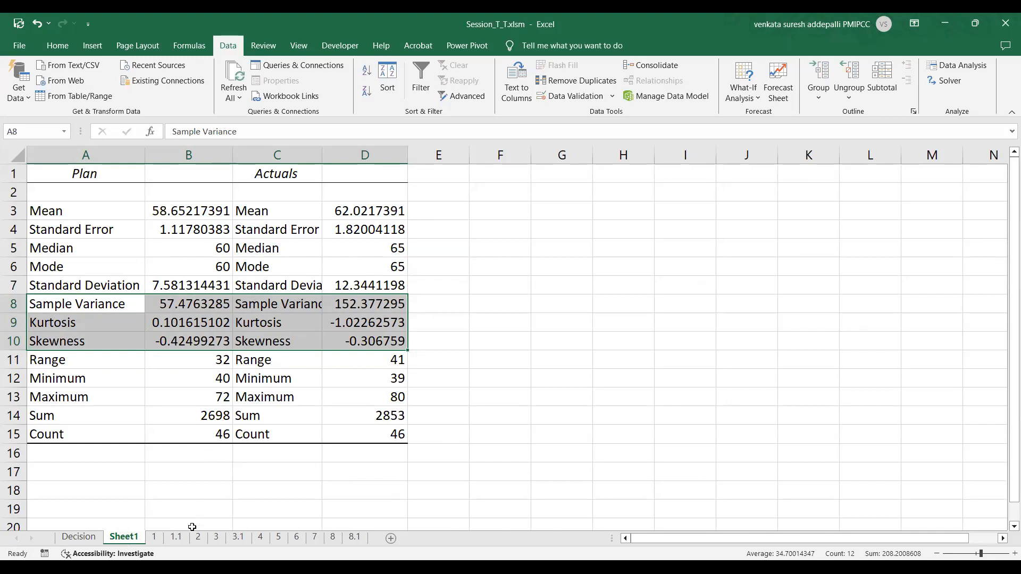
left_click(231, 479)
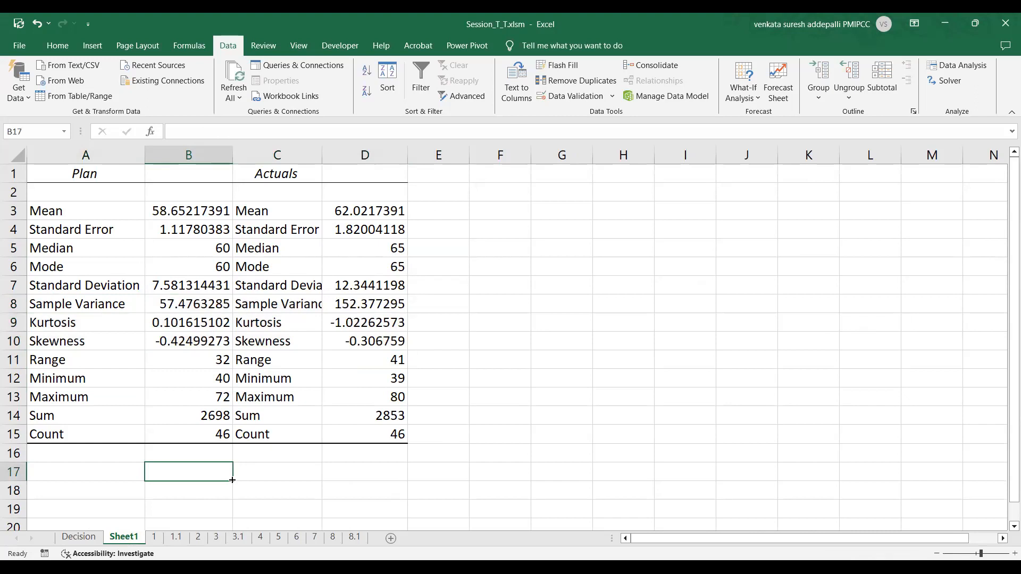
Examine the box and whisker chart on sheet 1 against the Plan and Actuals standard deviations in B50 and C50.
left_click(154, 537)
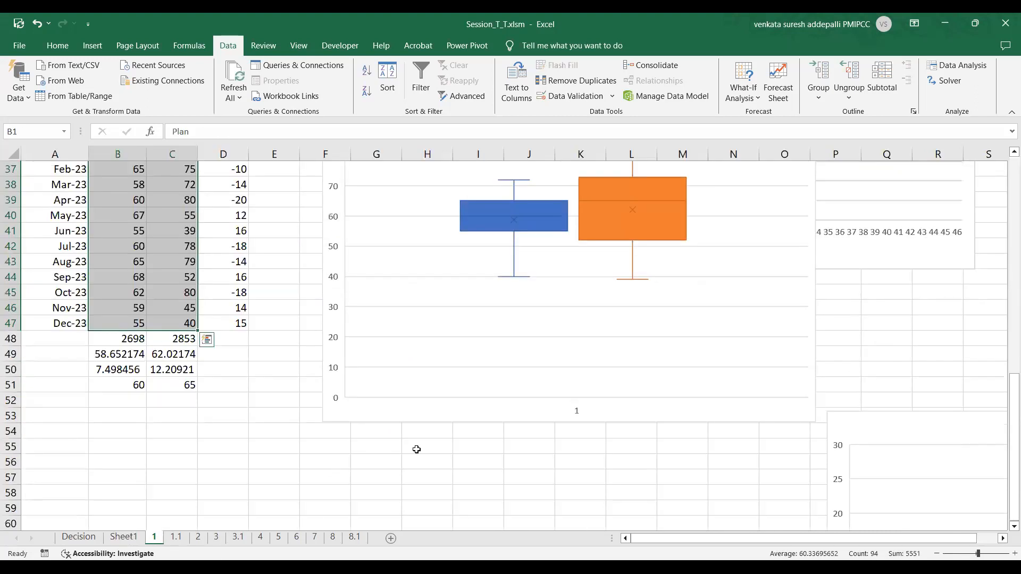
scroll(551, 401, "up", 1)
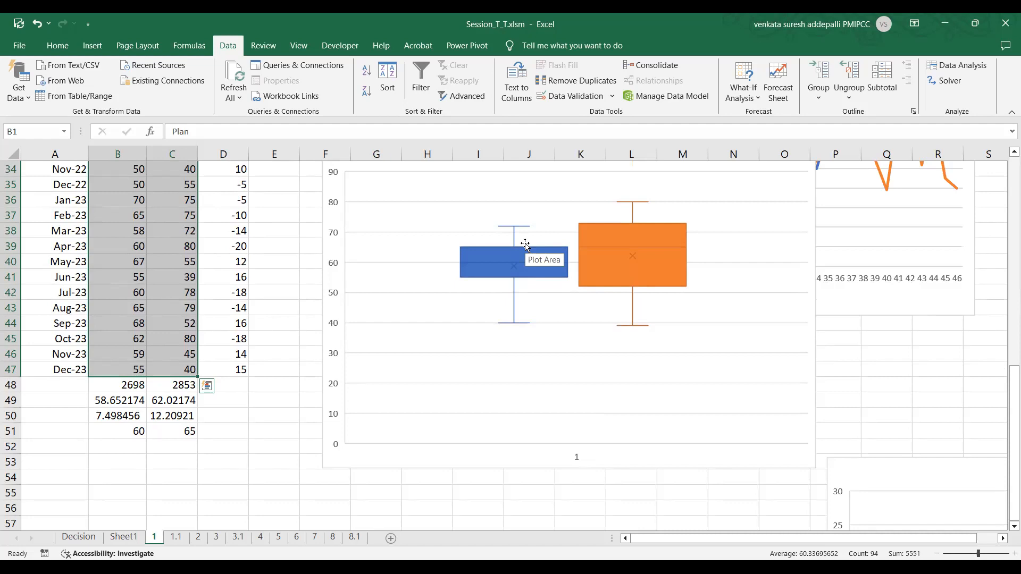
scroll(525, 245, "up", 2)
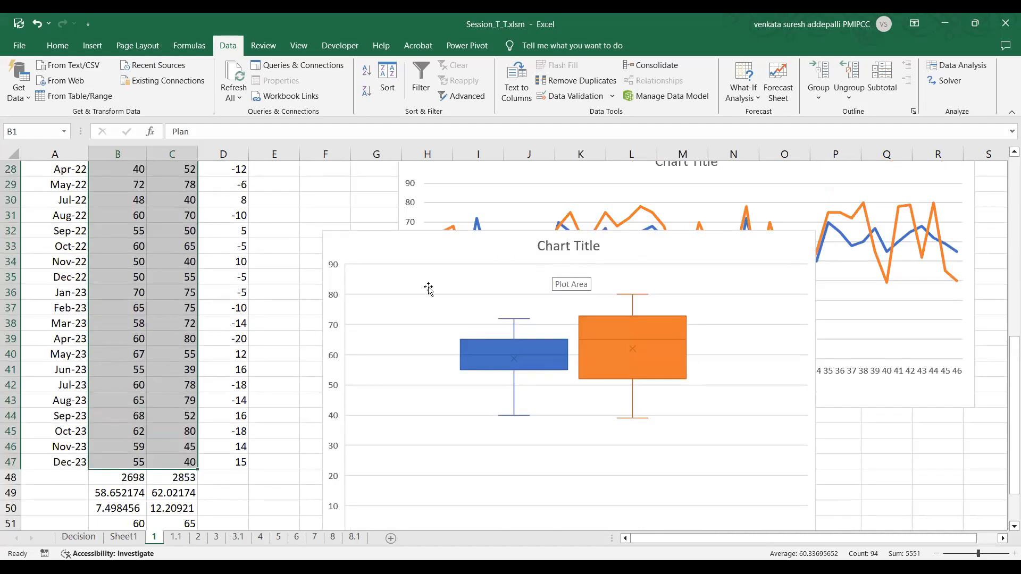
left_click(313, 201)
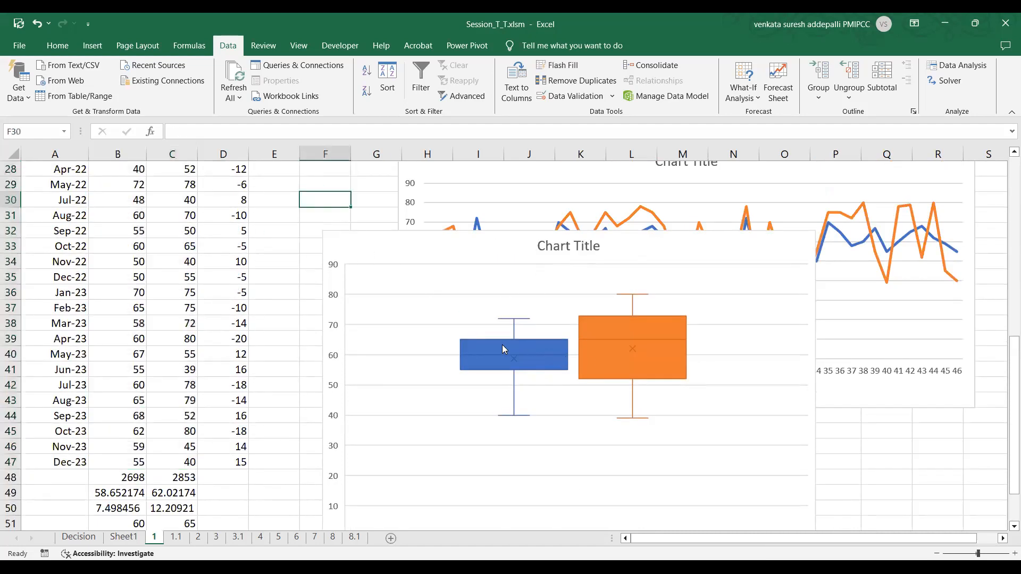
mouse_move(524, 372)
mouse_move(525, 344)
mouse_move(668, 318)
left_click(113, 508)
left_click_drag(112, 508, 179, 509)
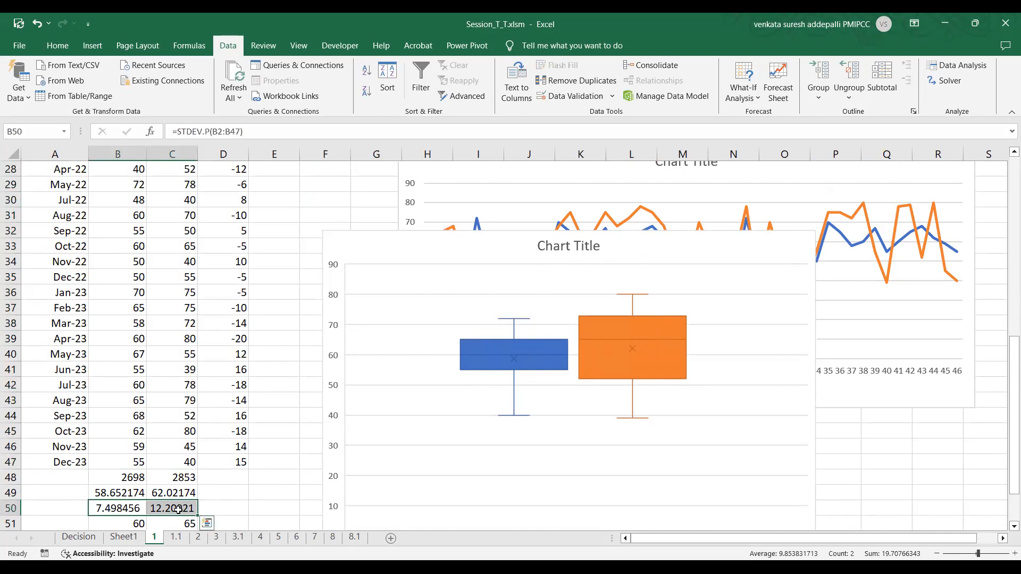
left_click(111, 508)
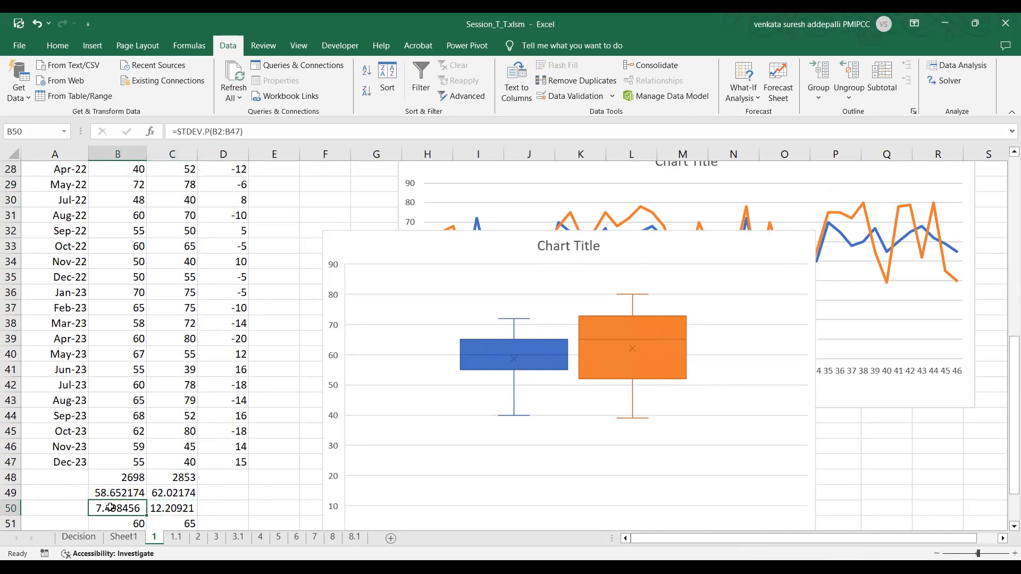
left_click(176, 508)
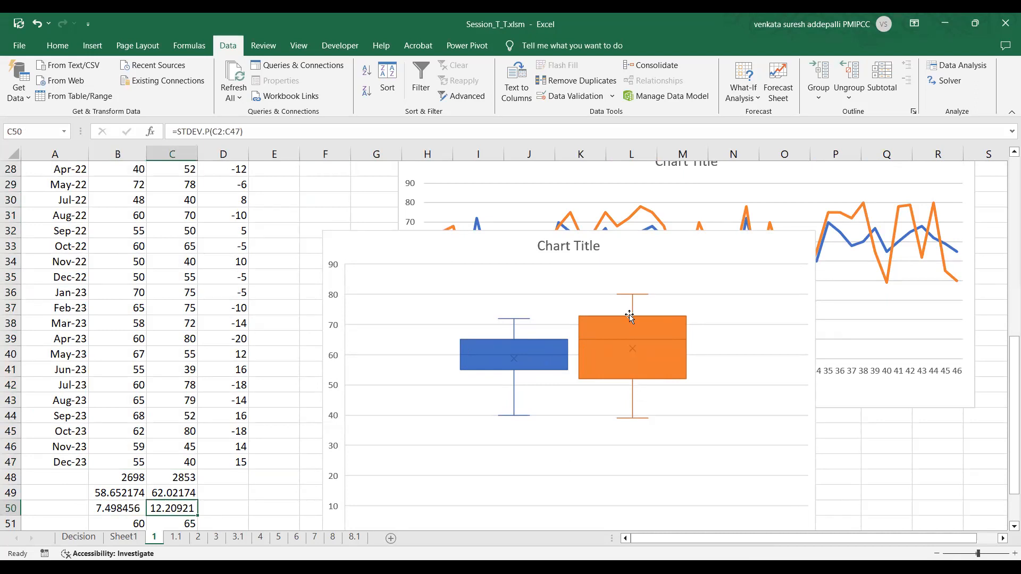
mouse_move(662, 379)
Open sheet 2 and show the project margin calculation that starts in column A.
left_click(177, 538)
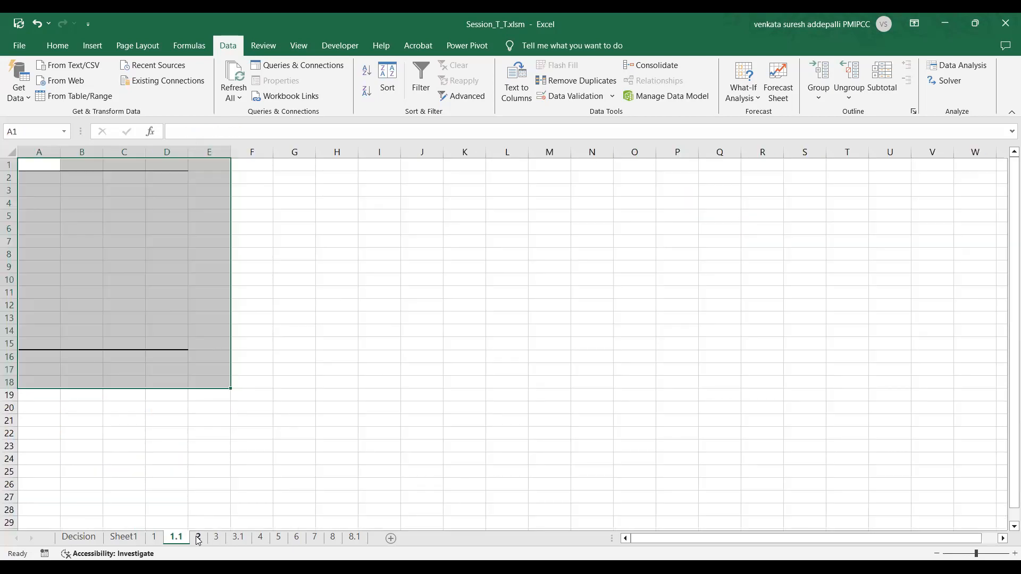
left_click(198, 538)
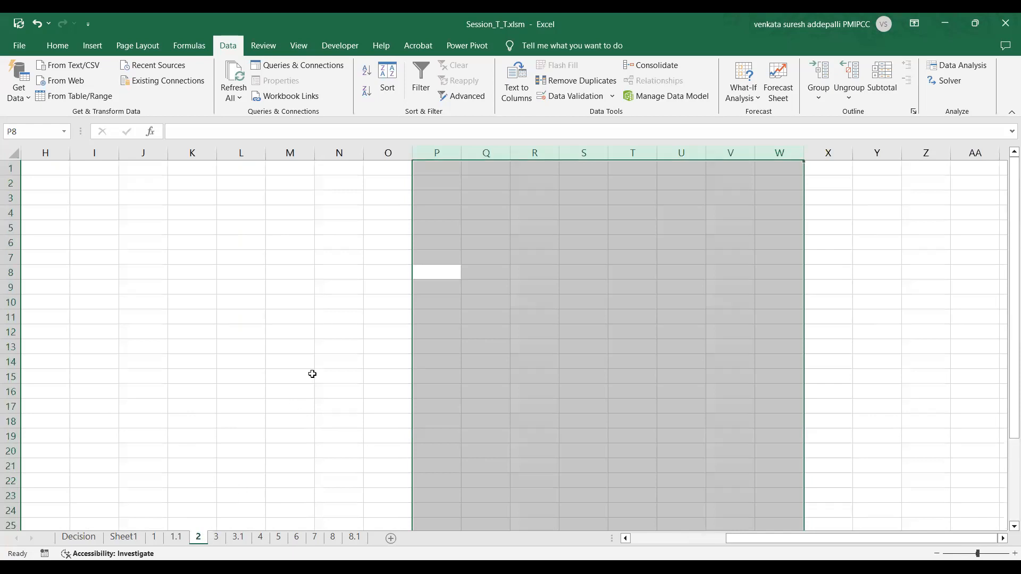
left_click_drag(774, 539, 642, 538)
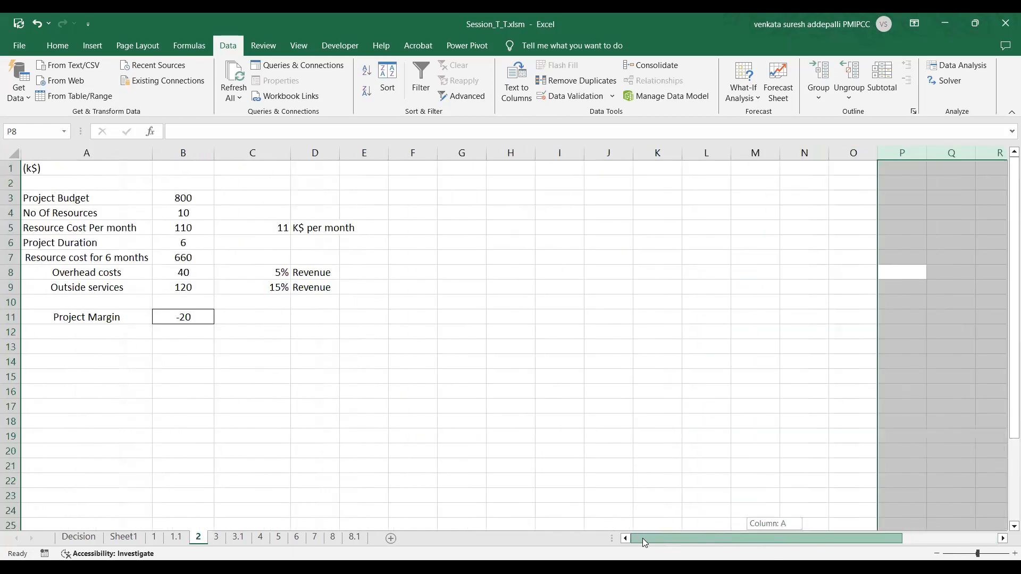
left_click(351, 348)
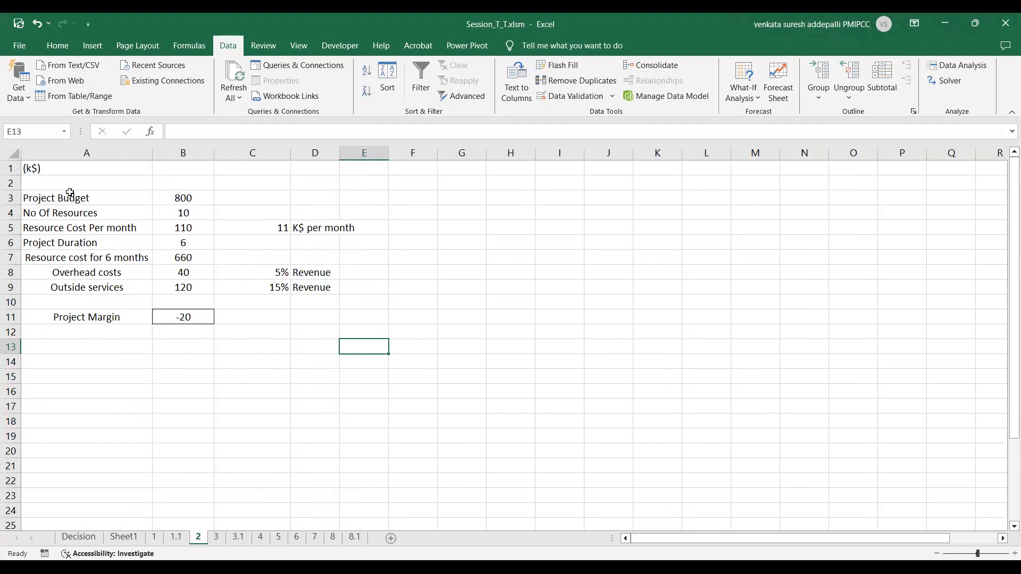
Review the project budget, number of resources, monthly resource cost, duration and six-month resource cost in cells B3 to B7.
left_click(173, 194)
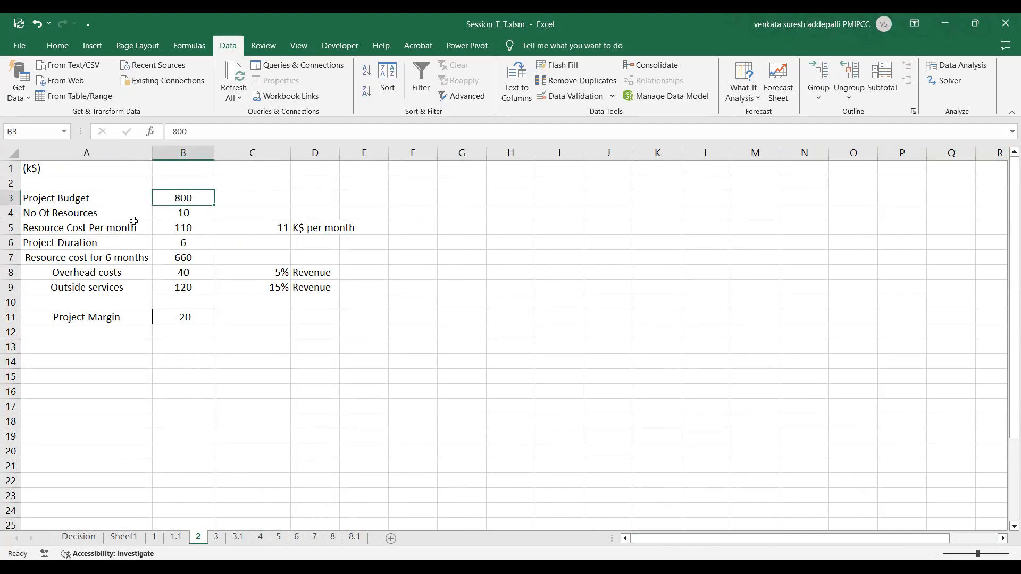
left_click(195, 214)
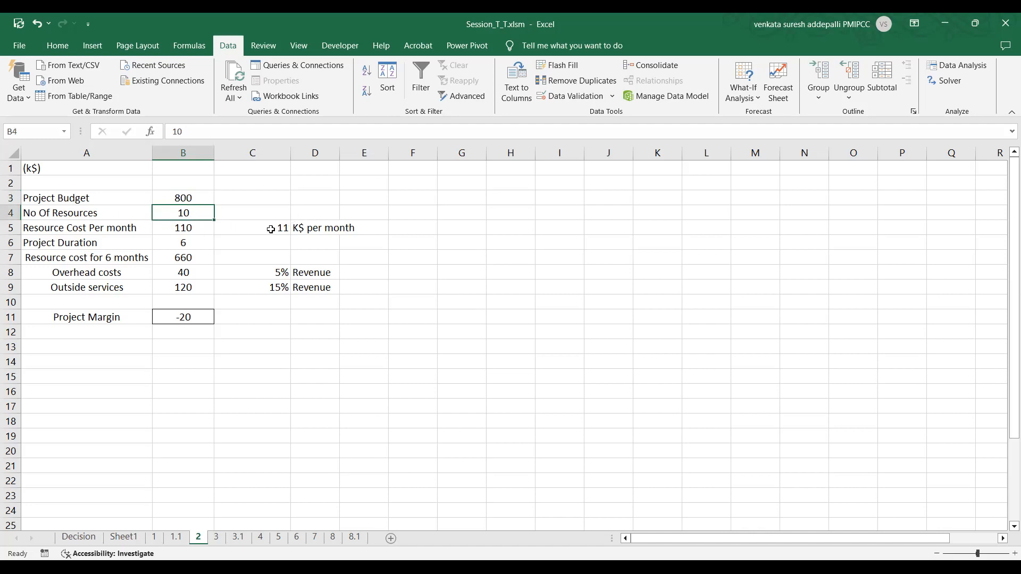
left_click(197, 227)
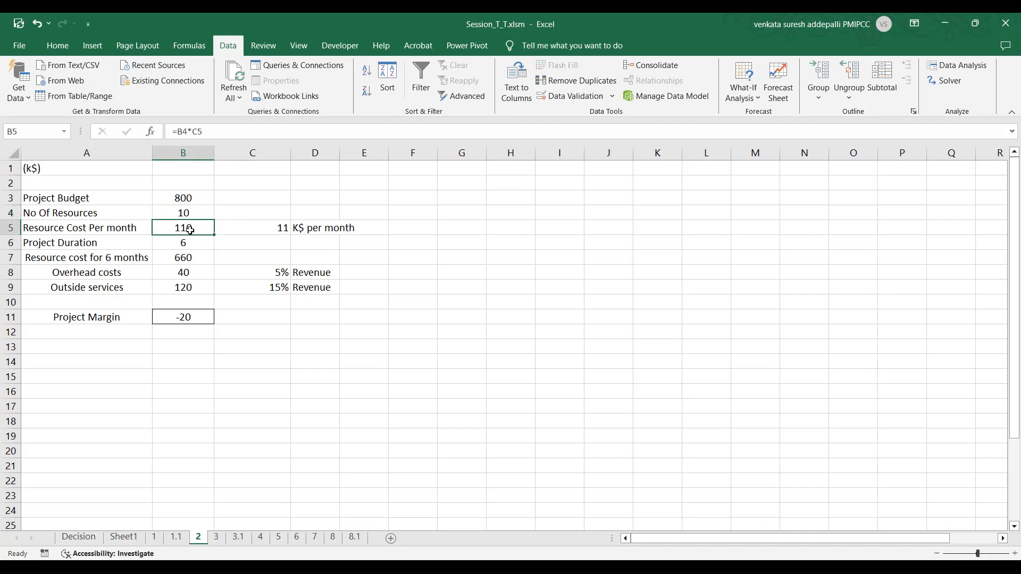
left_click(205, 241)
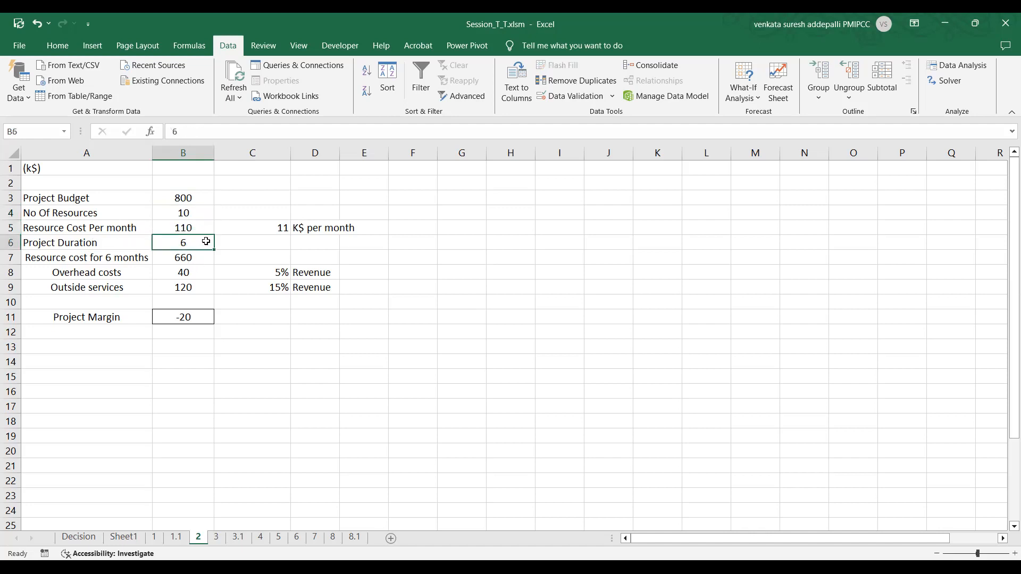
left_click(200, 261)
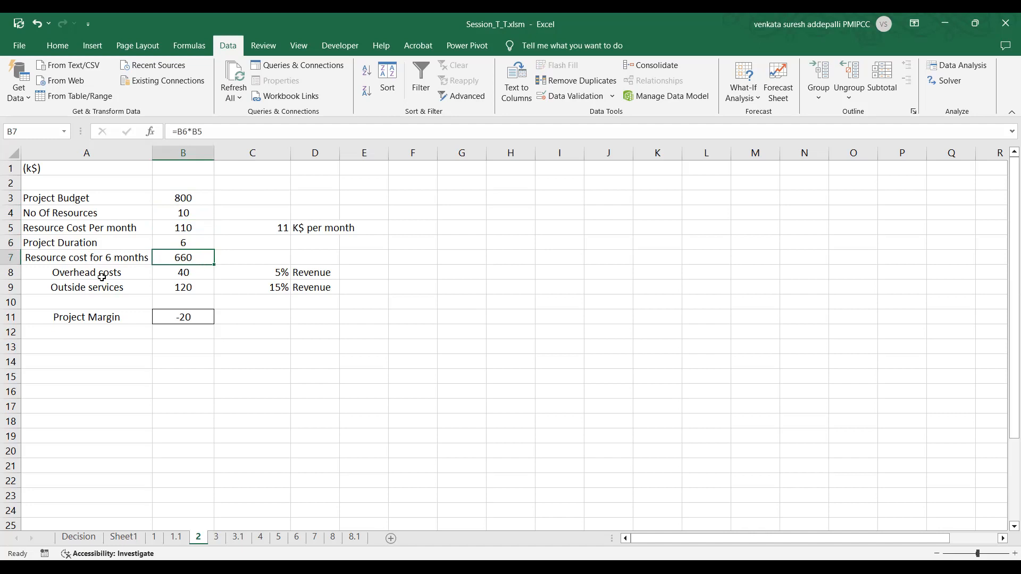
Inspect the overhead and outside services percentages and the formulas behind overhead costs, outside services and project margin.
left_click(278, 274)
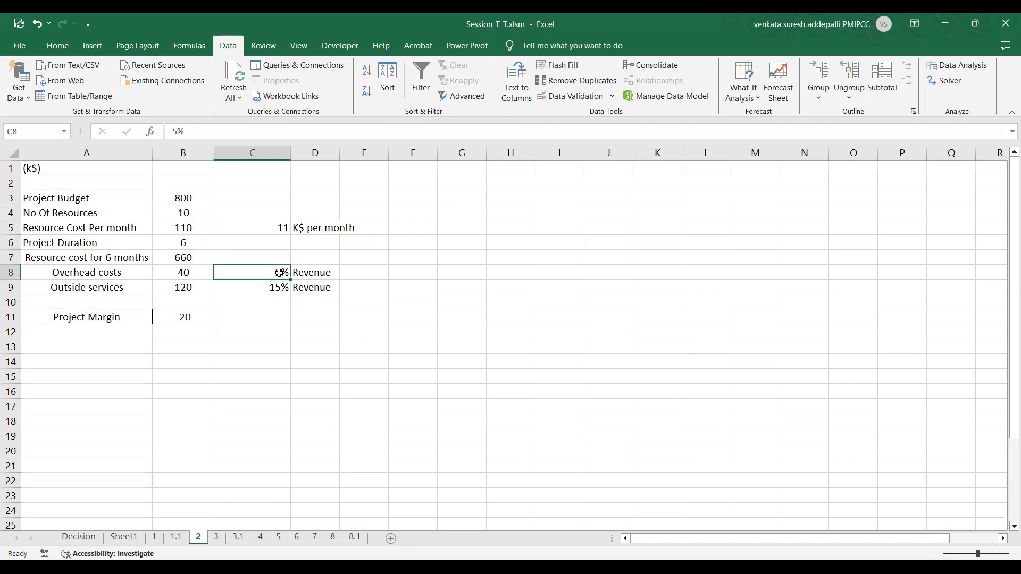
left_click(183, 272)
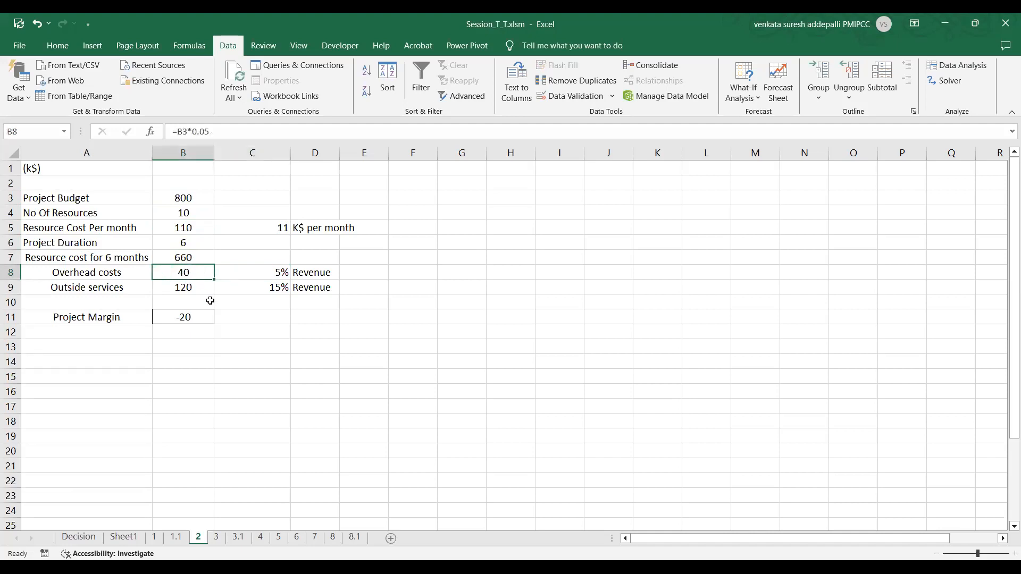
double_click(209, 275)
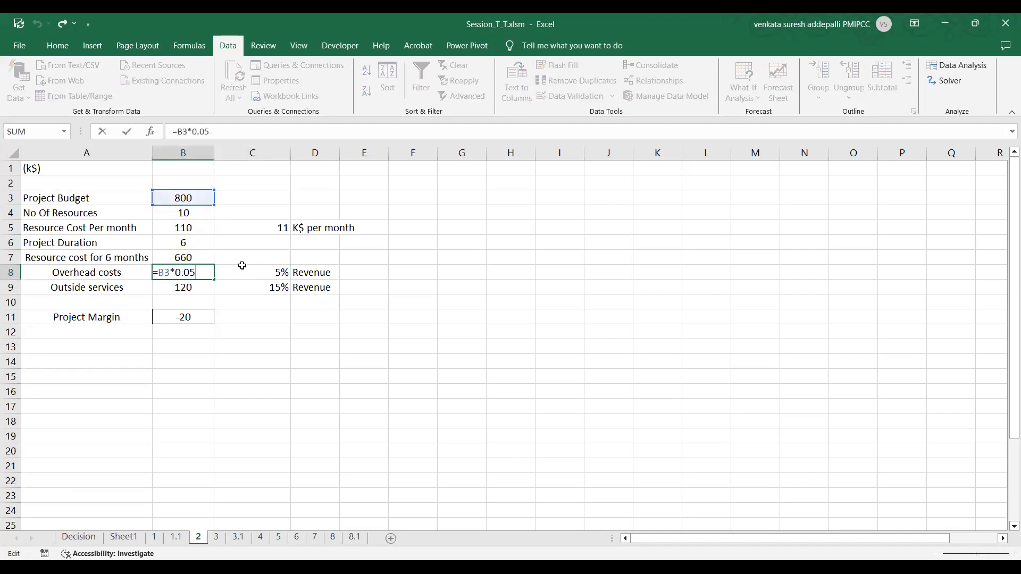
key("ctrl+Return")
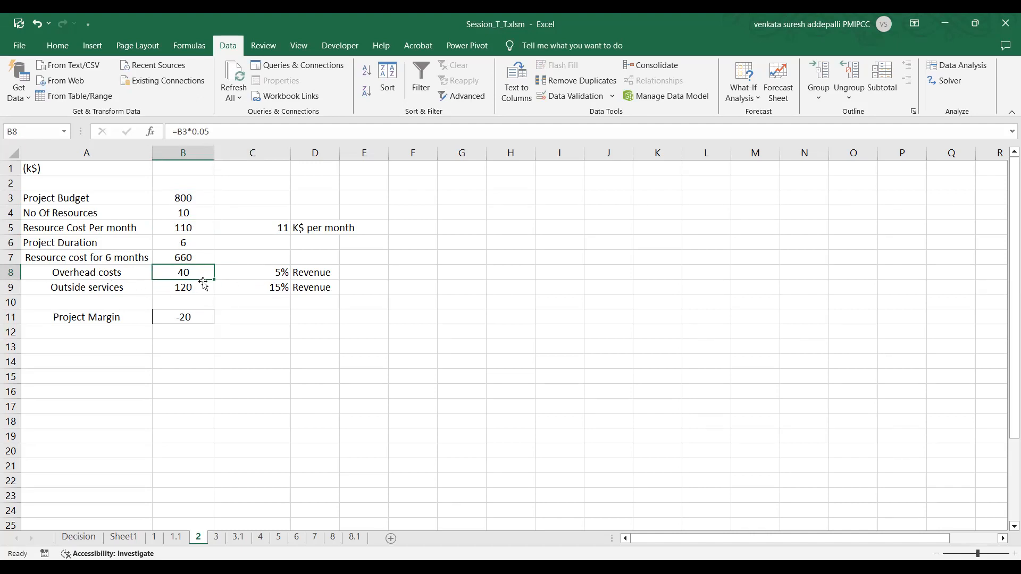
left_click(262, 287)
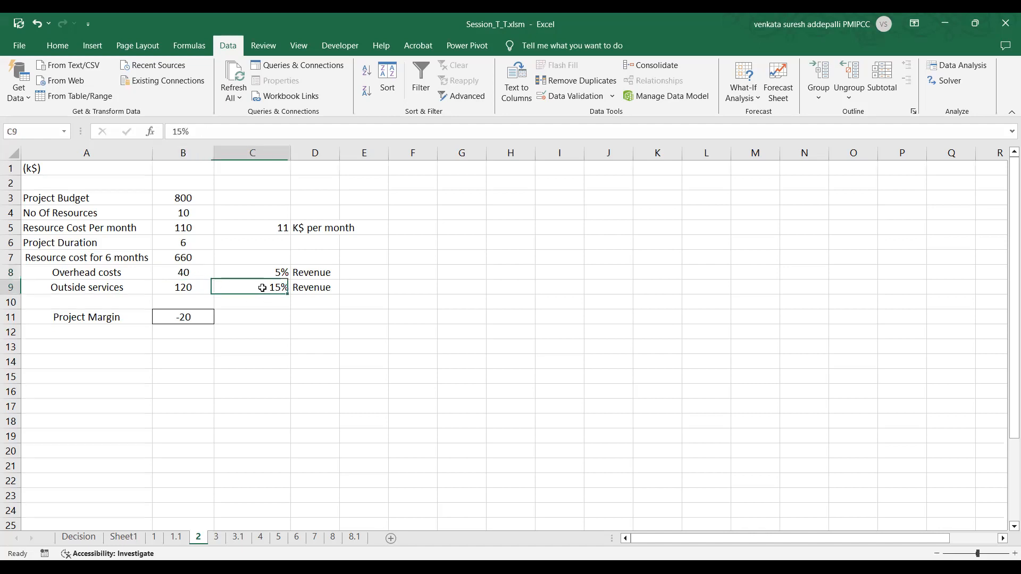
double_click(263, 287)
left_click(200, 274)
left_click(200, 286)
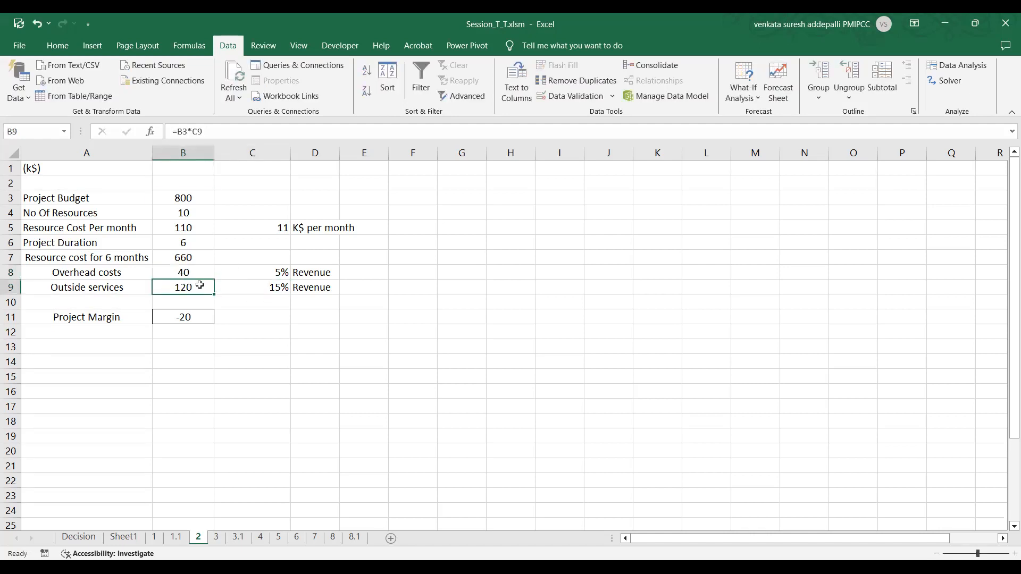
double_click(200, 286)
key("Escape")
double_click(183, 318)
key("Escape")
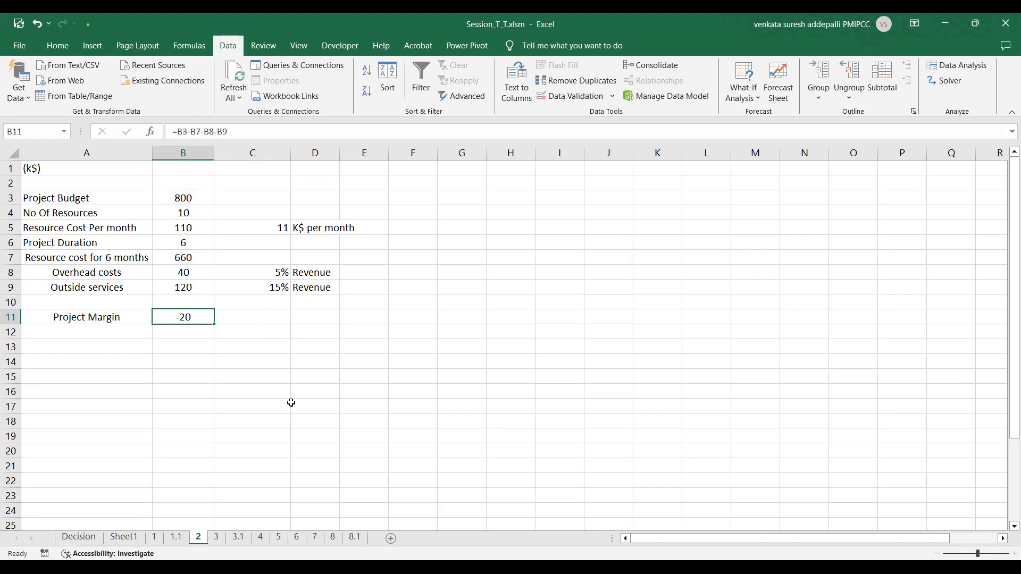
Enter 40 in cell C11 beside the project margin as its target value.
left_click(244, 317)
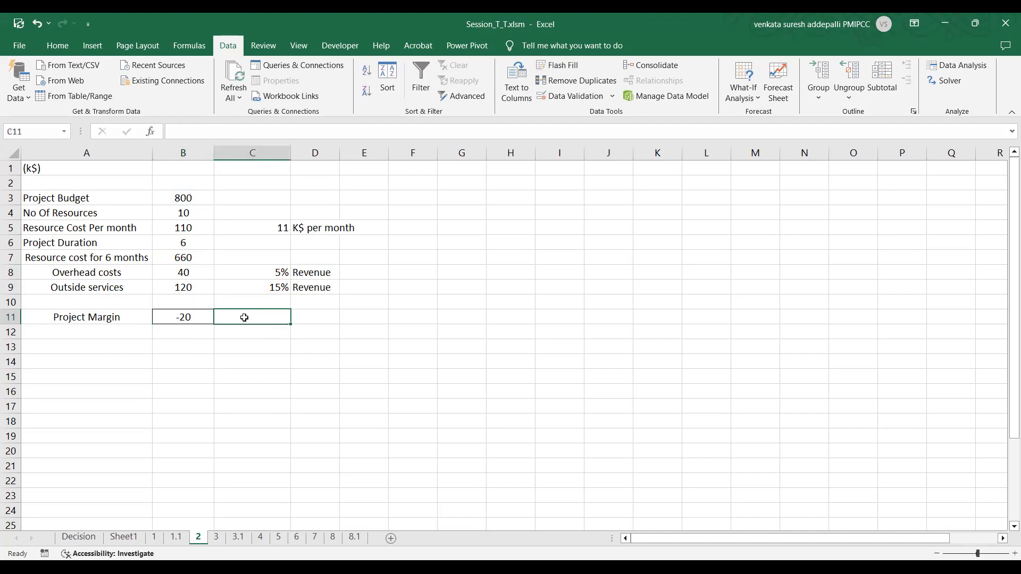
type("40")
key("Return")
left_click(244, 317)
left_click(376, 403)
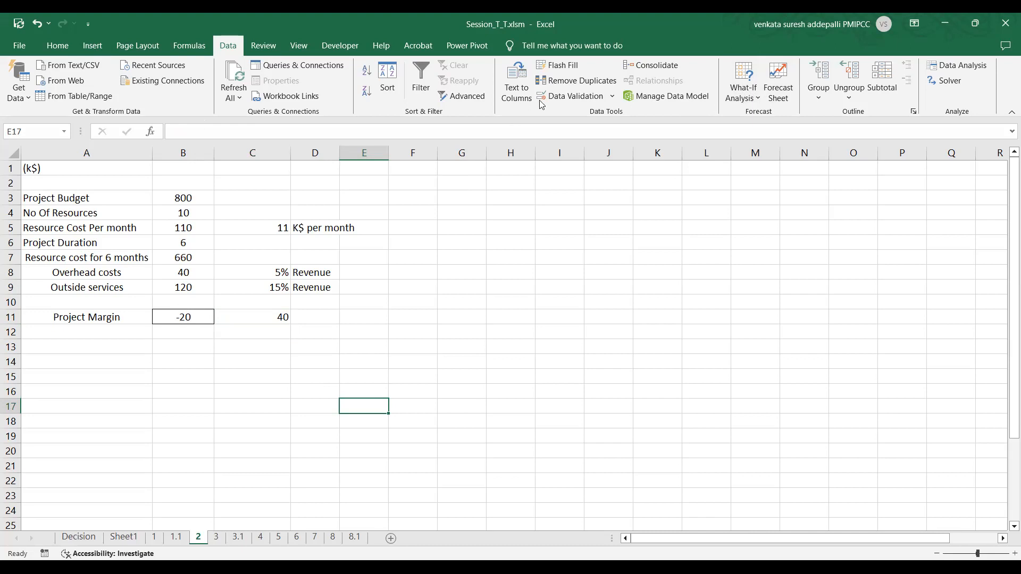
Run Goal Seek to bring the project margin in B11 to 40 by changing C5, and accept the solution.
left_click(743, 83)
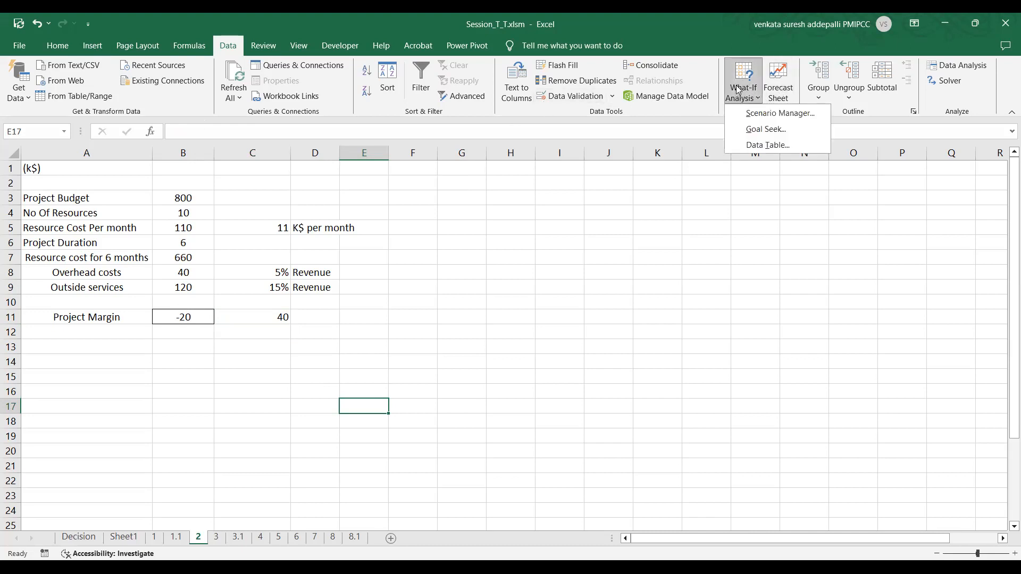
left_click(766, 129)
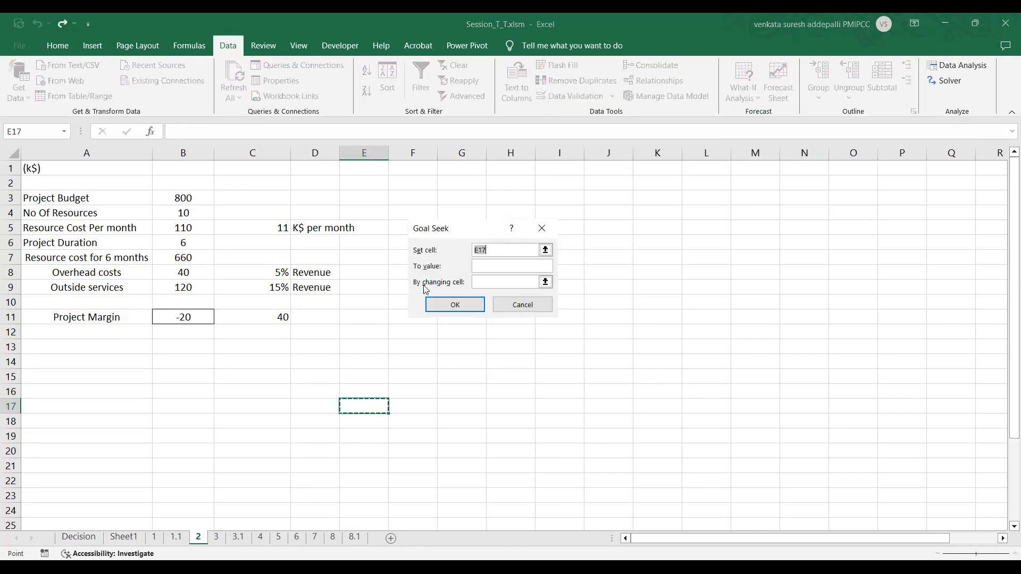
left_click(545, 250)
left_click(183, 317)
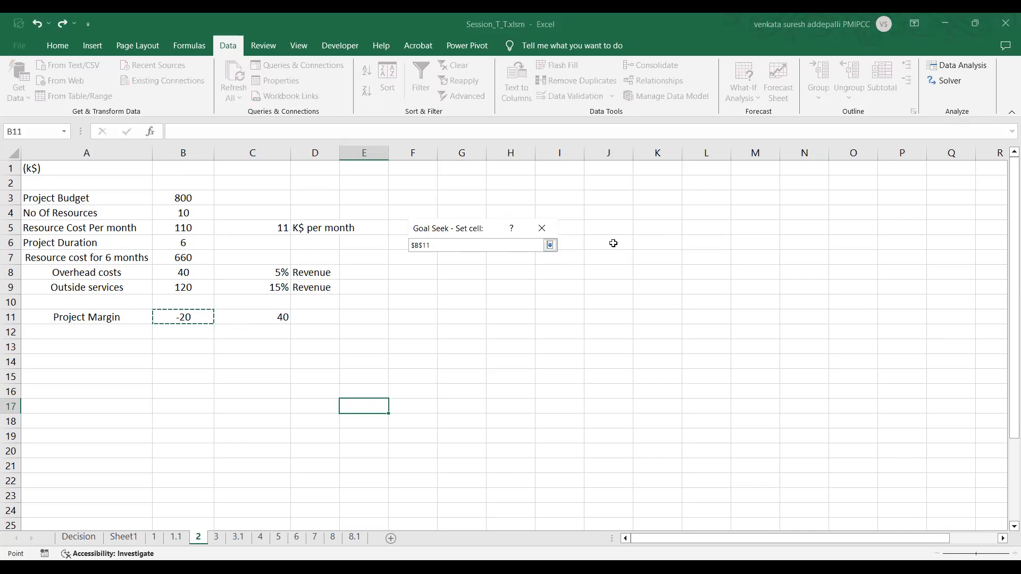
left_click(550, 245)
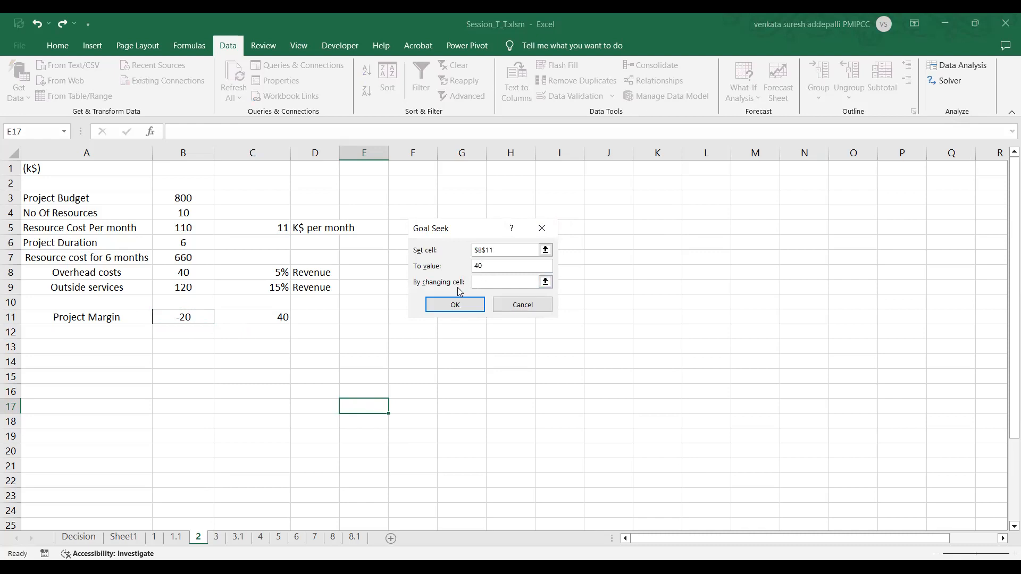
key("Tab")
left_click(545, 282)
left_click(259, 226)
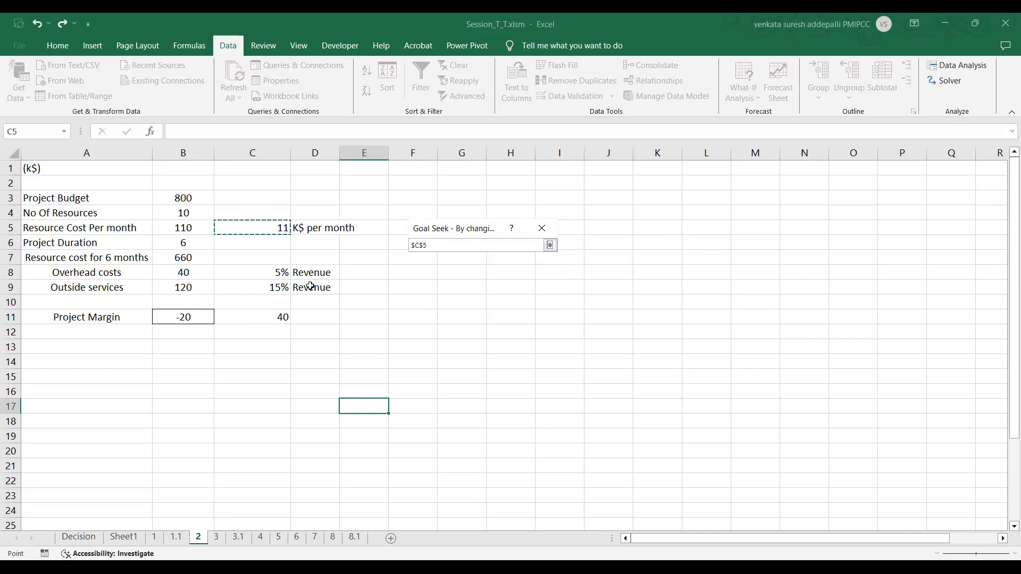
left_click(551, 245)
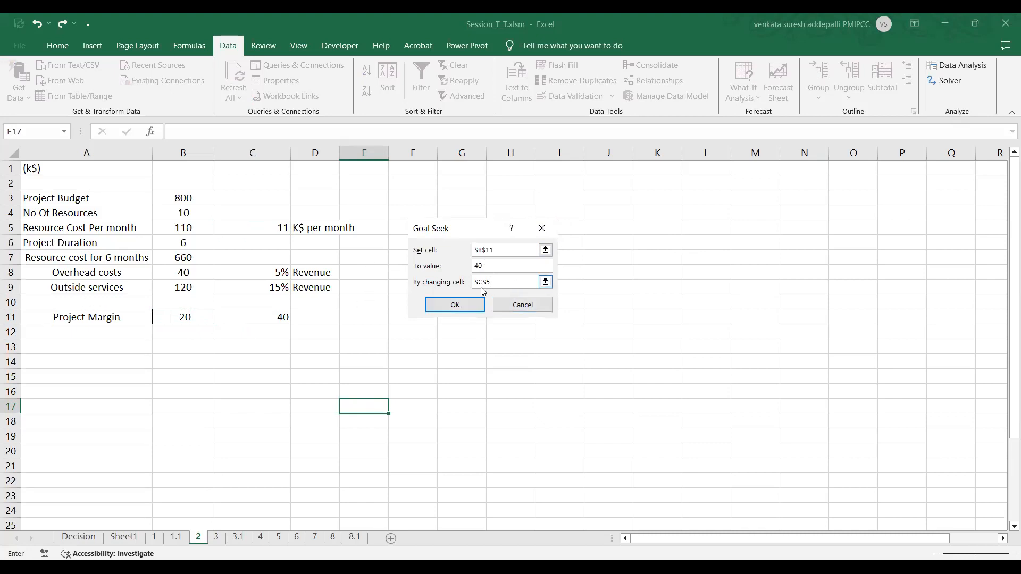
left_click(465, 306)
key("Return")
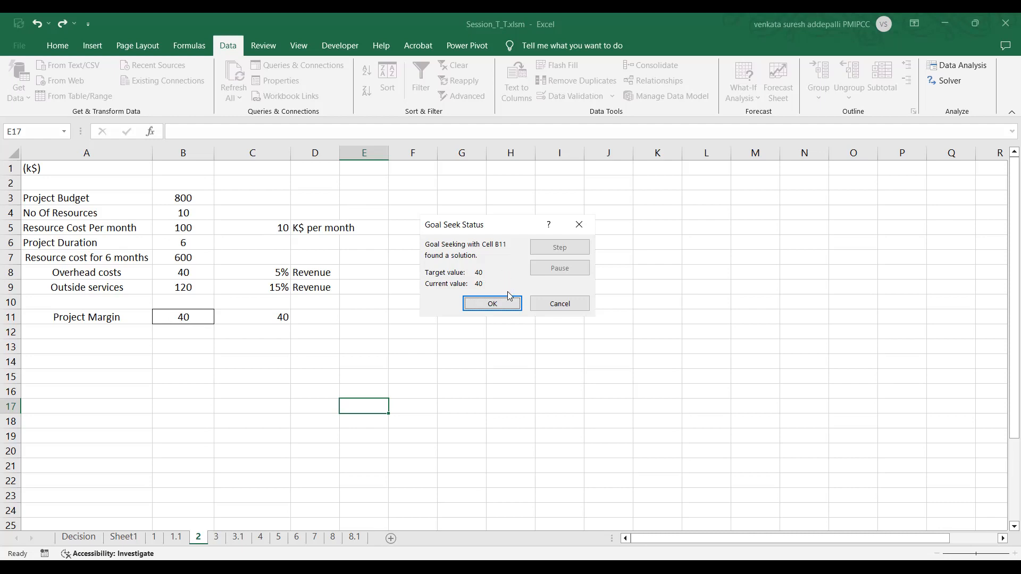
key("Return")
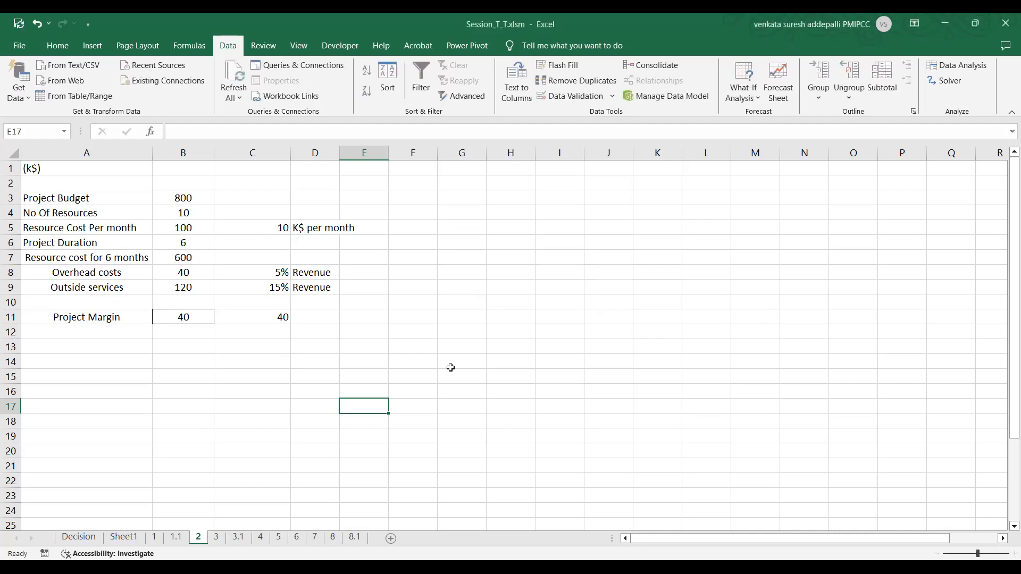
Run Goal Seek to bring the project margin in B11 to 100 by changing the project duration in B6, and accept the solution.
left_click(751, 88)
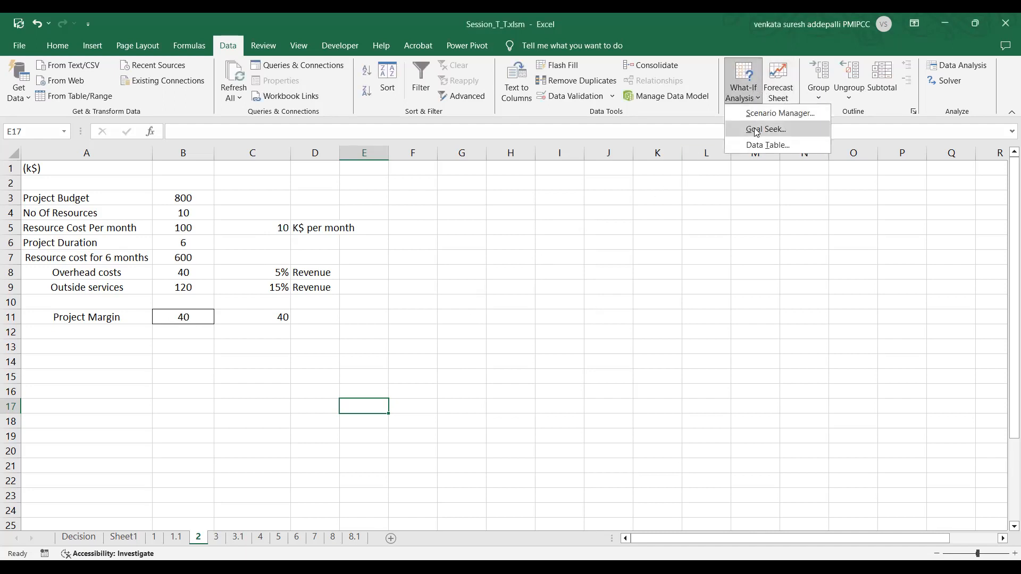
left_click(755, 129)
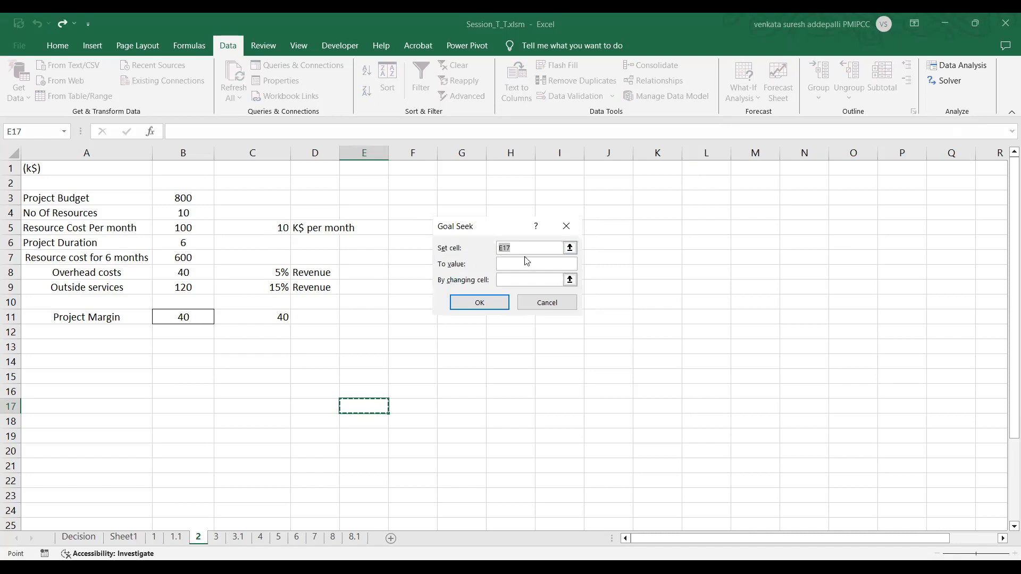
left_click(180, 314)
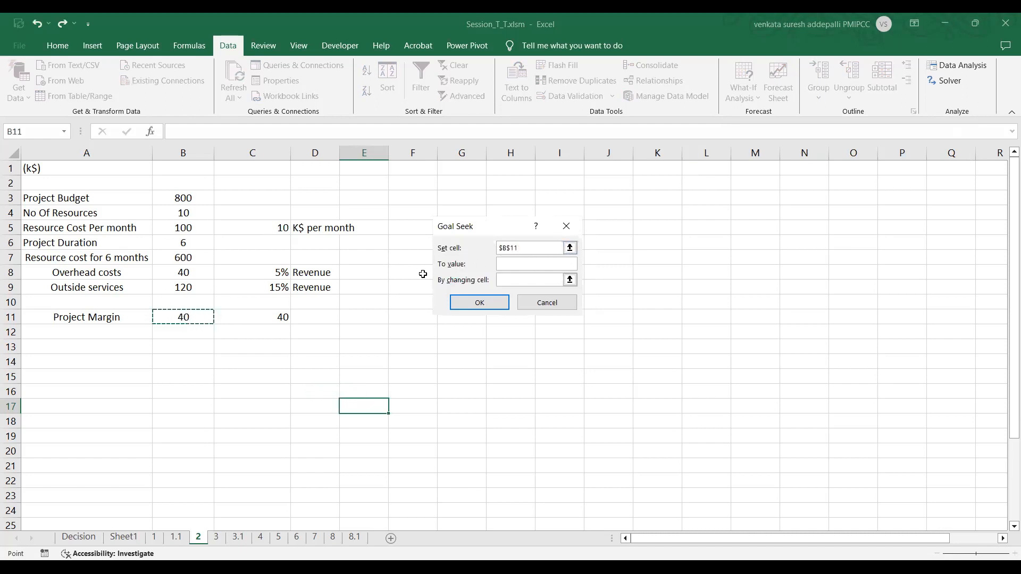
left_click(535, 264)
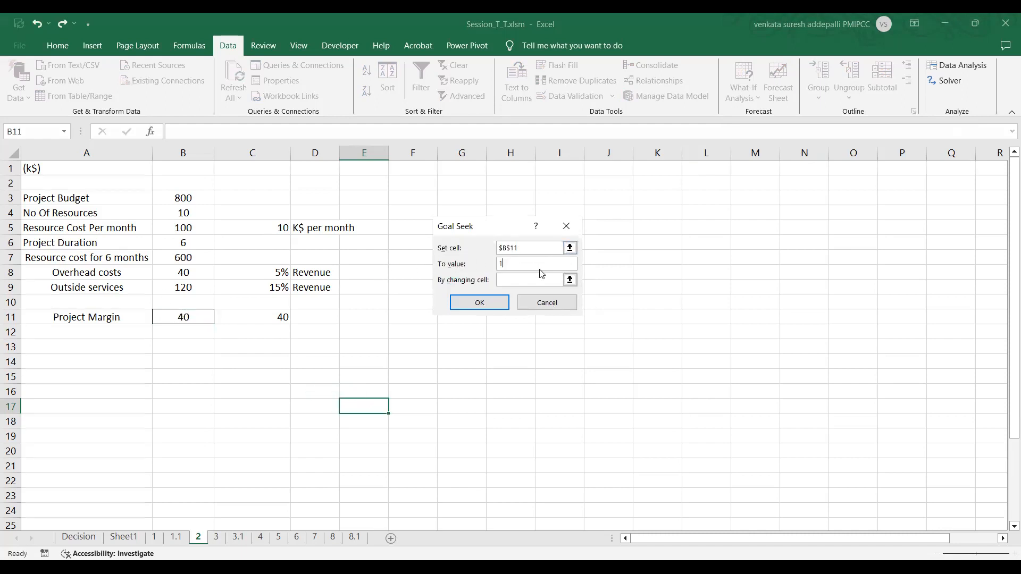
left_click(569, 282)
left_click(569, 281)
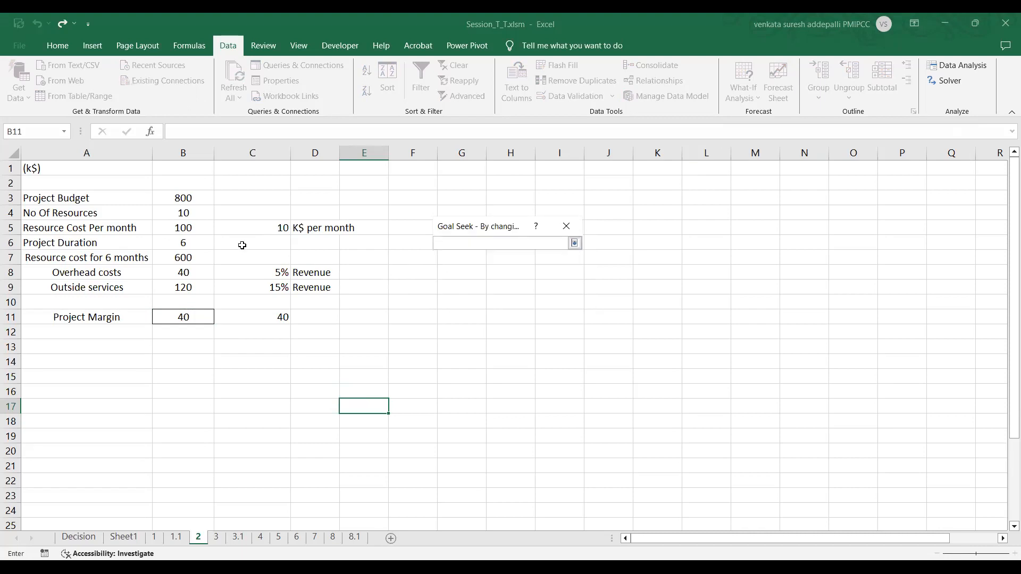
left_click(183, 243)
left_click(573, 243)
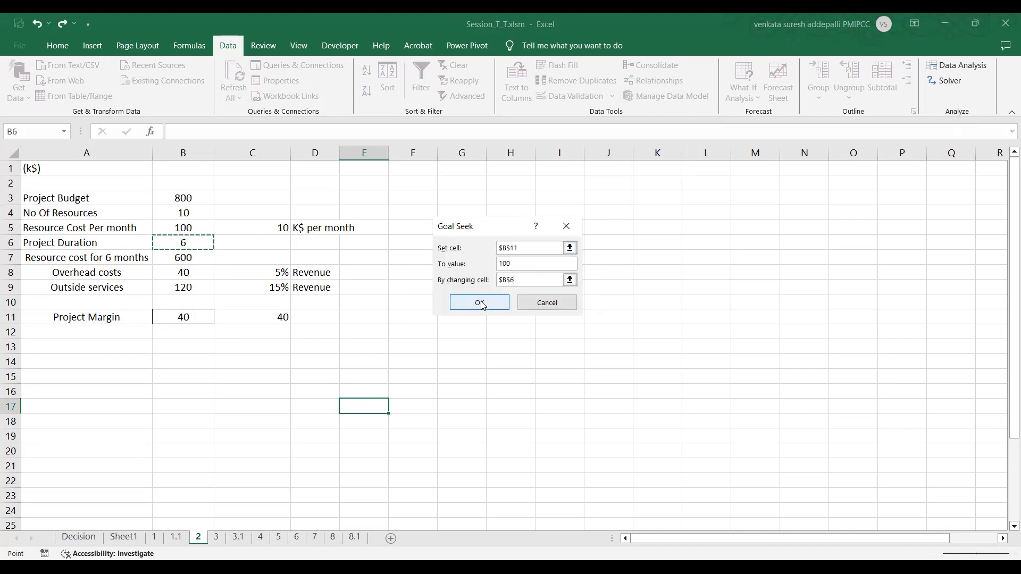
left_click(481, 304)
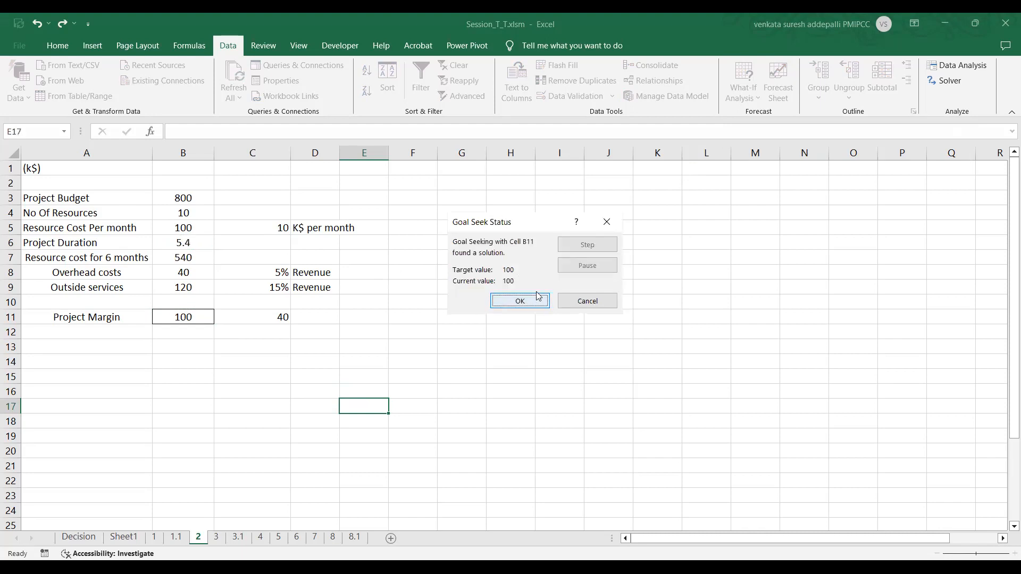
left_click(521, 302)
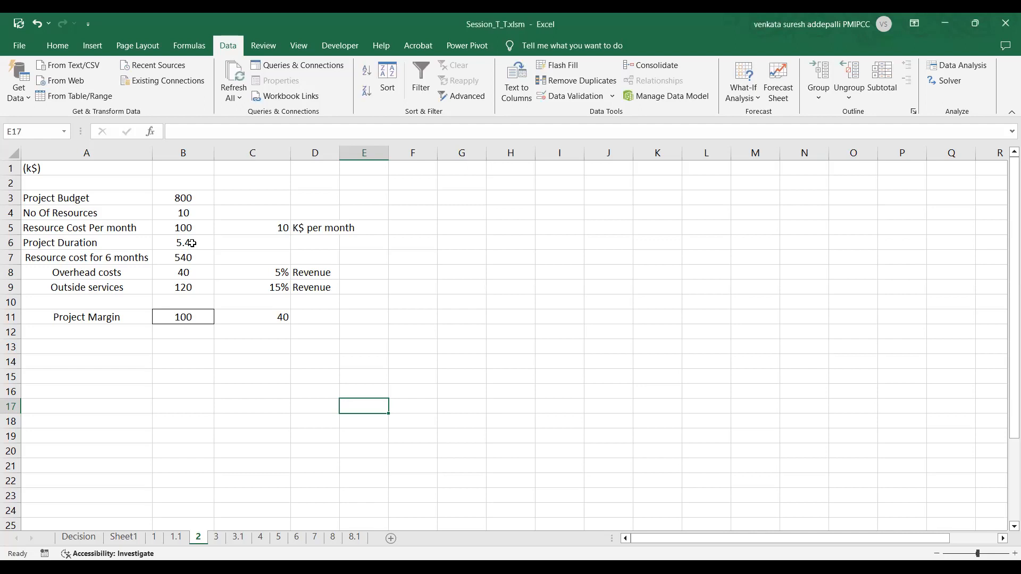
left_click(192, 243)
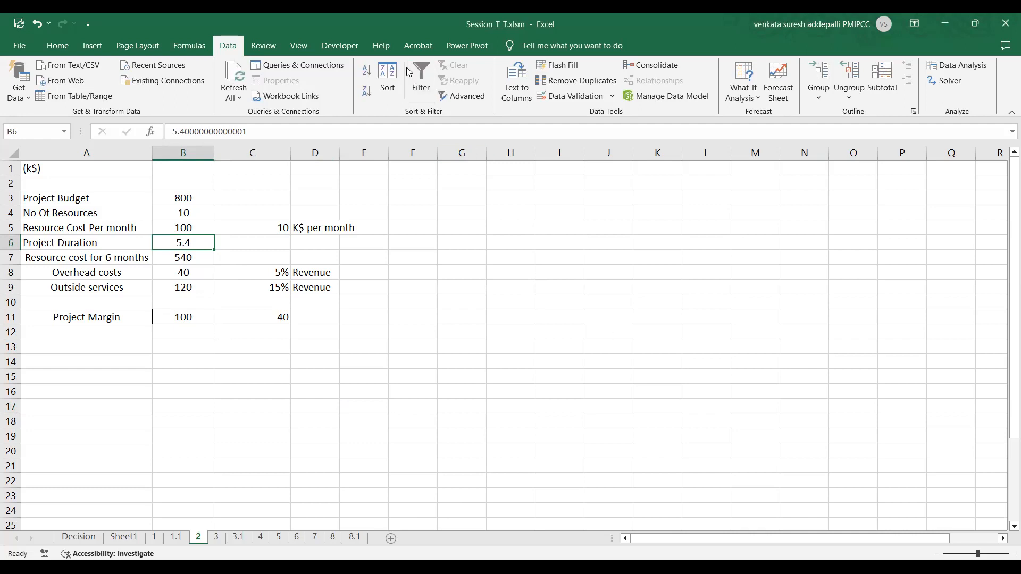
key("alt+Tab")
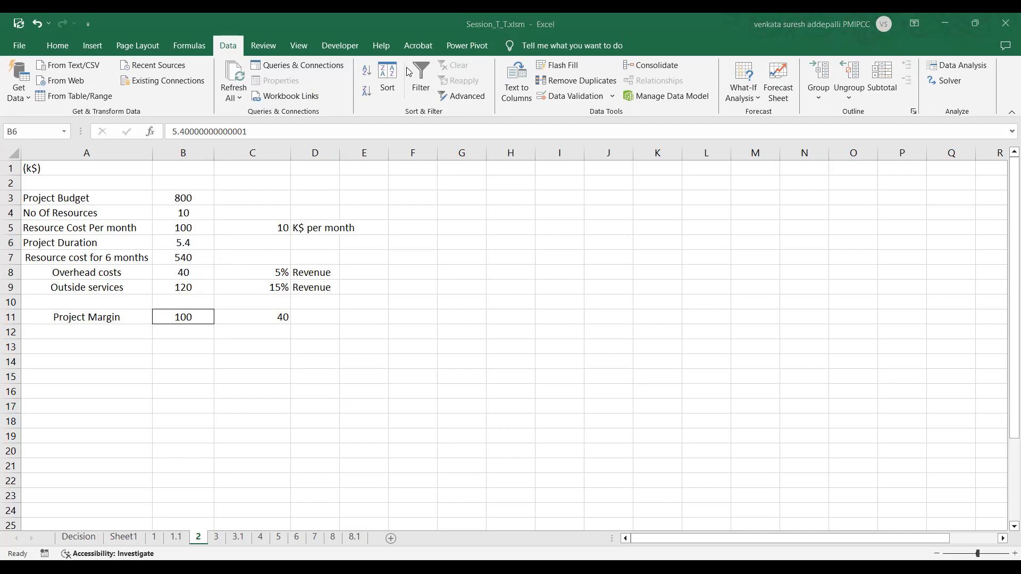
left_click(577, 271)
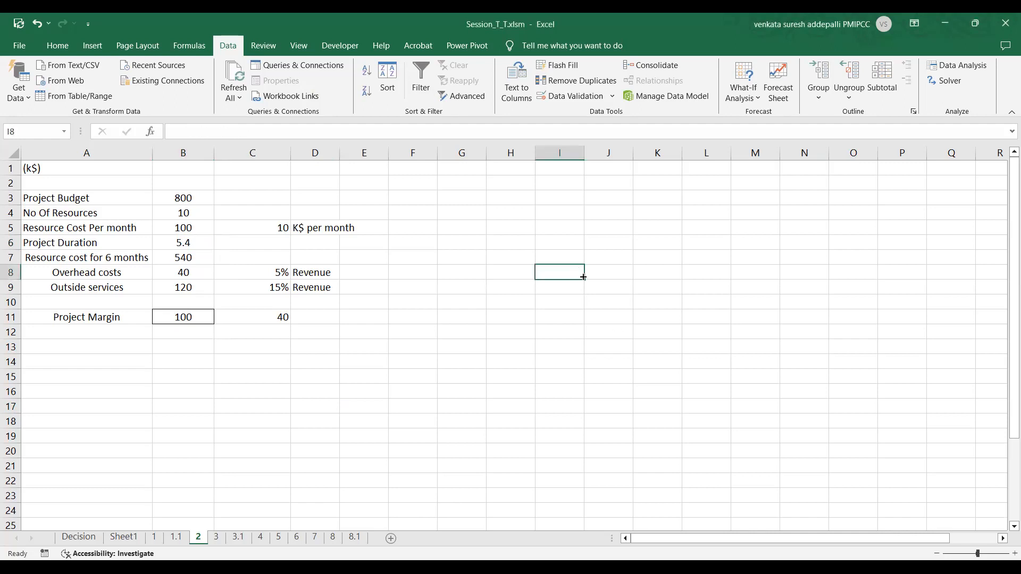
Enter a formula in cell H11 that references the project margin in B11.
left_click(508, 316)
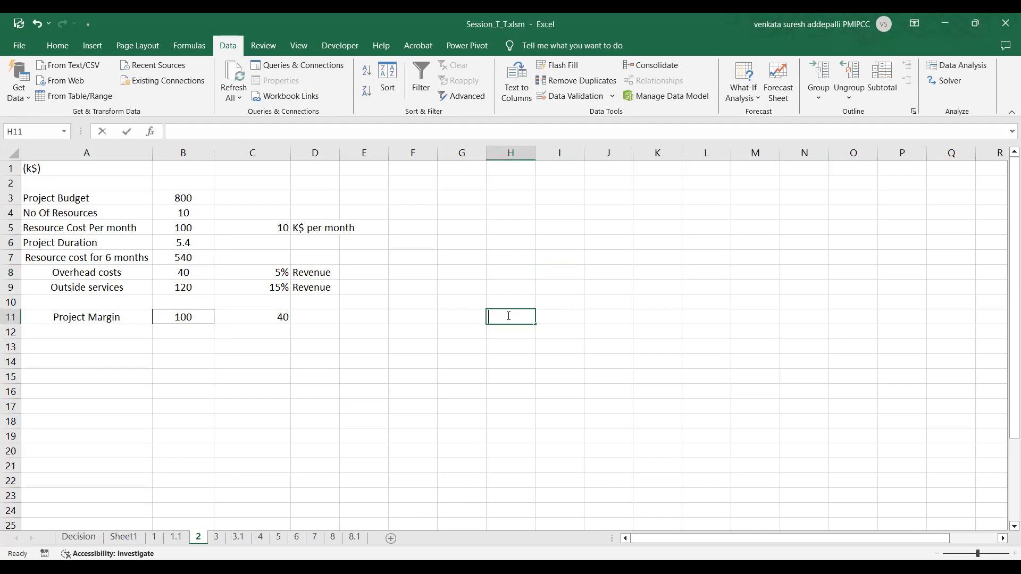
type("=")
left_click(191, 317)
left_click(659, 403)
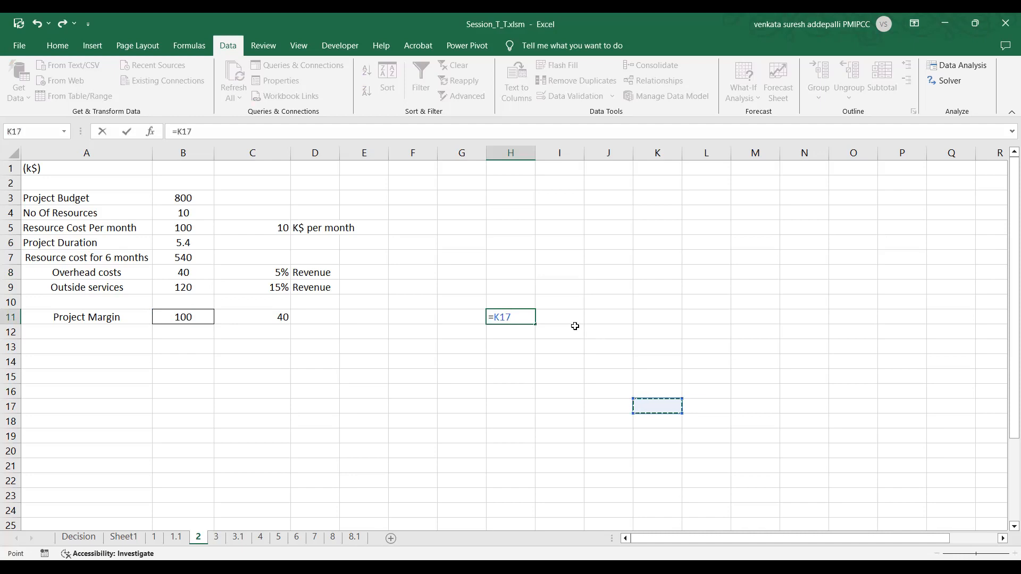
key("Escape")
type("=")
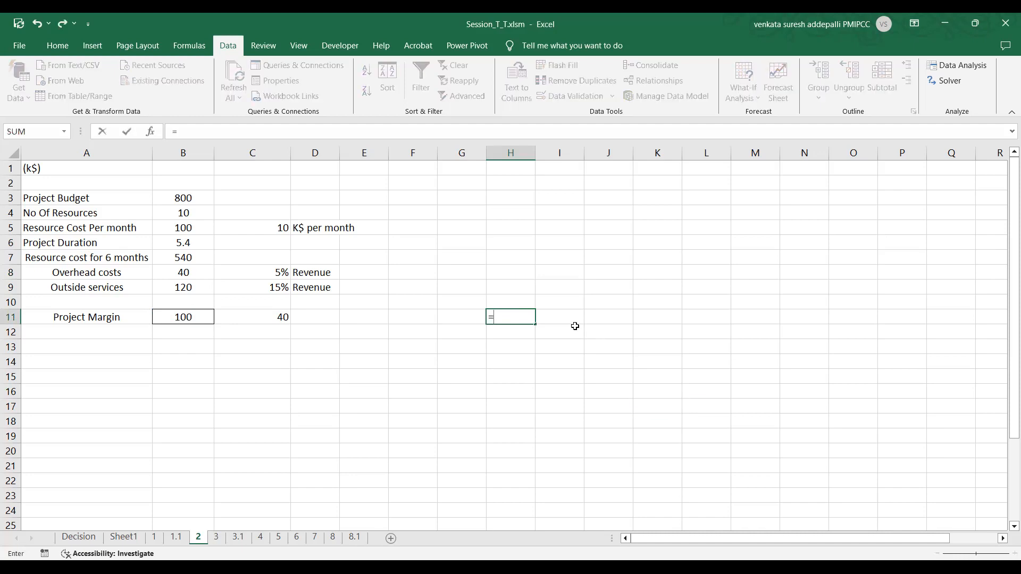
left_click(200, 321)
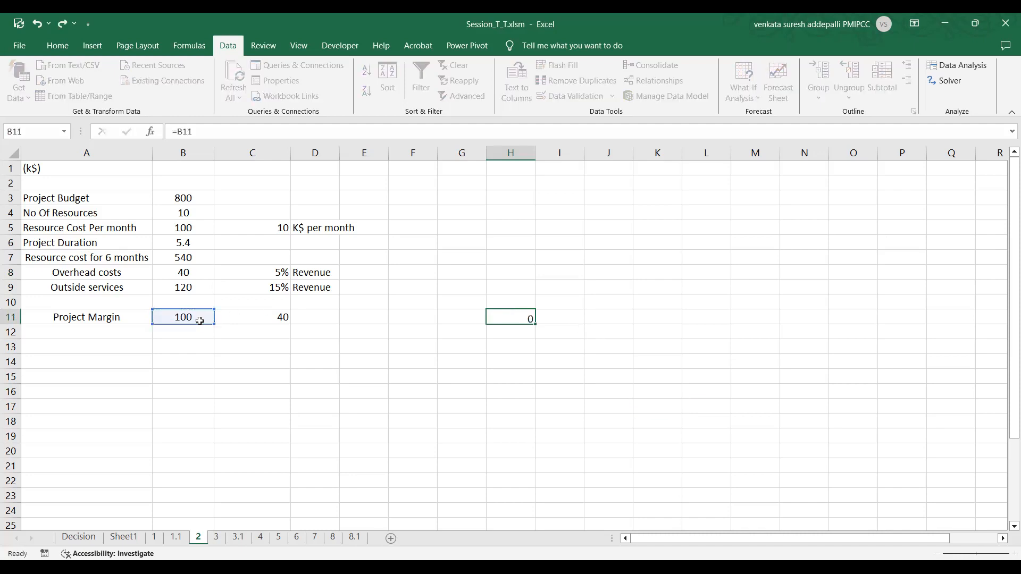
key("Return")
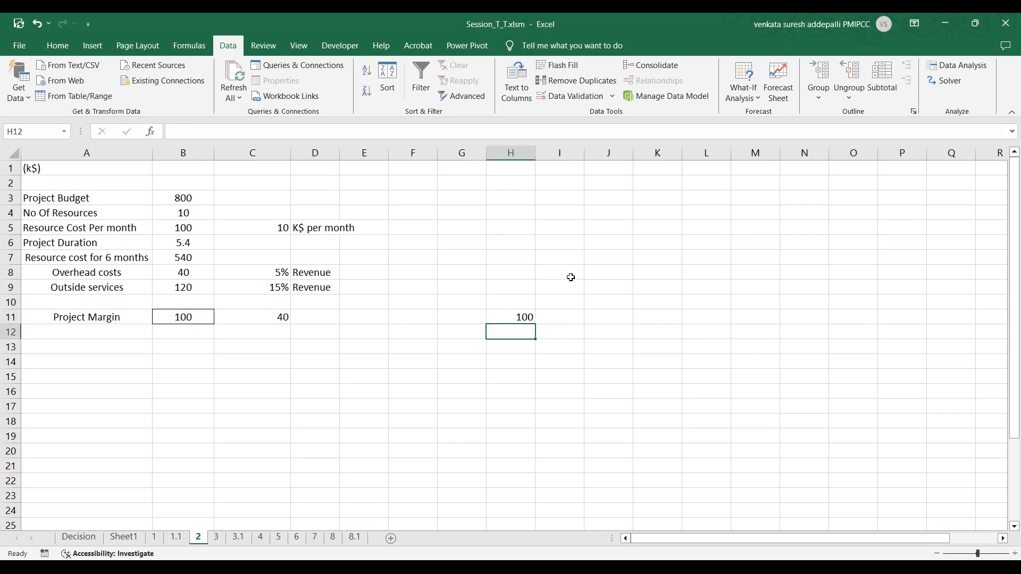
Set the project duration in B6 to 6 and the K$ per month rate in C5 to 11.
left_click(272, 226)
left_click(183, 238)
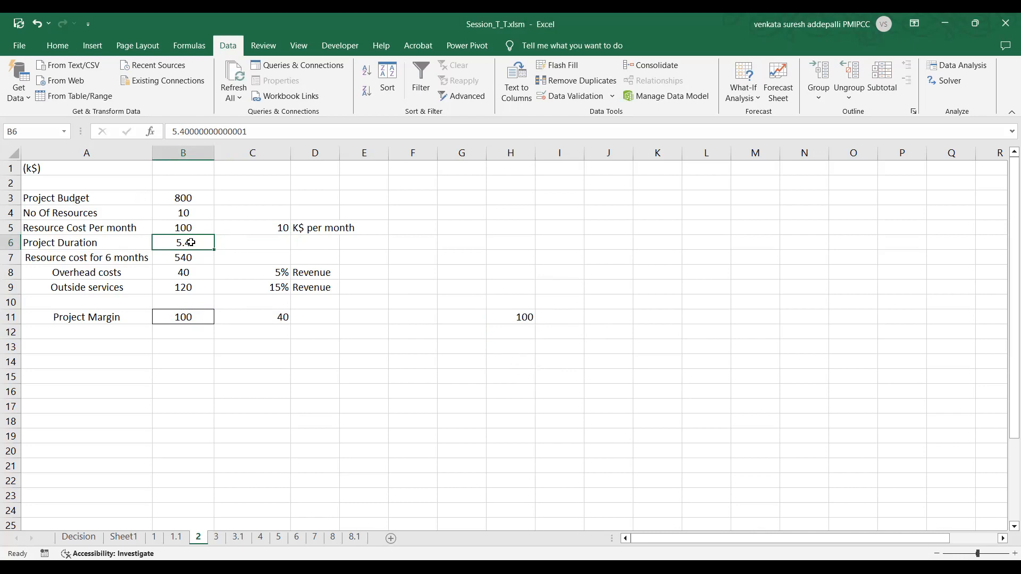
type("6")
key("Return")
key("Up")
key("Up")
key("Right")
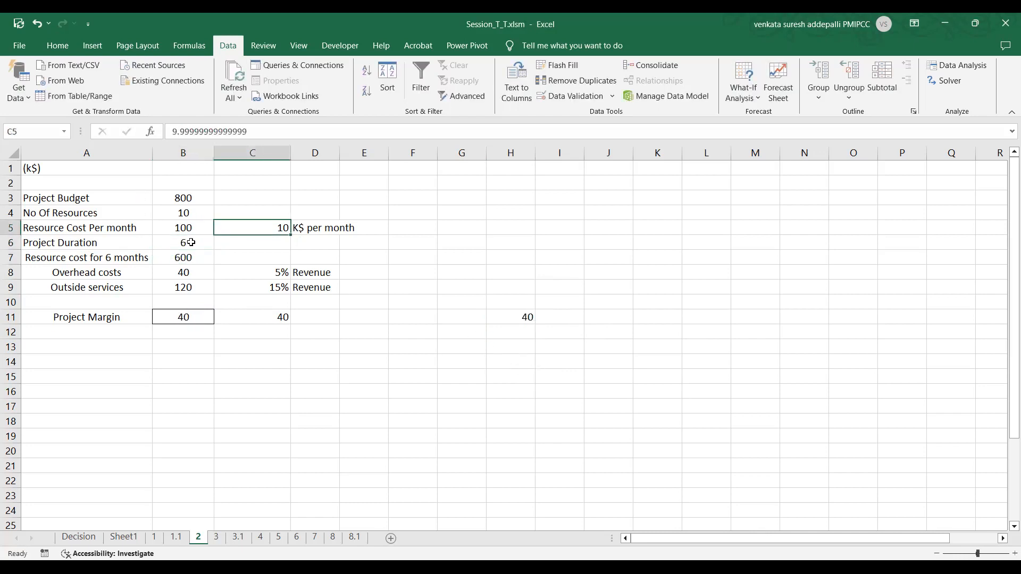
type("11")
key("Return")
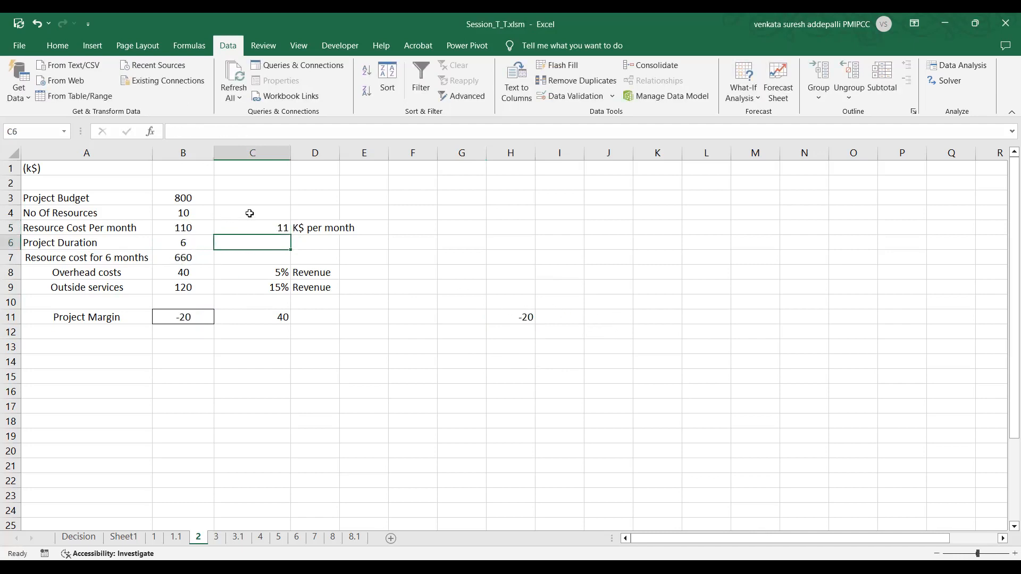
Enter the monthly resource cost values 9, 10, 11, 12 and 13 across cells I11 to M11.
left_click(571, 314)
type("9")
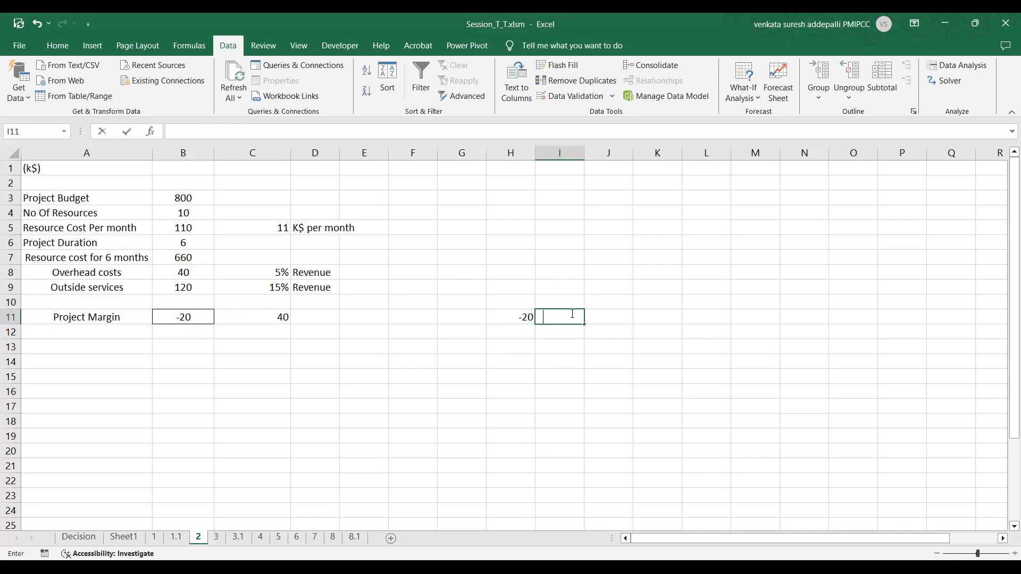
key("Right")
type("10")
key("Right")
type("11")
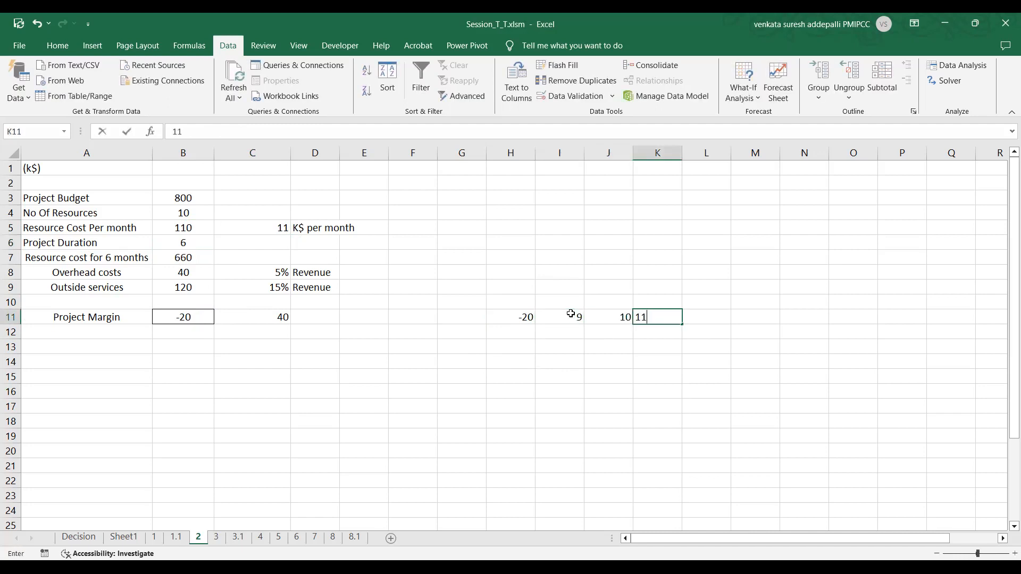
key("Right")
type("12")
key("Right")
type("13")
key("Return")
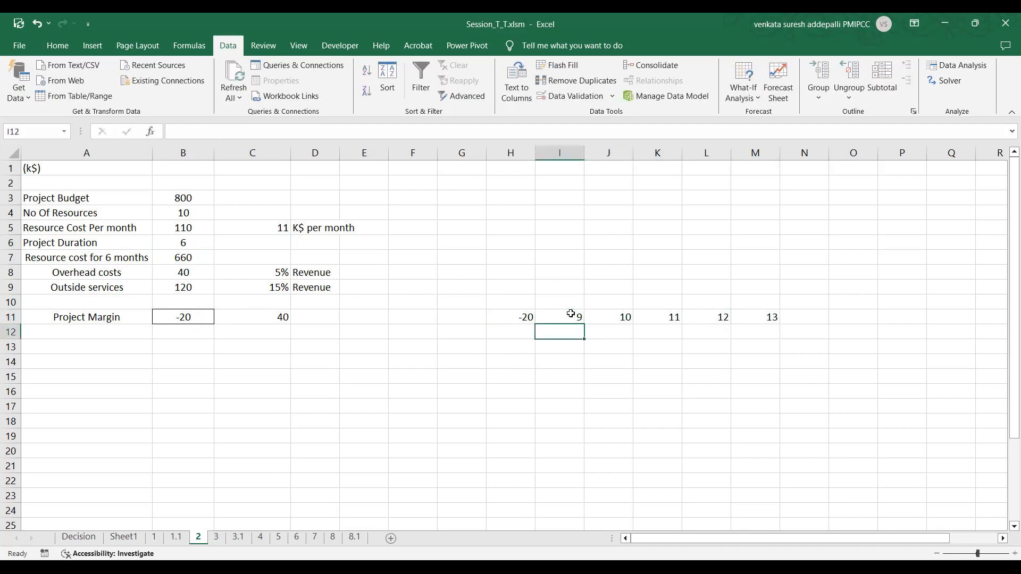
Fill cells H12 to H18 with the project duration values 3 through 9 in ascending order.
key("Left")
key("Down")
key("Down")
key("Down")
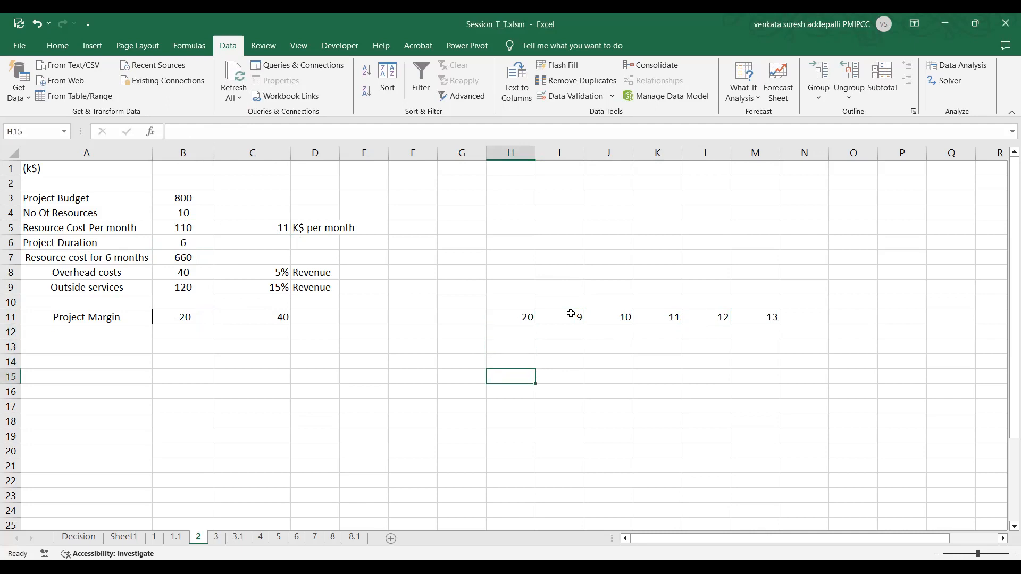
type("6")
key("Up")
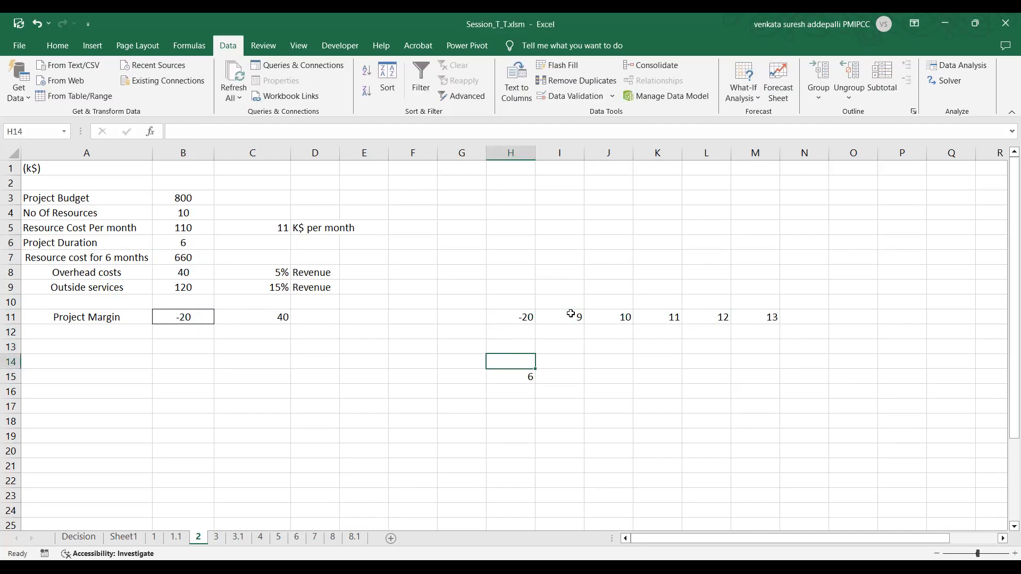
type("5")
key("Up")
key("Up")
key("Down")
type("4")
key("Up")
type("3")
key("Down")
key("Down")
key("Down")
key("Down")
type("7")
key("Down")
type("8")
key("Down")
type("9")
key("Down")
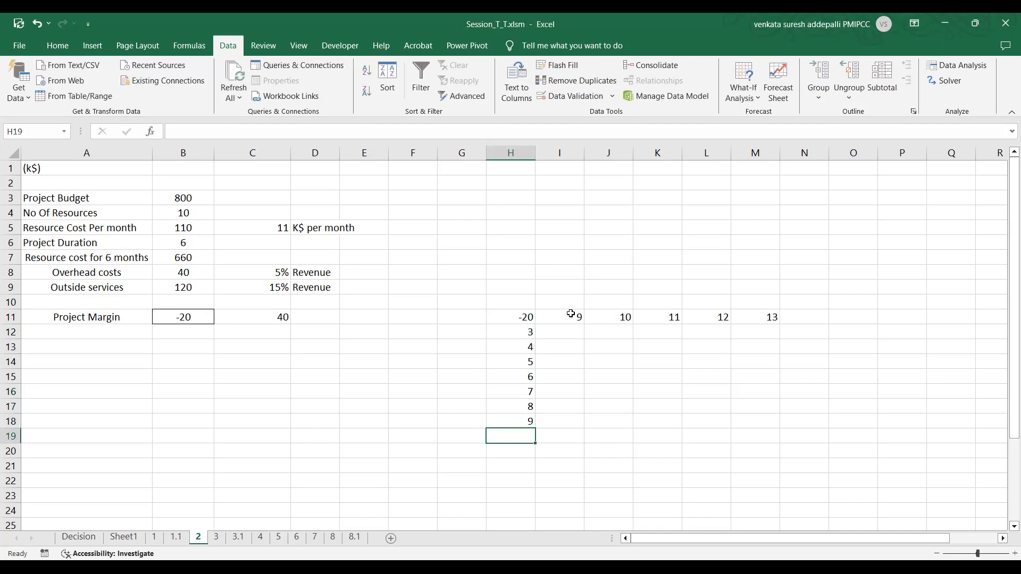
Create a What-If Data Table over H11:M18 with C5 as the row input cell and B6 as the column input cell.
left_click_drag(509, 318, 745, 412)
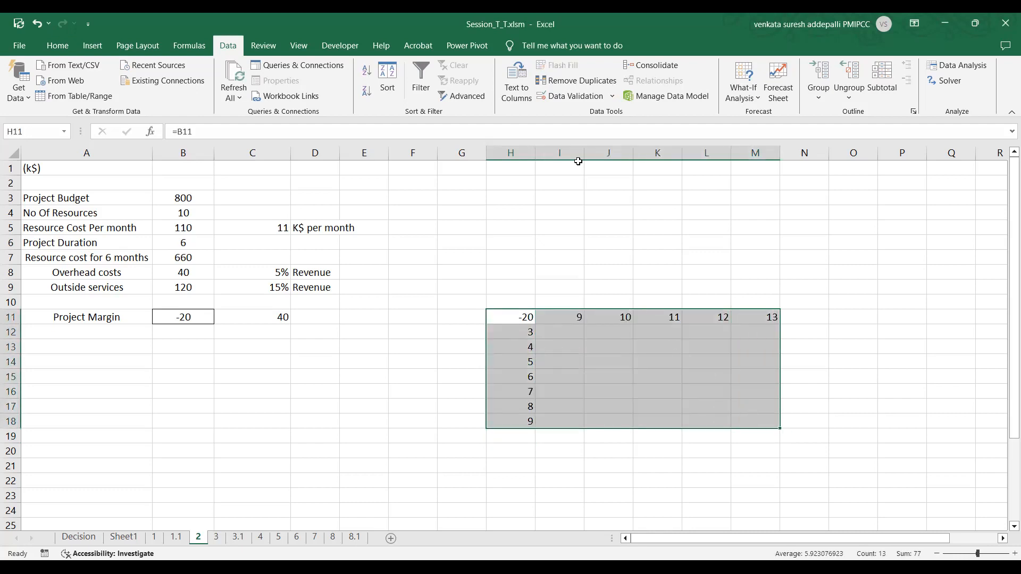
left_click(746, 93)
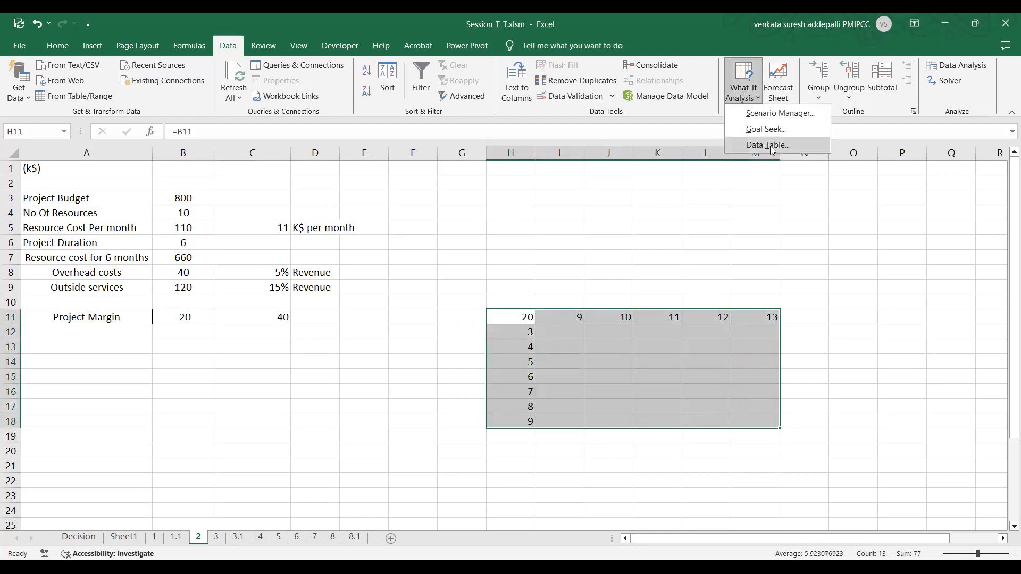
left_click(770, 146)
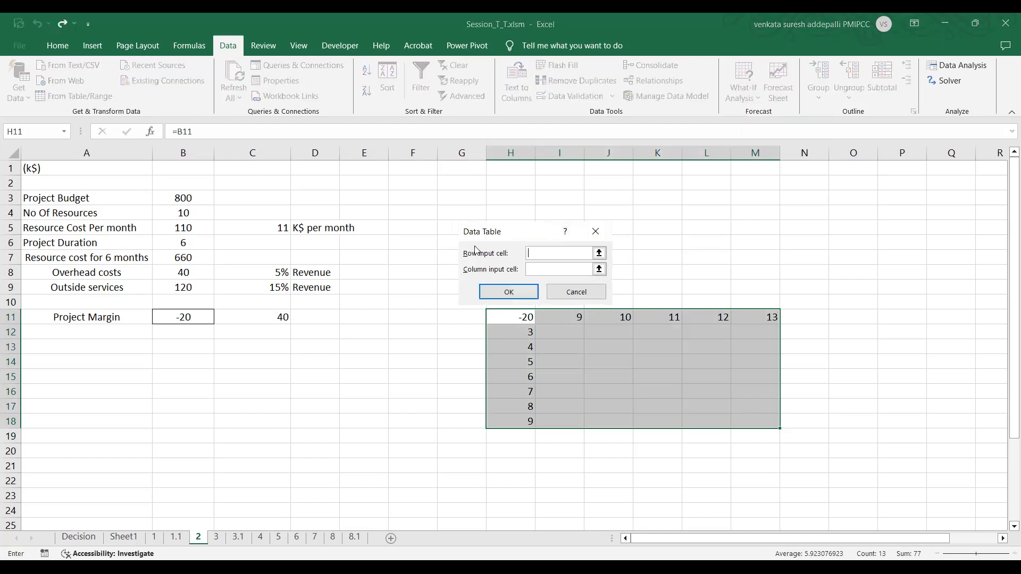
left_click(548, 270)
left_click(599, 253)
left_click(254, 228)
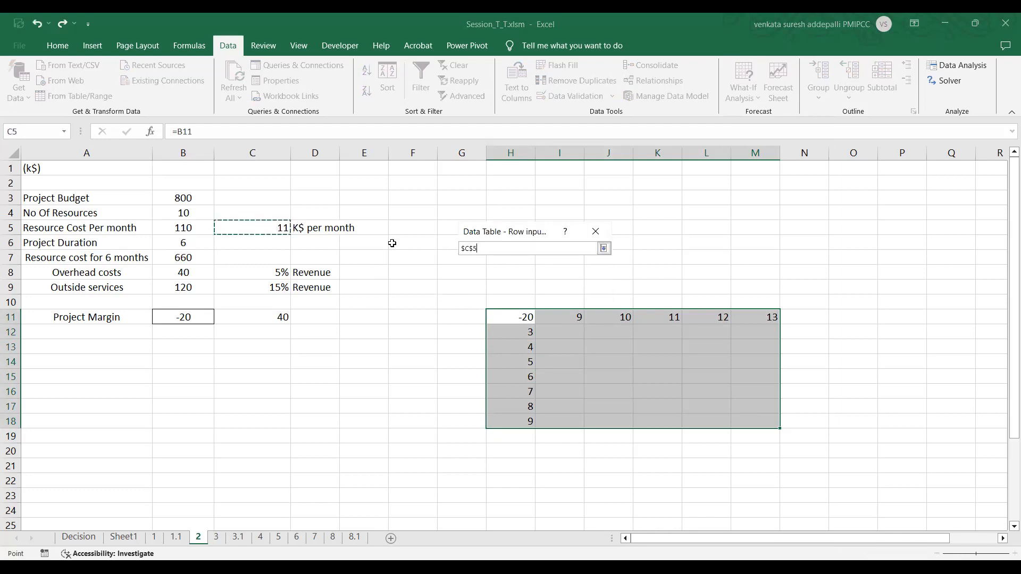
left_click(604, 248)
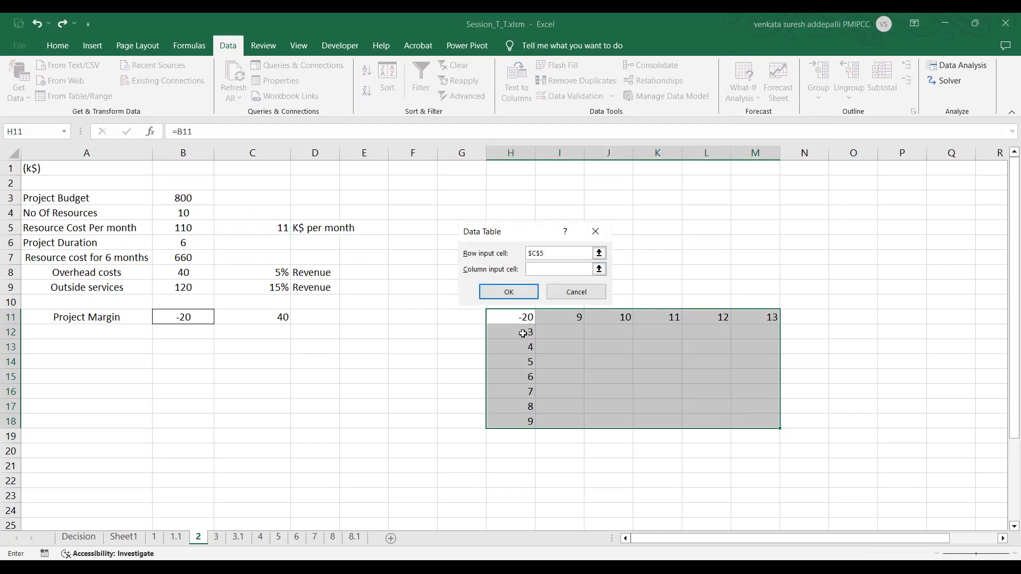
left_click(599, 269)
left_click(178, 242)
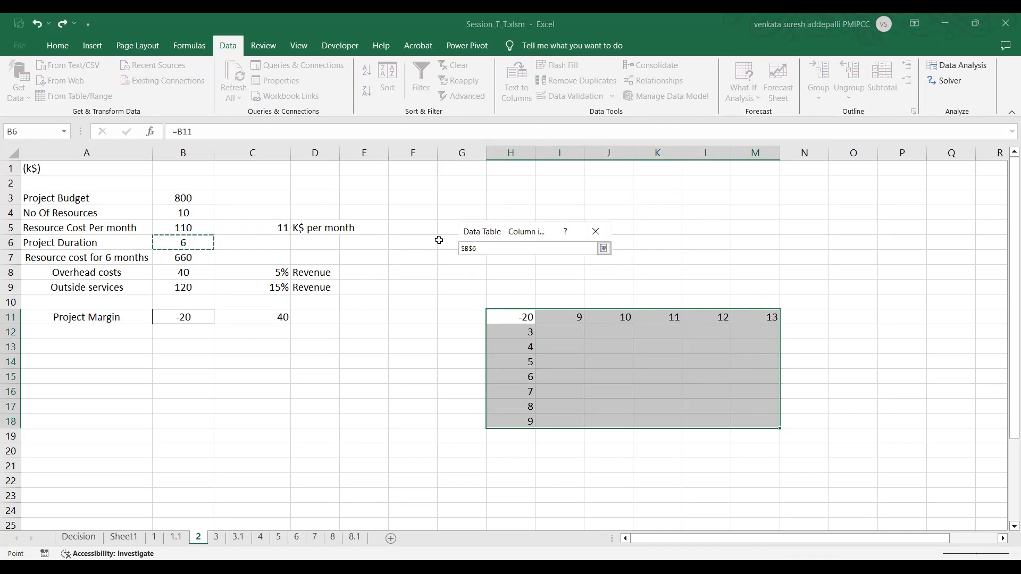
left_click(605, 248)
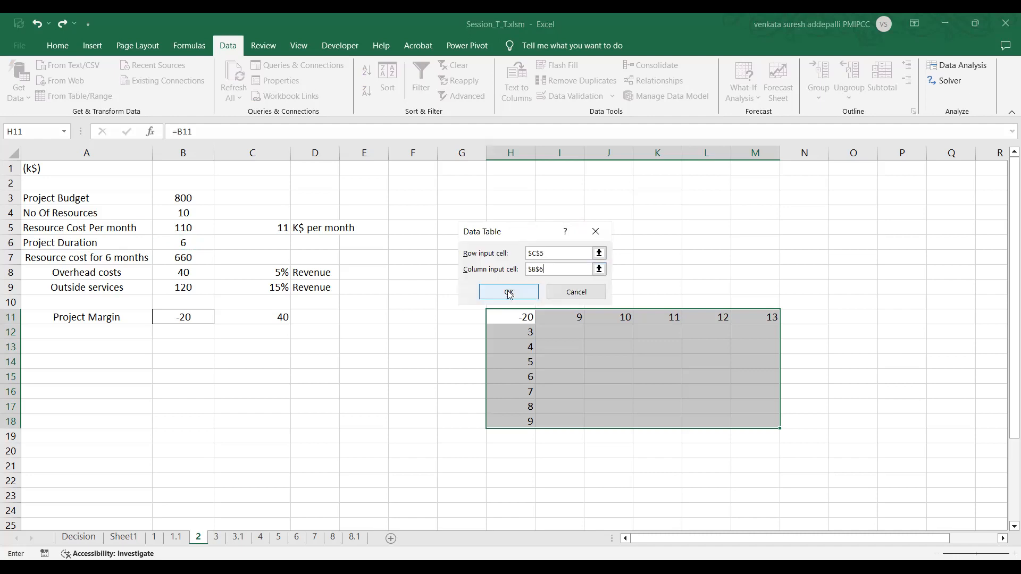
left_click(509, 293)
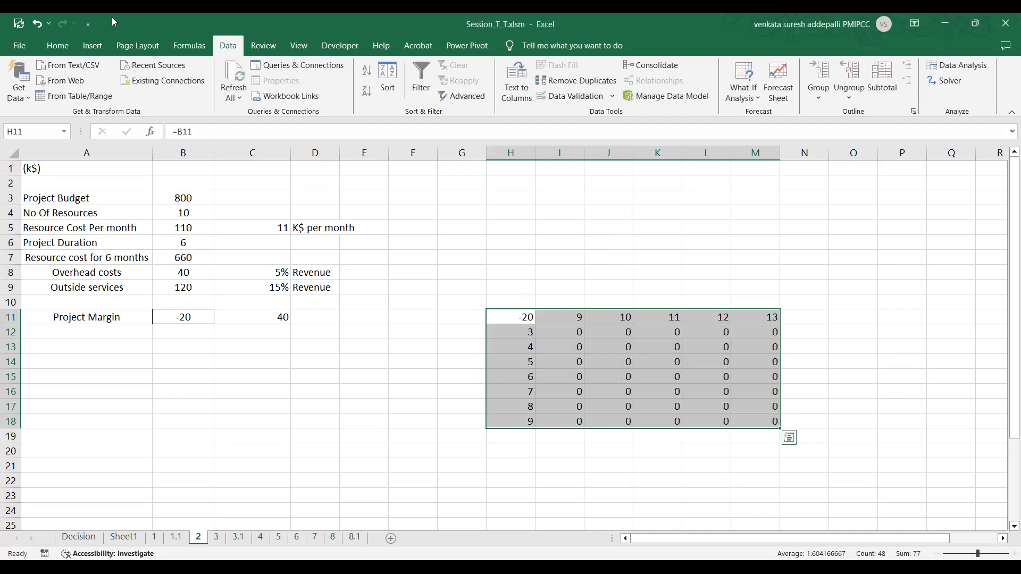
Set the workbook's calculation option to Automatic so that data tables are recalculated too.
double_click(135, 22)
left_click(260, 37)
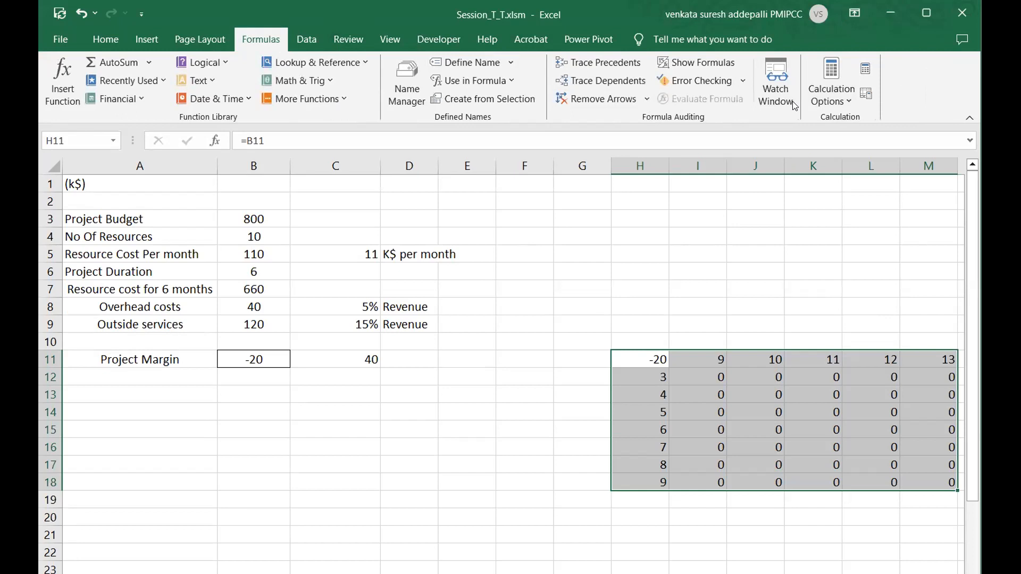
left_click(831, 93)
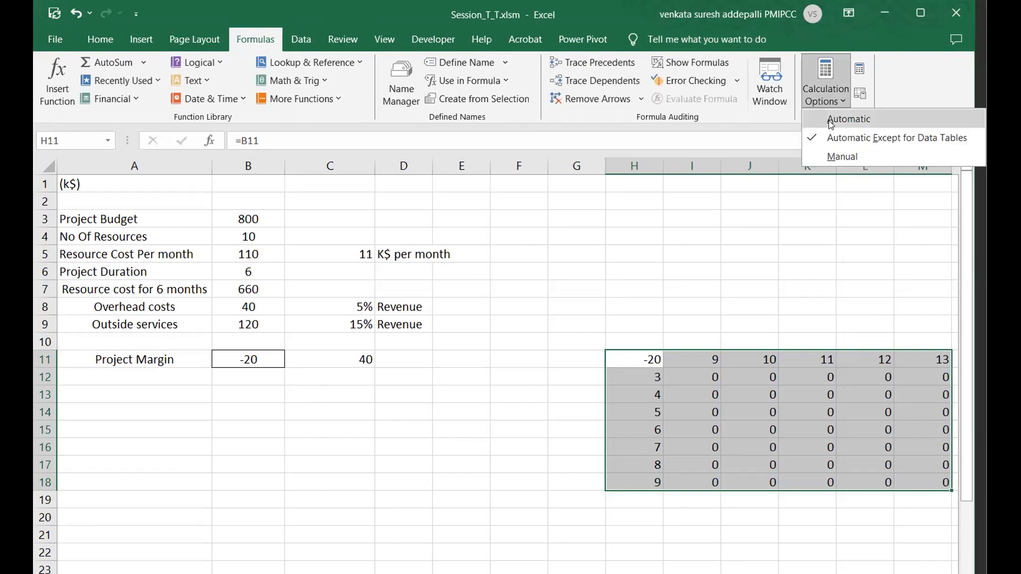
left_click(831, 121)
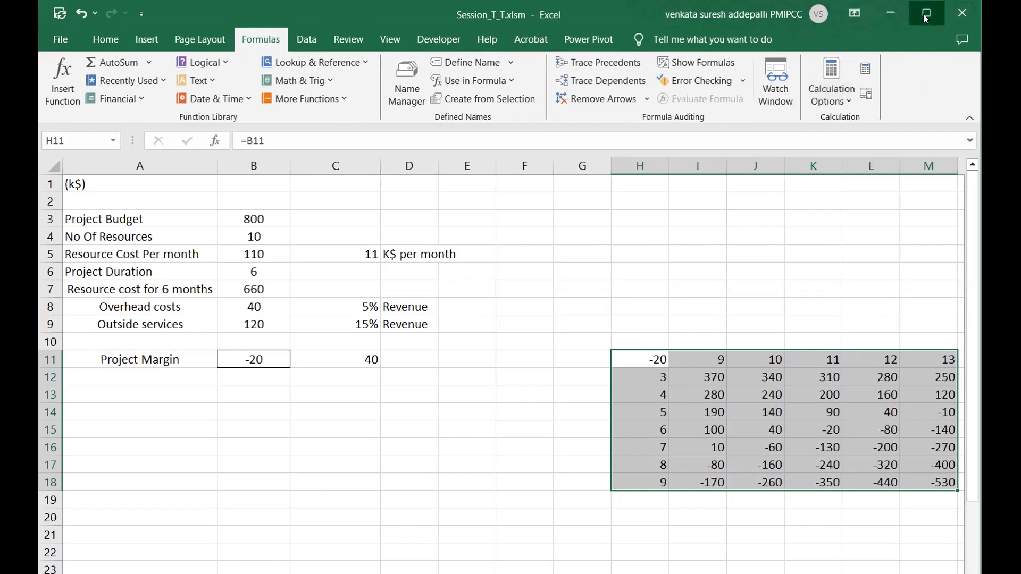
left_click(925, 19)
left_click(634, 257)
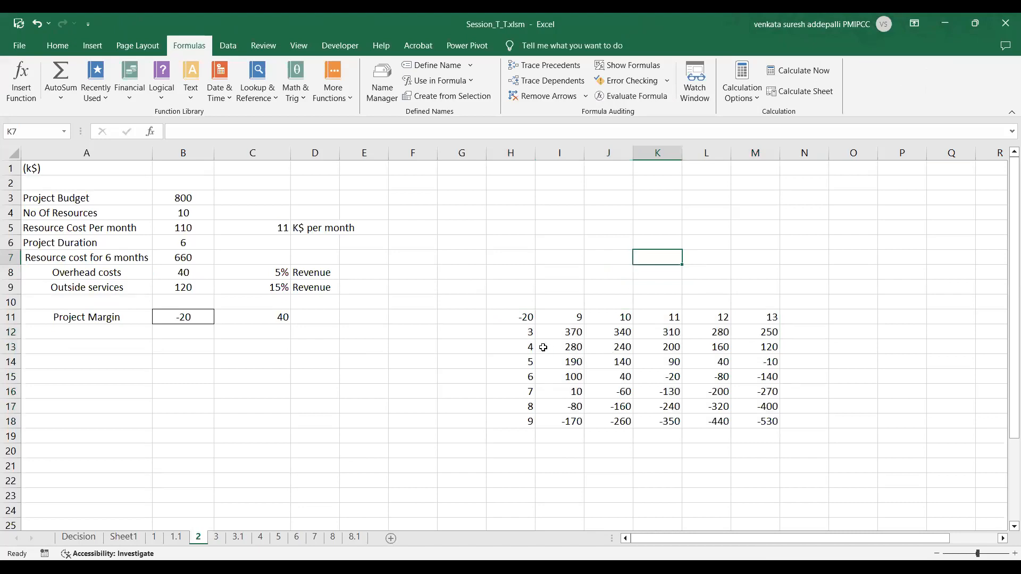
Apply borders to all cells of the data table in H11:M18.
left_click_drag(526, 318, 766, 419)
left_click(55, 46)
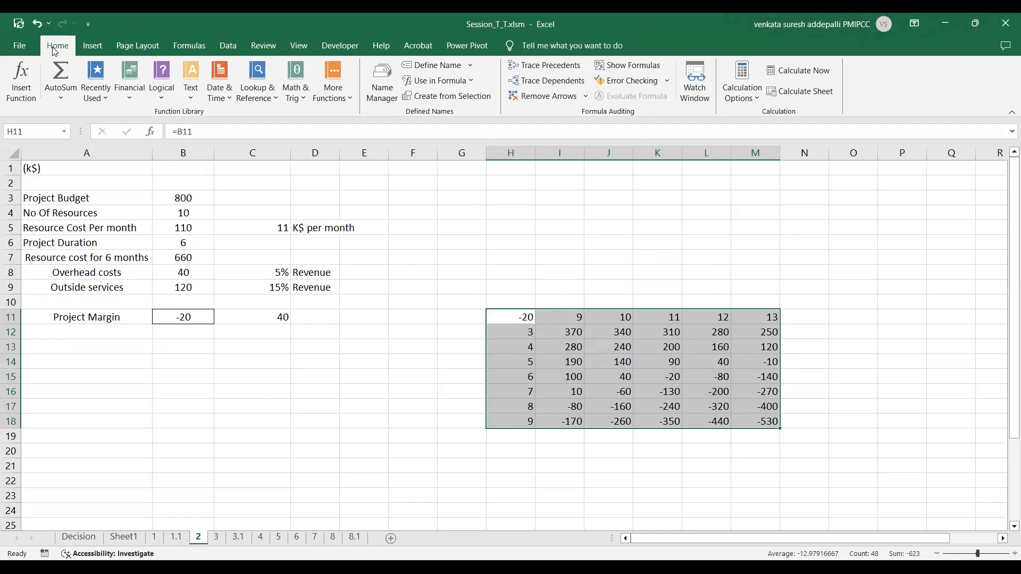
left_click(602, 372)
Fill the 6-month row H15:M15 and the 11 K$ column K11:K18 of the data table with yellow.
left_click_drag(524, 378, 752, 374)
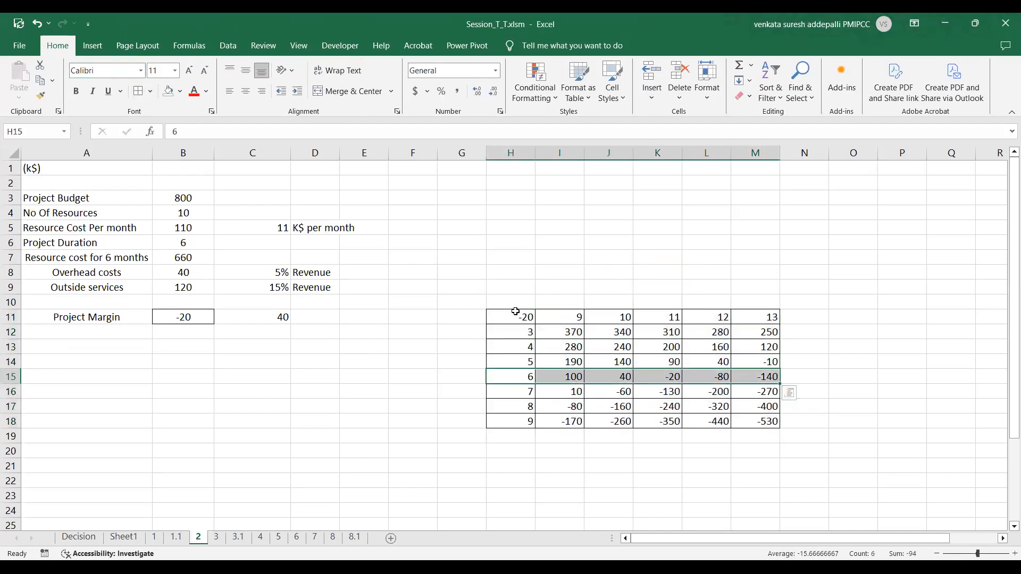
left_click(179, 92)
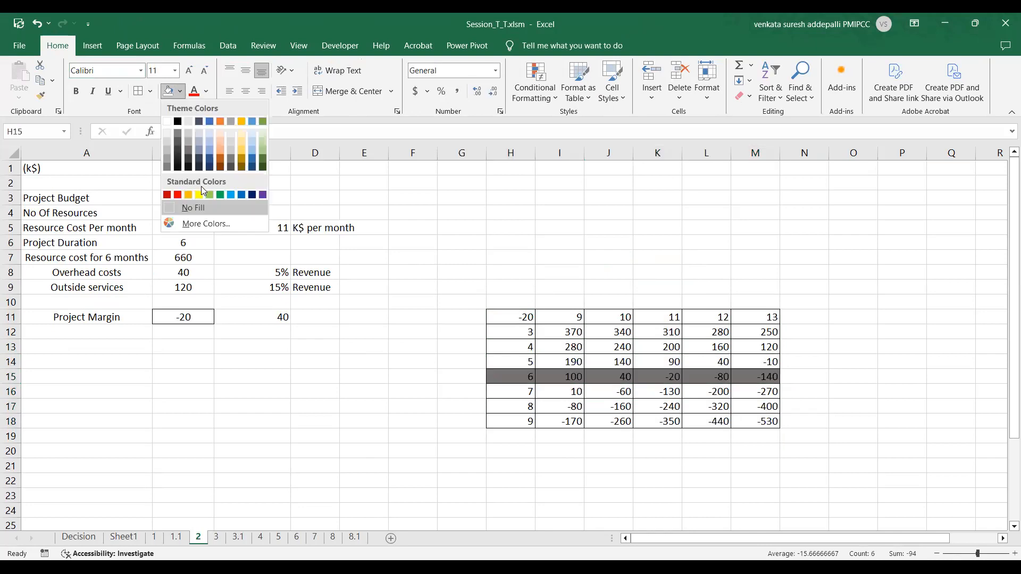
left_click(201, 187)
left_click_drag(650, 316, 644, 415)
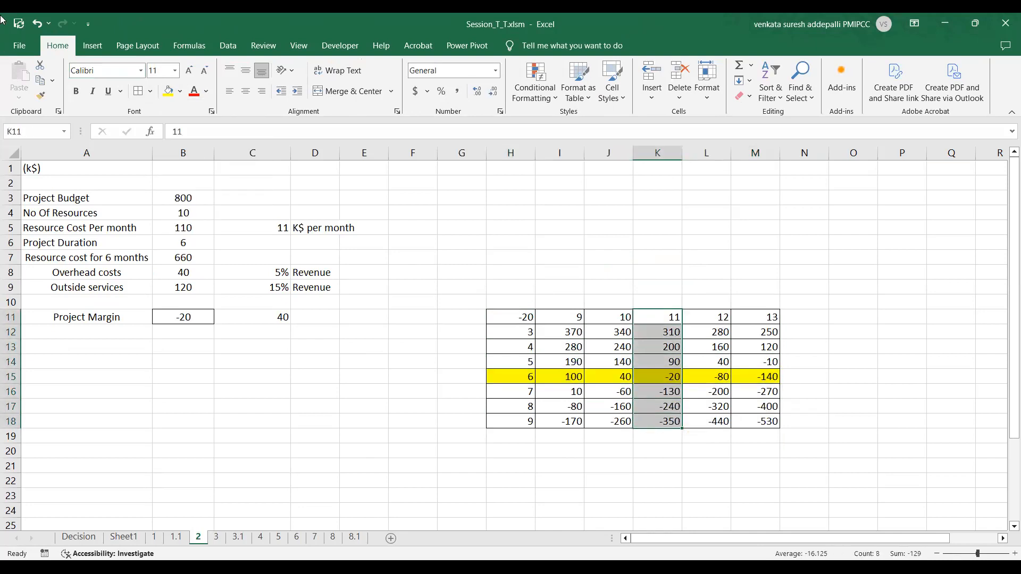
left_click(168, 90)
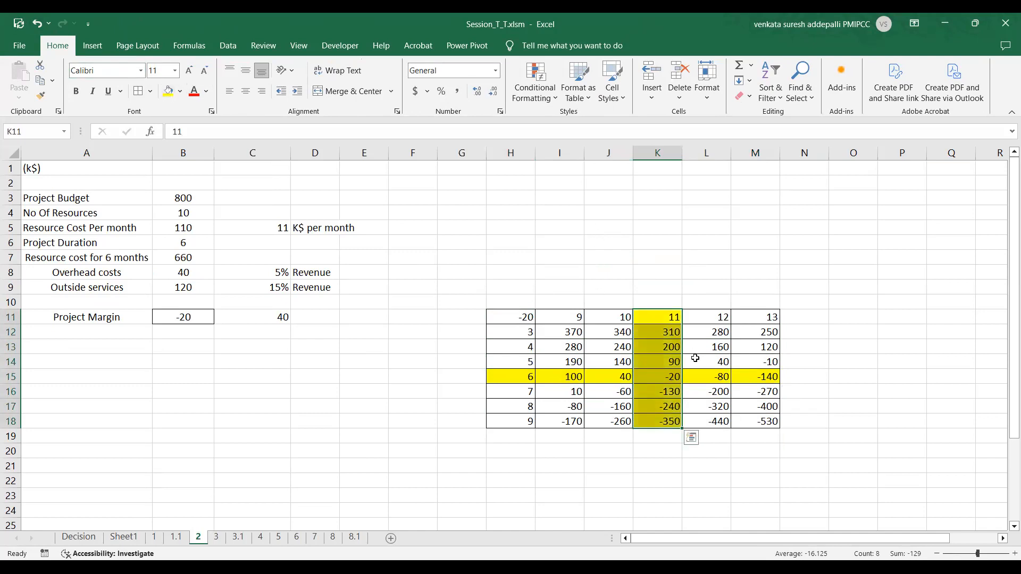
left_click(825, 390)
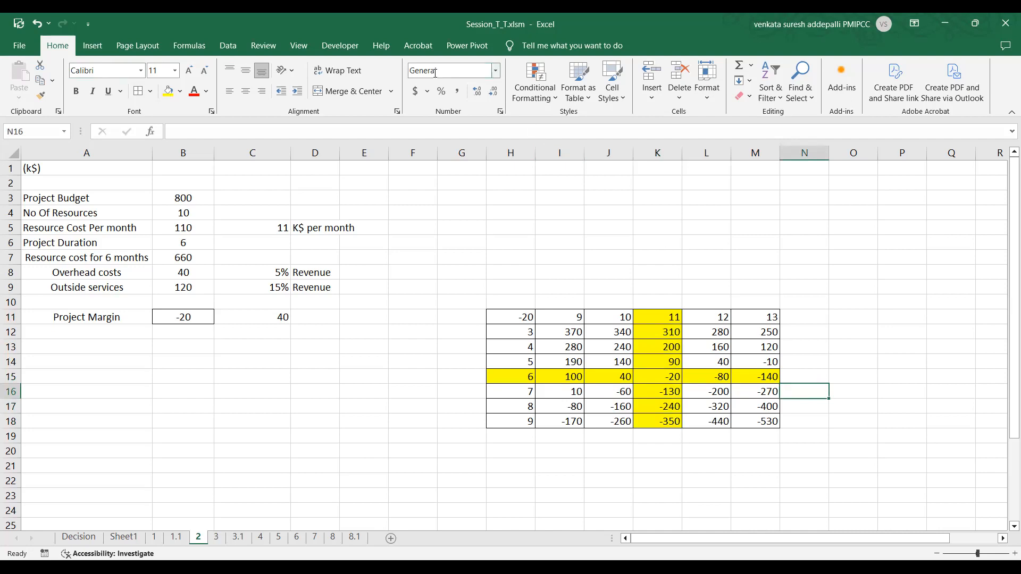
key("alt+Tab")
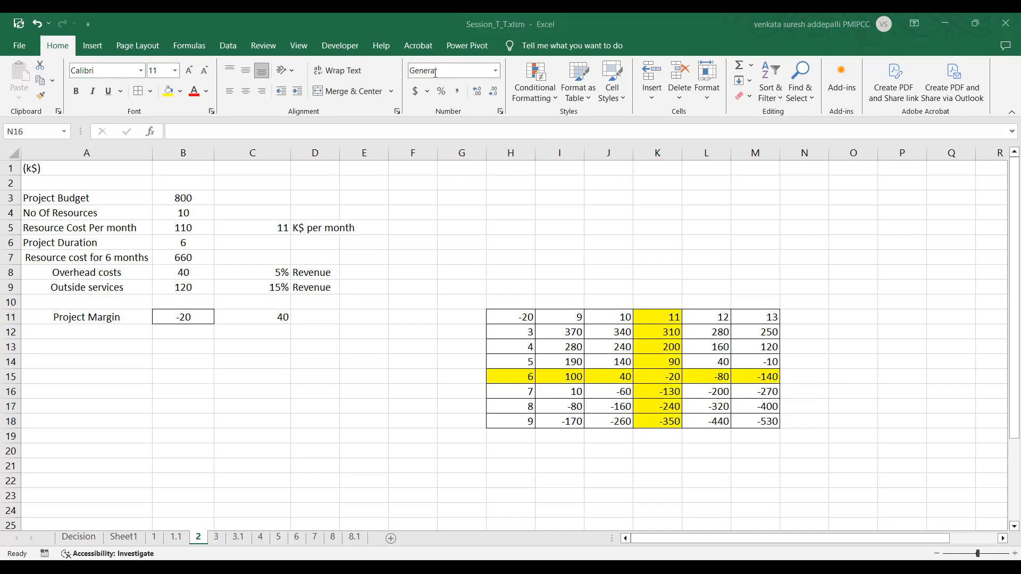
key("alt+Tab")
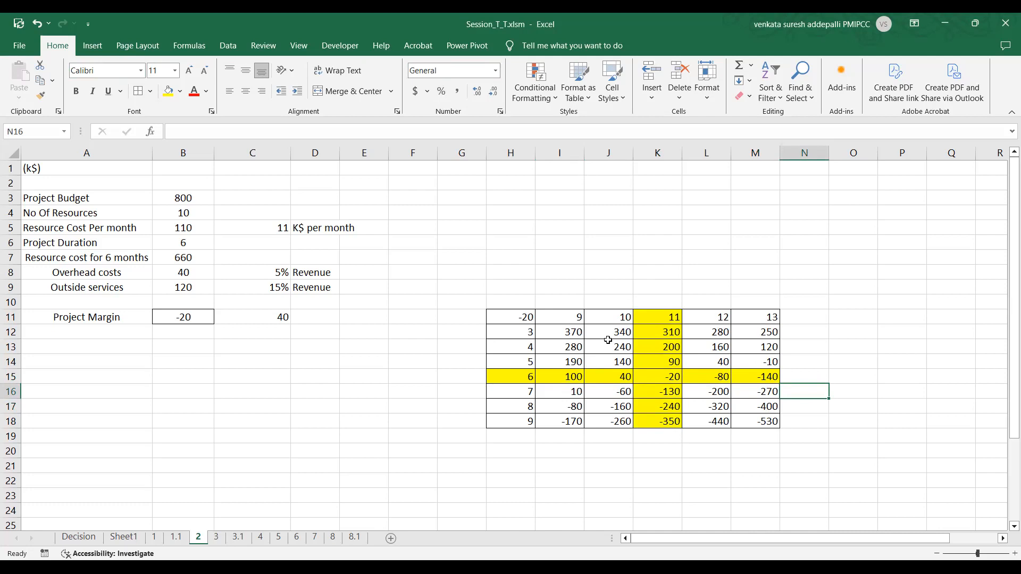
Examine the project margins in the data table for different combinations of monthly resource cost and project duration.
left_click(564, 331)
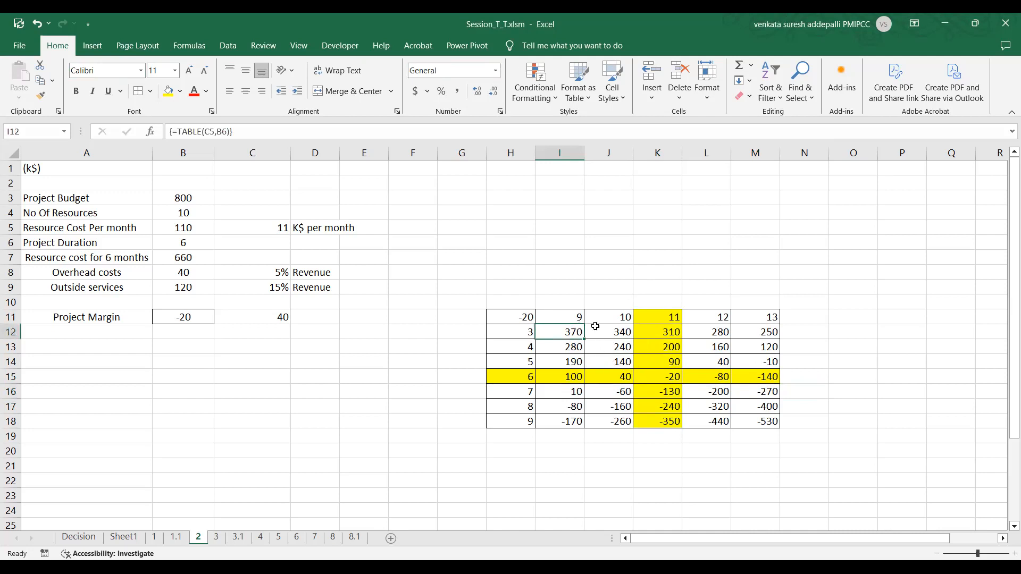
left_click(625, 318)
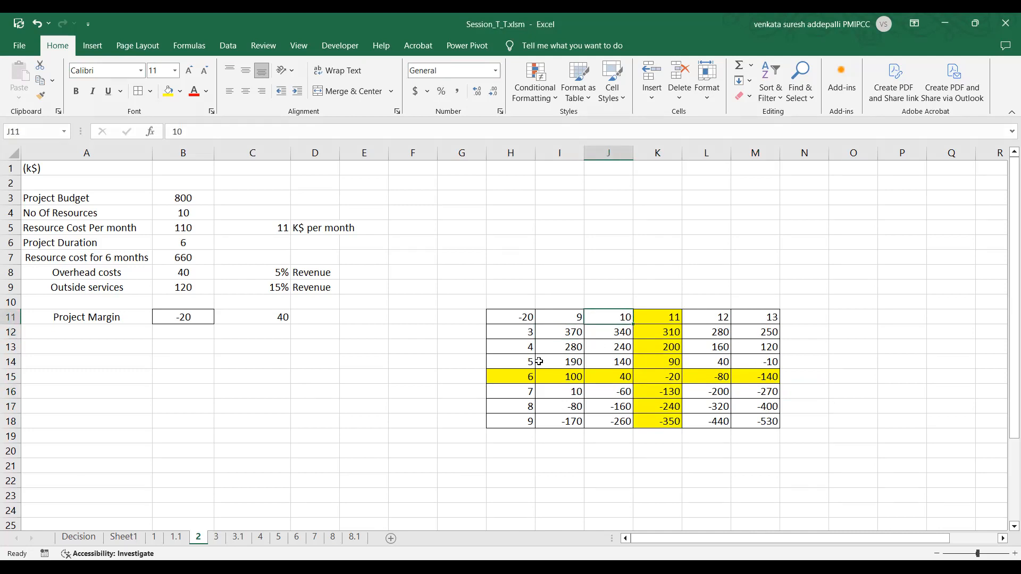
left_click(612, 363)
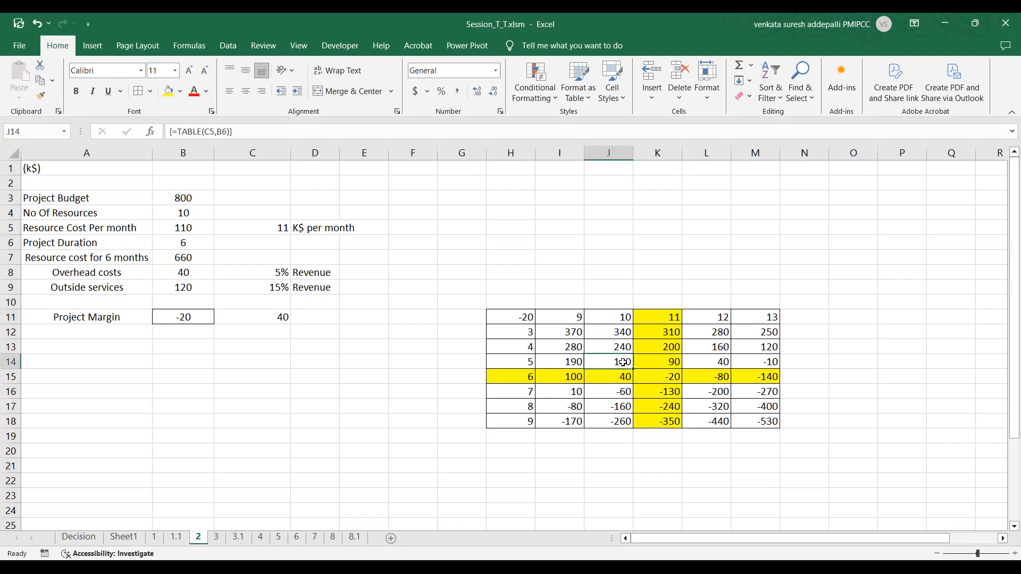
left_click(533, 346)
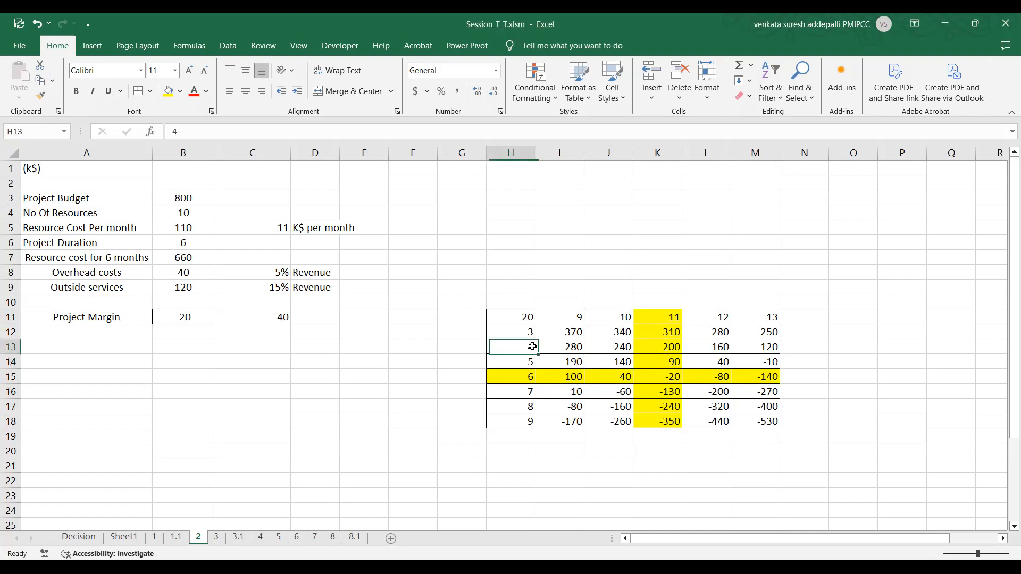
left_click(615, 346)
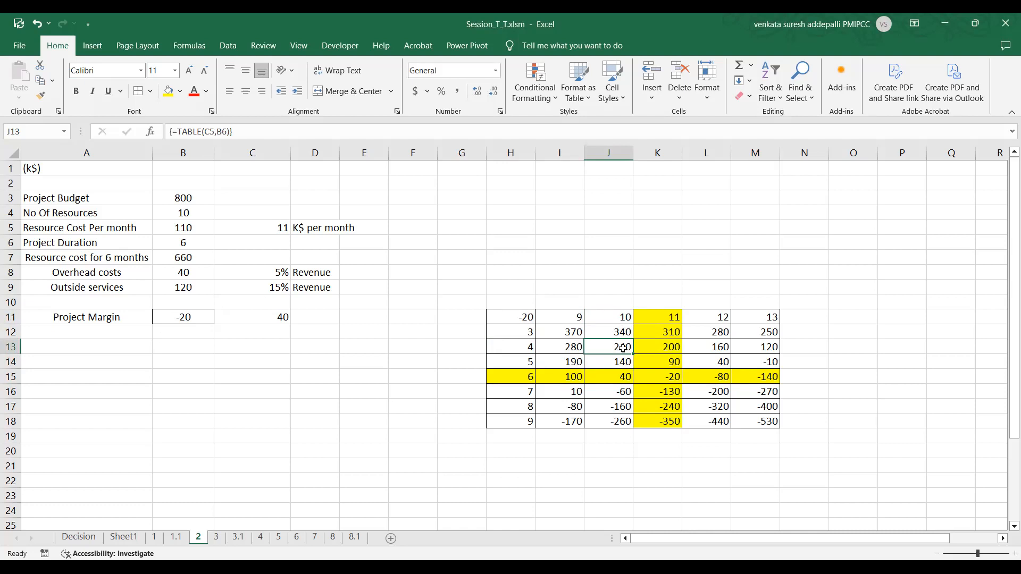
left_click(605, 364)
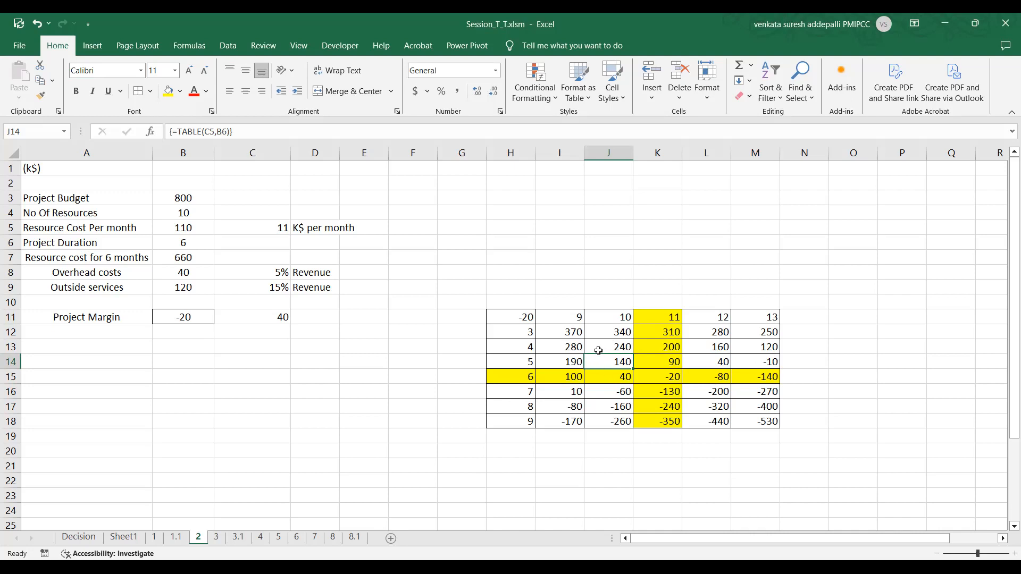
left_click_drag(568, 348, 715, 398)
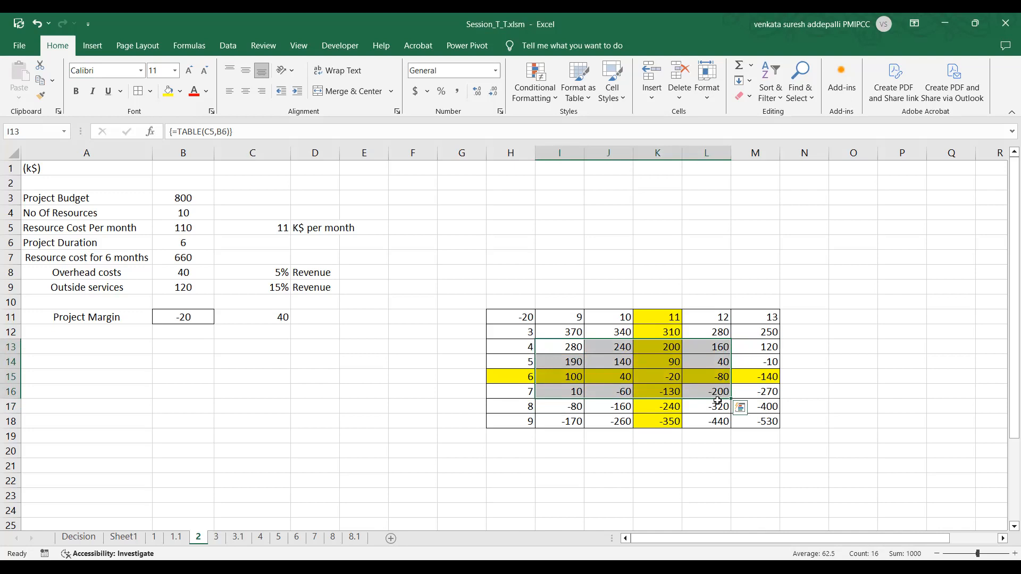
left_click(710, 458)
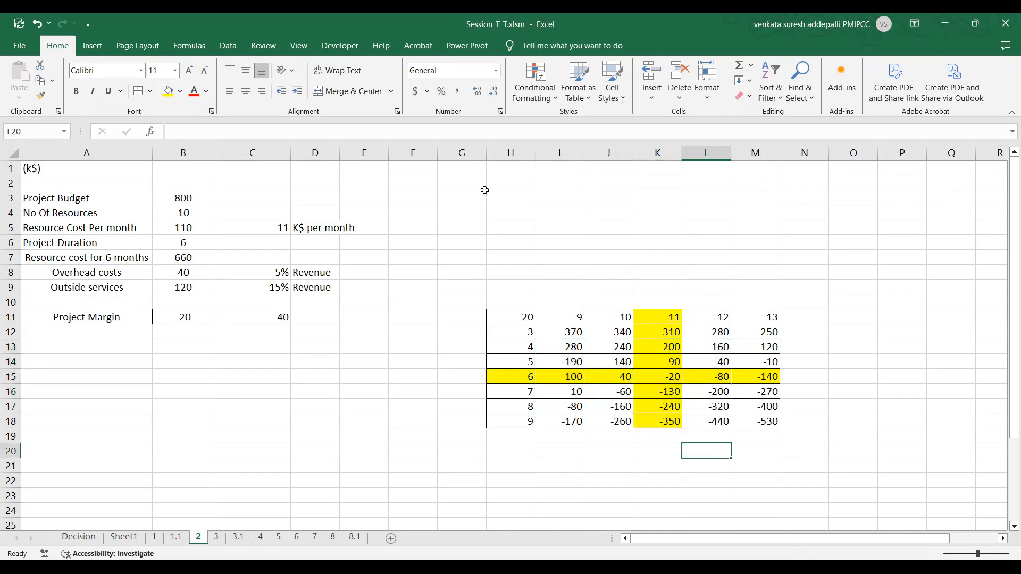
View the saved scenarios in the Scenario Manager and close it without making changes.
left_click(409, 74)
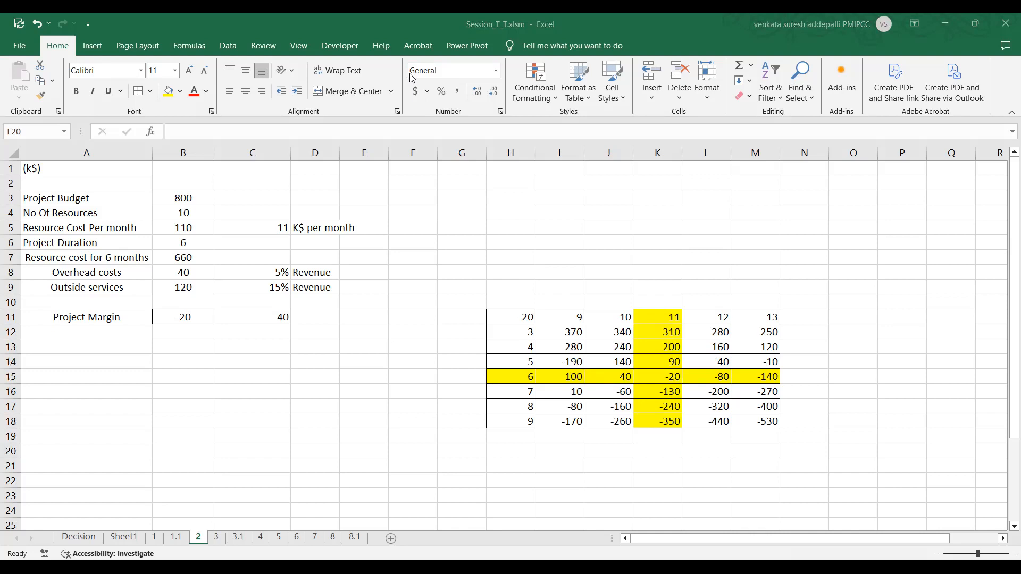
left_click(137, 17)
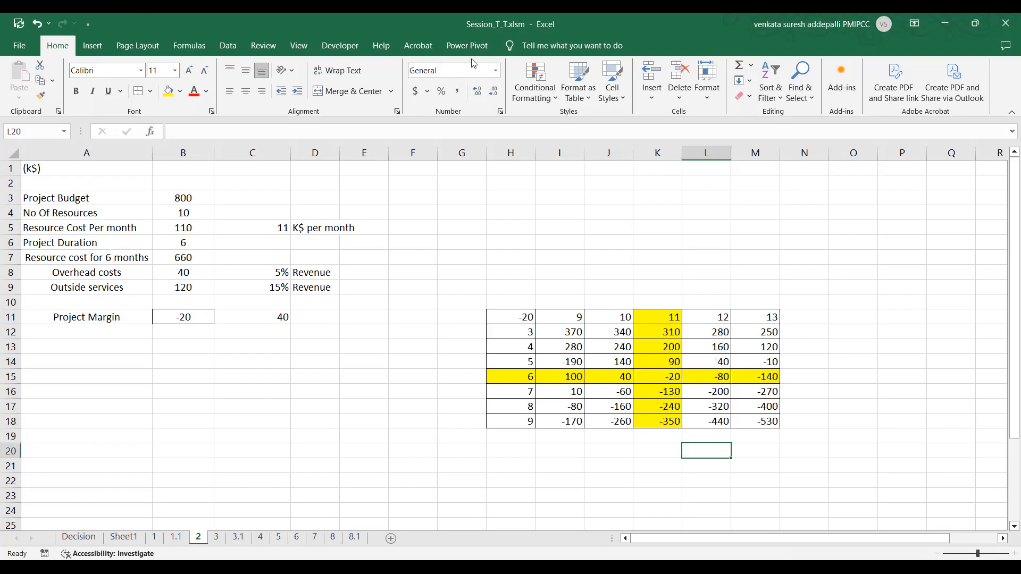
left_click(227, 45)
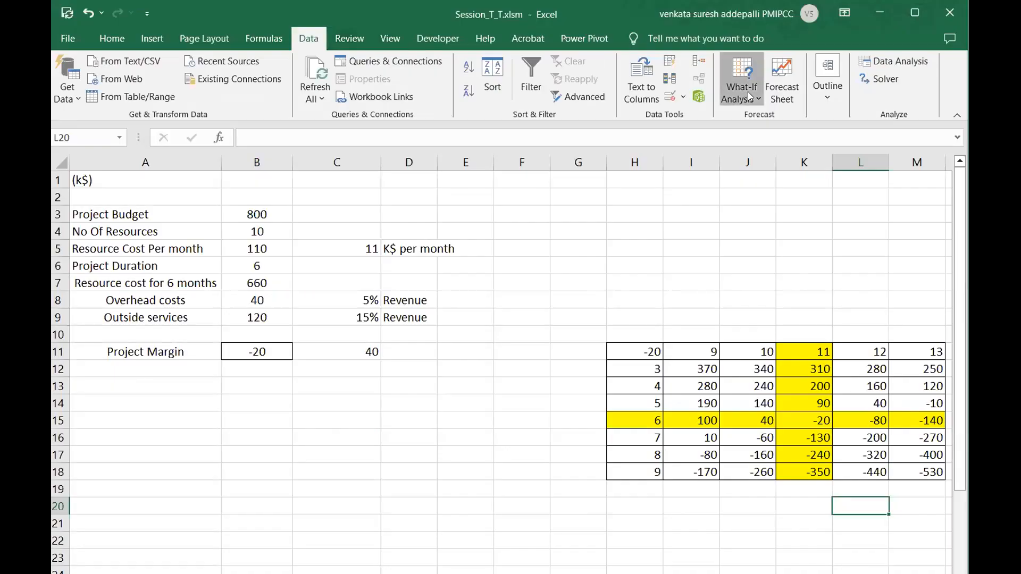
left_click(749, 96)
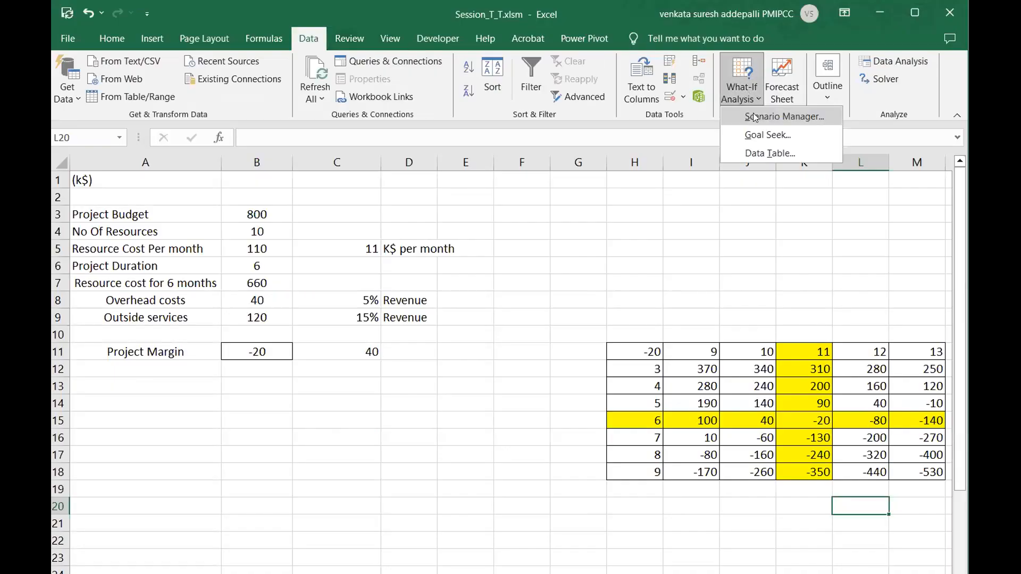
left_click(755, 117)
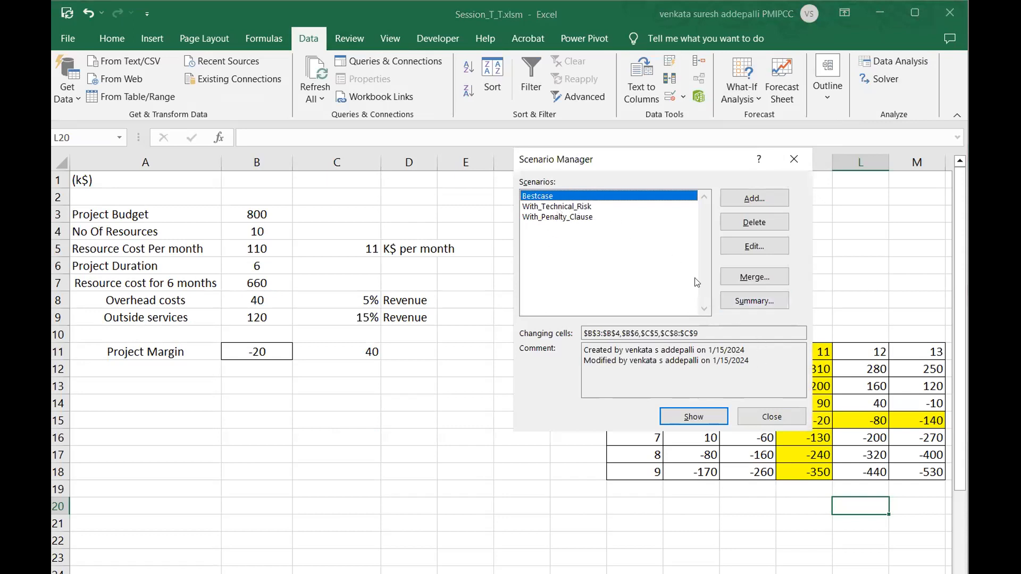
left_click(772, 418)
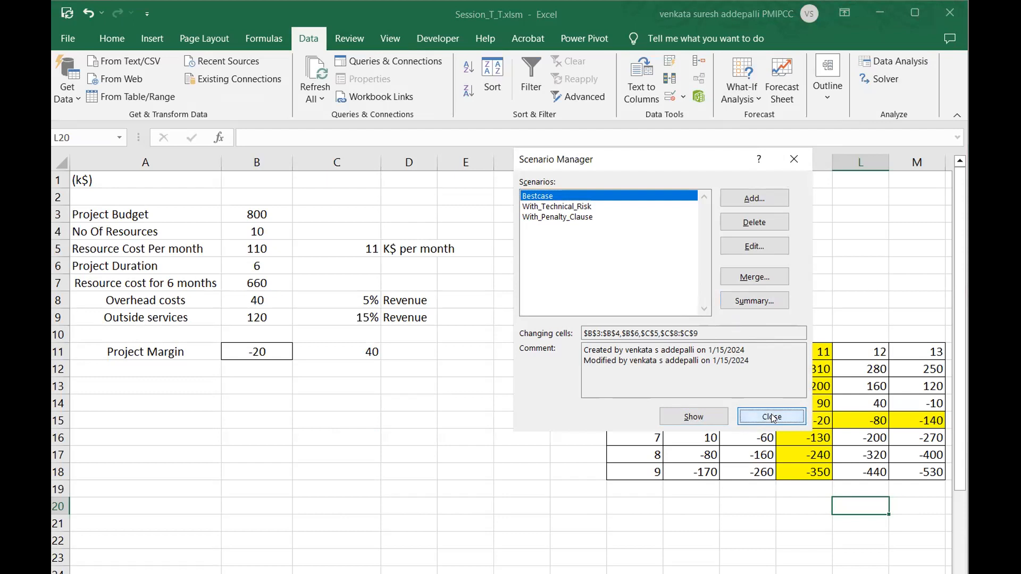
left_click(925, 13)
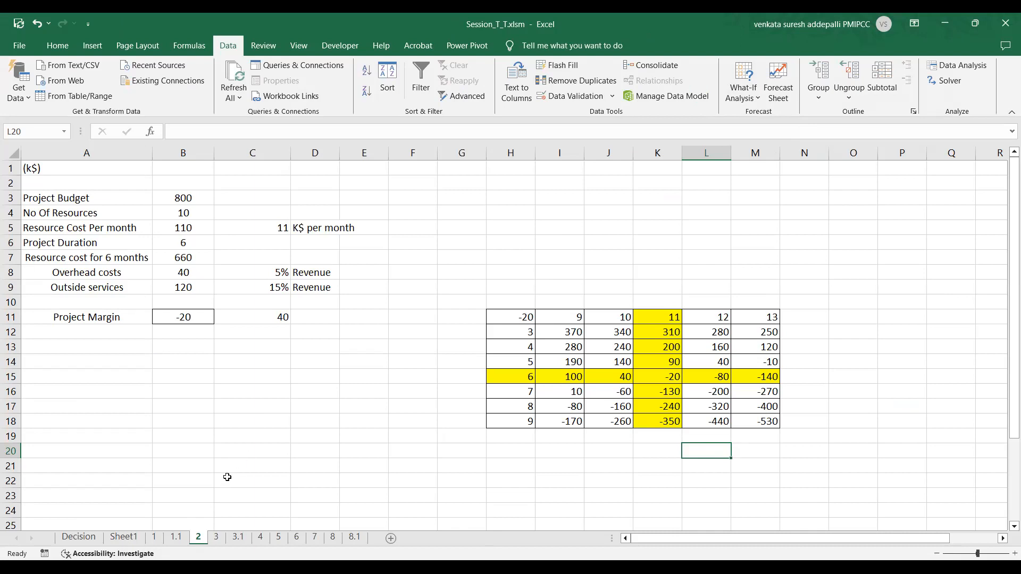
Enter the heading "Sensitivity Analysis" in H8 above the data table, correcting its spelling.
left_click(520, 274)
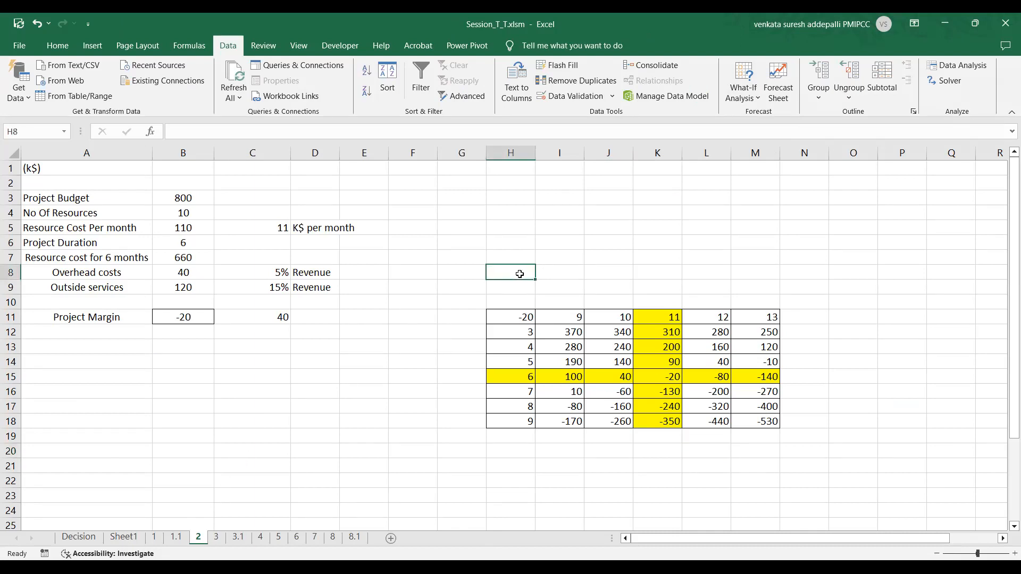
type("Sensitivity Analysis")
key("Return")
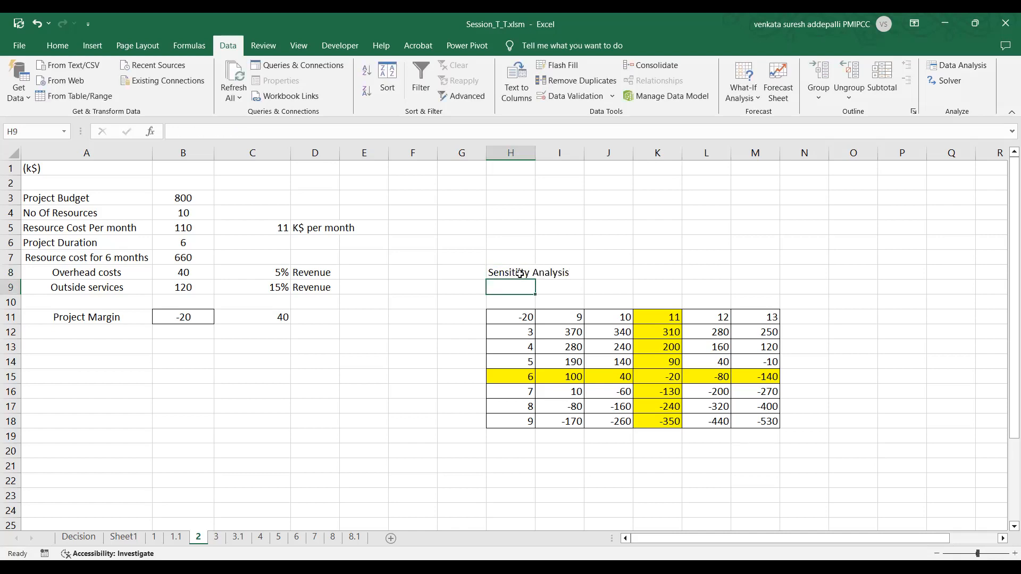
double_click(520, 274)
type("v")
key("Return")
left_click(531, 274)
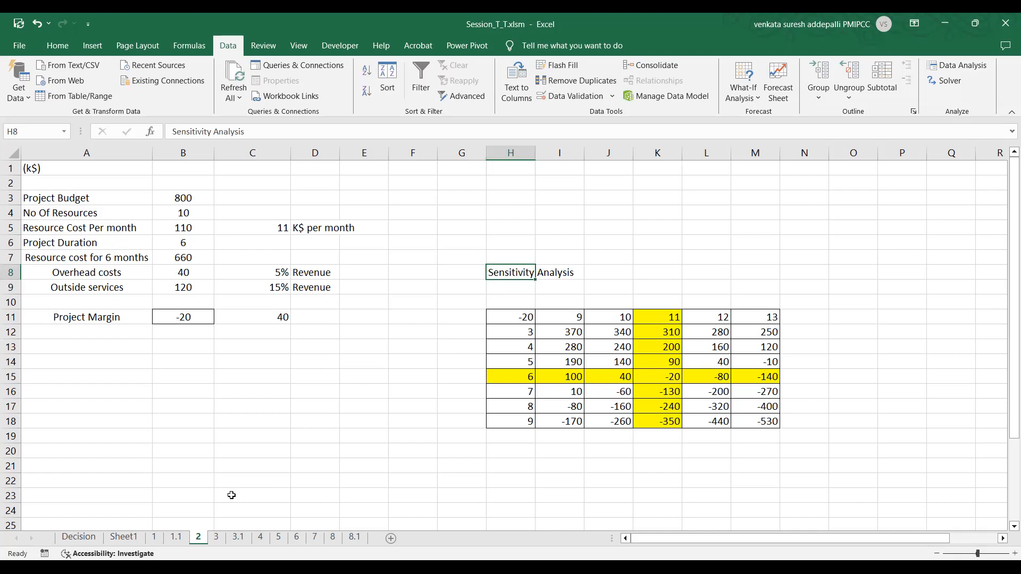
On sheet 3, insert a scatter chart of the bug reports and costs incurred in B1:C25.
left_click(218, 537)
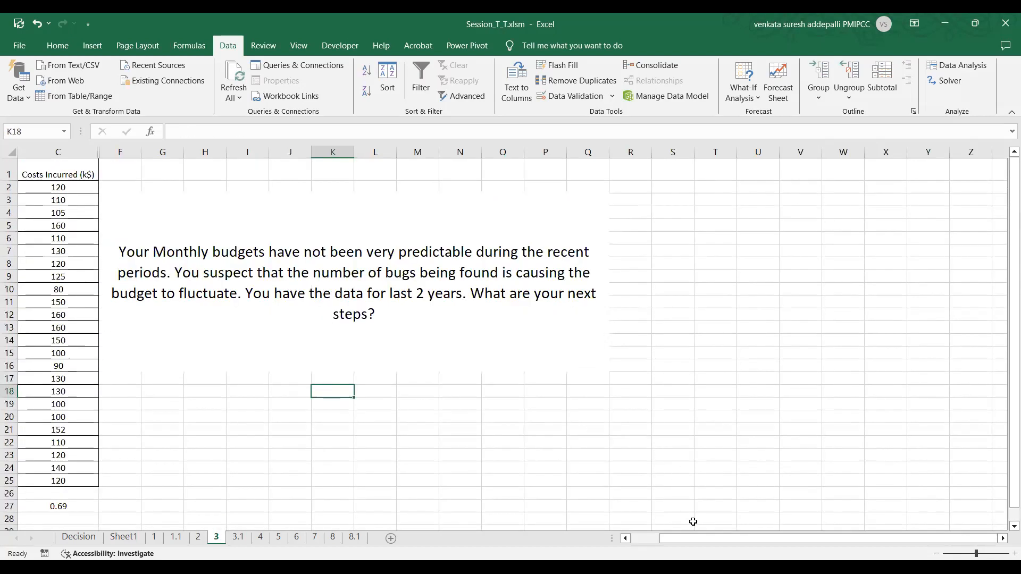
left_click_drag(701, 539, 673, 539)
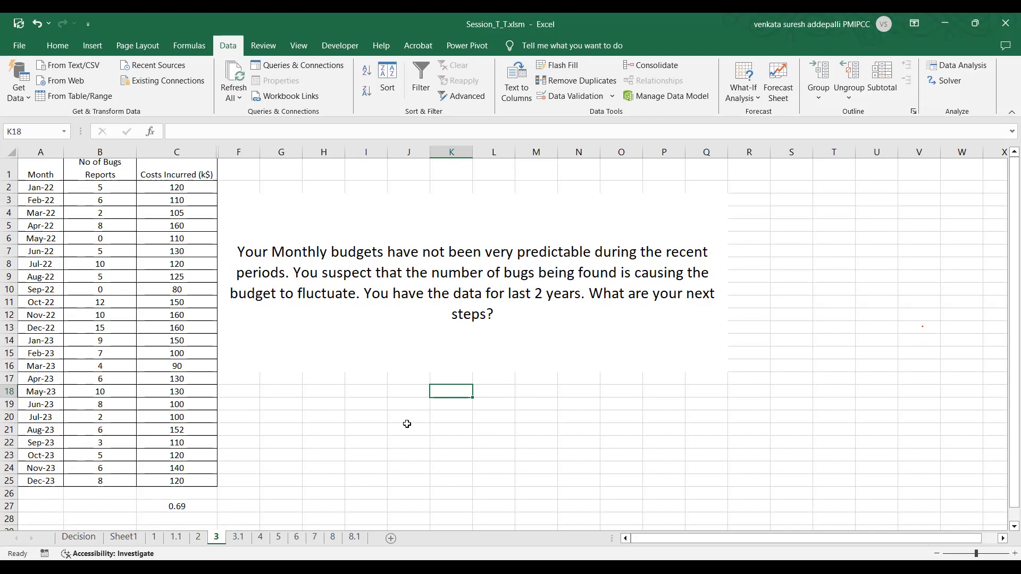
left_click_drag(98, 170, 163, 483)
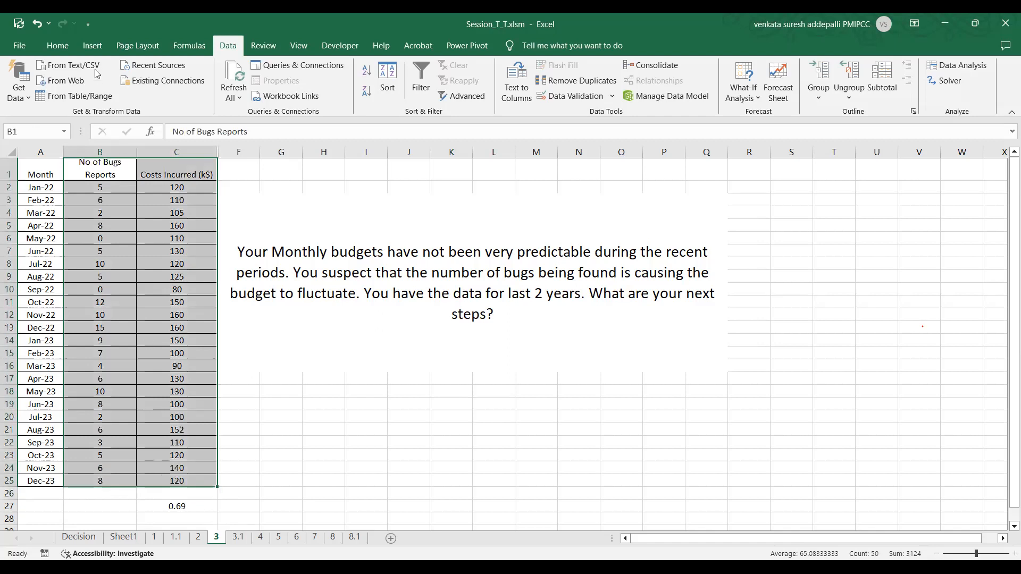
left_click(92, 45)
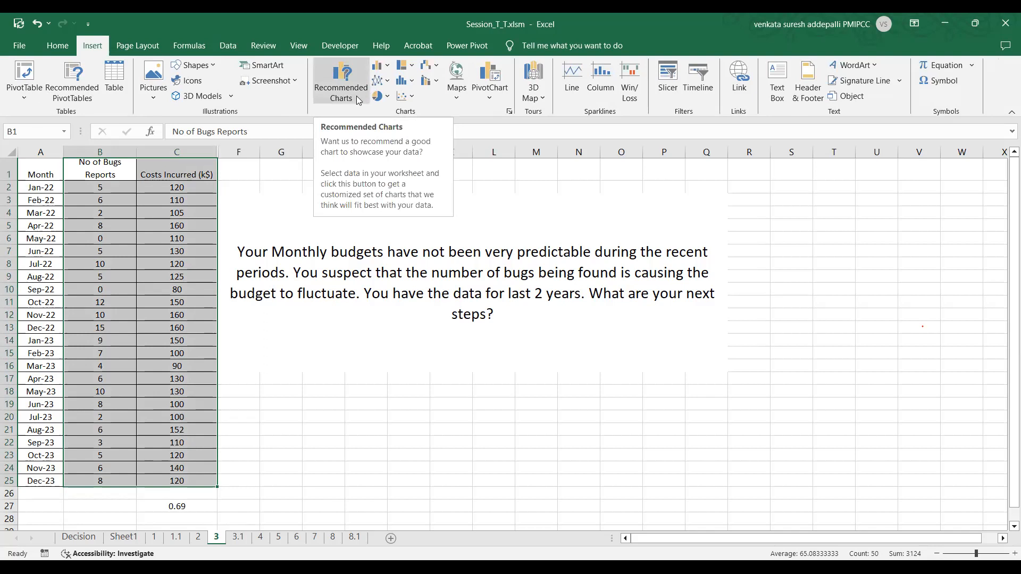
left_click(413, 97)
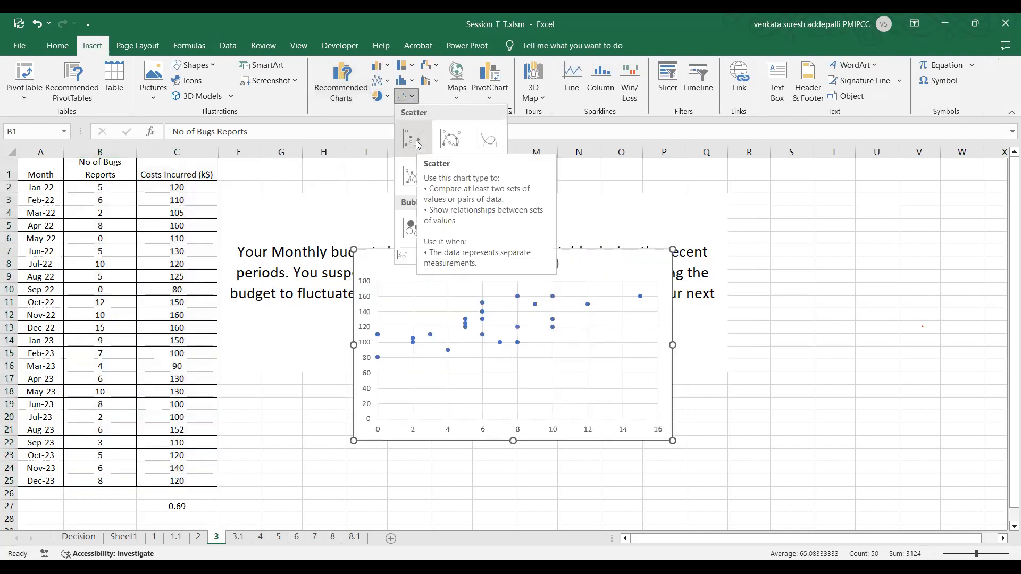
left_click(417, 141)
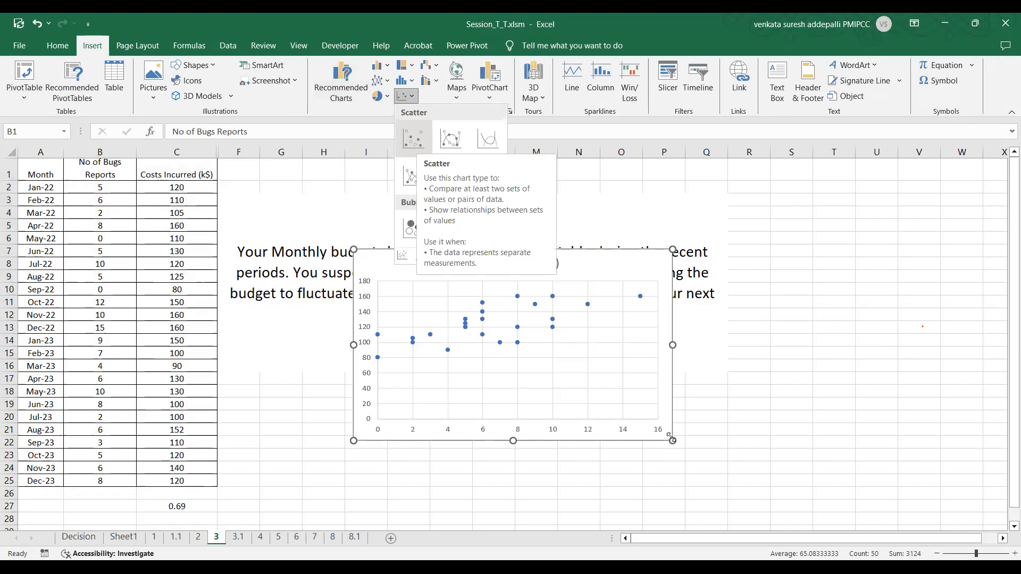
Enlarge the costs scatter chart and move it beside the problem statement so that the text is uncovered.
left_click_drag(685, 444, 800, 499)
left_click_drag(688, 264, 885, 241)
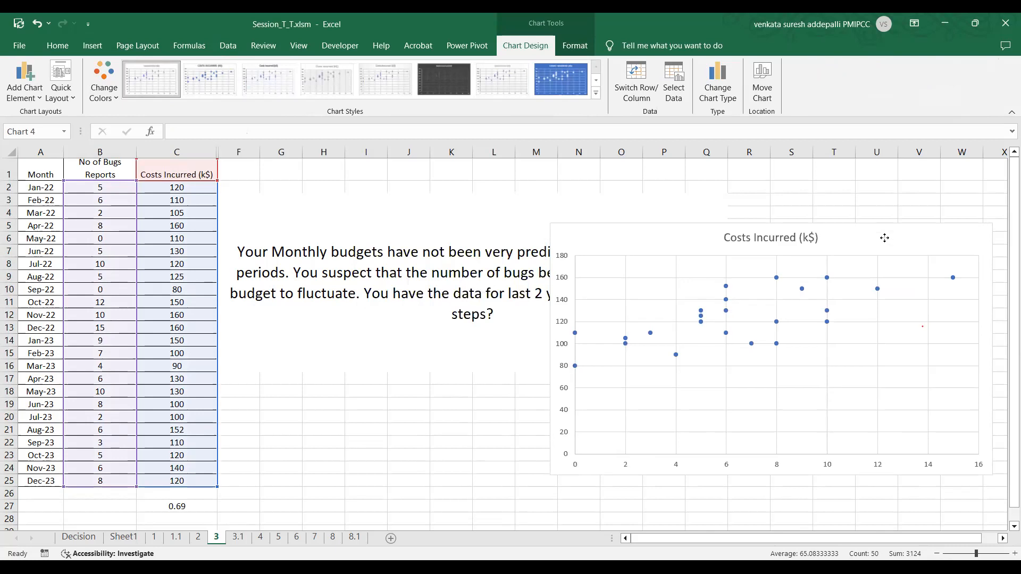
left_click(371, 453)
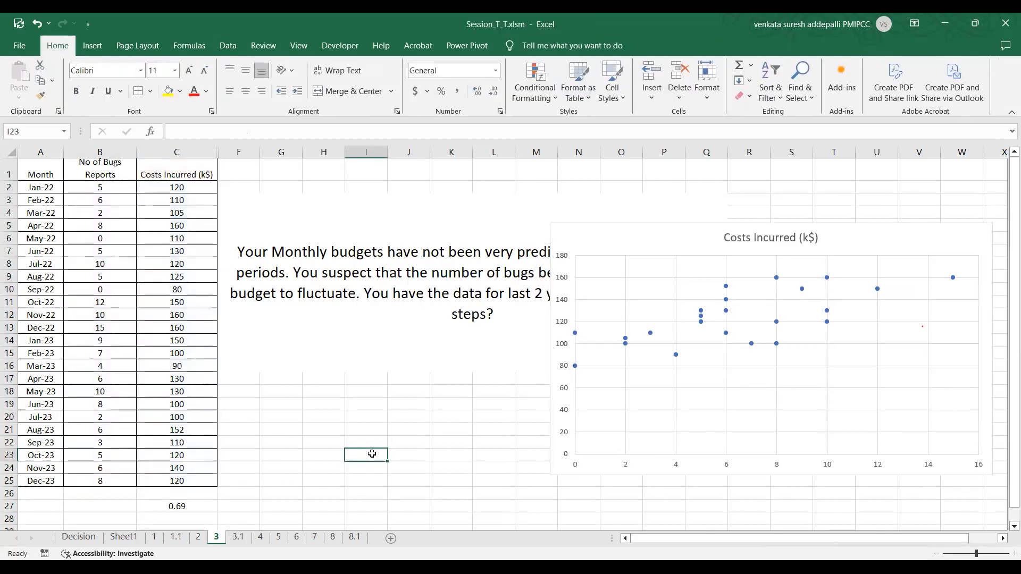
left_click_drag(663, 230, 855, 184)
left_click(392, 453)
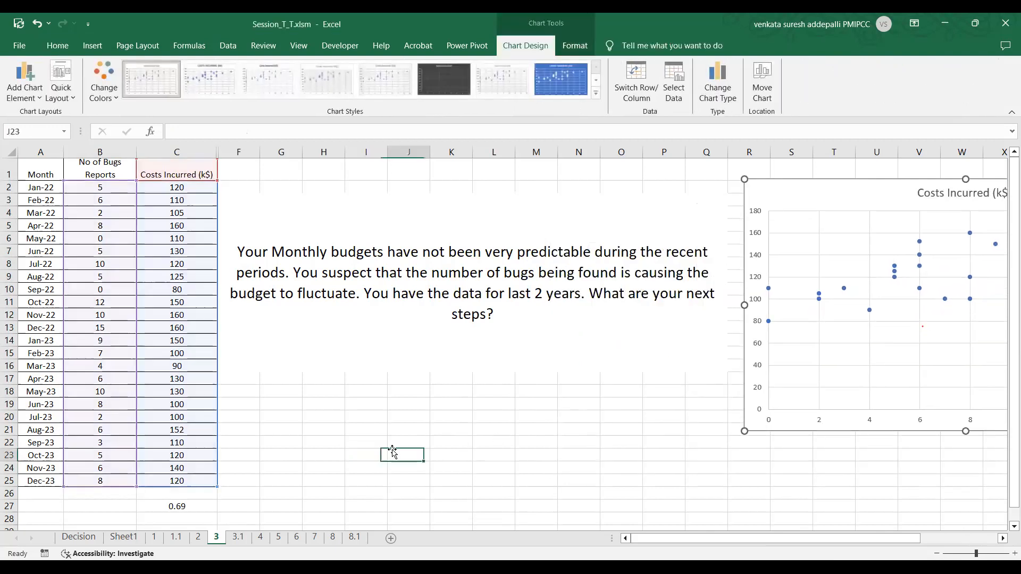
Check the CORREL formula in C27 and unhide the Scenario 3 and Scenario 2 columns beside the costs.
double_click(188, 506)
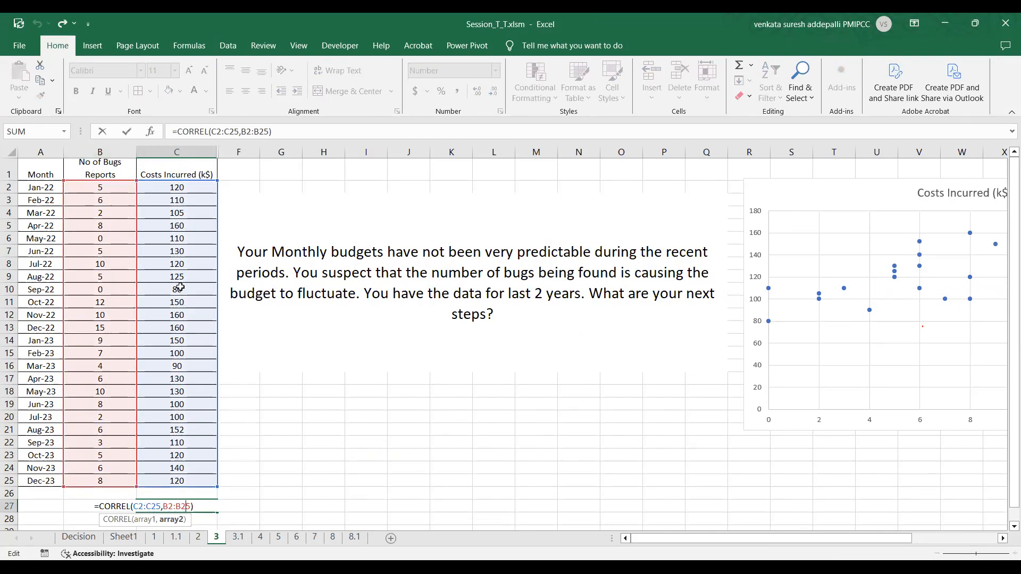
left_click(176, 508)
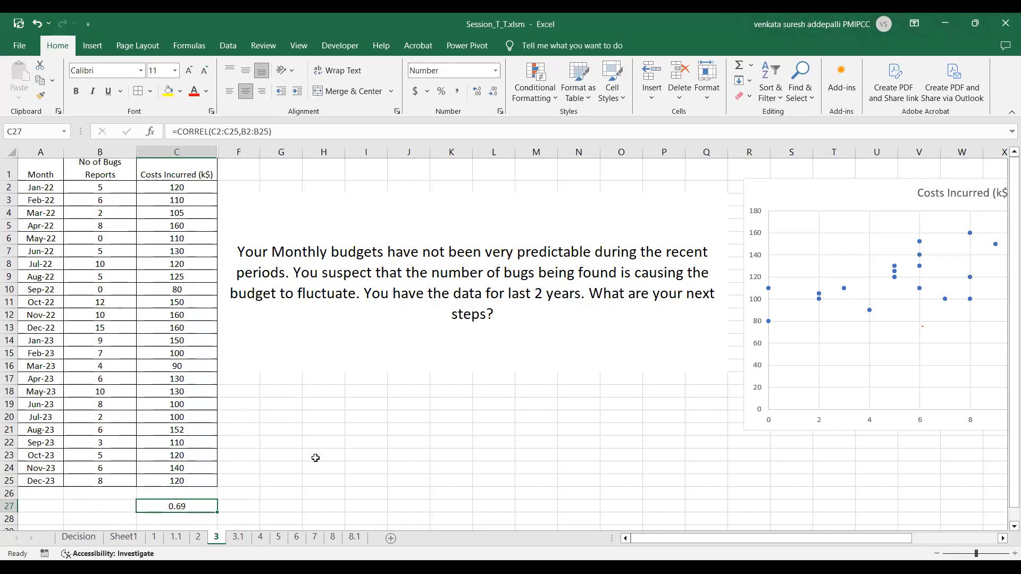
double_click(218, 154)
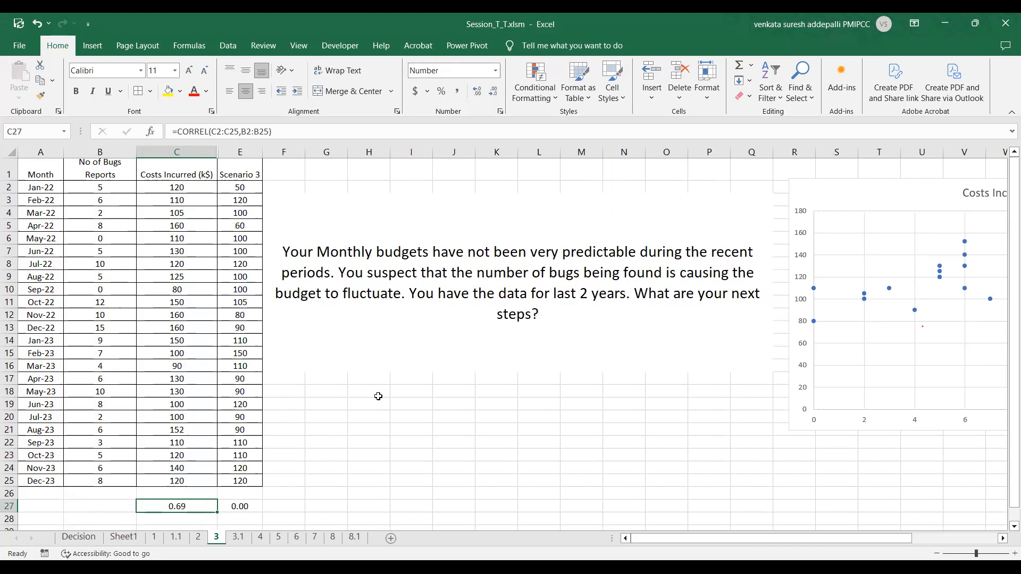
double_click(218, 152)
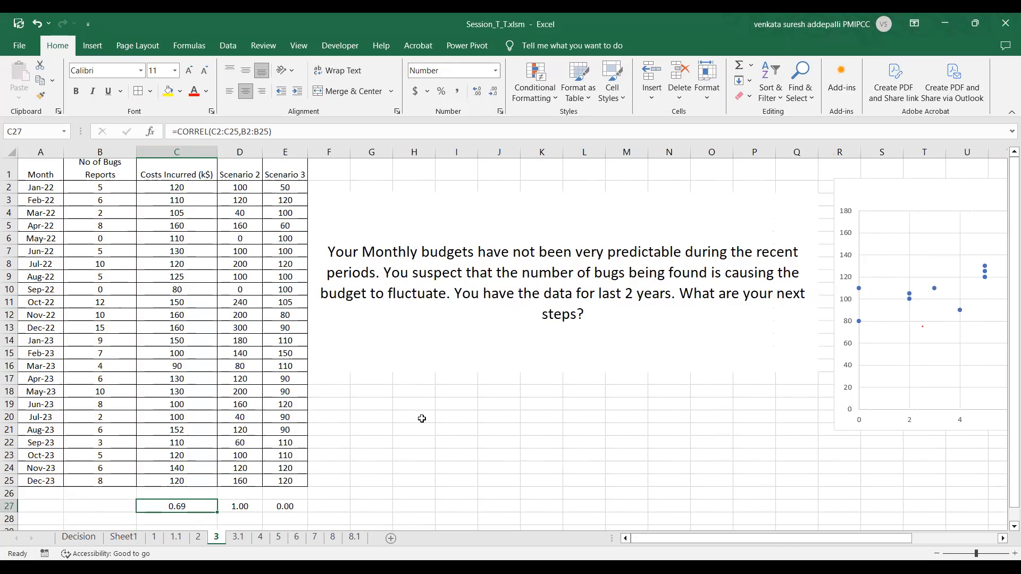
left_click_drag(243, 189, 242, 290)
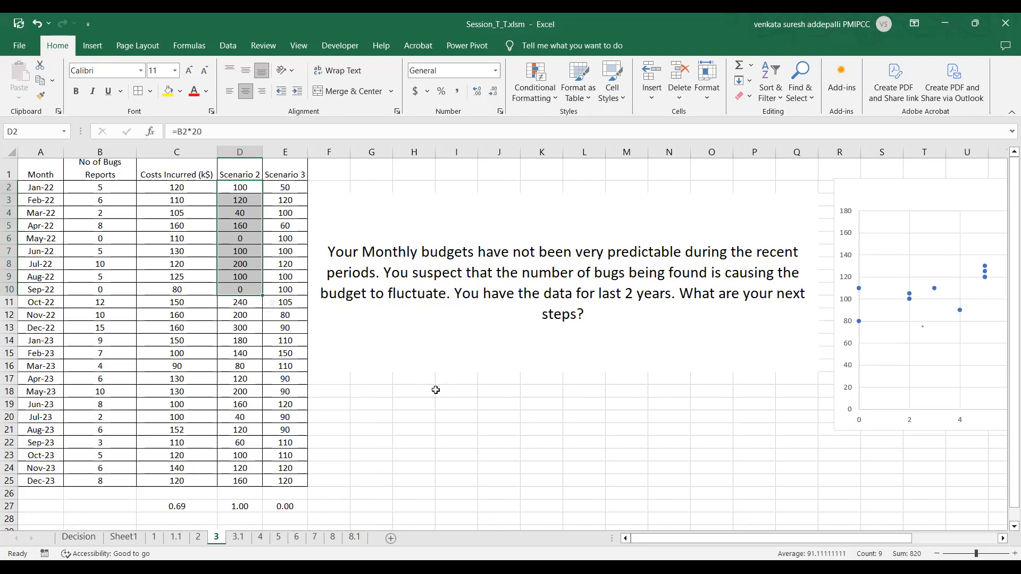
left_click(351, 202)
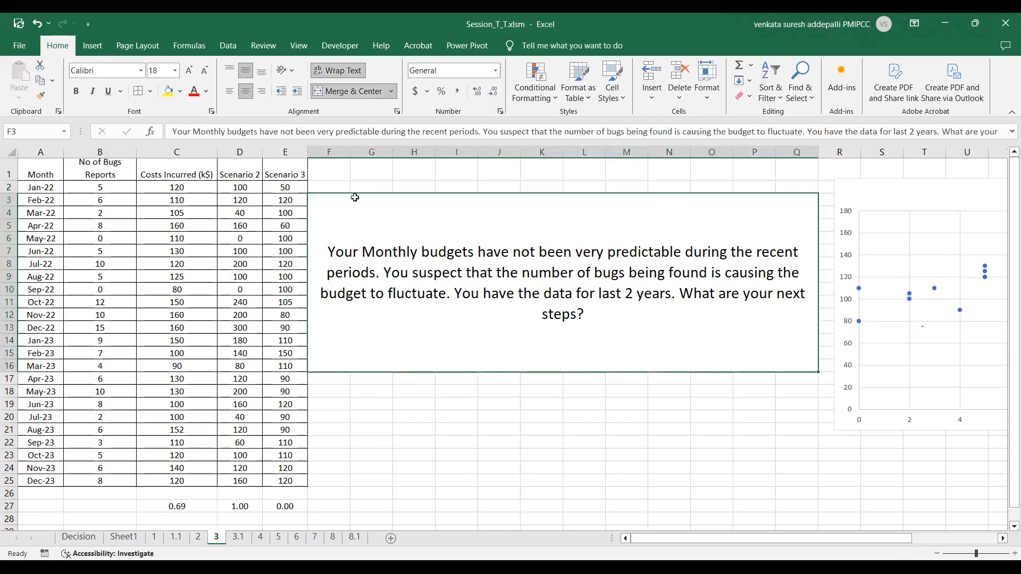
left_click_drag(369, 196, 387, 186)
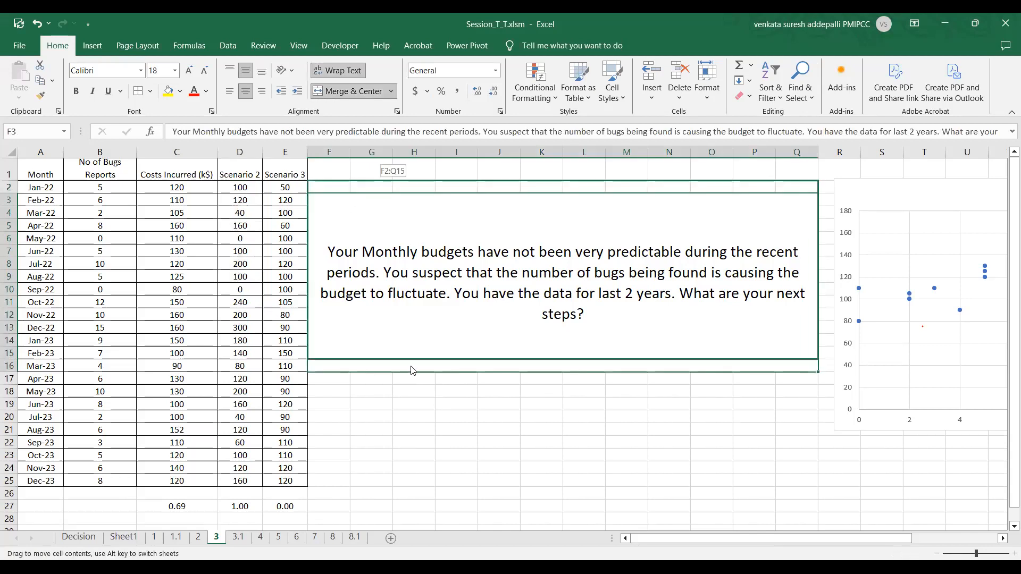
left_click(513, 330)
left_click(493, 410)
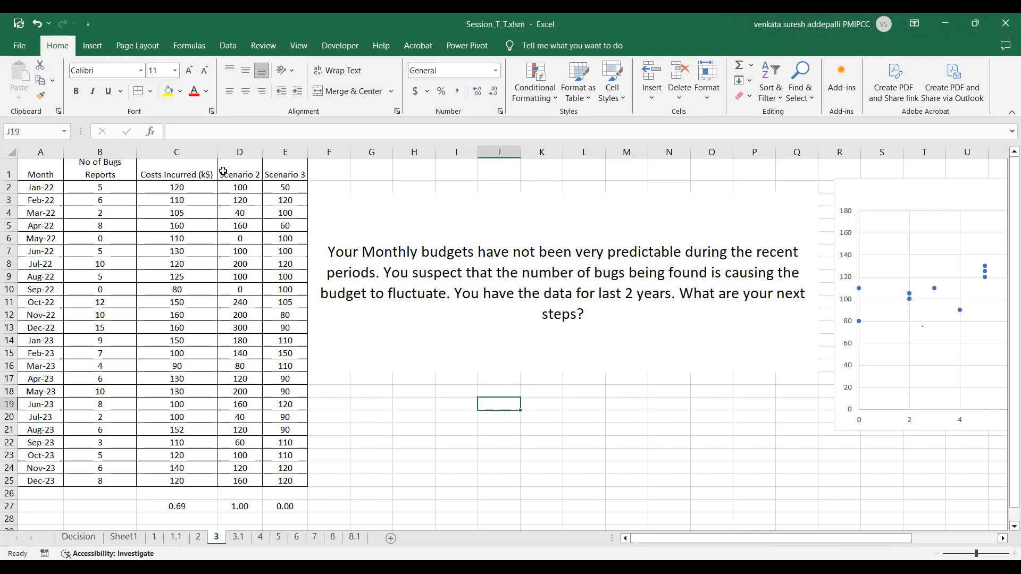
Examine the monthly costs and Scenario 2 values, and check the correlation formula in D27.
left_click(241, 174)
left_click_drag(183, 183, 187, 475)
left_click_drag(242, 189, 234, 481)
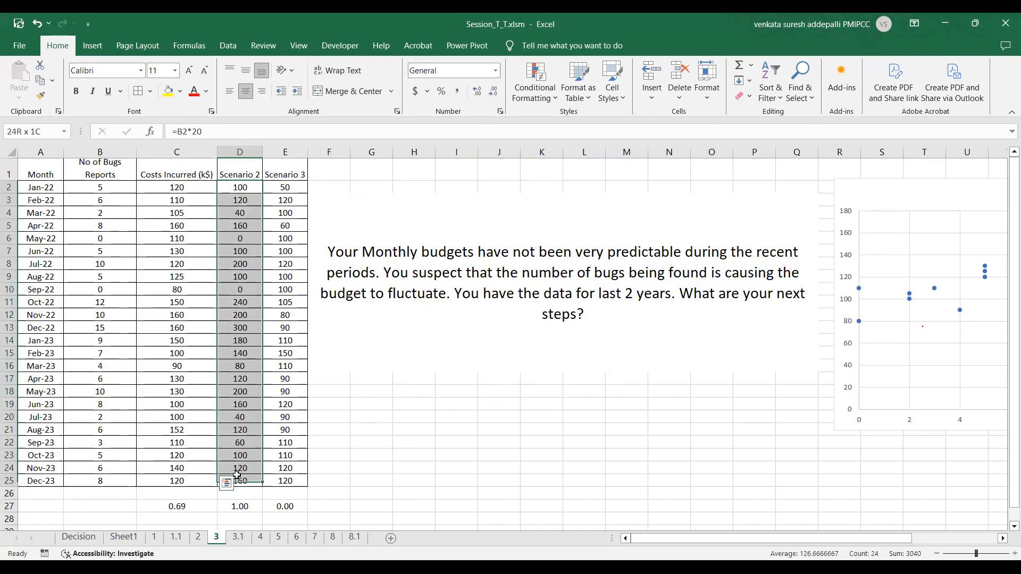
left_click(243, 507)
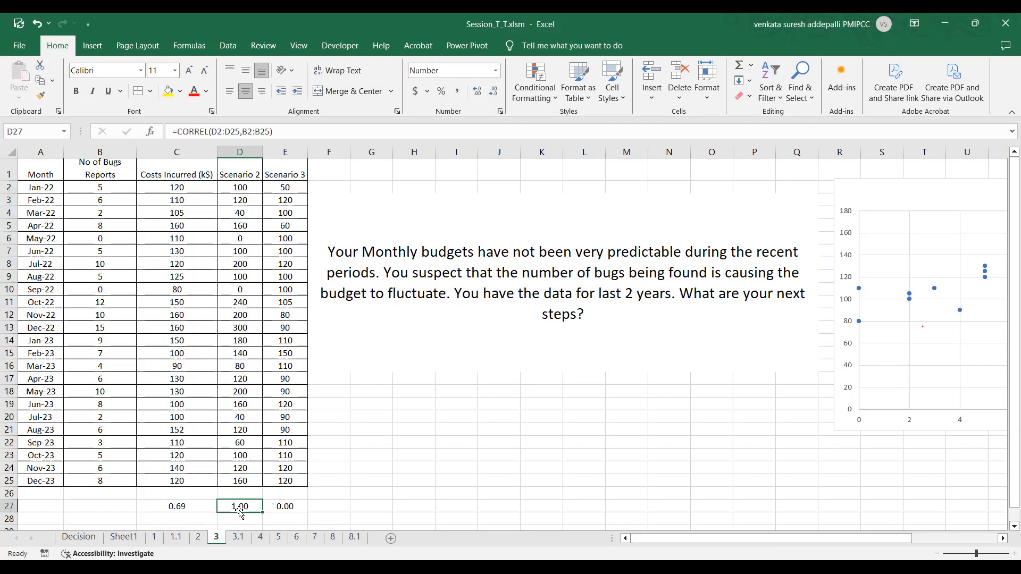
Insert a scatter chart of the Scenario 2 values in D1:D25 against the bug reports in B1:B25.
left_click_drag(245, 171, 236, 482)
left_click_drag(119, 176, 102, 481)
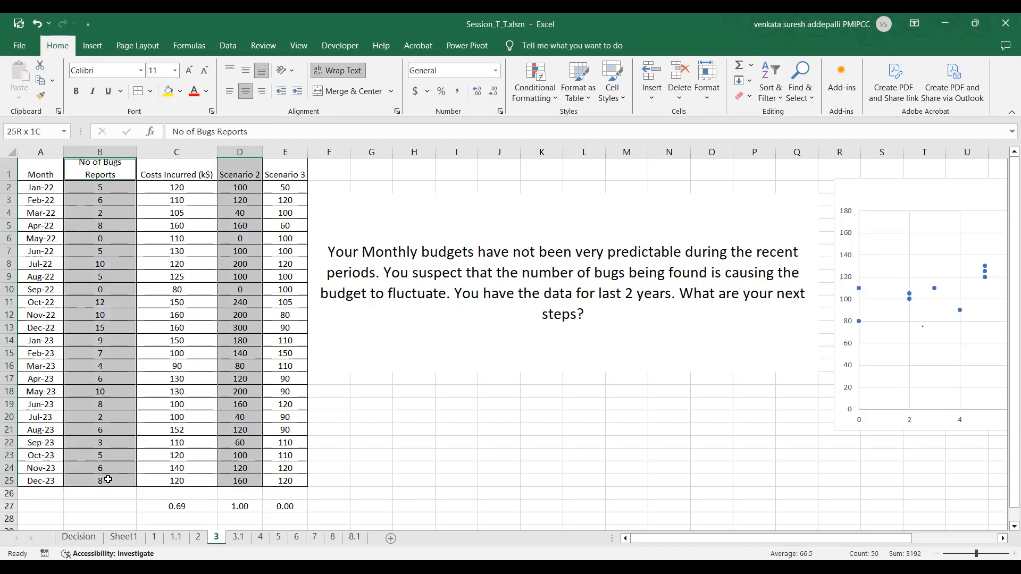
left_click(92, 46)
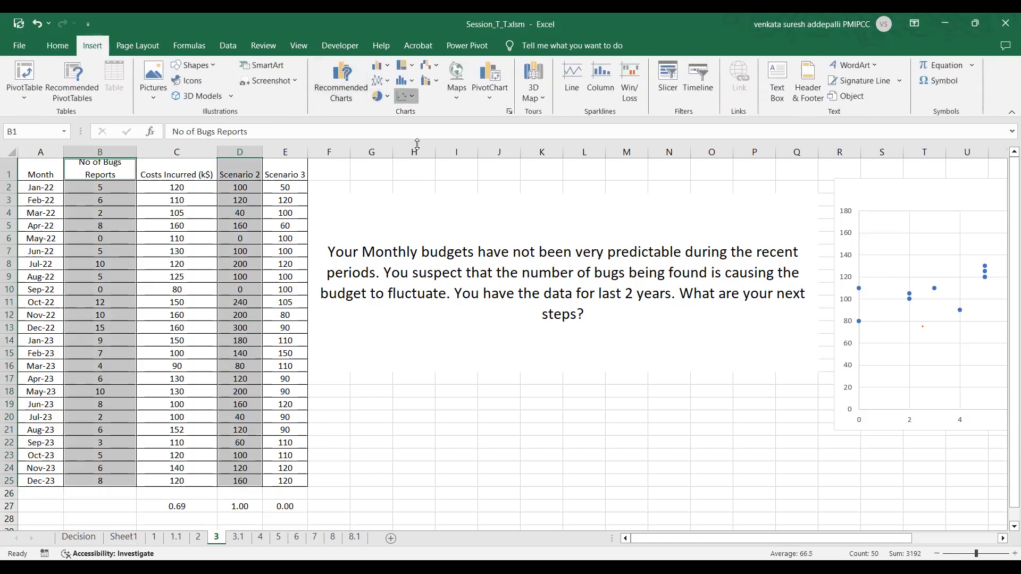
mouse_move(644, 307)
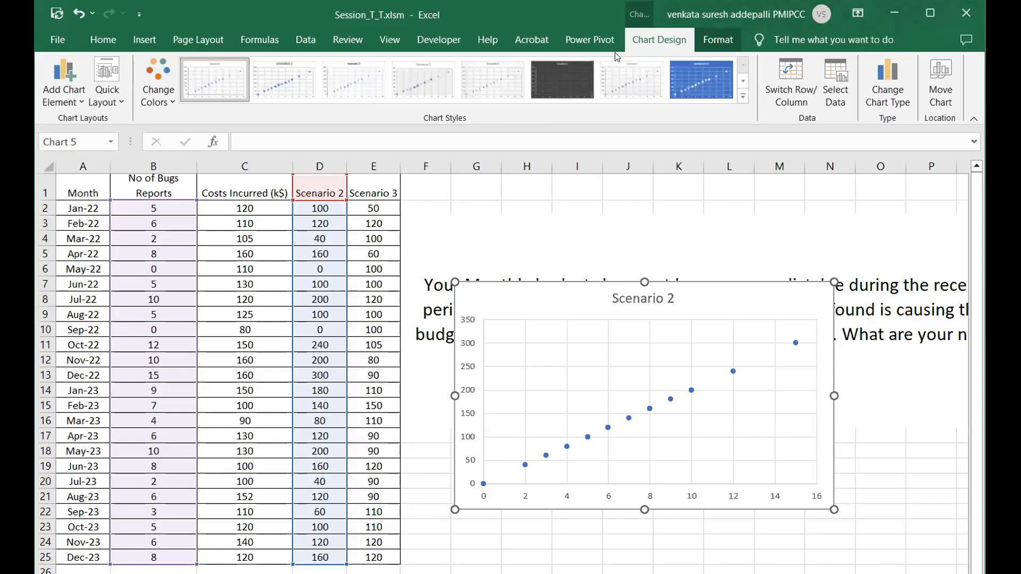
Add a linear trendline to the Scenario 2 scatter chart.
left_click(71, 95)
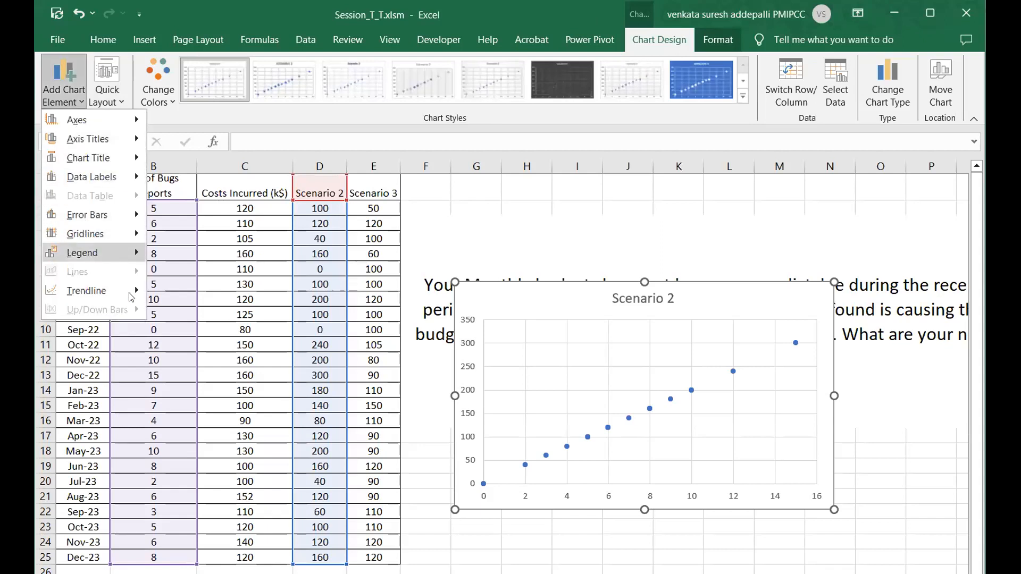
mouse_move(132, 295)
left_click(201, 331)
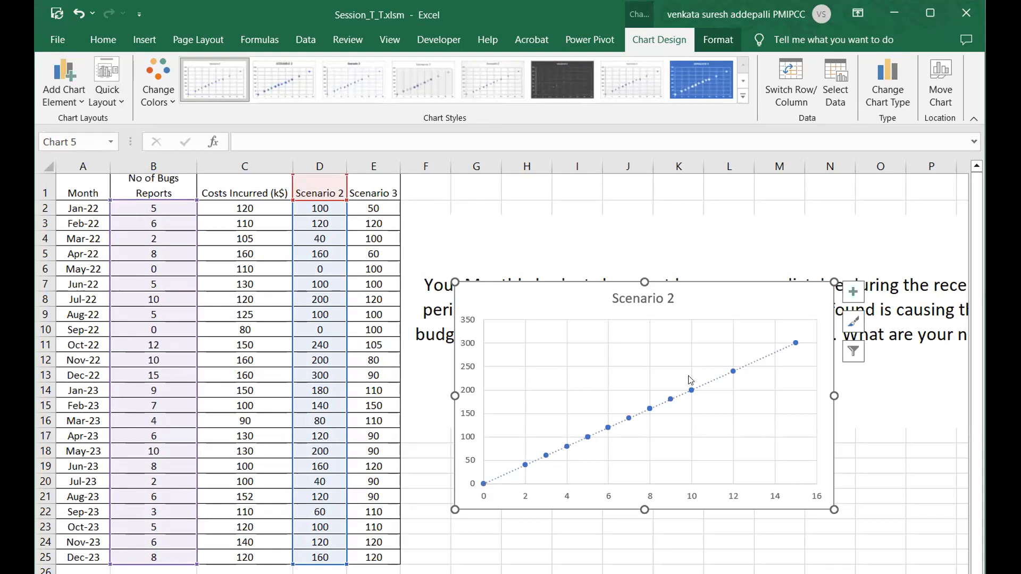
scroll(331, 439, "down", 1)
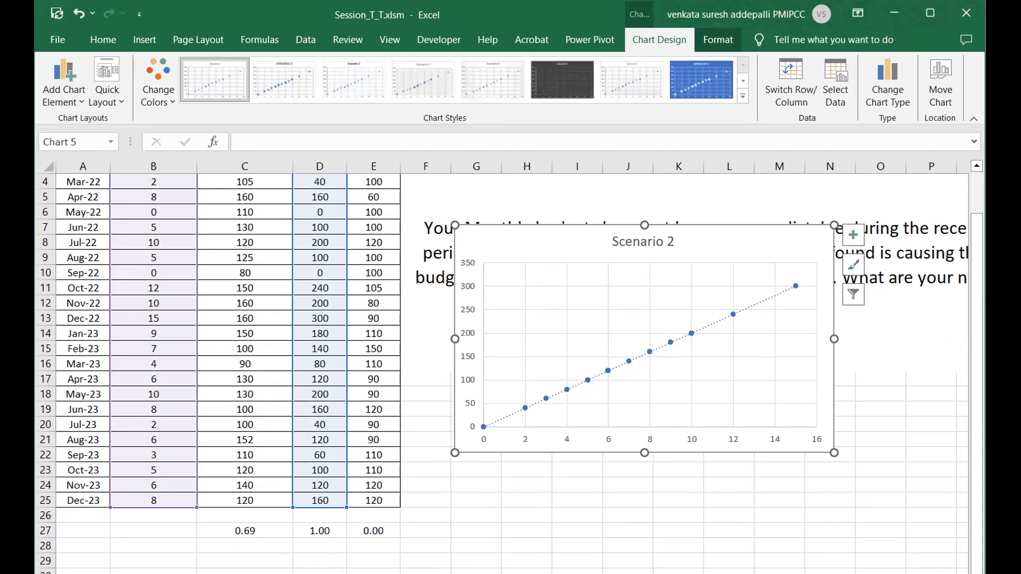
left_click(927, 18)
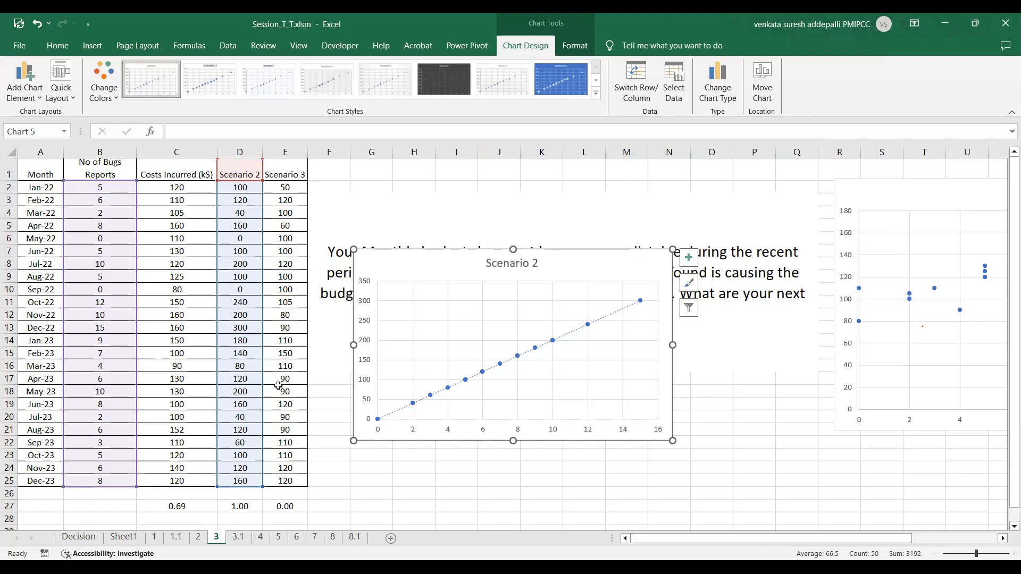
Insert a scatter chart of the Scenario 3 values in E2:E25 against the bug reports in B2:B25.
left_click(294, 182)
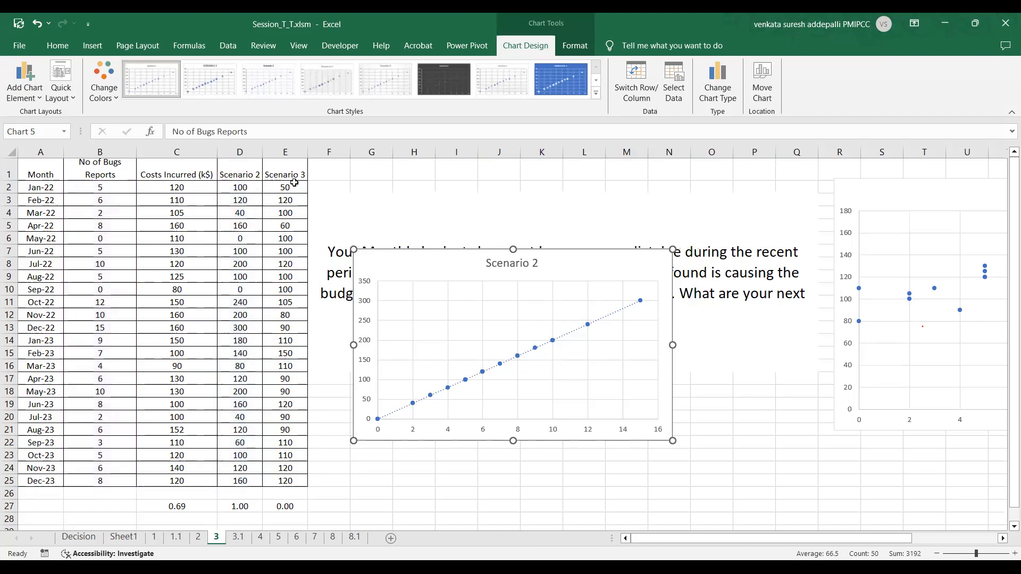
left_click_drag(294, 183, 289, 510)
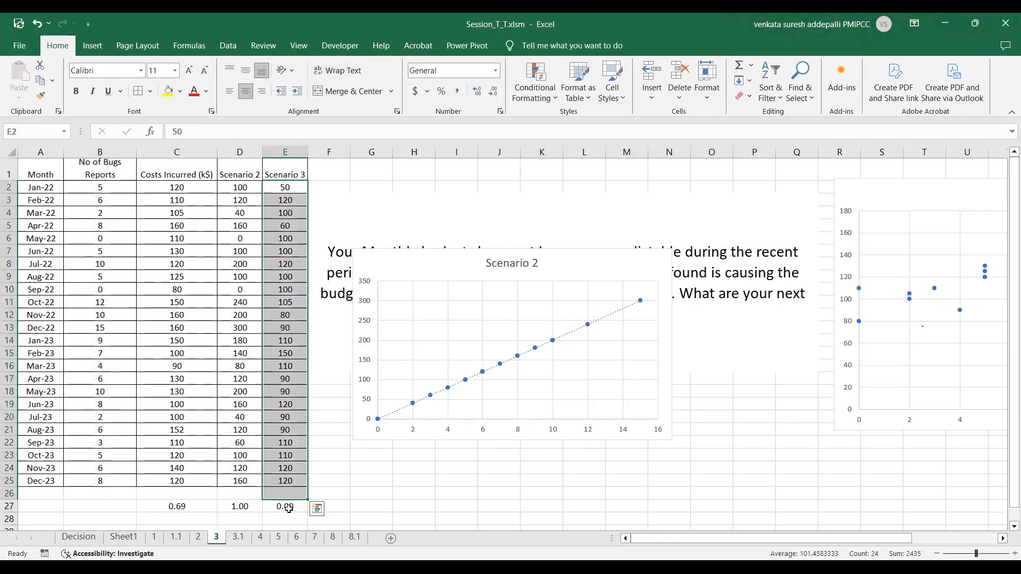
left_click_drag(284, 189, 281, 474)
left_click_drag(114, 192, 119, 481)
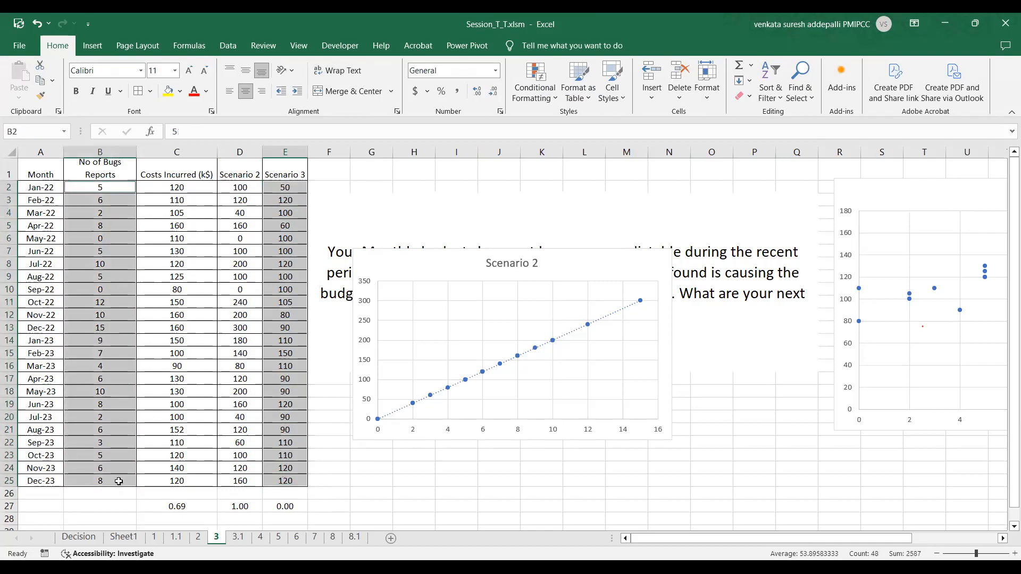
left_click(92, 46)
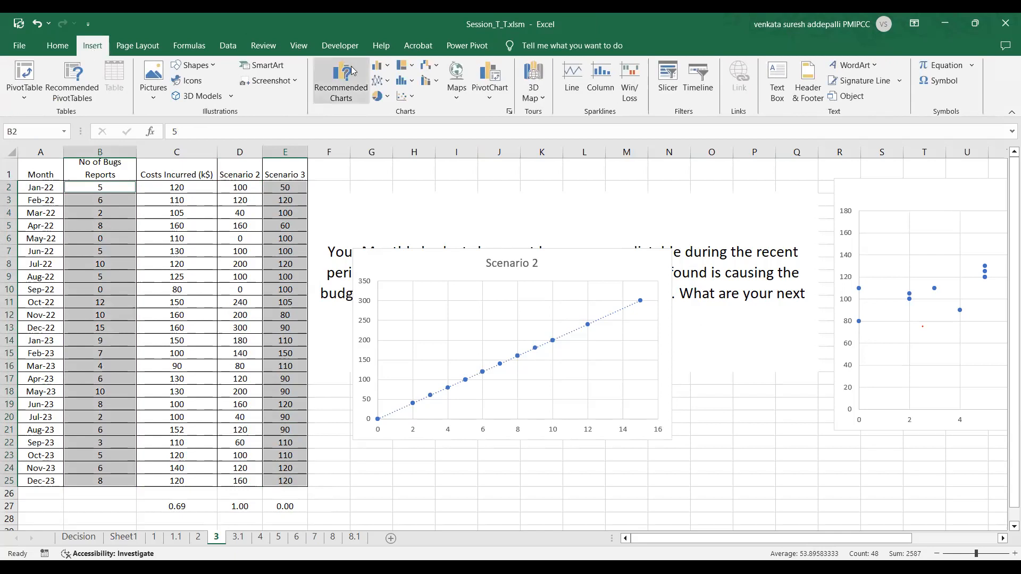
left_click(407, 96)
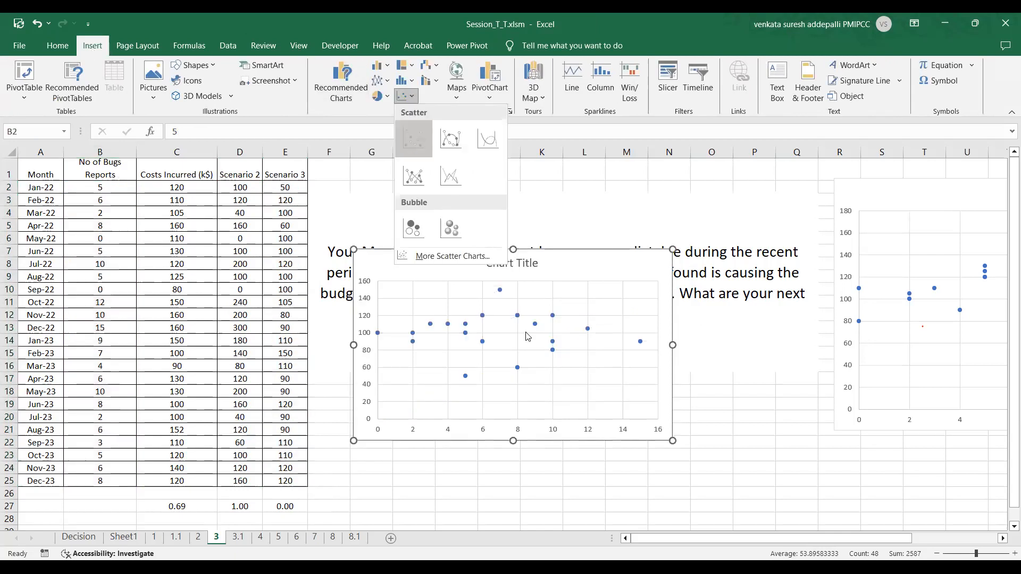
left_click(413, 138)
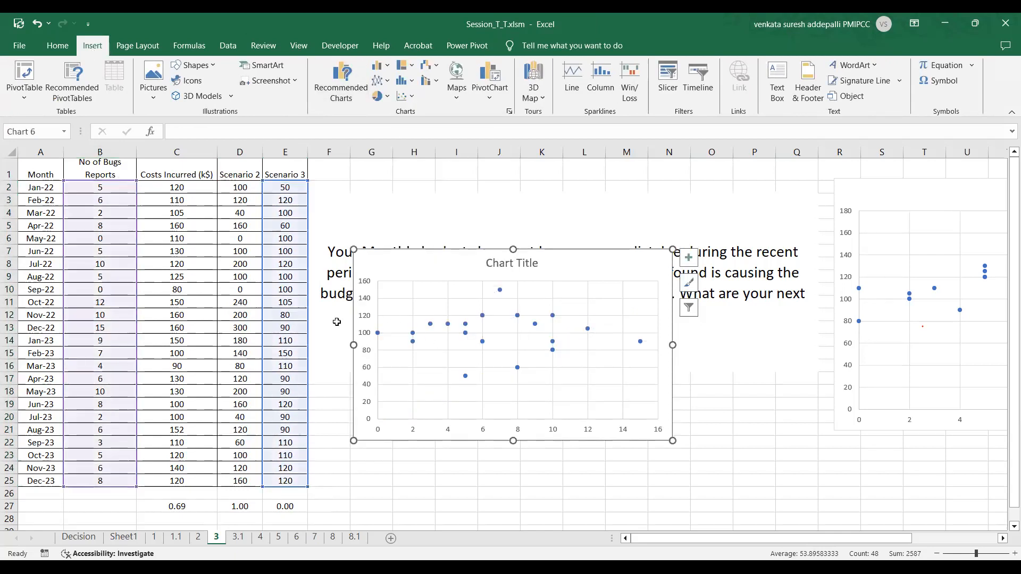
Move the Scenario 3 scatter chart below the Scenario 2 chart so that the two do not overlap.
left_click(581, 487)
left_click(623, 262)
left_click_drag(622, 262, 857, 444)
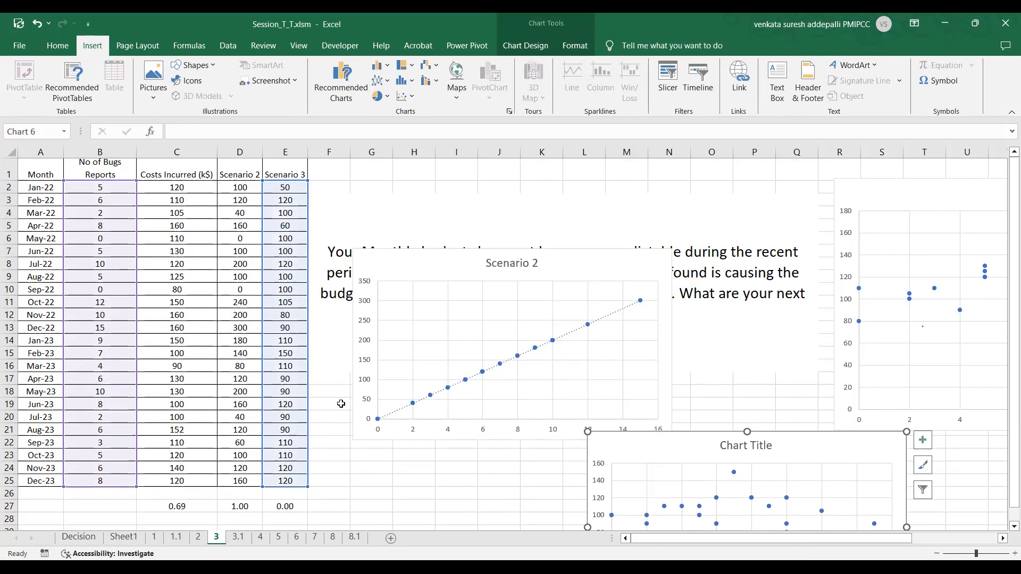
scroll(611, 346, "down", 2)
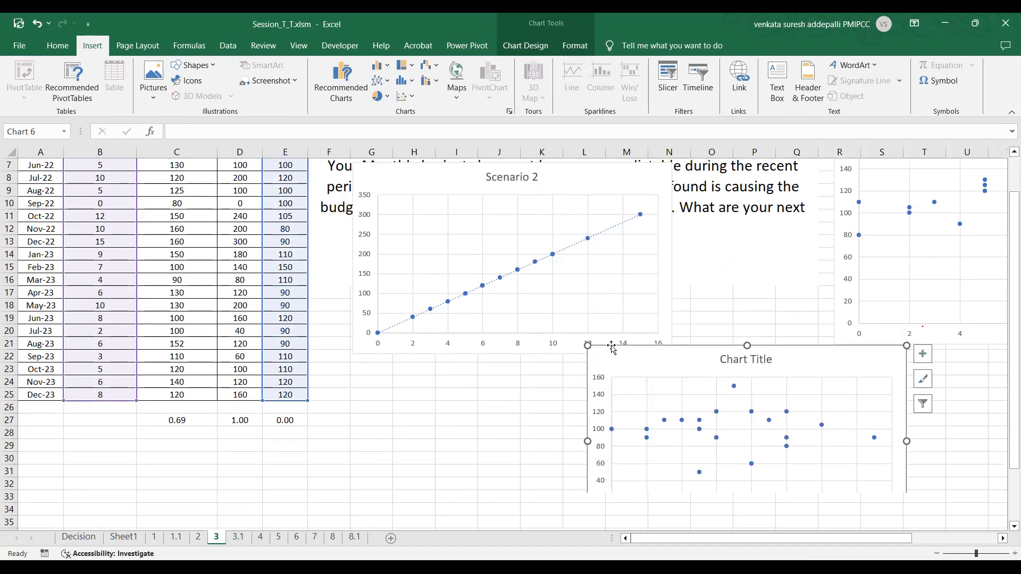
left_click_drag(771, 350, 555, 404)
left_click(585, 187)
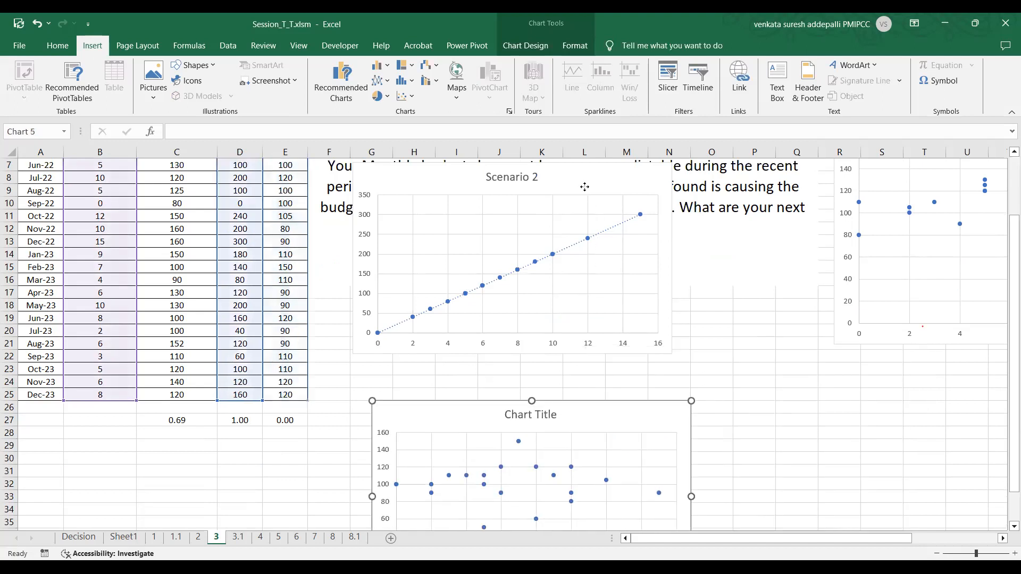
left_click(781, 441)
scroll(782, 442, "up", 2)
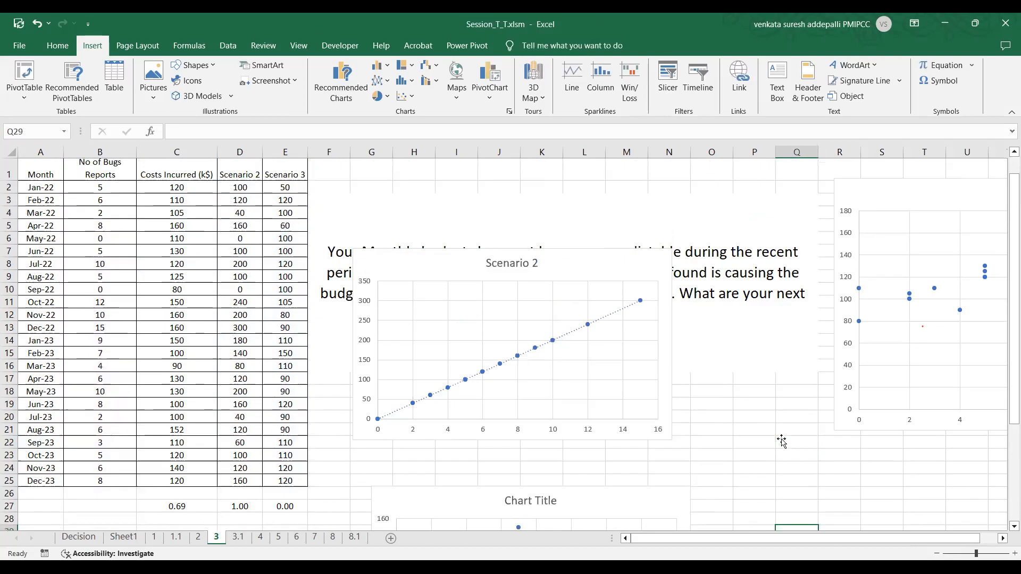
Move the Scenario 2 scatter chart up and place the chart still titled "Chart Title" directly beneath it.
left_click_drag(761, 538, 916, 509)
left_click(1003, 538)
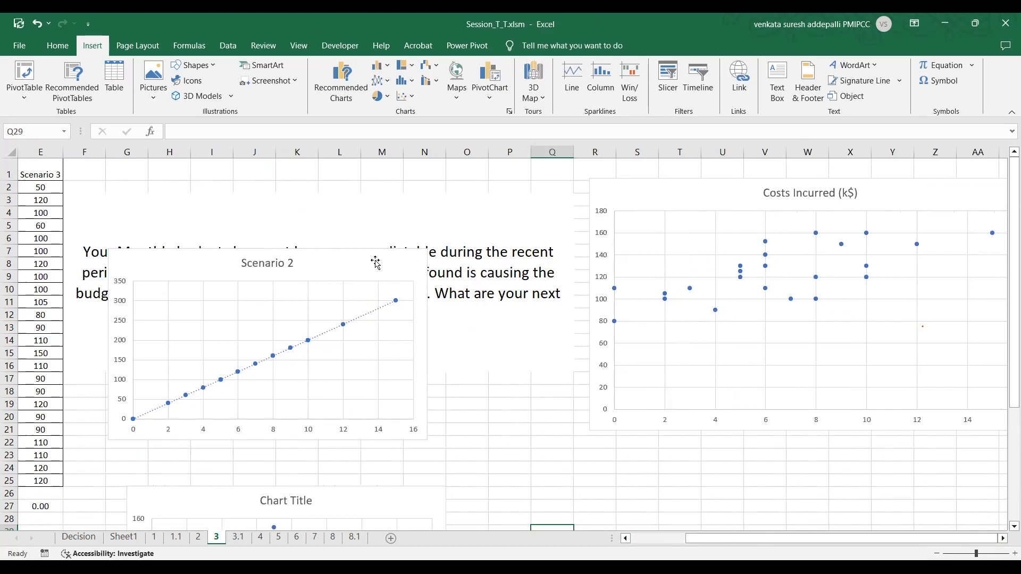
left_click_drag(376, 263, 386, 218)
scroll(365, 406, "down", 3)
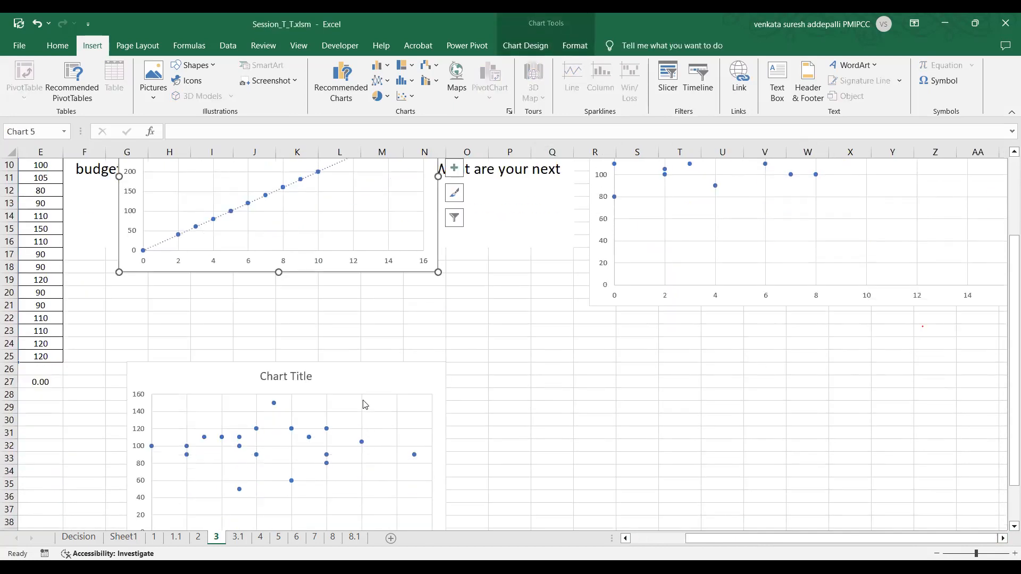
left_click_drag(343, 306, 362, 303)
left_click_drag(701, 538, 644, 543)
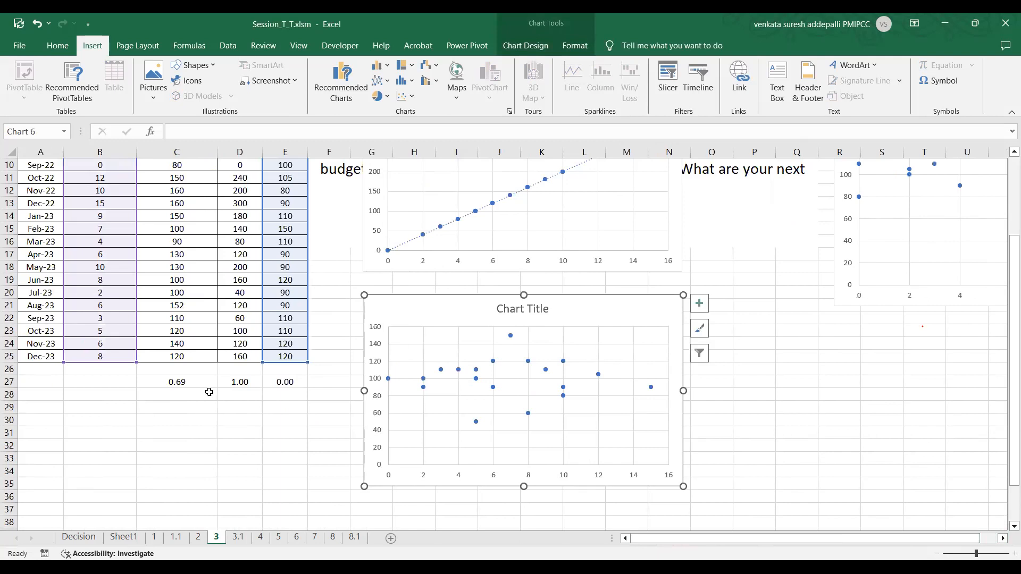
key("Escape")
scroll(209, 392, "up", 3)
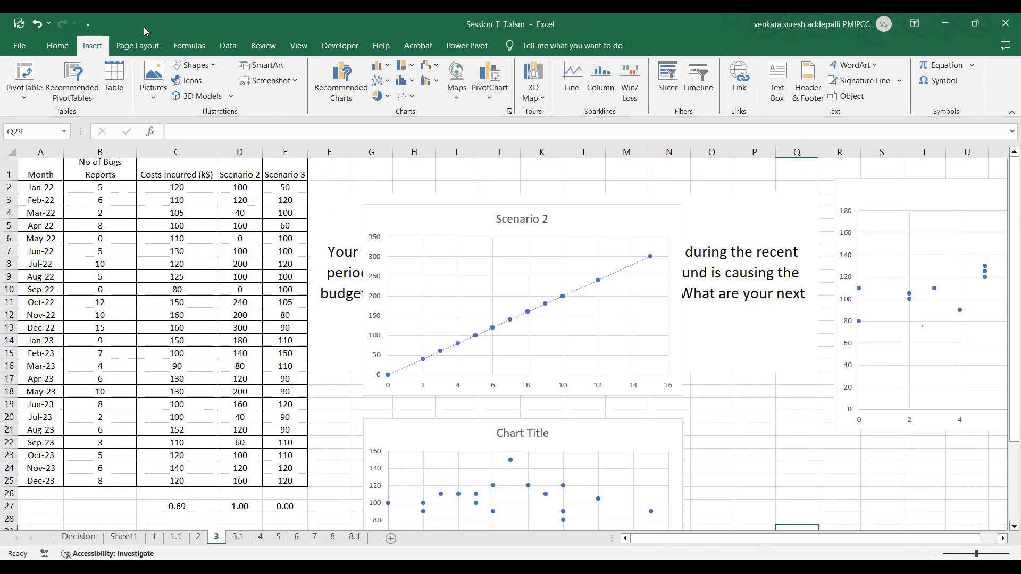
Start a Regression from the data analysis tools.
left_click(227, 45)
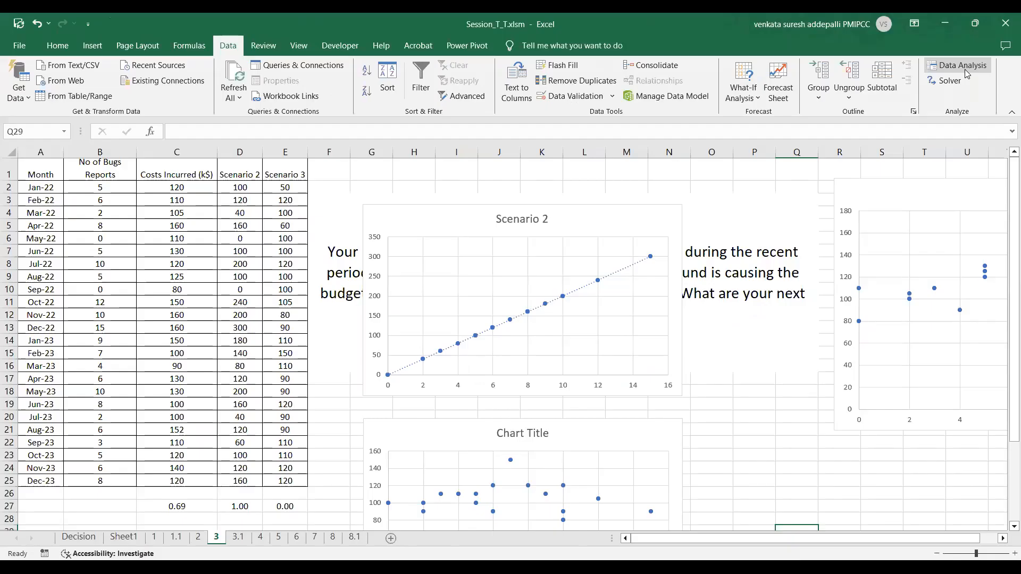
left_click(964, 69)
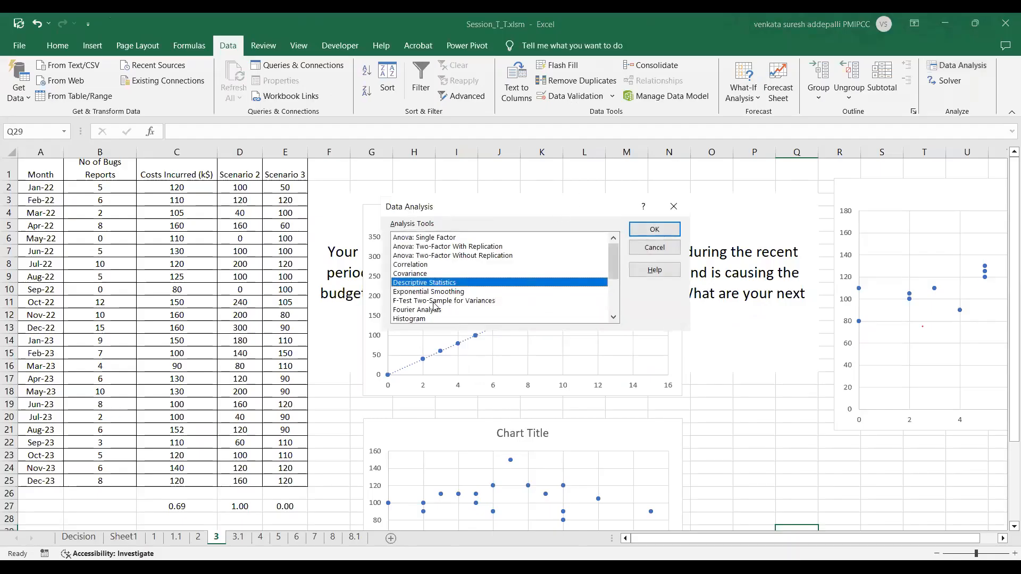
left_click_drag(613, 262, 614, 286)
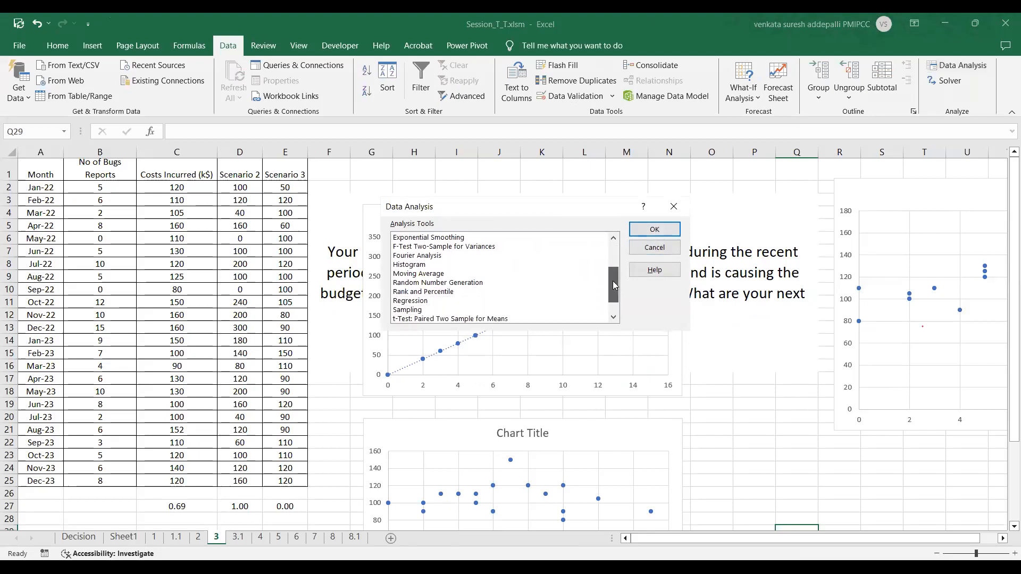
left_click(415, 301)
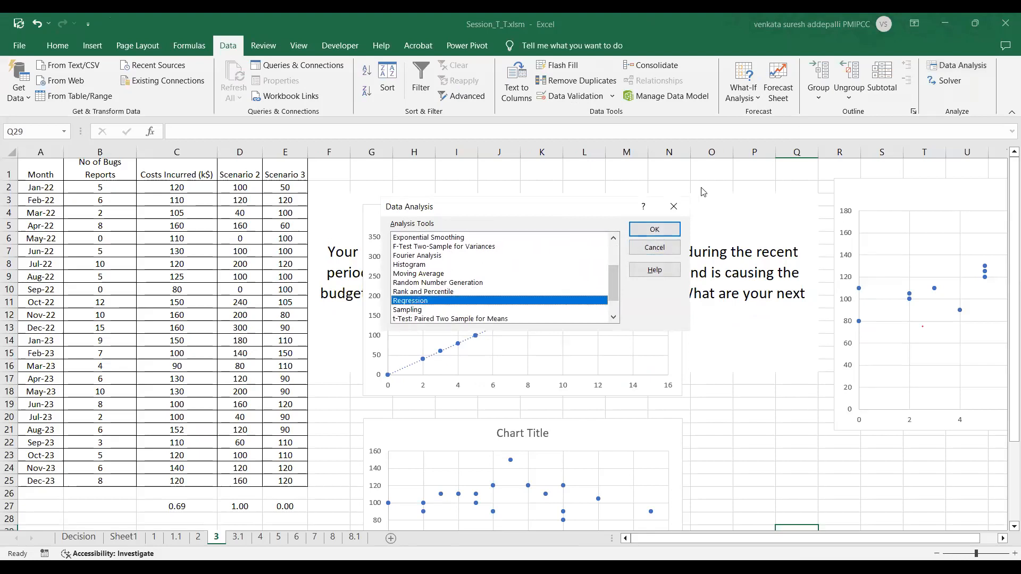
left_click(668, 235)
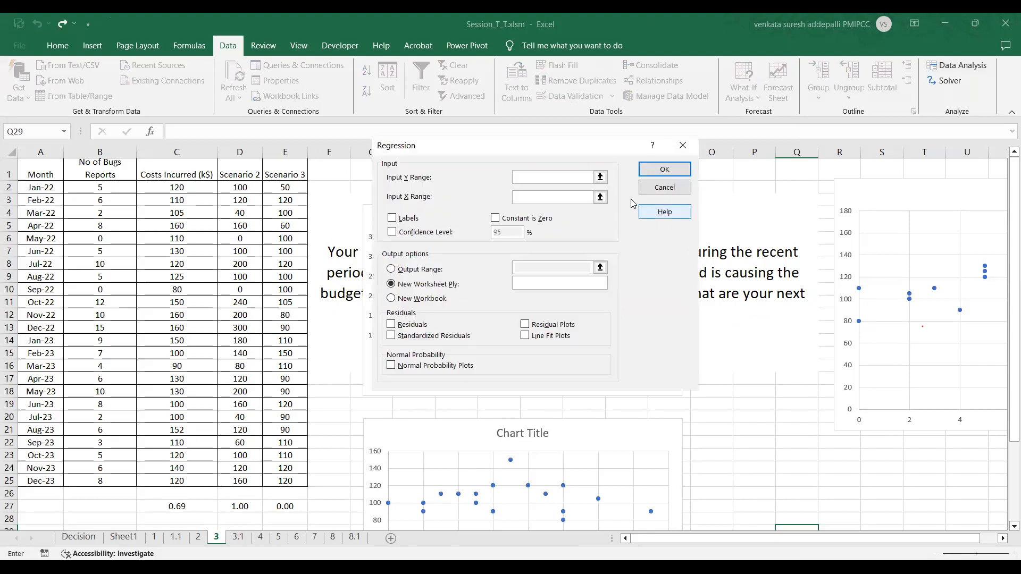
Run the regression on a new worksheet with Y range $C$2:$C$25 and X range $B$2:$B$25.
left_click(600, 177)
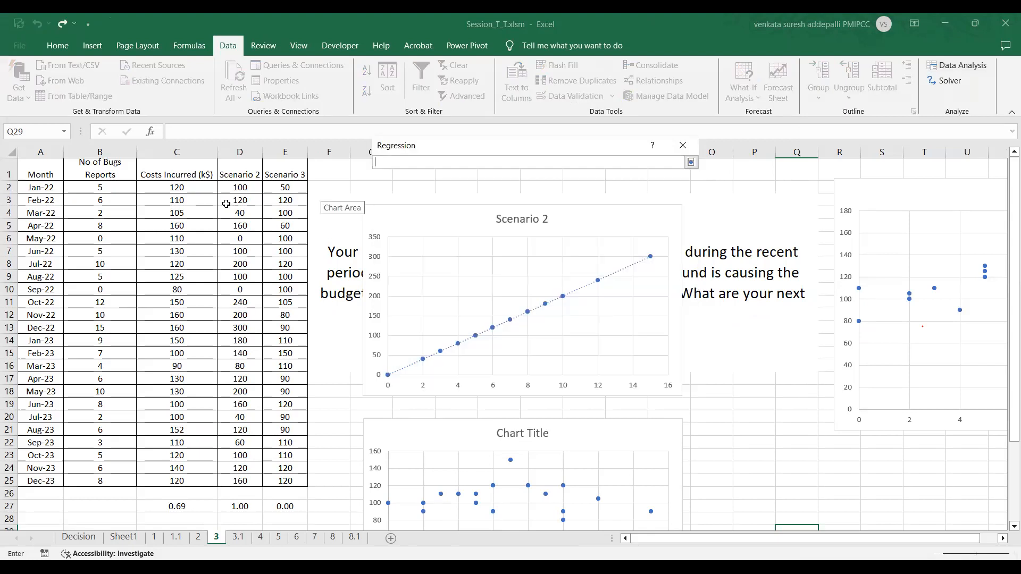
left_click(178, 186)
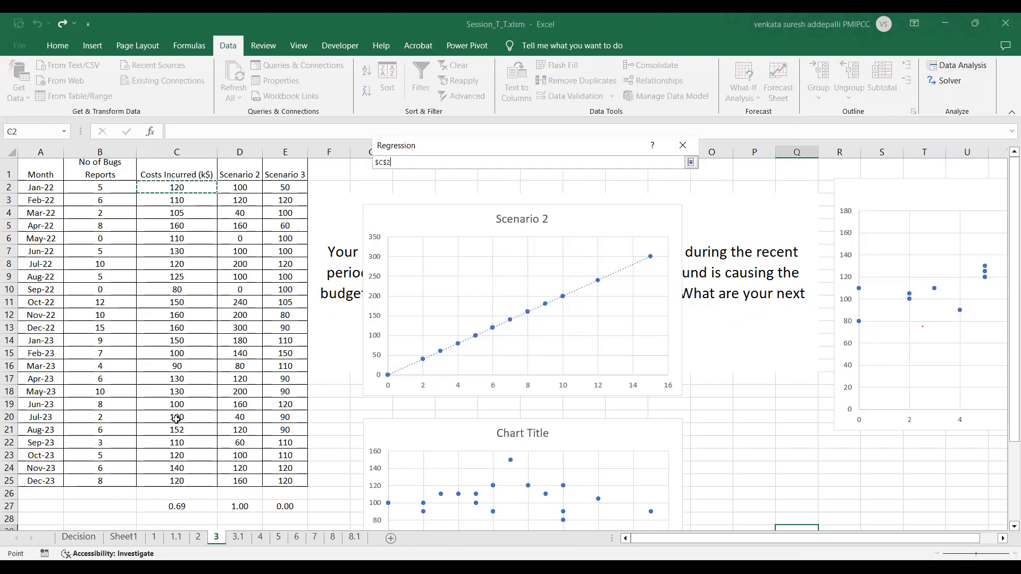
left_click(185, 475, "shift")
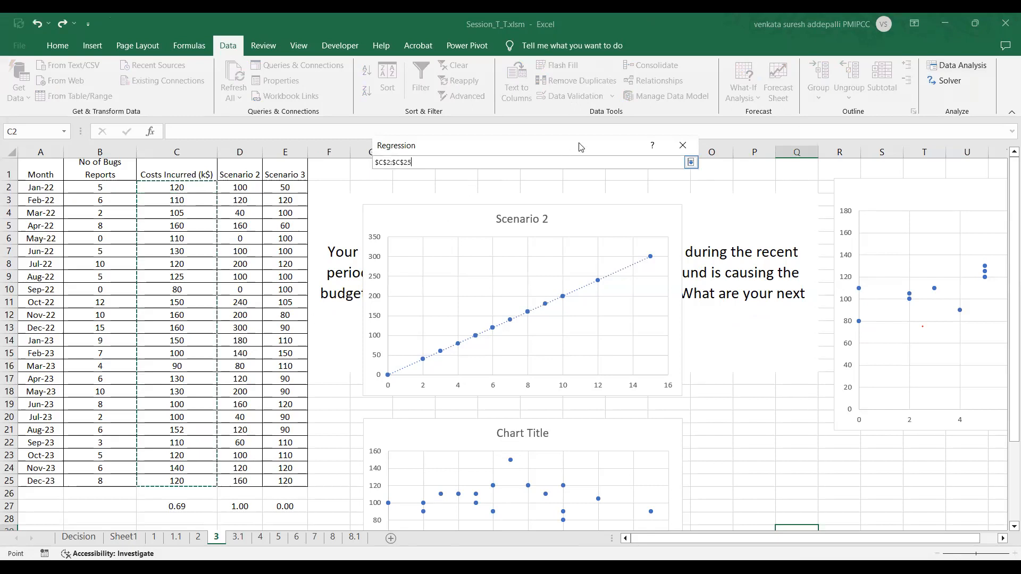
left_click(691, 162)
left_click(602, 197)
left_click(103, 188)
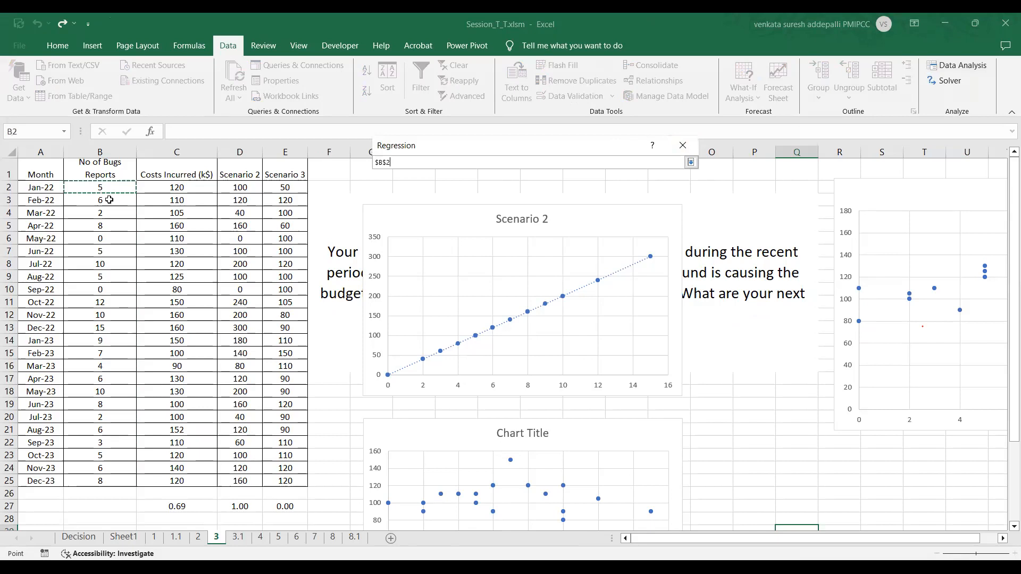
left_click_drag(113, 466, 114, 481)
left_click(691, 163)
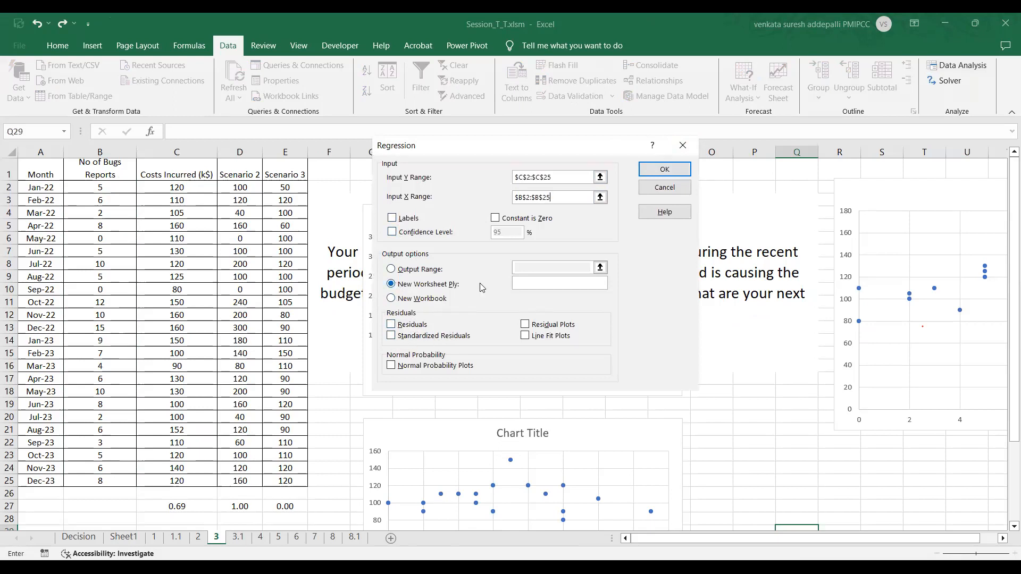
left_click(673, 172)
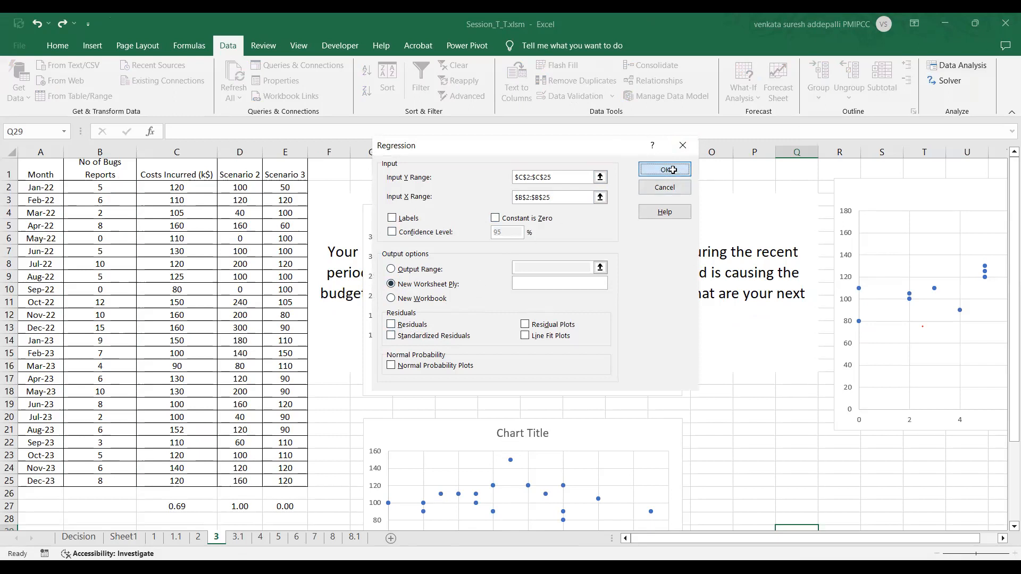
Widen columns A through E of the regression summary output so their labels and figures are easier to read.
left_click(493, 307)
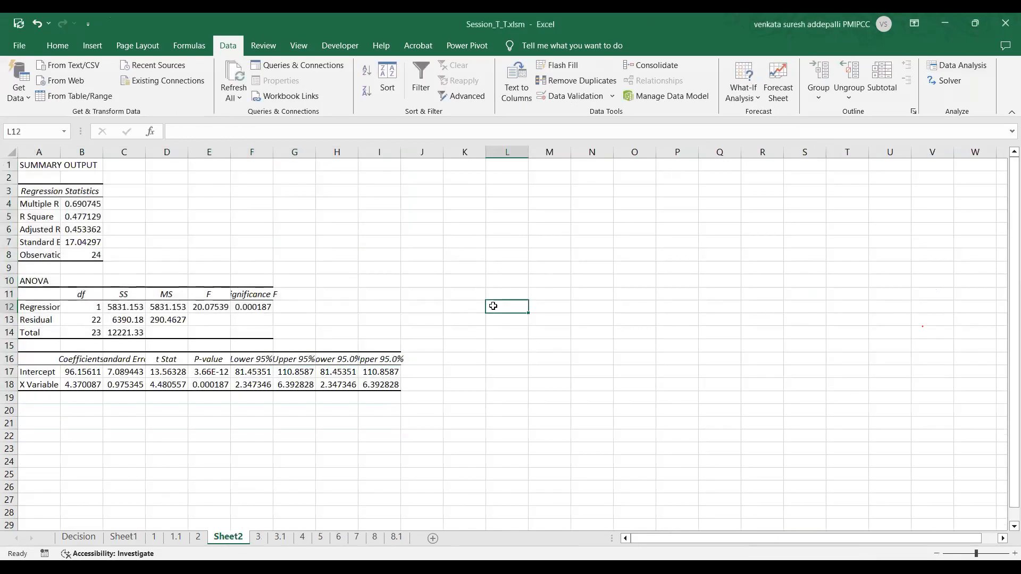
scroll(247, 281, "up", 3)
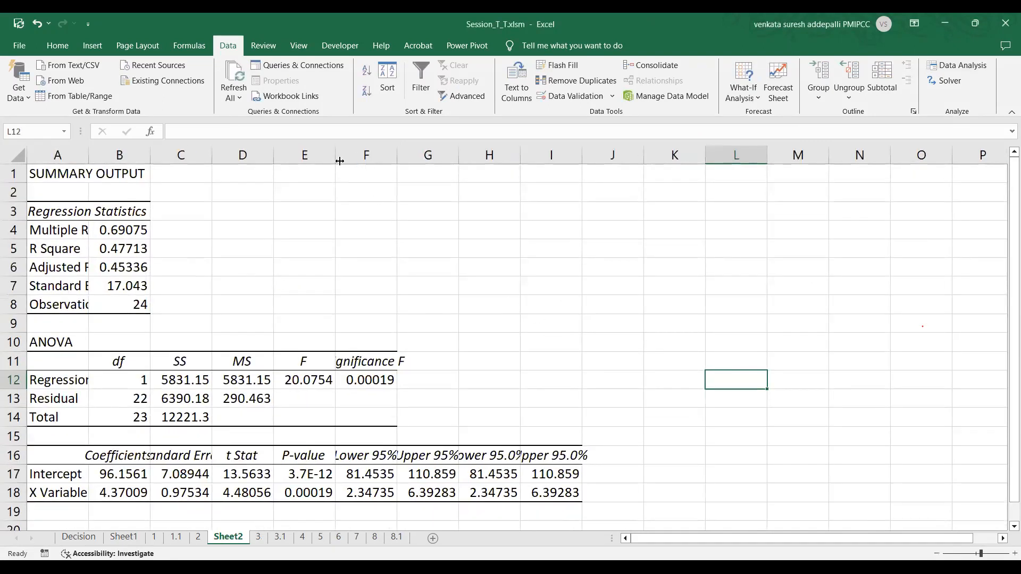
left_click_drag(336, 156, 344, 157)
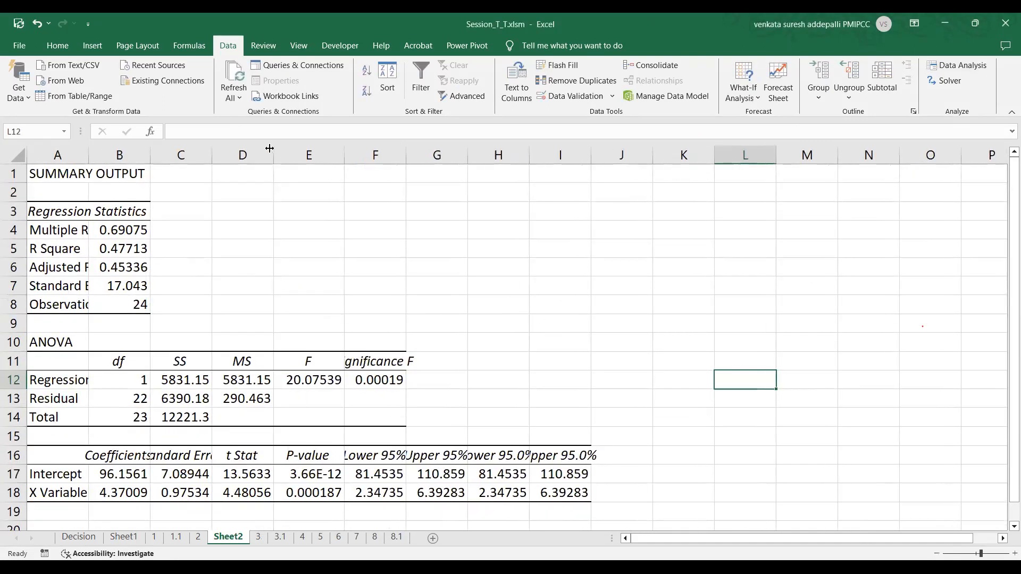
double_click(270, 151)
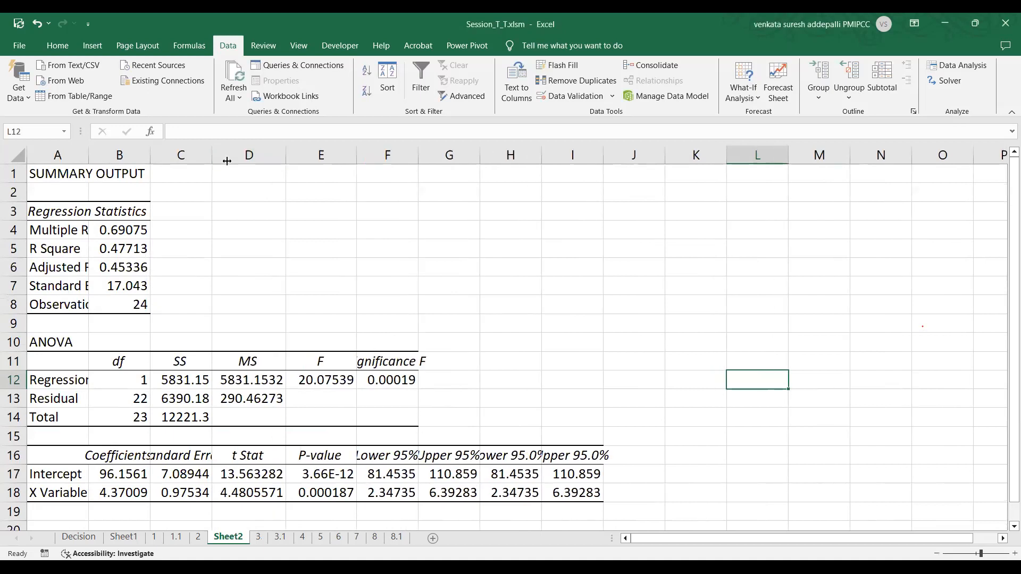
double_click(227, 161)
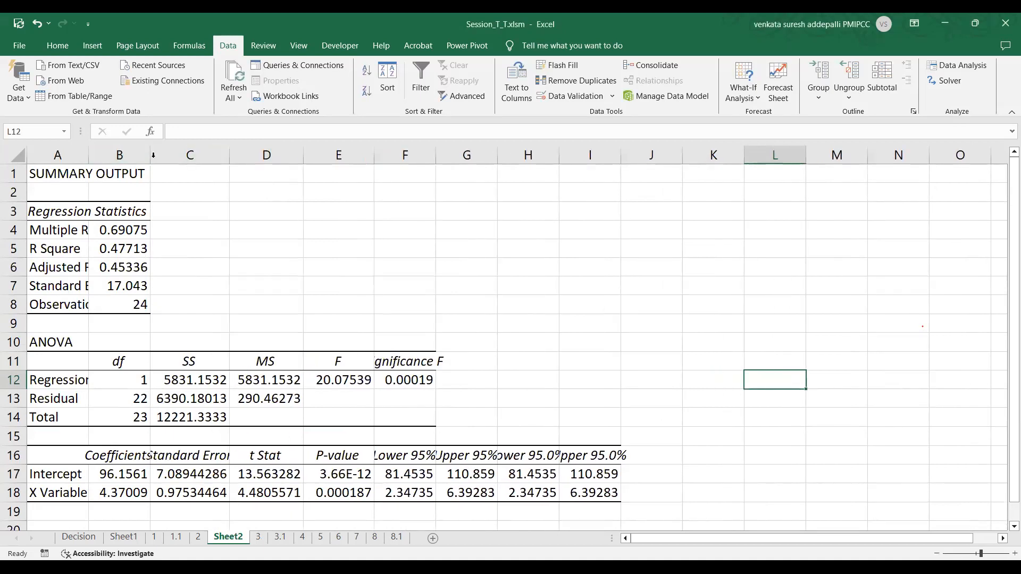
double_click(152, 155)
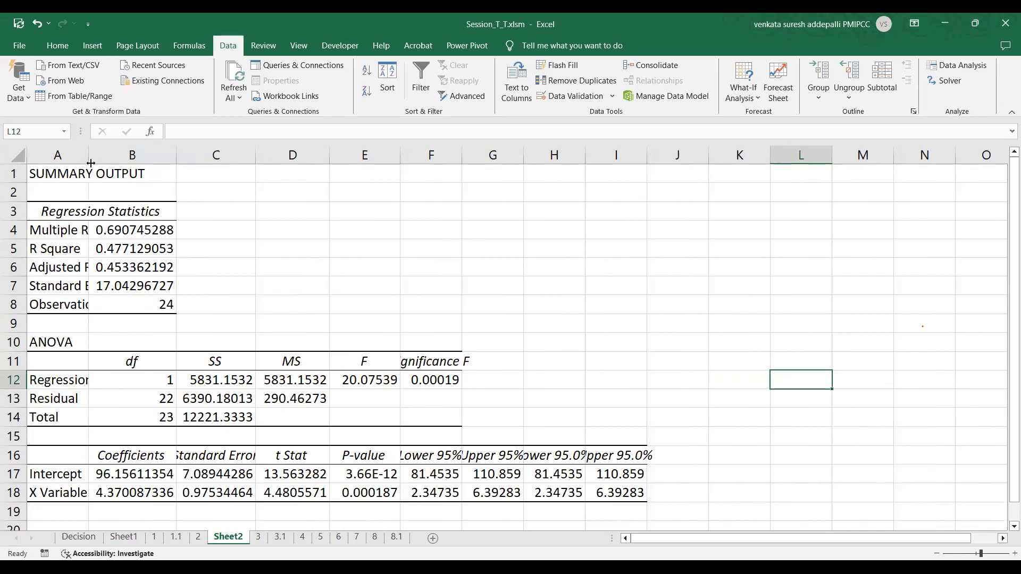
left_click_drag(91, 163, 110, 161)
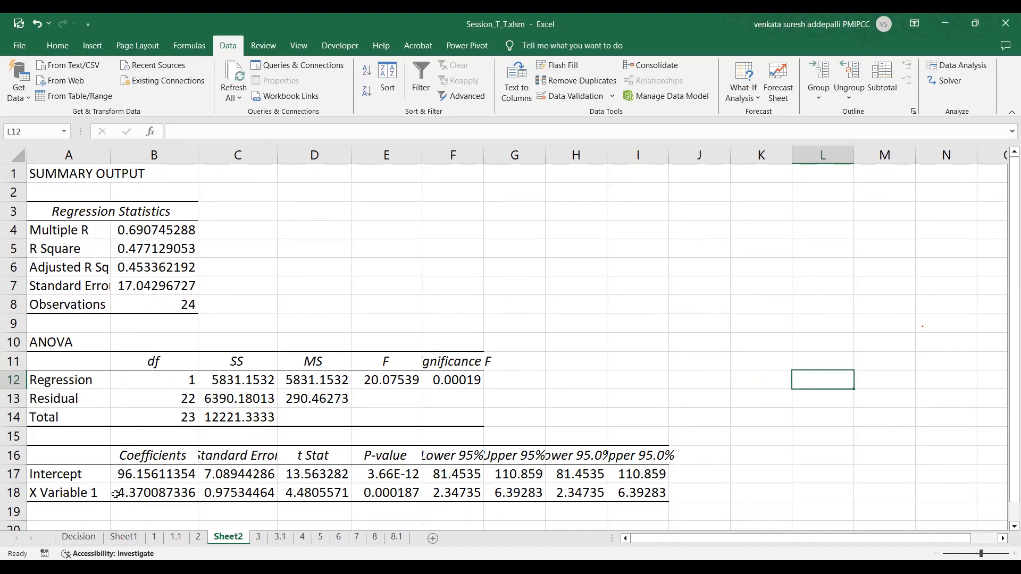
Examine the intercept coefficient and the standard errors in the regression output, and return to worksheet 3.
left_click(131, 475)
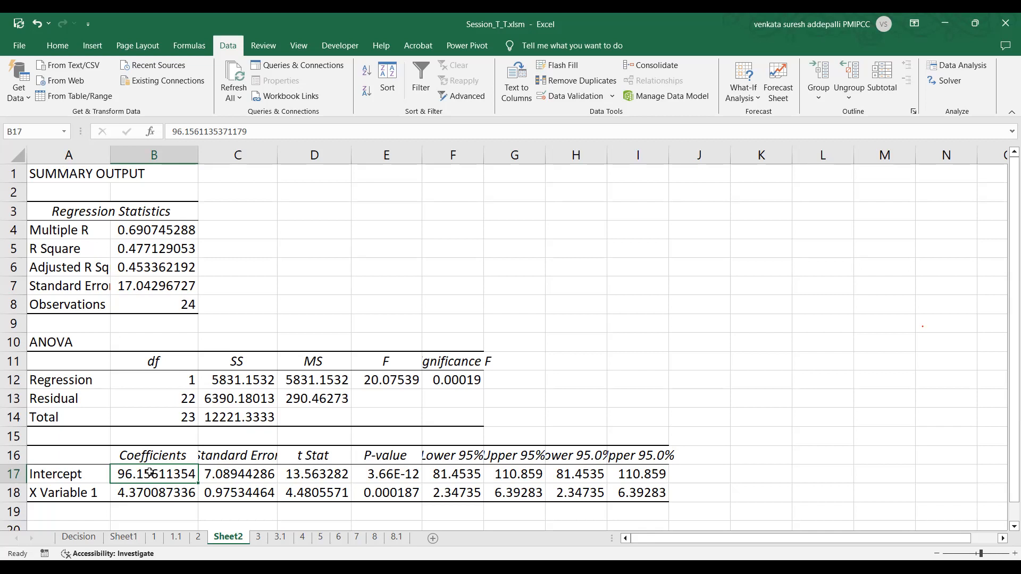
left_click_drag(229, 474, 235, 489)
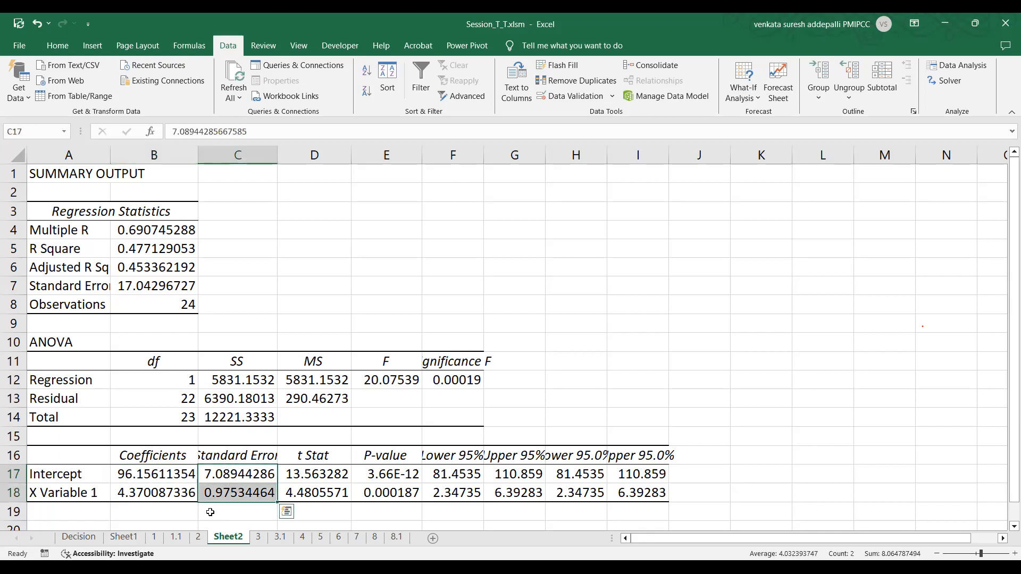
left_click(259, 538)
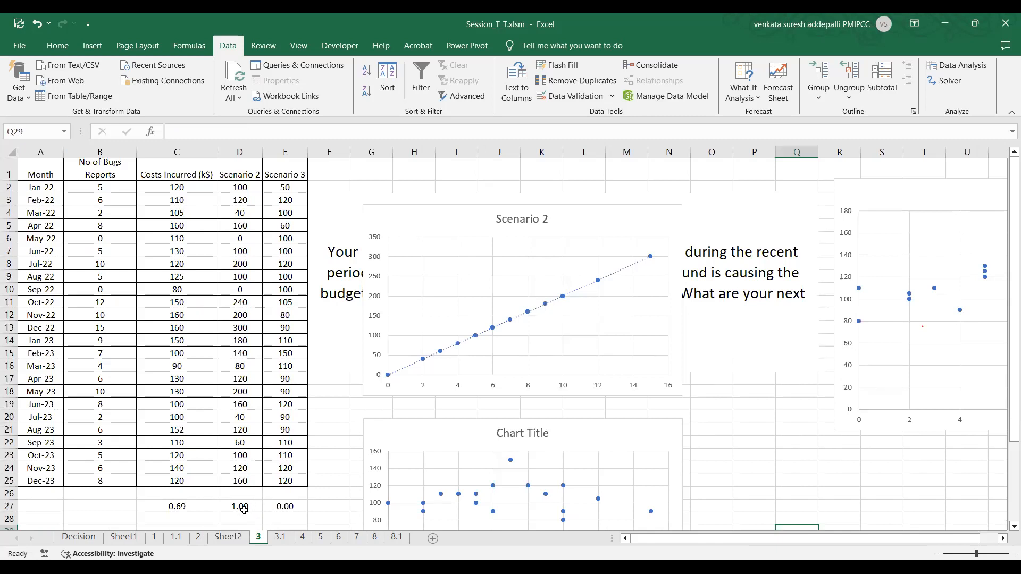
Open worksheet 4 and enlarge the critical path schedule and its question for reading.
left_click(303, 538)
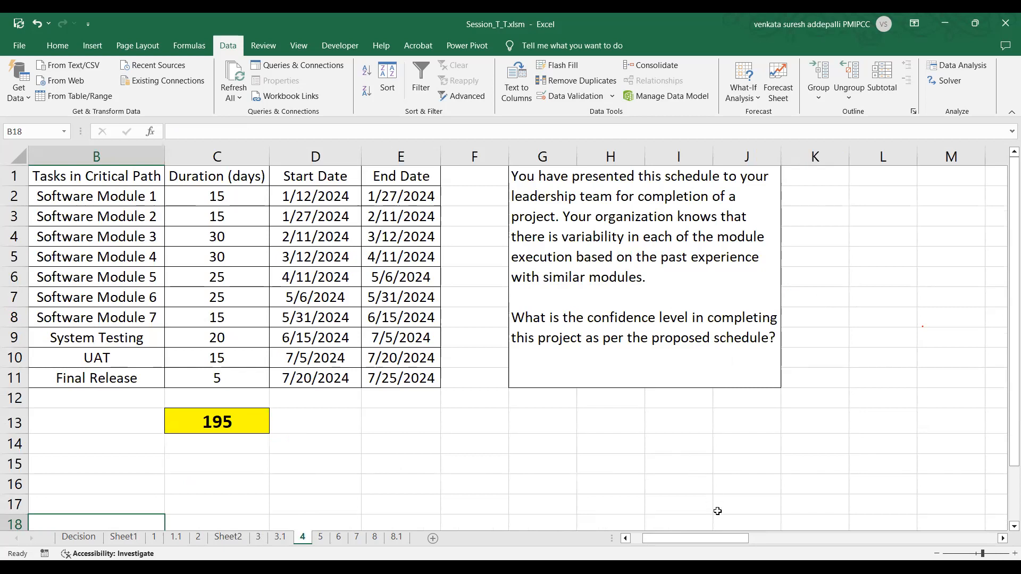
left_click_drag(721, 536, 649, 535)
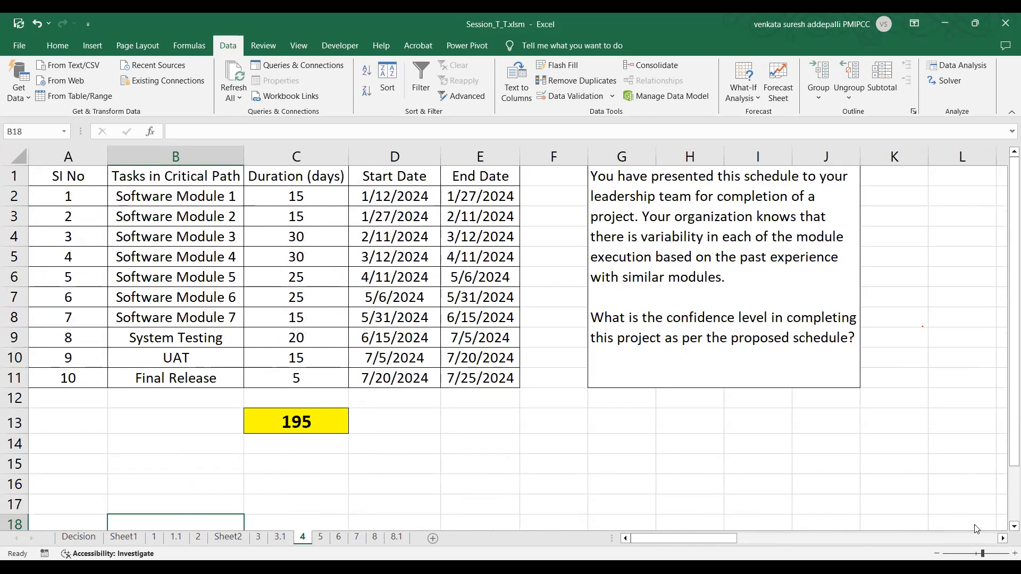
left_click(1007, 553)
left_click(1014, 553)
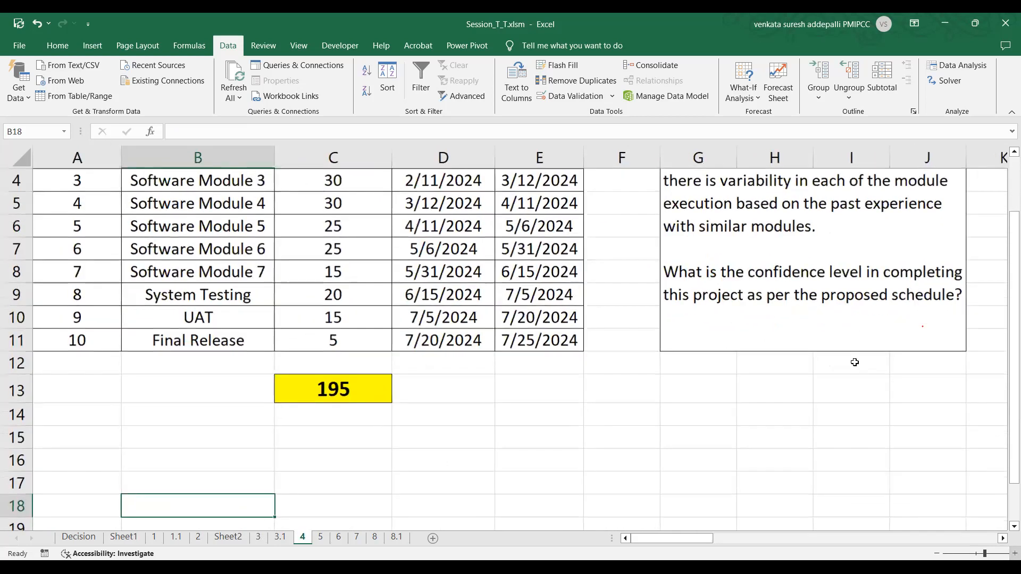
scroll(855, 362, "up", 1)
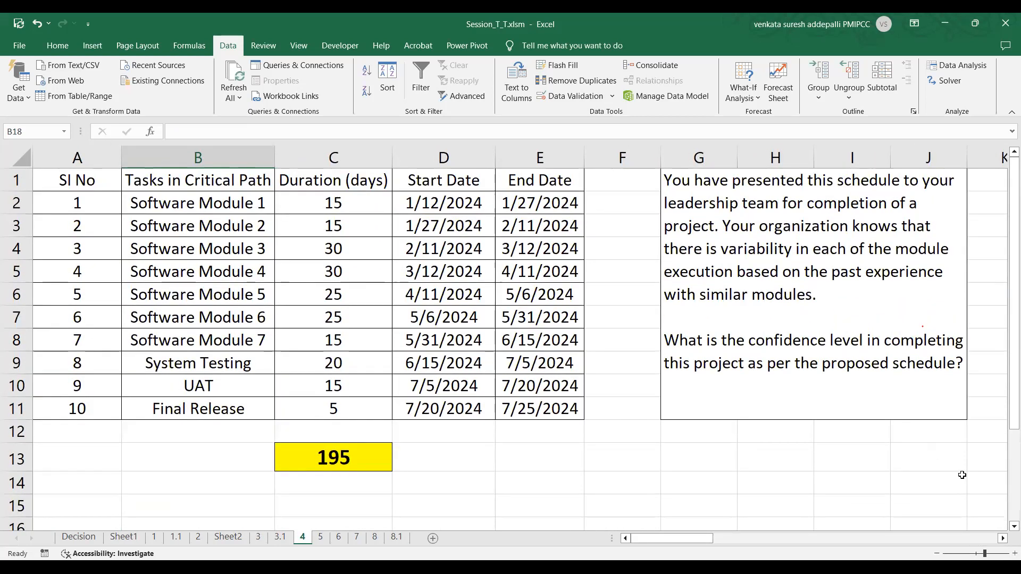
left_click(1006, 554)
left_click_drag(691, 538, 679, 527)
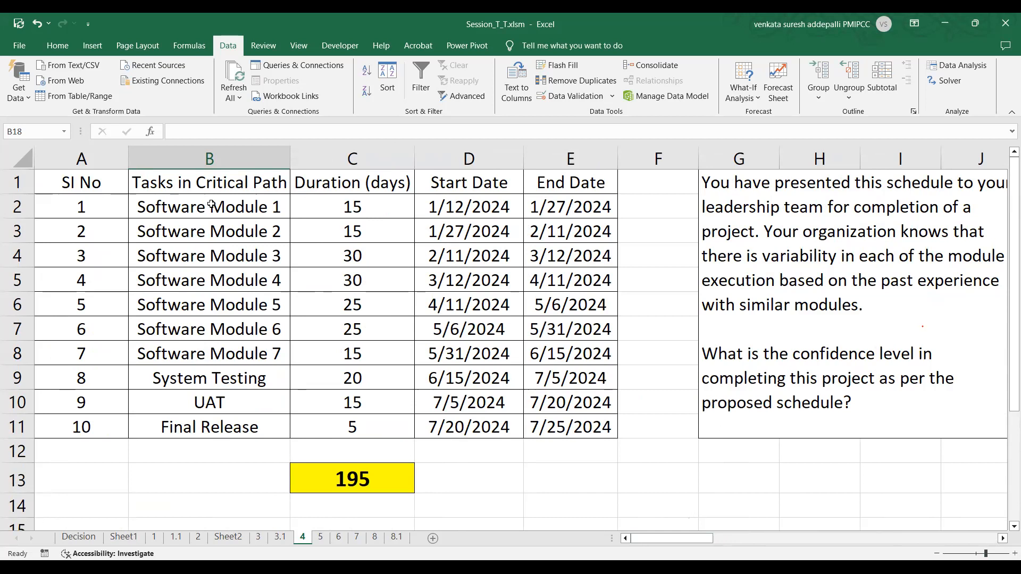
Examine the software module tasks and the durations of all critical path tasks in the schedule.
left_click(349, 206)
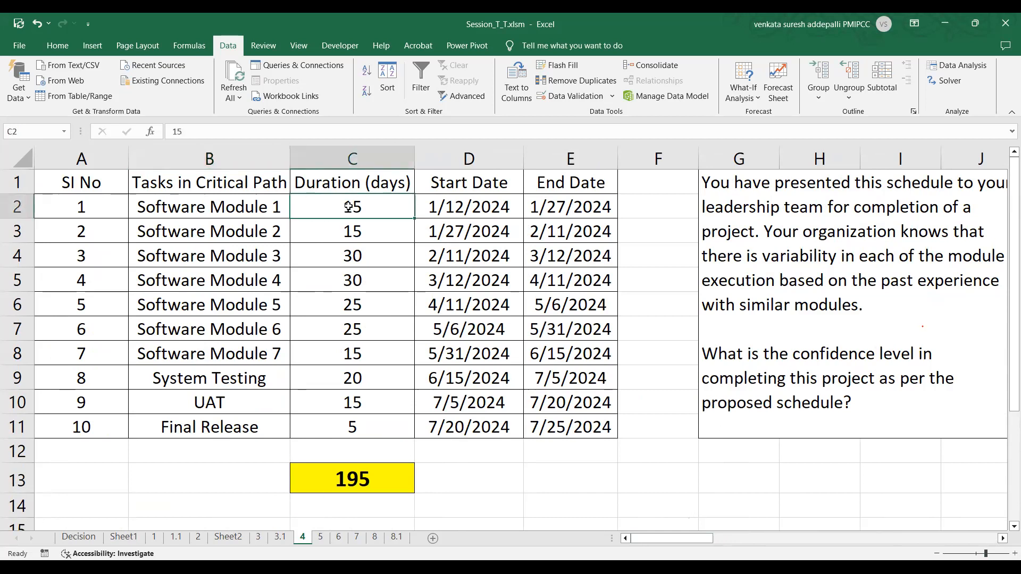
left_click(357, 224)
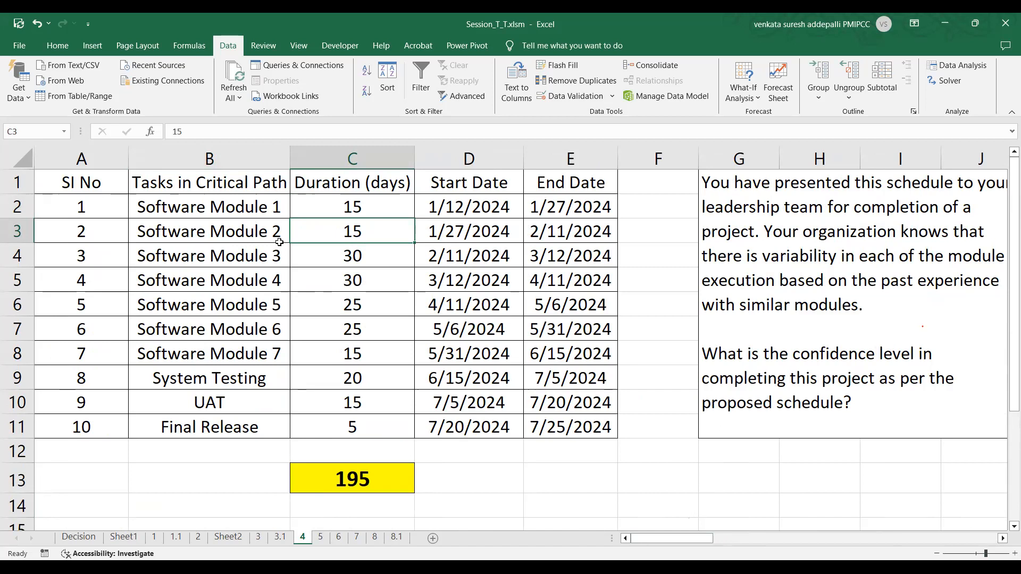
left_click(263, 210)
left_click_drag(264, 233, 276, 356)
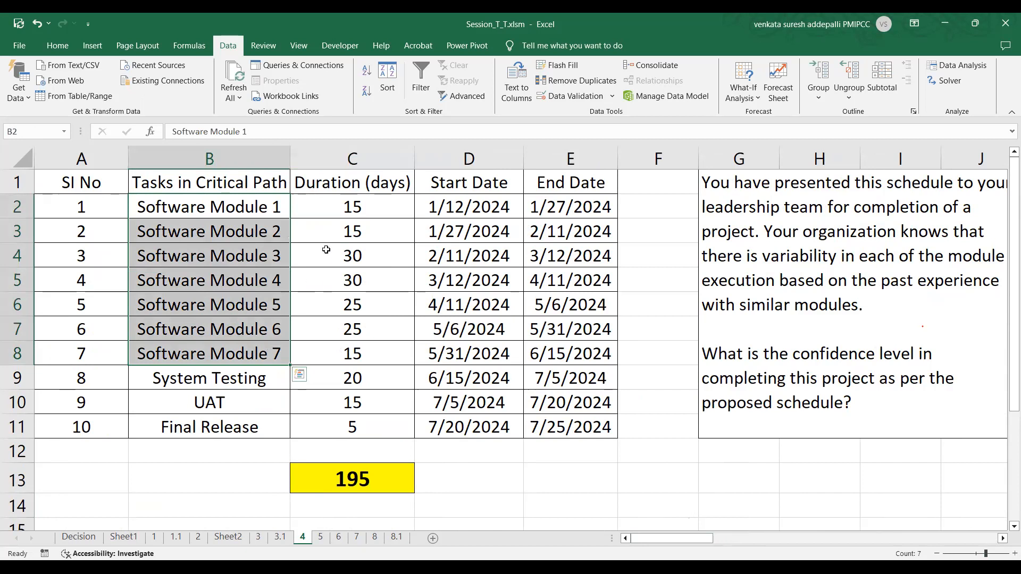
left_click_drag(342, 206, 353, 430)
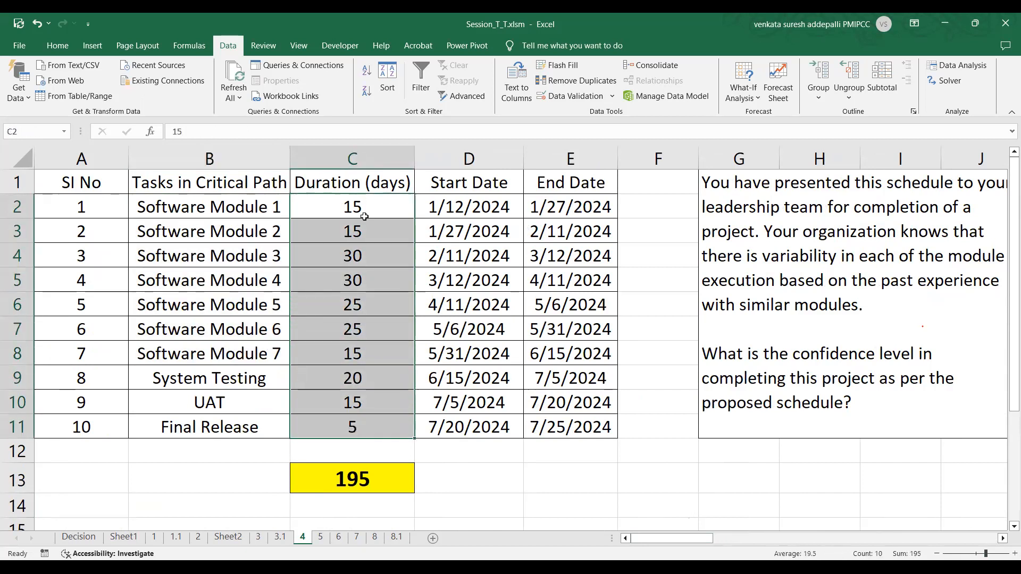
Inspect the total duration formula in C13 and the Final Release end date formula in E11, and view the full schedule question.
double_click(352, 477)
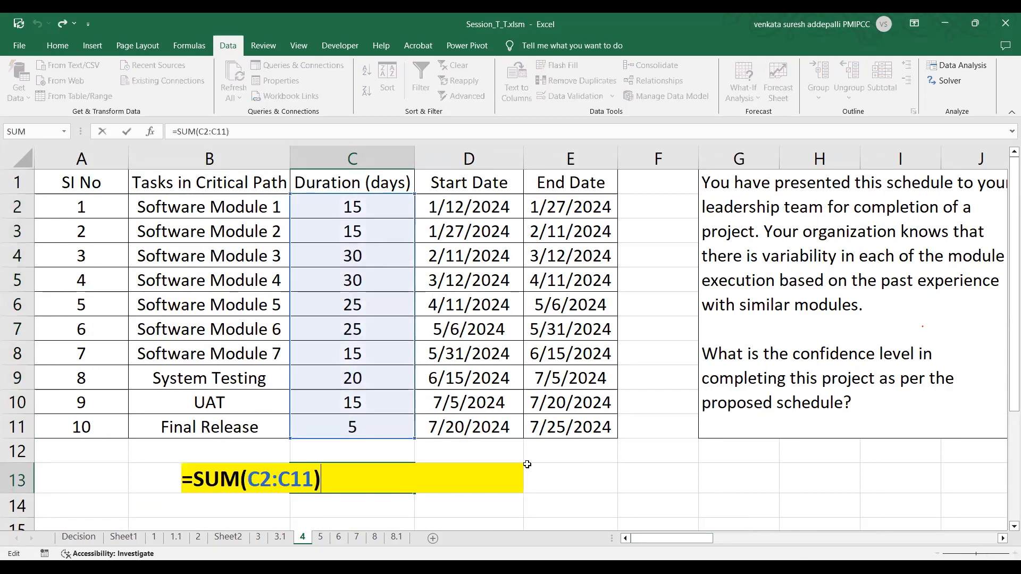
key("Escape")
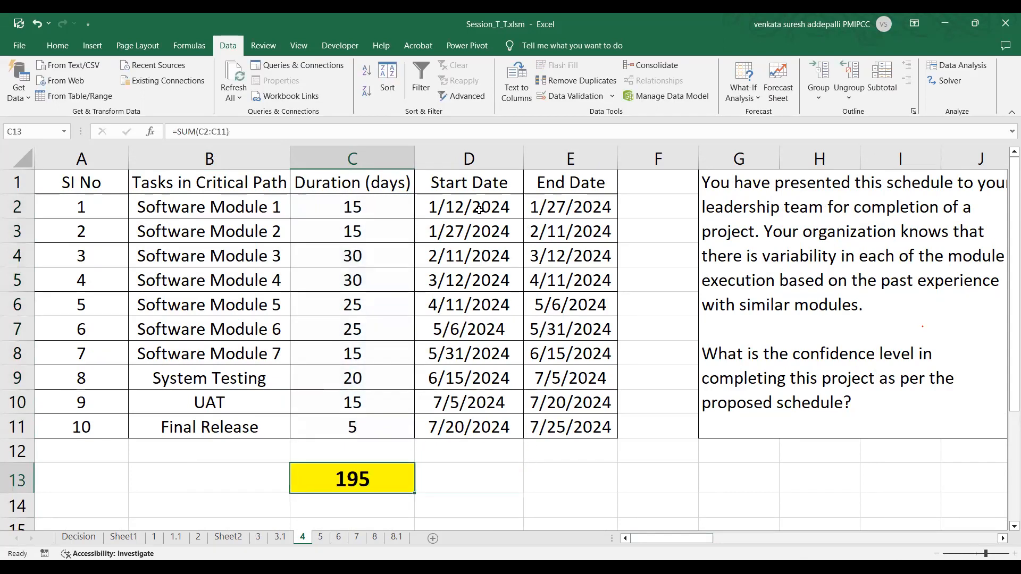
left_click(480, 213)
double_click(573, 422)
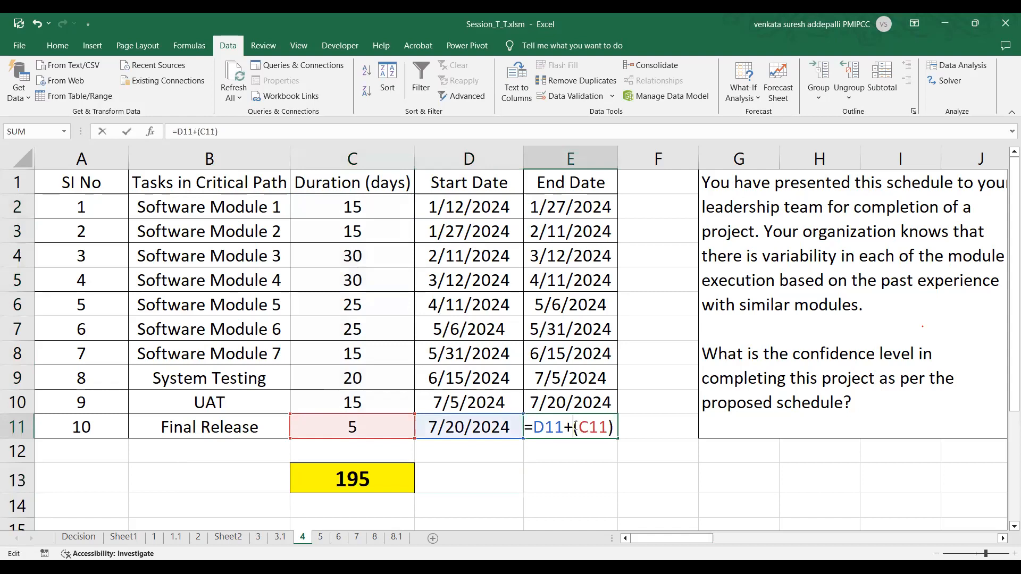
key("Escape")
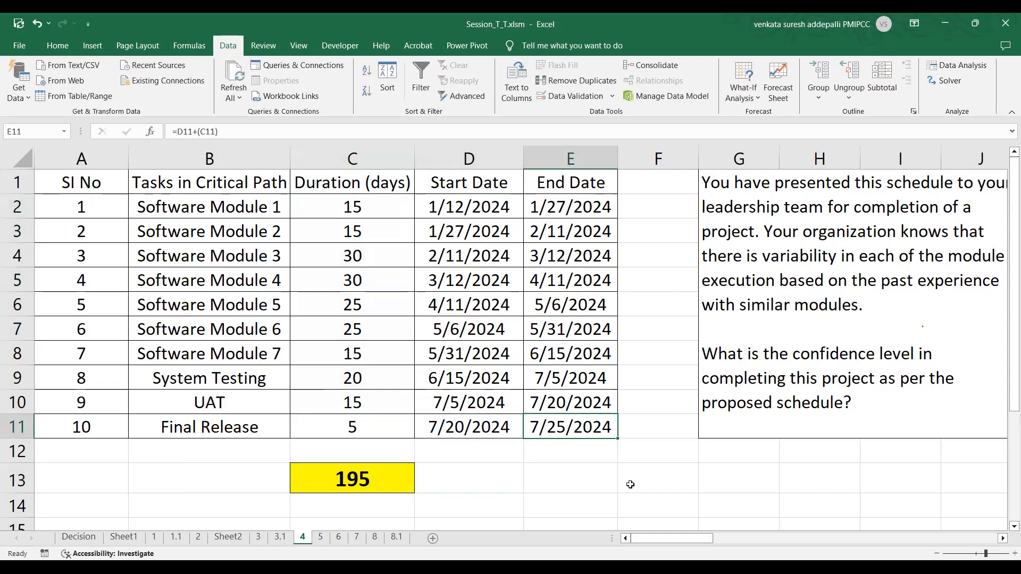
left_click_drag(674, 537, 685, 539)
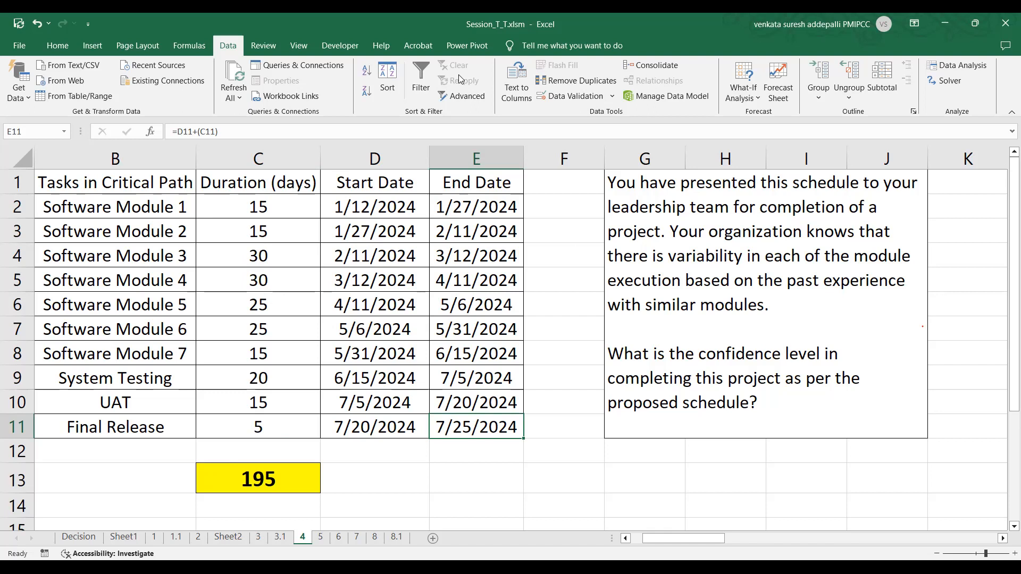
Collapse the ribbon and examine the variability profiles, definitions and pessimistic and optimistic percentages in columns AB to AE.
key("alt+Tab")
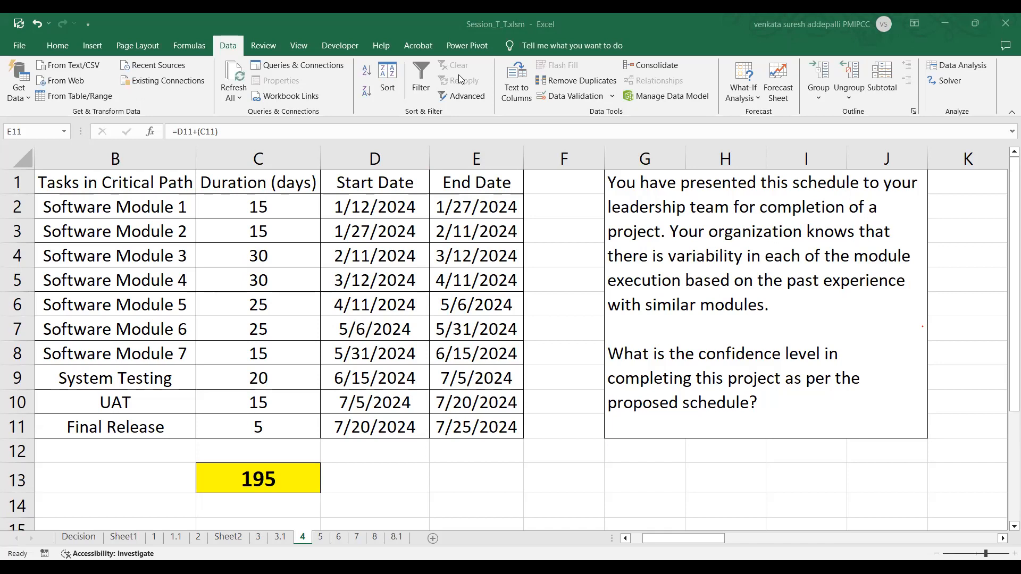
left_click(1011, 113)
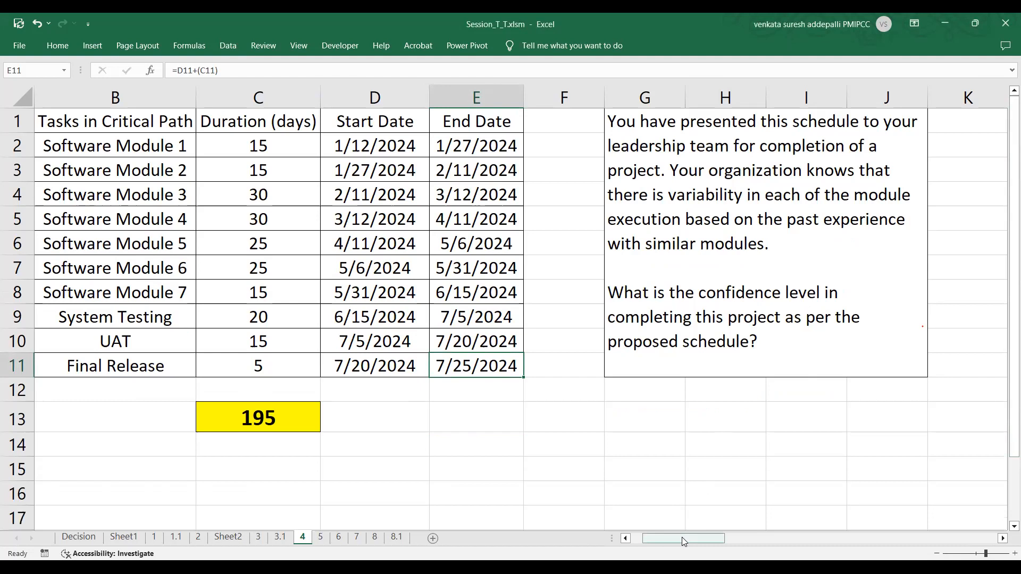
left_click_drag(682, 537, 1001, 475)
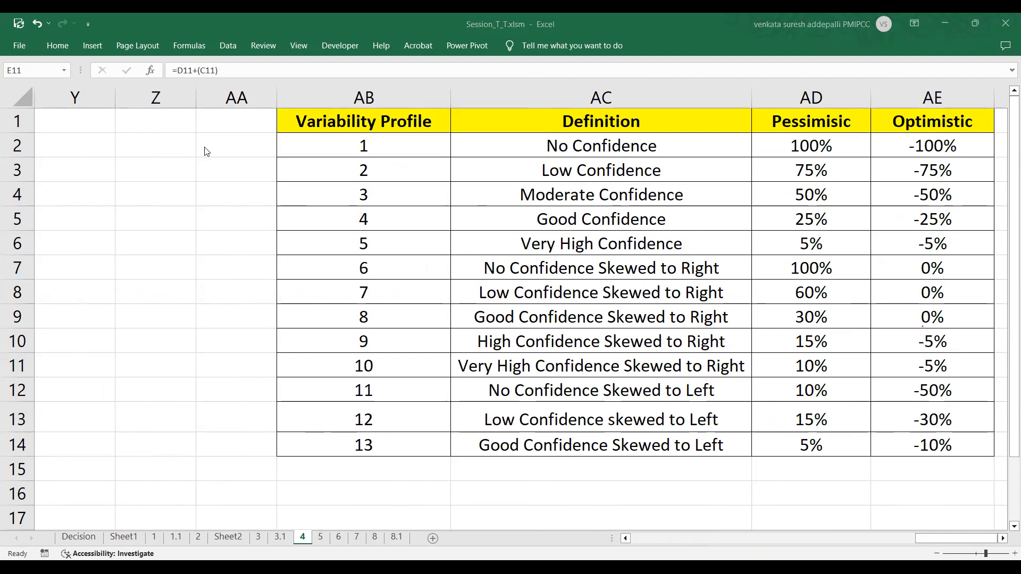
left_click(375, 153)
left_click(378, 164)
left_click(386, 192)
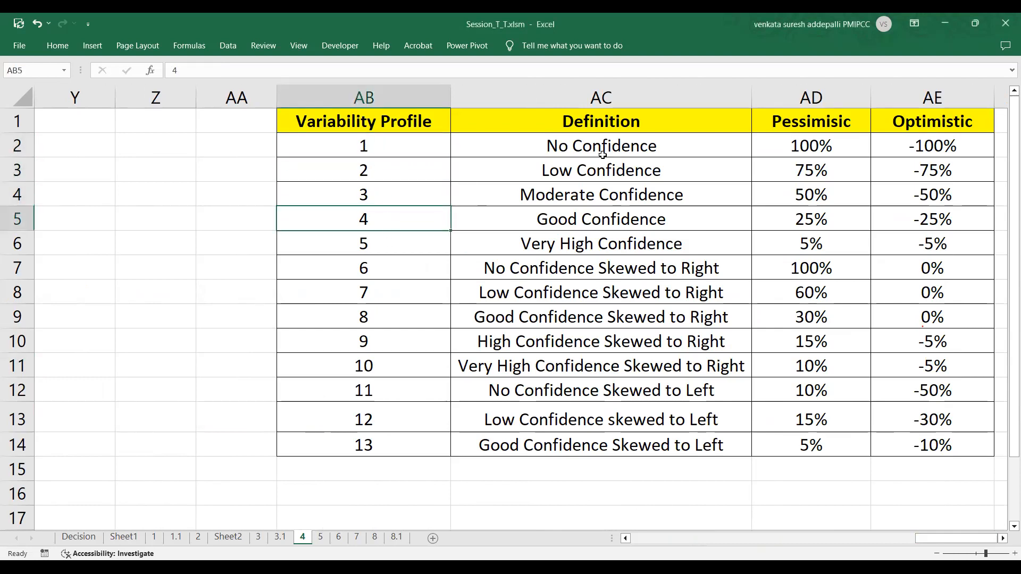
left_click_drag(827, 148, 882, 148)
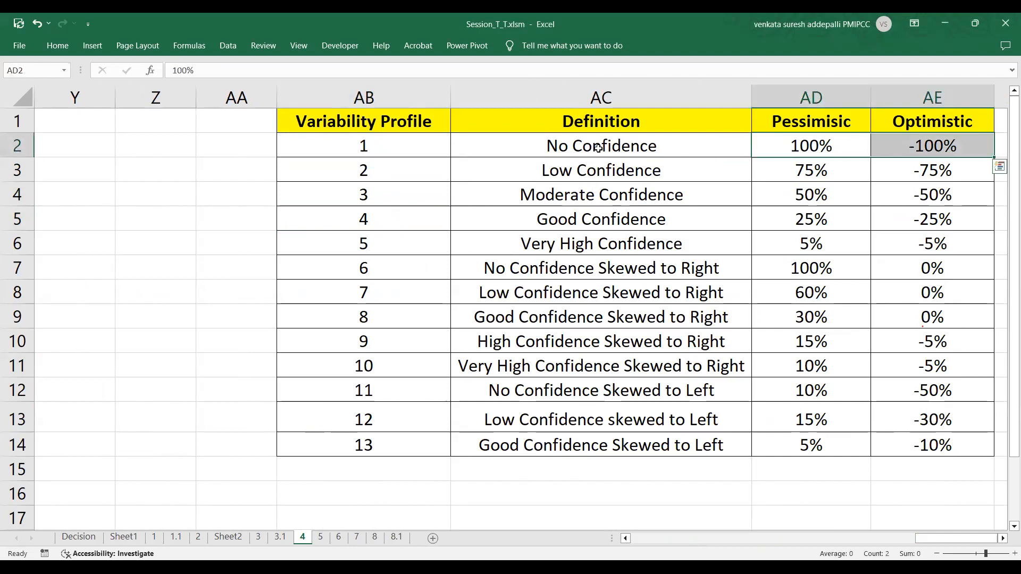
left_click_drag(596, 147, 654, 263)
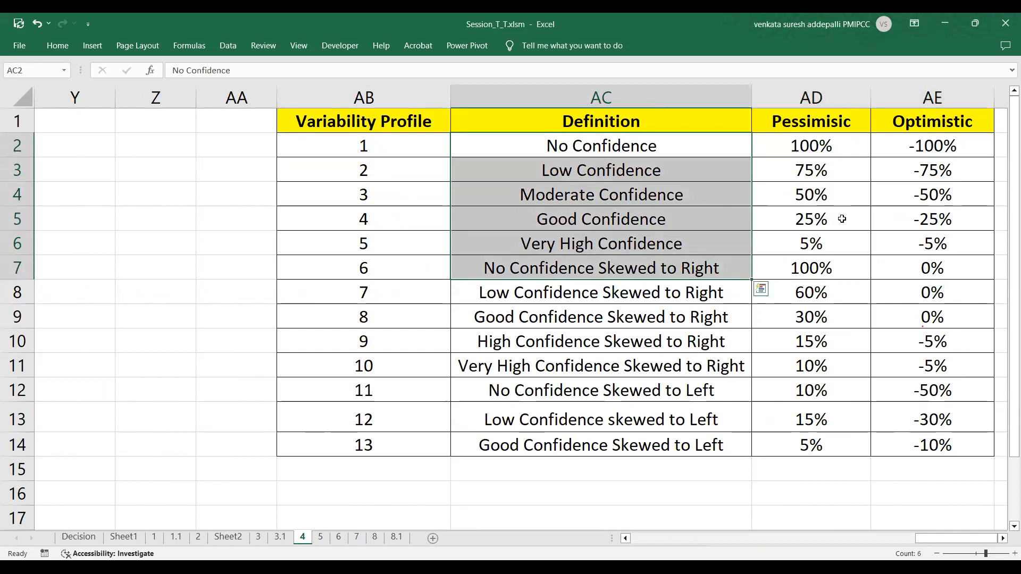
Set the Good Confidence profile to 30% pessimistic and -30% optimistic.
left_click(813, 218)
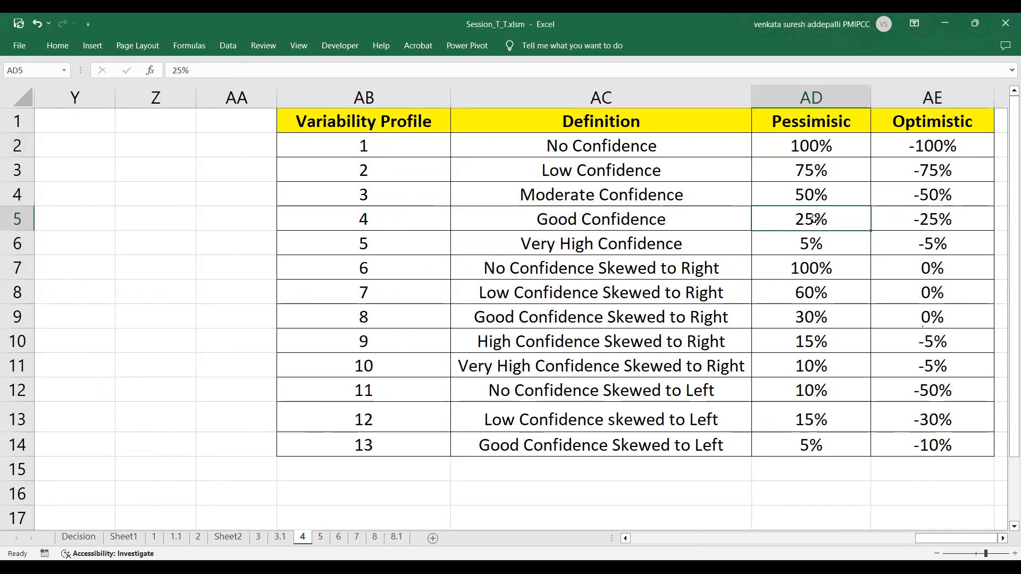
type("30")
key("Tab")
type("-30")
key("Return")
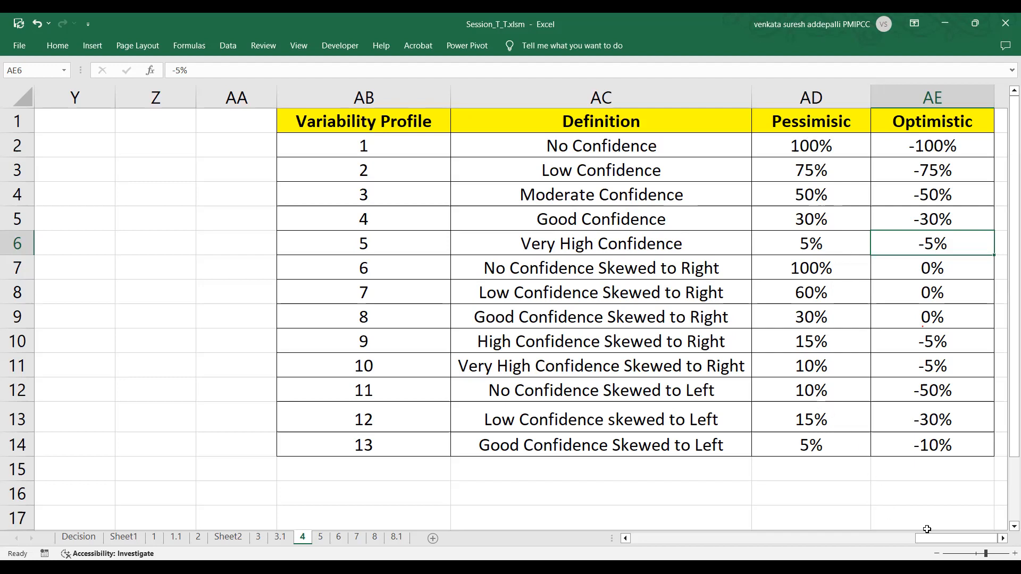
Hide columns F through P so the schedule sits directly beside the Expected Variability columns.
left_click_drag(946, 537, 790, 556)
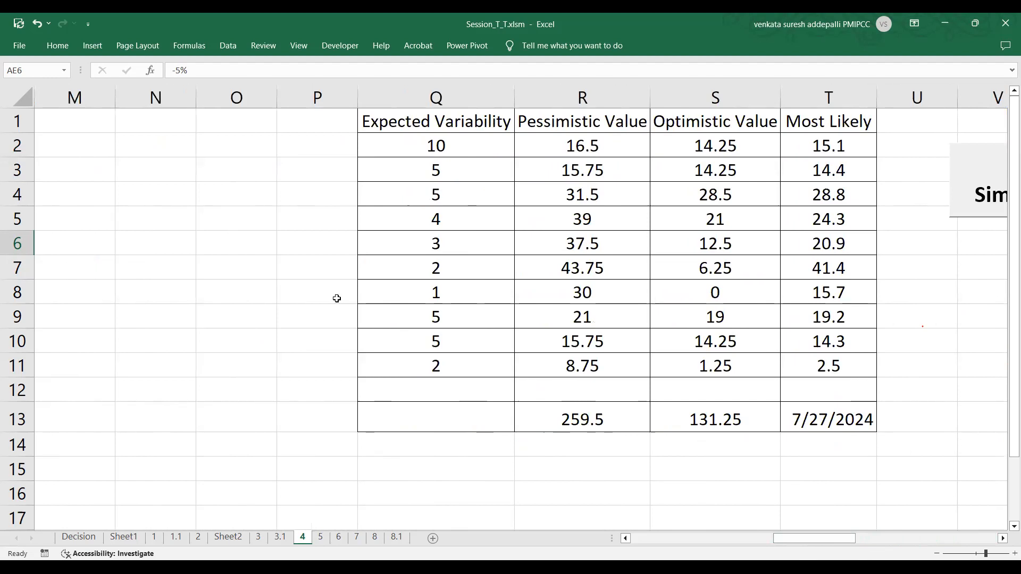
left_click(459, 145)
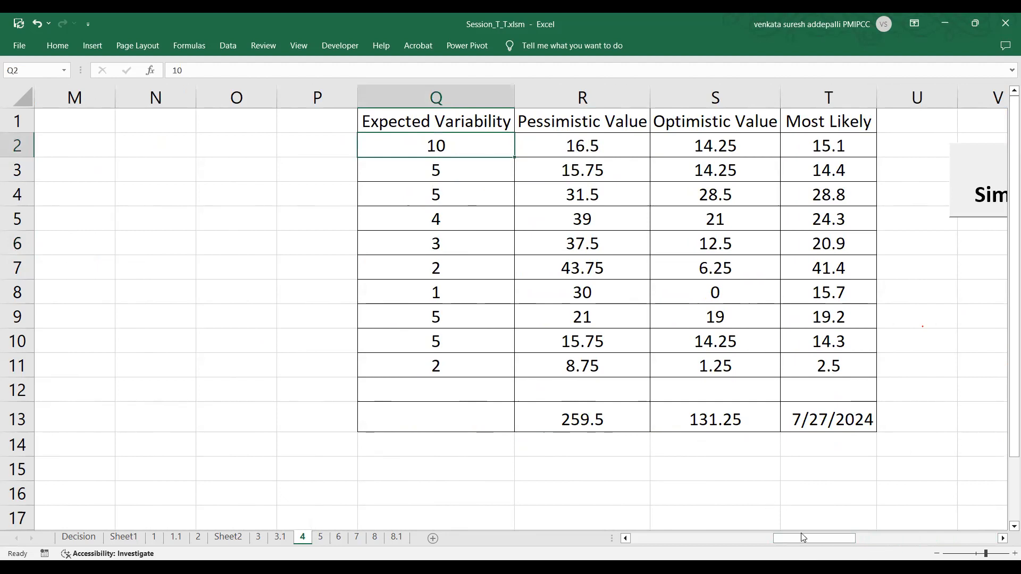
left_click_drag(801, 537, 717, 532)
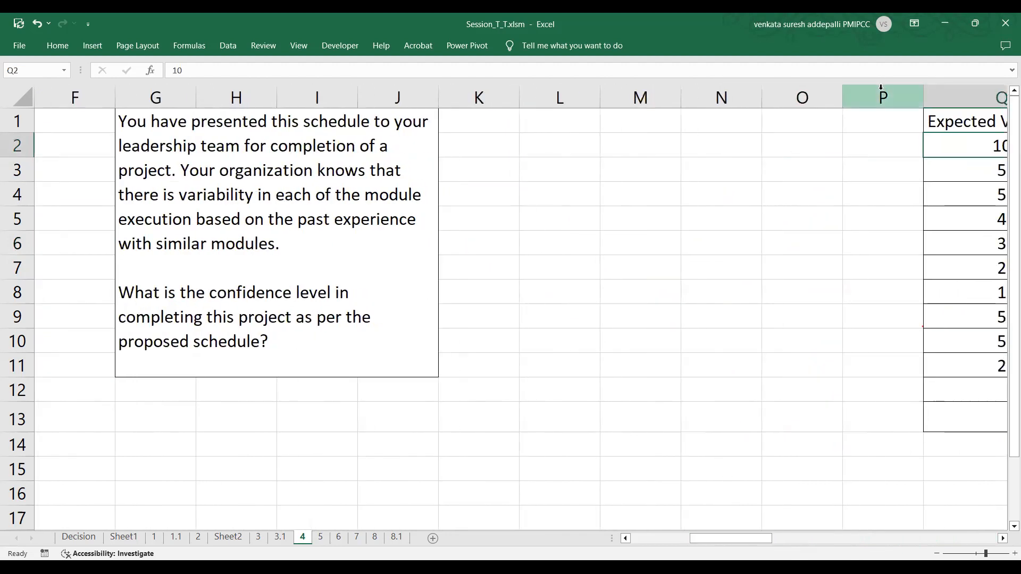
left_click(860, 94)
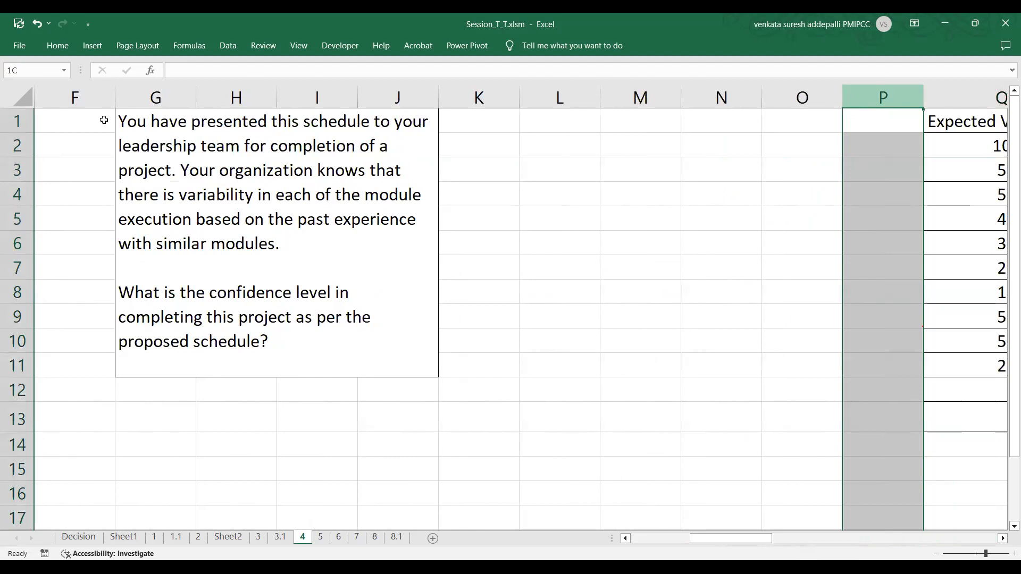
left_click(98, 99, "shift")
right_click(98, 100)
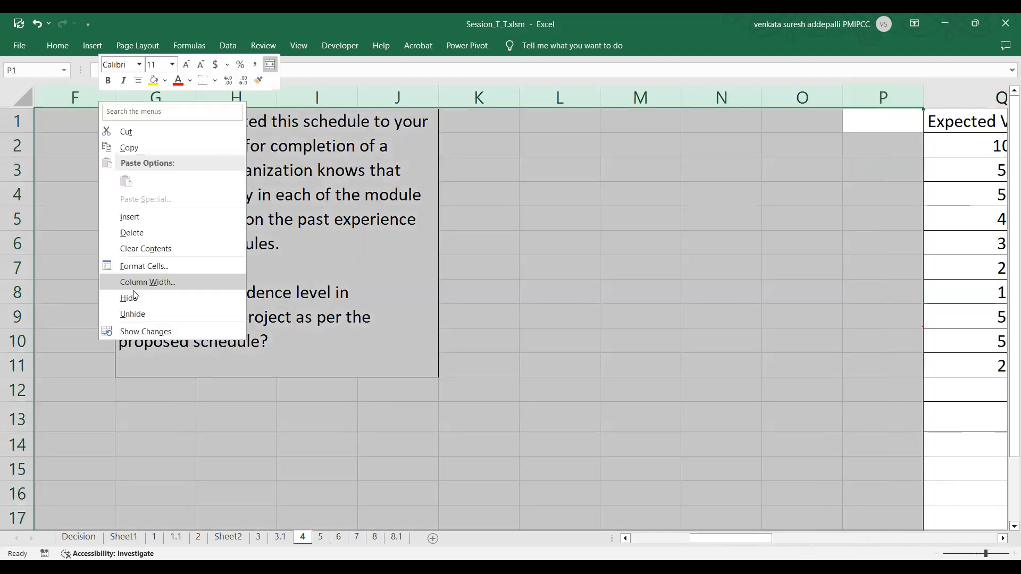
left_click(147, 286)
key("Escape")
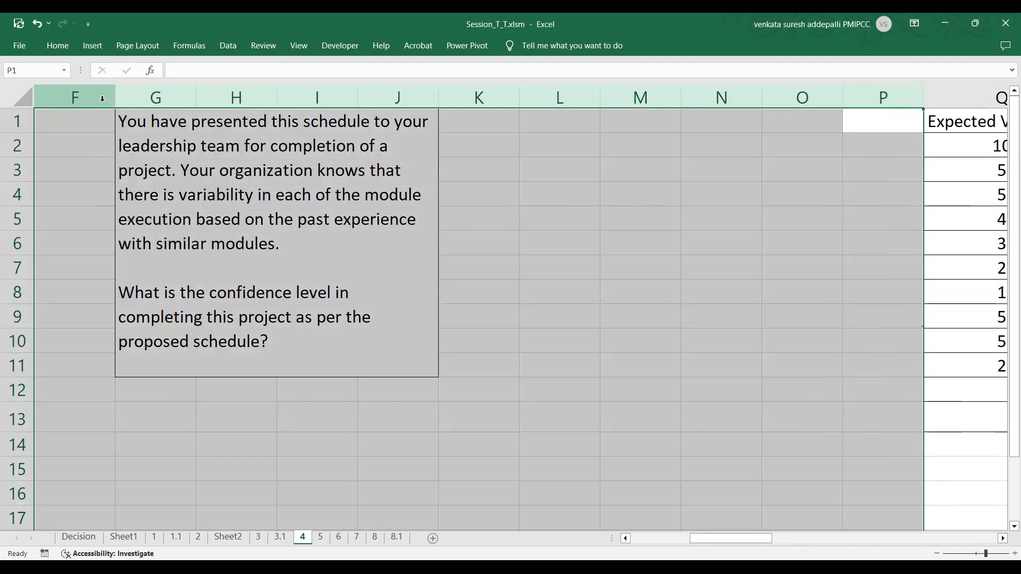
right_click(102, 99)
left_click(133, 299)
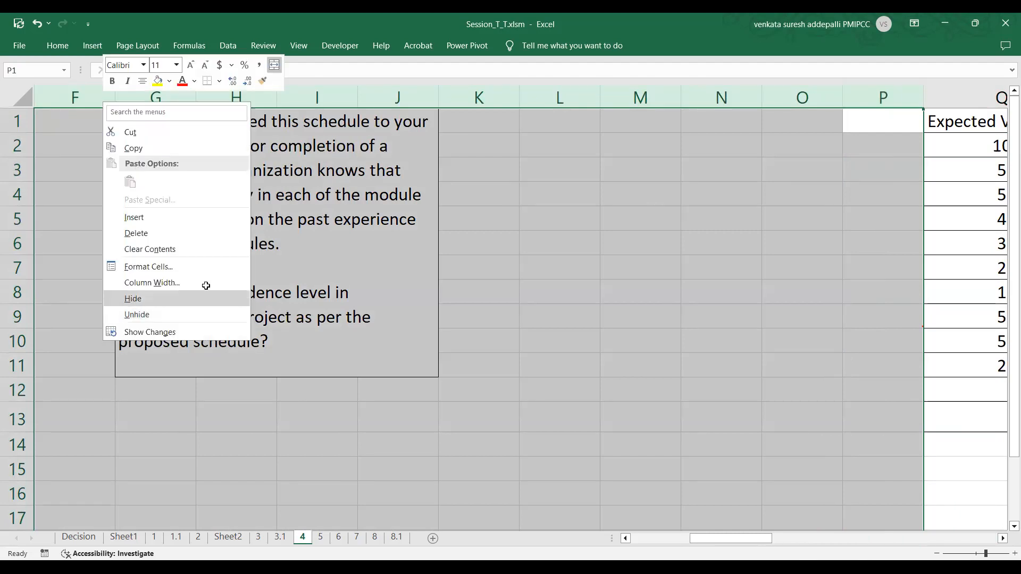
left_click_drag(851, 537, 660, 558)
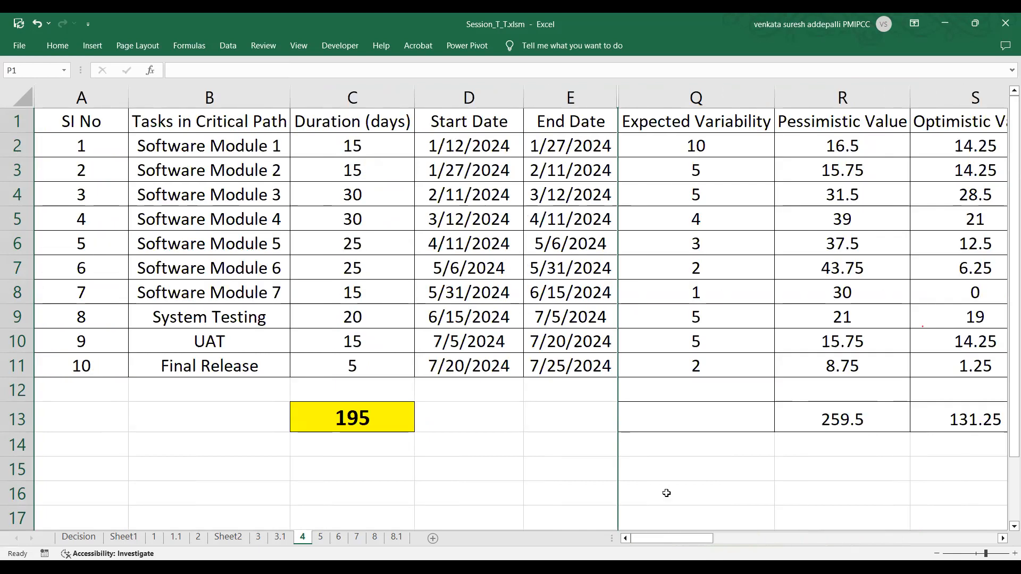
Compare the Expected Variability ratings assigned to the tasks in column Q with the variability profile table.
left_click(654, 413)
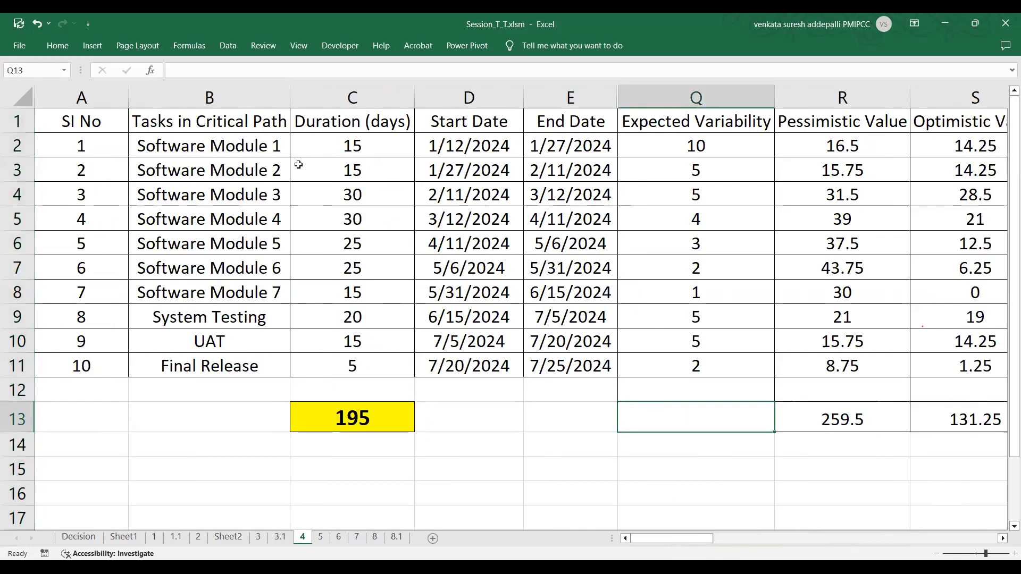
left_click(266, 143)
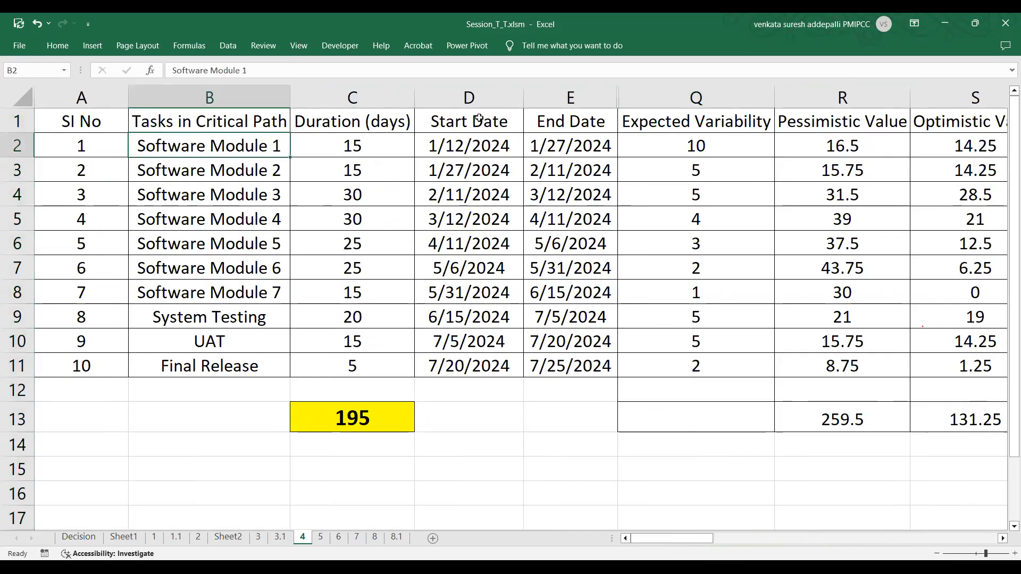
left_click(717, 145)
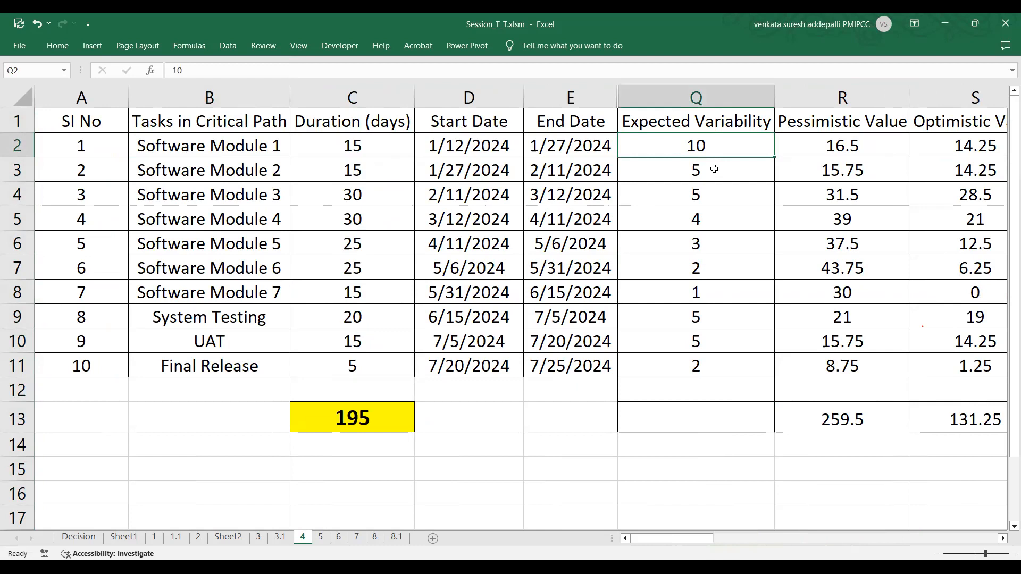
left_click(716, 169)
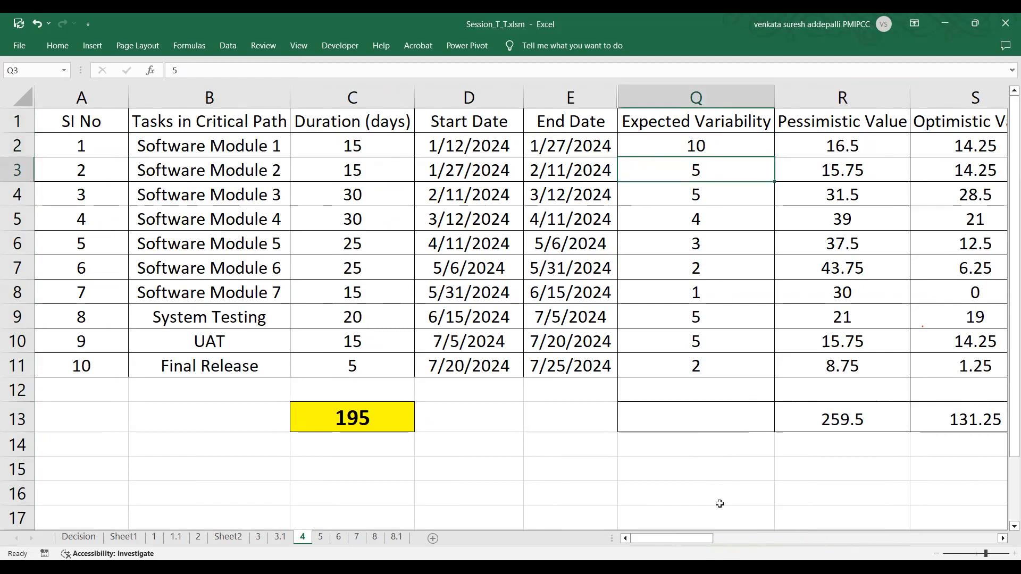
left_click_drag(696, 538, 1005, 475)
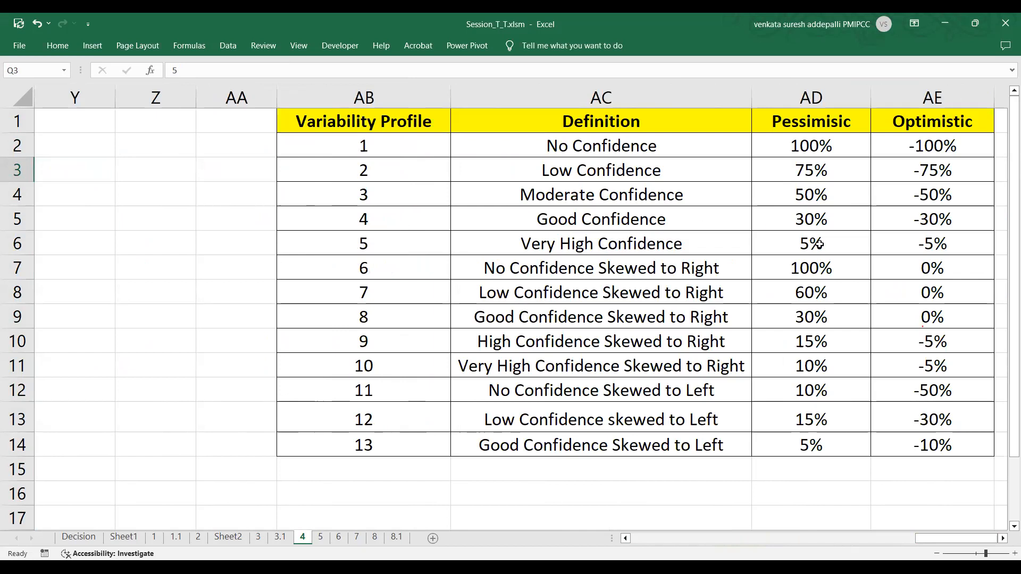
left_click_drag(984, 538, 671, 539)
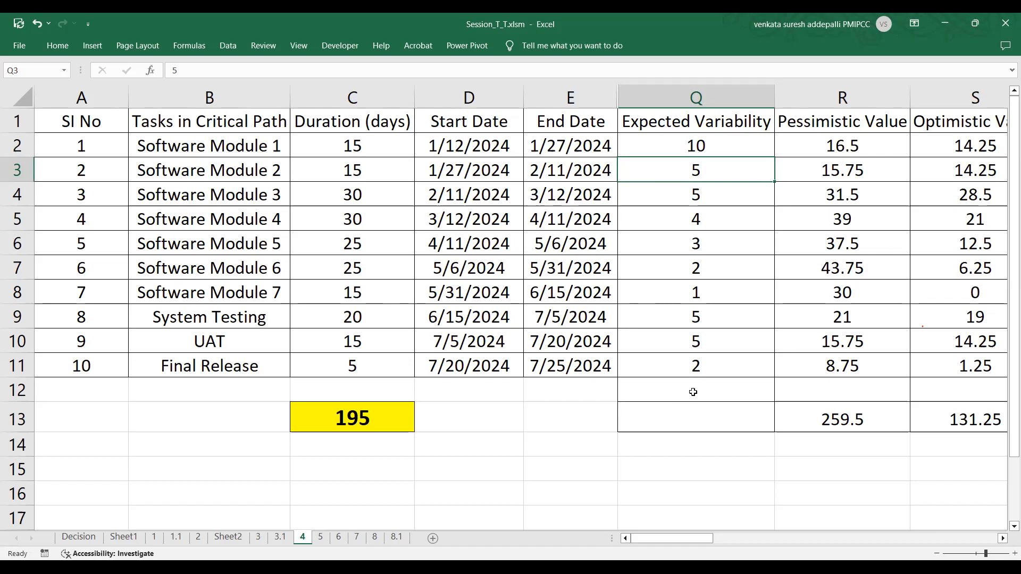
left_click(709, 190)
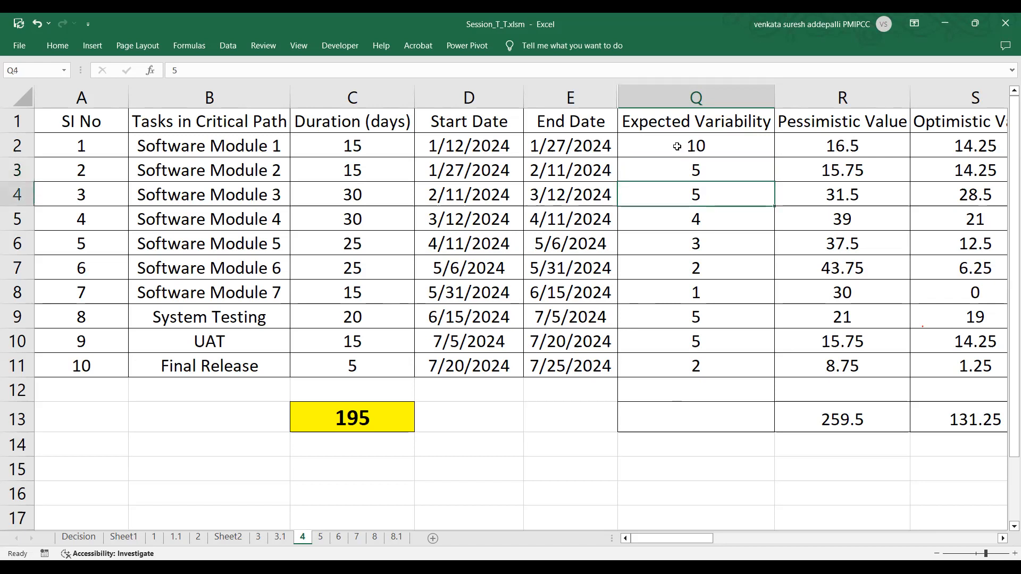
left_click_drag(676, 145, 690, 365)
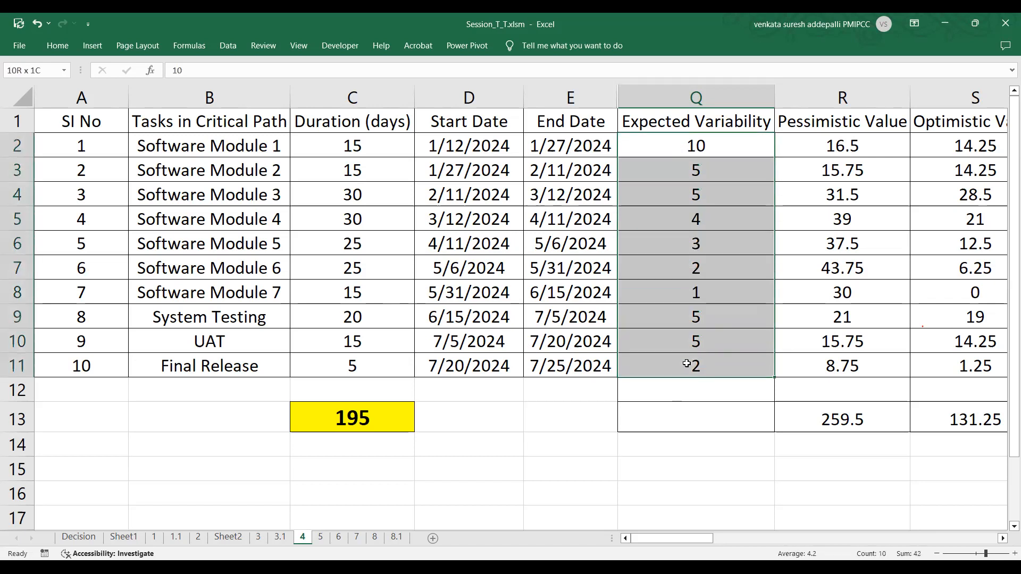
Inspect the VLOOKUP formula behind Software Module 1's pessimistic value in R2 and leave it as is.
left_click(839, 147)
double_click(840, 147)
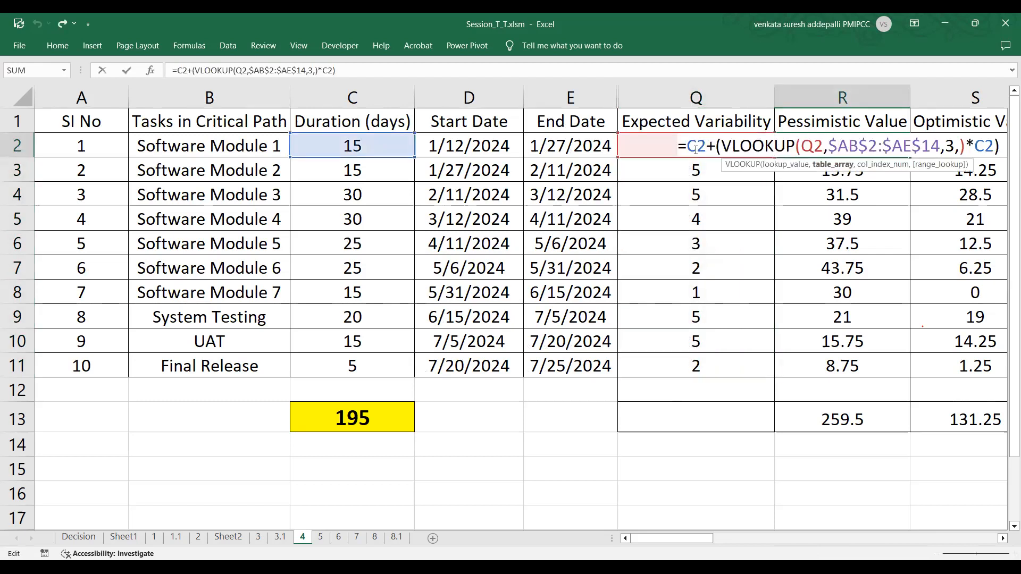
key("ctrl+Return")
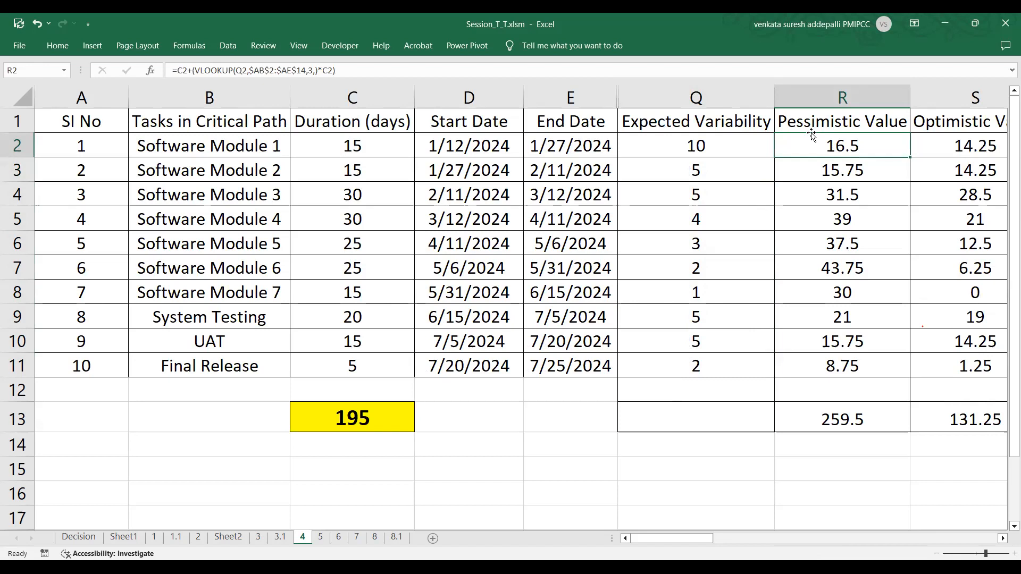
Compare Software Module 1's pessimistic and optimistic formulas in R2 and S2 with the variability profile table in AB:AE.
left_click(978, 144)
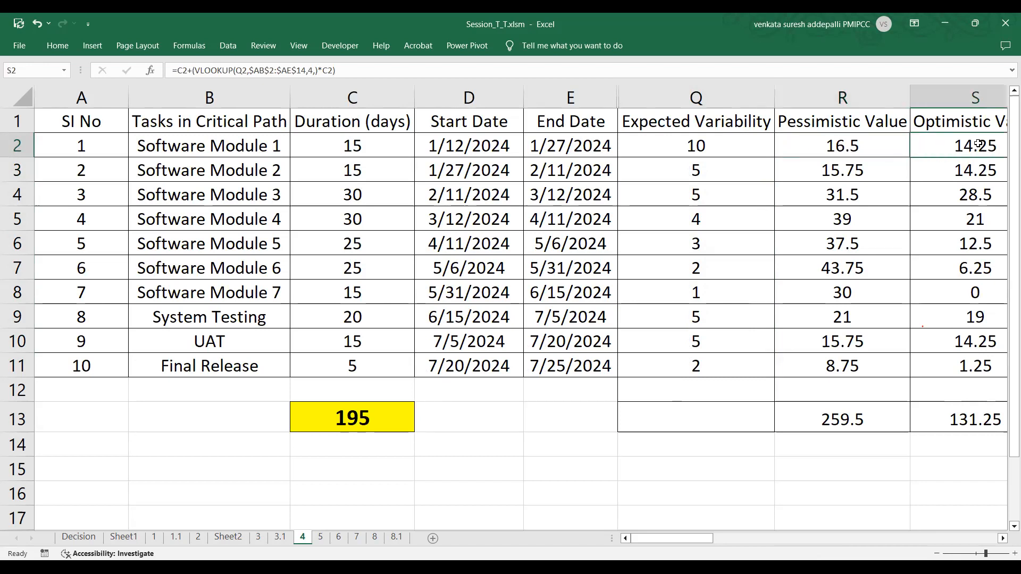
left_click(826, 145)
double_click(826, 145)
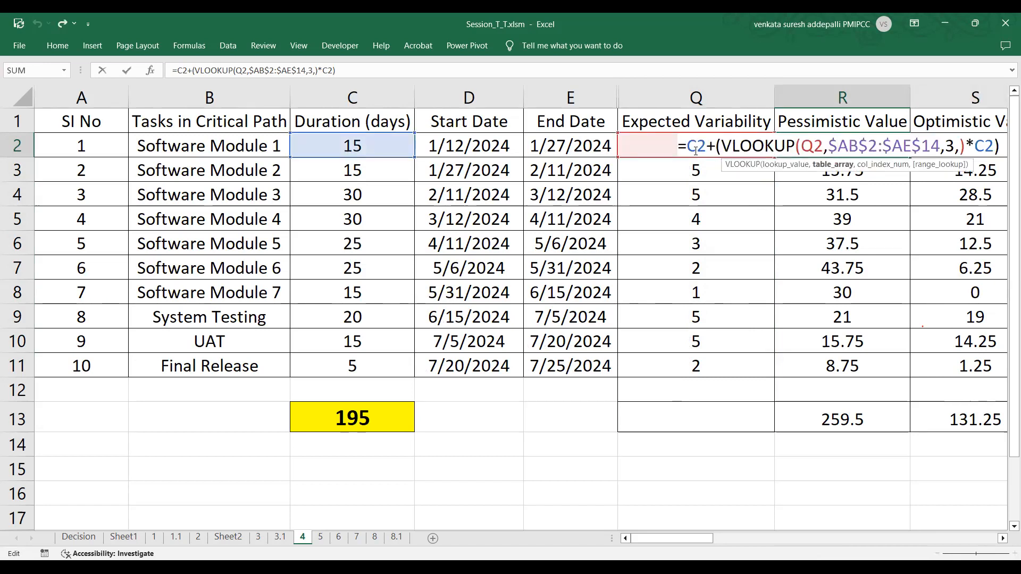
key("Escape")
left_click_drag(687, 537, 951, 538)
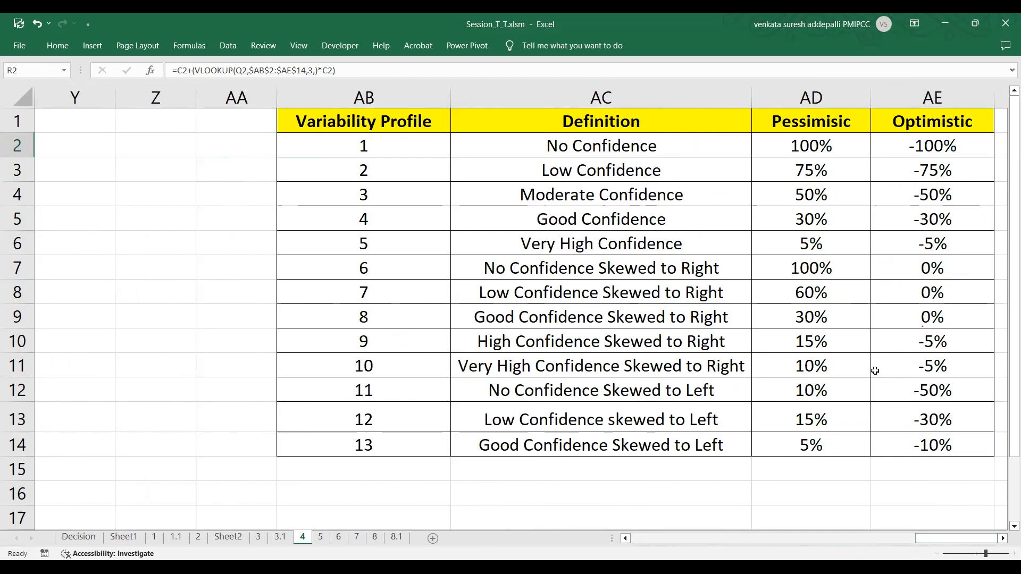
left_click_drag(938, 538, 699, 538)
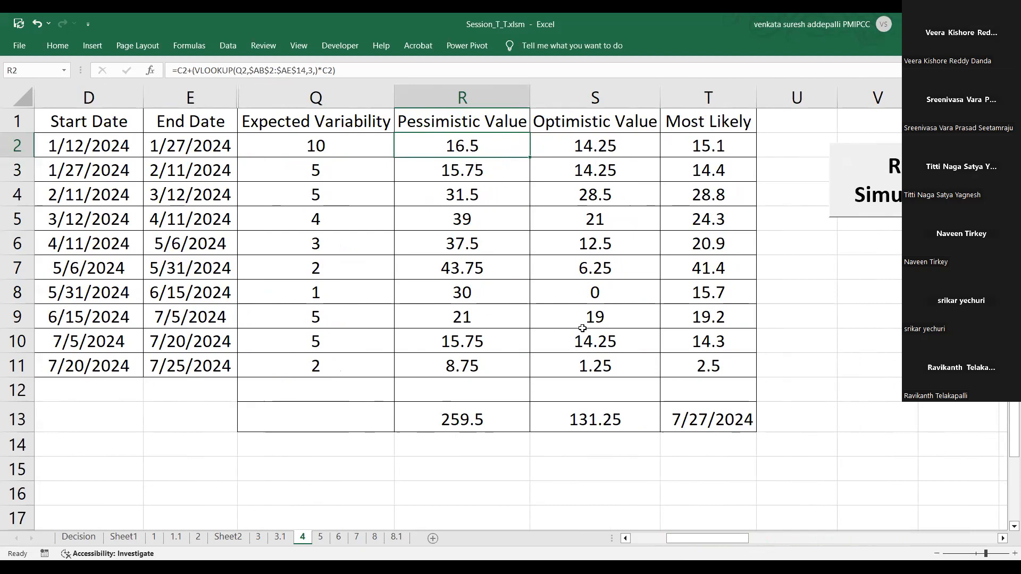
Inspect the RAND formula behind Software Module 1's Most Likely value in T2 alongside its limits in R2 and S2.
left_click(713, 144)
double_click(713, 146)
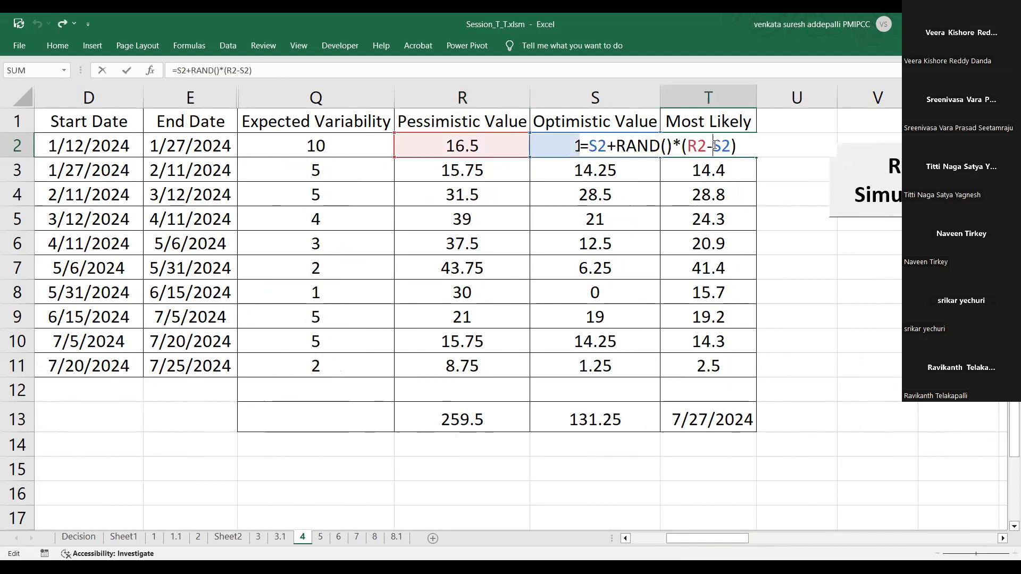
key("Escape")
double_click(715, 153)
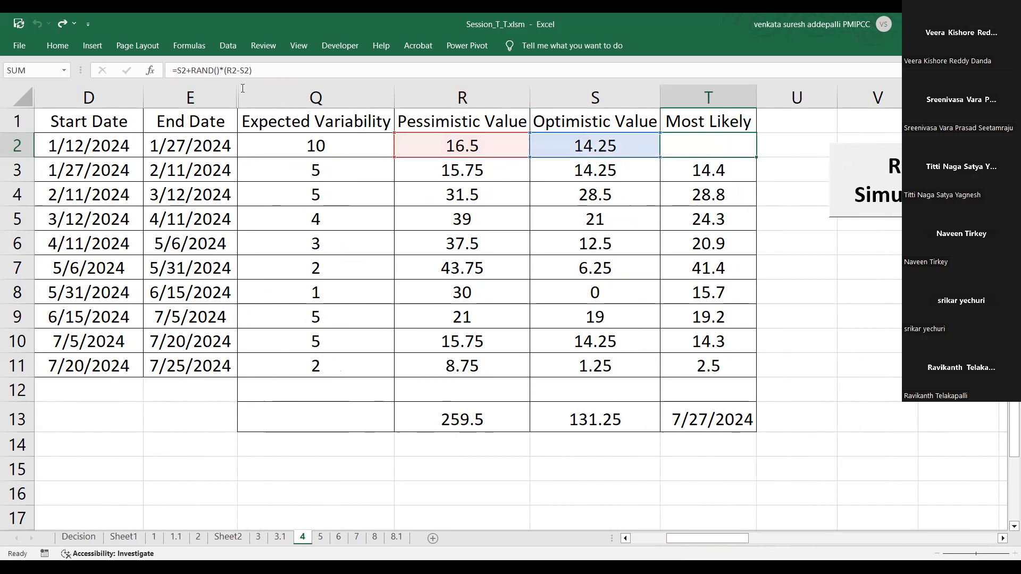
key("Escape")
left_click_drag(591, 142, 492, 145)
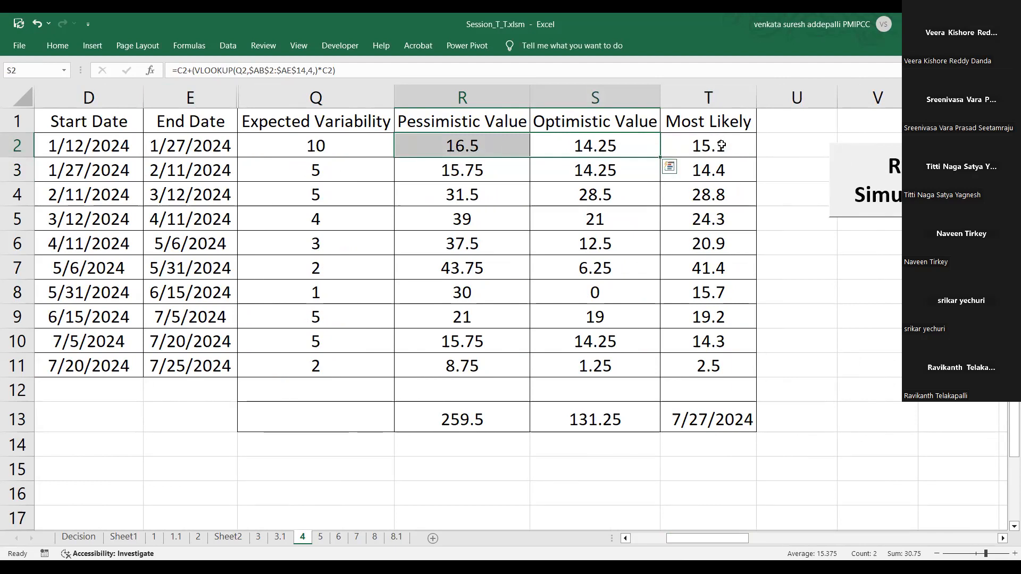
double_click(720, 147)
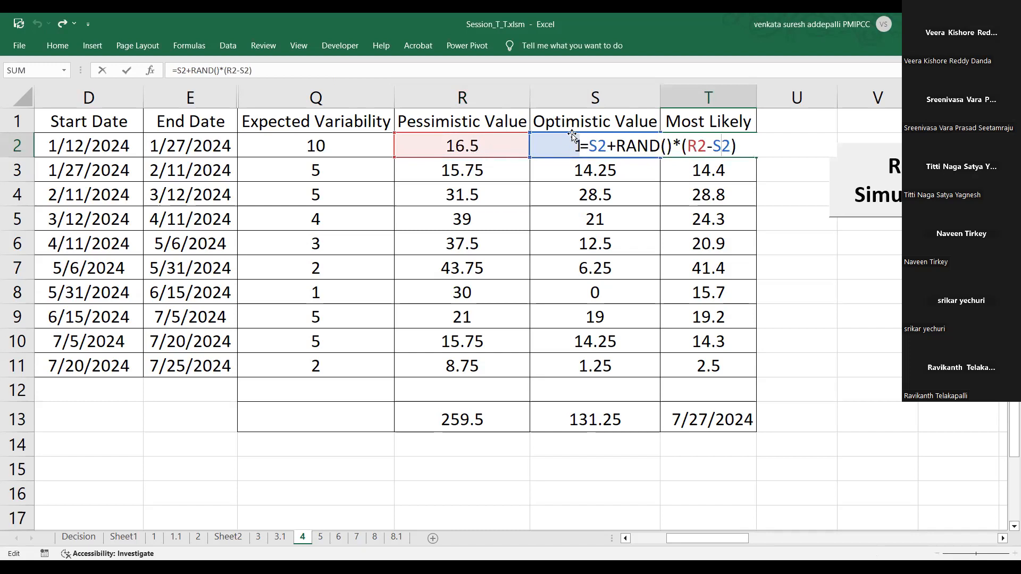
key("Return")
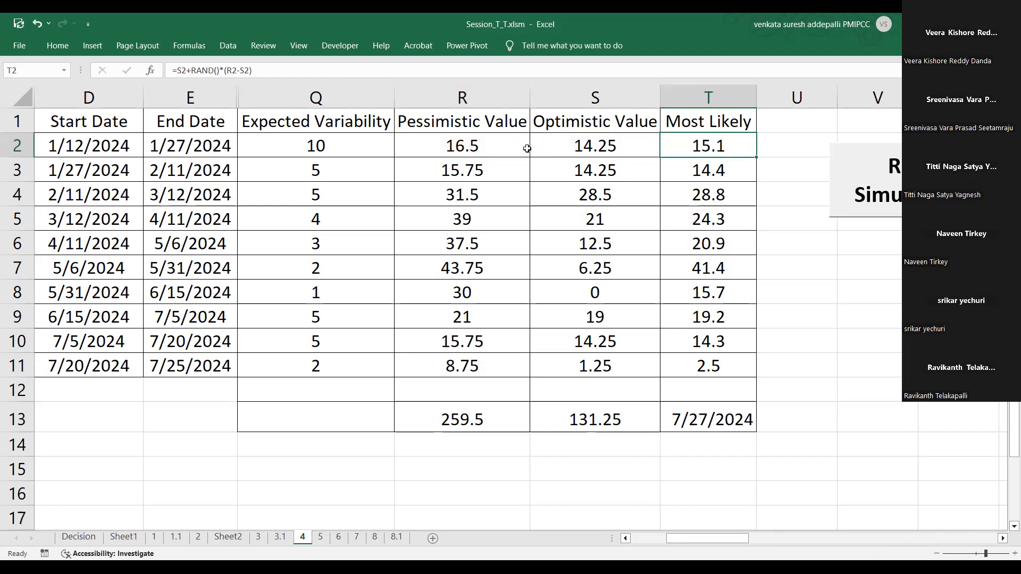
left_click(566, 146)
left_click_drag(566, 146, 496, 143)
left_click(576, 144)
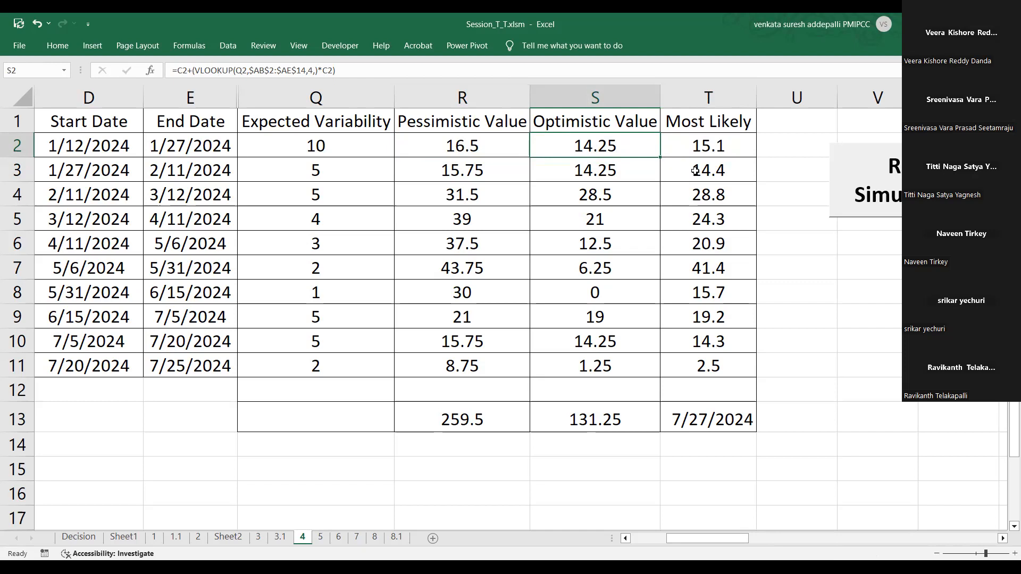
Check the RAND-based Most Likely formulas for the tasks in T2 through T8 and leave them as they are.
left_click(717, 150)
left_click(718, 167)
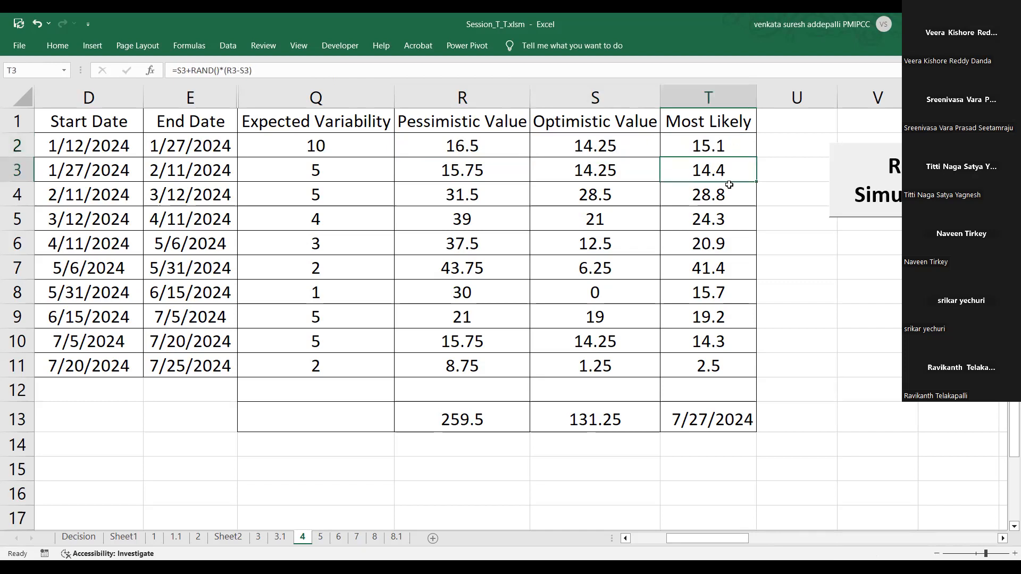
left_click(728, 190)
left_click(726, 218)
left_click(722, 242)
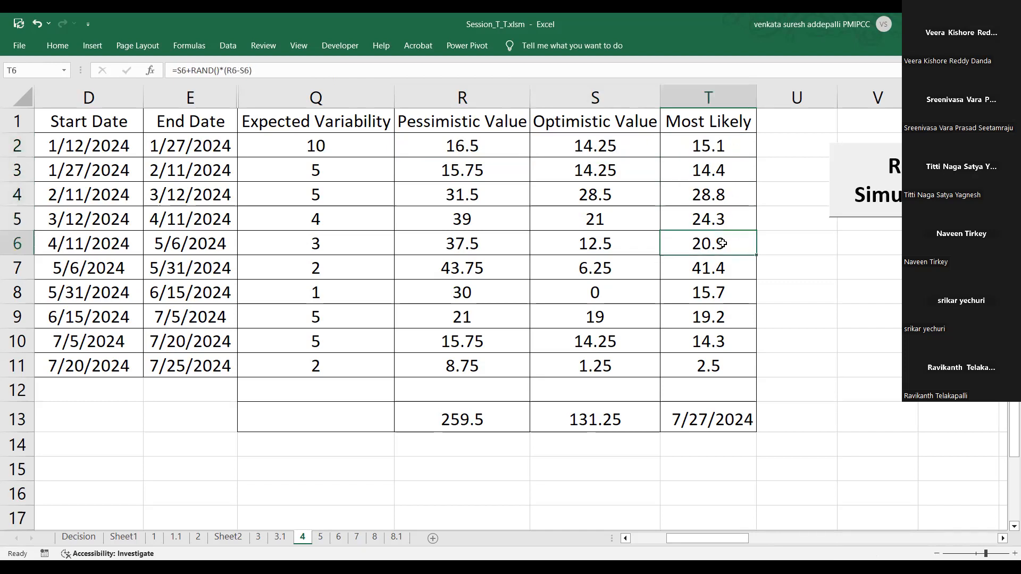
left_click(724, 272)
left_click(728, 284)
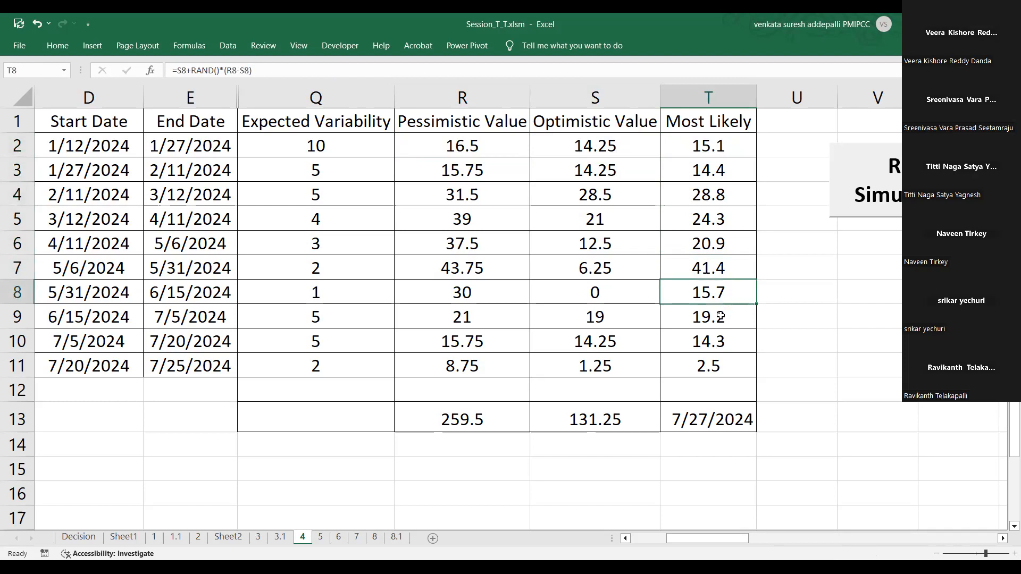
left_click(506, 149)
left_click(706, 141)
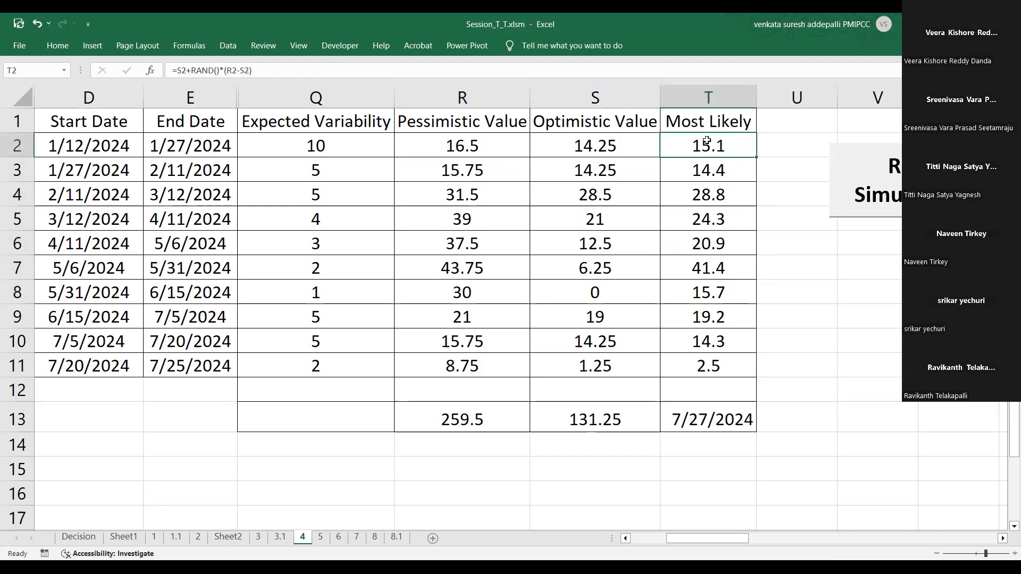
key("F2")
key("Escape")
Examine how the completion date formula in T13 combines the Most Likely durations T2:T11 with the start date in D2.
left_click_drag(712, 169, 716, 363)
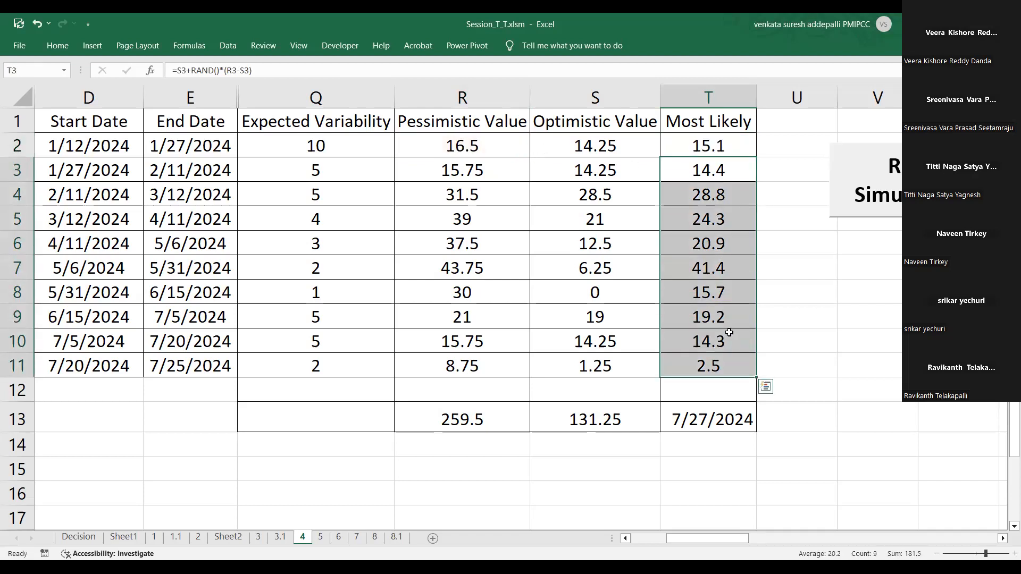
left_click_drag(701, 142, 710, 372)
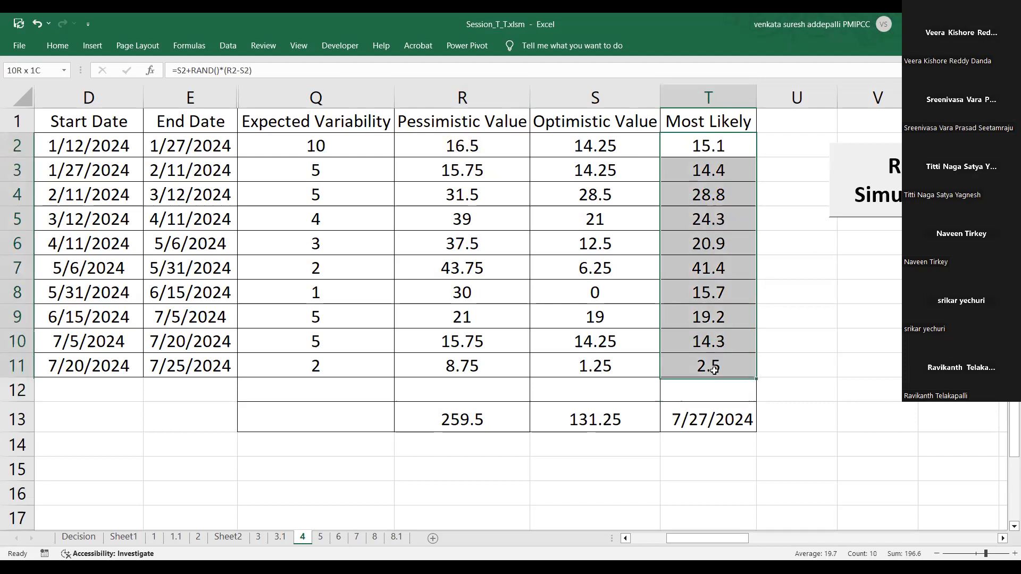
left_click(714, 417)
double_click(715, 418)
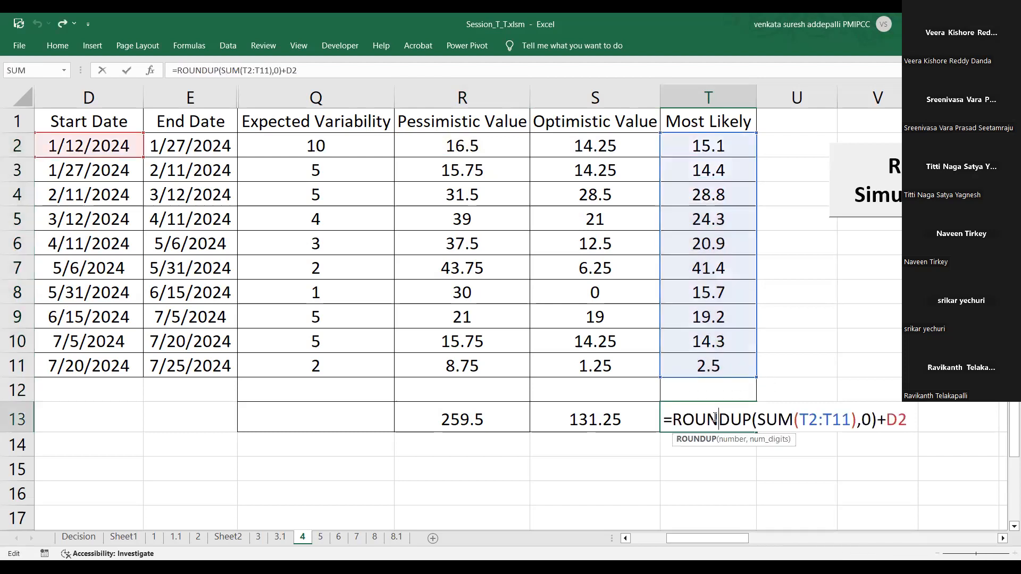
key("Escape")
mouse_move(708, 536)
left_mouse_down()
mouse_move(657, 529)
mouse_move(725, 533)
left_mouse_up()
left_click(459, 369)
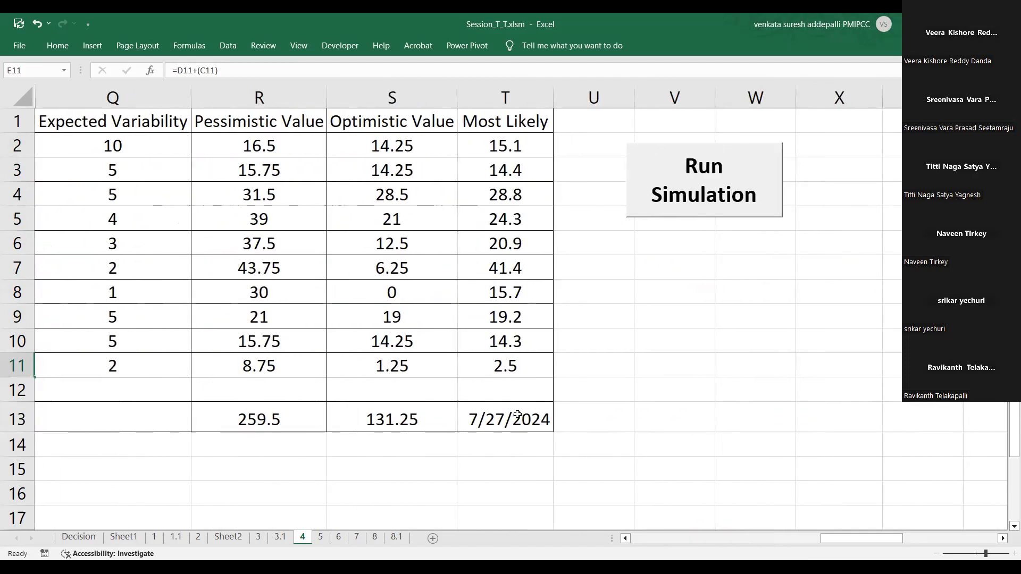
left_click(518, 415)
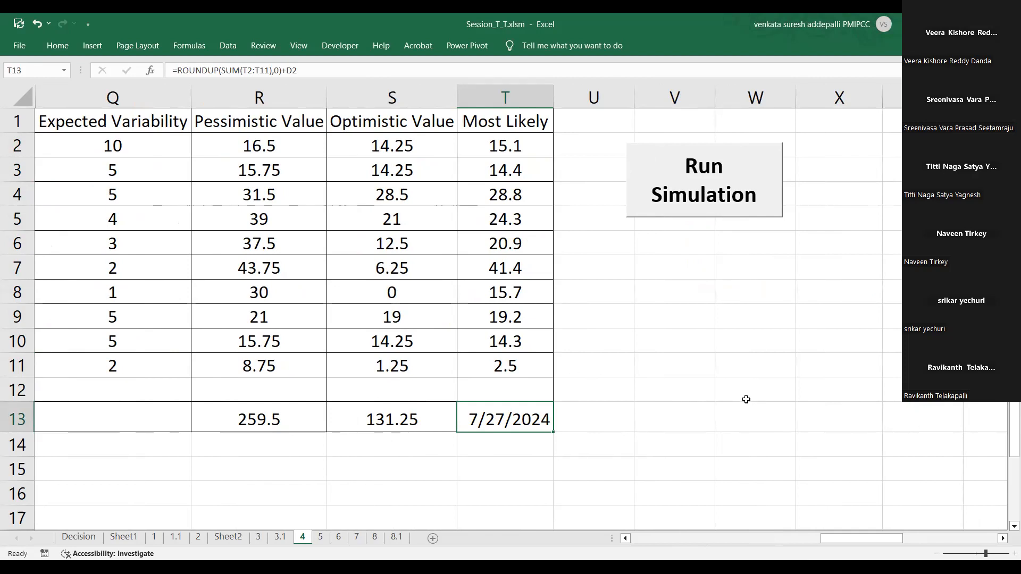
left_click(741, 363)
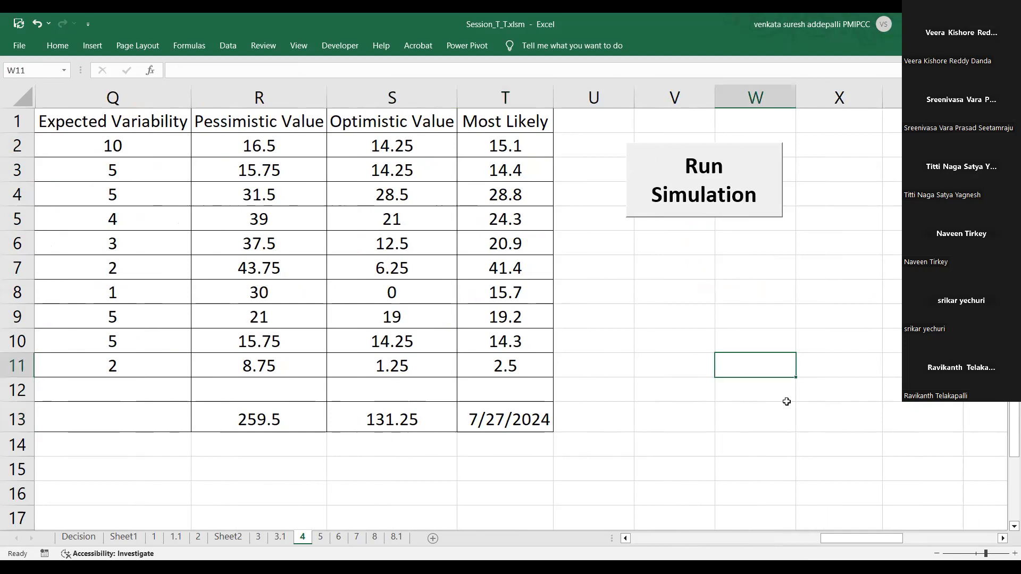
type("1")
key("Escape")
Enter the trial numbers 1 through 7 down column W, starting in W15.
key("Down")
key("Down")
key("Down")
key("Down")
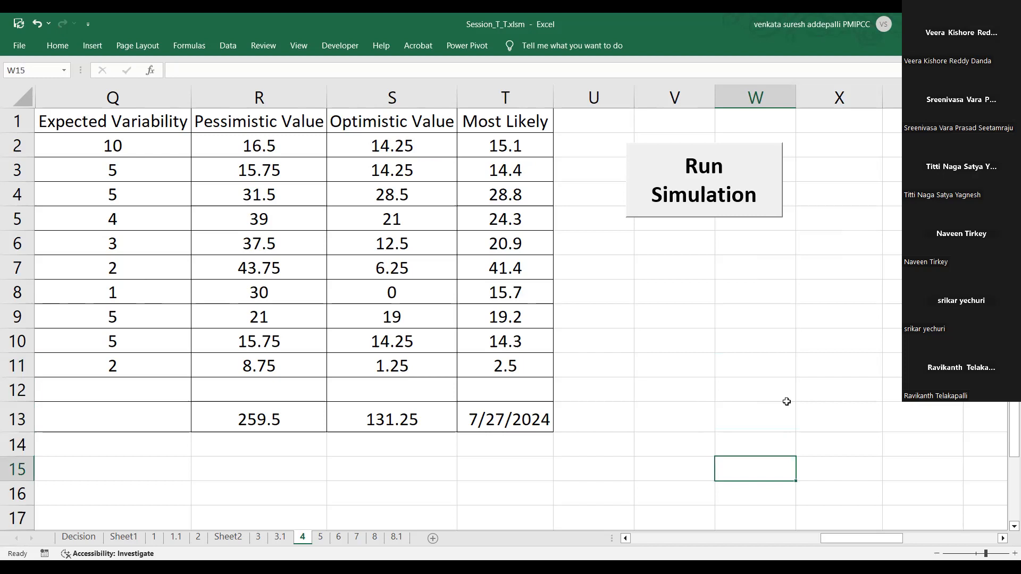
type("1")
key("Return")
type("2")
key("Return")
type("3")
key("Return")
type("4")
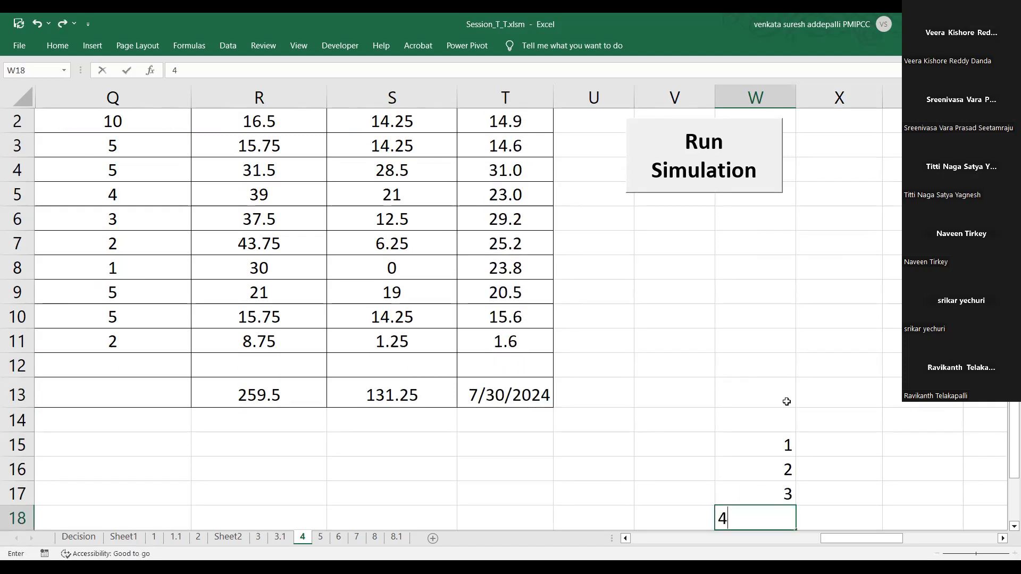
key("Return")
type("5")
key("Return")
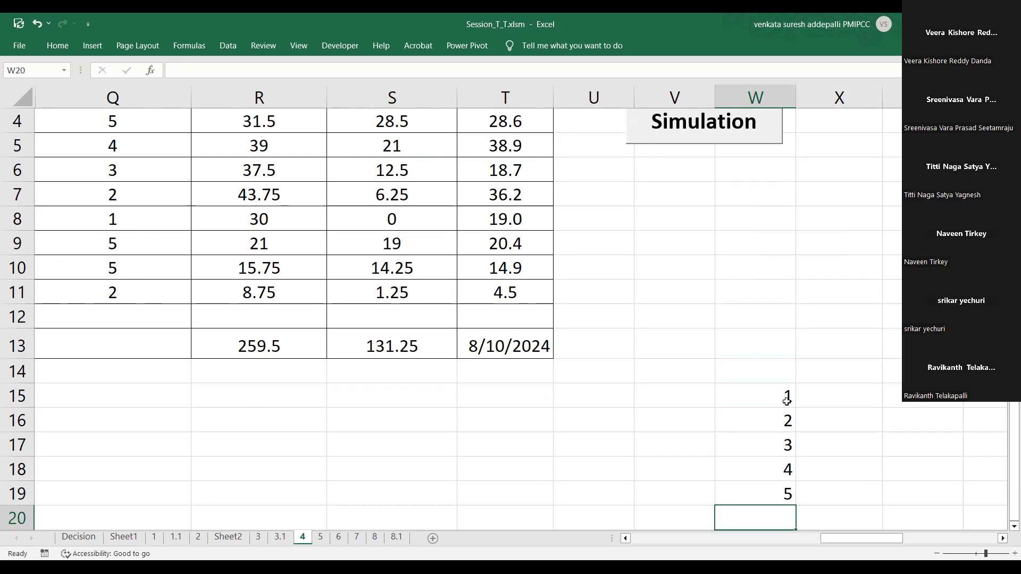
type("6")
key("Return")
type("7")
key("Return")
key("Return")
Extend the trial number series in column W down to 200 in W214.
left_click_drag(787, 468, 782, 488)
mouse_move(787, 539)
left_mouse_down()
mouse_move(783, 500)
mouse_move(784, 537)
left_mouse_up()
left_click_drag(782, 495, 781, 493)
scroll(815, 471, "up", 10)
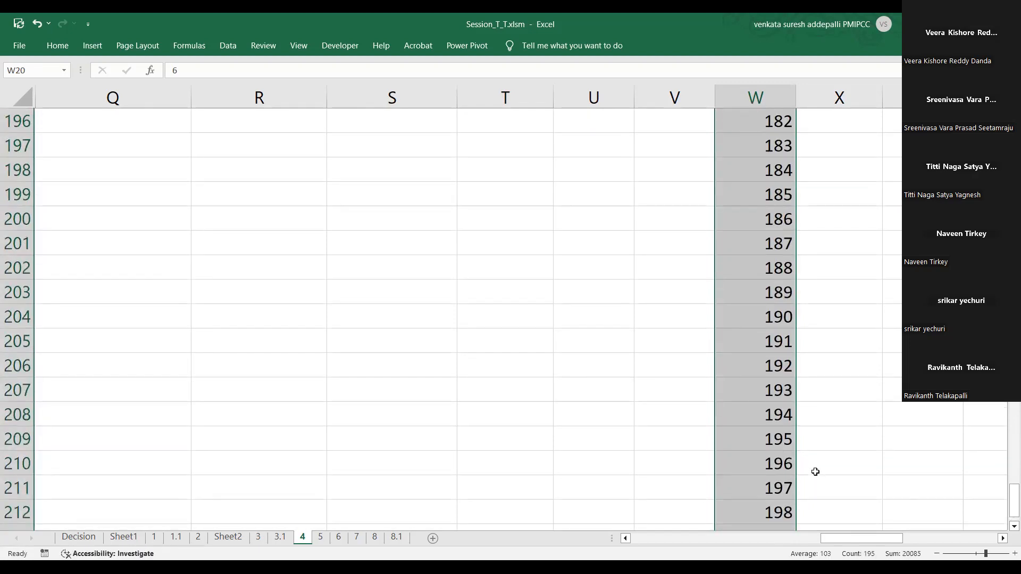
Link X15 to the completion date with =T13 and widen column X to fit the date.
left_click_drag(1006, 440, 1013, 109)
left_click_drag(777, 397, 805, 401)
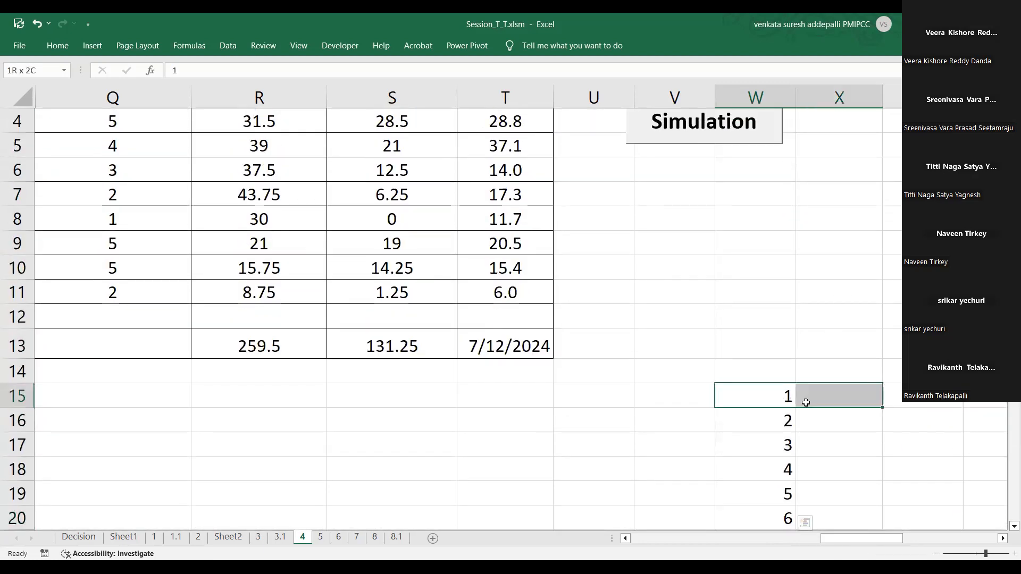
left_click(824, 396)
type("=")
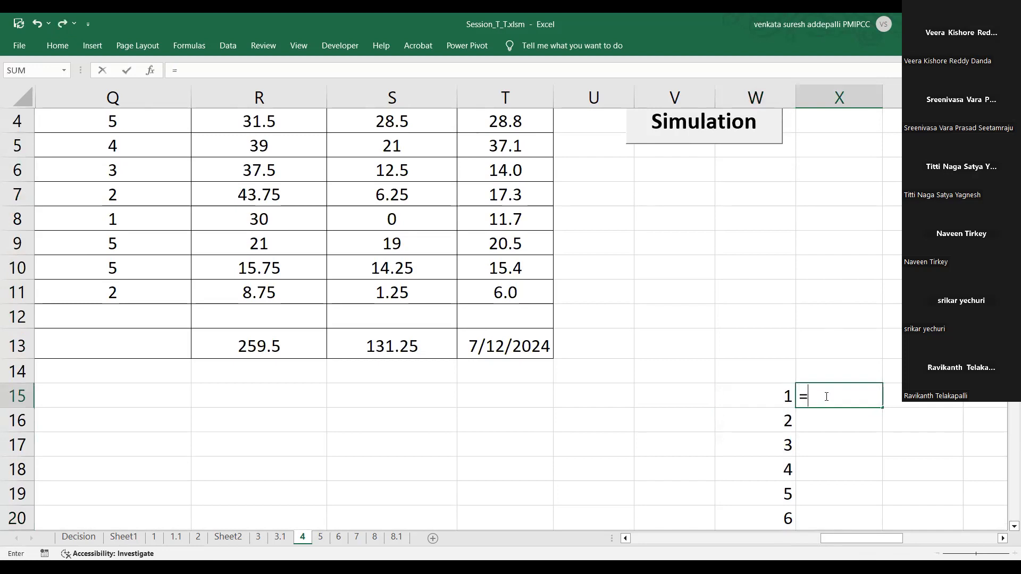
left_click(526, 340)
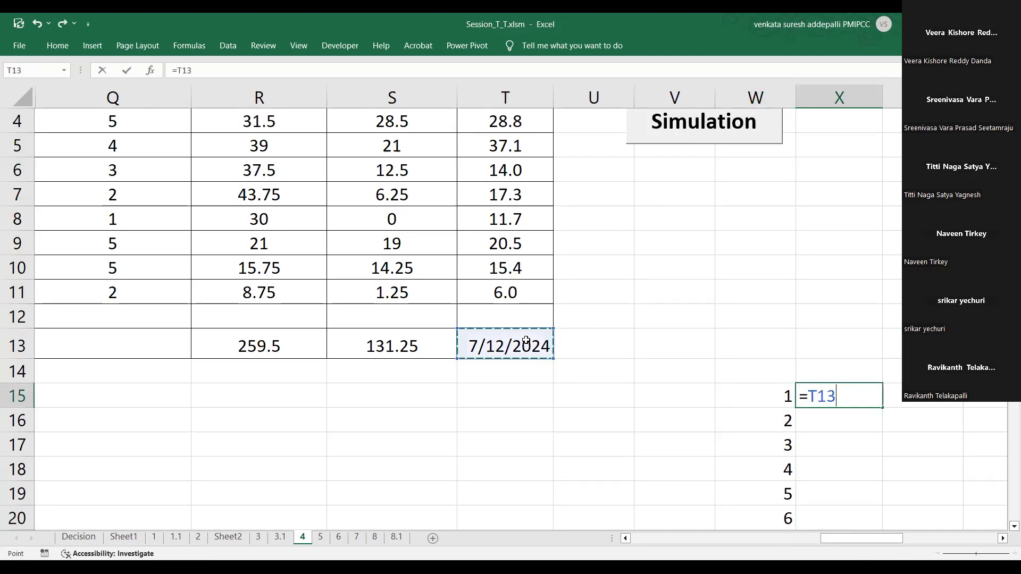
key("Return")
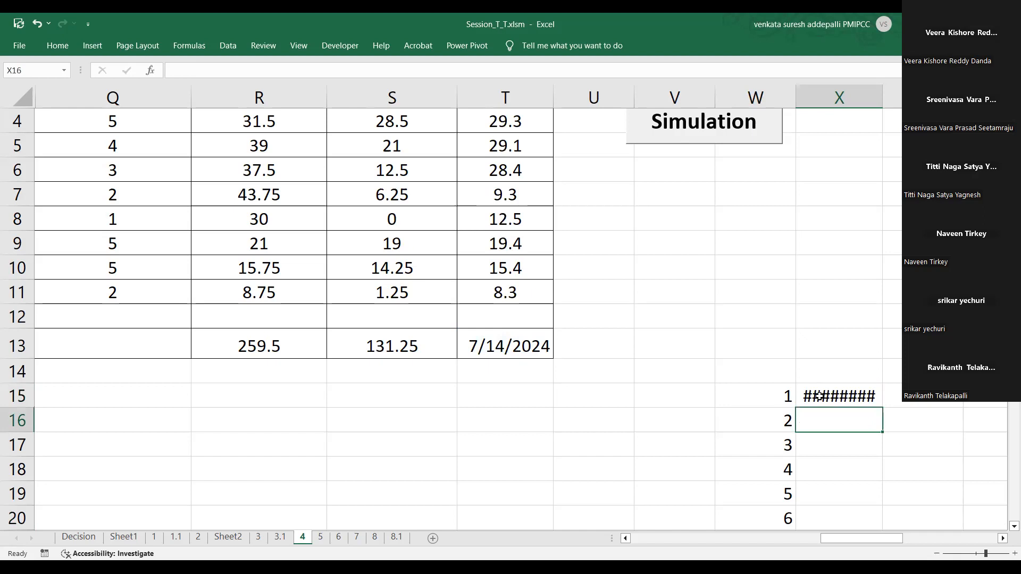
left_click(777, 397)
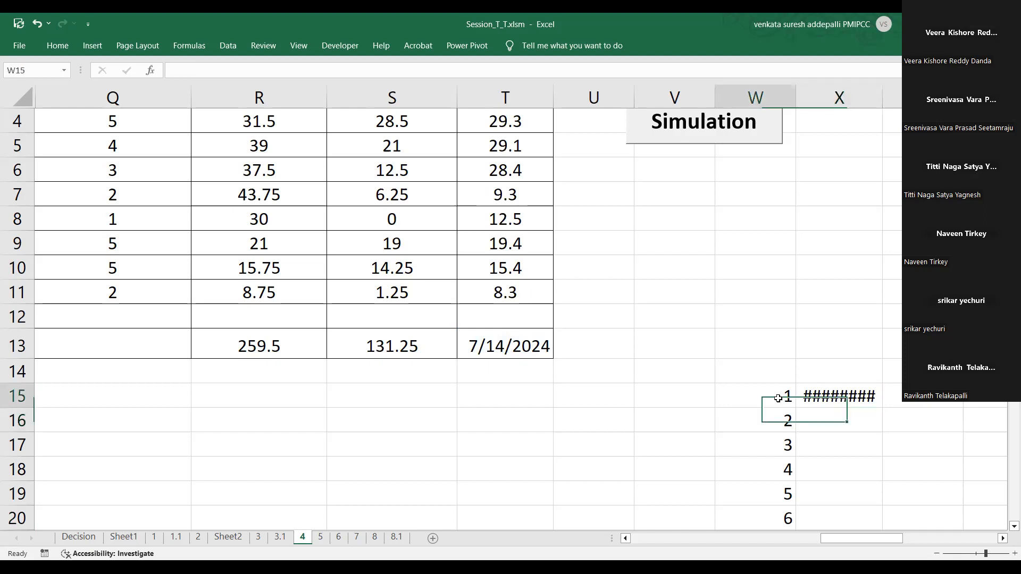
double_click(880, 92)
Create a What-If data table over W15:X214 with the empty cell Y15 as the column input cell.
left_click_drag(777, 398, 833, 512)
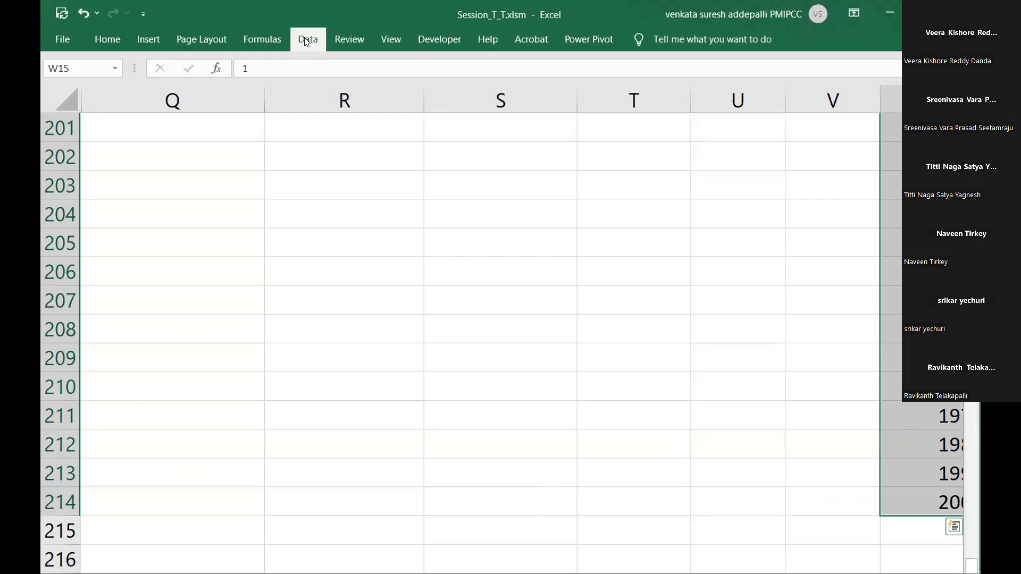
left_click(307, 42)
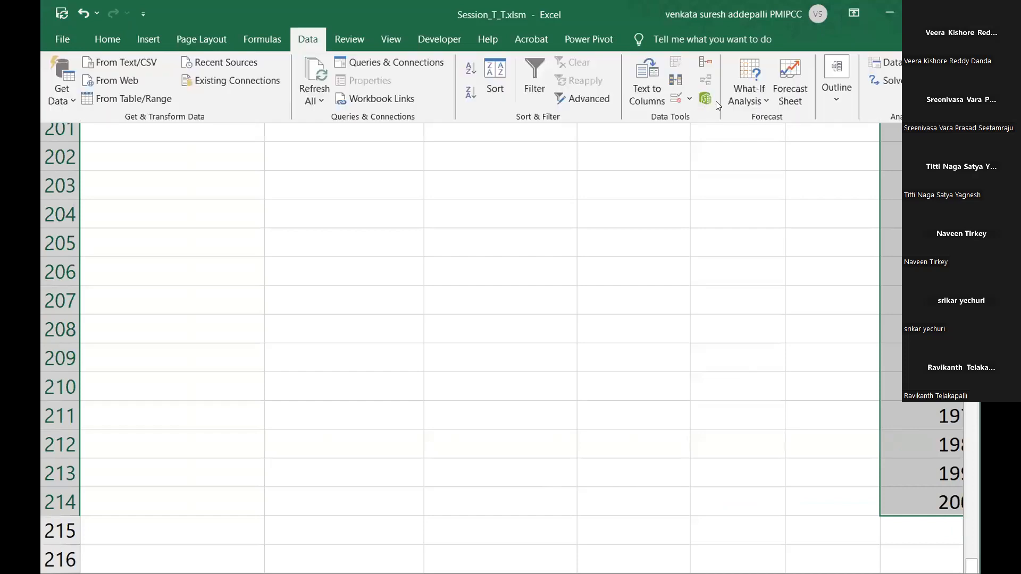
left_click(764, 89)
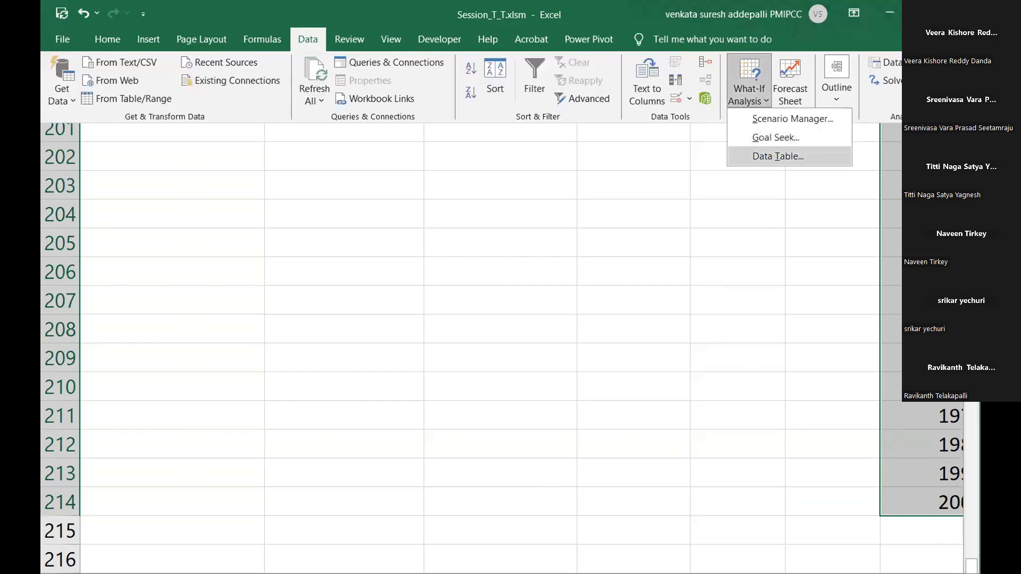
left_click(776, 156)
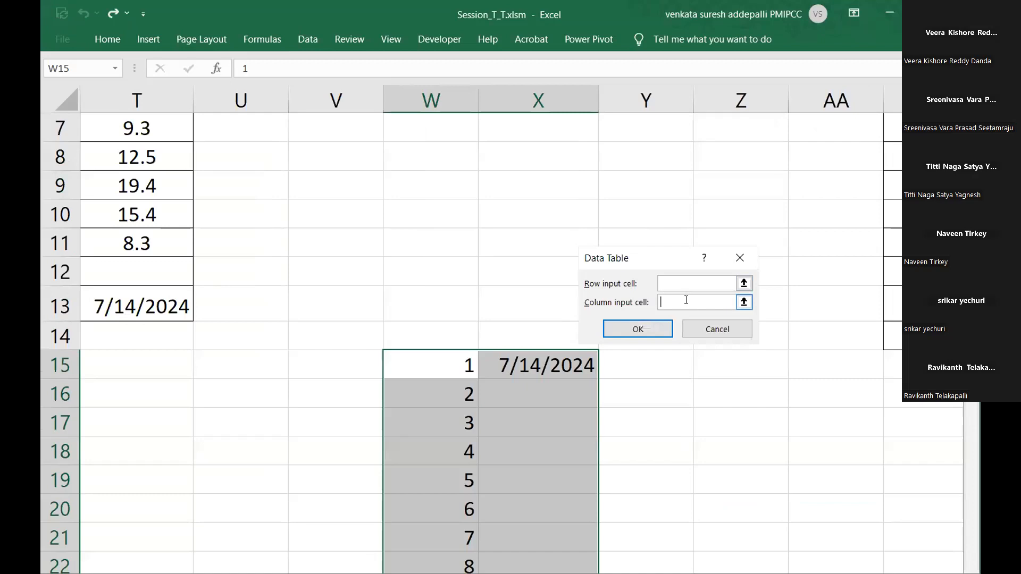
left_click(650, 365)
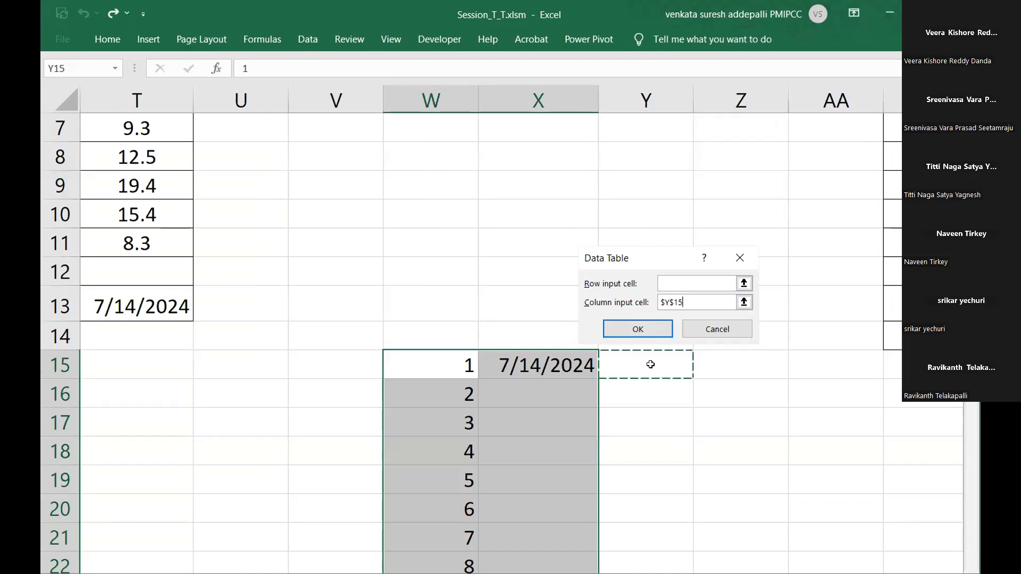
left_click(638, 329)
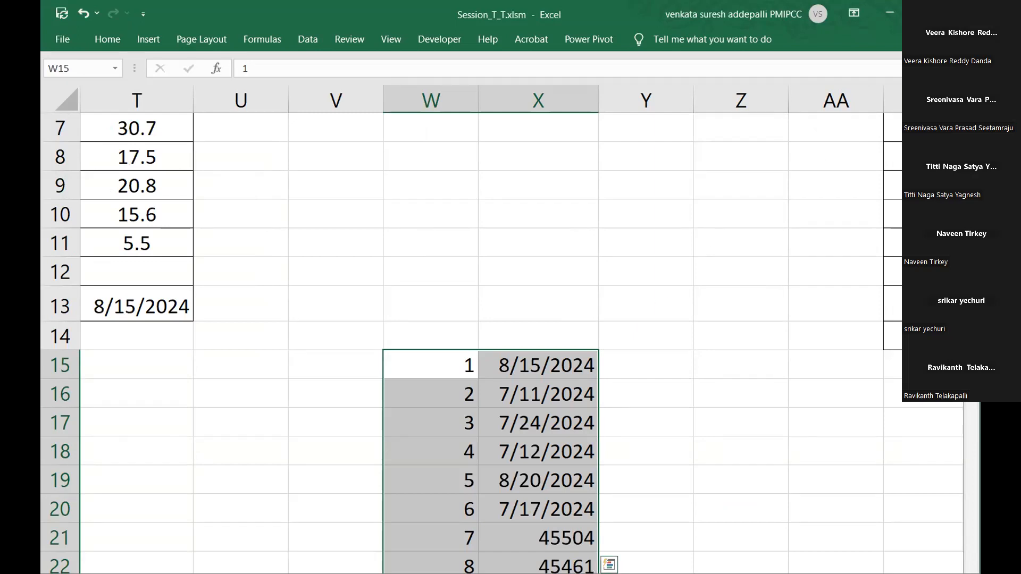
Copy the date format from X20 onto X21 with Format Painter.
scroll(624, 437, "down", 1)
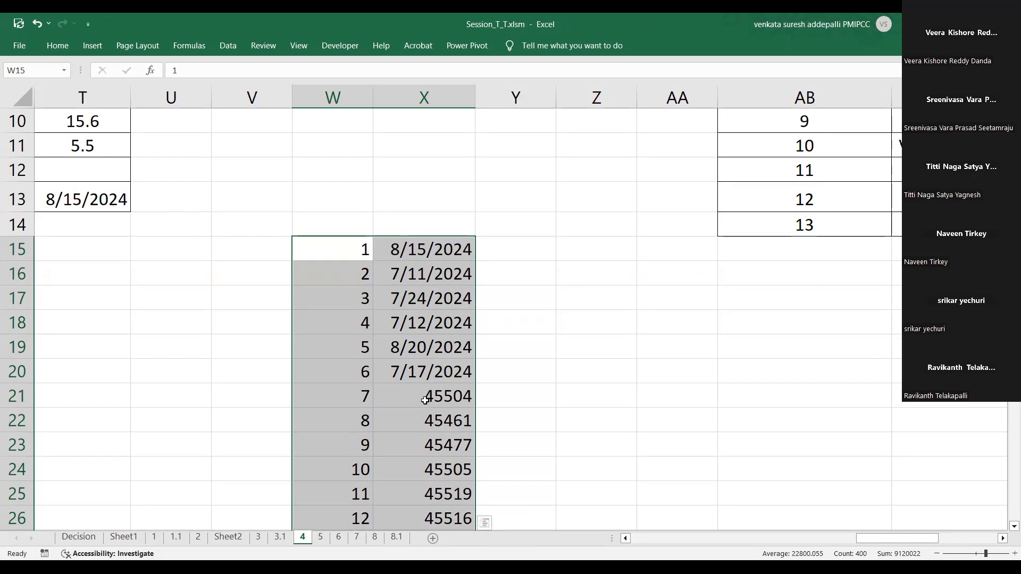
left_click(424, 367)
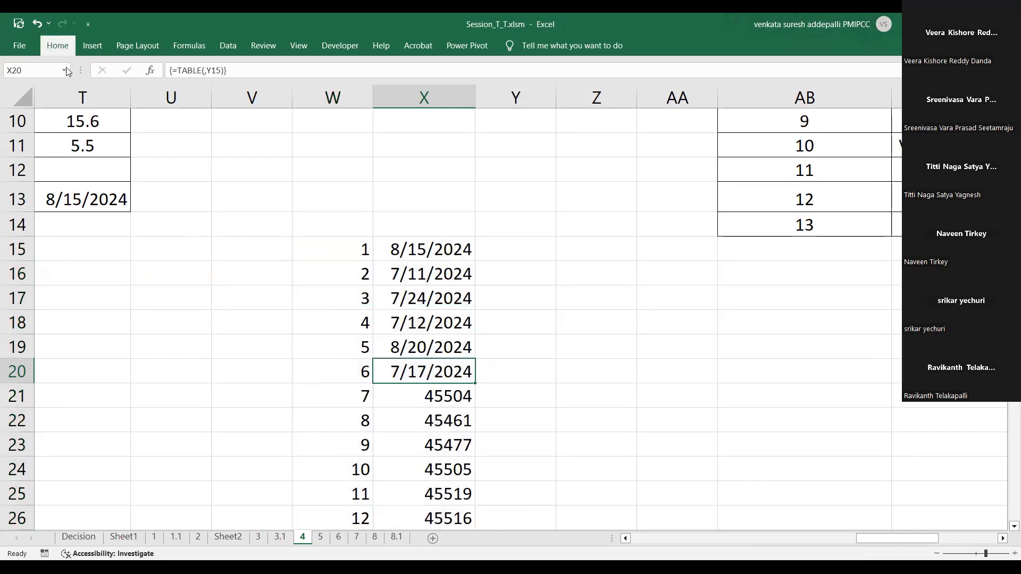
left_click(58, 45)
left_click(41, 96)
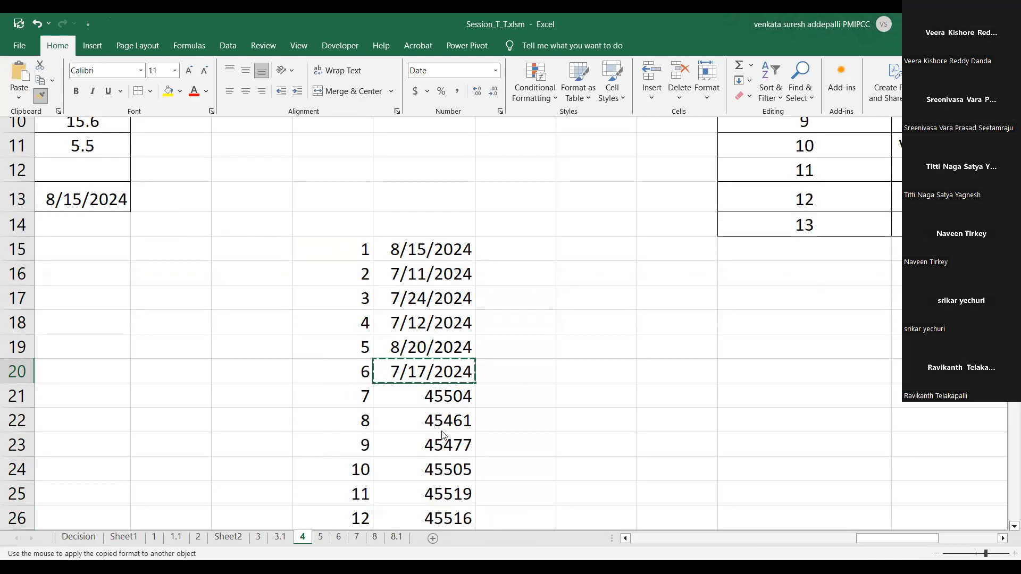
left_click(460, 399)
Format the simulated completion values in X22:X214 as Date with the type *3/14/2012.
left_click_drag(439, 415, 440, 514)
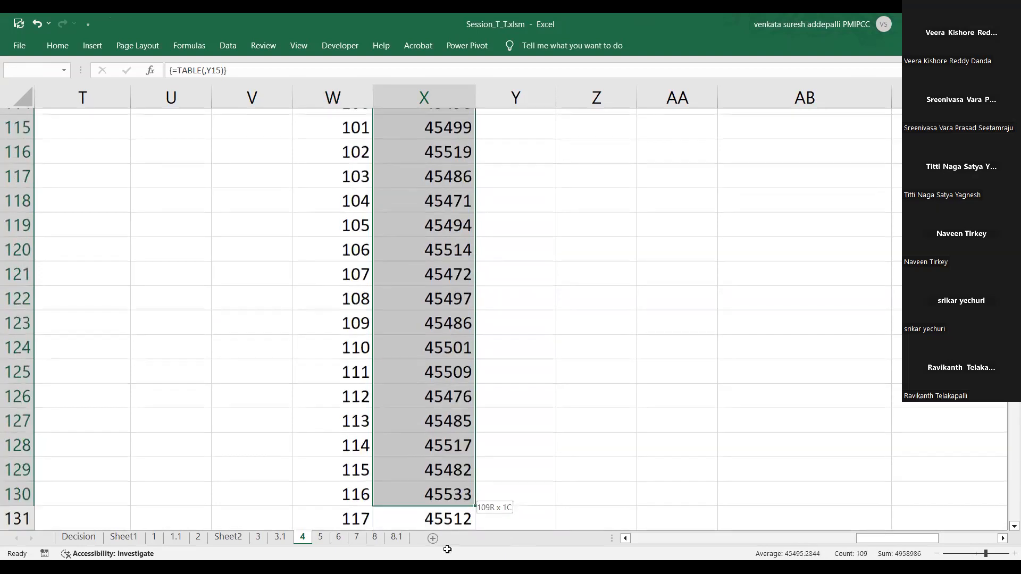
mouse_move(447, 550)
left_mouse_down()
mouse_move(442, 522)
mouse_move(447, 545)
mouse_move(444, 524)
mouse_move(462, 545)
mouse_move(451, 495)
mouse_move(457, 532)
left_mouse_up()
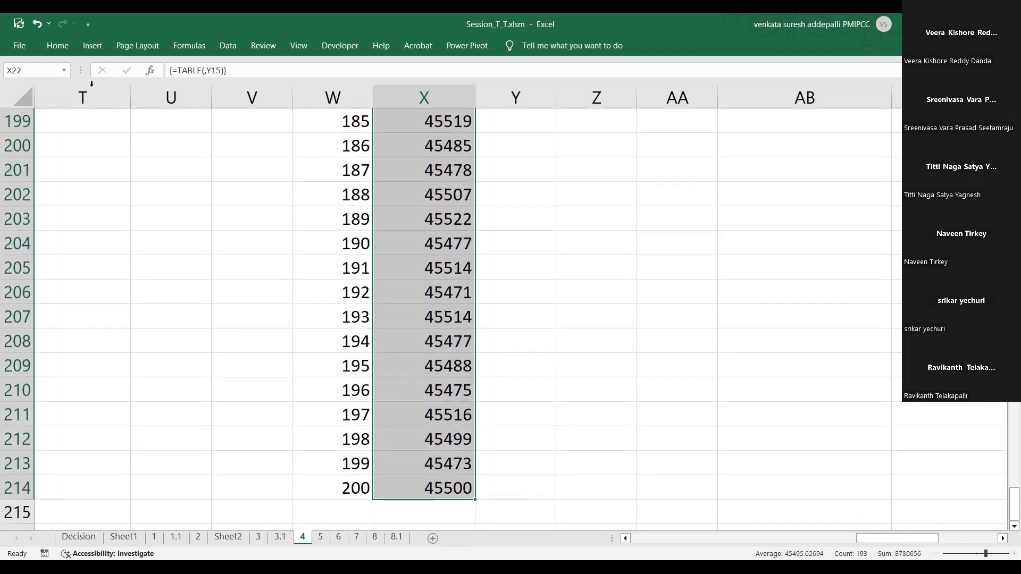
left_click(63, 46)
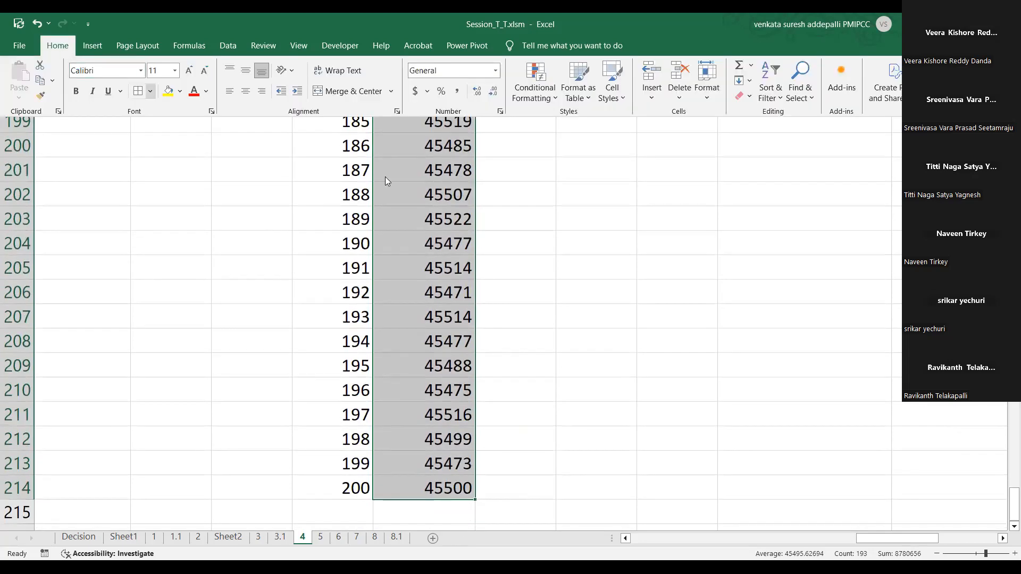
right_click(456, 221)
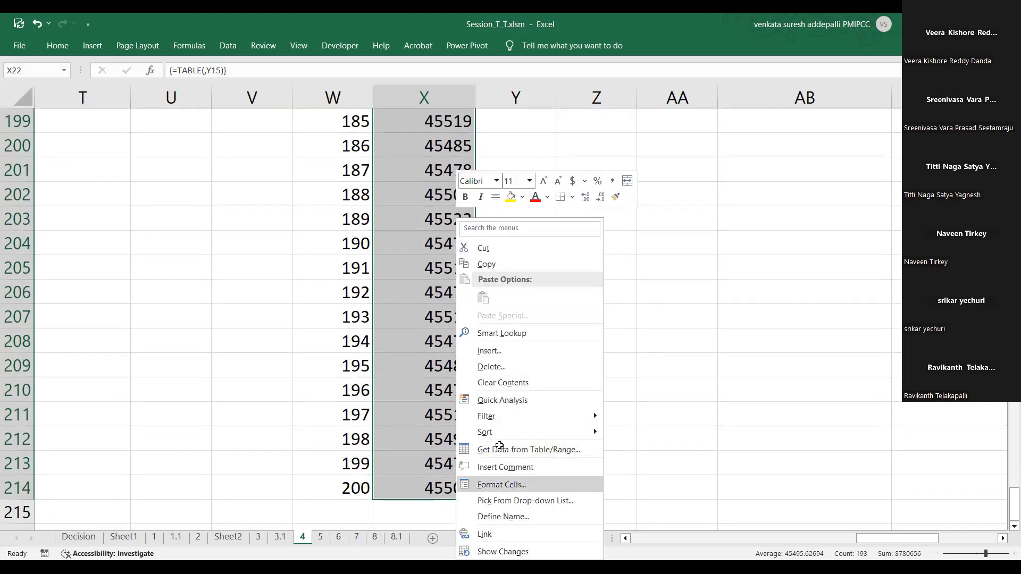
left_click(502, 484)
left_click(354, 324)
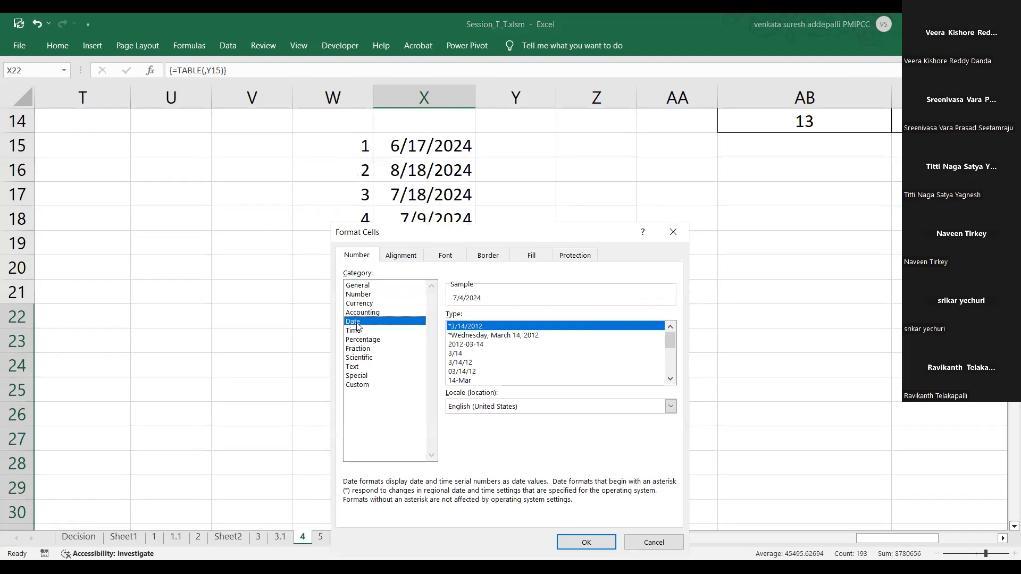
left_click(590, 543)
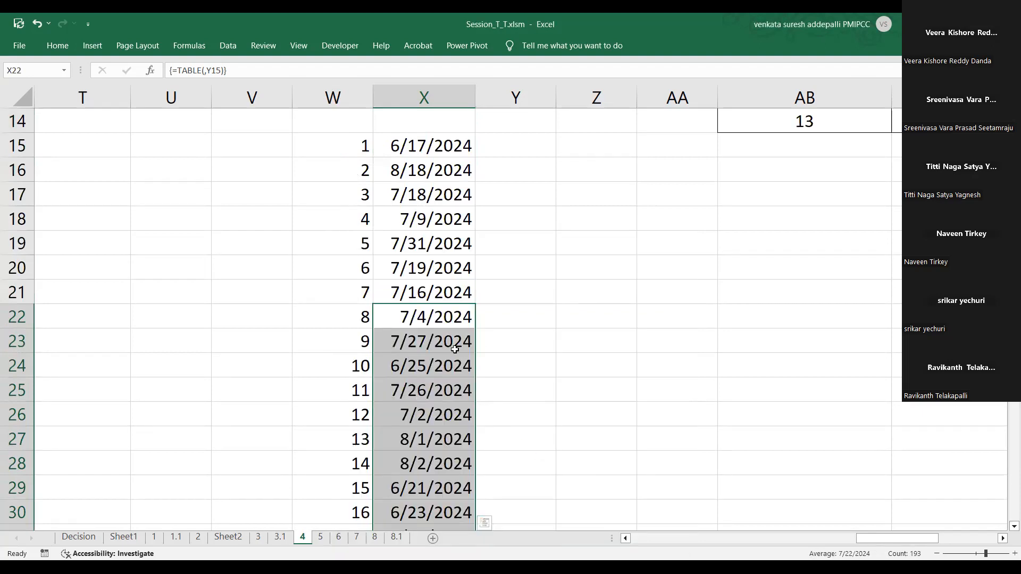
Create a PivotTable on a new worksheet from the simulation results in W15:X214.
scroll(460, 274, "up", 5)
scroll(460, 274, "down", 3)
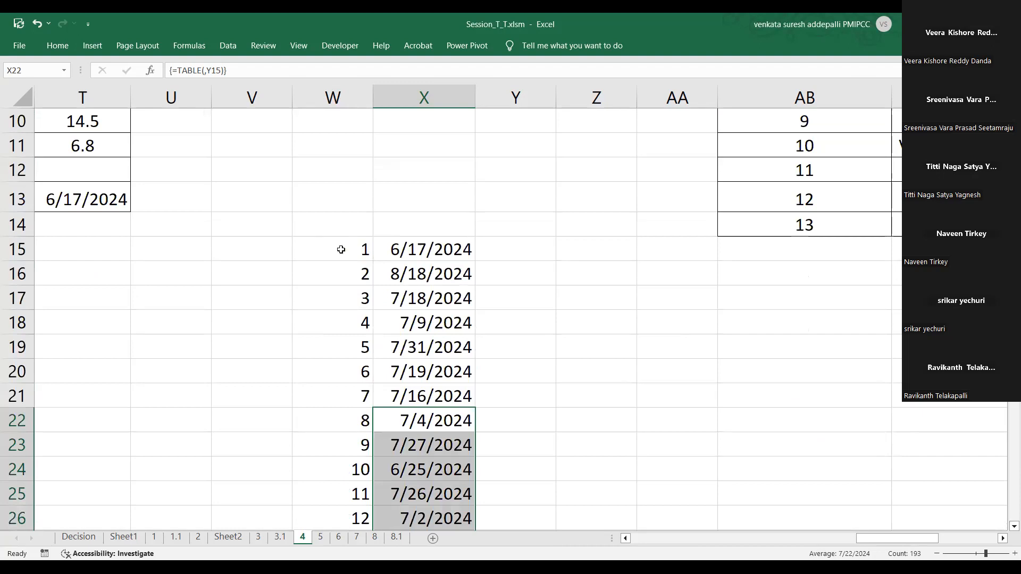
left_click_drag(341, 249, 468, 529)
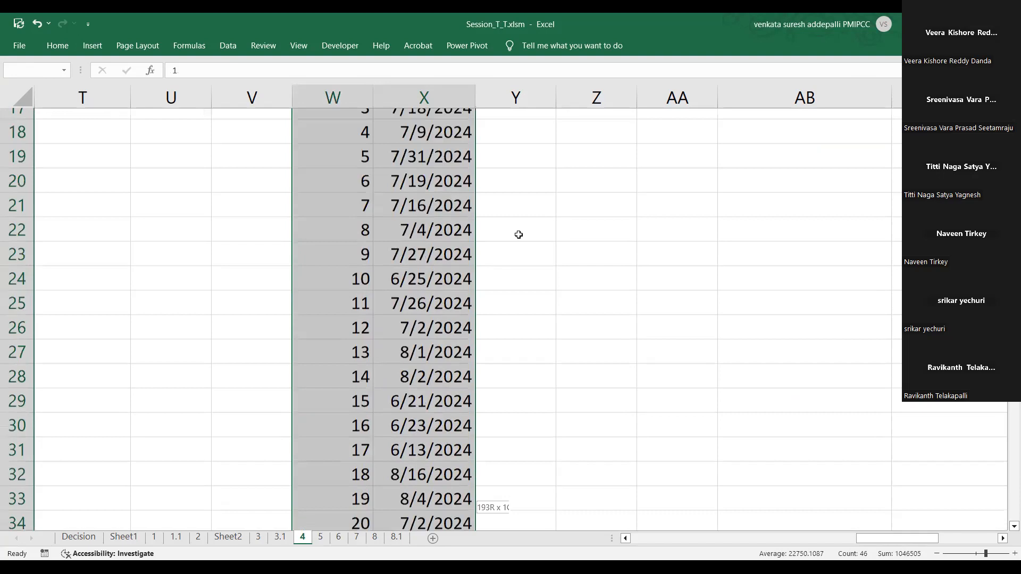
scroll(526, 243, "up", 9)
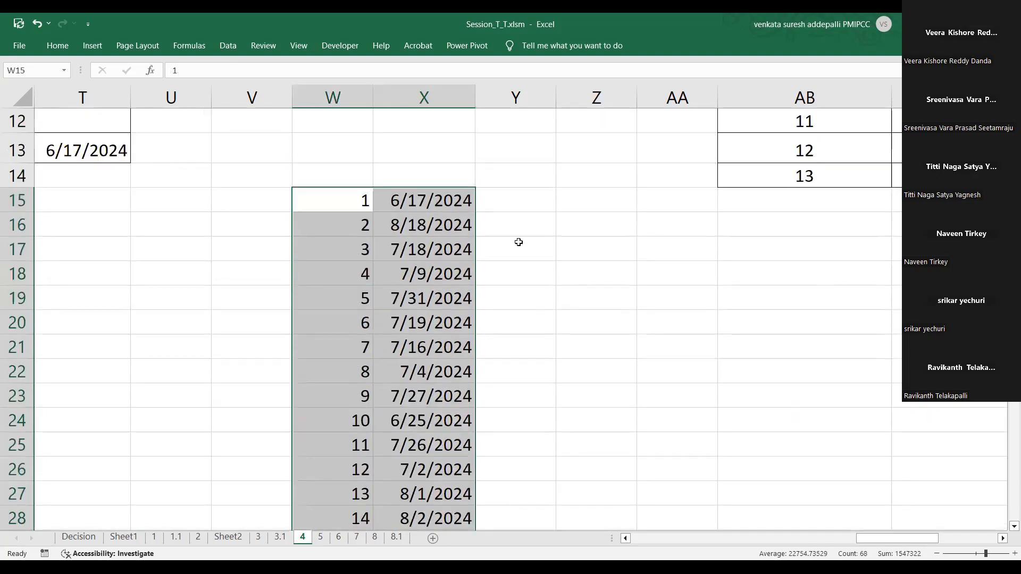
left_click_drag(351, 201, 398, 202)
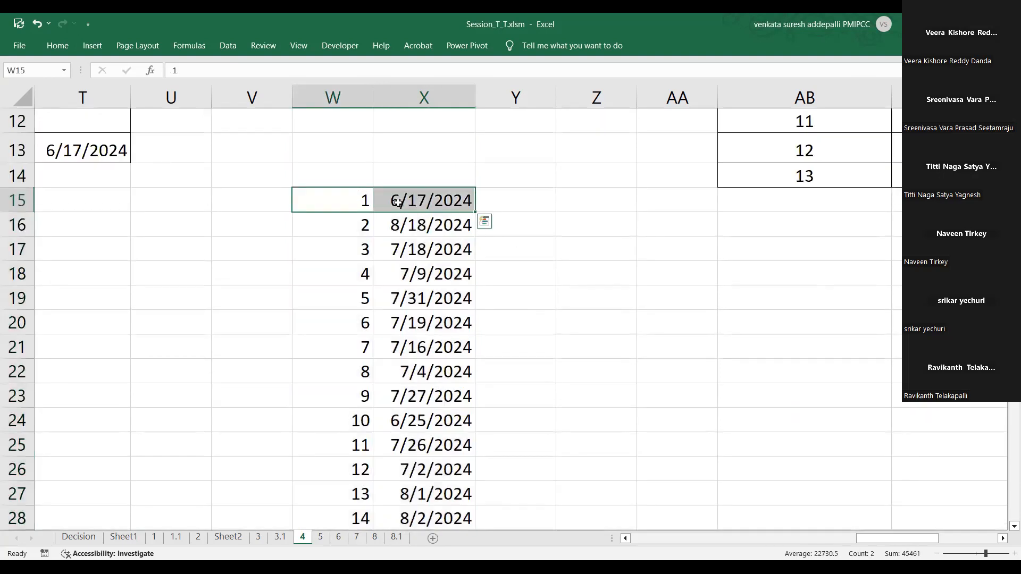
key("ctrl+shift+Down")
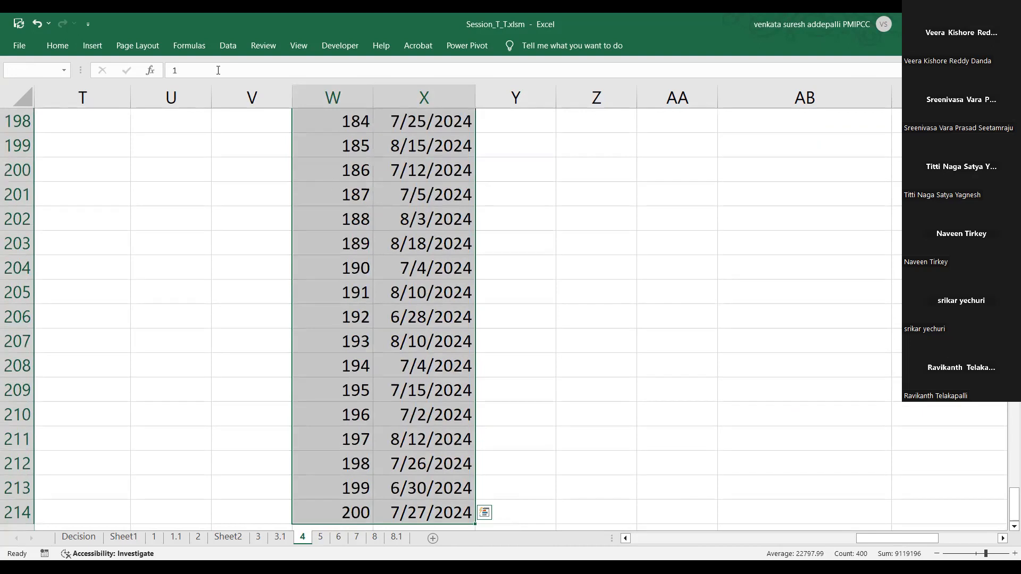
left_click(103, 47)
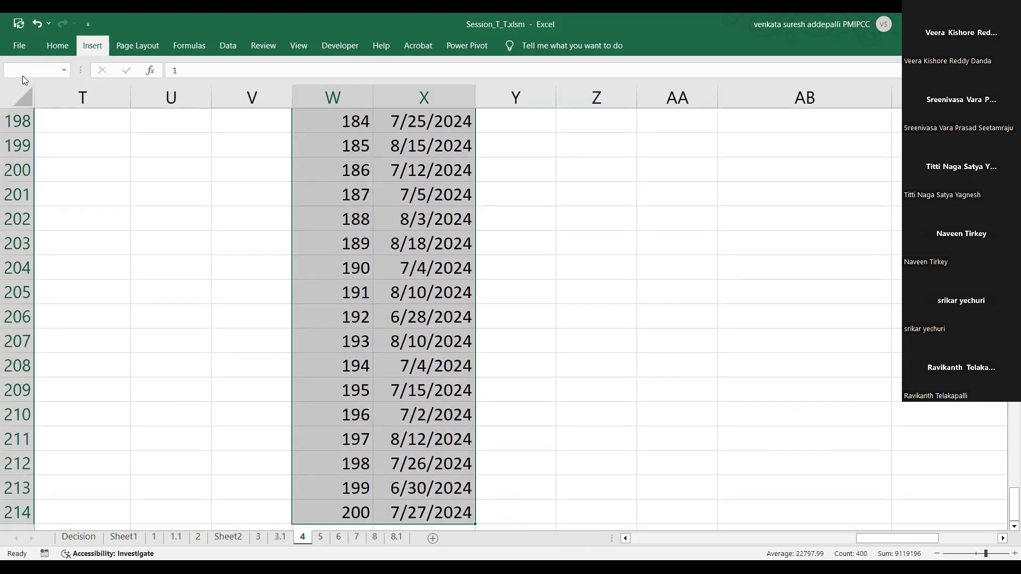
left_click(587, 357)
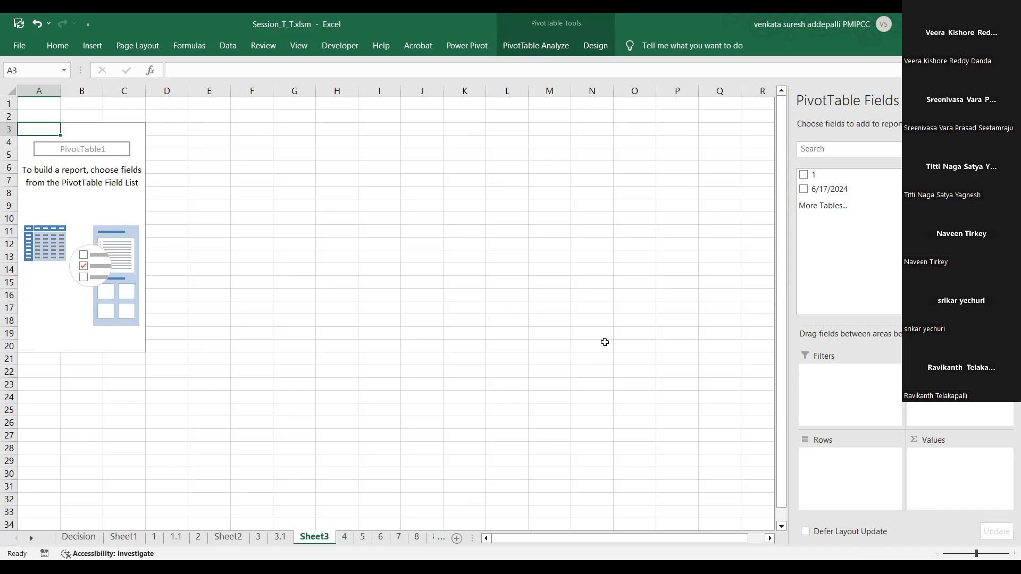
Add fields 1 and 6/17/2024 to the PivotTable and remove the Days and Months groupings so rows list individual dates.
left_click(804, 175)
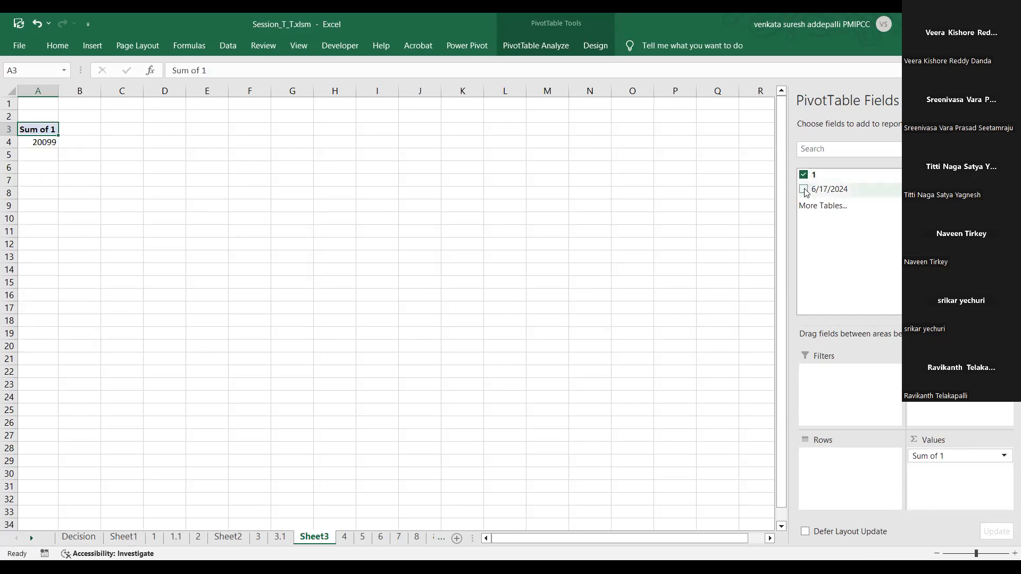
left_click(805, 191)
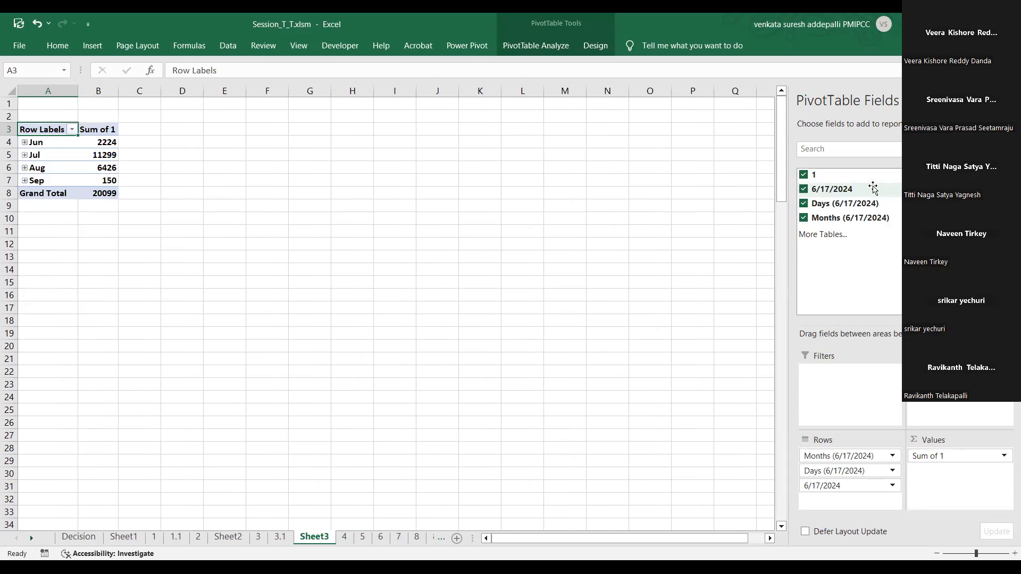
left_click(803, 204)
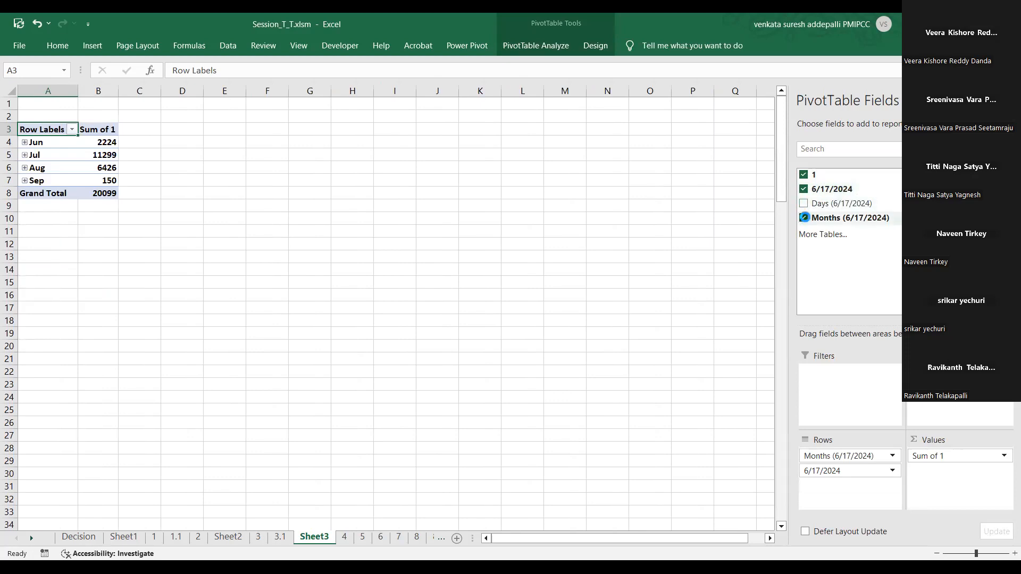
left_click(804, 218)
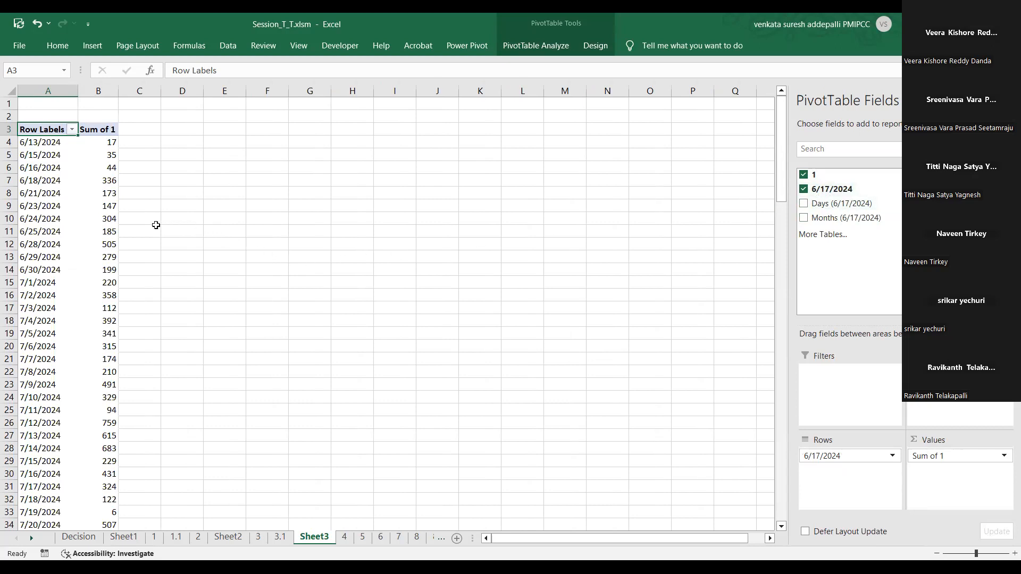
Summarize the PivotTable's value field 1 by Count instead of Sum.
left_click(946, 456)
left_click(947, 441)
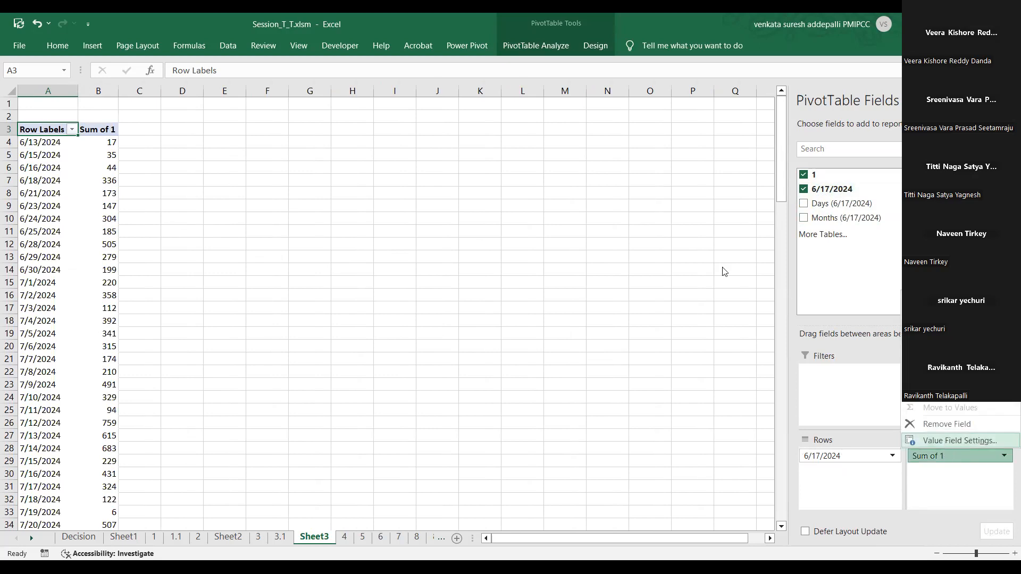
left_click(422, 287)
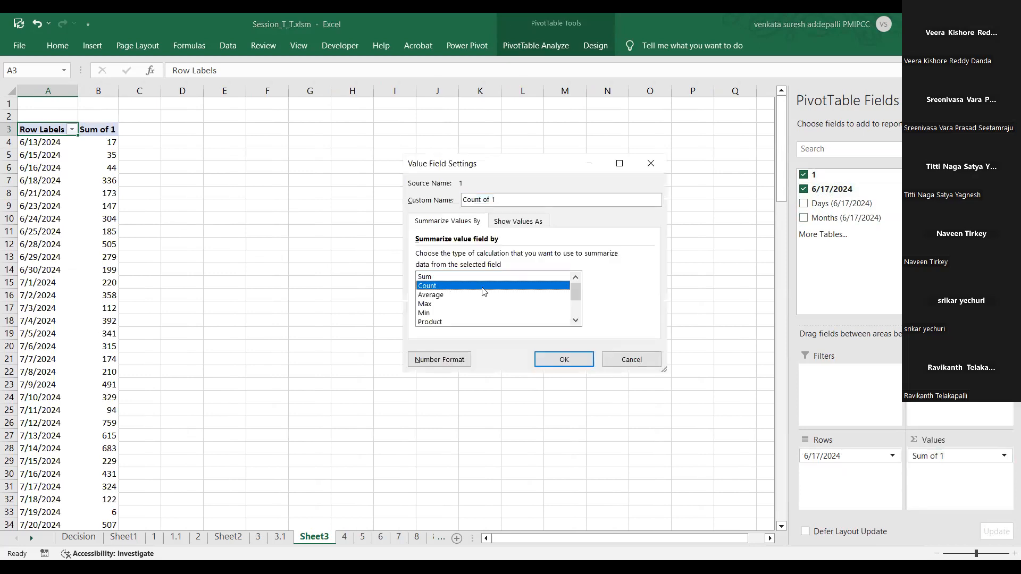
left_click(565, 360)
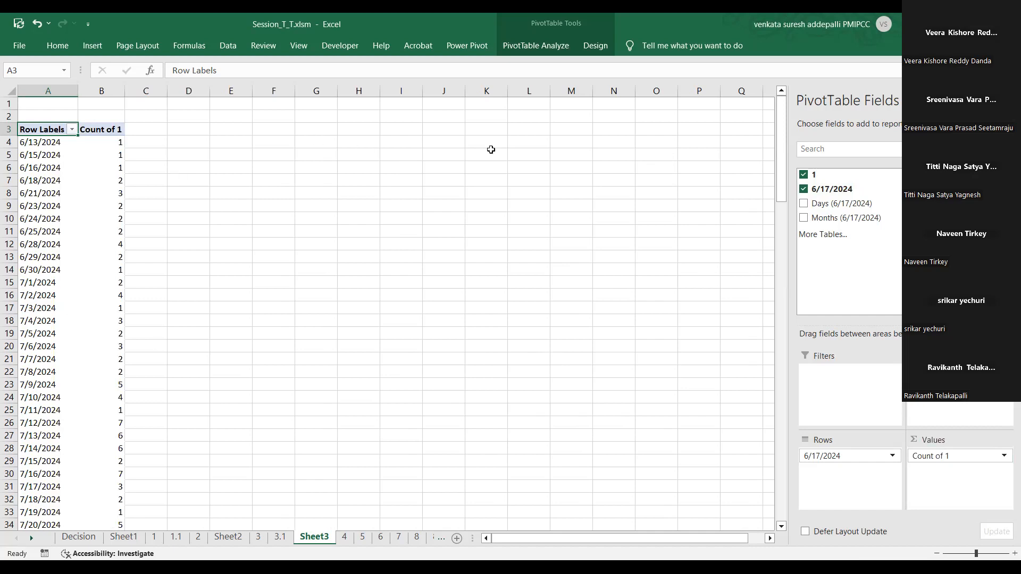
Add 6/17/2024 as a second value field and show it as % Running Total In with base field 6/17/2024.
left_click_drag(824, 190, 973, 479)
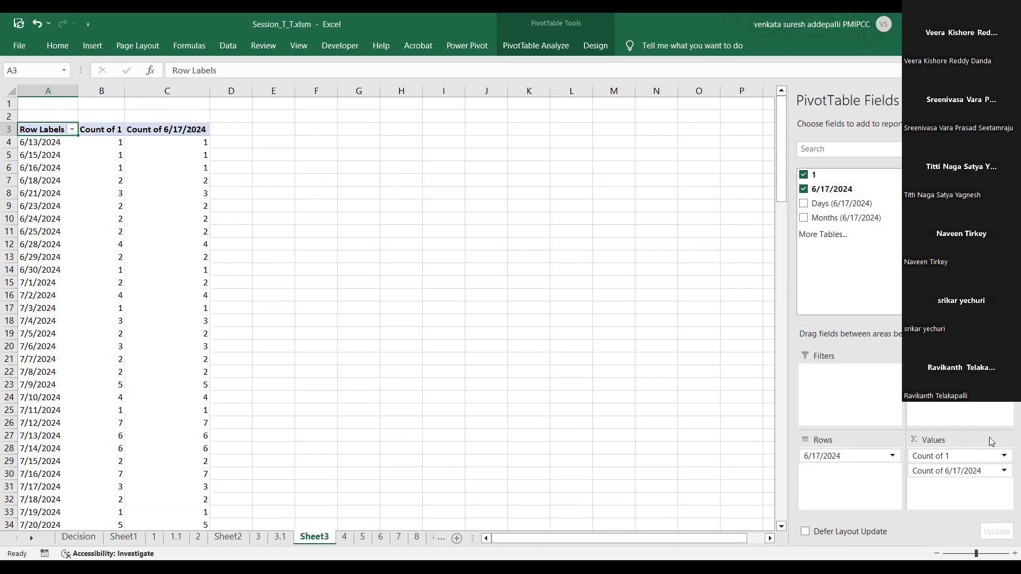
left_click(963, 471)
left_click(959, 453)
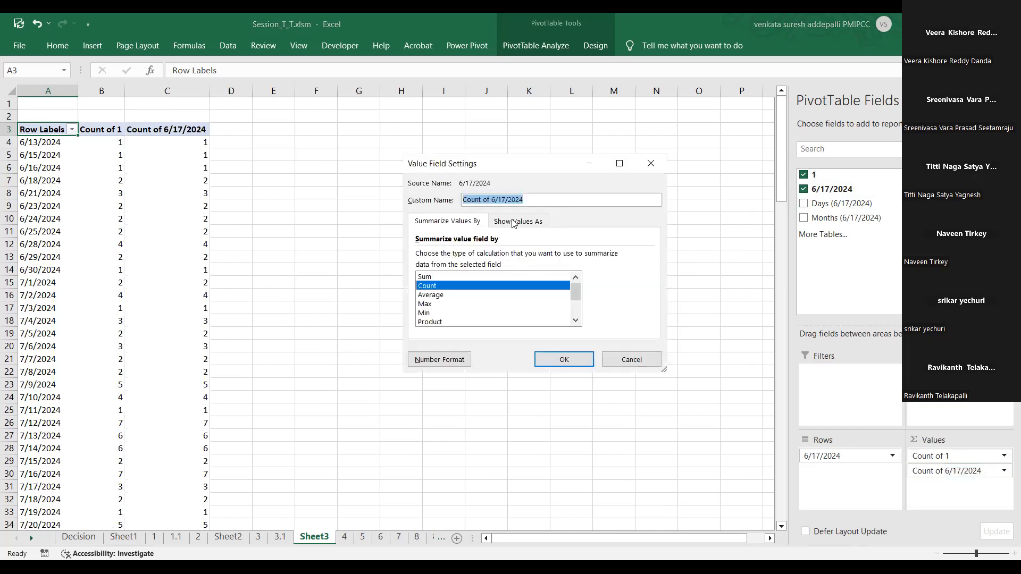
left_click(513, 223)
left_click(648, 256)
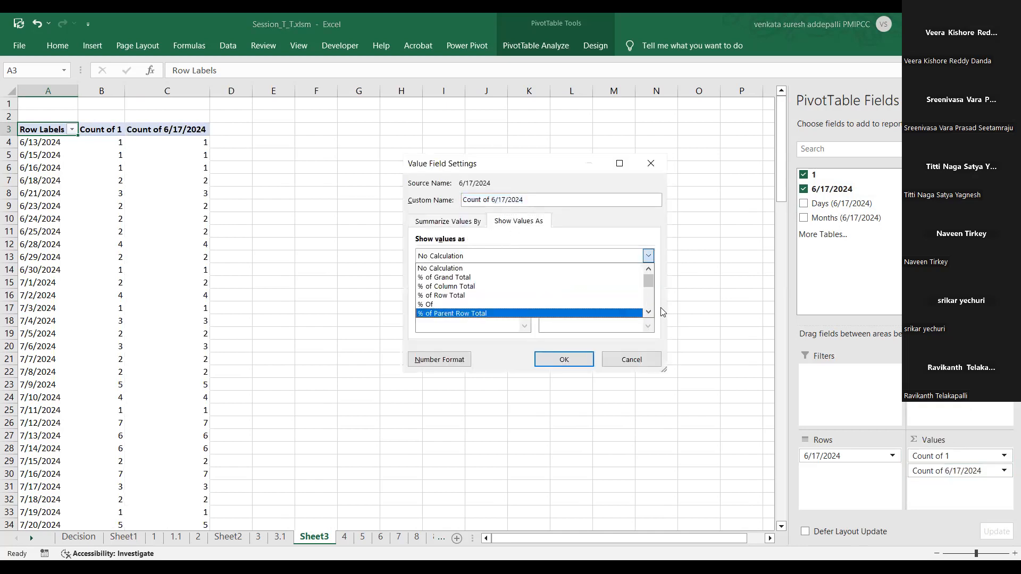
left_click(648, 312)
left_click(649, 312)
left_click(649, 312)
left_click(648, 312)
left_click(648, 312)
left_click(648, 312)
left_click(648, 312)
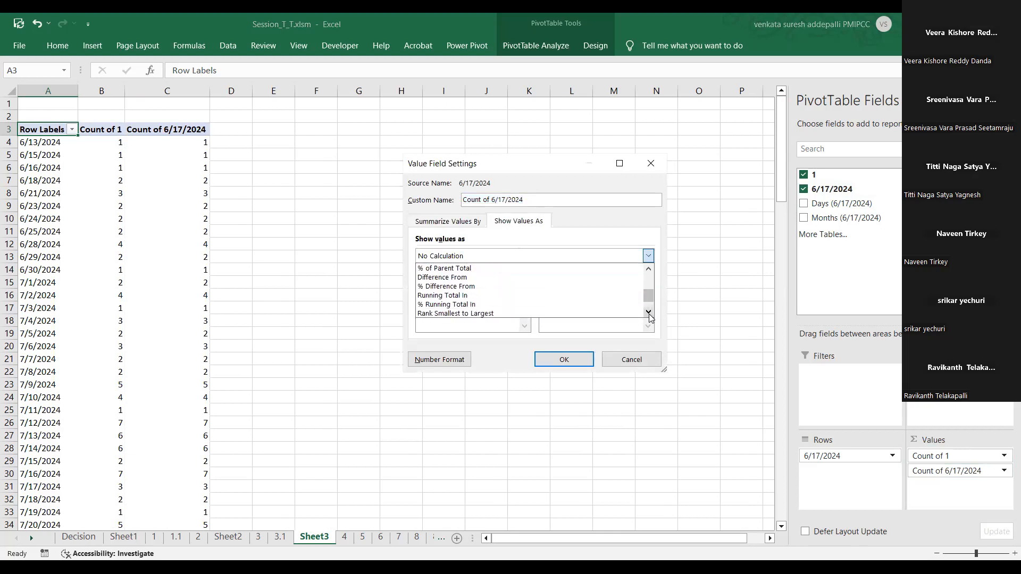
left_click(479, 306)
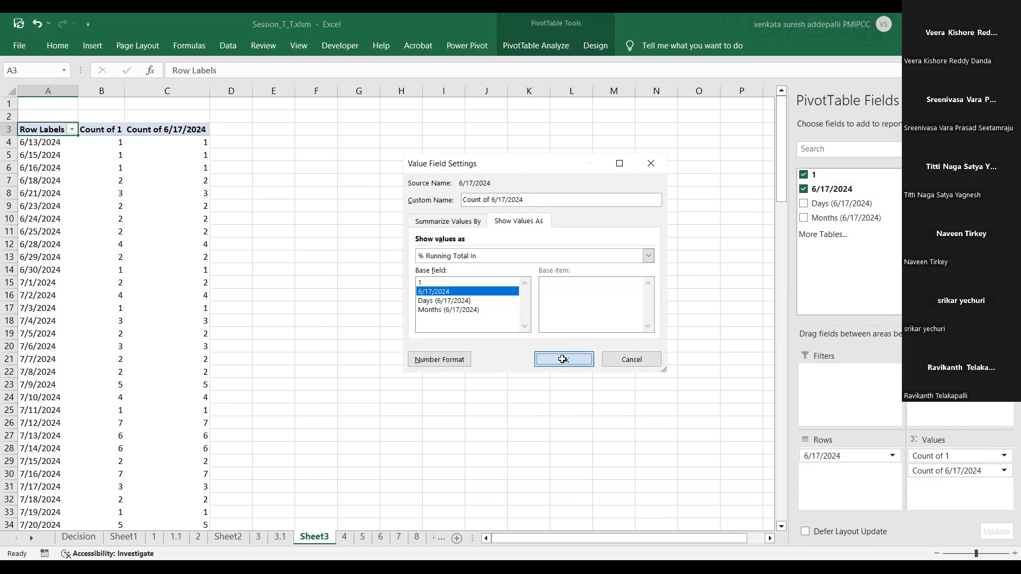
left_click(563, 359)
Insert a combo PivotChart from A3:C67 with Count of 1 as clustered columns and Count of 6/17/2024 as a line on the secondary axis.
mouse_move(780, 172)
left_mouse_down()
mouse_move(753, 497)
mouse_move(744, 417)
mouse_move(781, 335)
mouse_move(779, 162)
left_mouse_up()
left_click_drag(53, 132, 177, 500)
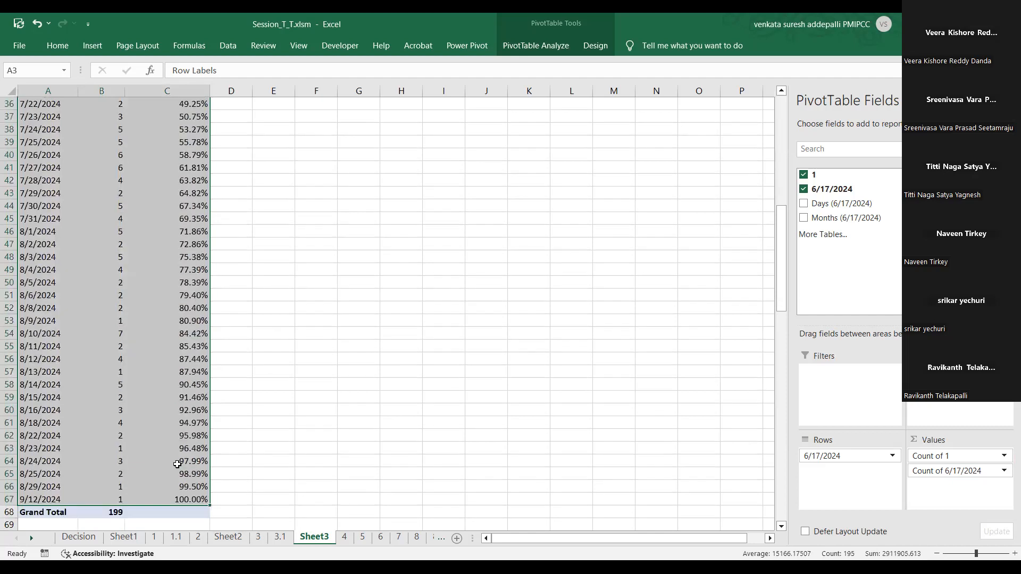
left_click(98, 48)
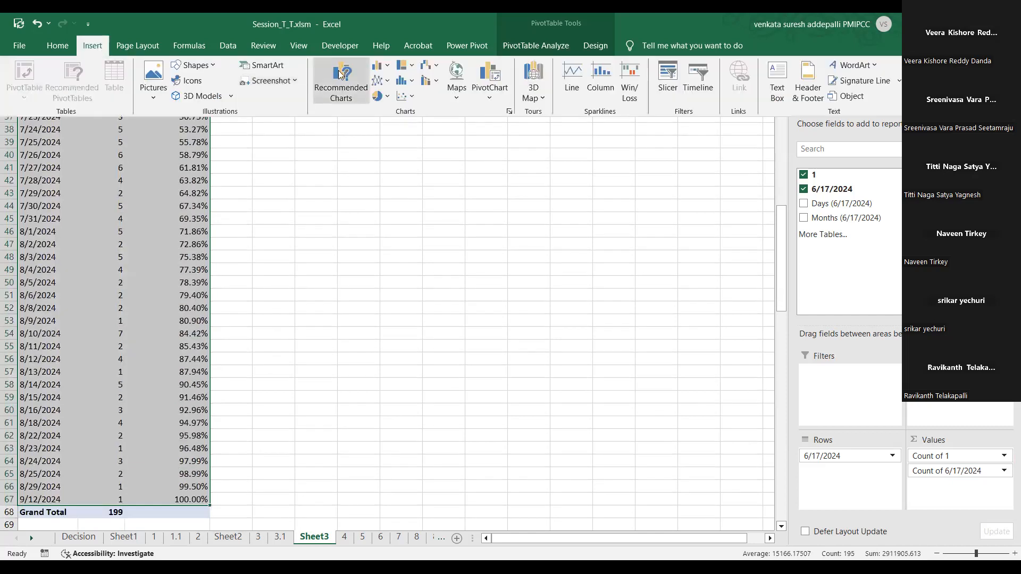
left_click(367, 85)
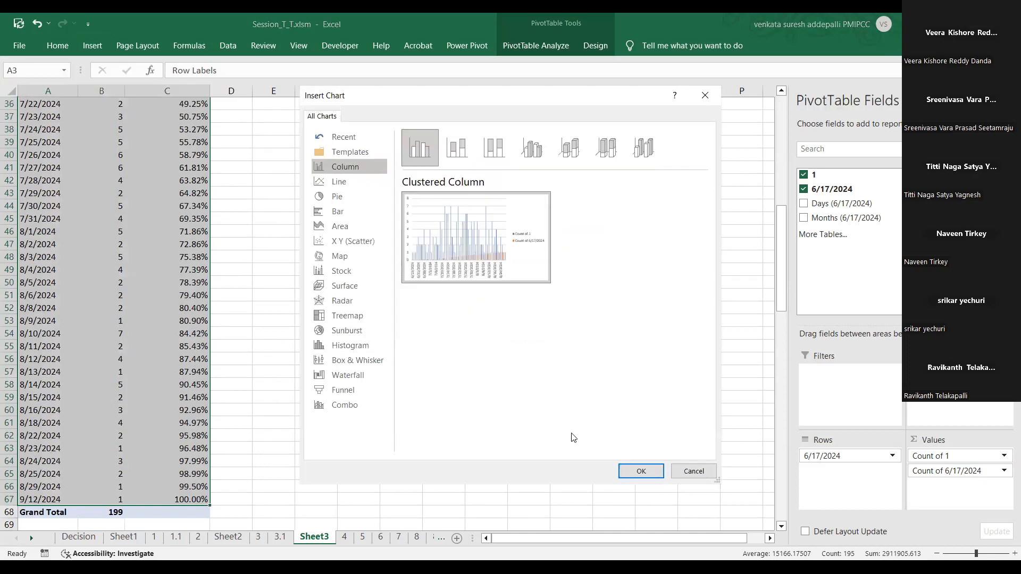
left_click(356, 402)
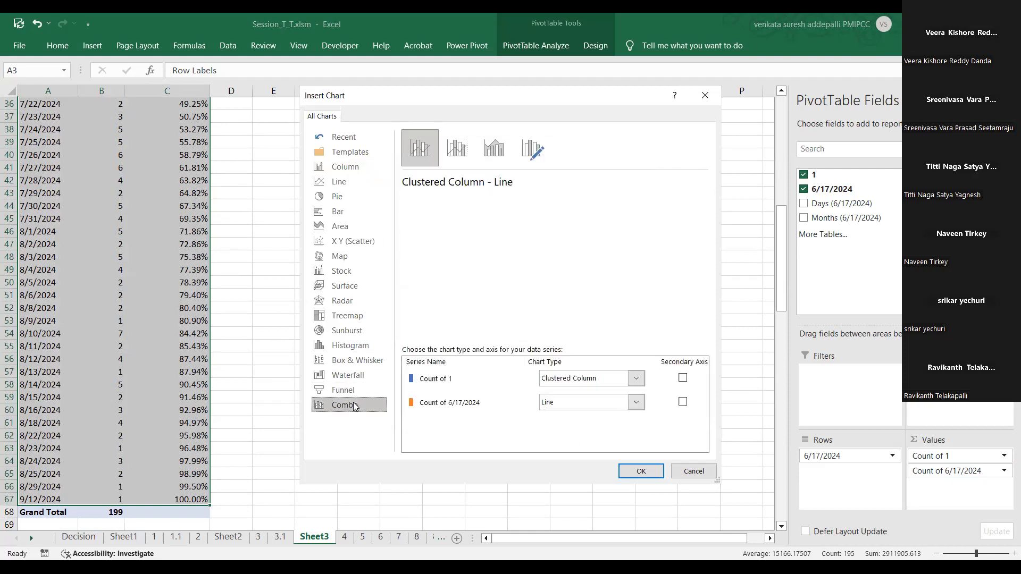
left_click(683, 402)
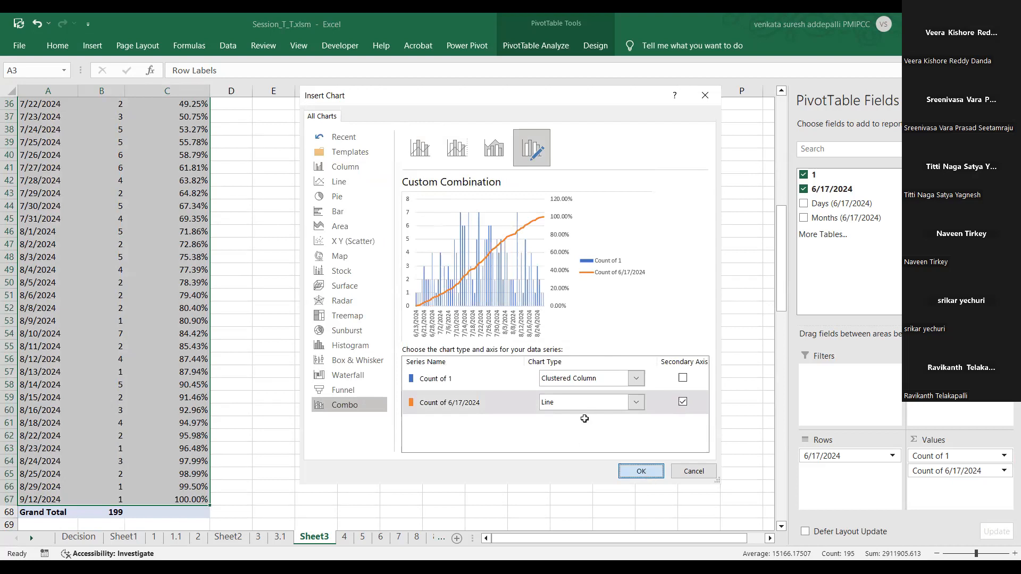
key("Return")
Enlarge the PivotChart and position it beside the PivotTable, spanning about rows 40 to 68.
left_click_drag(556, 410, 757, 461)
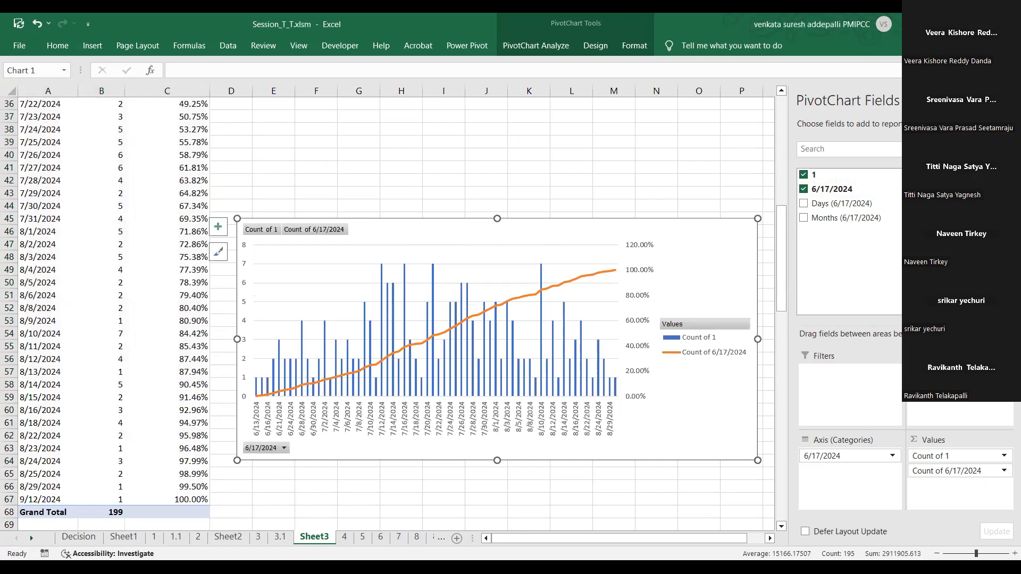
left_click_drag(758, 461, 916, 513)
left_click_drag(726, 227, 778, 165)
left_click_drag(993, 482, 974, 519)
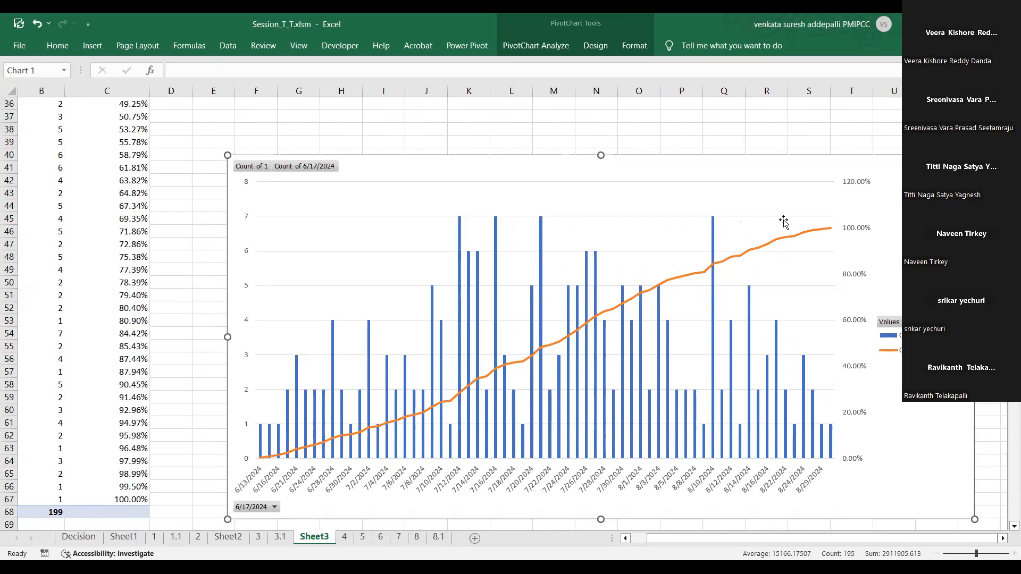
Move the PivotChart up about one row and review its cumulative line against the PivotTable's running percentages.
left_click_drag(745, 162, 742, 148)
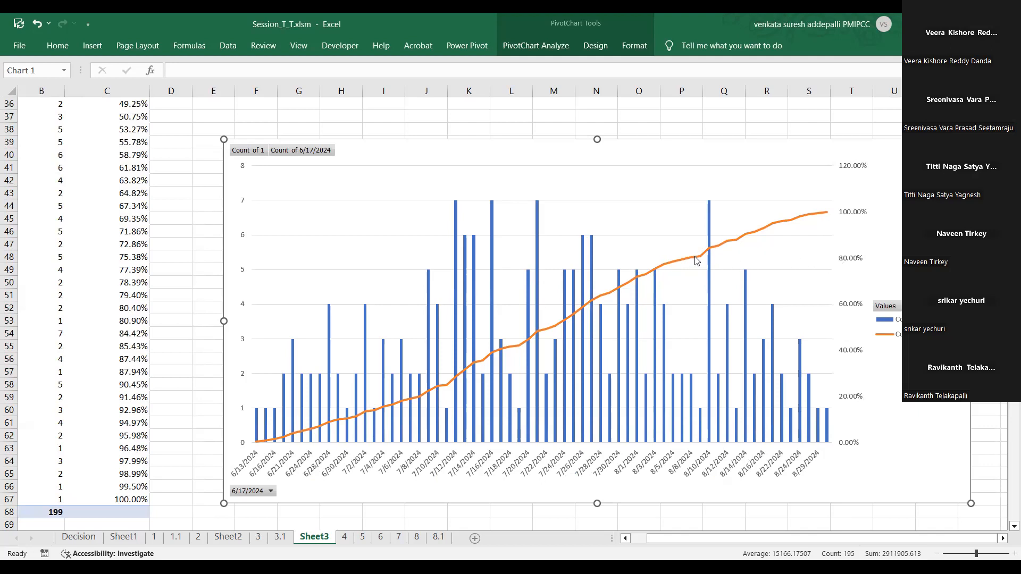
mouse_move(697, 260)
mouse_move(258, 447)
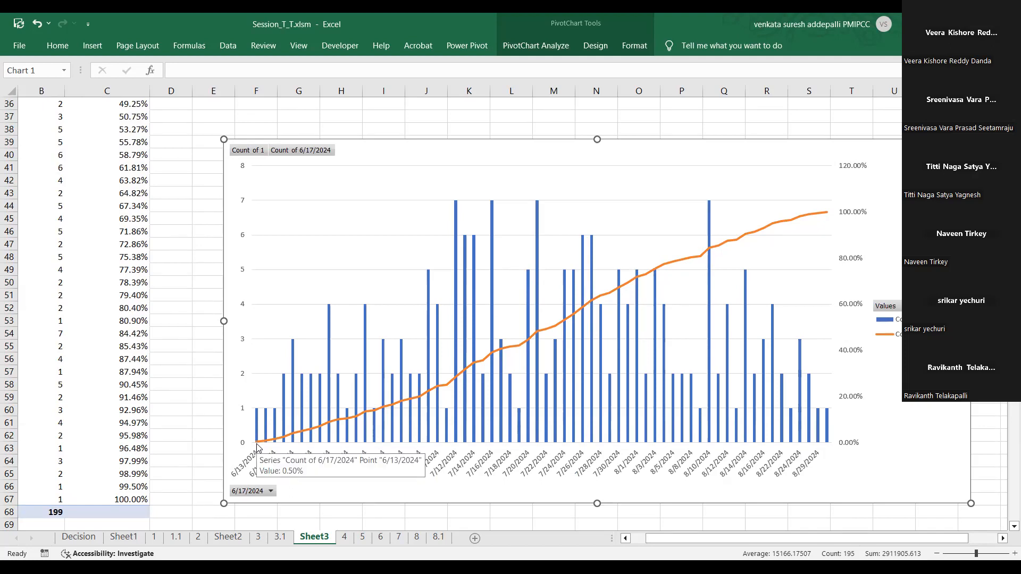
left_click(200, 321)
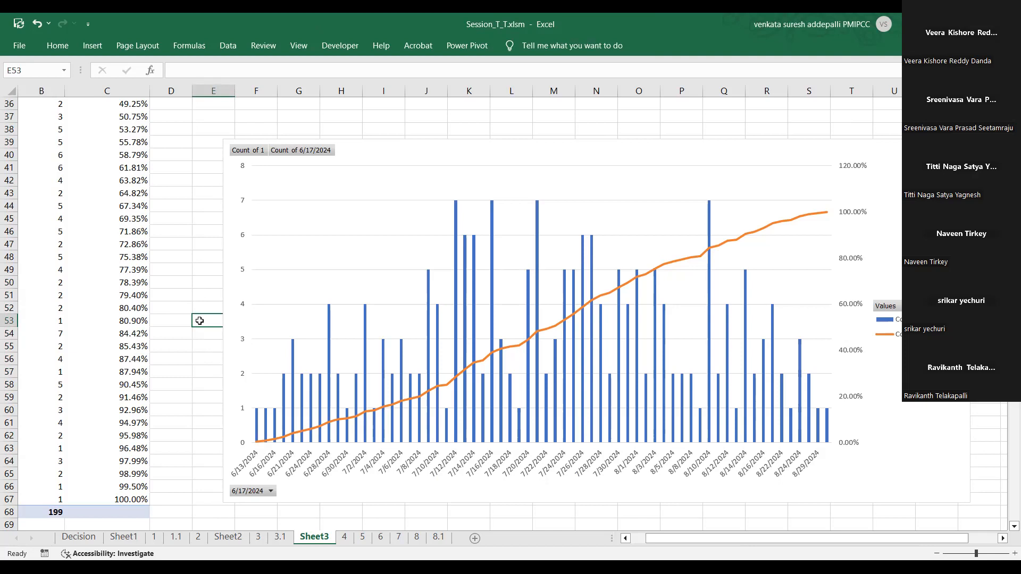
scroll(200, 321, "up", 7)
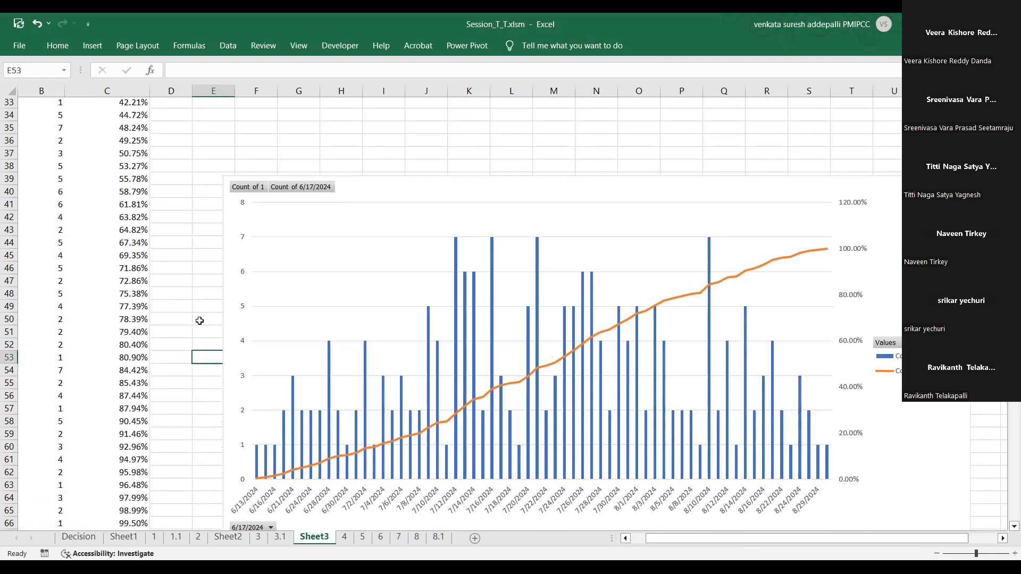
scroll(200, 320, "up", 1)
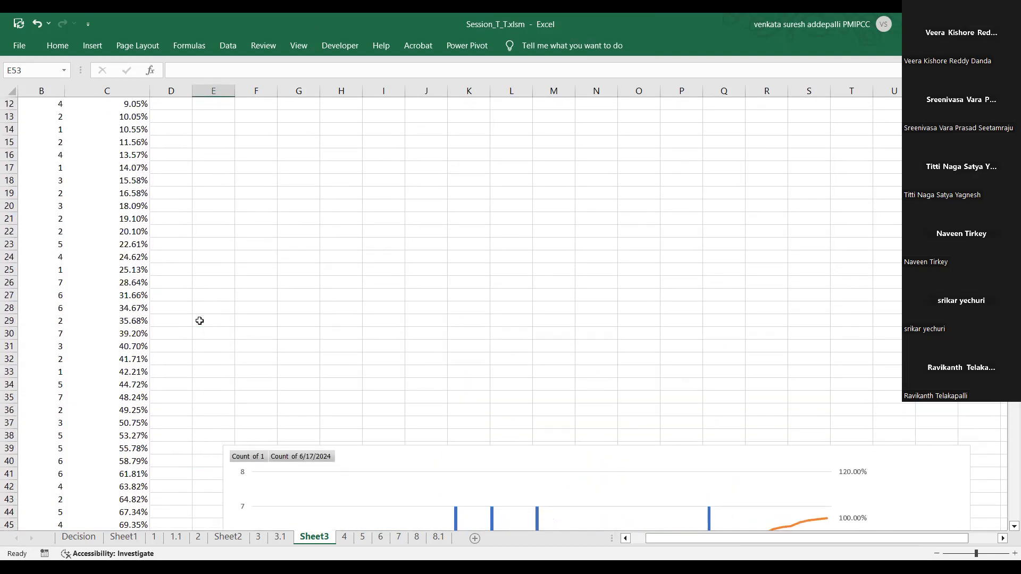
scroll(200, 321, "up", 1)
scroll(620, 282, "down", 8)
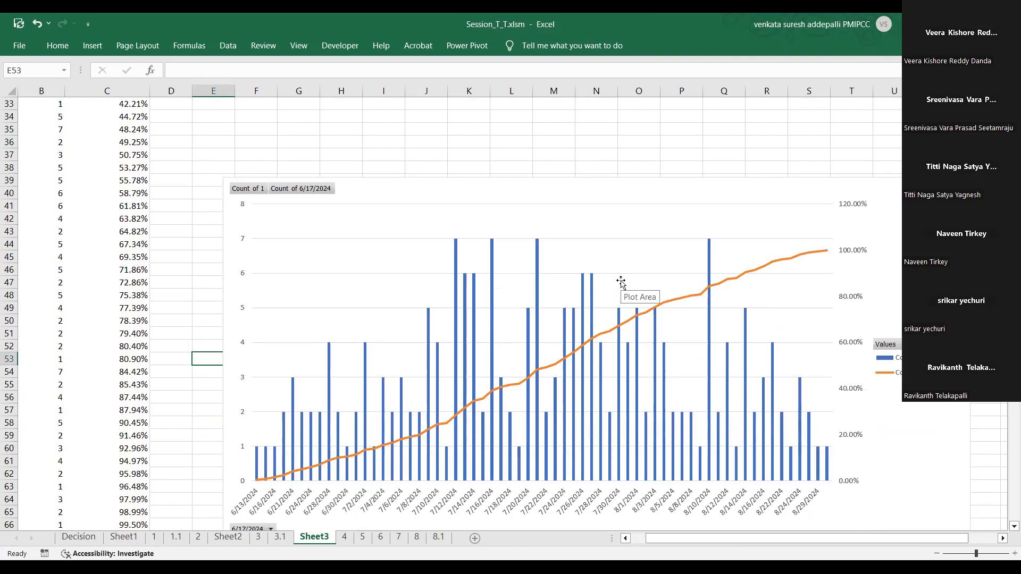
Review the simulated completion dates and the Run Simulation area on sheet 4.
left_click(344, 537)
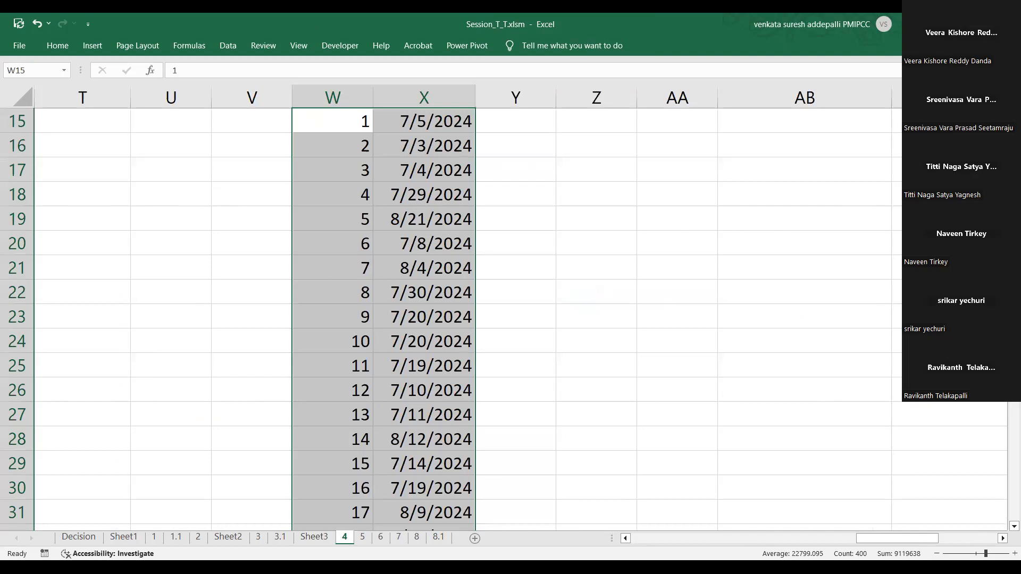
scroll(510, 319, "up", 5)
scroll(876, 540, "left", 3)
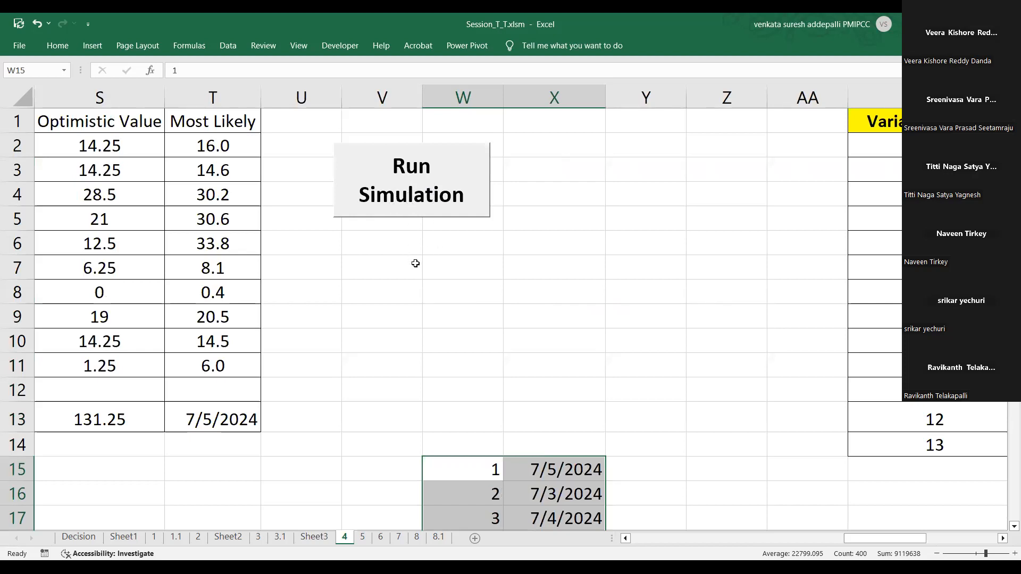
left_click(396, 266)
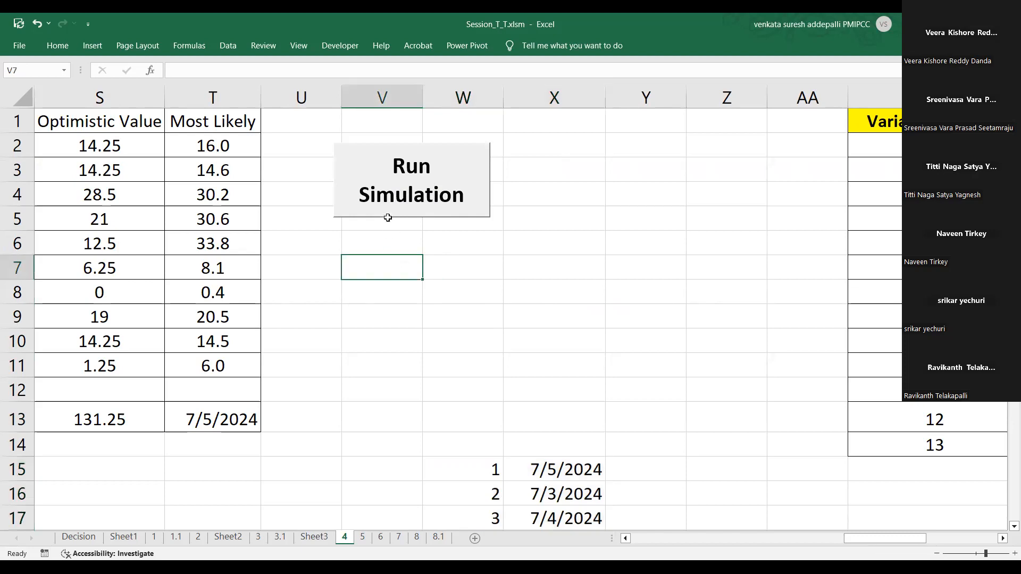
left_click(324, 538)
left_click(344, 537)
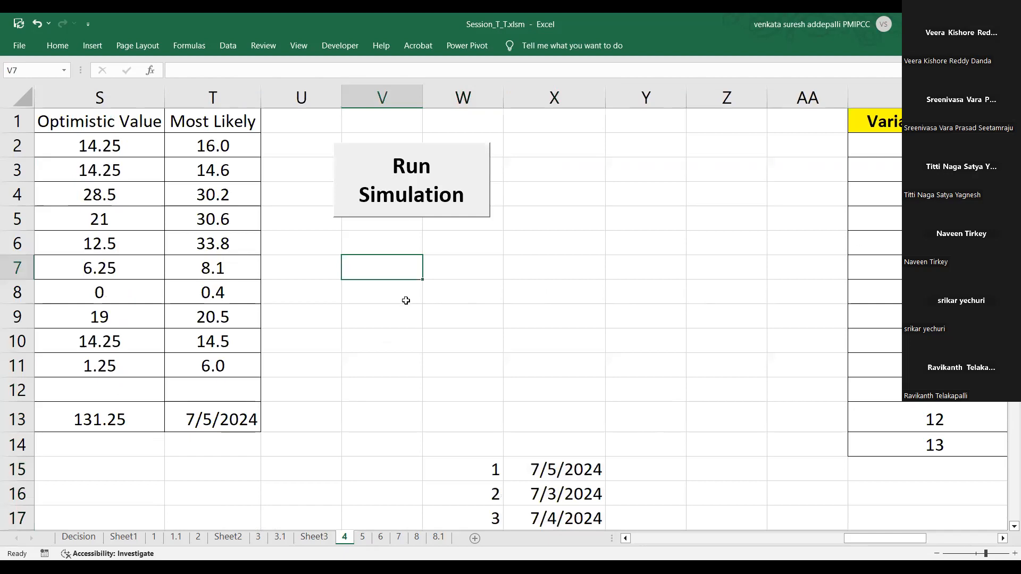
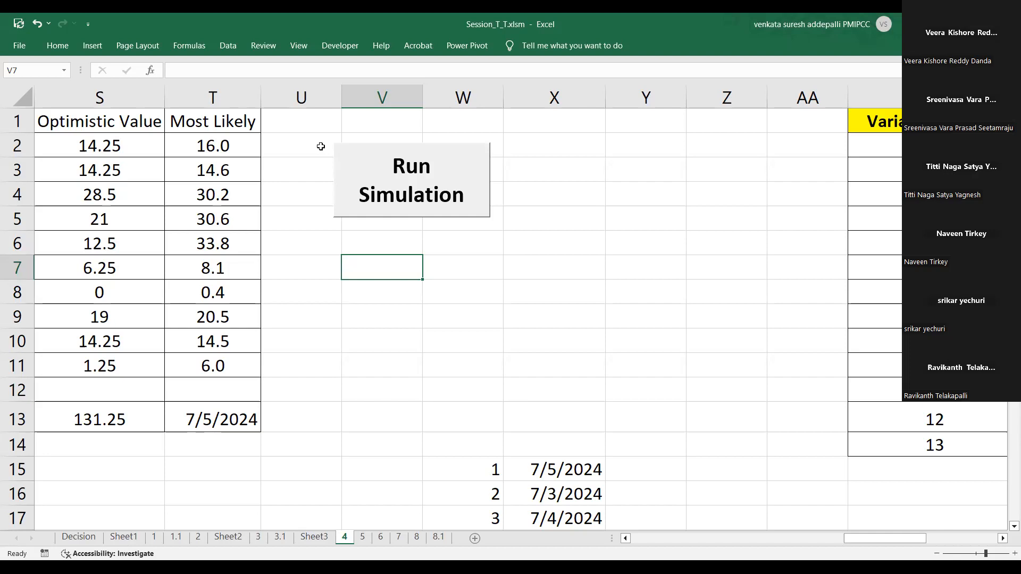
Open sheet 5 and examine the yearly revenue and expenses rows of the project valuation table from 2024 onward.
left_click(365, 536)
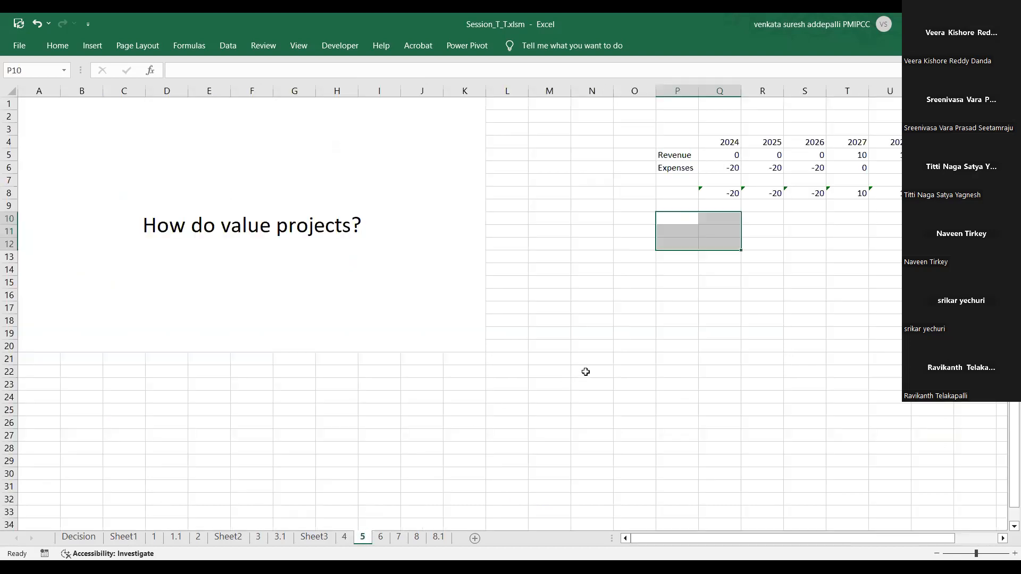
left_click(611, 352)
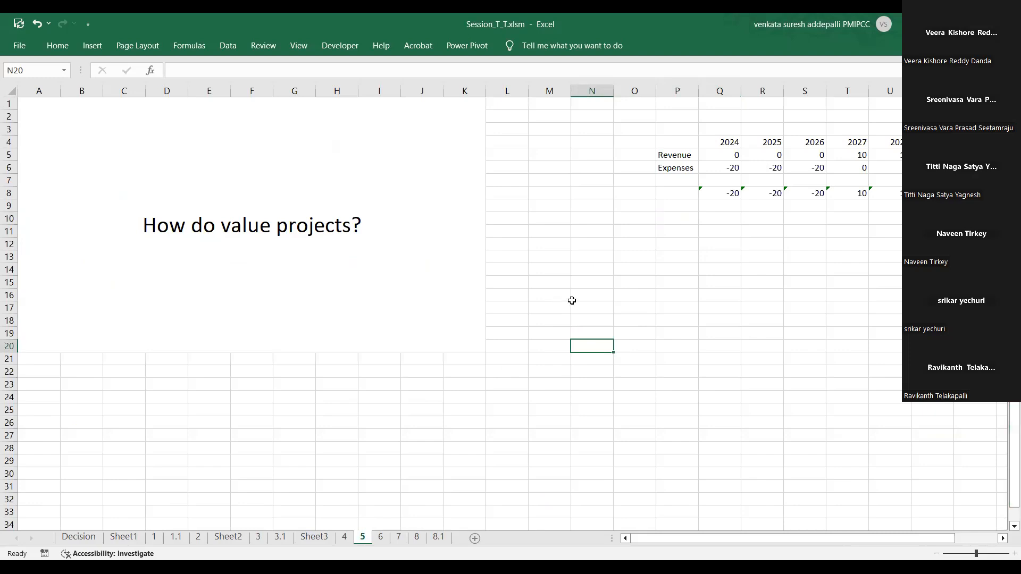
left_click(1014, 553)
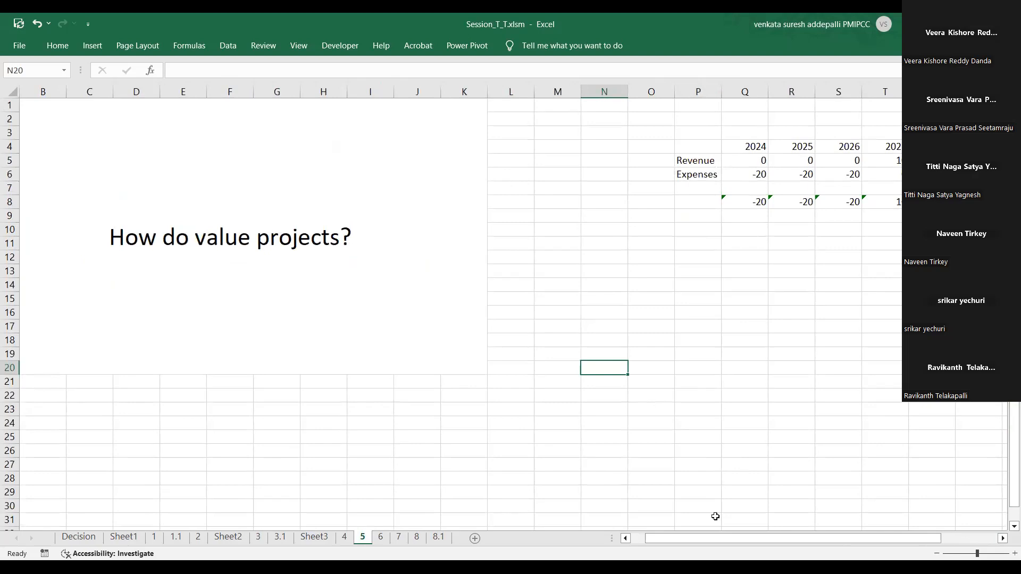
left_click_drag(720, 538, 664, 538)
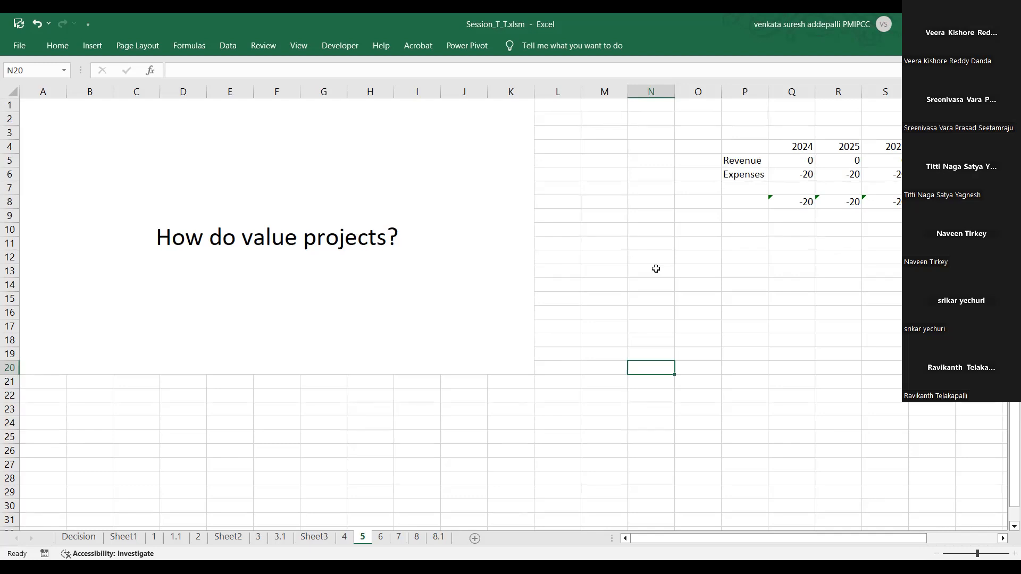
left_click_drag(729, 536, 850, 531)
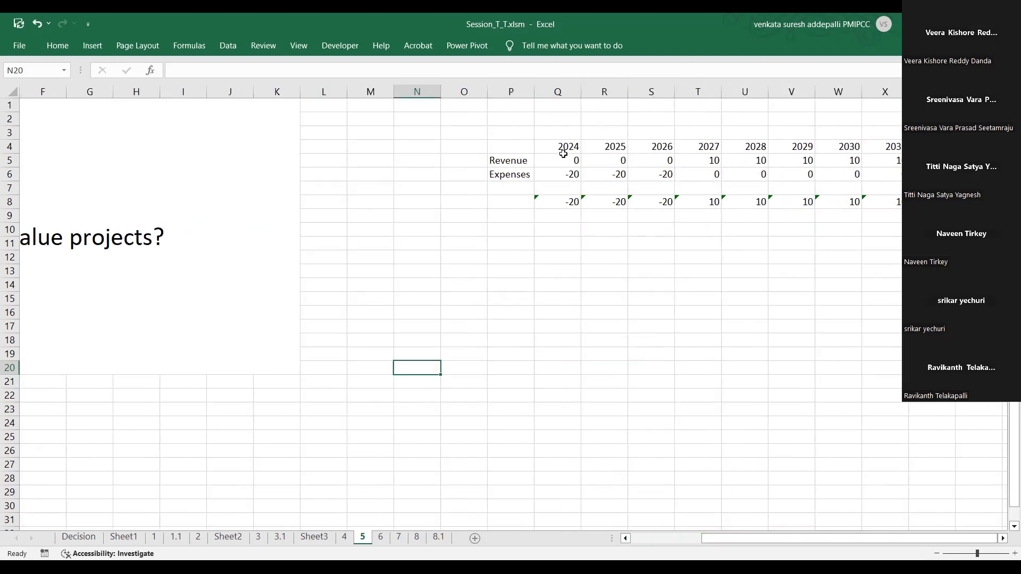
left_click_drag(548, 148, 973, 149)
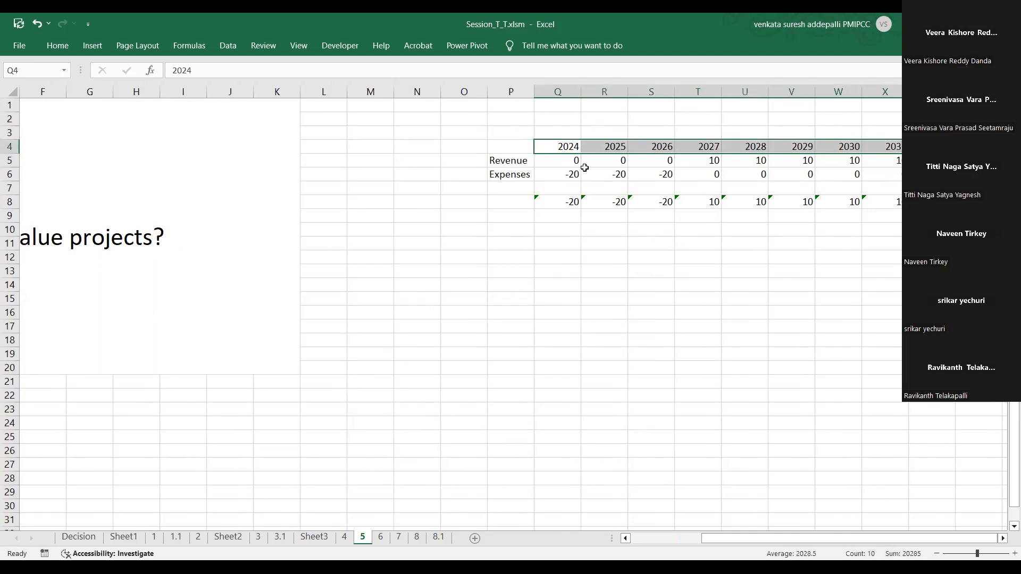
left_click_drag(568, 162, 957, 159)
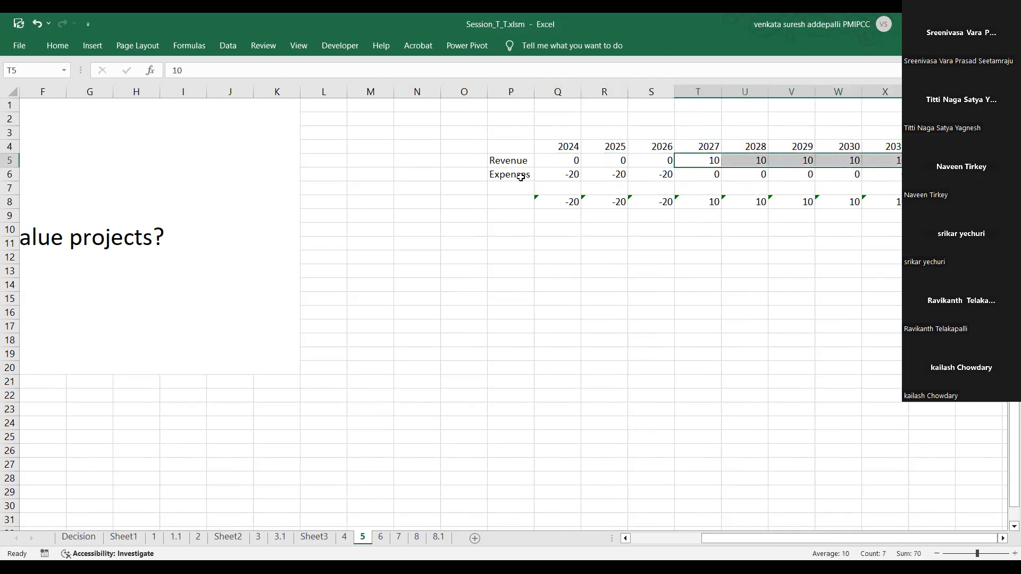
left_click_drag(565, 176, 637, 176)
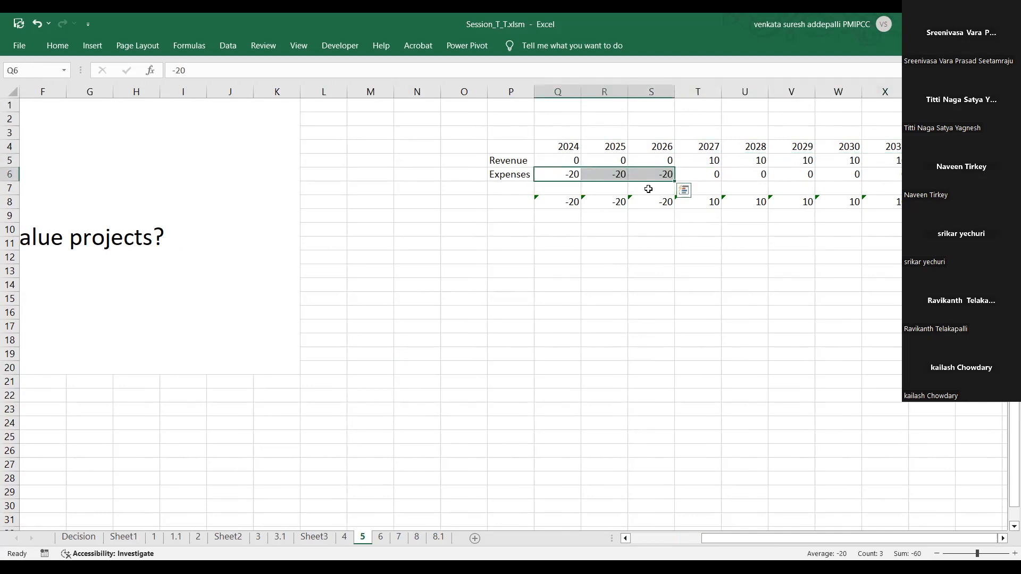
left_click(681, 313)
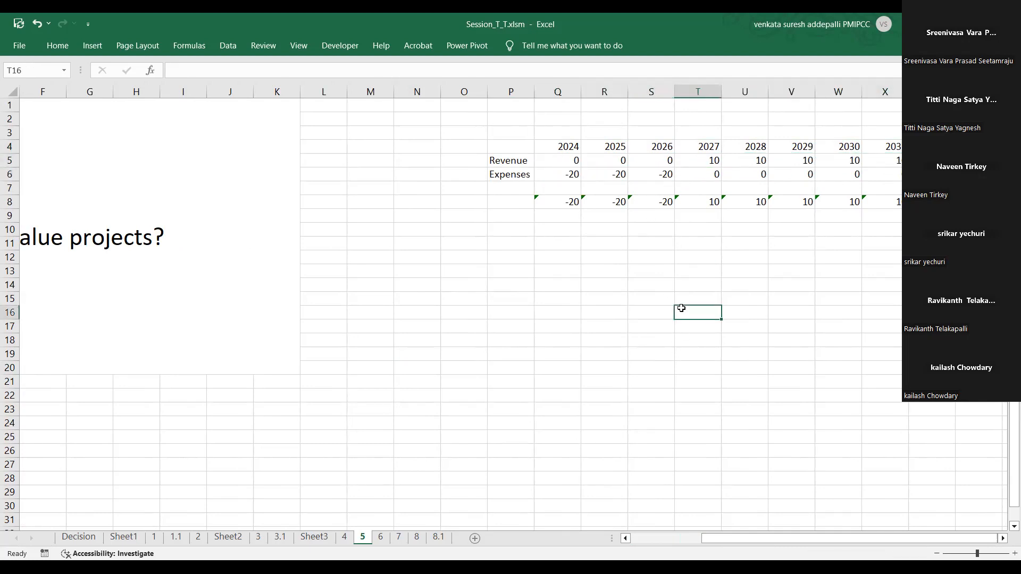
Inspect the yearly net cash flow formulas in row 8, from 2024 through the later revenue years.
left_click(554, 203)
left_click(615, 208)
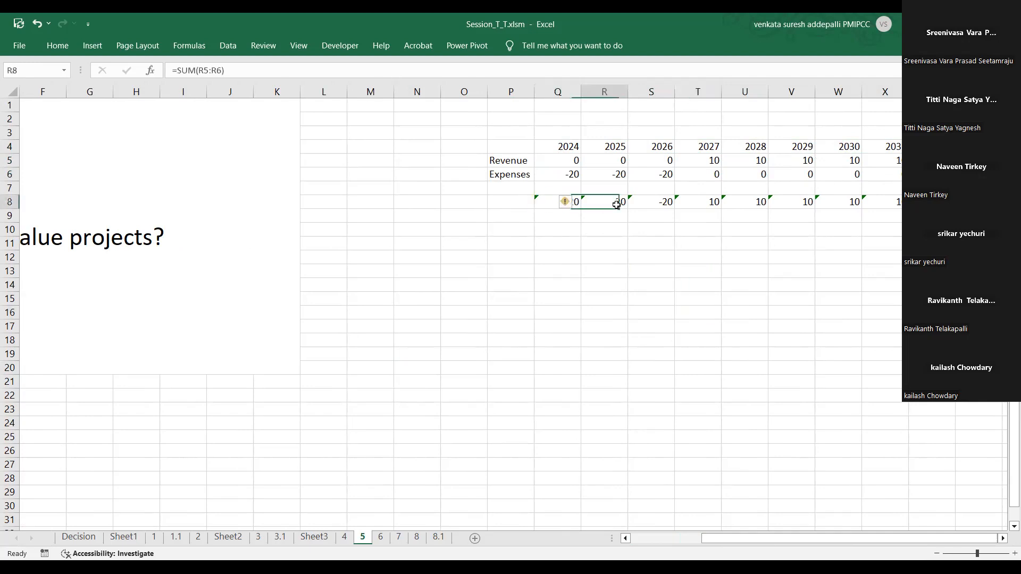
left_click(657, 203)
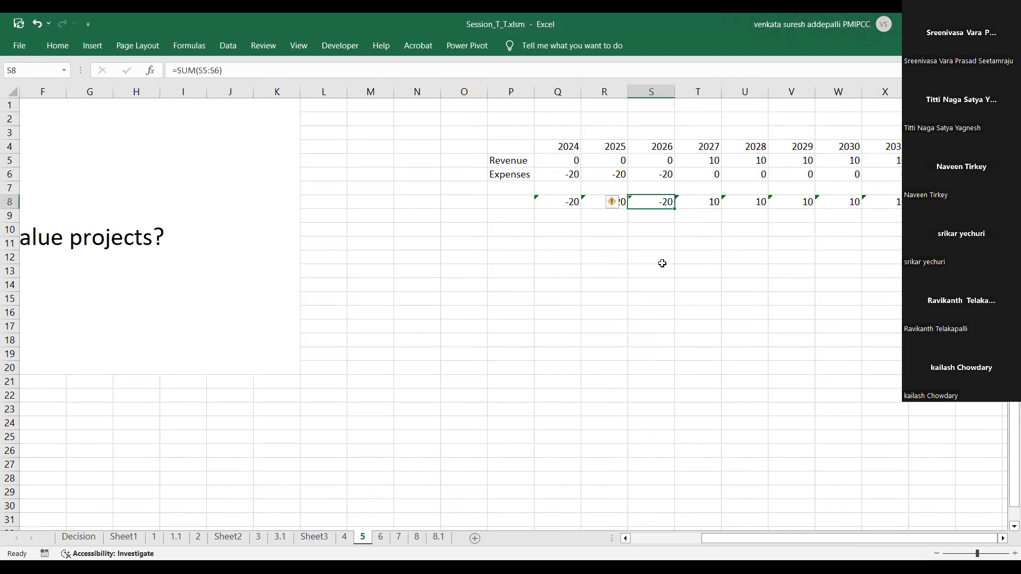
left_click_drag(707, 202, 978, 202)
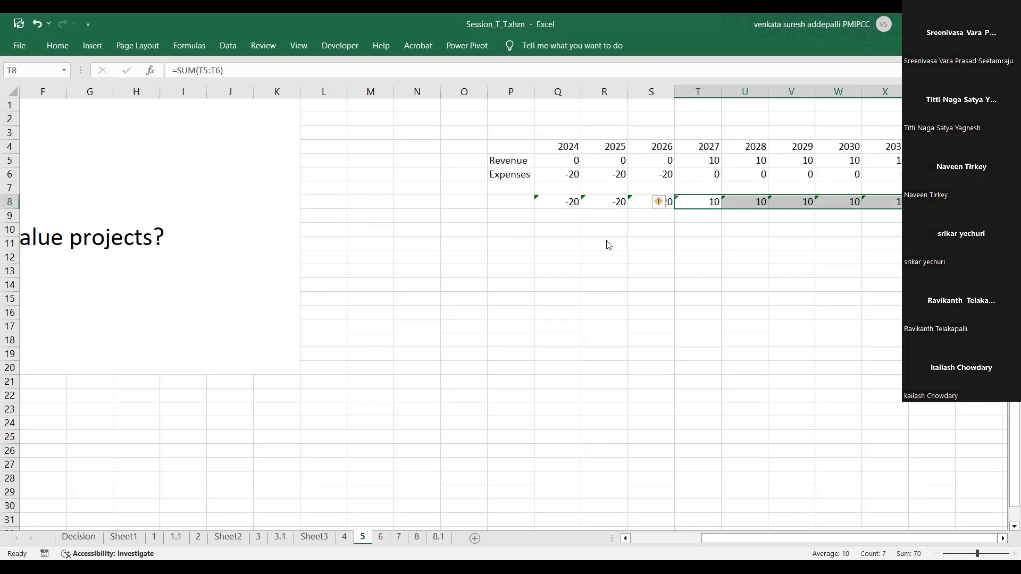
left_click(617, 293)
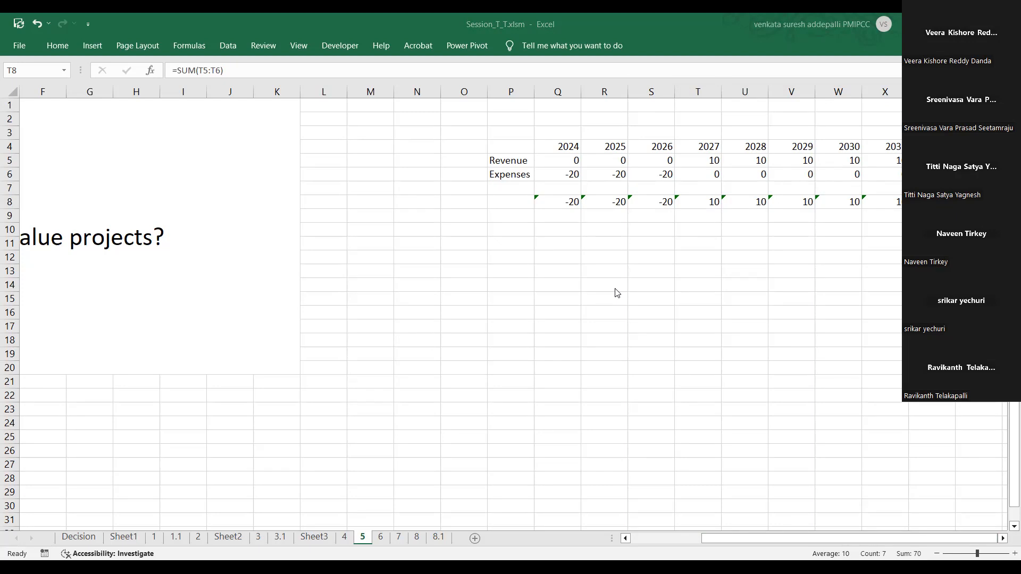
Label P11 as IRR and calculate the internal rate of return in Q11 with =IRR(Q8:Z8).
left_click(518, 241)
left_click(517, 242)
type("IRR")
key("Tab")
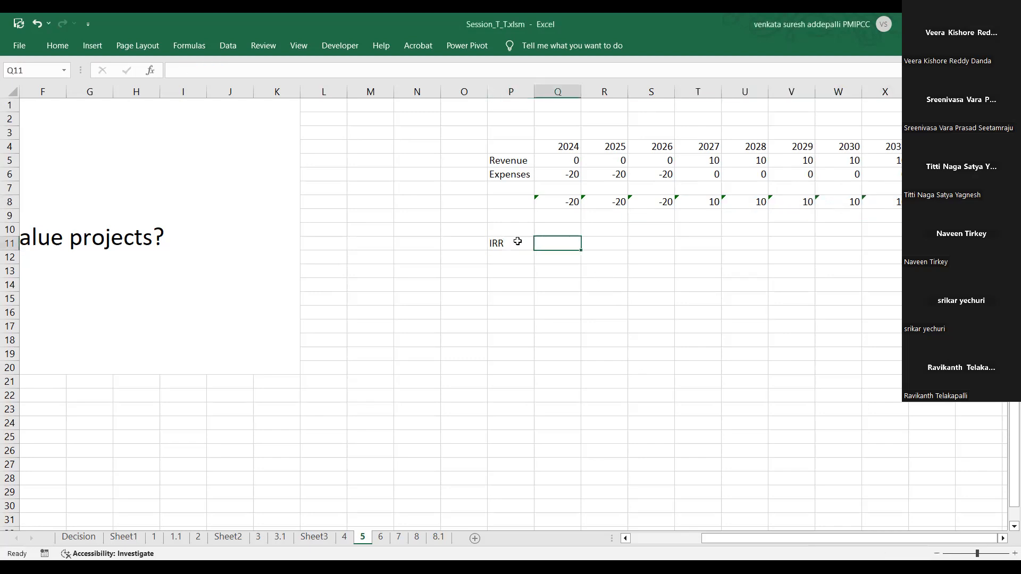
type("=")
key("BackSpace")
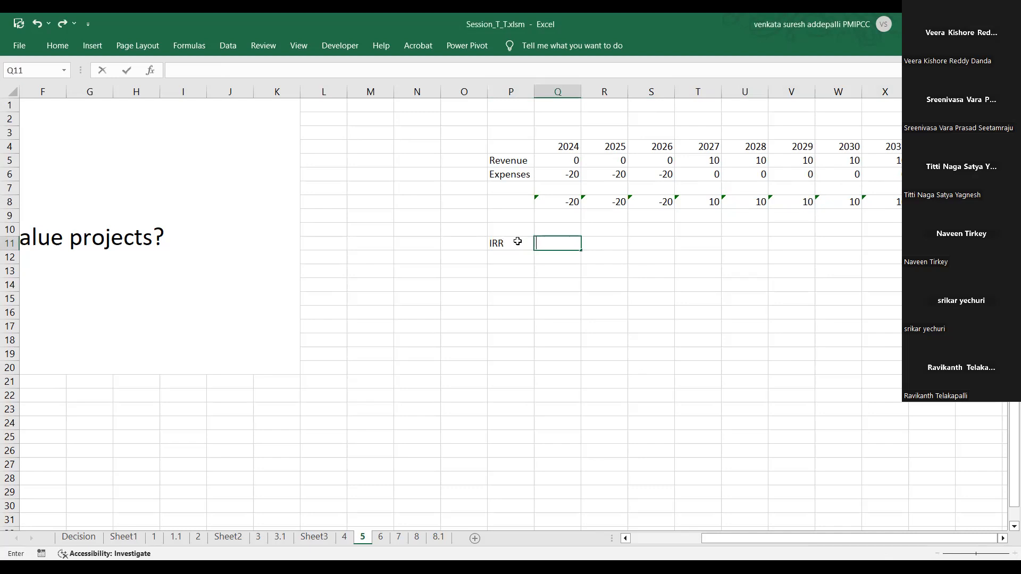
type("=IRR(")
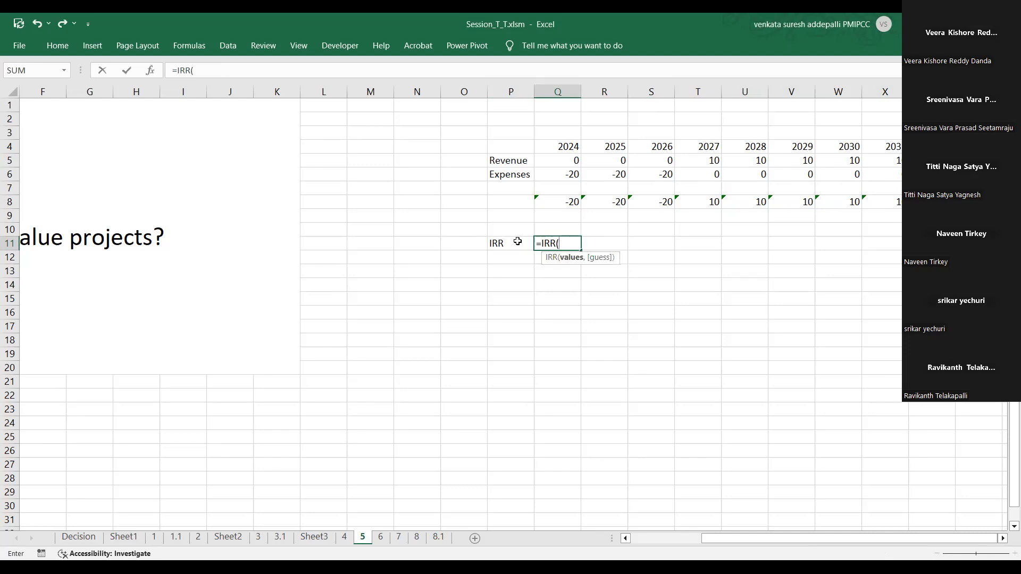
left_click(558, 202)
left_click_drag(558, 202, 849, 203)
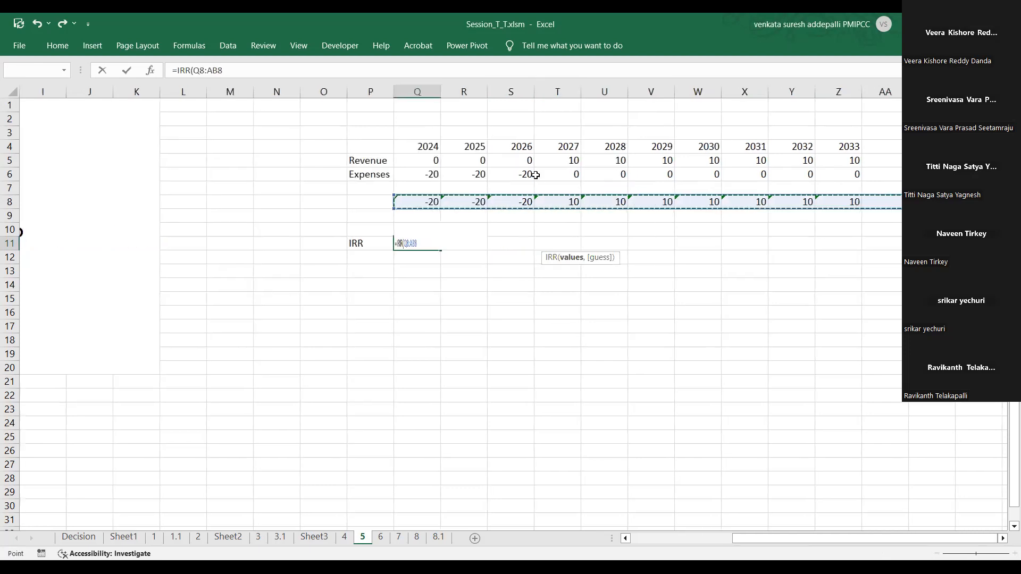
type(")")
key("Return")
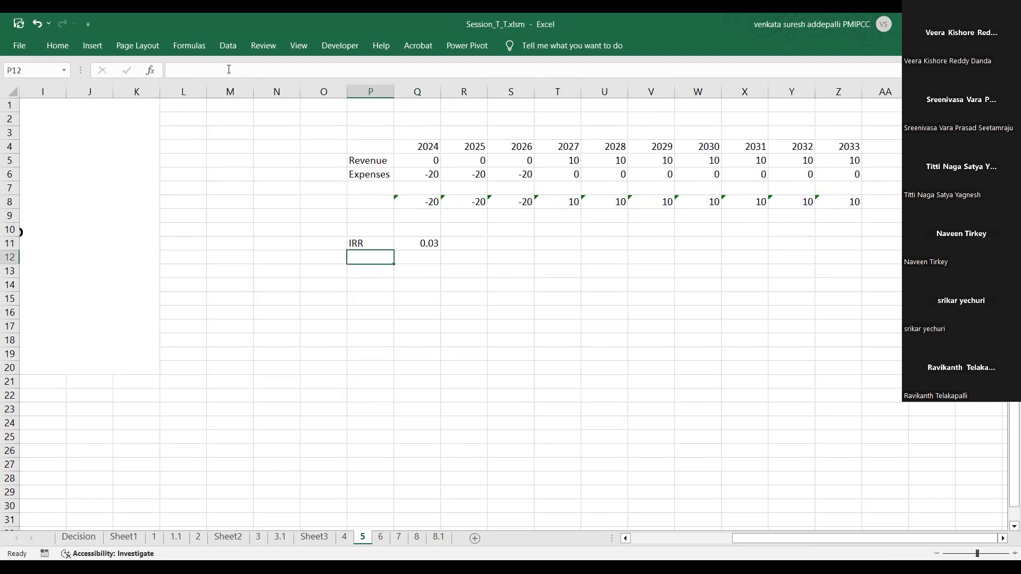
Format the IRR result in Q11 as a percentage.
key("Up")
key("Right")
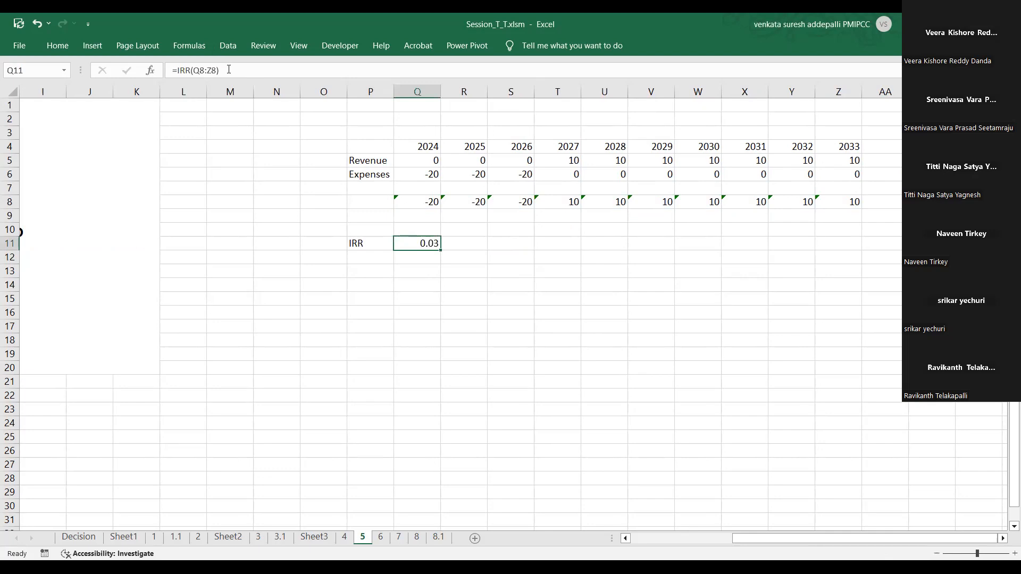
left_click(57, 45)
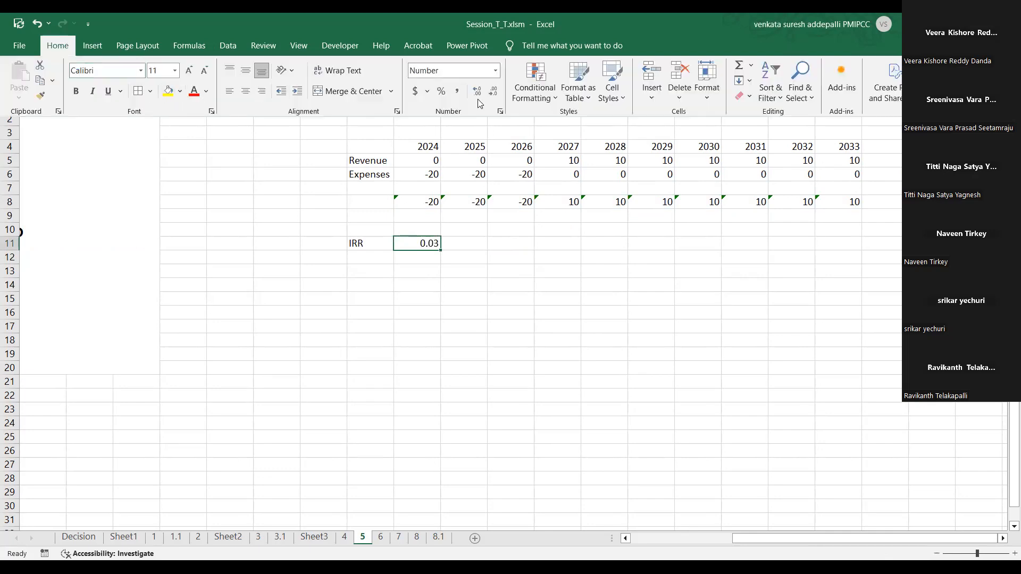
left_click(441, 91)
Label P12 as NPV and calculate the net present value in Q12 with =NPV(10%,Q8:Z8).
left_click(374, 255)
type("NPV")
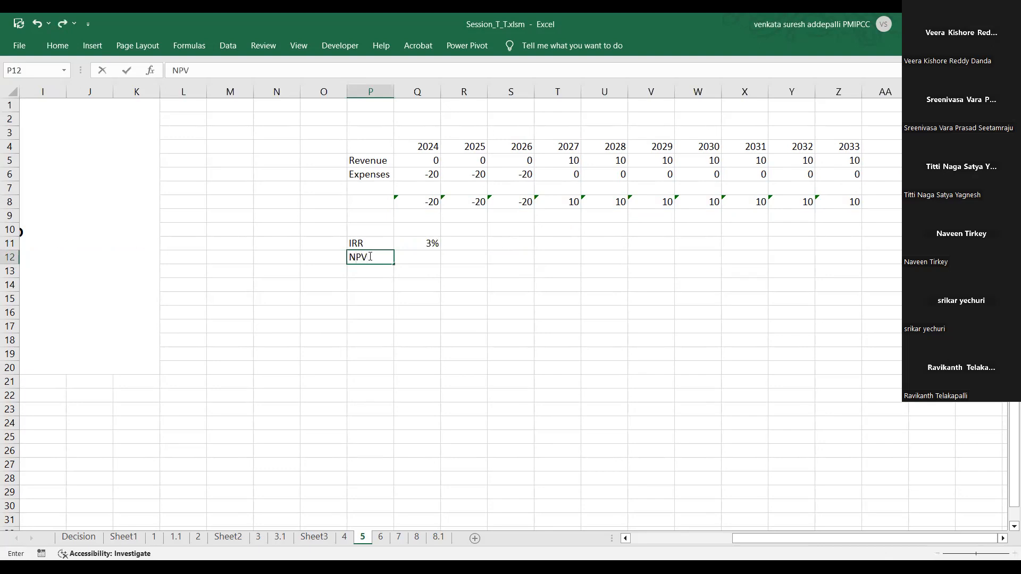
key("Tab")
type("=")
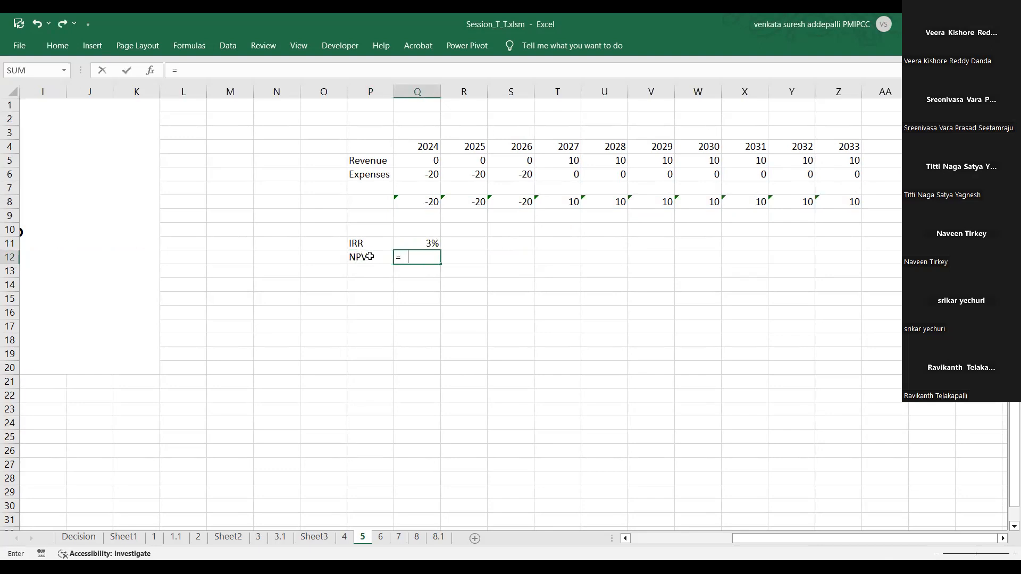
type("NPV")
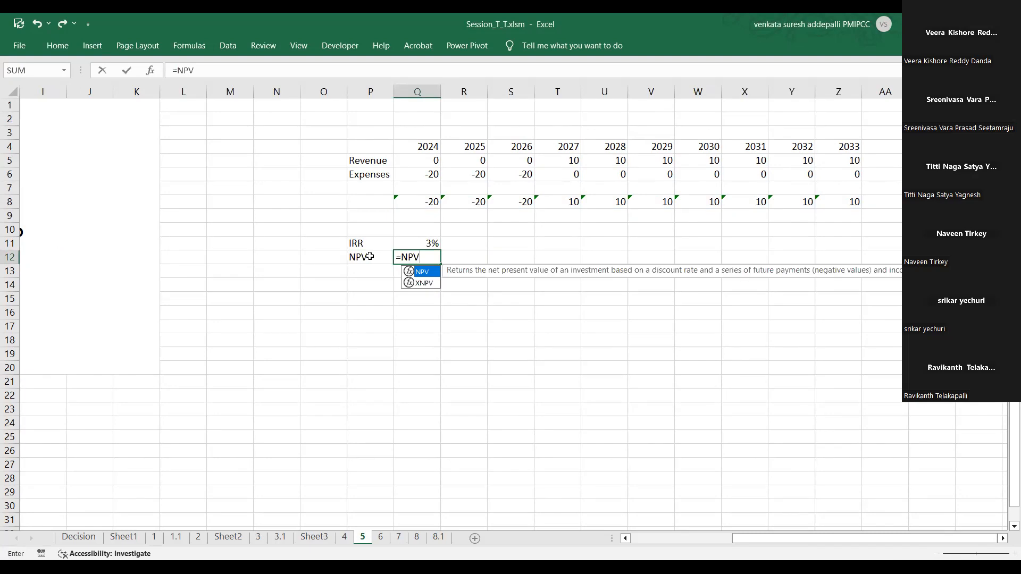
type("(")
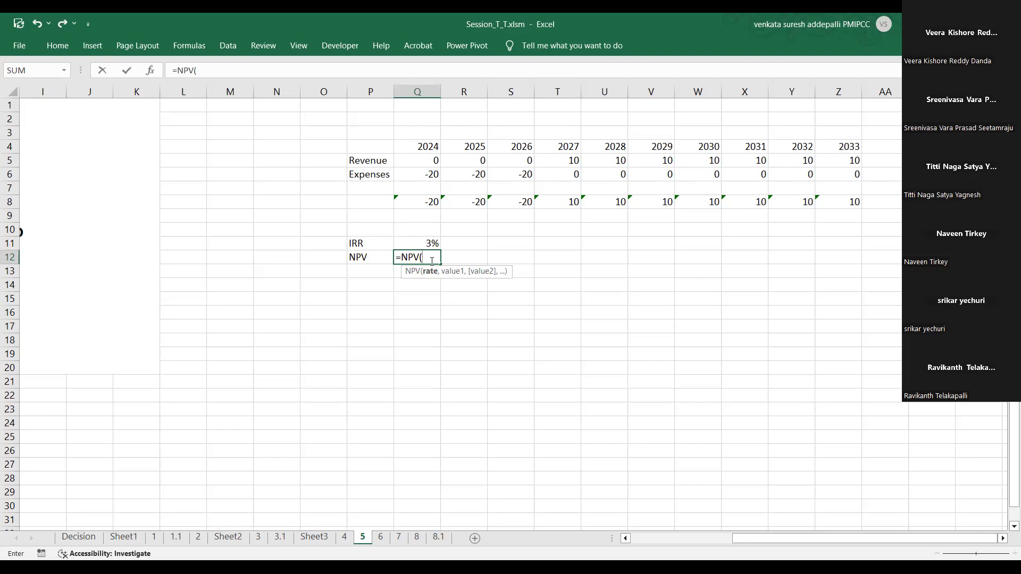
type("%,")
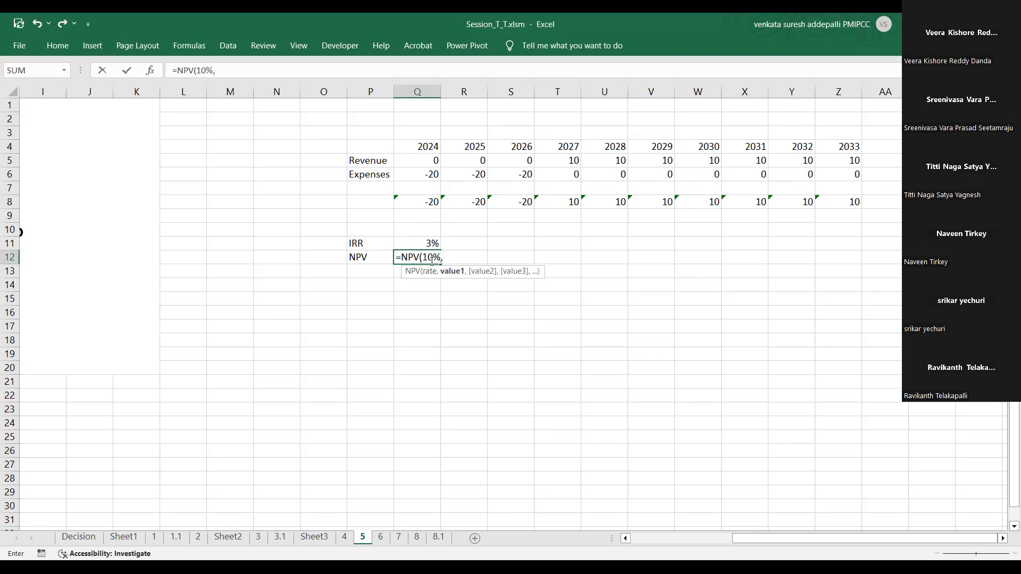
left_click(433, 202)
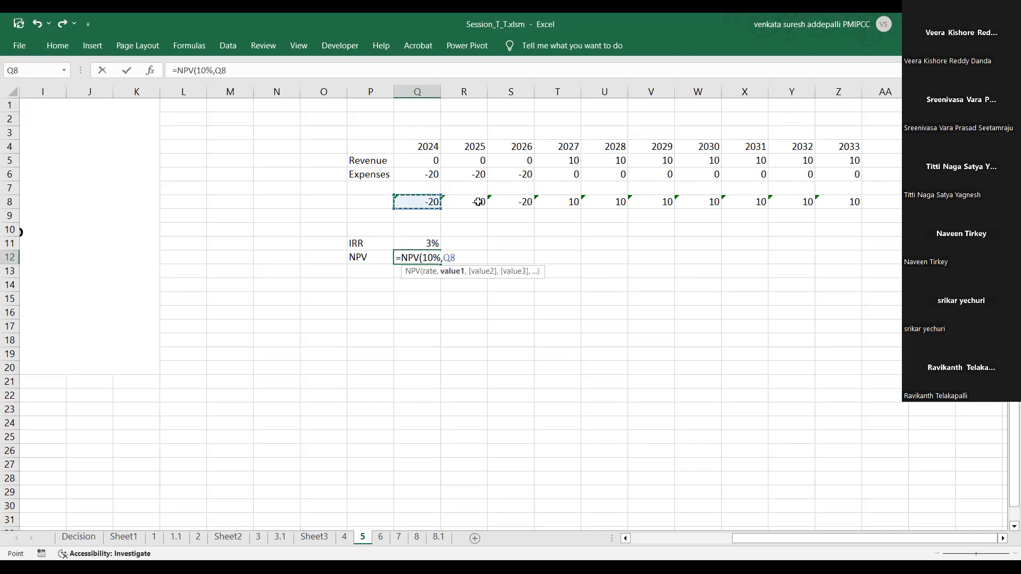
left_click(838, 201, "shift")
type(")")
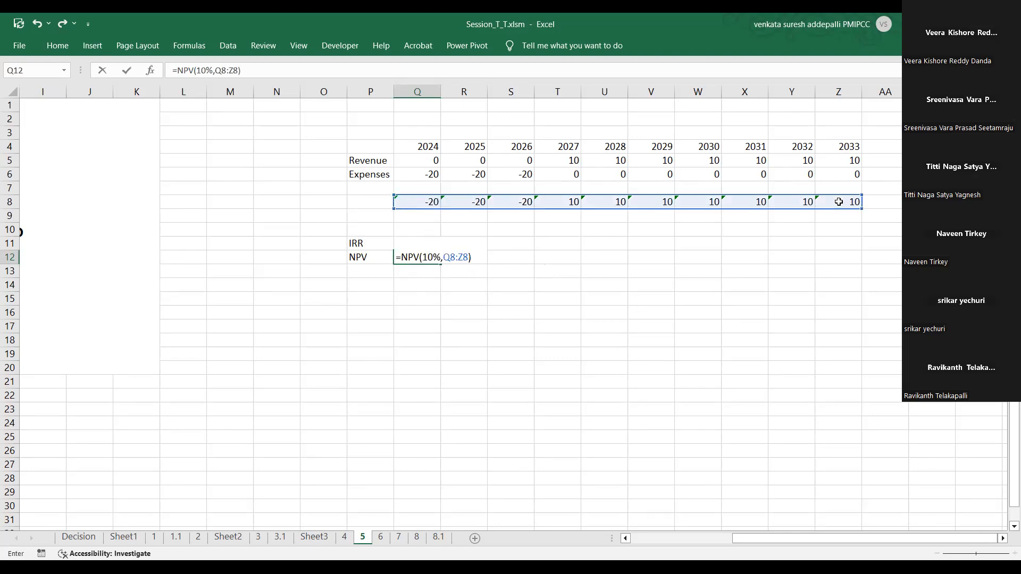
key("Return")
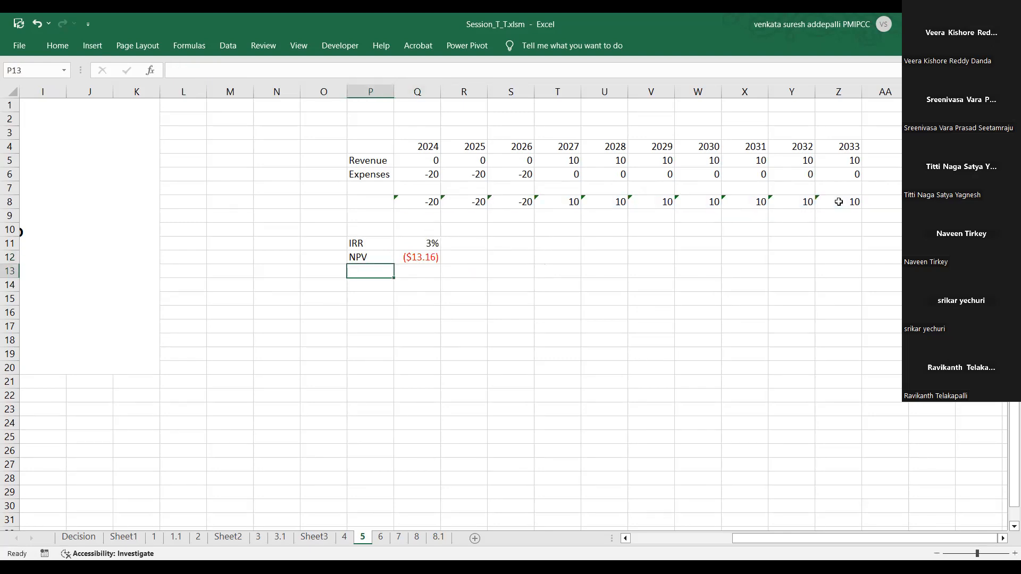
Review the discount rate and cash flow range in the NPV formula in Q12.
double_click(428, 257)
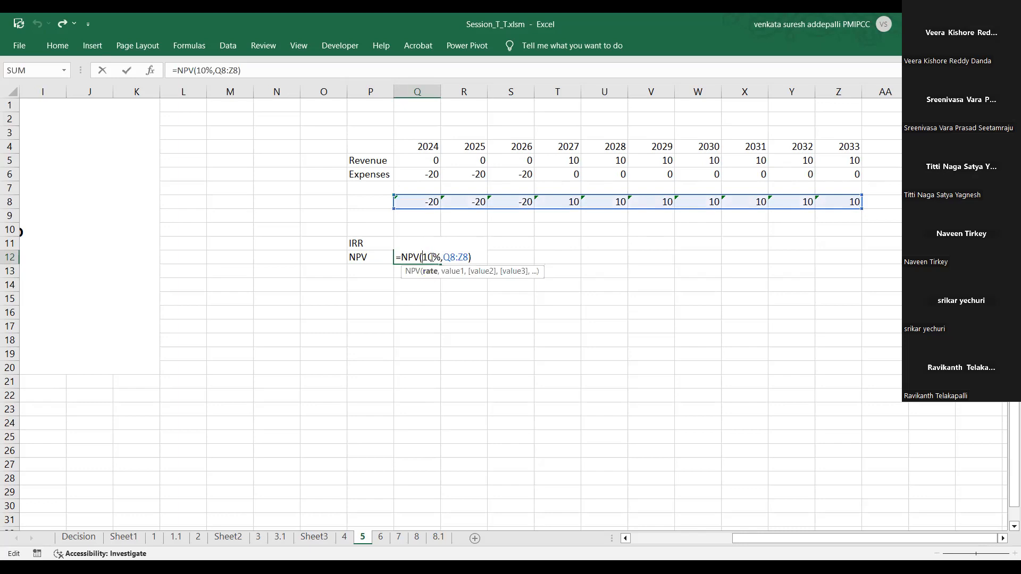
key("ctrl+Return")
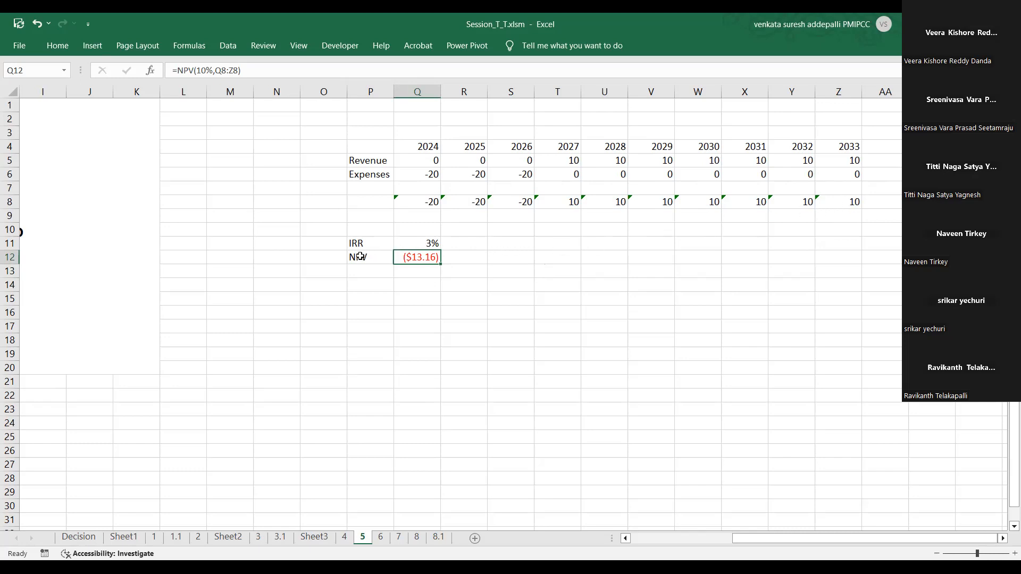
double_click(419, 258)
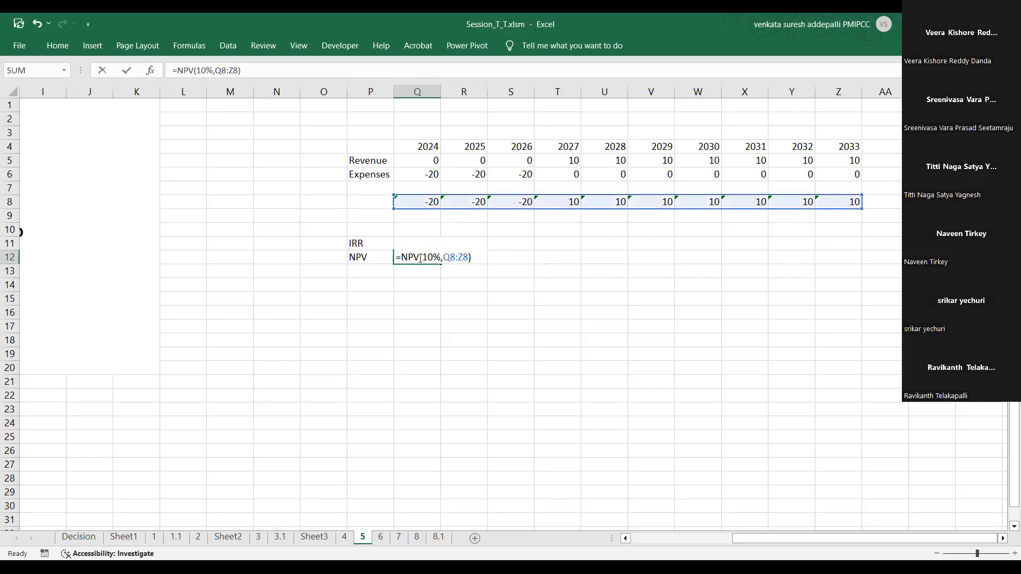
key("Escape")
Show the IRR percentage in Q11 with three decimal places.
left_click(418, 243)
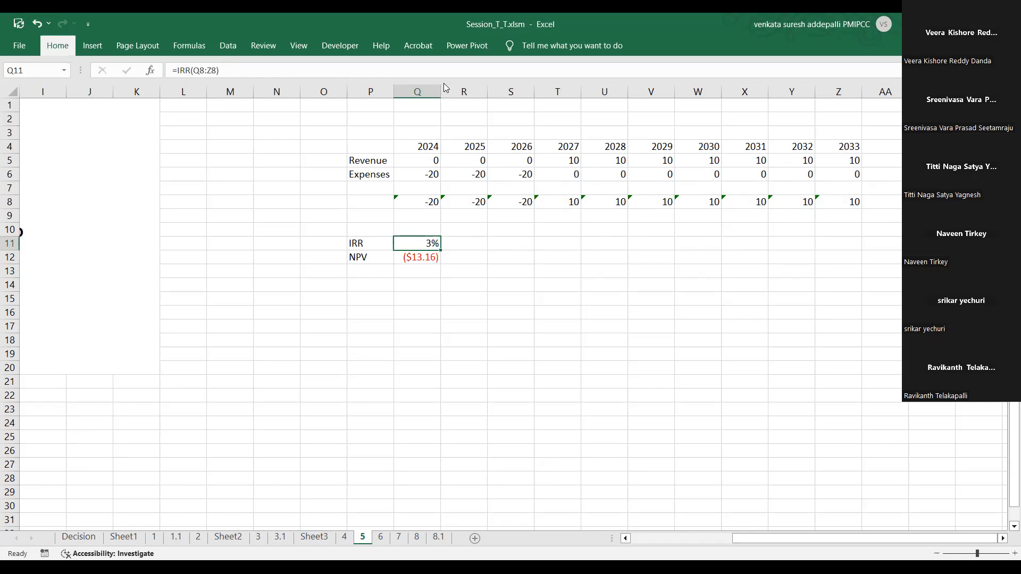
left_click(60, 45)
left_click(479, 91)
left_click(479, 90)
left_click(479, 90)
left_click(450, 260)
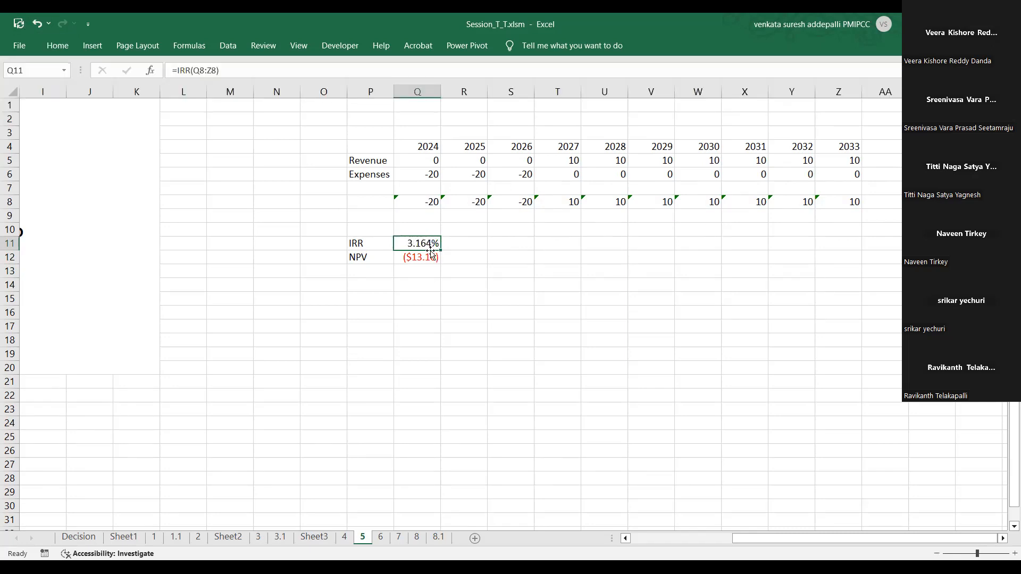
Replace the discount rate in the Q12 NPV formula with the IRR, giving =NPV(0.03164,Q8:Z8).
left_click(424, 258)
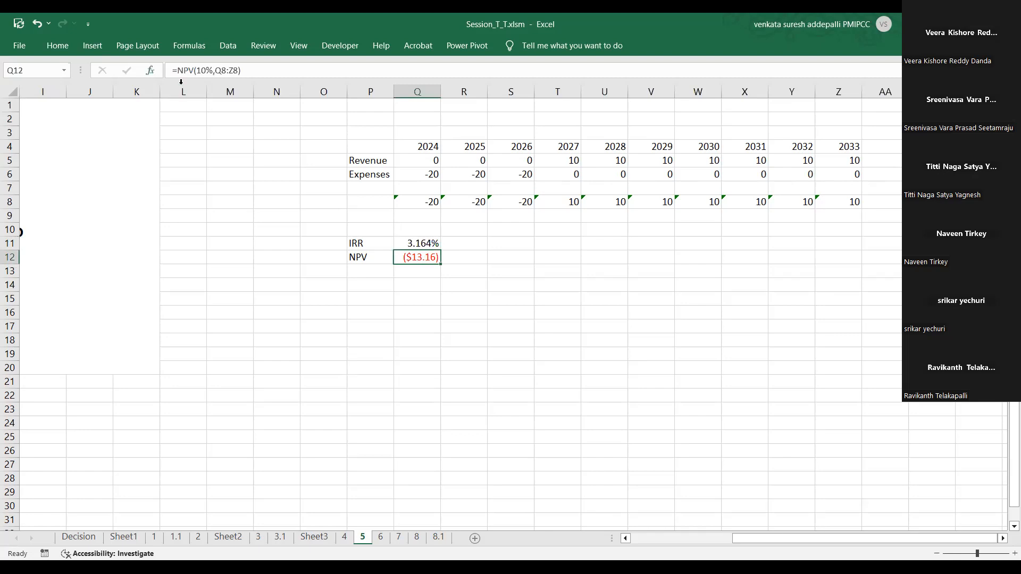
left_click(204, 71)
key("BackSpace")
key("BackSpace")
type(".3164")
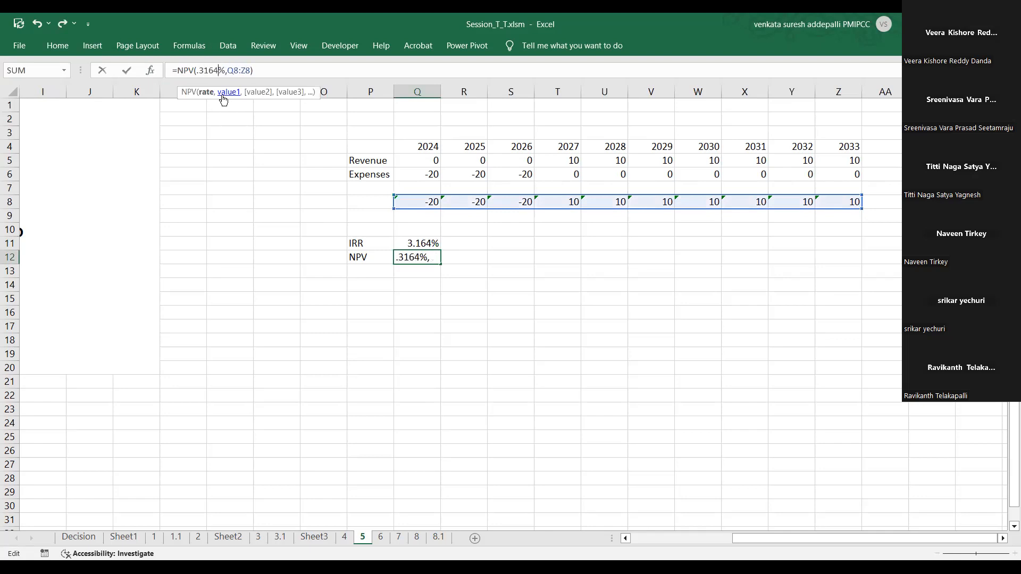
key("Delete")
left_click_drag(199, 72, 204, 72)
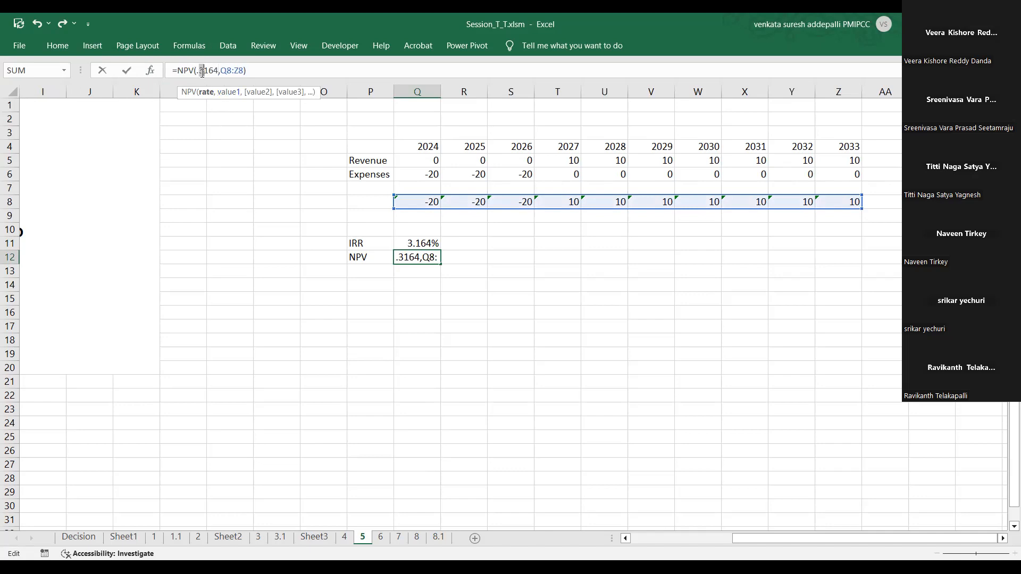
key("Left")
type("0")
key("Return")
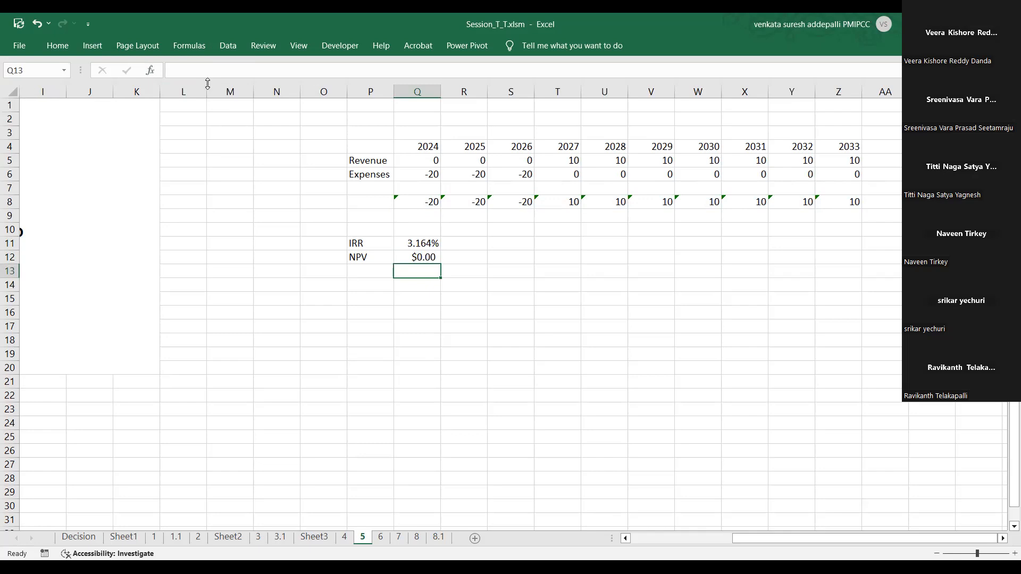
Compare the formulas behind the IRR in Q11 and the NPV in Q12.
double_click(423, 258)
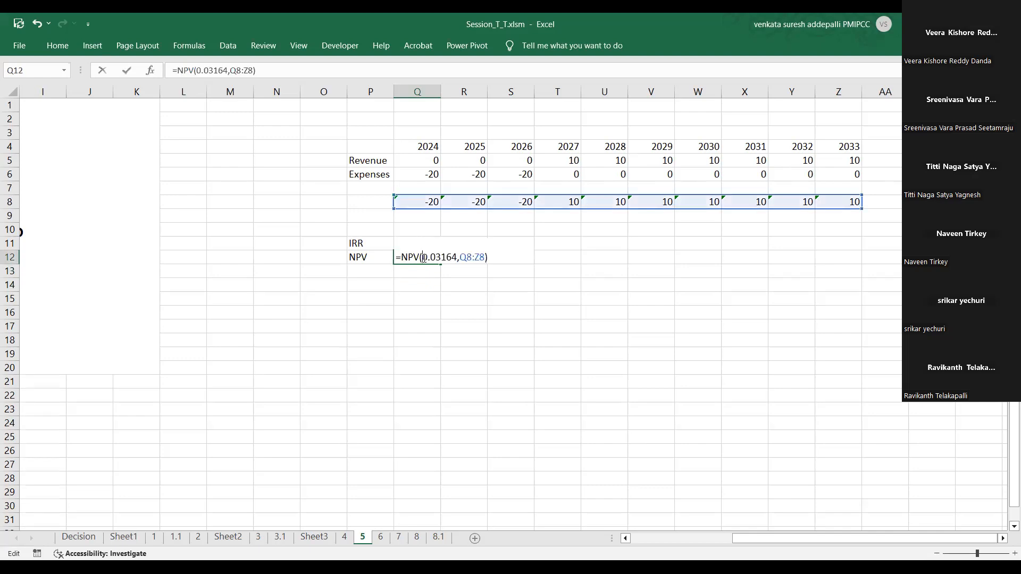
left_click(426, 243)
double_click(426, 243)
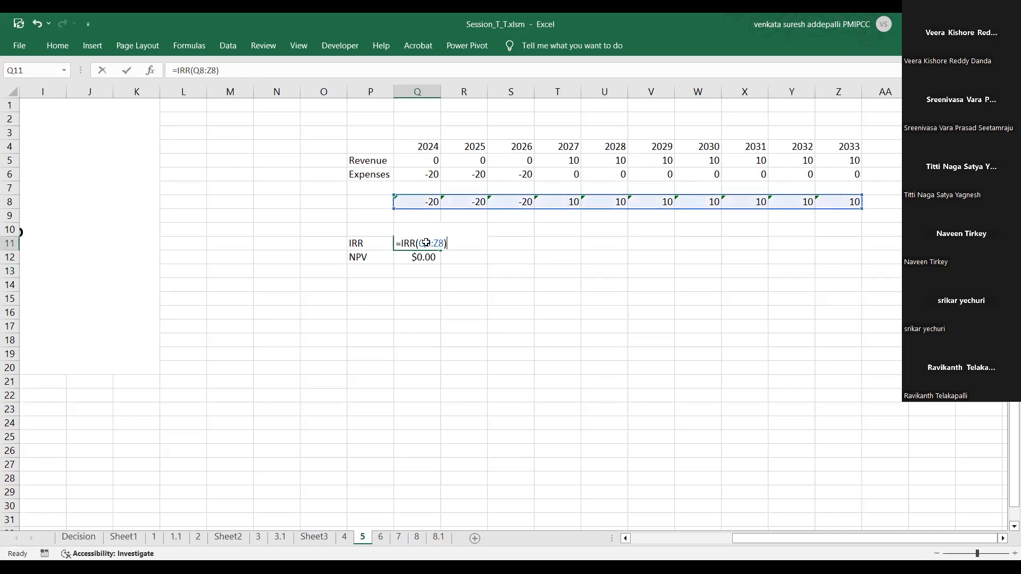
key("Escape")
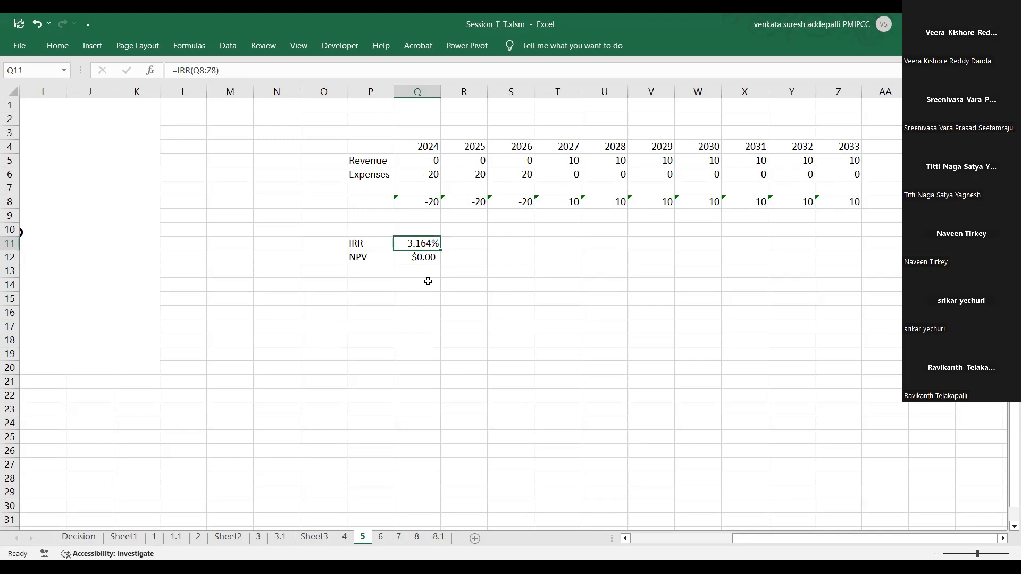
double_click(421, 258)
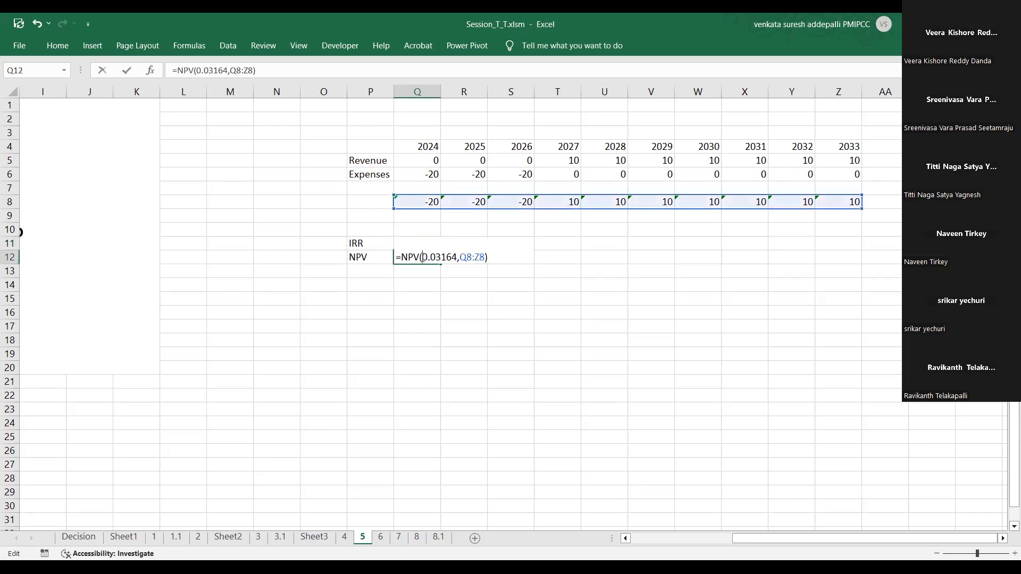
key("Escape")
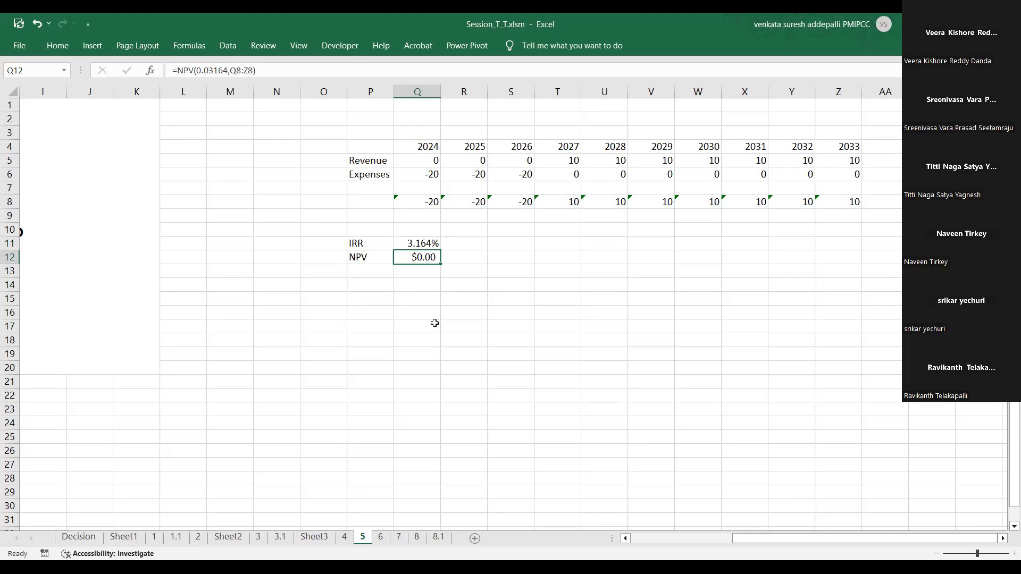
key("alt+Tab")
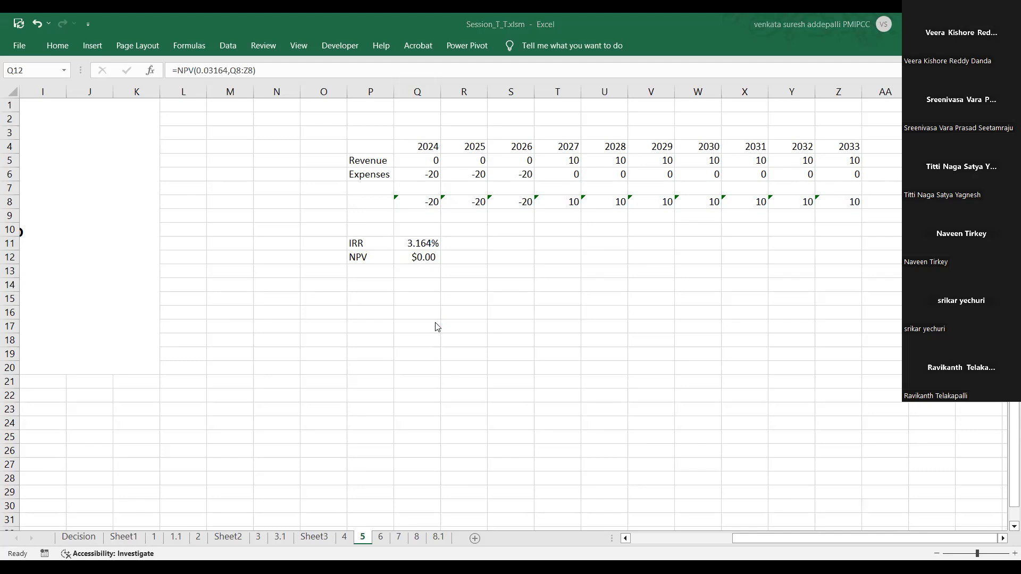
Set the 2027 and 2028 revenue values in row 5 to 100 each.
left_click(572, 160)
type("100")
key("Tab")
type("100")
key("Return")
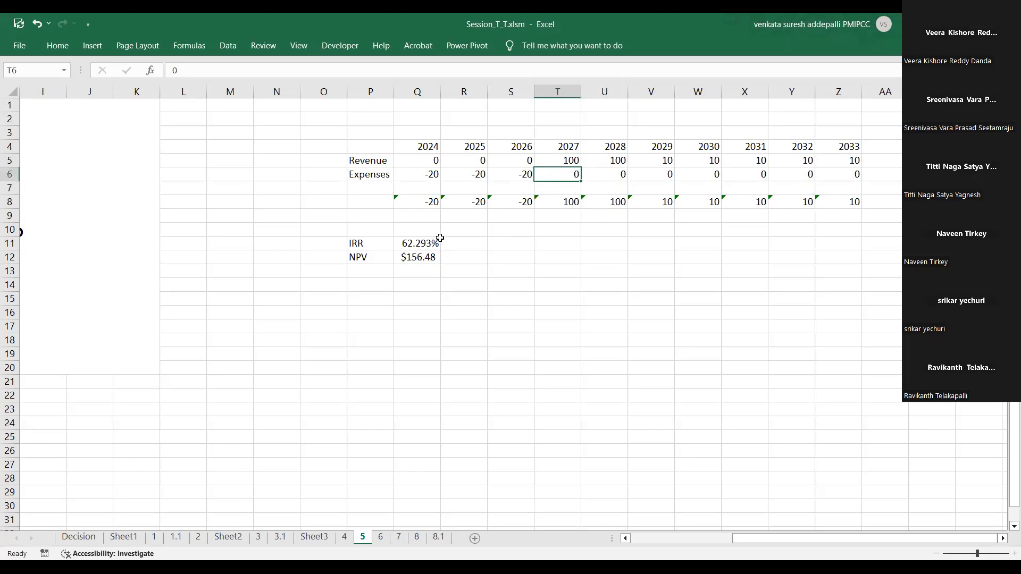
Set the discount rate in the Q12 formula to 0.1, giving =NPV(0.1,Q8:Z8), and check it against the IRR.
left_click(423, 258)
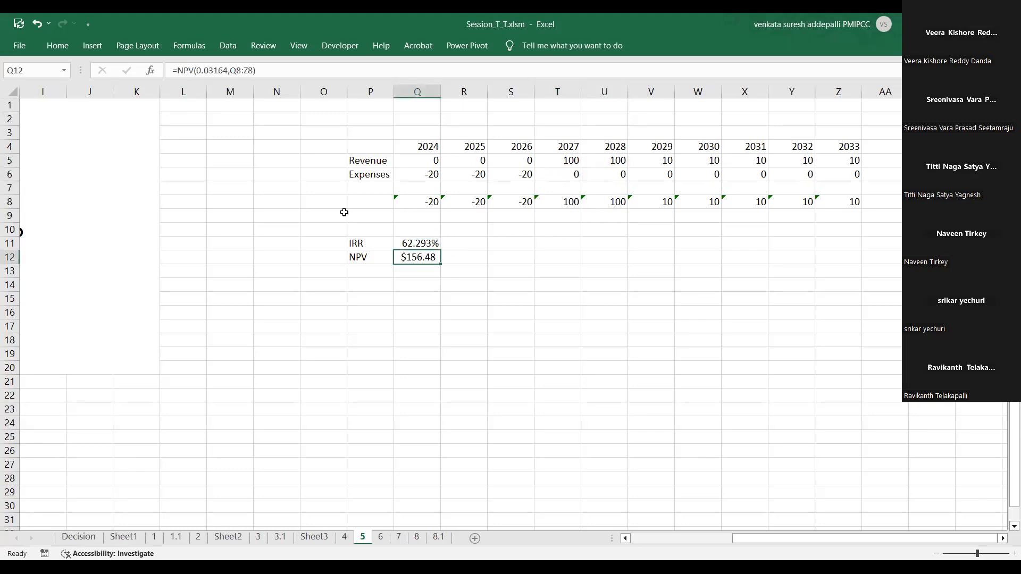
left_click(212, 71)
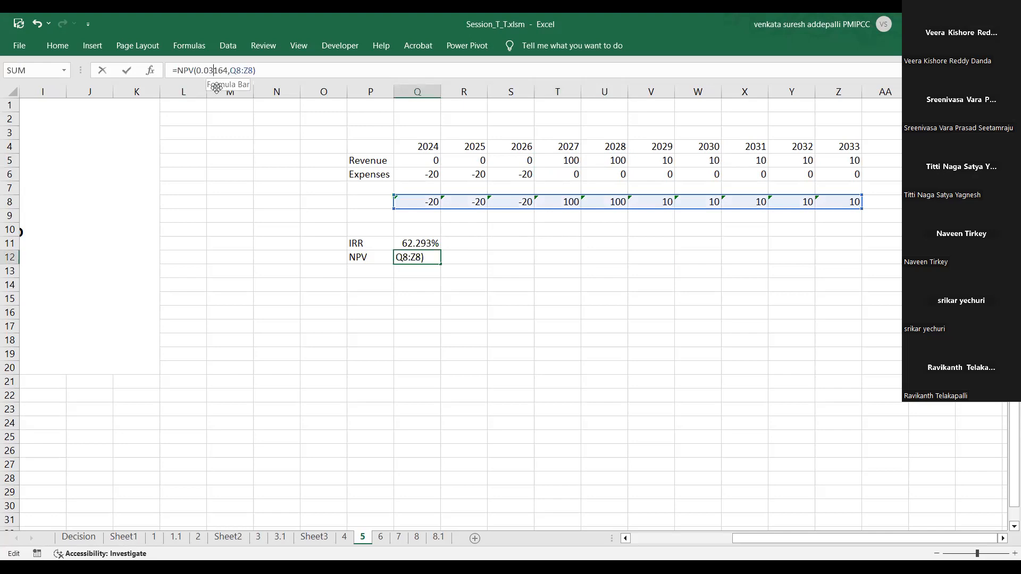
key("BackSpace")
key("BackSpace")
type("10")
key("Delete")
key("Delete")
key("Delete")
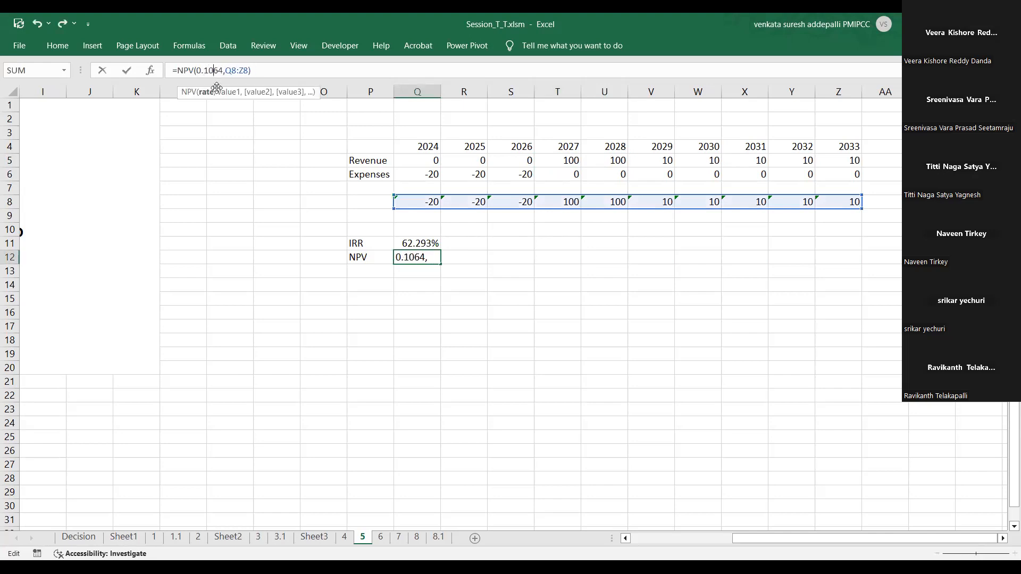
key("Return")
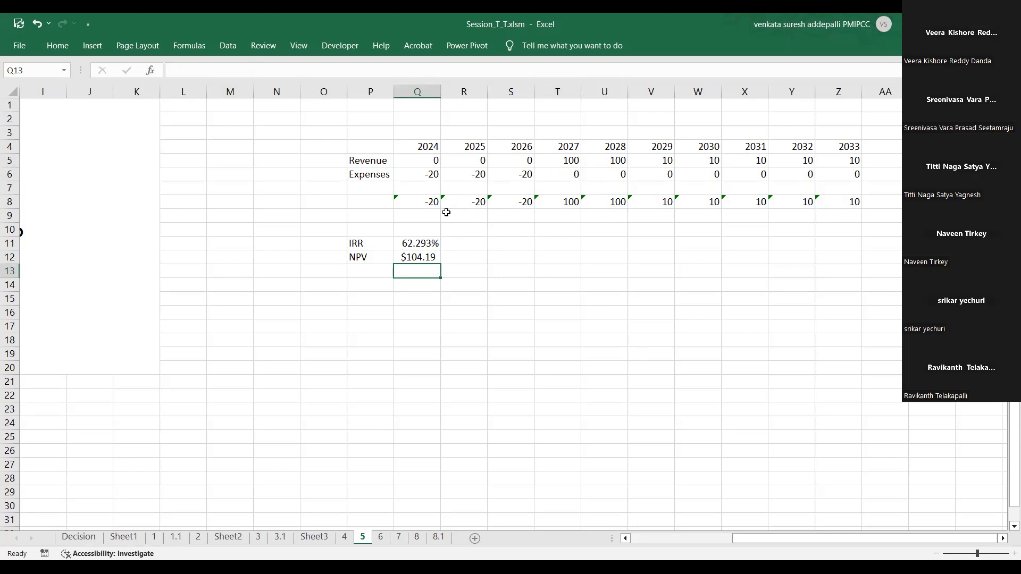
left_click(426, 244)
left_click(430, 256)
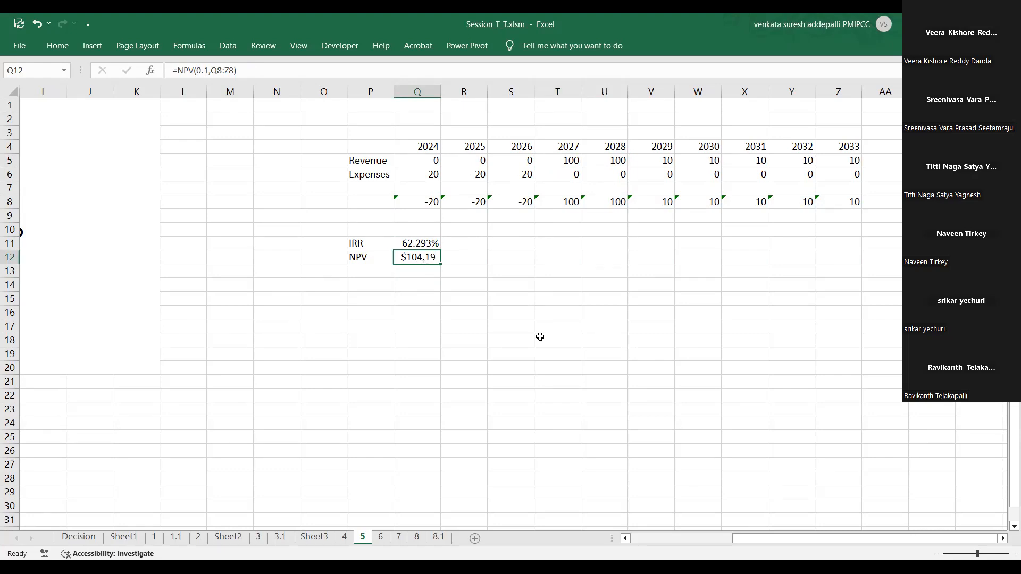
left_click(556, 338)
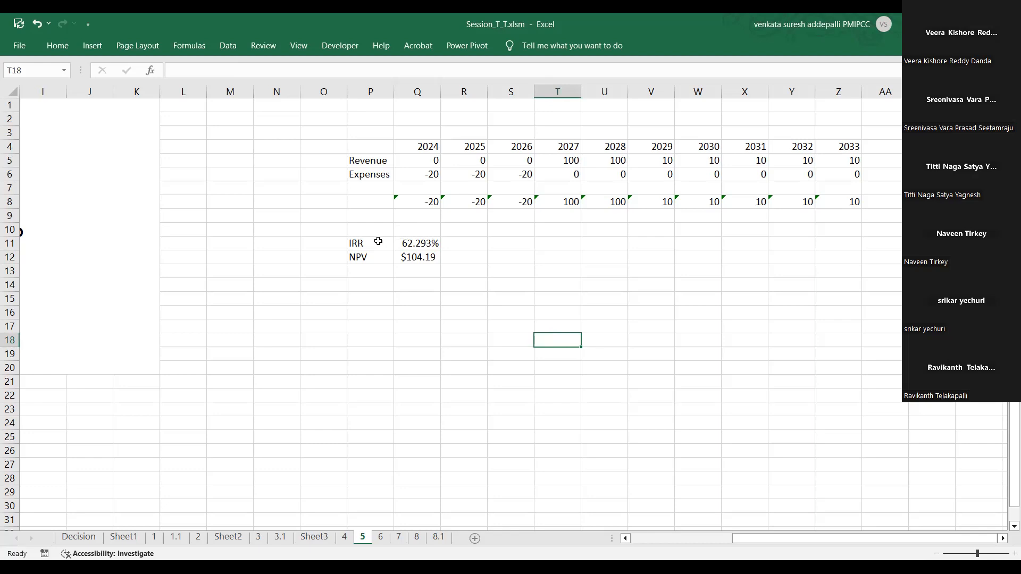
Enter the label "Simple Payback period" in P13 and widen column P to fit it.
left_click(379, 269)
type("Sim")
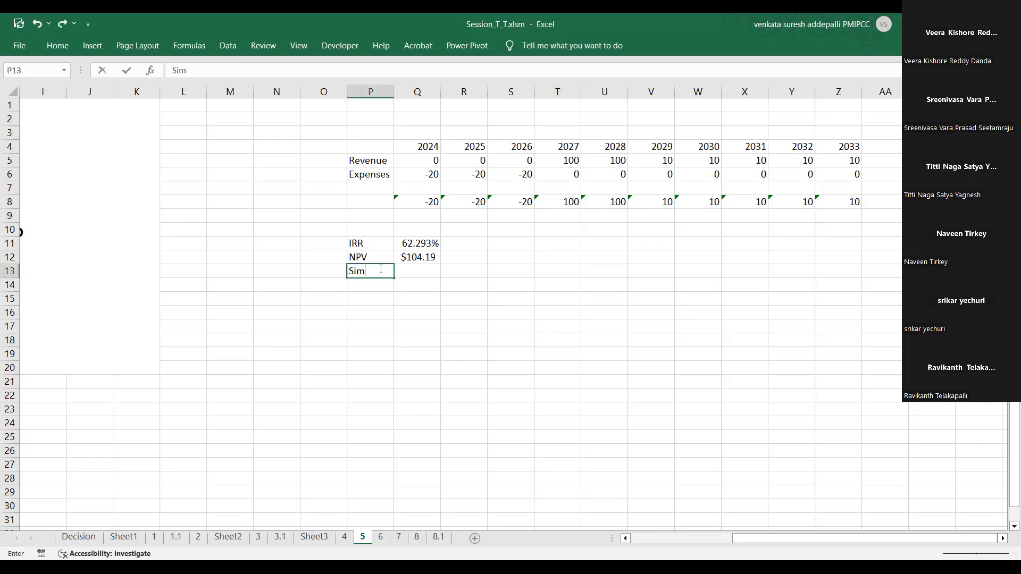
type("ple Payback period")
key("Return")
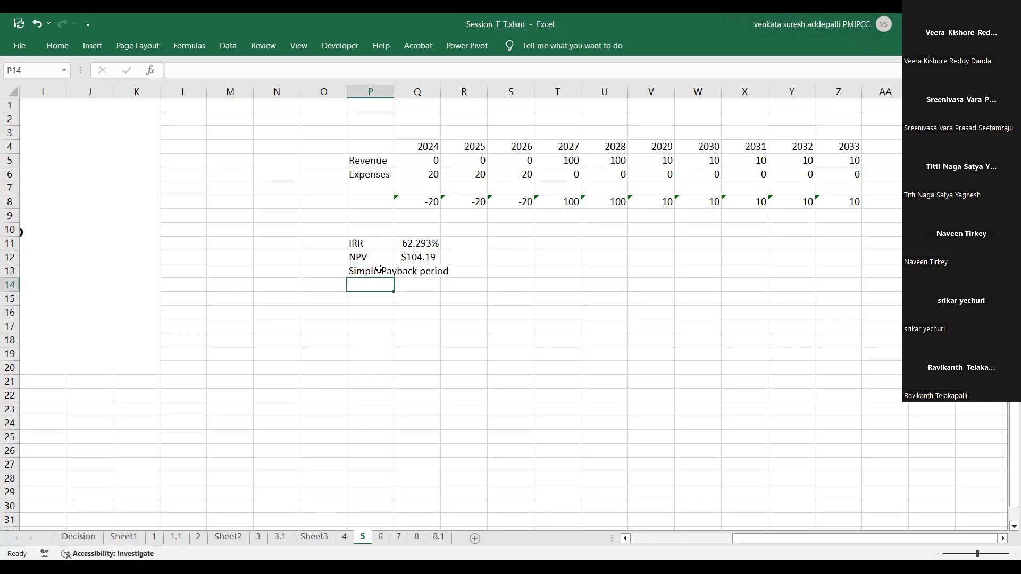
left_click_drag(395, 90, 455, 93)
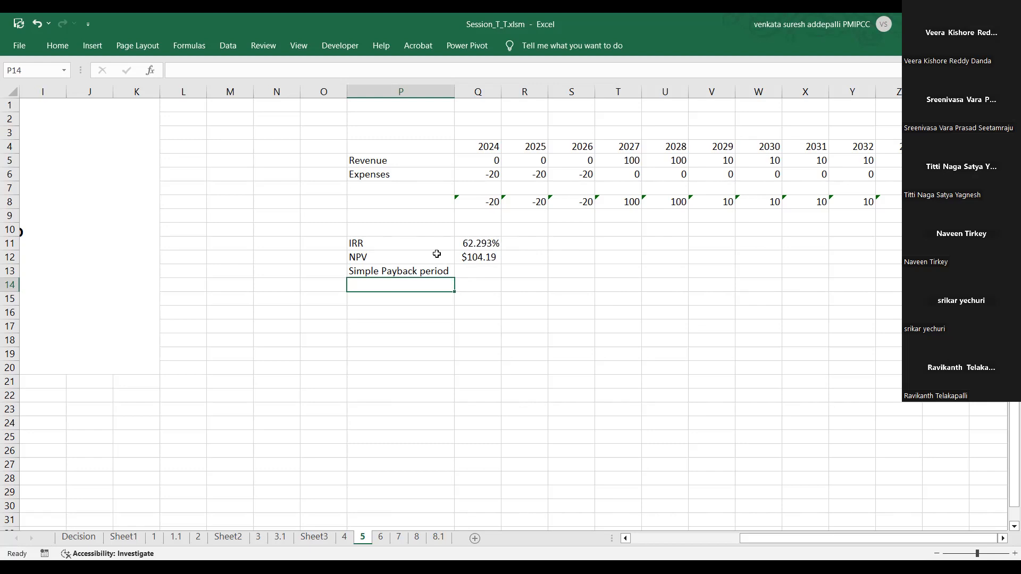
Select the three valuation method labels in P11:P13 and return to the sheet's "How do value projects?" heading.
left_click_drag(401, 244, 410, 268)
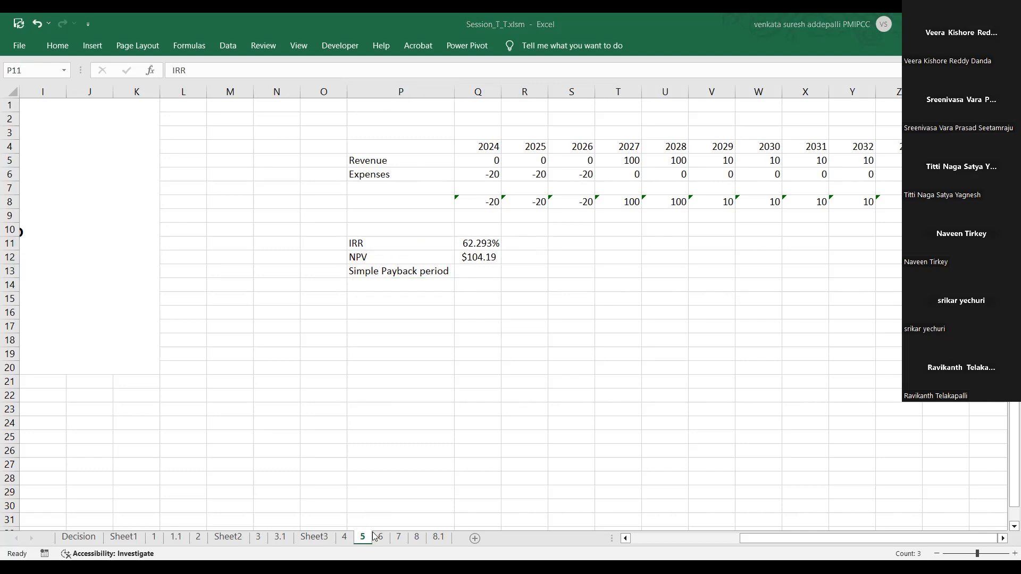
left_click(425, 458)
left_click_drag(763, 539, 472, 510)
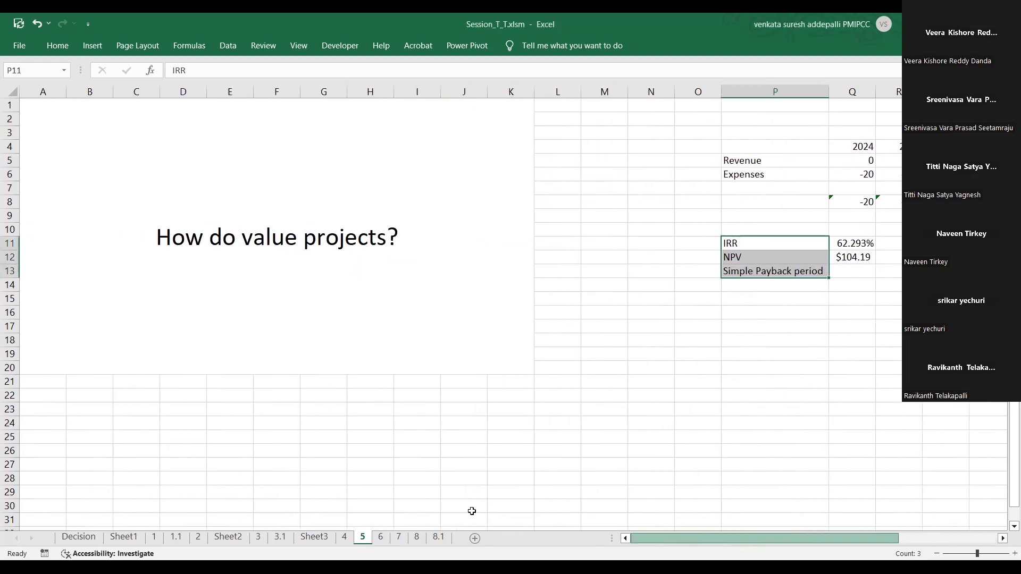
Switch to sheet 6 and insert the word "budget" after "Project" in the heading.
left_click(381, 537)
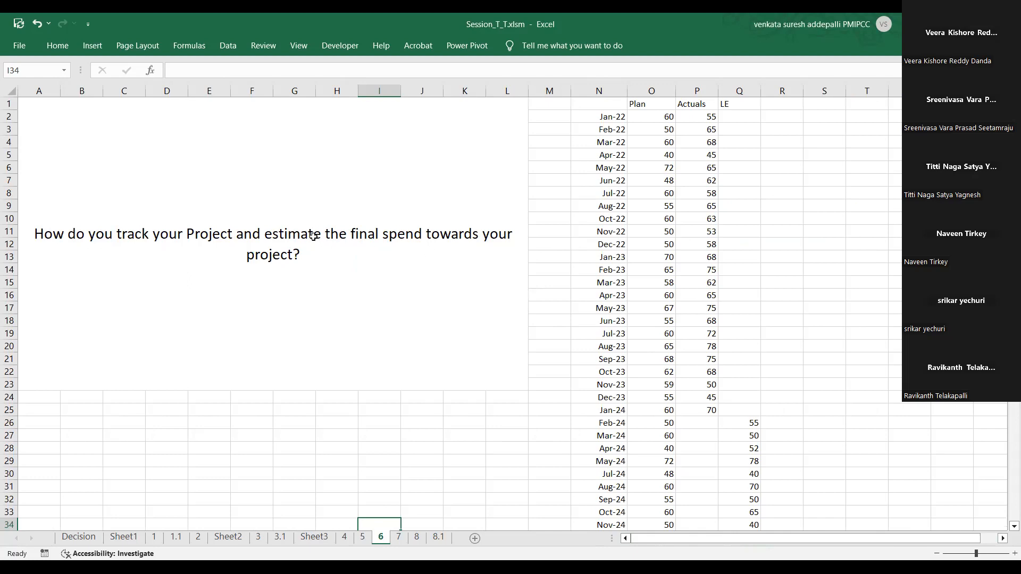
double_click(237, 233)
type("budget")
key("Return")
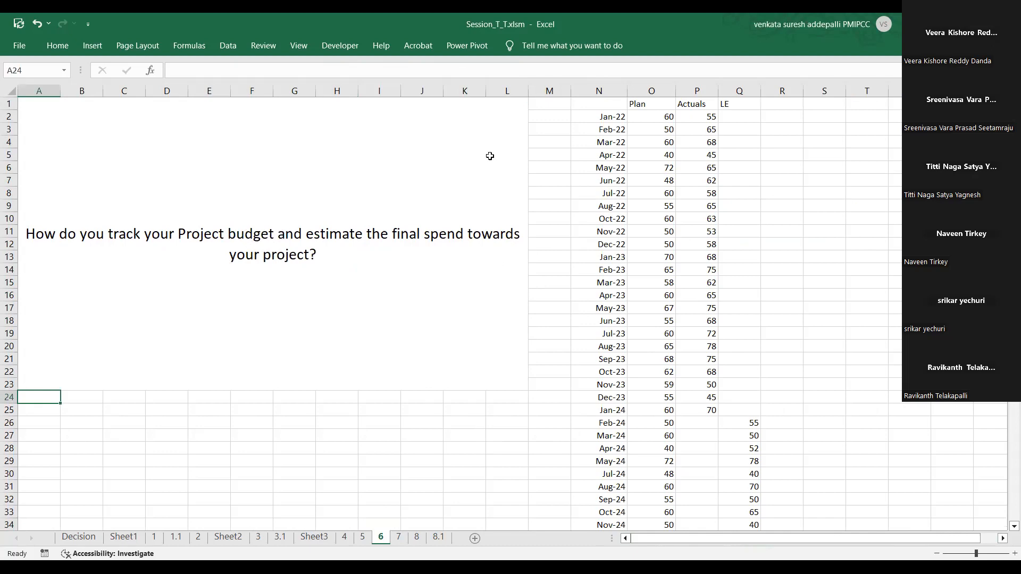
Examine the monthly Plan, Actuals and LE columns and the SUM formulas in O49:Q49.
left_click_drag(611, 103, 716, 279)
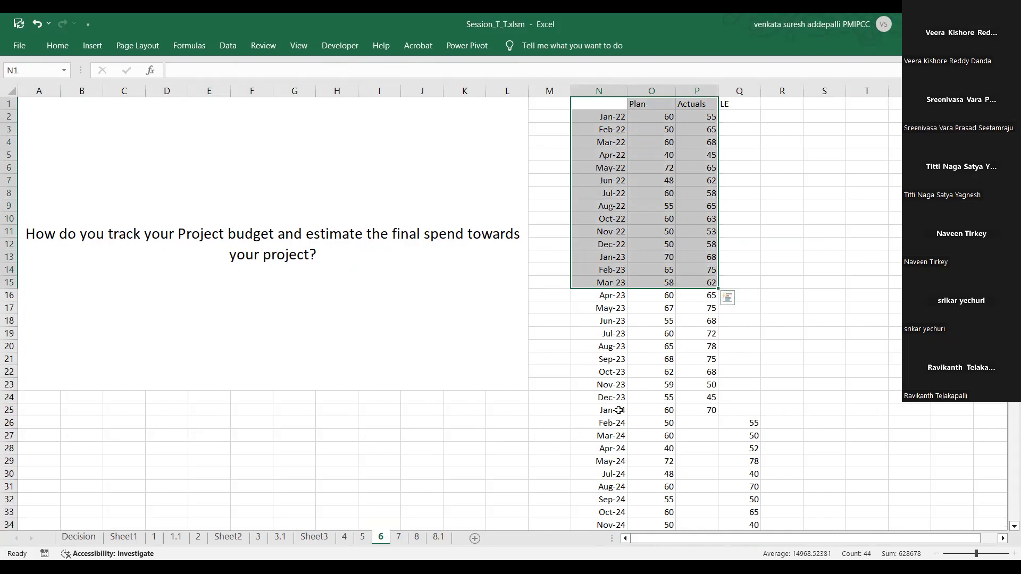
left_click_drag(705, 408, 707, 114)
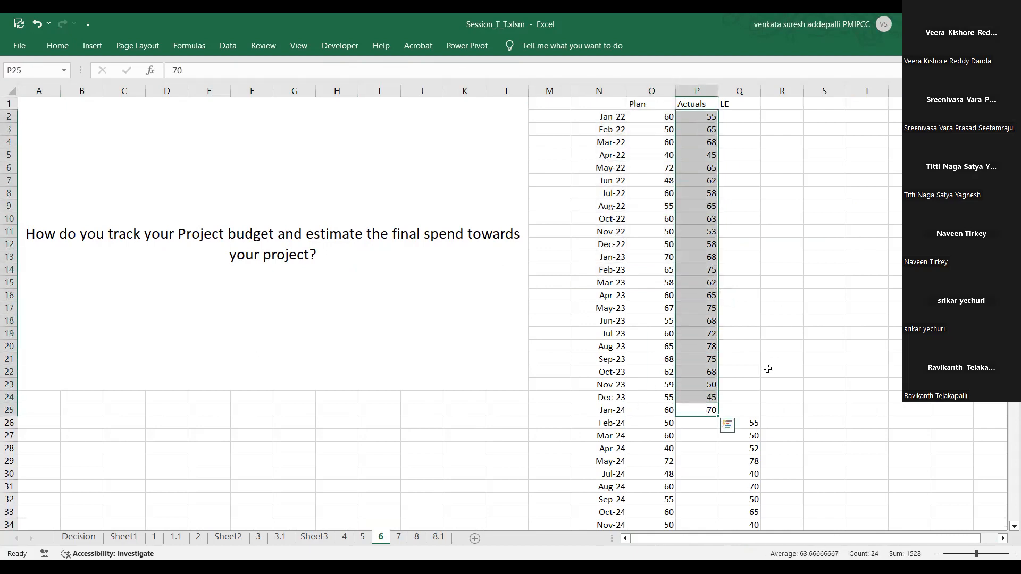
scroll(767, 368, "down", 3)
left_click_drag(754, 308, 748, 494)
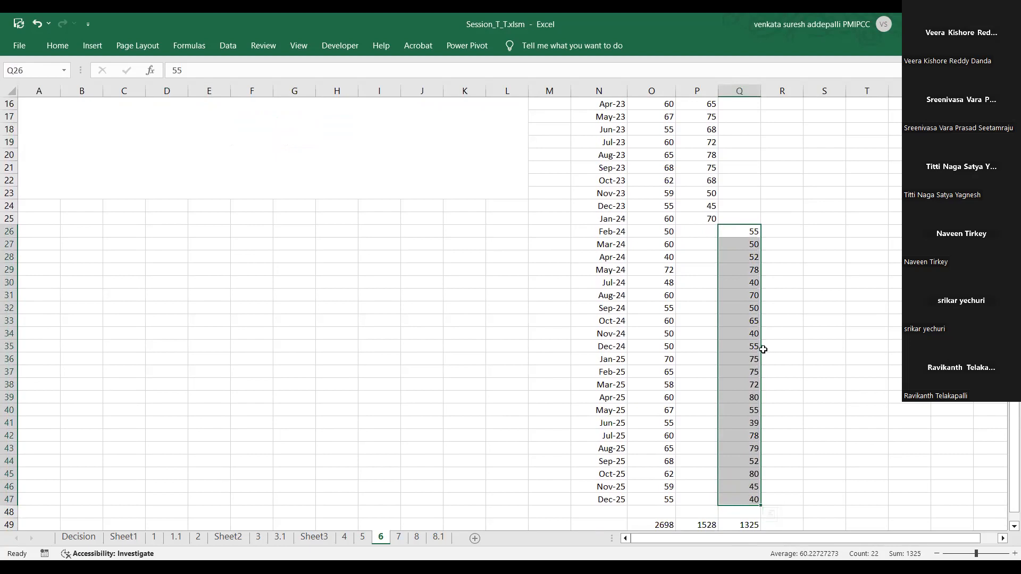
scroll(761, 348, "up", 5)
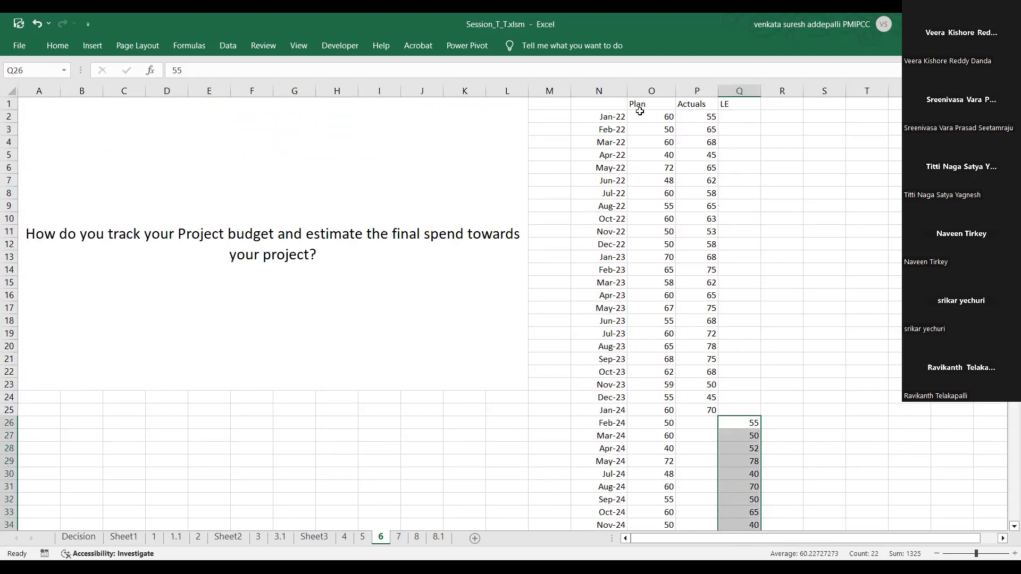
left_click_drag(640, 111, 750, 448)
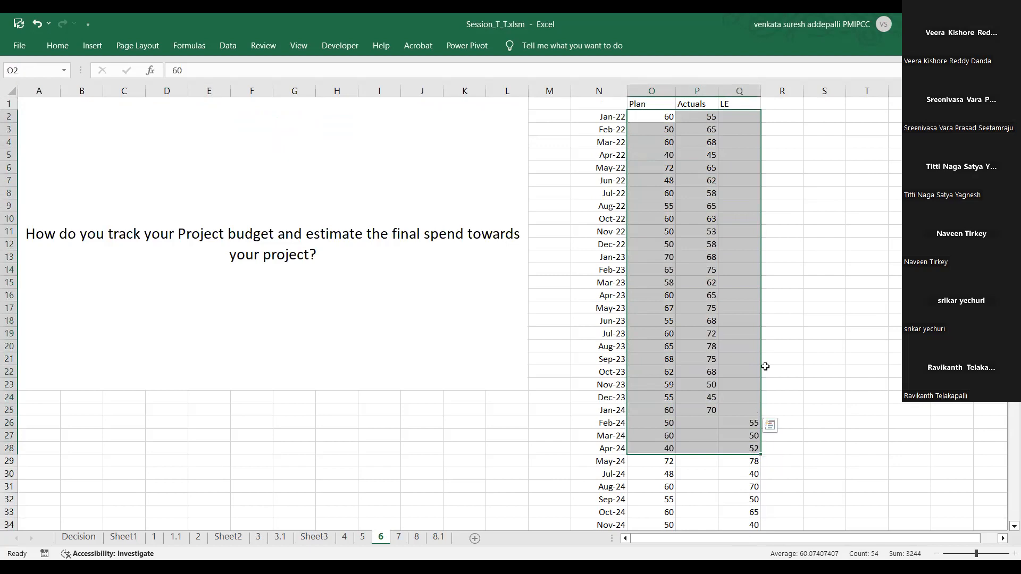
scroll(765, 366, "down", 6)
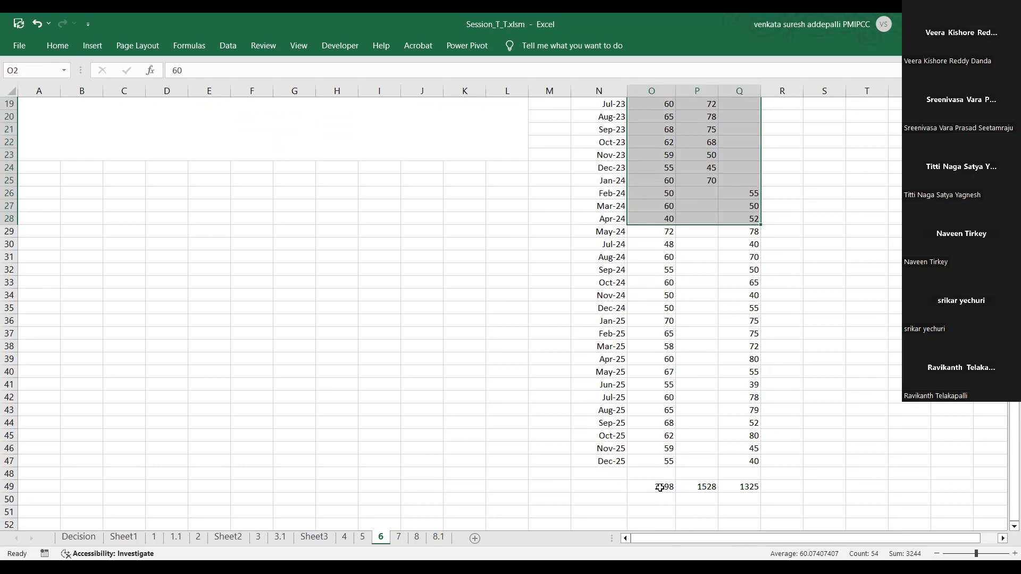
left_click(655, 485)
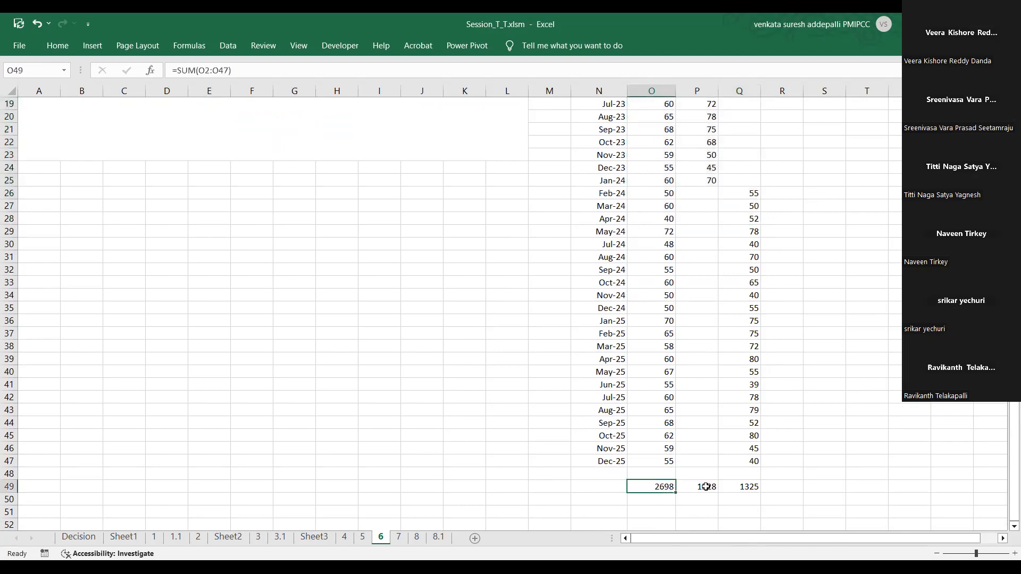
left_click(706, 488)
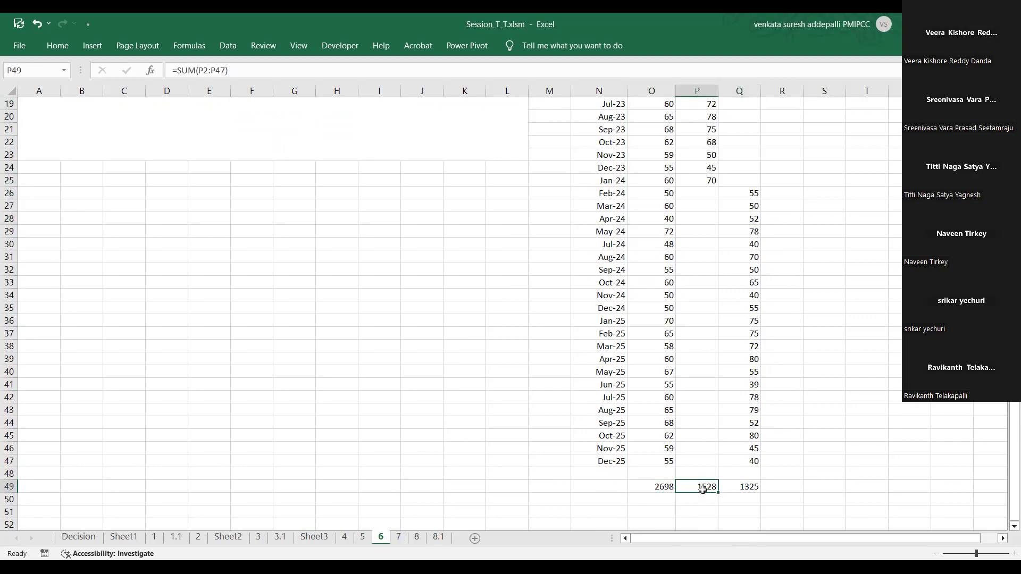
left_click(740, 486)
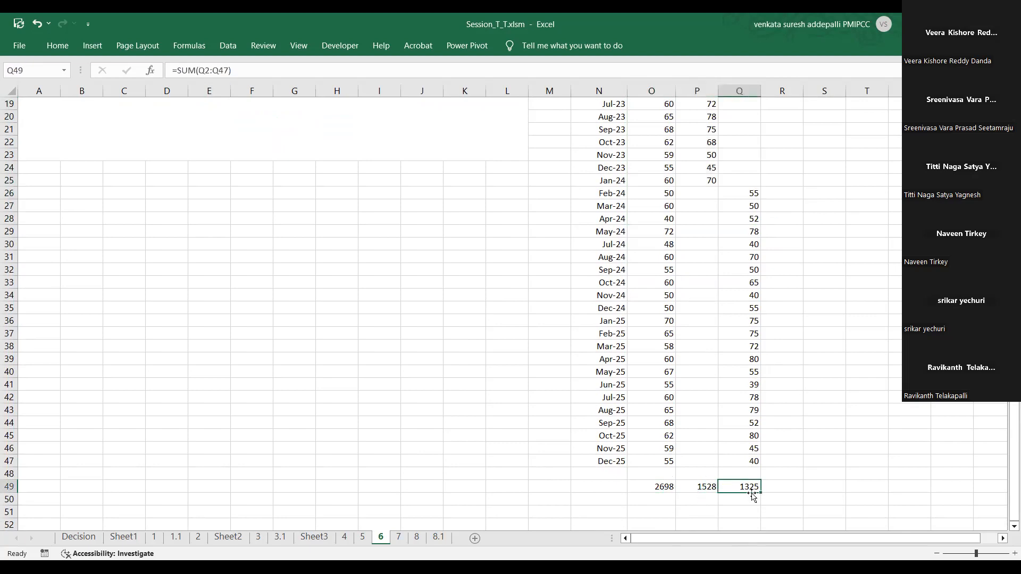
Add the Actuals and LE totals together in R49 with =SUM(P49:Q49).
left_click(782, 486)
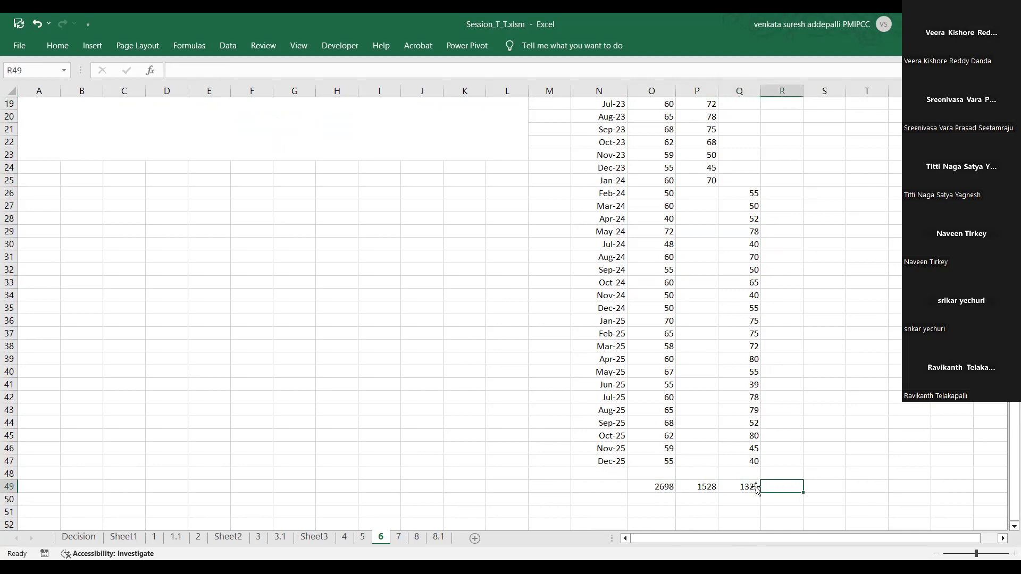
type("=")
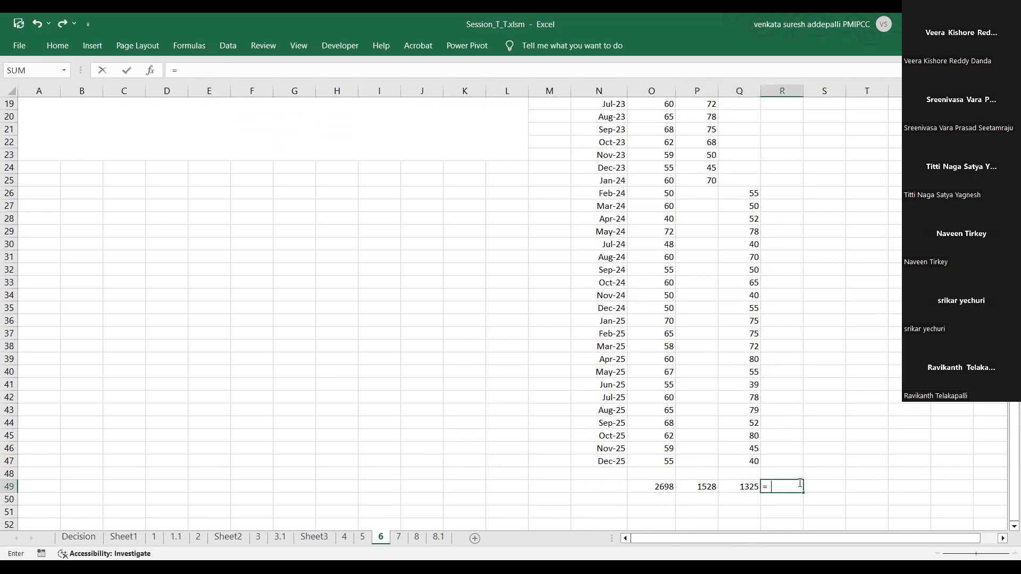
type("sum(")
left_click_drag(707, 486, 730, 483)
type(")")
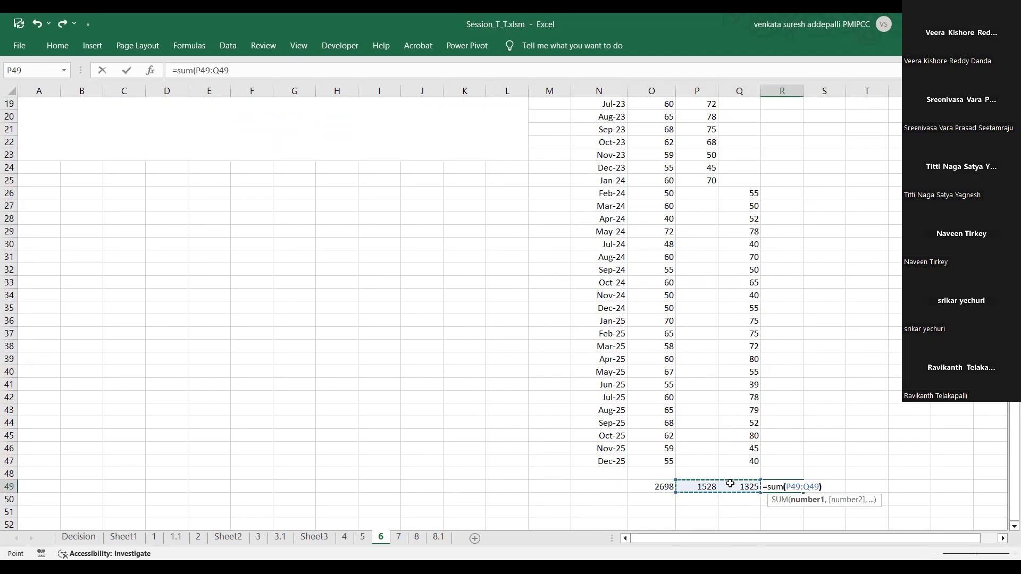
key("Return")
left_click(784, 484)
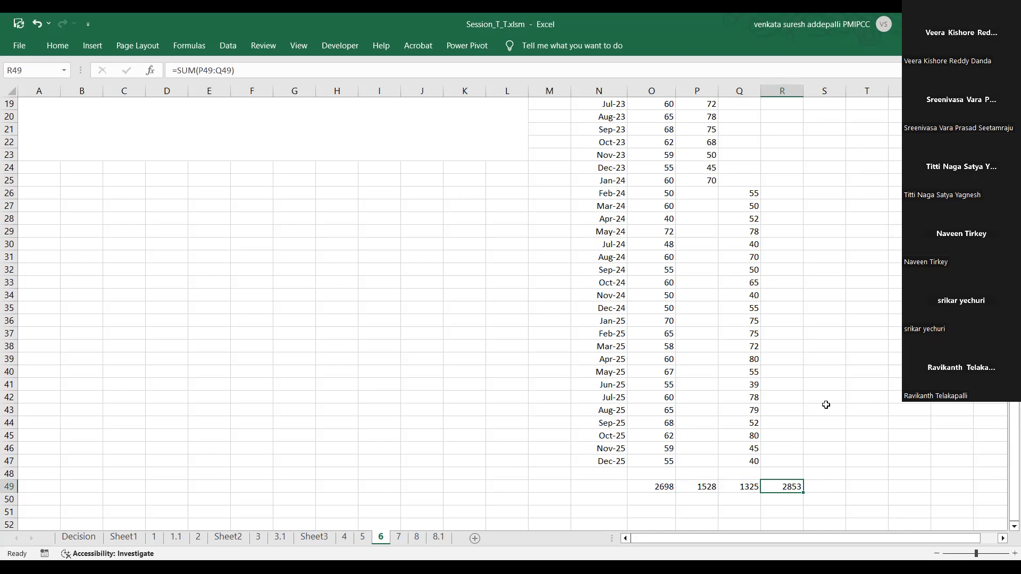
scroll(835, 389, "up", 6)
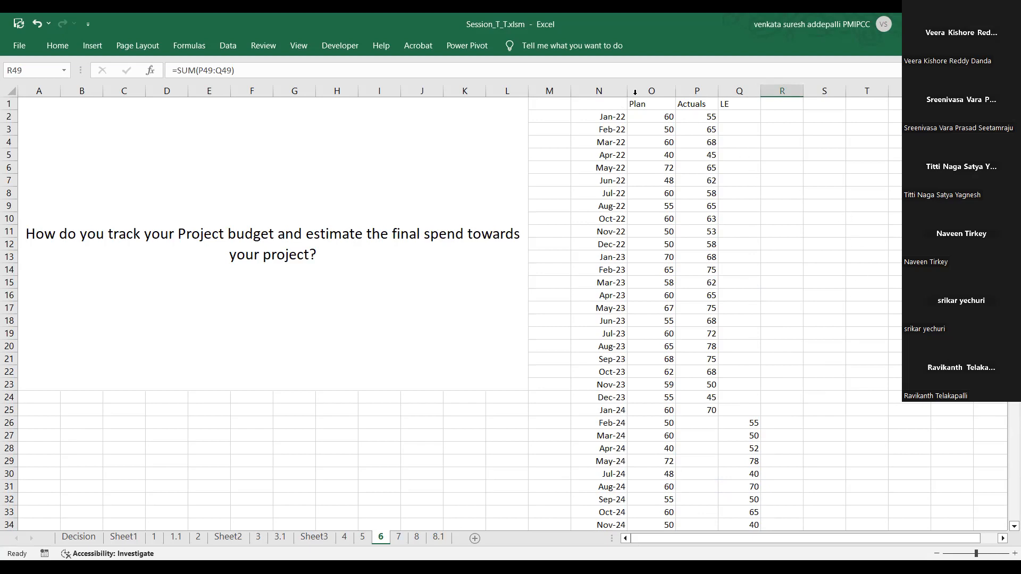
left_click_drag(639, 87, 728, 82)
key("ctrl+c")
key("Escape")
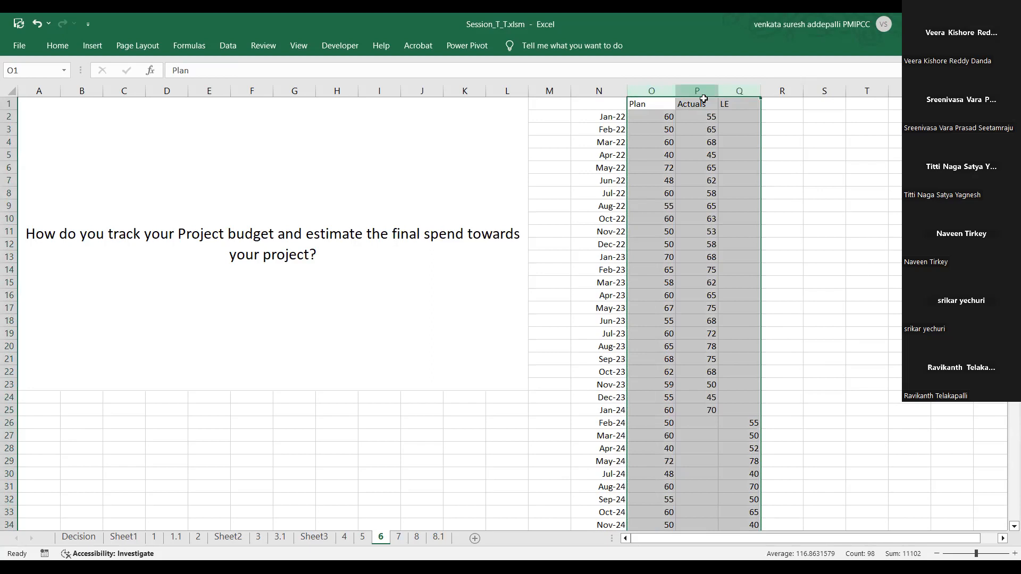
Copy the Plan, Actuals and LE headers from O1:Q1 to T1:V1.
left_click_drag(659, 104, 728, 101)
key("ctrl+c")
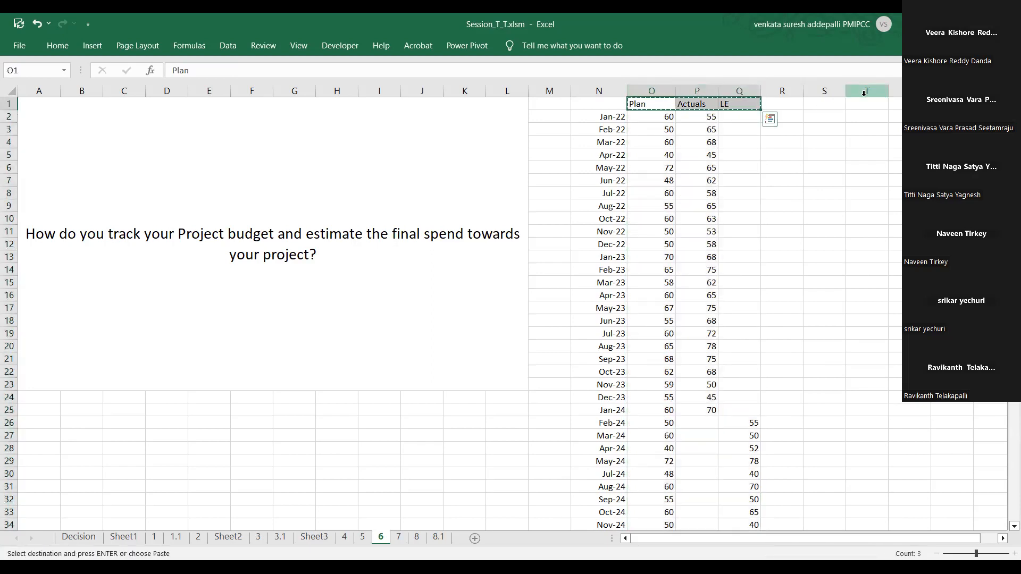
left_click(875, 106)
key("ctrl+v")
Rename the copied headers in T1:V1 as "Plan=Cum", "Actuals-Cum" and "LE-Cum".
double_click(872, 101)
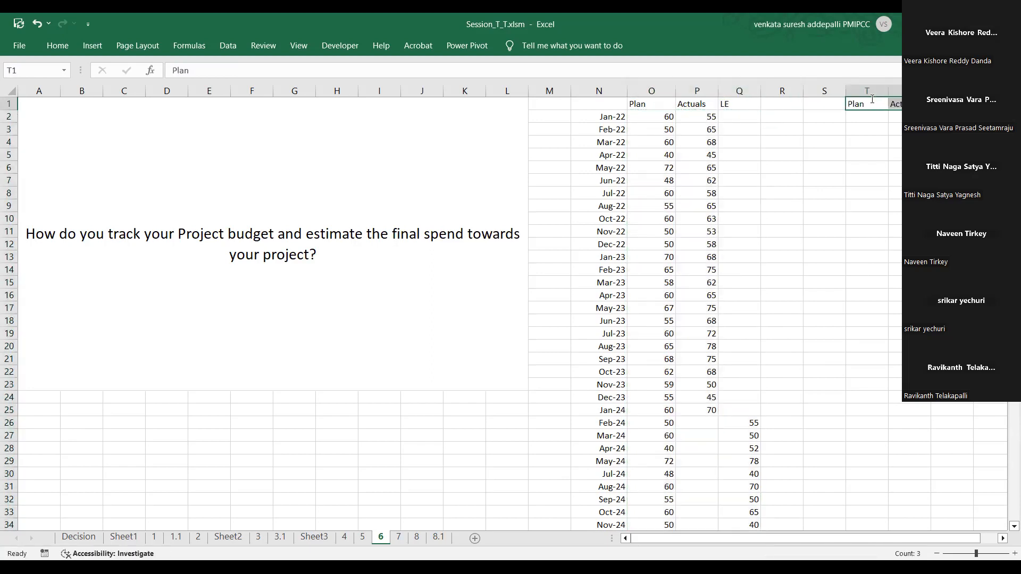
type("=Cum")
key("Tab")
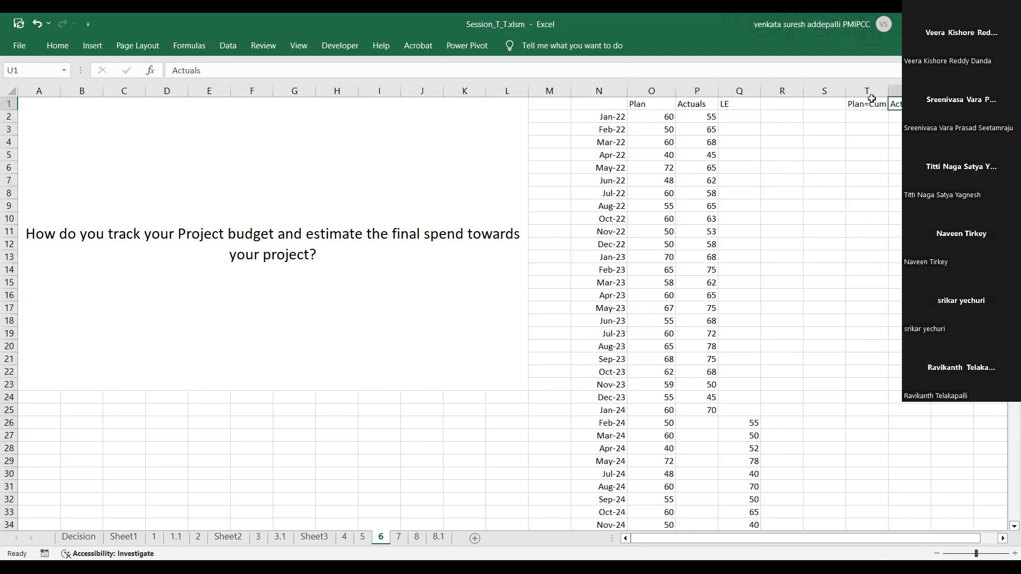
left_click(316, 67)
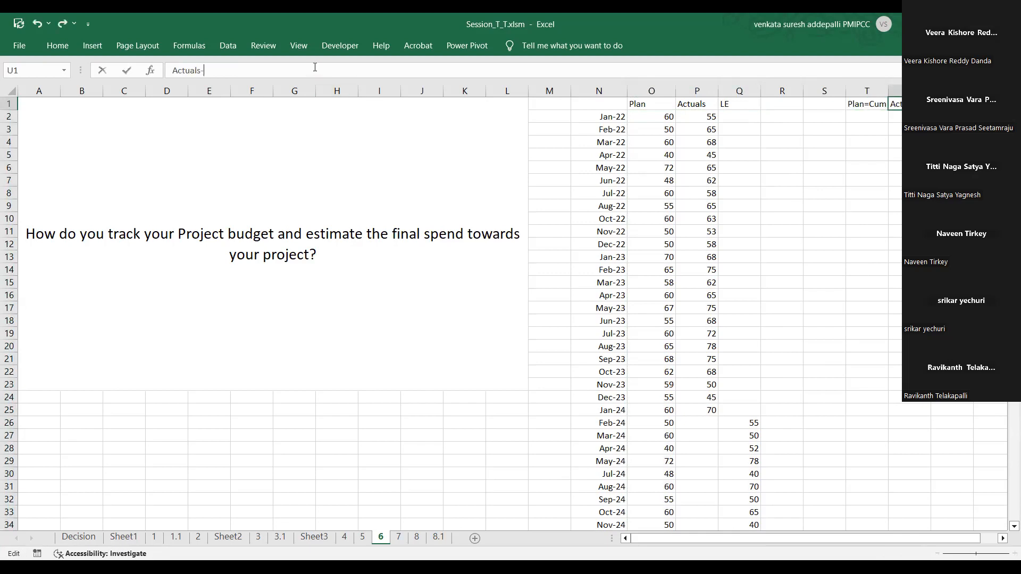
type("-Cum")
key("Tab")
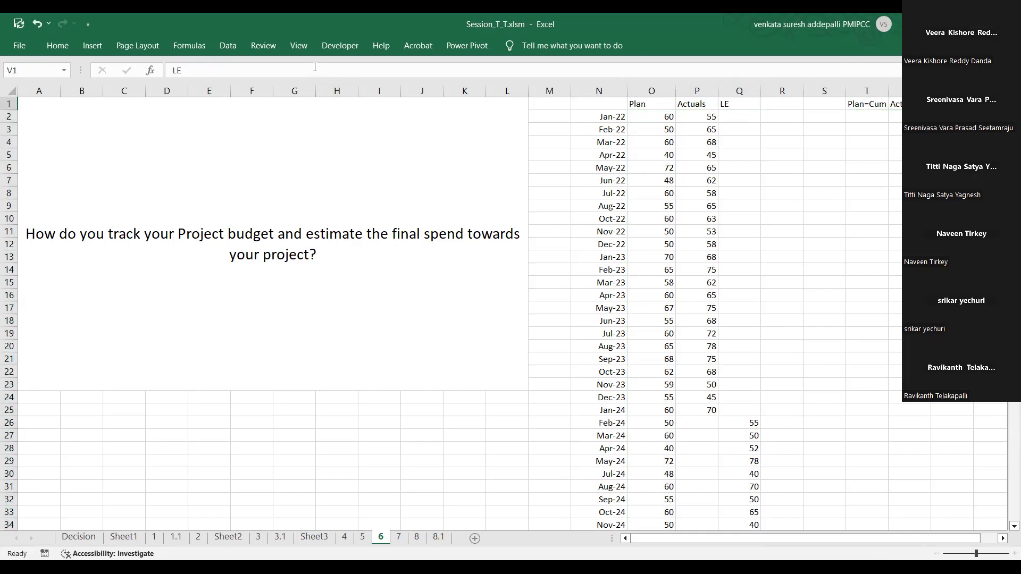
left_click(314, 67)
type("-Cum")
key("Return")
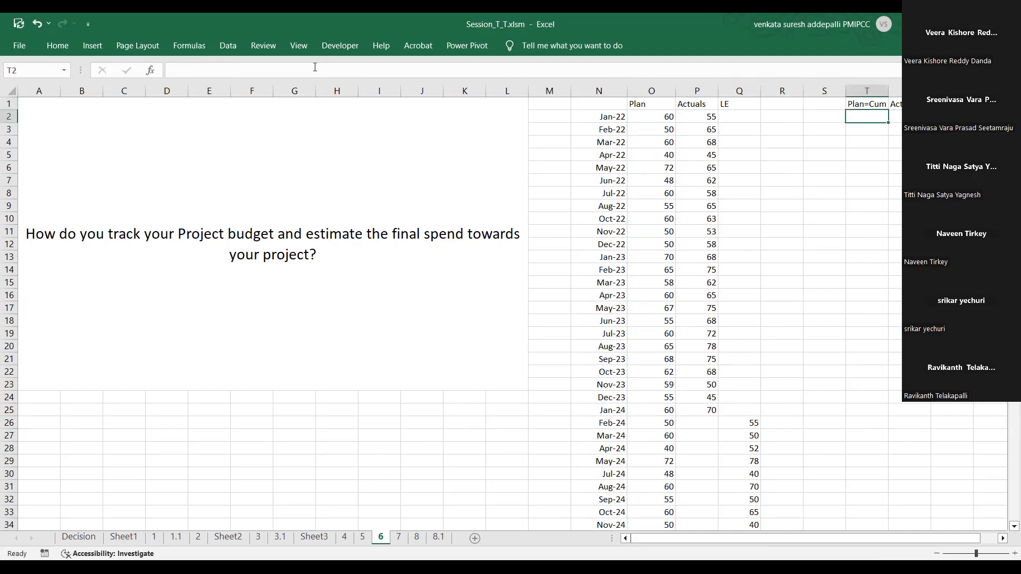
Start the cumulative plan column by entering =O2 in T2.
type("=")
key("Left")
key("Left")
key("Left")
key("Left")
key("Left")
type("+")
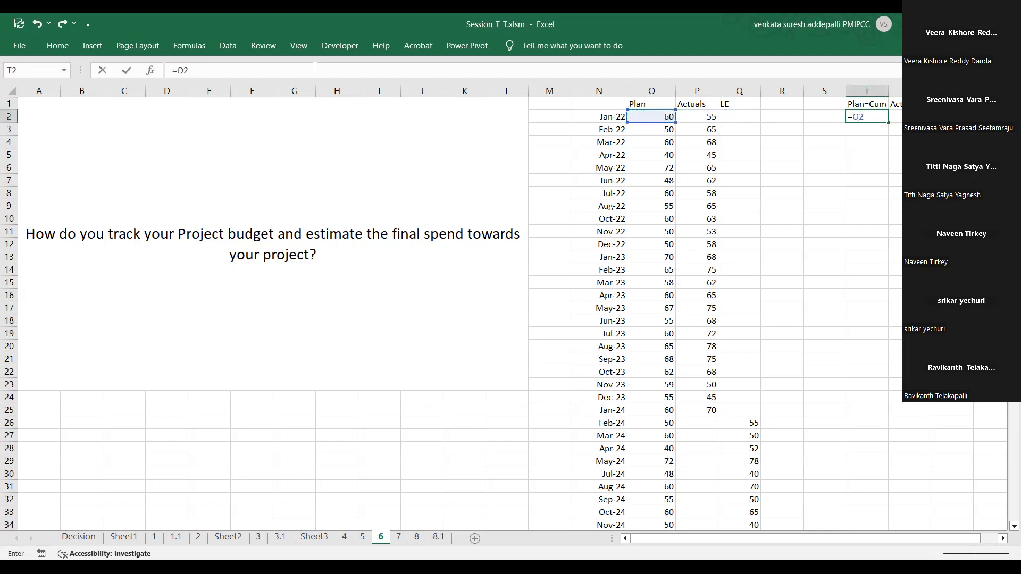
key("Return")
Enter the running total formula =T2+O3 in T3 for the cumulative plan.
type("=")
key("Up")
type("+")
key("Left")
key("Left")
key("Left")
key("Left")
key("Left")
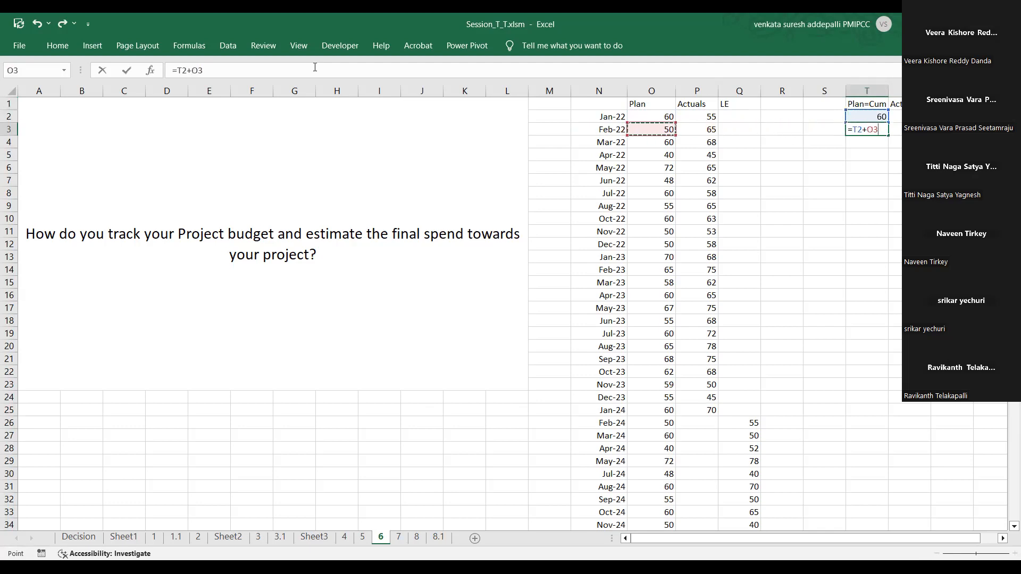
key("Return")
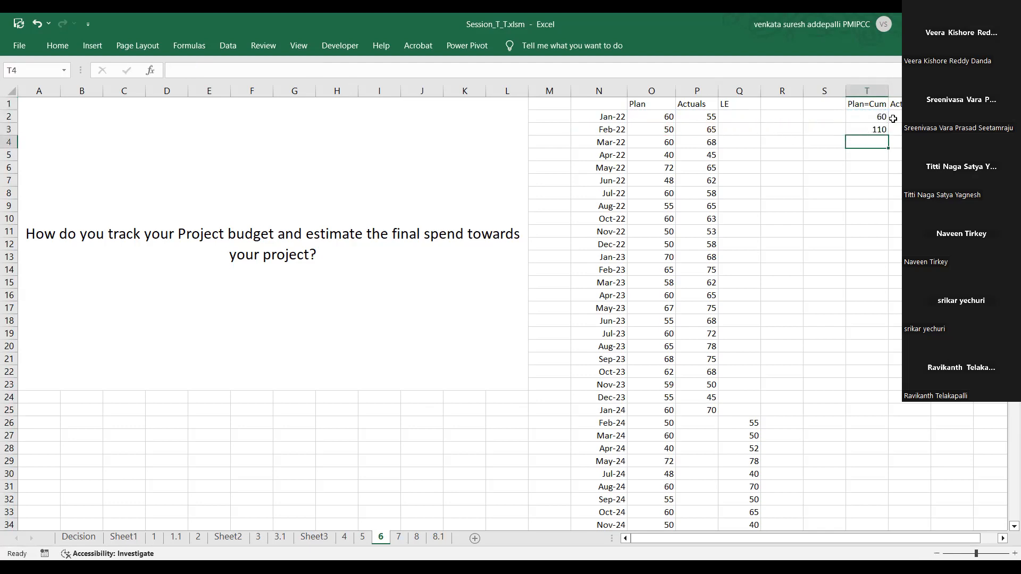
Fill the cumulative formulas across to column U and down to row 47, and clear U26:U47 where there are no actuals.
left_click(877, 120)
left_click_drag(876, 125, 907, 130)
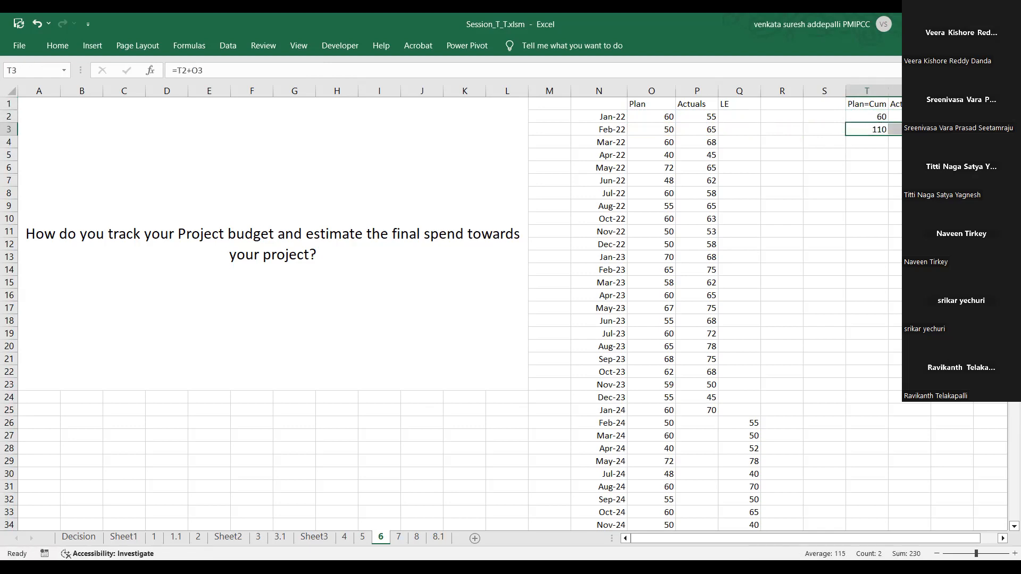
left_click_drag(930, 136, 937, 517)
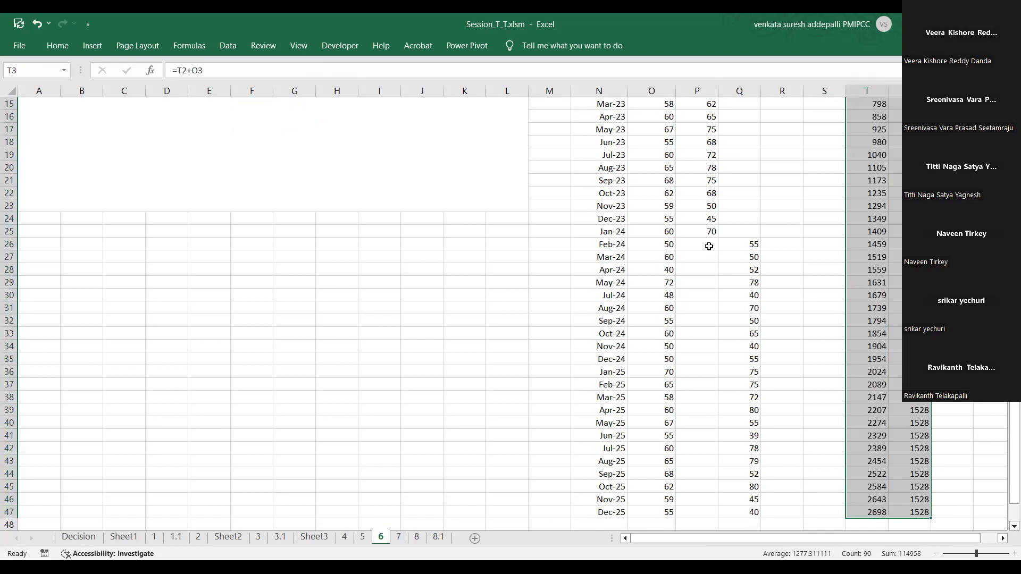
left_click_drag(909, 245, 921, 512)
key("Delete")
key("Up")
key("Right")
type("=")
key("Left")
key("Right")
type("+")
key("Left")
key("Left")
key("Left")
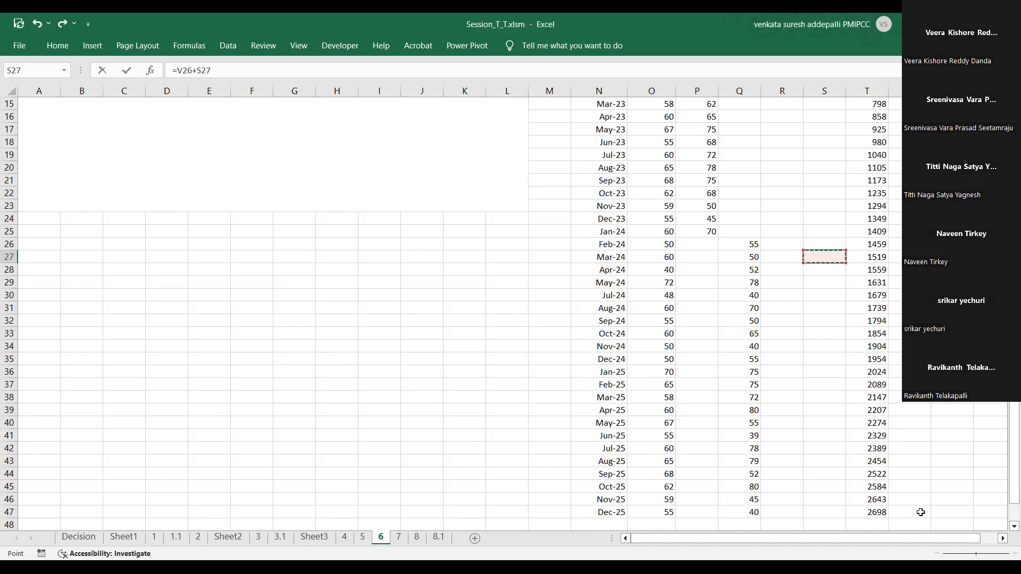
key("Escape")
Link V25 to the Jan-24 cumulative actuals with =U25 as the starting point of the LE-Cum column.
key("Up")
type("=")
key("Left")
key("Return")
Enter the running total formula =V25+Q26 in V26 and fill it down to V47.
key("Left")
key("Right")
type("=")
key("Up")
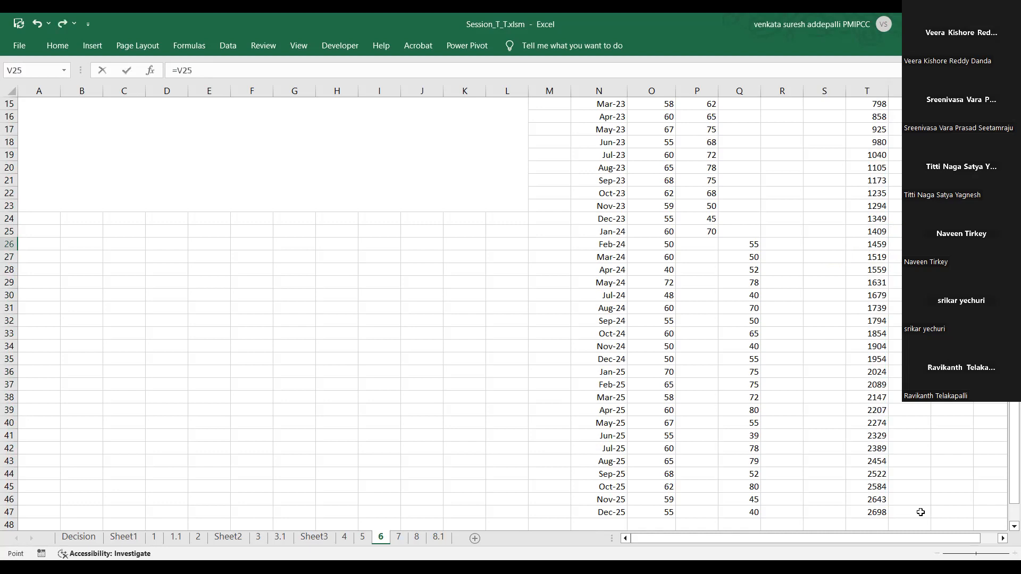
type("+")
key("Left")
key("Left")
key("Left")
key("Left")
key("Left")
key("Return")
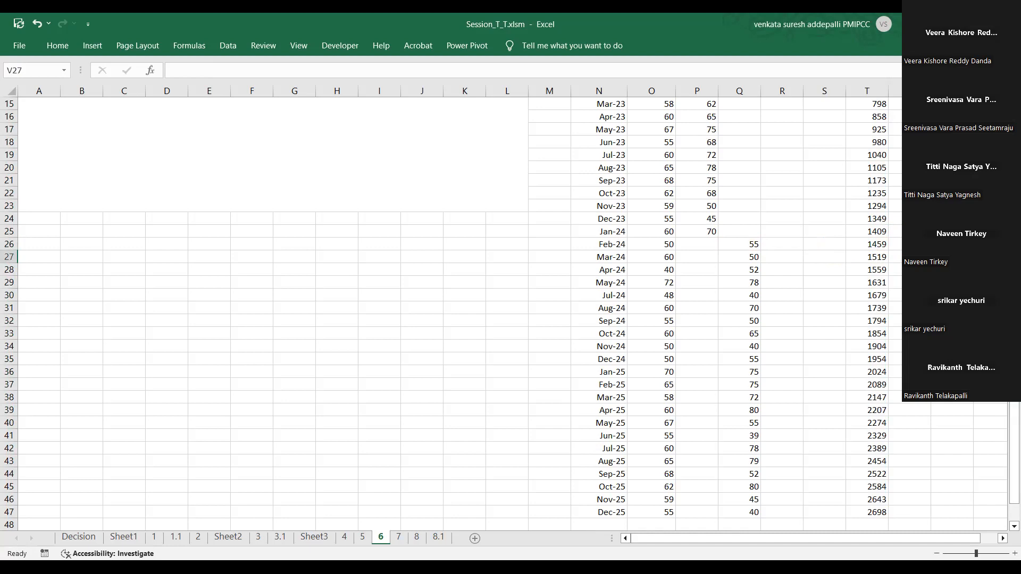
key("Up")
left_click_drag(974, 250, 959, 521)
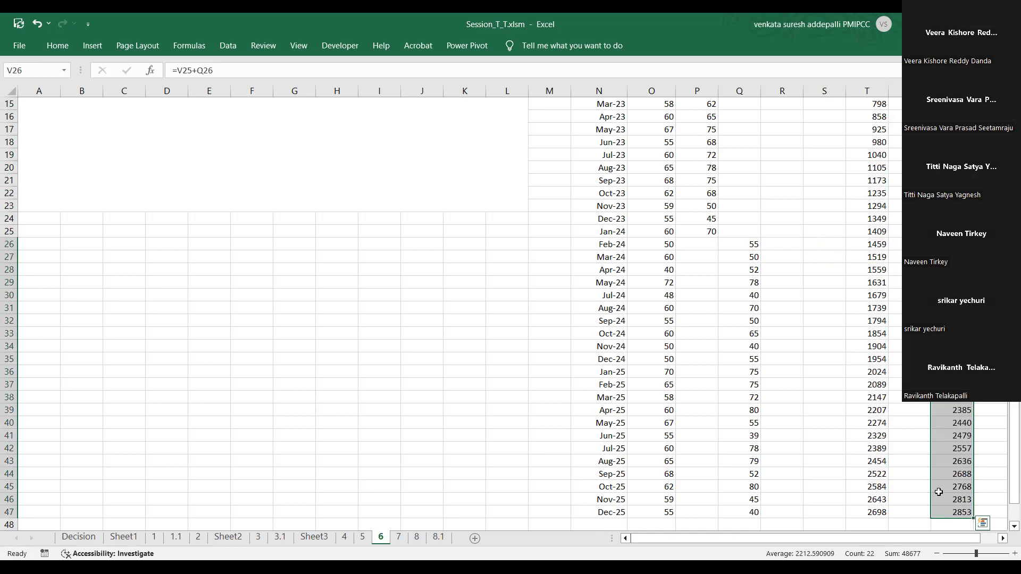
Insert the recommended Line chart for the cumulative plan, actuals and LE data in T1:V47, and enlarge it on the sheet.
scroll(843, 474, "down", 1)
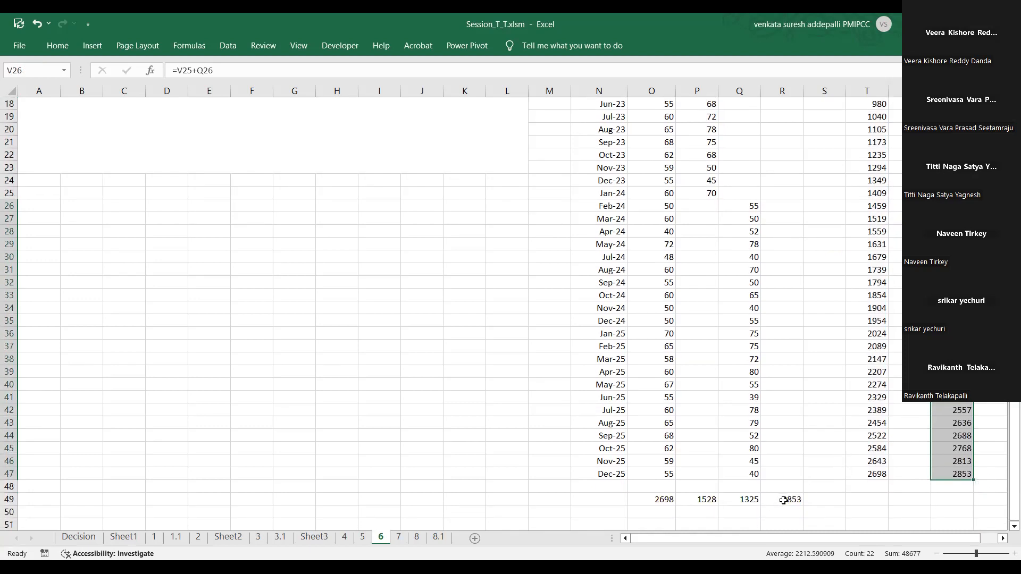
left_click_drag(953, 473, 876, 108)
left_click(100, 45)
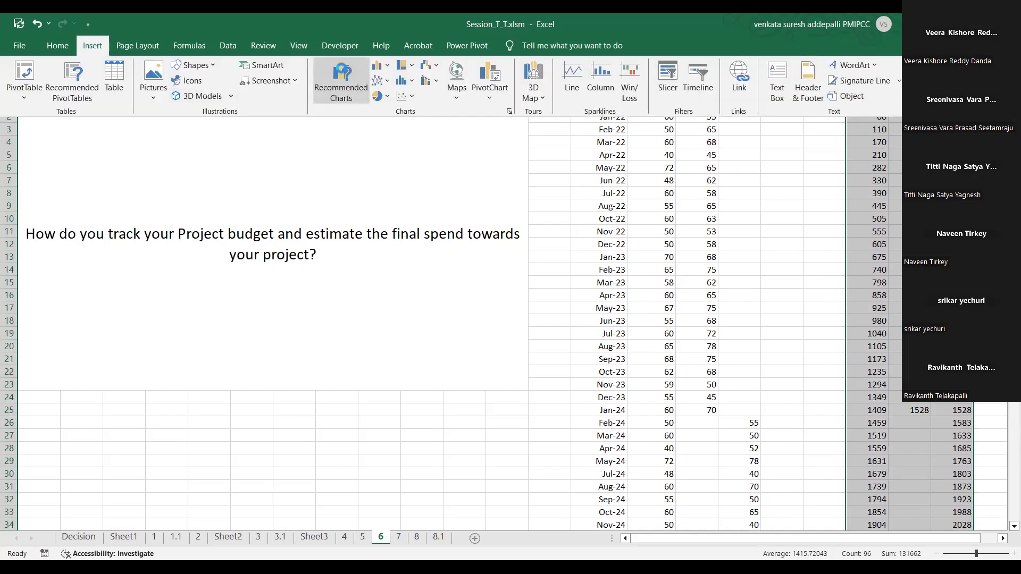
left_click(343, 73)
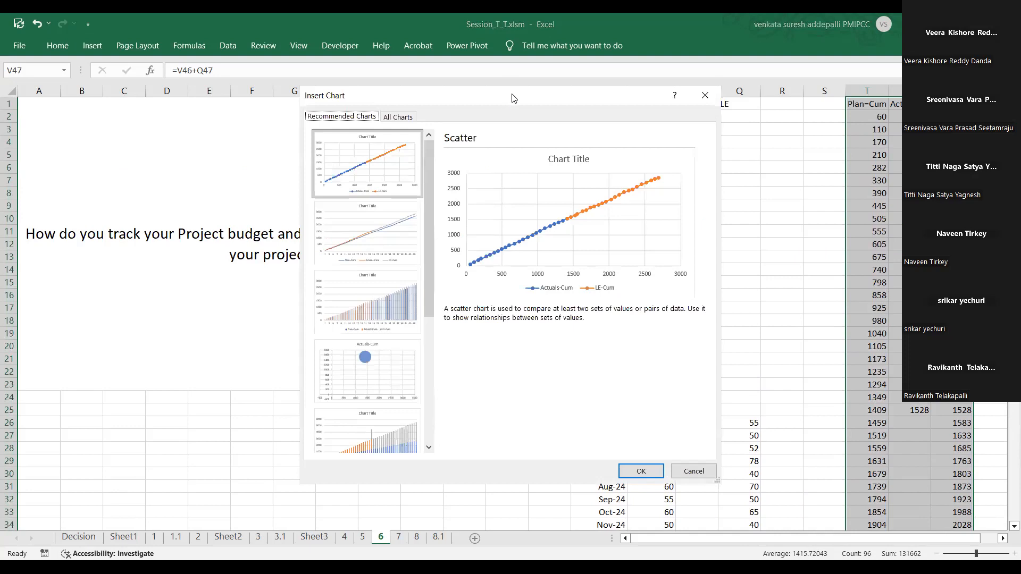
left_click_drag(516, 95, 714, 124)
left_click(571, 259)
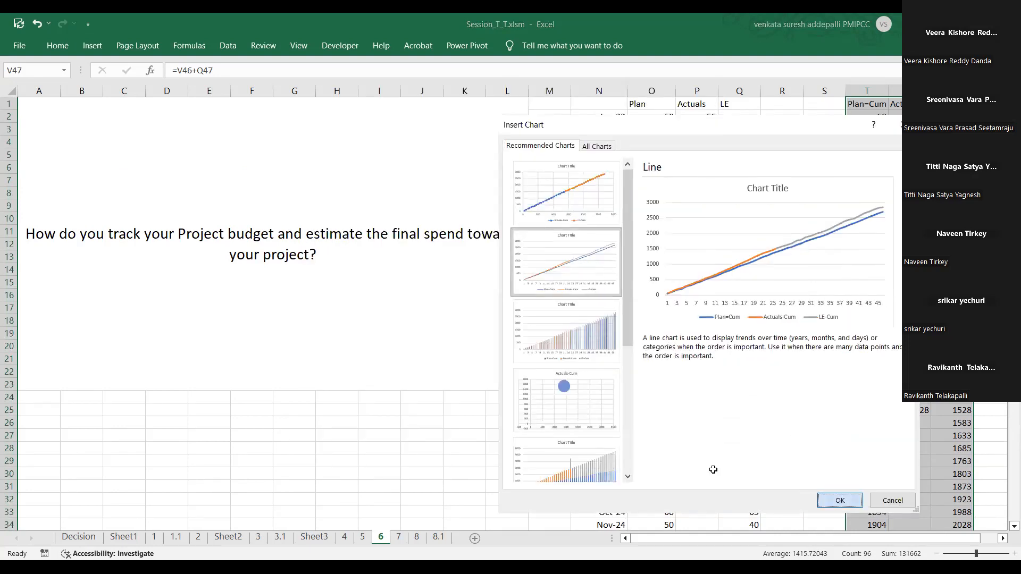
key("Return")
left_click_drag(672, 410, 802, 505)
left_click_drag(706, 225, 700, 181)
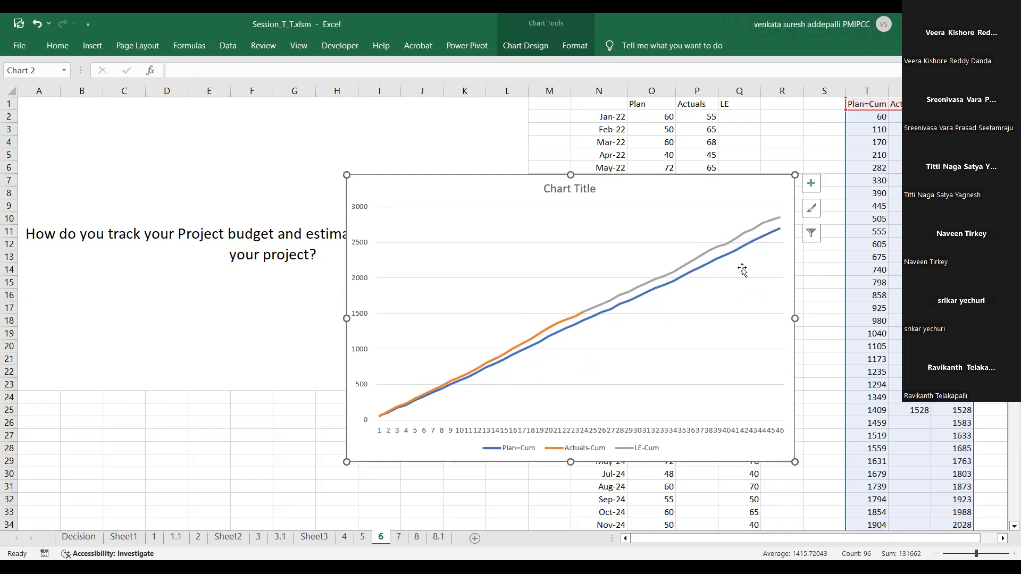
Format the LE-Cum series in the line chart with a dashed line to distinguish the forecast from the actuals.
mouse_move(585, 316)
mouse_move(780, 222)
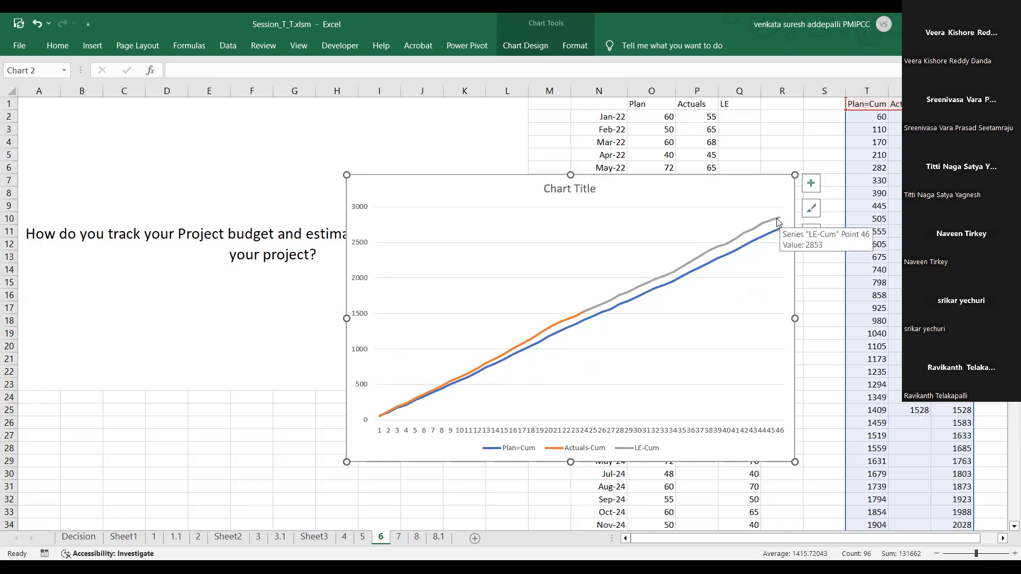
left_click(758, 231)
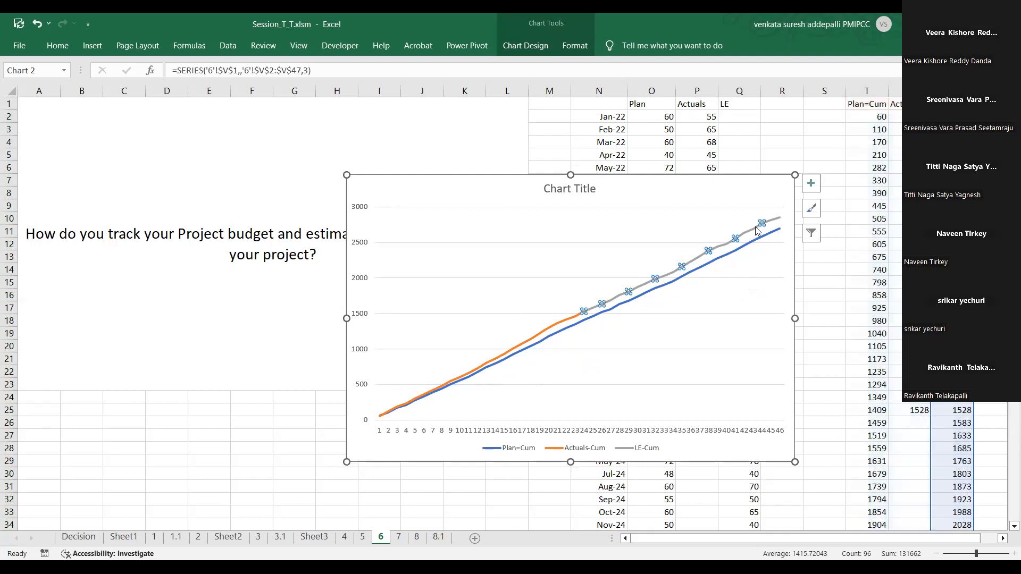
right_click(754, 233)
left_click(753, 234)
right_click(751, 227)
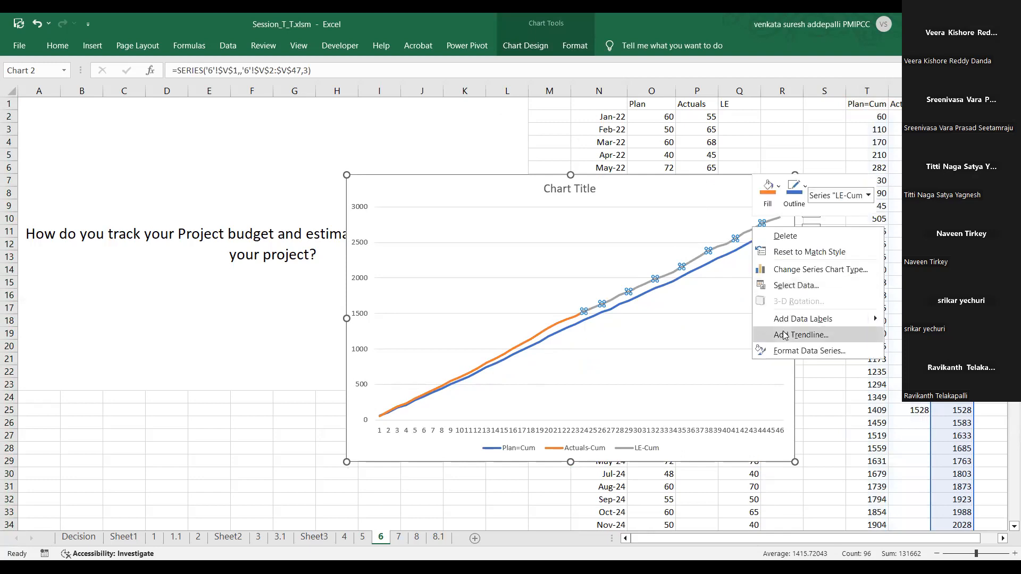
left_click(801, 352)
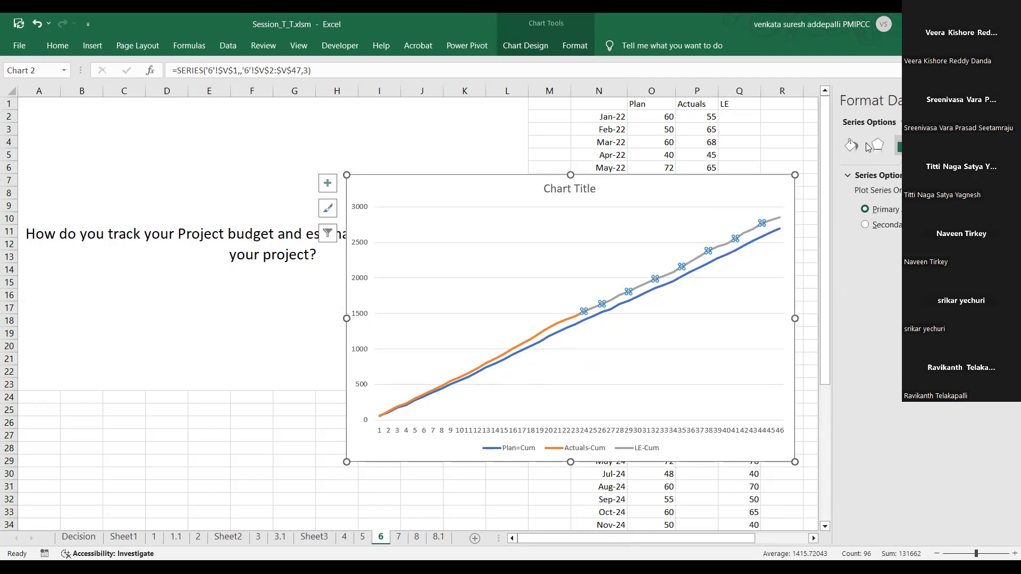
left_click(852, 145)
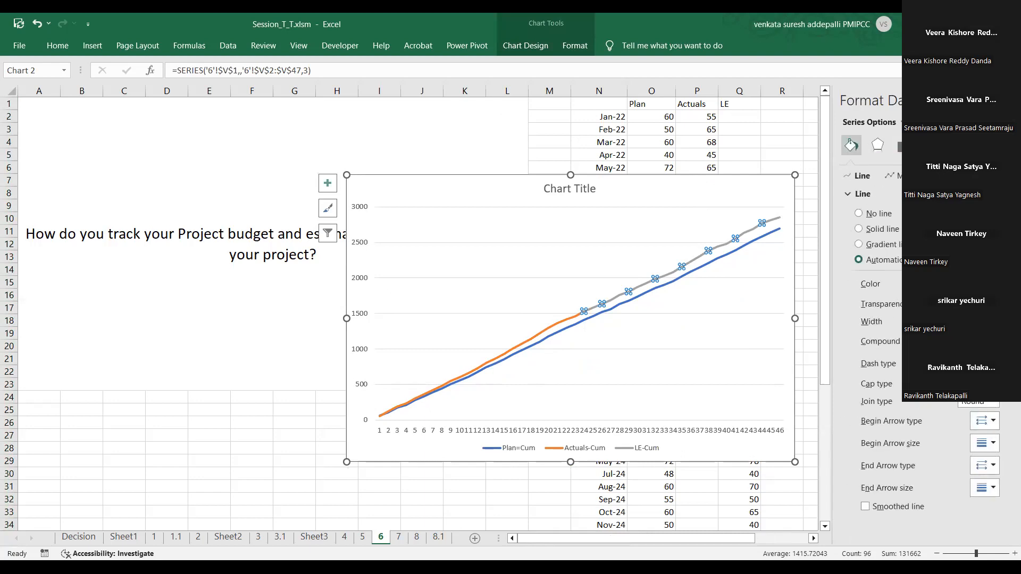
left_click(984, 364)
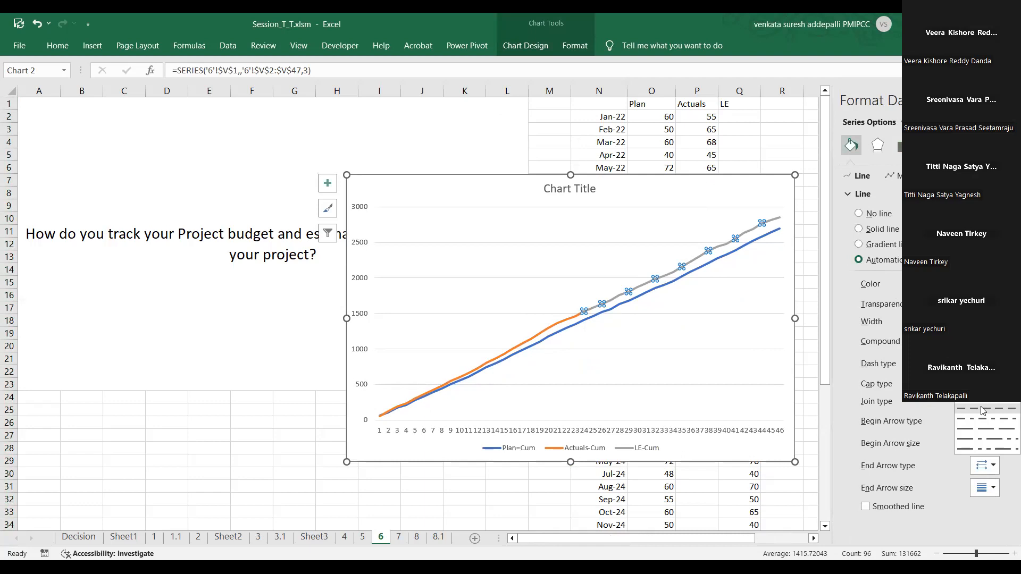
left_click(983, 410)
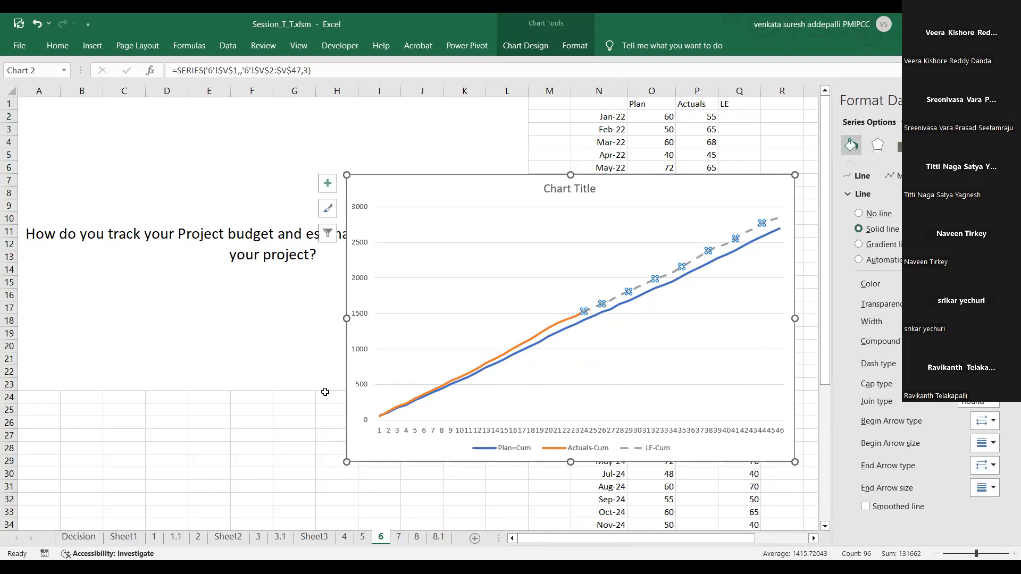
left_click(285, 388)
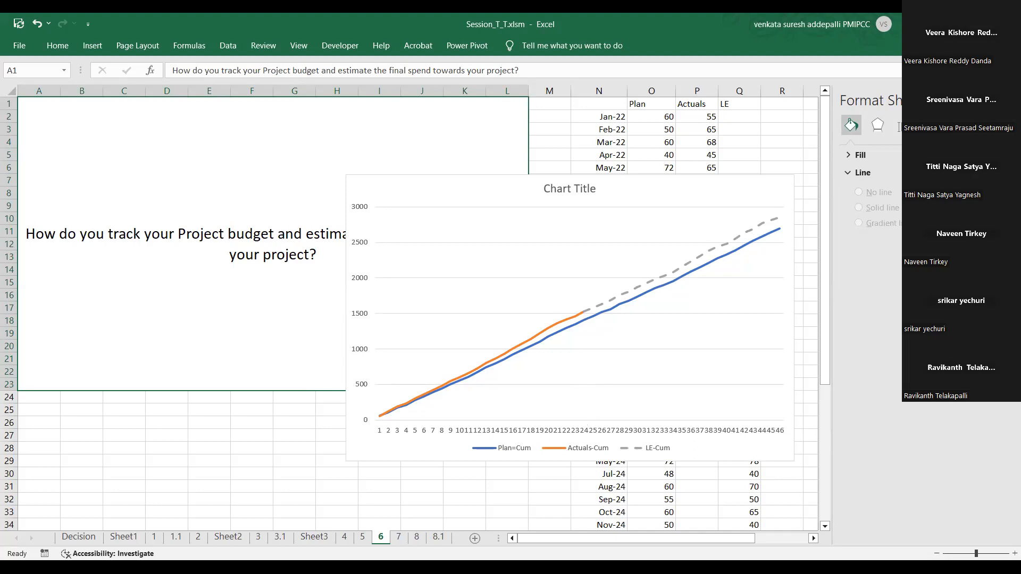
left_click(1009, 101)
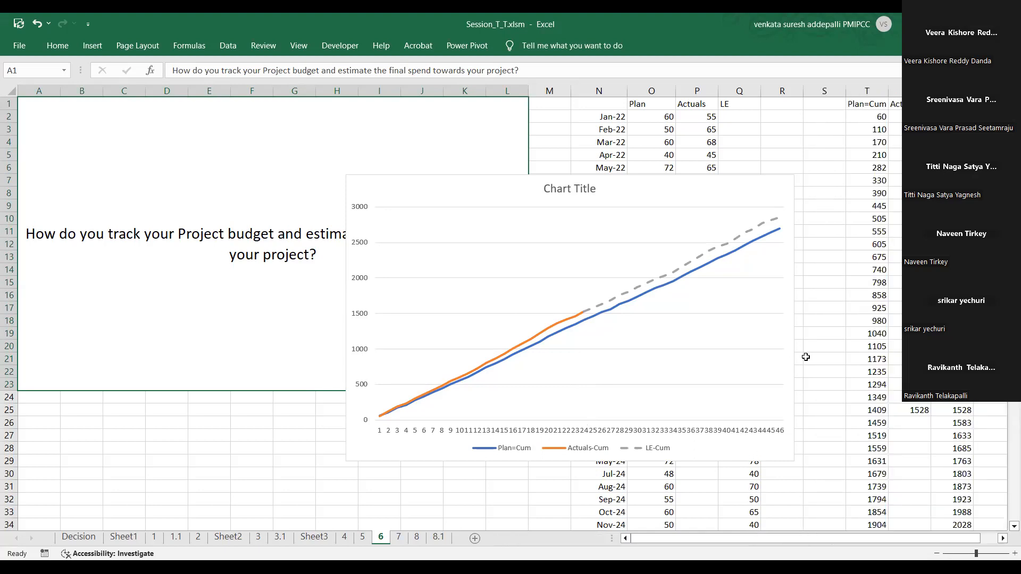
Move the cumulative line chart toward the sheet's upper-left area and enlarge it to span roughly columns D to T.
left_click_drag(820, 351, 819, 359)
left_click(786, 447)
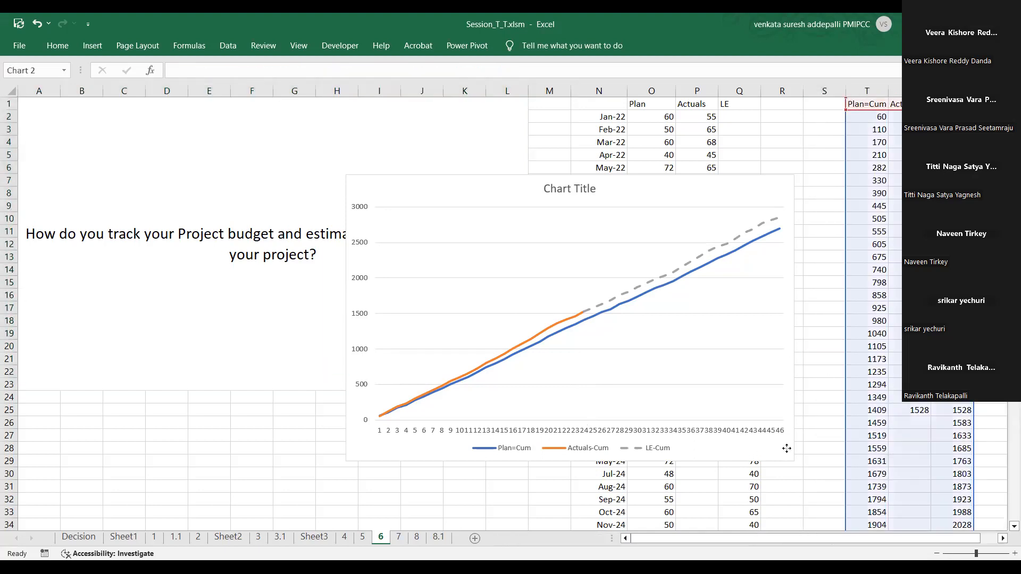
left_click_drag(795, 462, 928, 501)
left_click_drag(537, 185, 329, 151)
left_click_drag(719, 467, 874, 506)
left_click(95, 441)
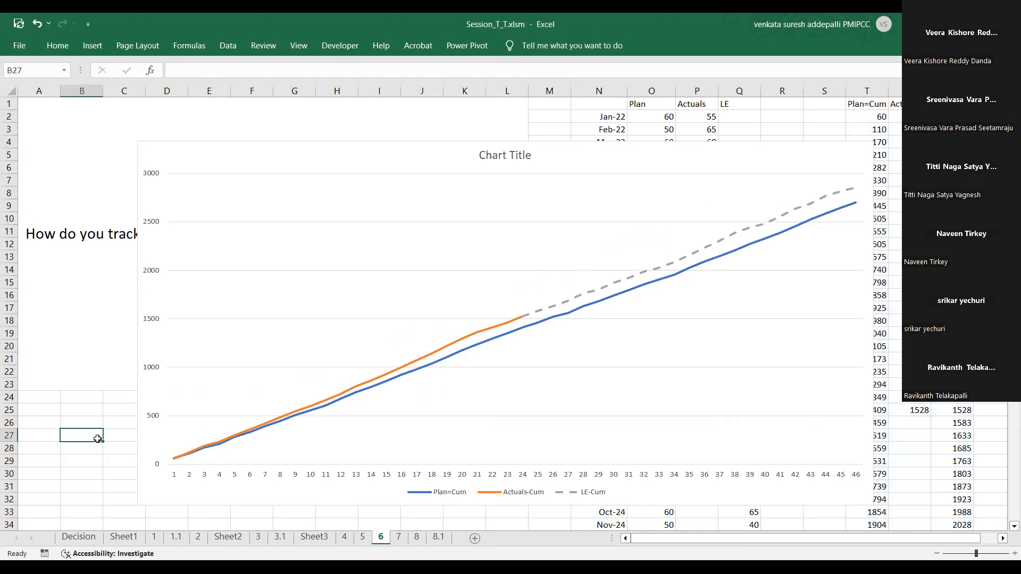
Change the title of the cumulative line chart to "Plan vs Actual".
left_click(520, 155)
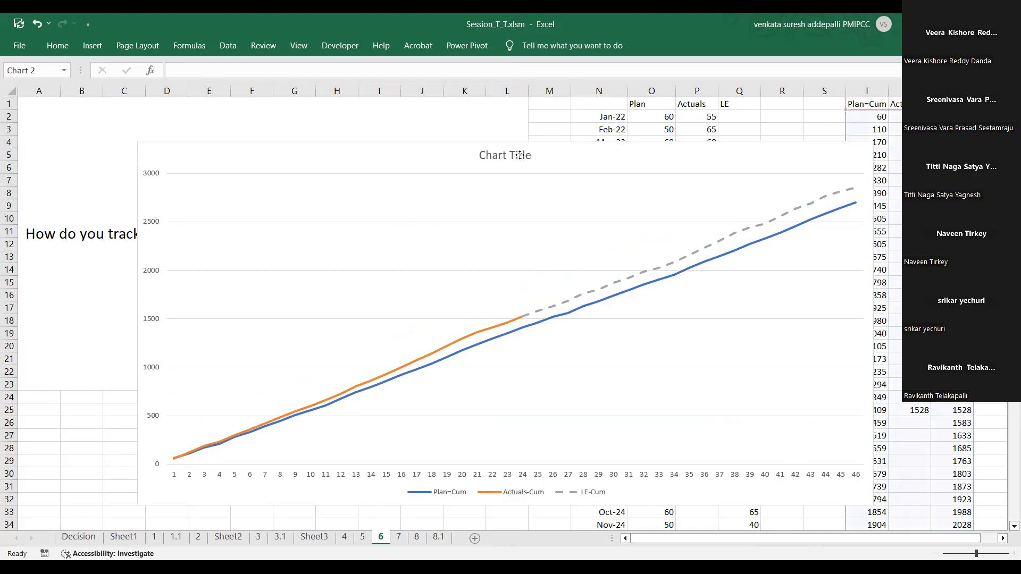
left_click(519, 156)
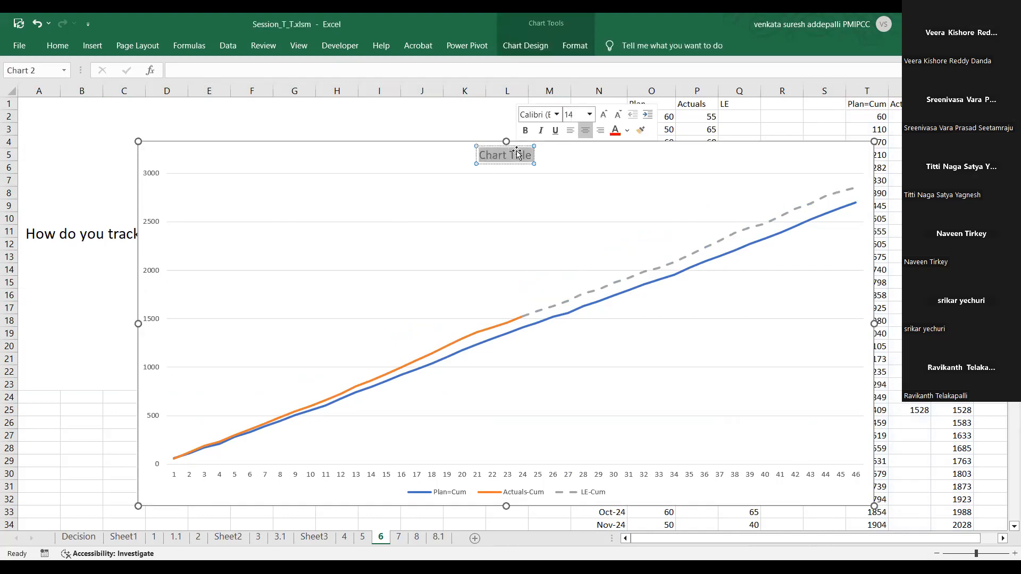
type("Plan vs Actual")
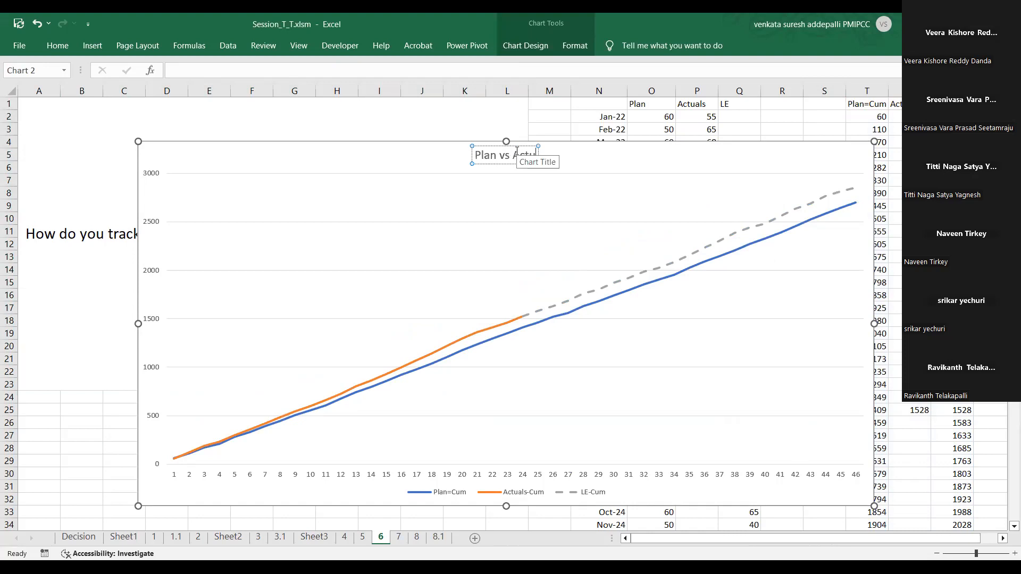
left_click(553, 114)
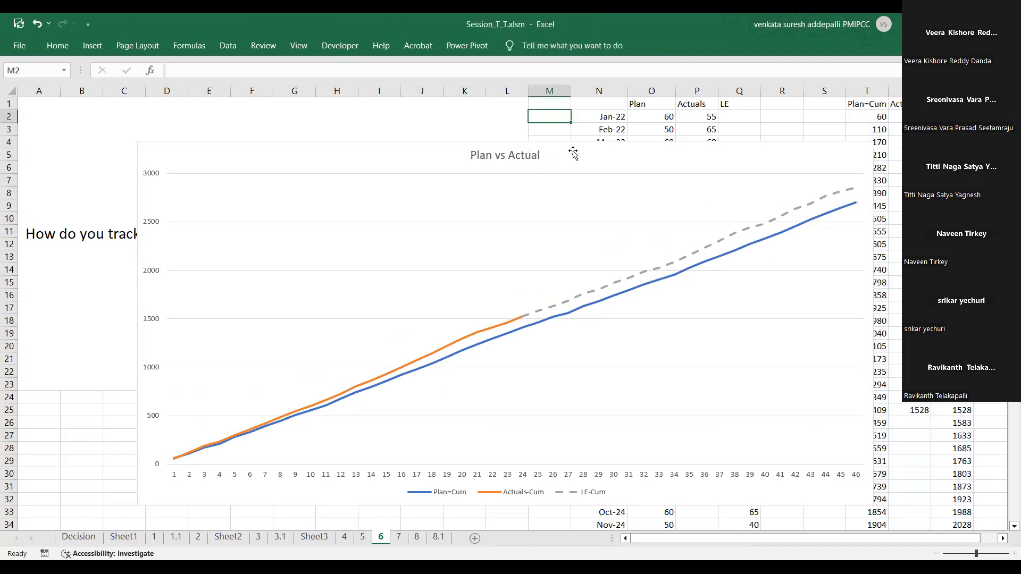
Show the available line chart types for the Plan vs Actual chart, pointing out the basic 2-D Line type.
left_click(571, 149)
left_click(80, 46)
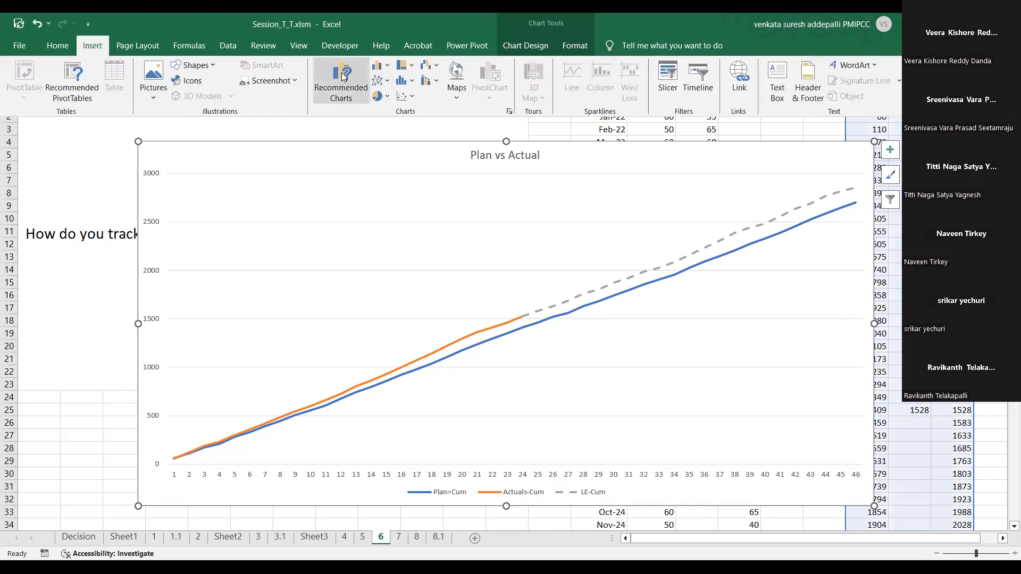
left_click(383, 80)
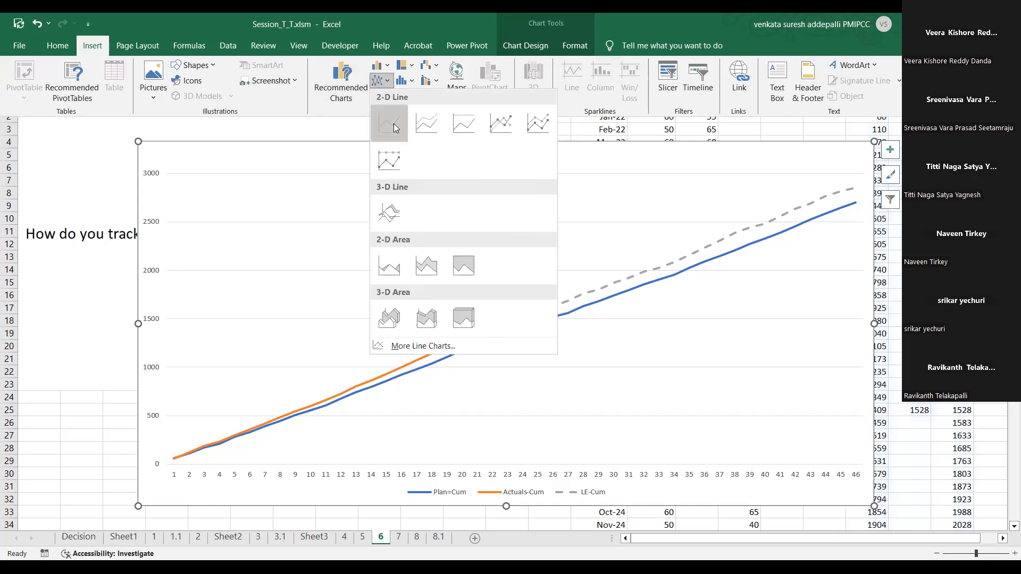
left_click(394, 123)
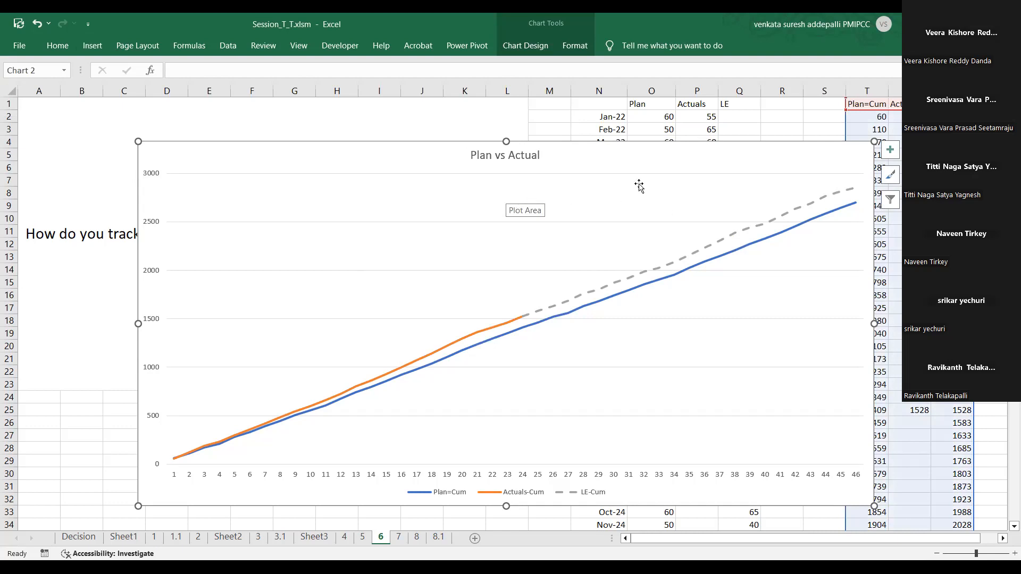
Preview the recommended charts for the monthly Plan, Actuals and LE data without inserting one.
left_click(792, 118)
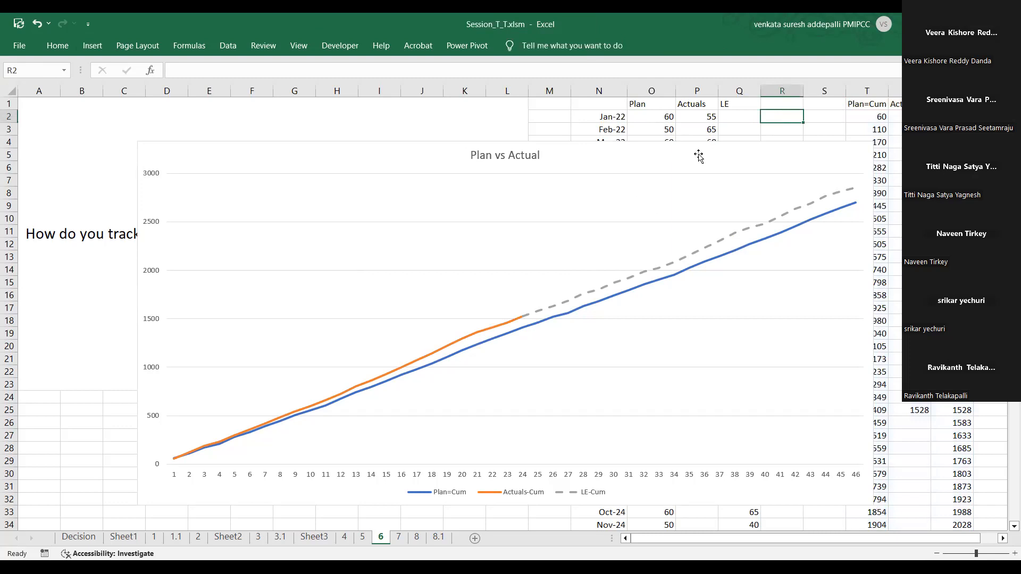
left_click(94, 47)
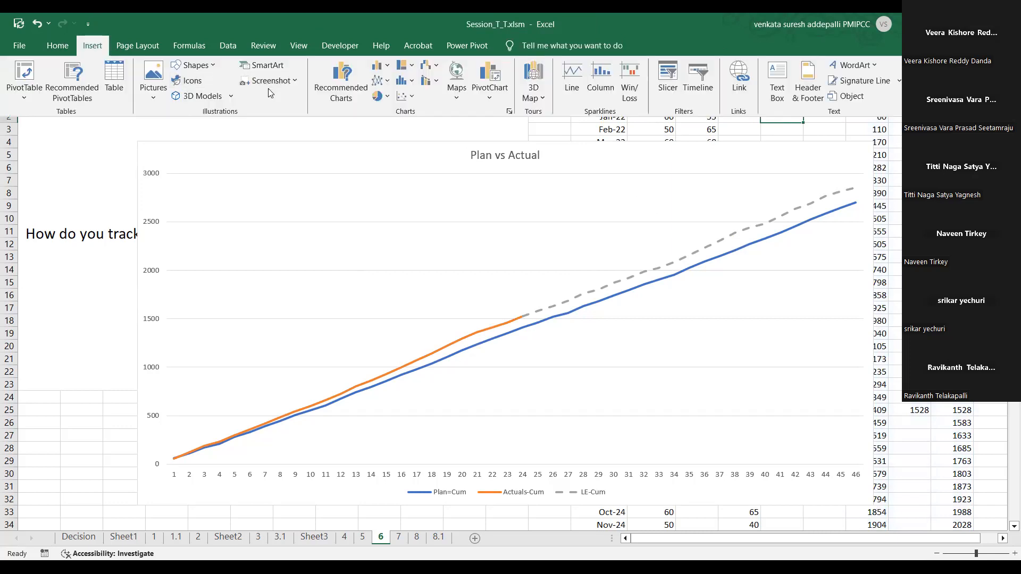
left_click(341, 77)
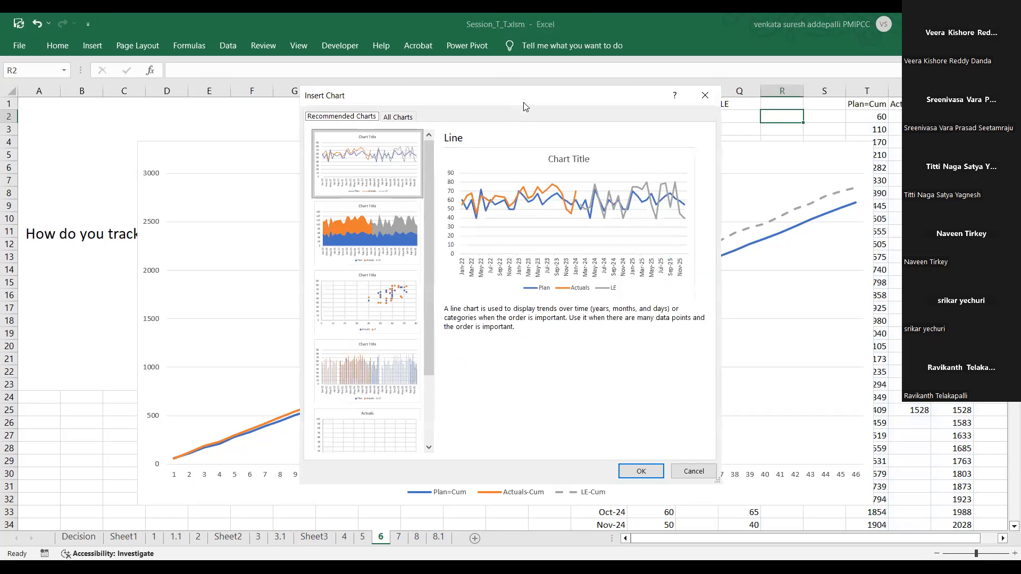
left_click_drag(523, 103, 706, 94)
left_click_drag(613, 211, 608, 176)
left_click(867, 458)
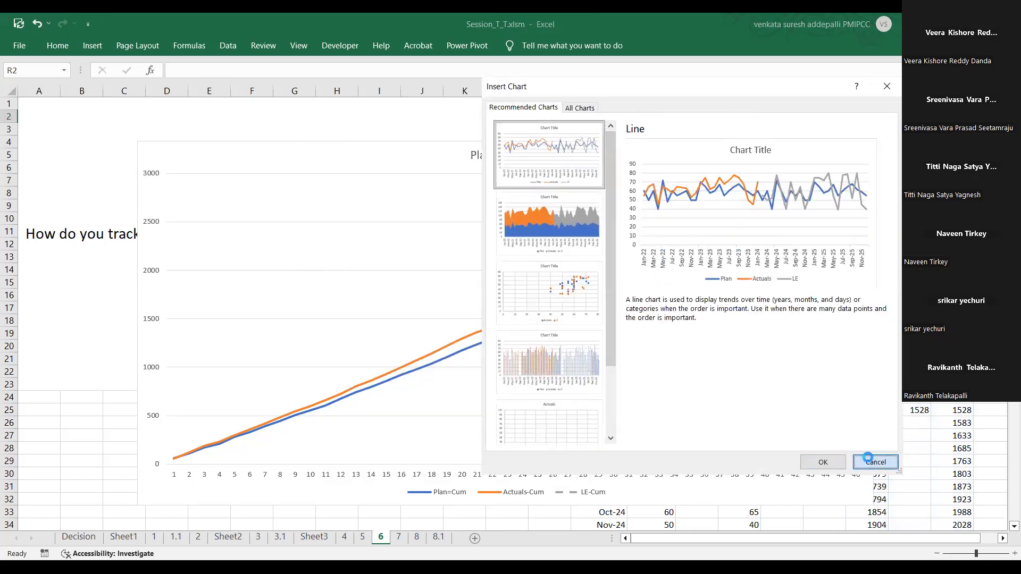
left_click(844, 112)
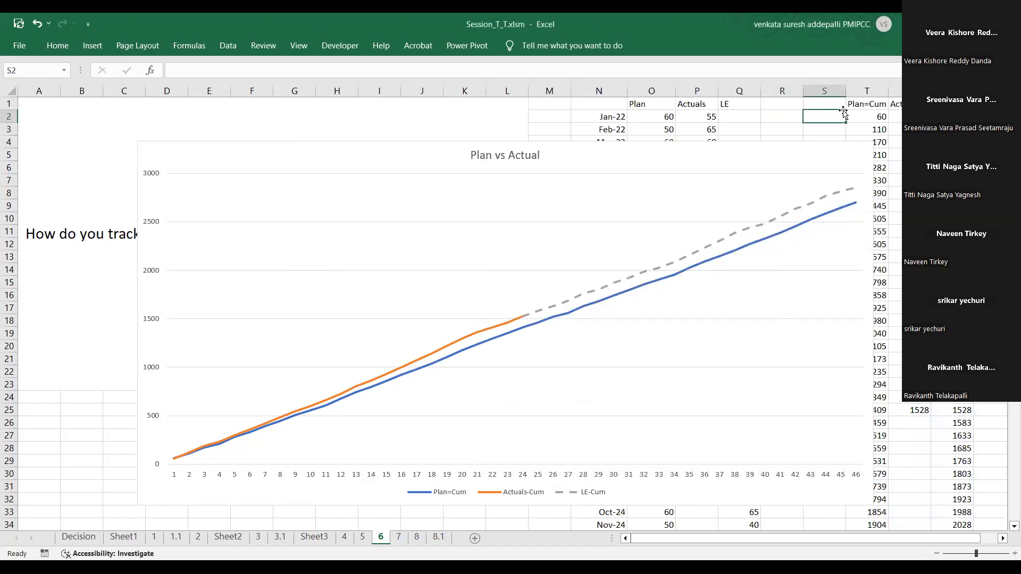
On sheet 7, insert a Waterfall chart of the budget items and amounts in O4:P10.
left_click(400, 537)
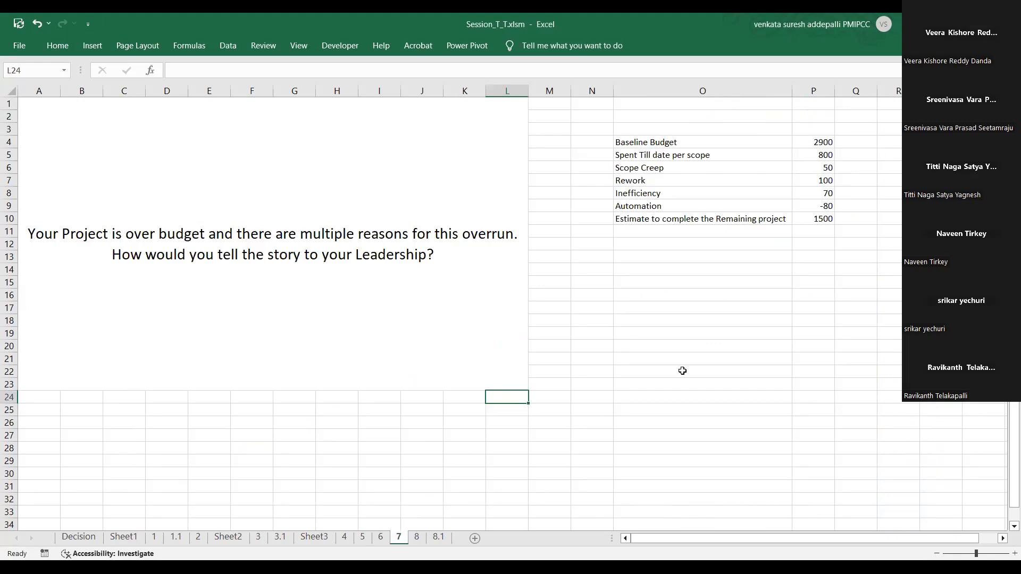
scroll(682, 371, "up", 1)
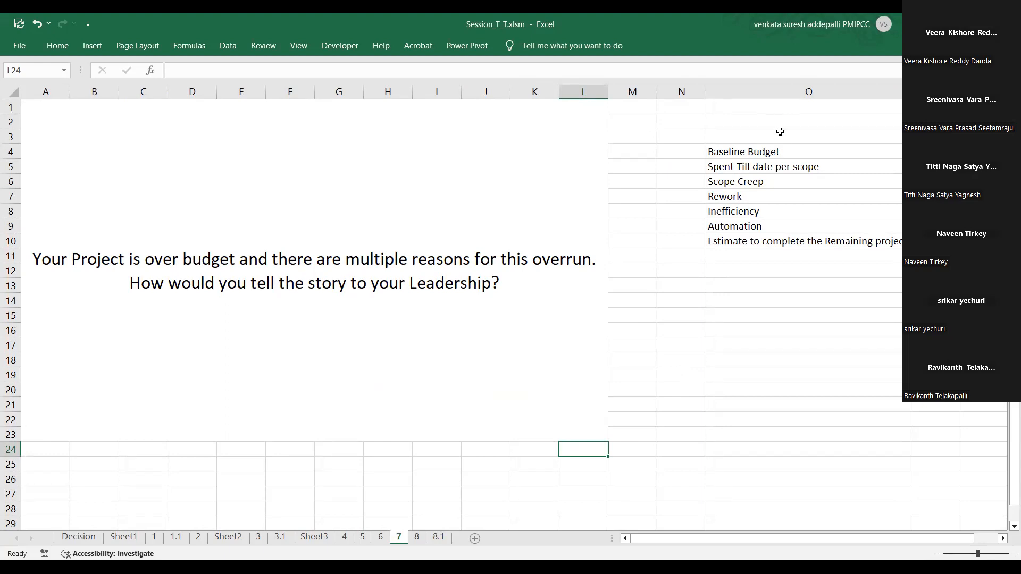
left_click_drag(772, 150, 900, 242)
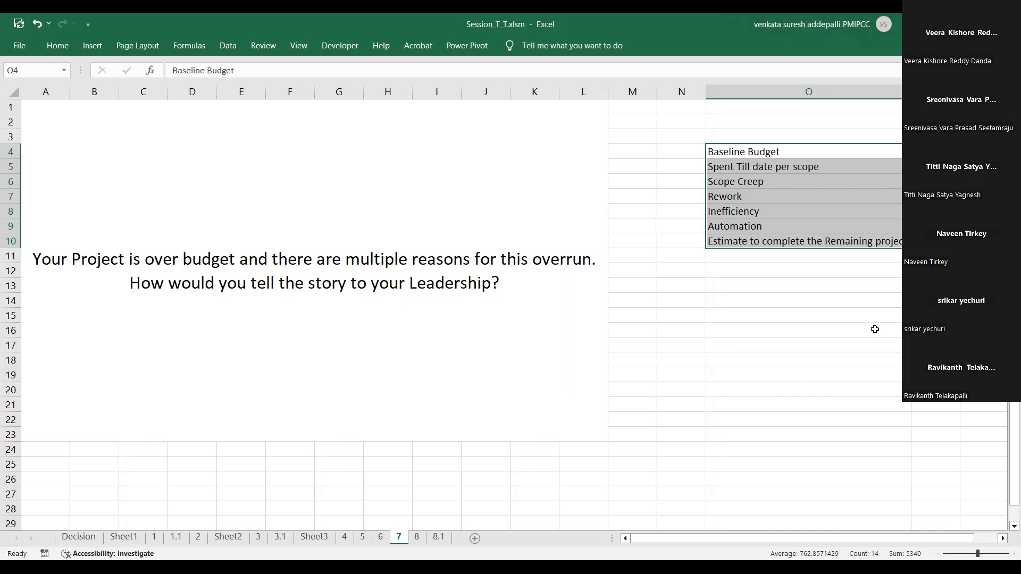
left_click(95, 46)
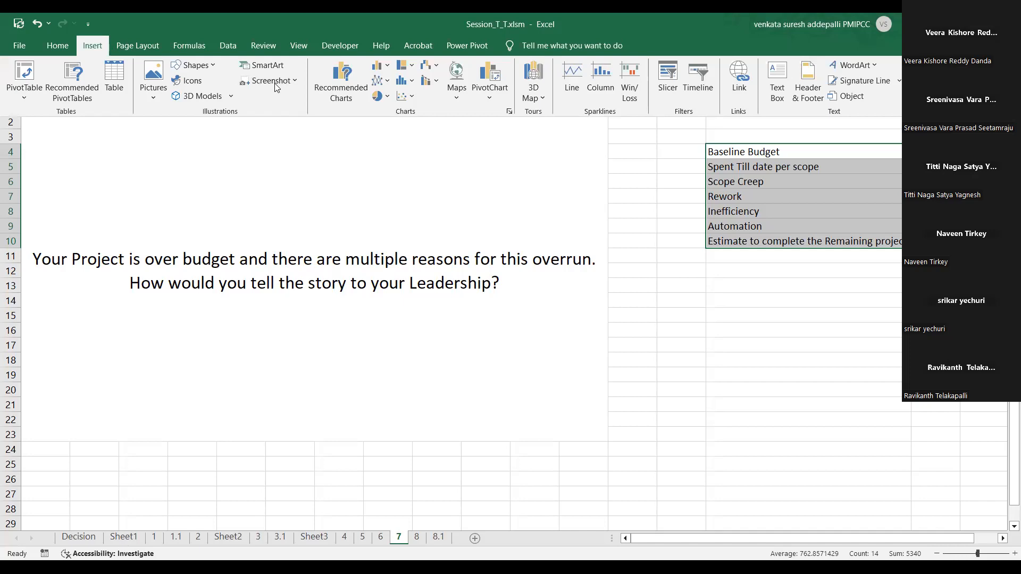
left_click(94, 45)
left_click(94, 45)
left_click(433, 68)
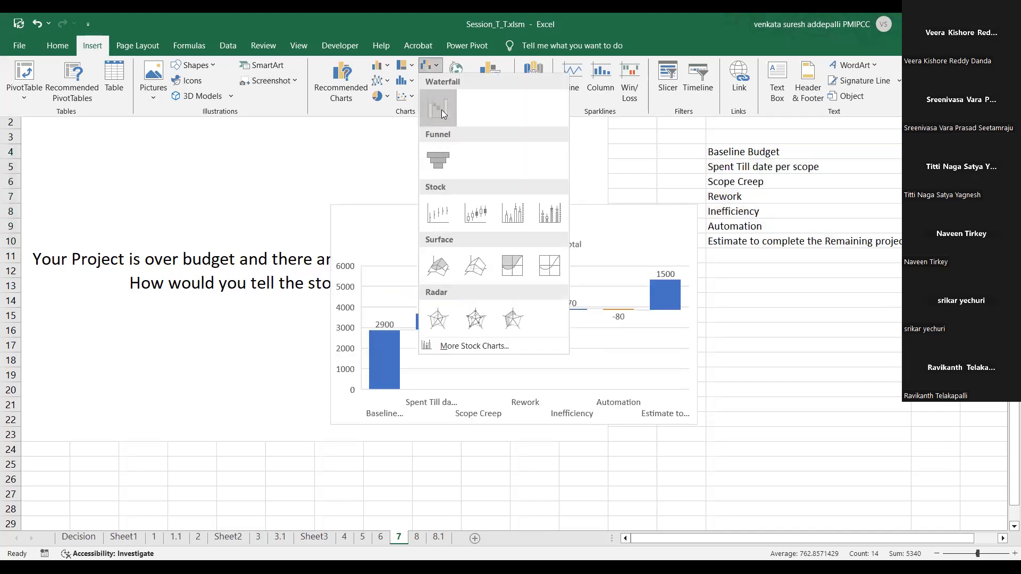
Enlarge the waterfall chart so its budget categories and data labels have more room.
left_click(697, 425)
left_click_drag(697, 424, 925, 496)
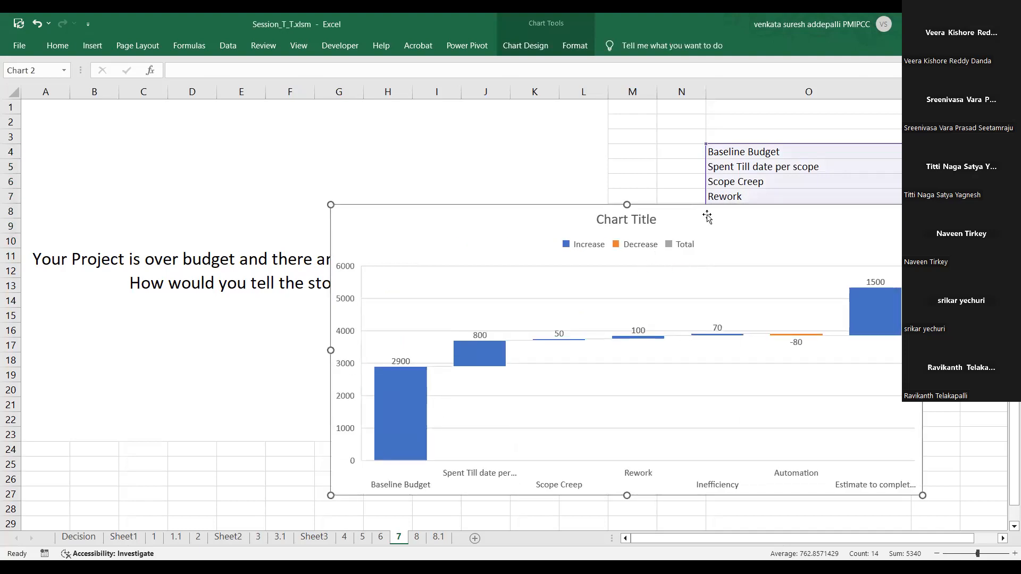
left_click(662, 168)
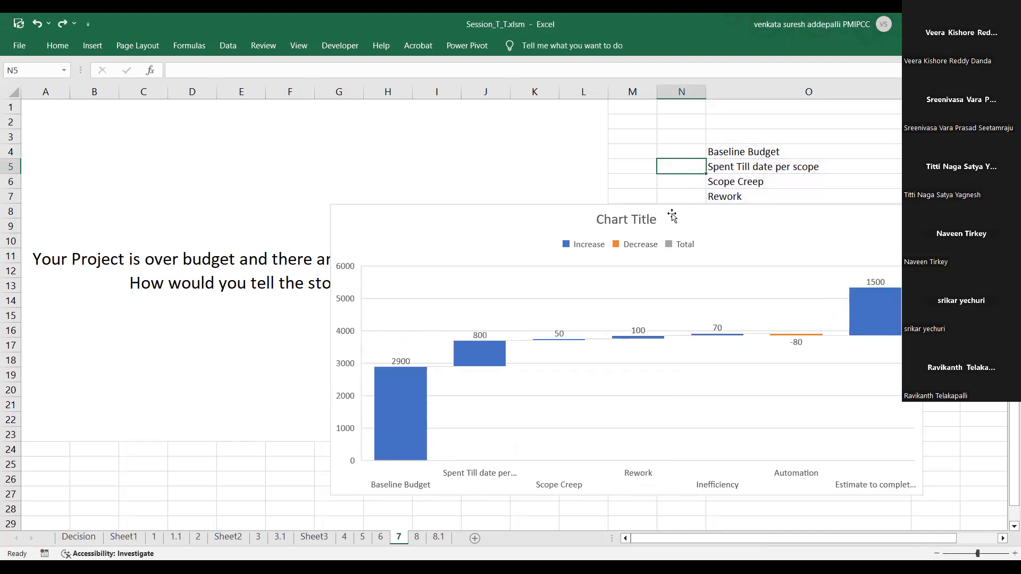
Move the waterfall chart up and to the left on sheet 7 and enlarge it to lengthen its category labels.
left_click_drag(671, 214, 638, 147)
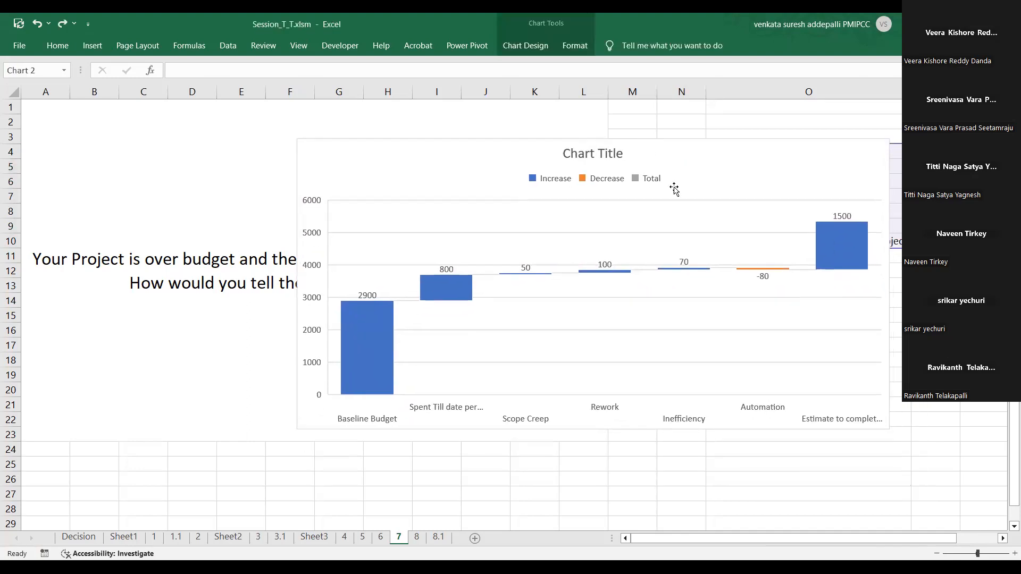
left_click_drag(891, 430, 991, 494)
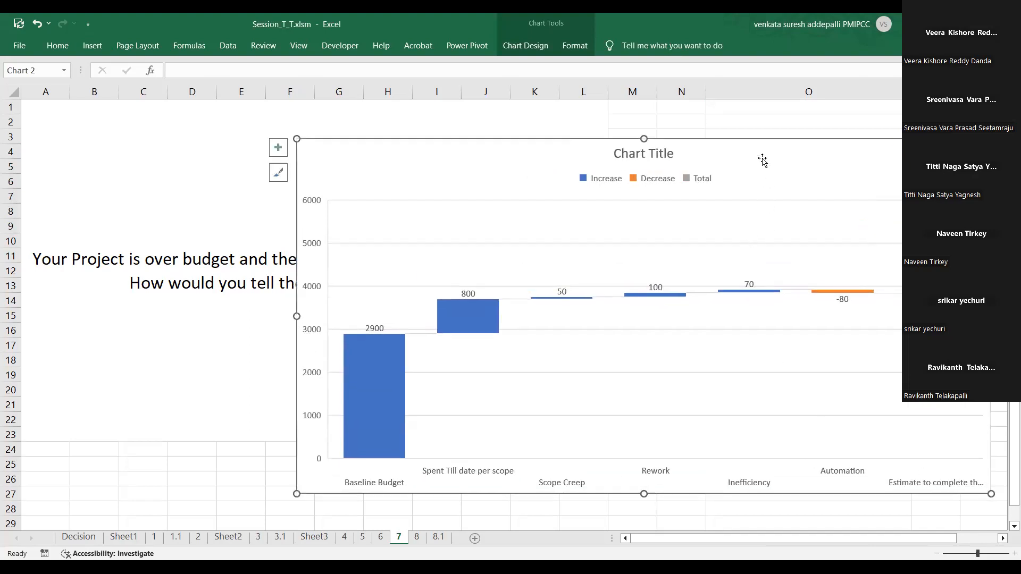
left_click_drag(762, 147, 719, 137)
left_click(646, 123)
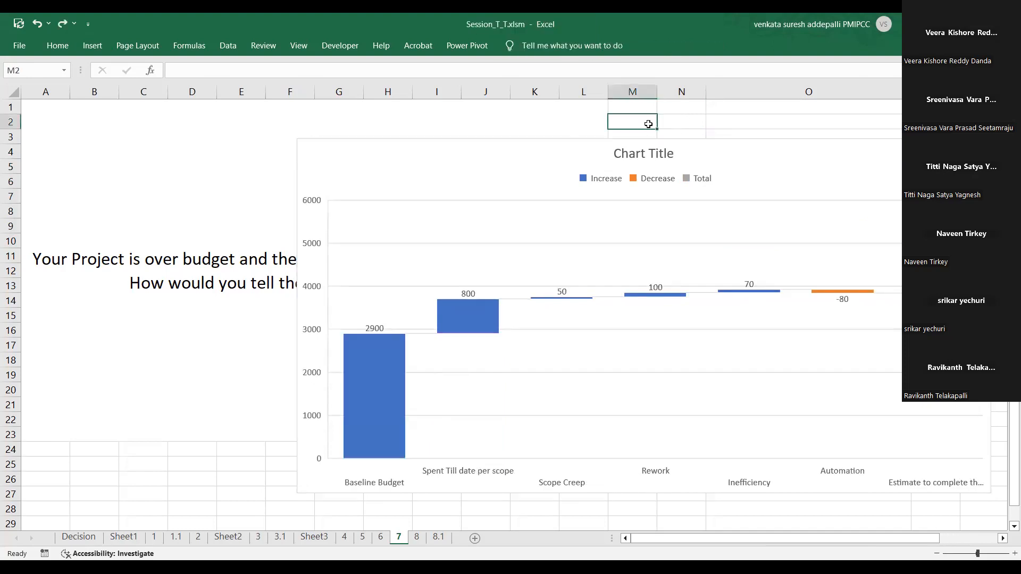
left_click_drag(721, 145, 649, 138)
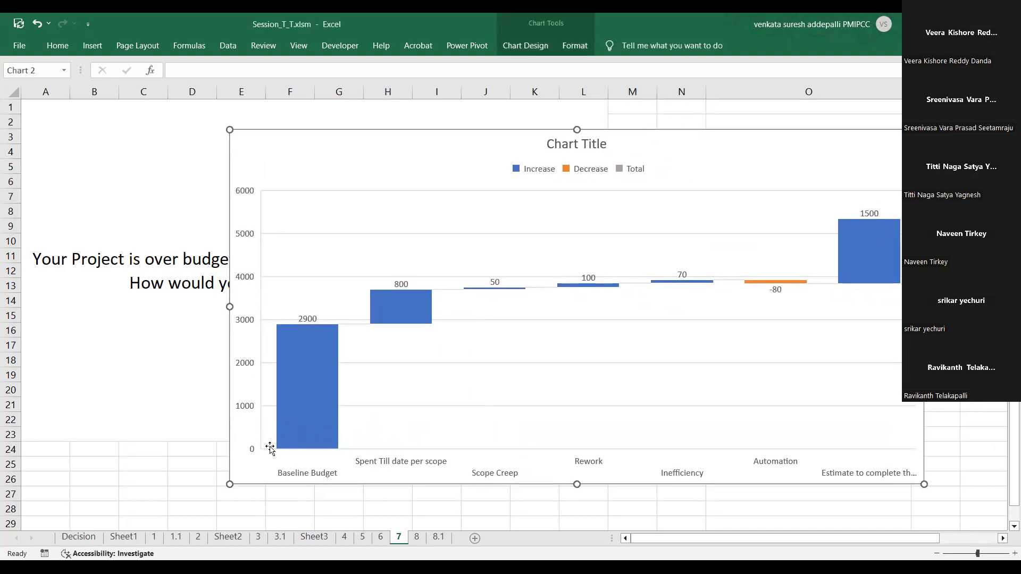
left_click(163, 487)
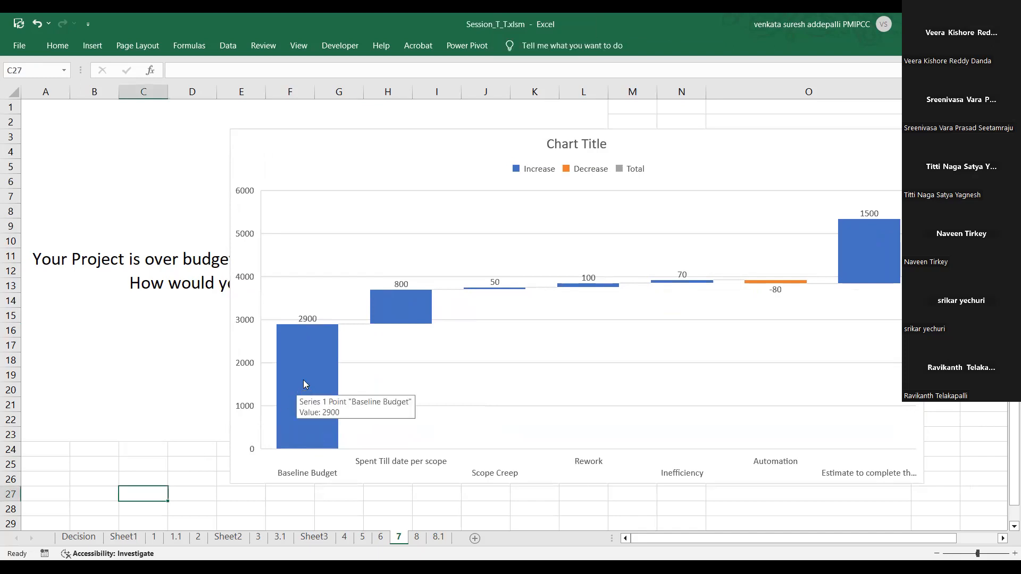
Remove Baseline Budget from the waterfall chart's data so the bars start at Spent Till date per scope.
left_click(729, 148)
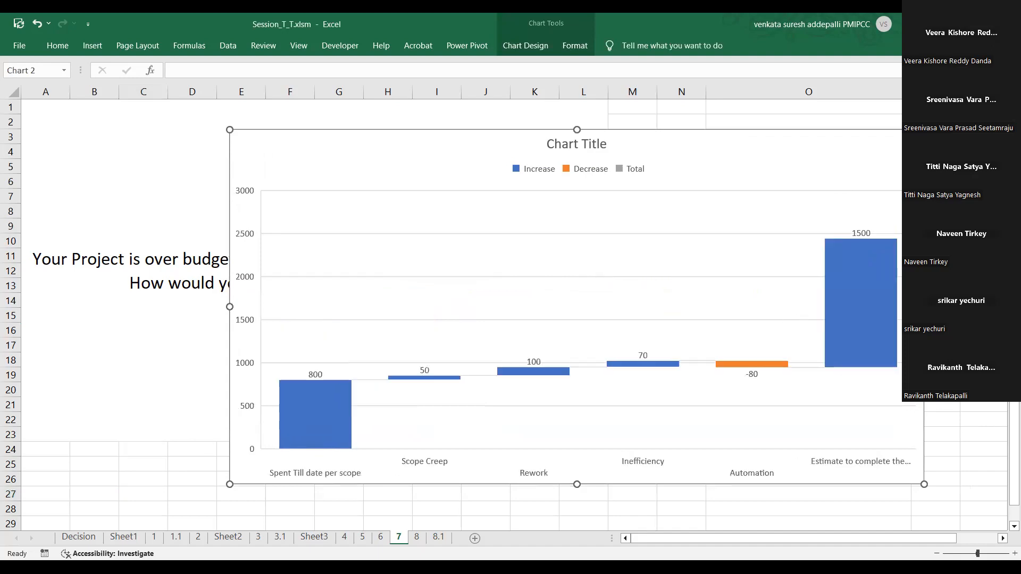
left_click(982, 390)
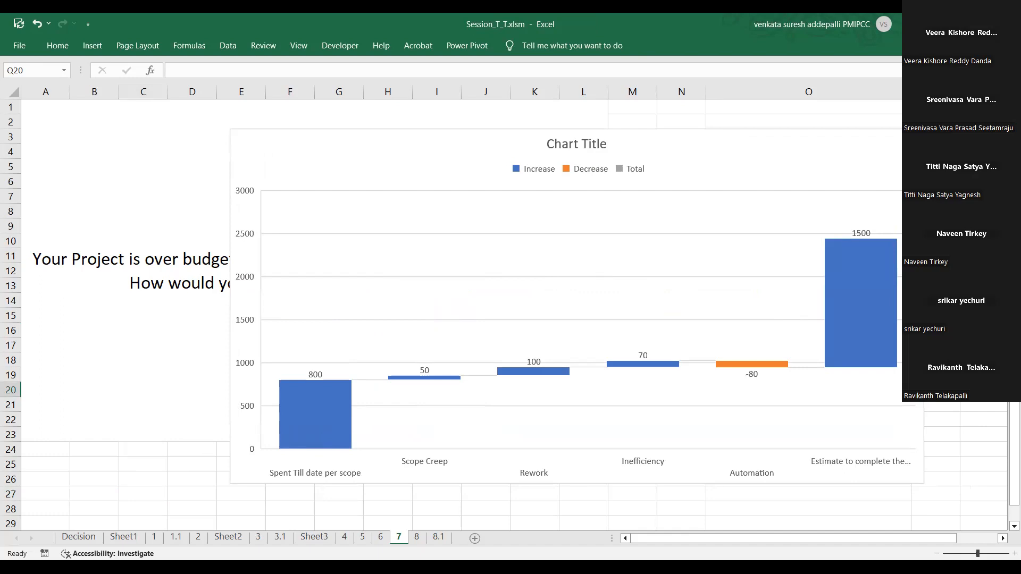
left_click(873, 151)
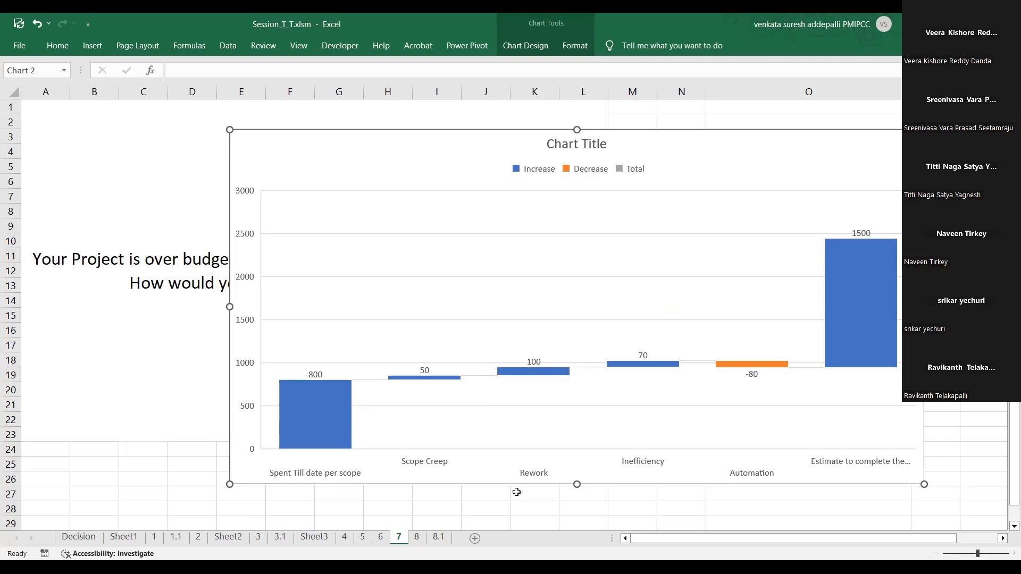
left_click(463, 505)
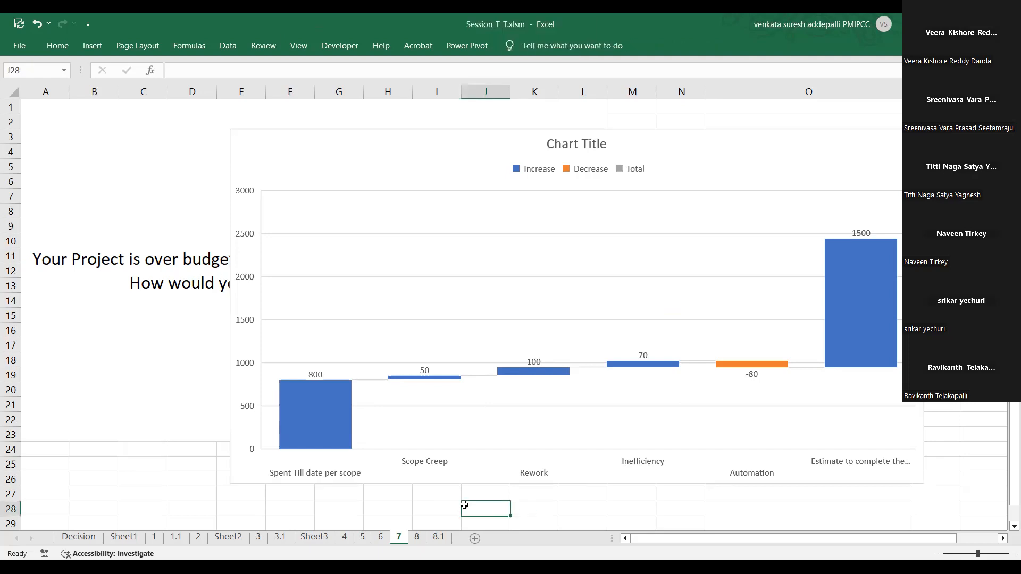
On sheet 8, enlarge the view of the yearly budget brief and enter "Product Requirement Document" in N1.
left_click(417, 538)
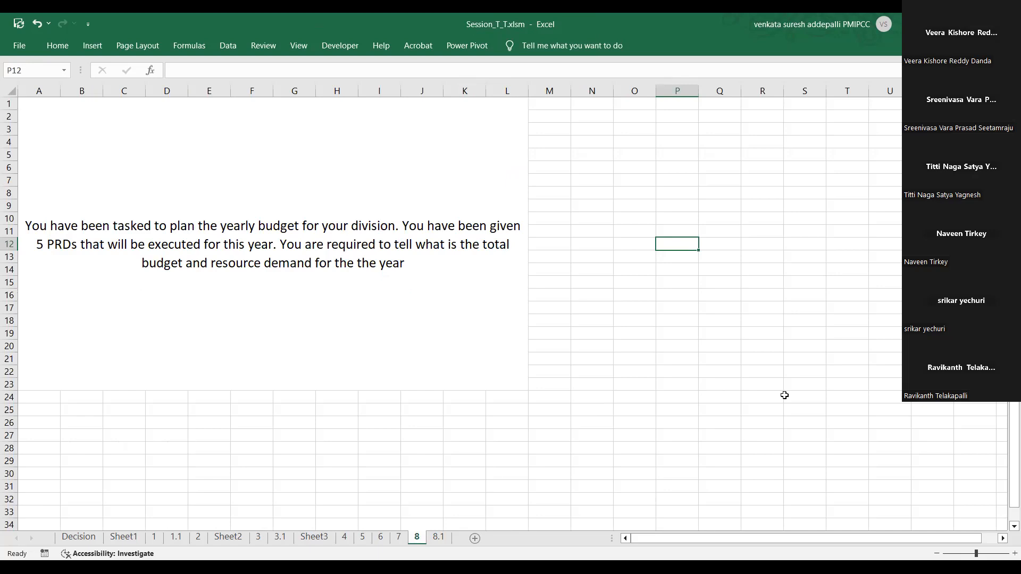
left_click(1014, 554)
left_click(1014, 554)
left_click(1014, 554)
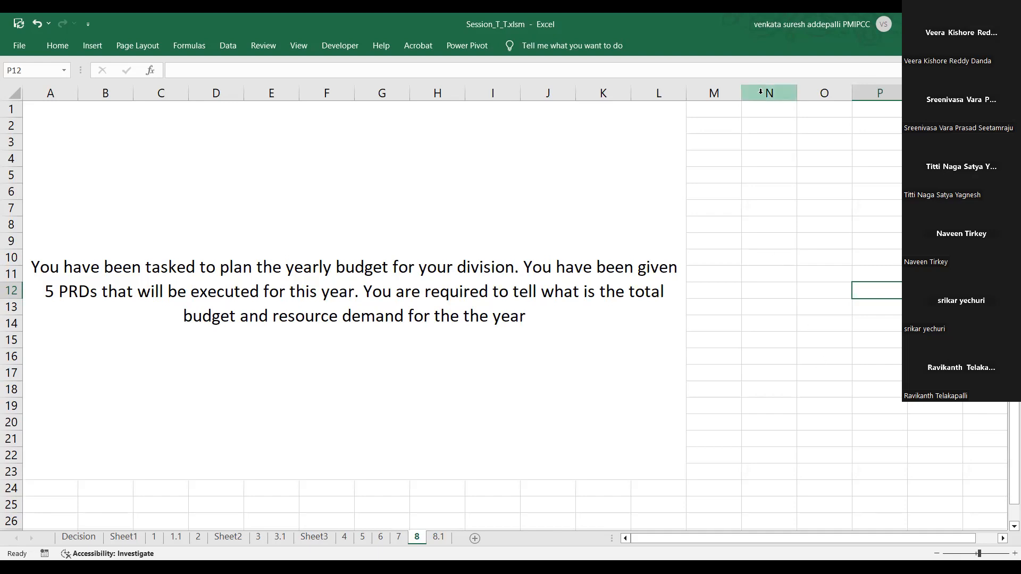
left_click(773, 109)
type("Pr")
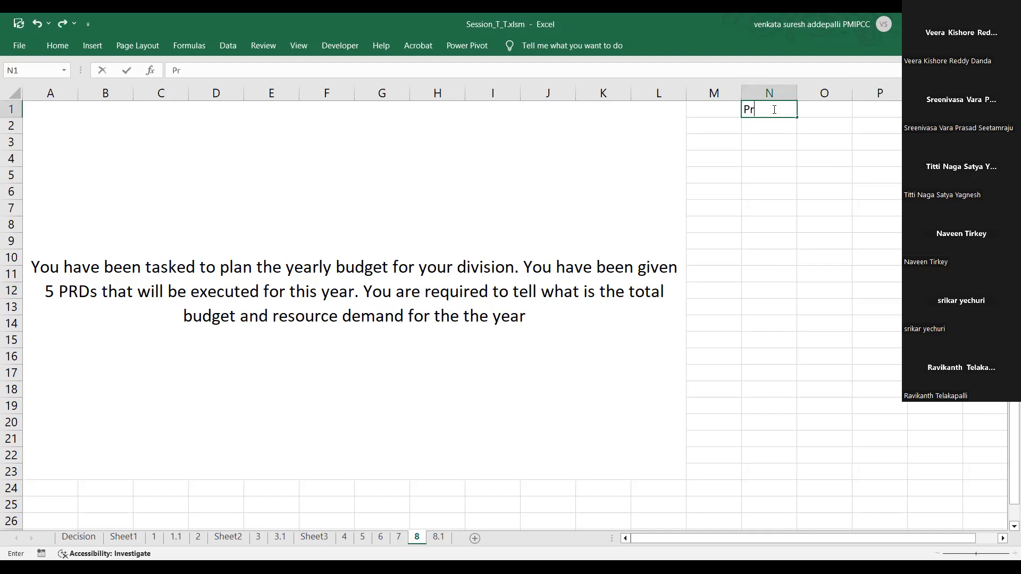
type("oduct Requir")
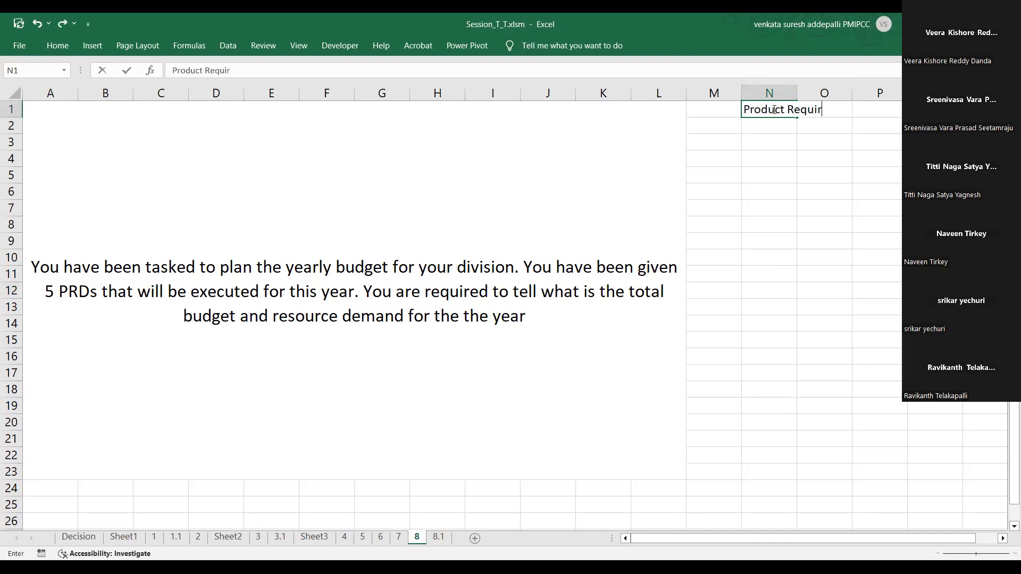
type("ement Document")
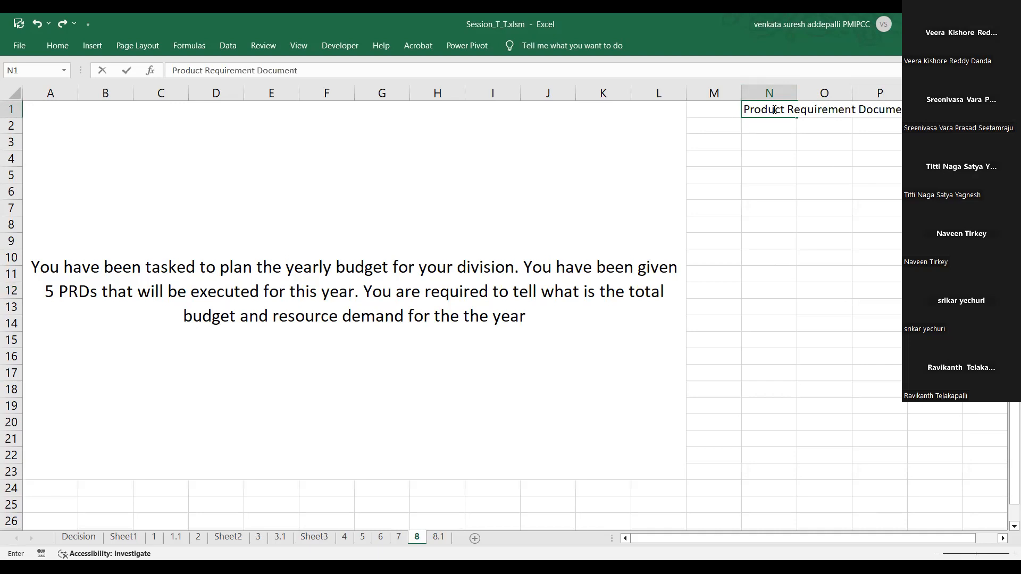
key("ctrl+Return")
key("Return")
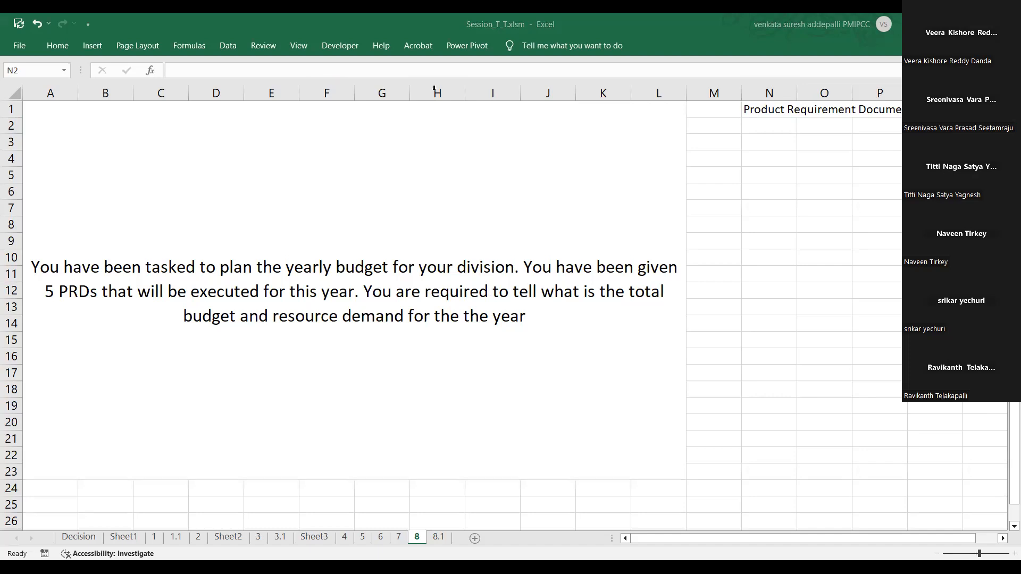
On sheet 6, change the LE column header in Q1 to "Latest Estimate".
left_click(398, 537)
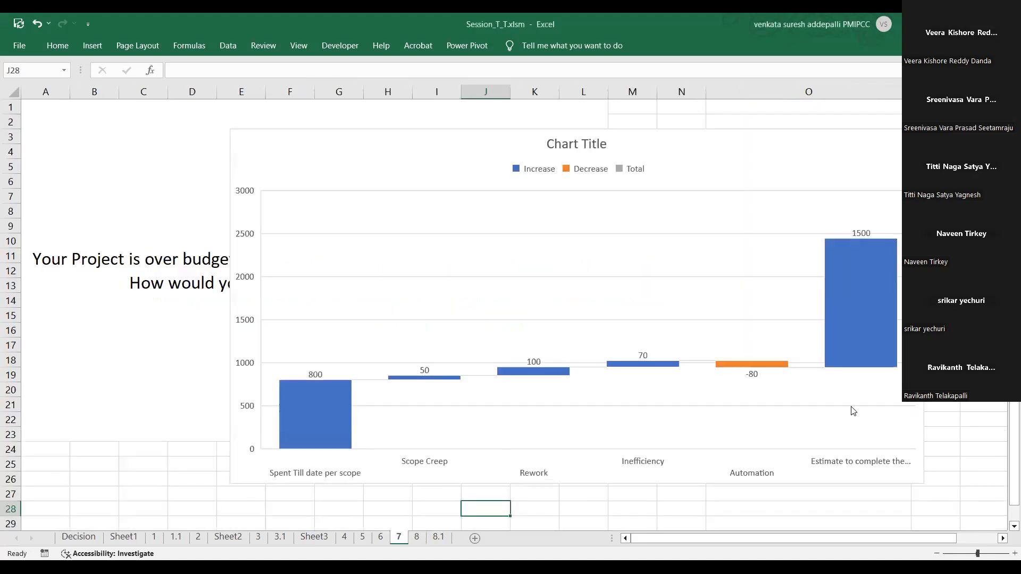
mouse_move(934, 538)
left_mouse_down()
mouse_move(981, 541)
mouse_move(932, 543)
left_mouse_up()
left_click(380, 538)
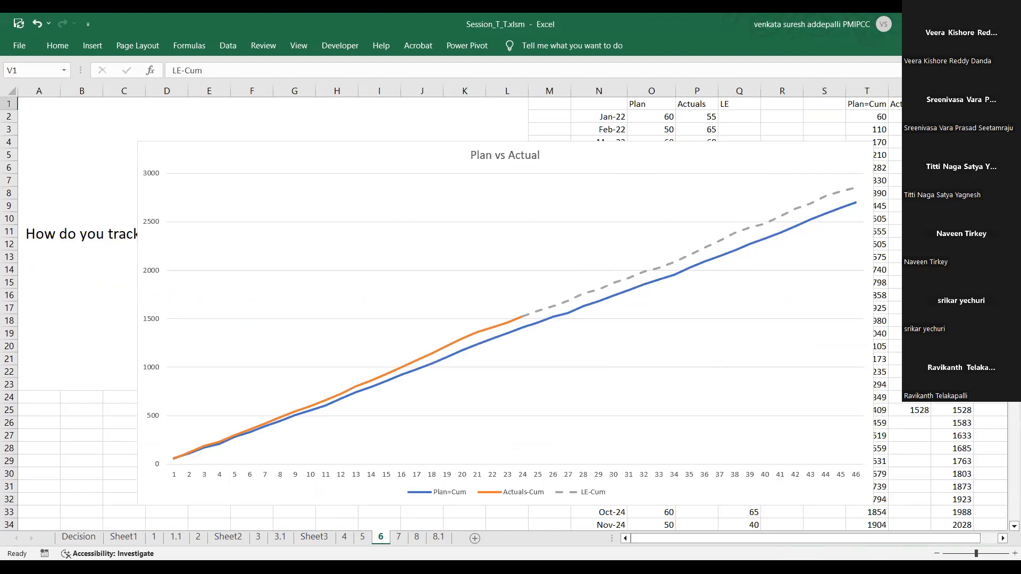
left_click(745, 104)
type("Latest Estimate")
key("Return")
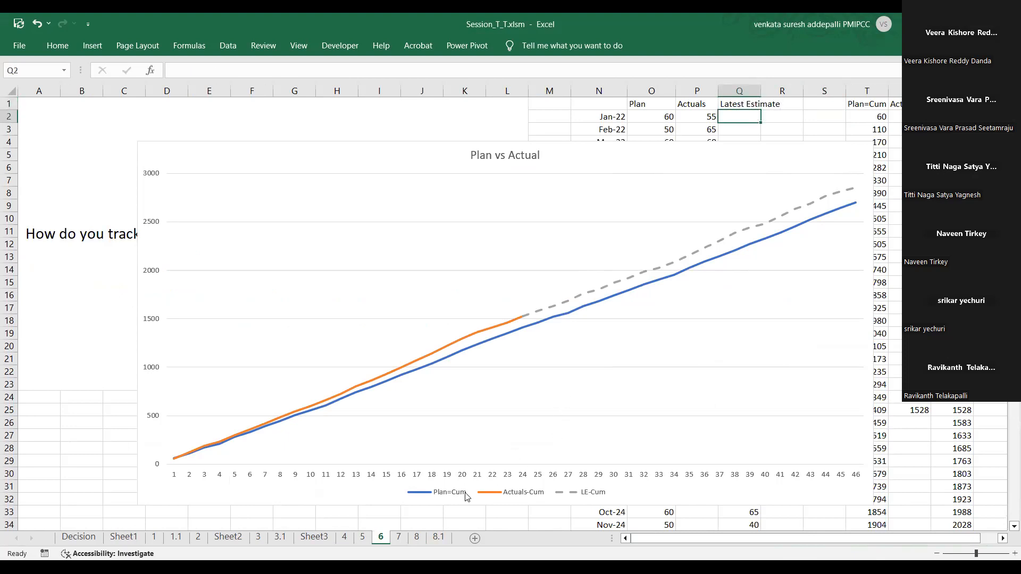
Revisit the yearly budget brief on sheet 8 and examine Pro1's resource types, hourly costs and monthly resource demand on sheet 8.1.
left_click(416, 538)
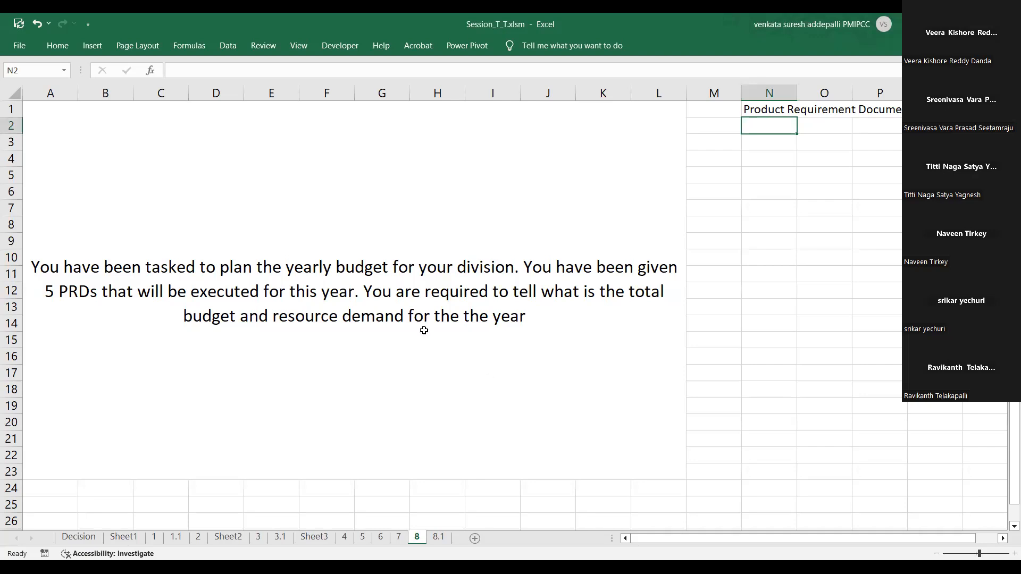
key("alt+Tab")
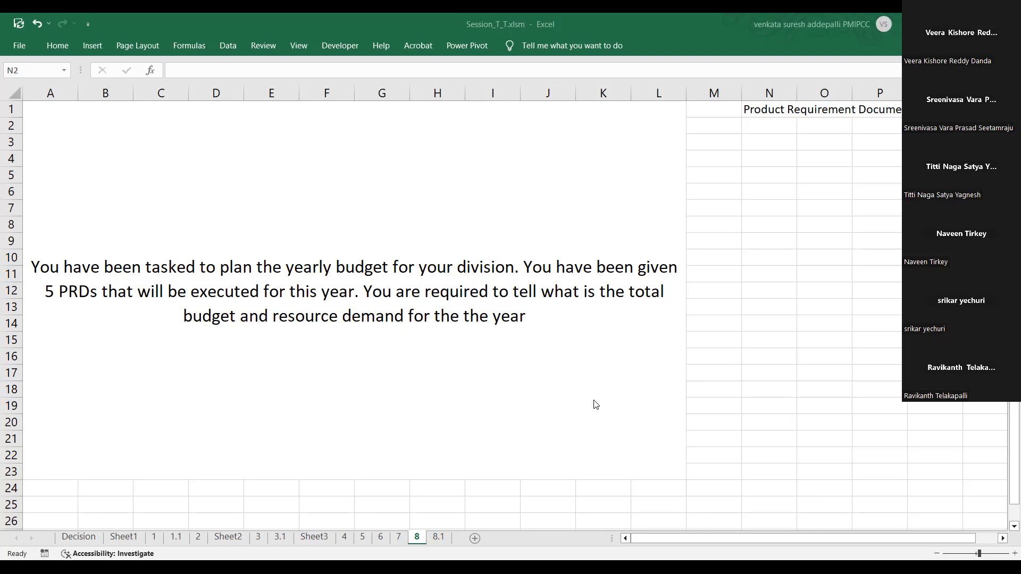
left_click(441, 536)
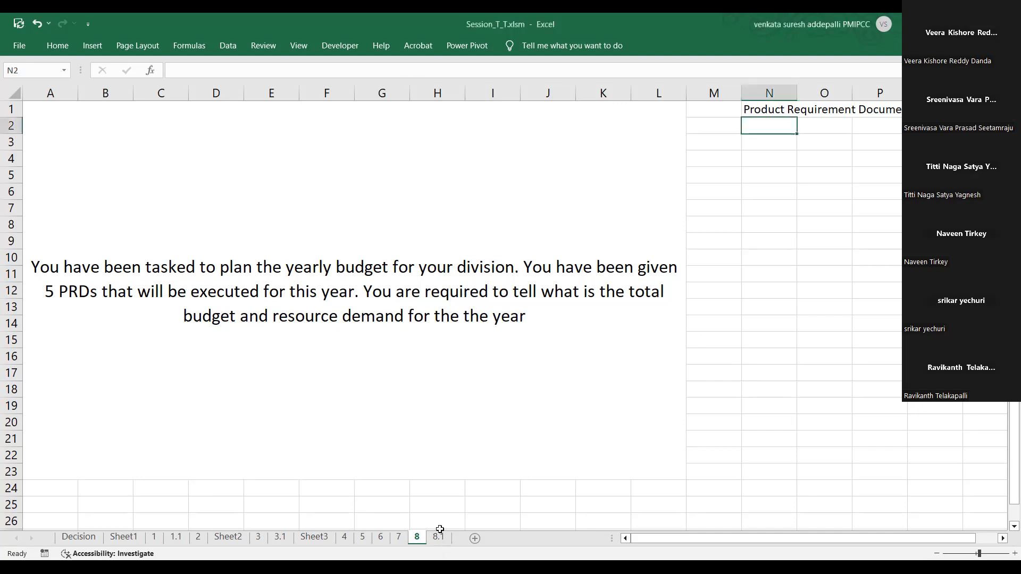
left_click(439, 537)
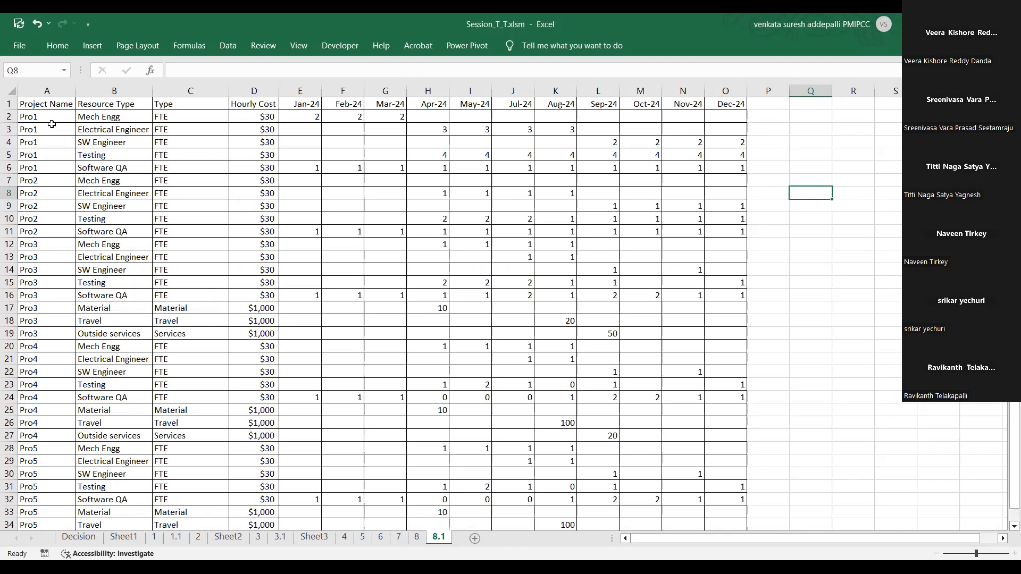
left_click_drag(49, 119, 53, 167)
type("Pro1 Pro1 Pro1 Pro1 Pro1")
left_click_drag(119, 112, 141, 163)
key("ctrl+v")
left_click_drag(264, 116, 264, 165)
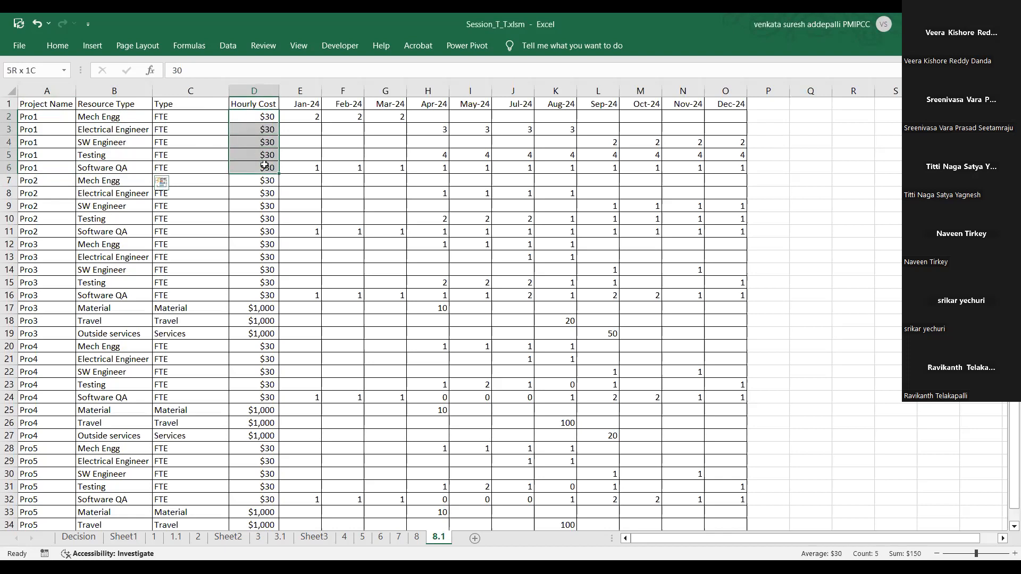
key("ctrl+v")
left_click_drag(296, 116, 729, 161)
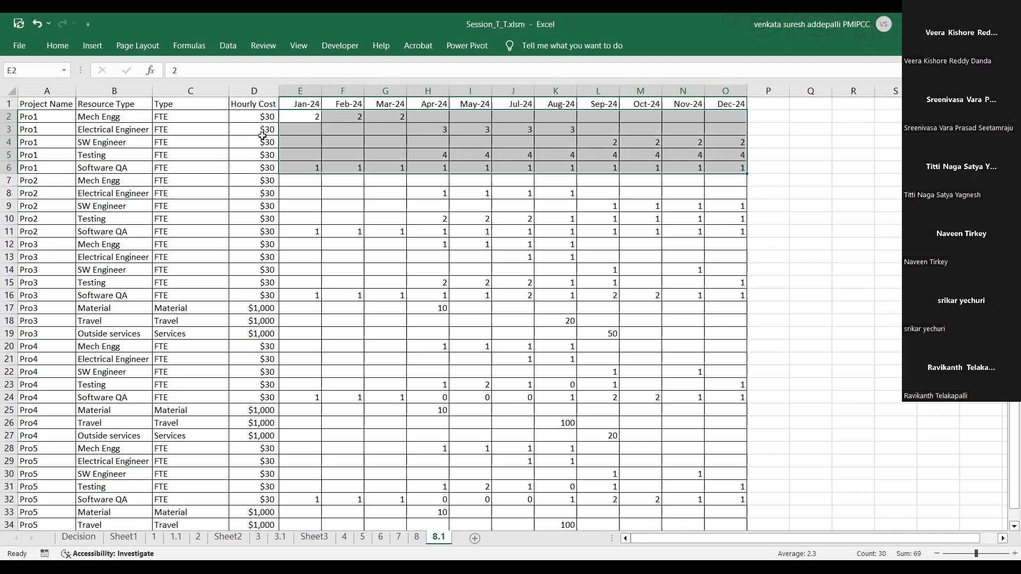
Copy the monthly demand columns E:O, Jan-24 to Dec-24, into the columns starting at S on sheet 8.1.
left_click(729, 89)
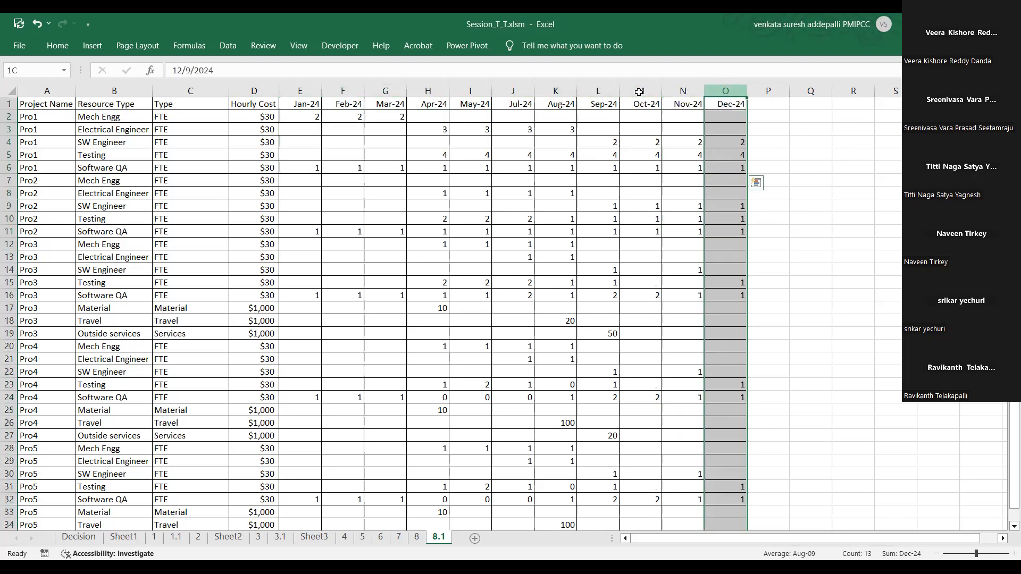
left_click_drag(728, 89, 317, 92)
key("ctrl+c")
left_click_drag(827, 542, 895, 502)
left_click(823, 104)
key("ctrl+v")
Calculate the first resource's Jan-24 cost in S2 with the formula =E2*$D$2*160.
left_click(845, 116)
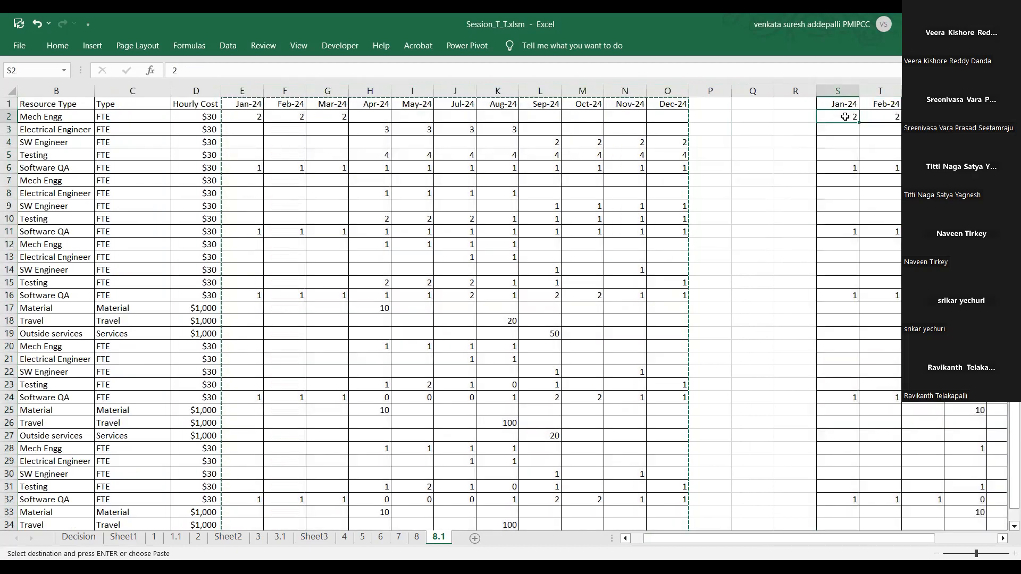
type("=")
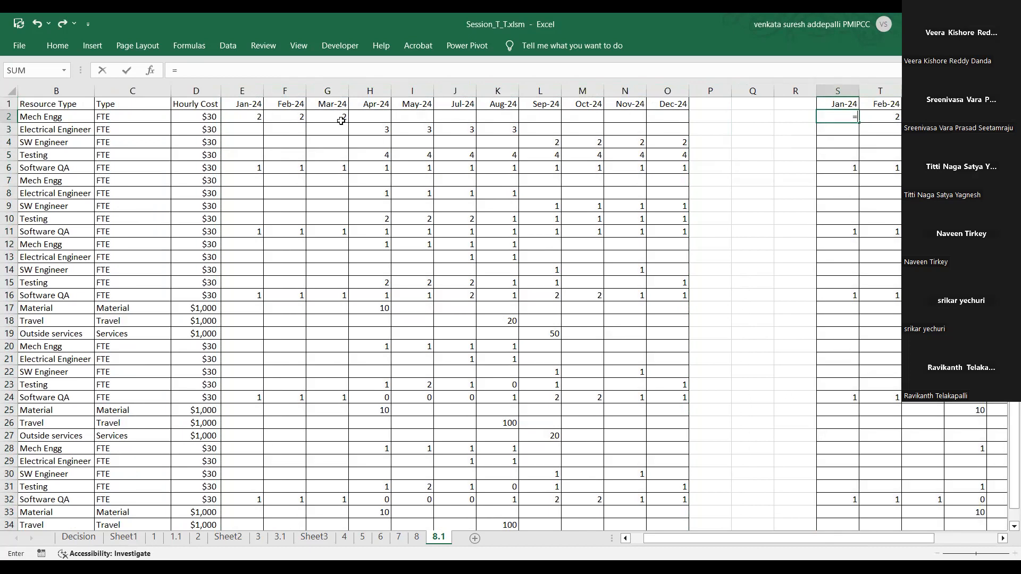
left_click(254, 116)
left_click(200, 69)
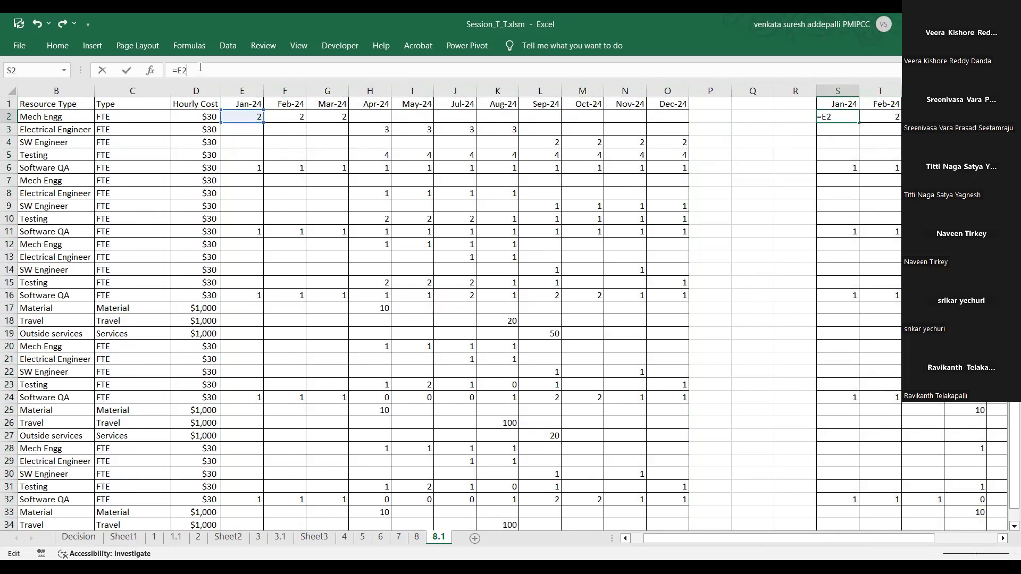
type("*")
left_click(196, 116)
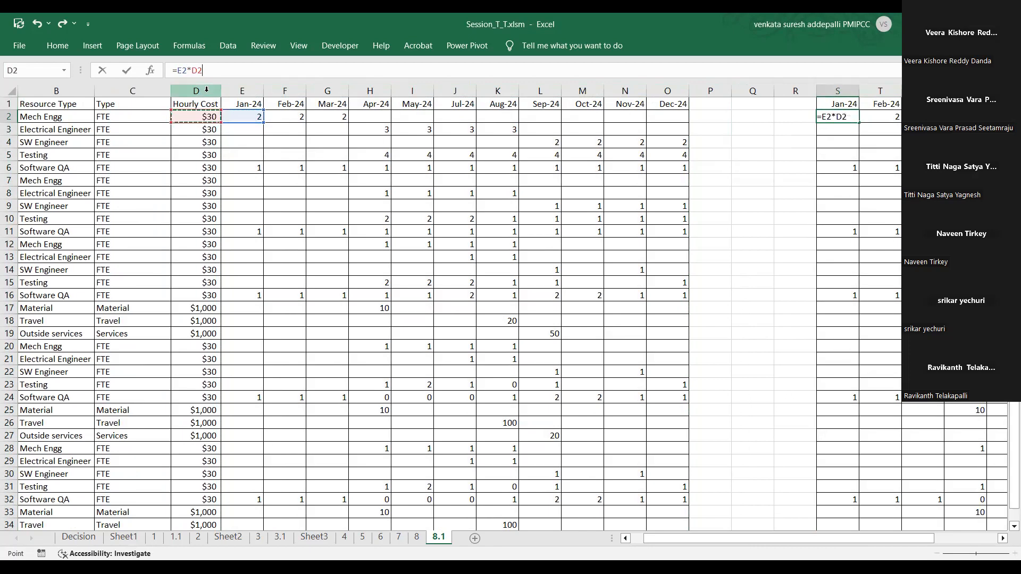
type("*160")
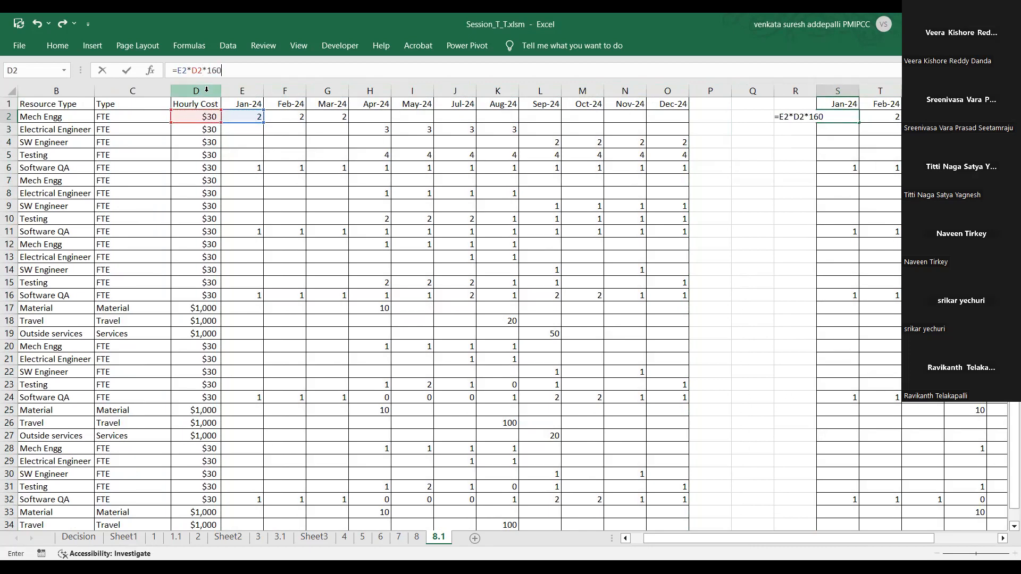
left_click(202, 72)
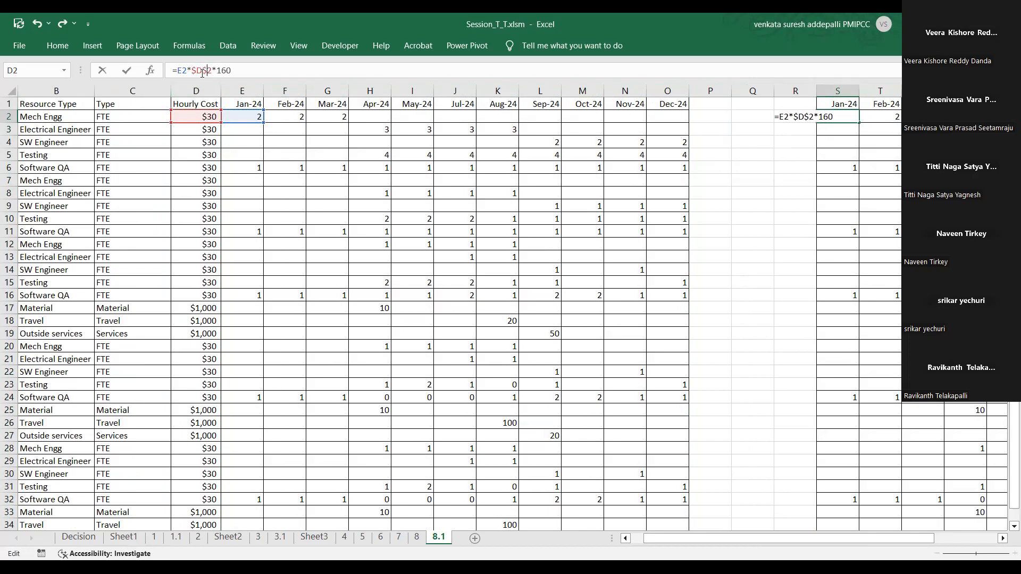
key("Return")
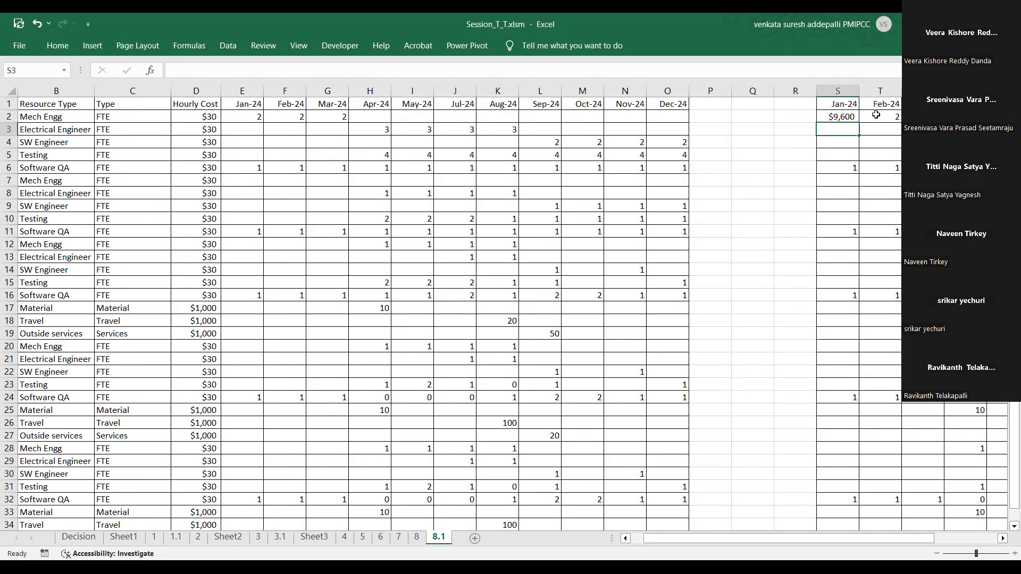
Fill the S2 cost formula across all months and resource rows in S2:AC35.
left_click(842, 118)
left_click_drag(860, 123, 937, 415)
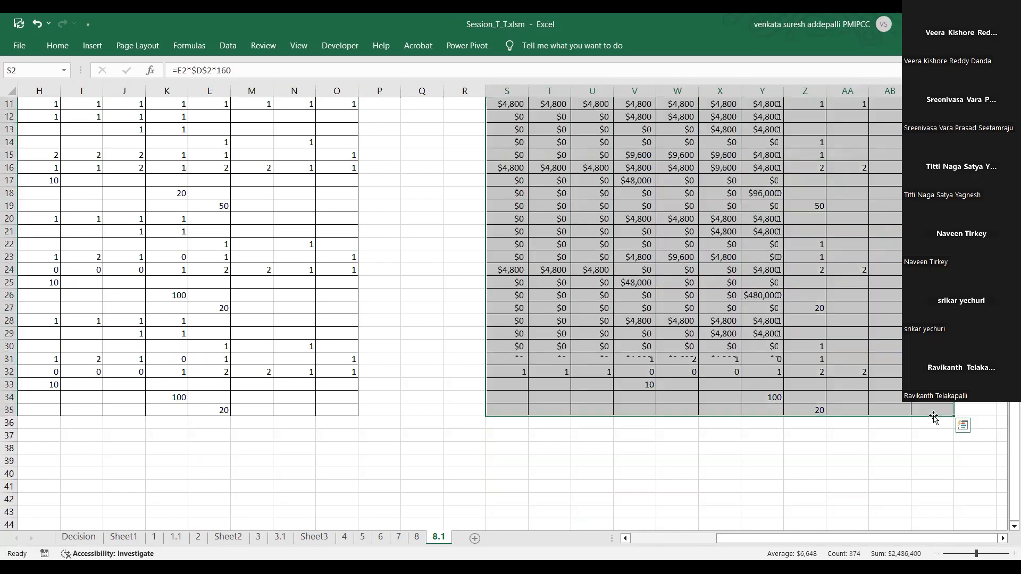
scroll(655, 316, "up", 4)
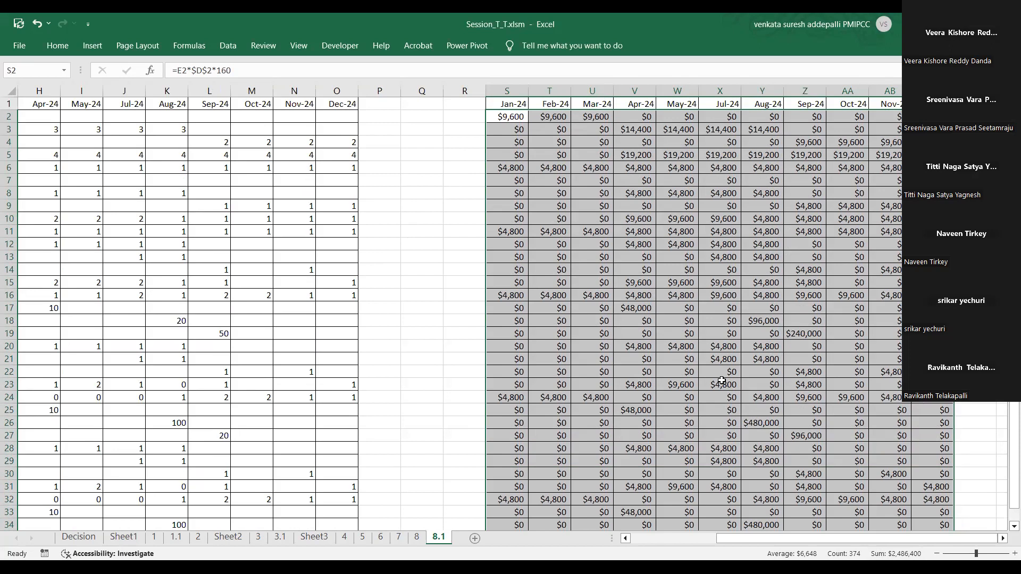
Copy the Project Name and Resource Type columns A:B into columns Q:R, beside the monthly cost table on sheet 8.1.
left_click_drag(808, 538, 114, 90)
key("ctrl+c")
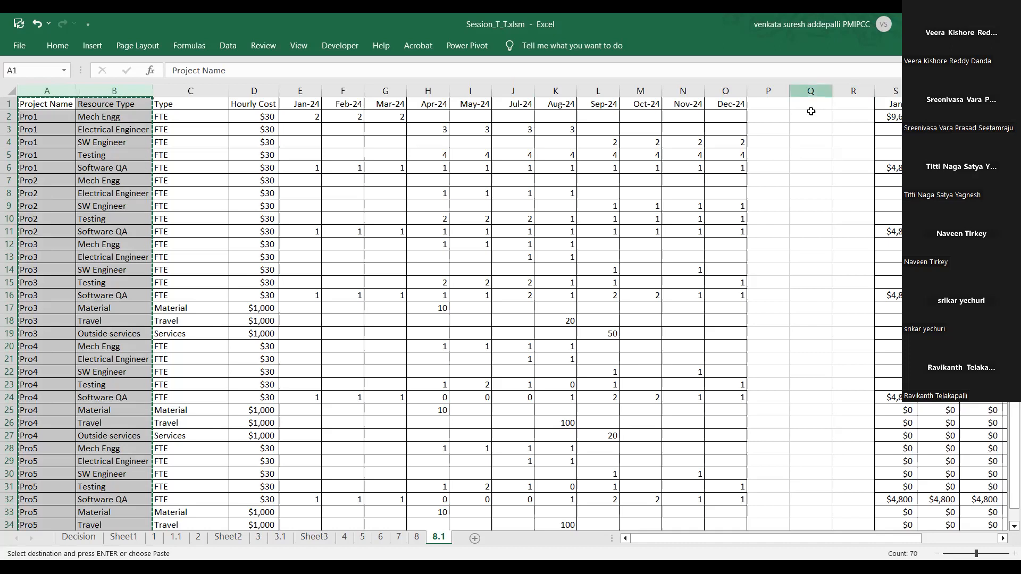
left_click(810, 109)
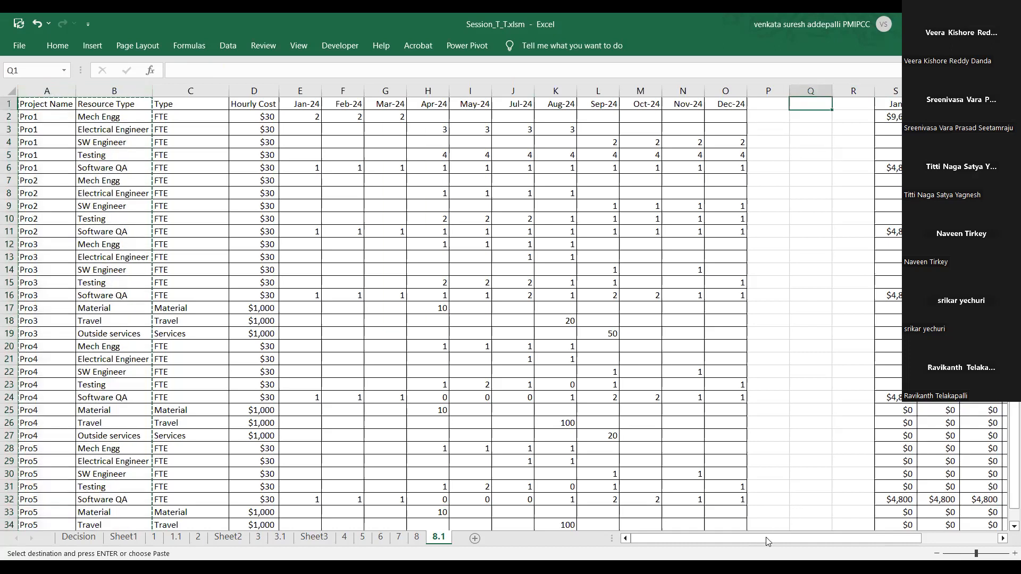
key("ctrl+v")
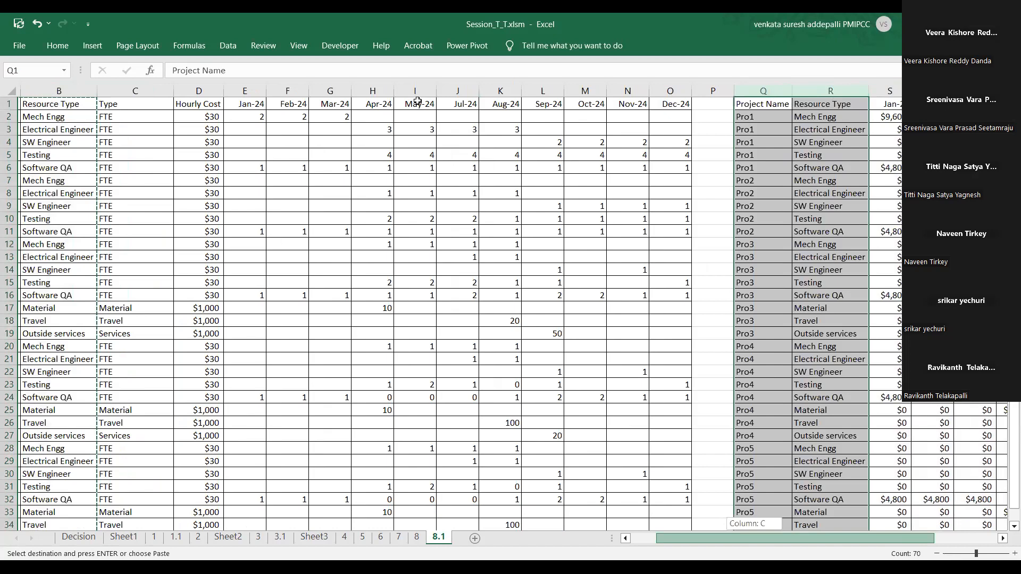
Create a PivotTable on a new sheet from the monthly cost table Q1:AC35 on sheet 8.1.
scroll(536, 148, "right", 3)
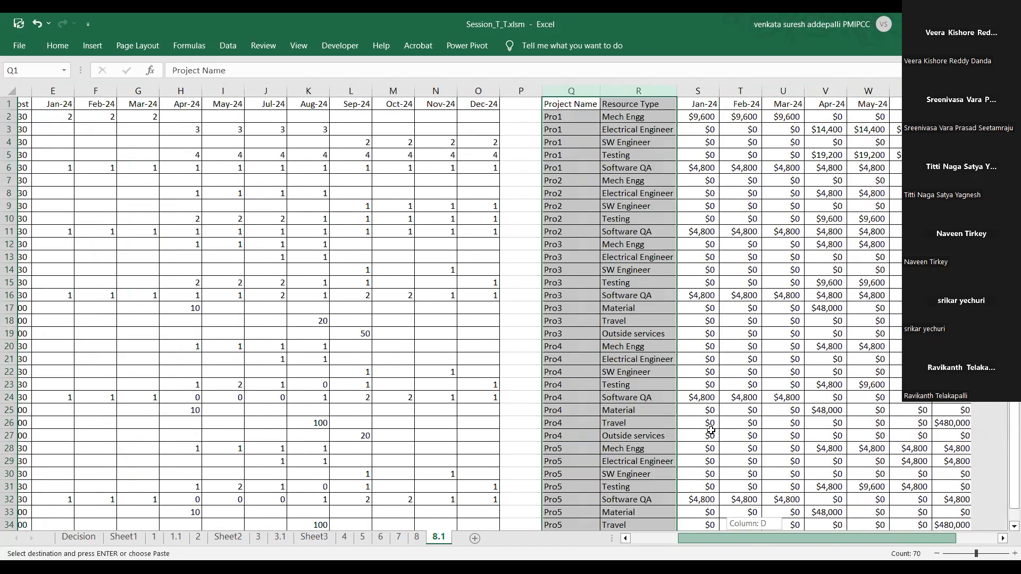
left_click_drag(696, 539, 737, 538)
key("shift+Down")
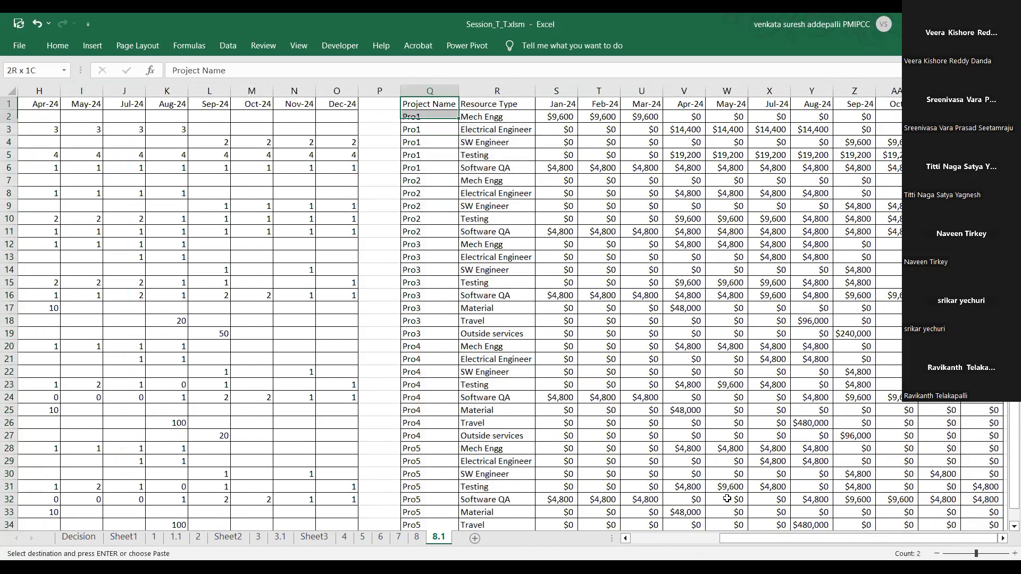
key("ctrl+shift+Right")
key("shift+Down")
key("shift+Down")
key("shift+Down")
key("shift+Down")
key("shift+Down")
key("shift+Down")
key("shift+Down")
key("shift+Down")
key("shift+Down")
key("shift+Down")
key("shift+Down")
key("shift+Down")
key("shift+Down")
key("shift+Down")
key("shift+Down")
key("shift+Down")
key("shift+Down")
key("shift+Down")
key("shift+Down")
key("shift+Right")
key("shift+Right")
key("shift+Right")
key("shift+Right")
key("shift+Down")
key("shift+Down")
key("shift+Down")
key("shift+Down")
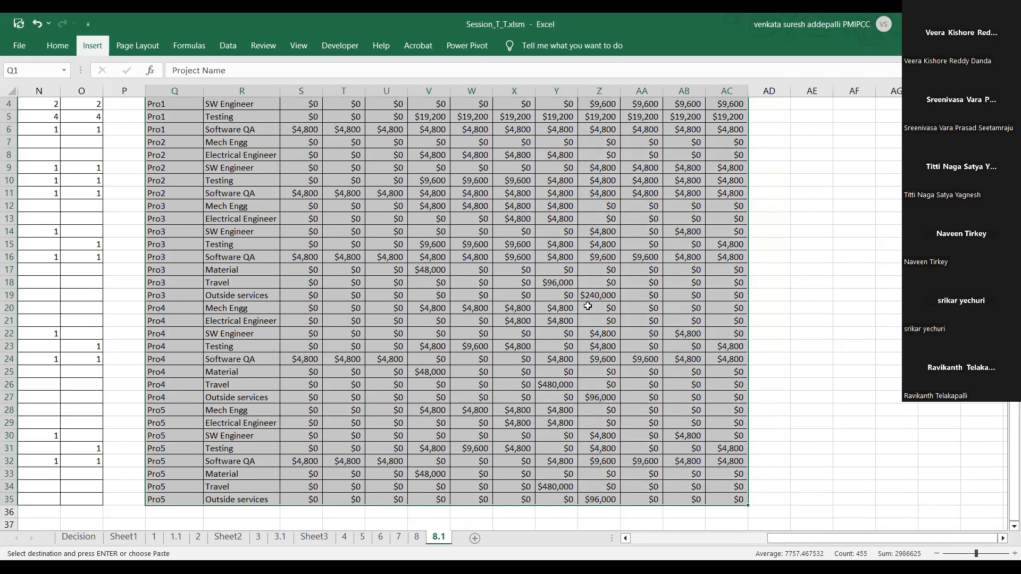
left_click(586, 356)
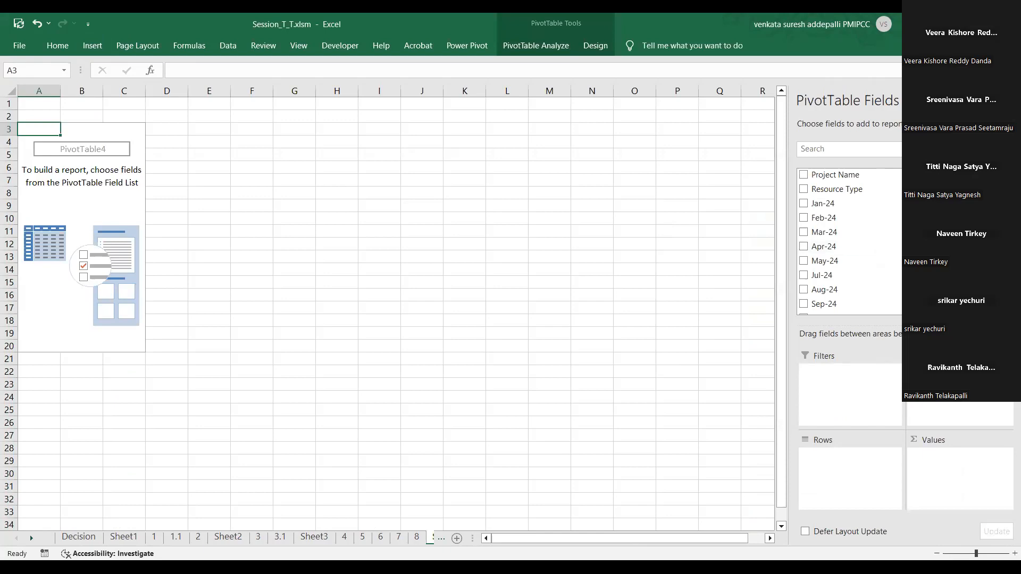
Add Project Name as the PivotTable rows and sum all the monthly costs from Jan-24 to Dec-24 as values.
scroll(848, 239, "down", 2)
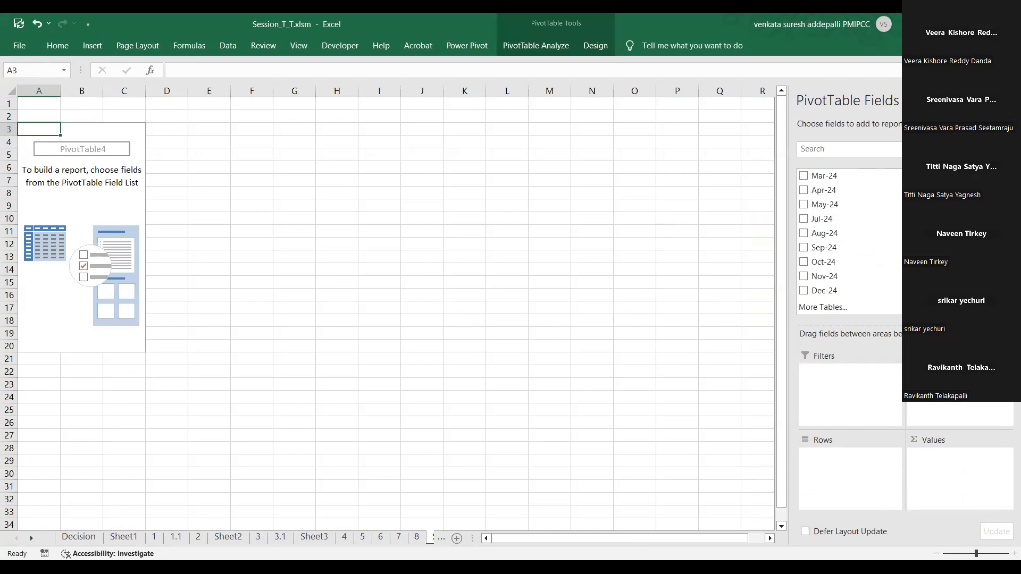
scroll(848, 239, "up", 2)
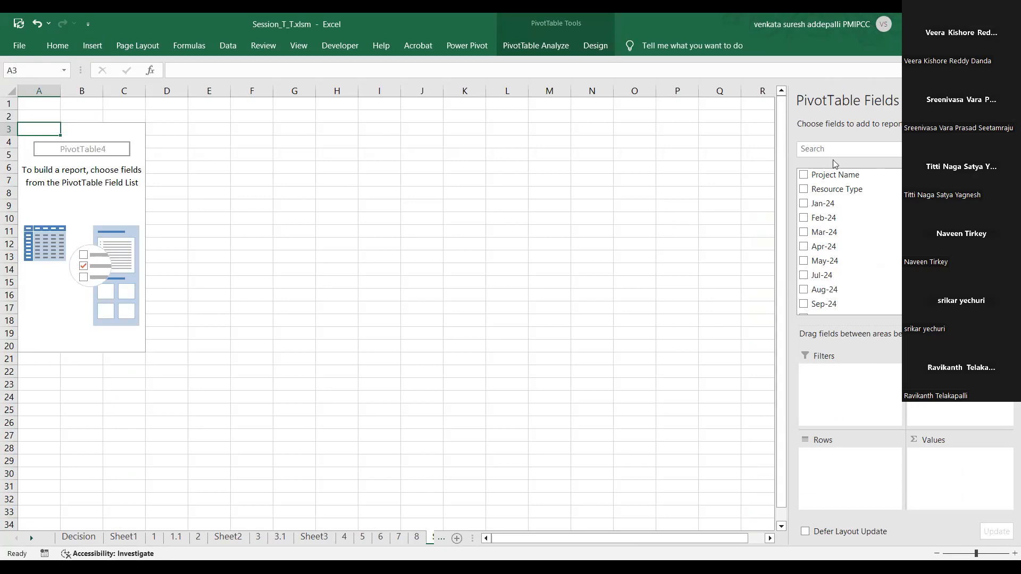
left_click(804, 175)
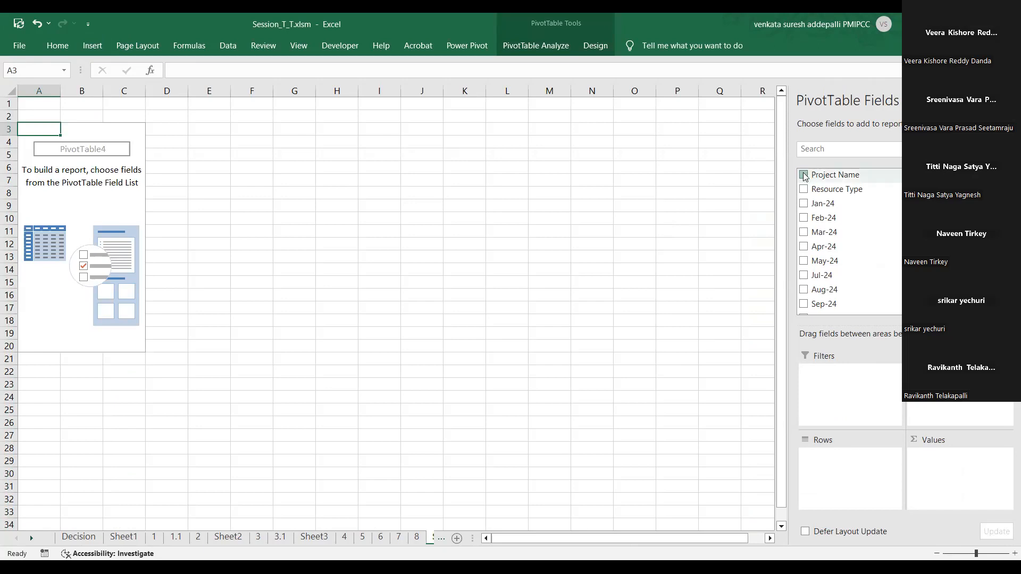
left_click(803, 203)
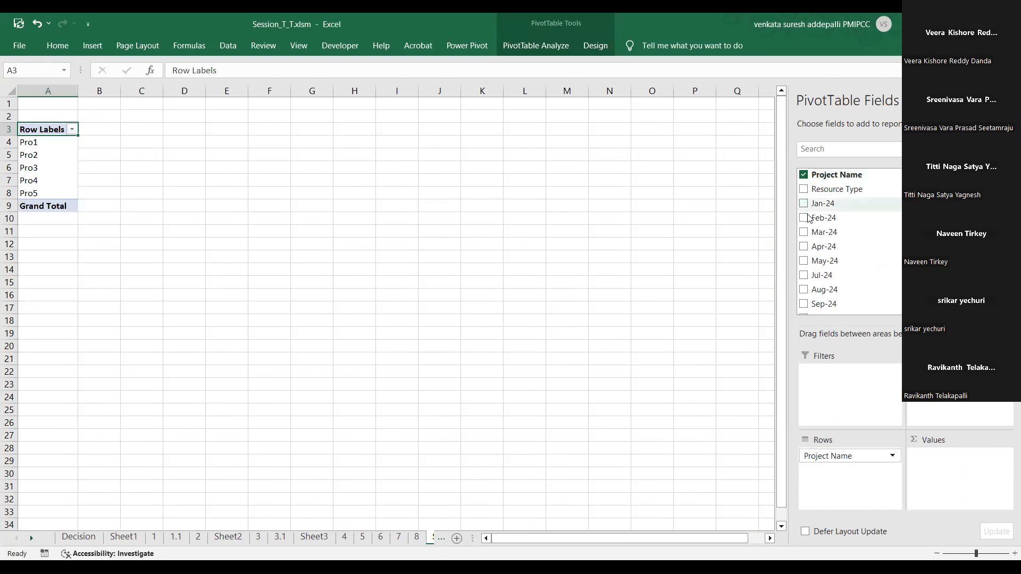
left_click(803, 218)
left_click(804, 232)
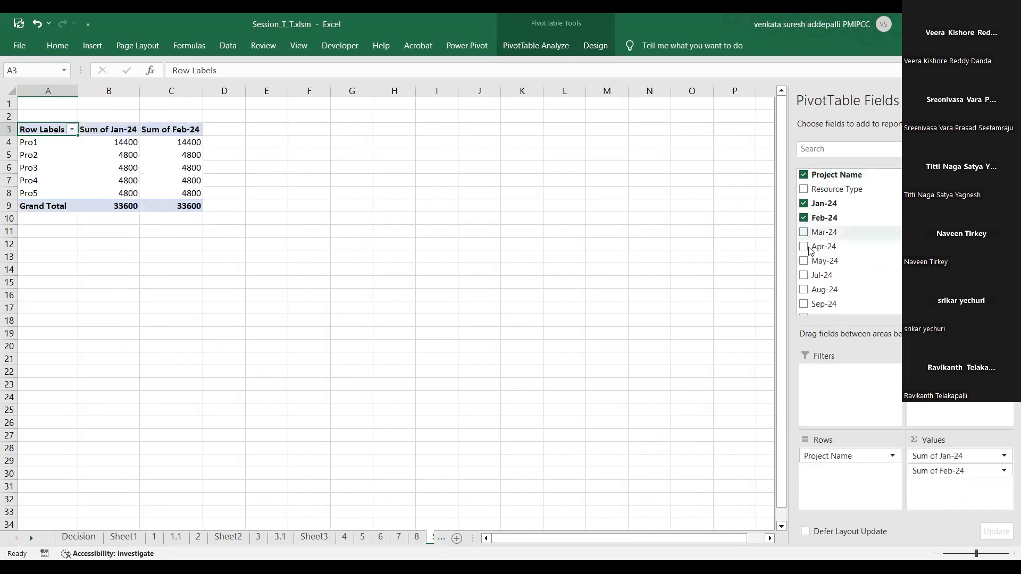
left_click(804, 248)
left_click(804, 276)
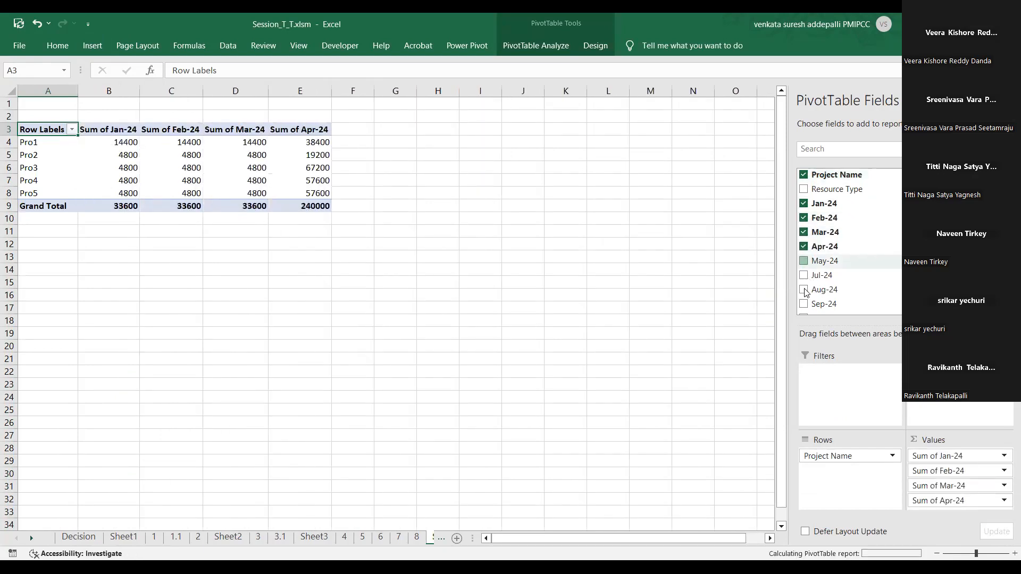
left_click(803, 290)
left_click(803, 303)
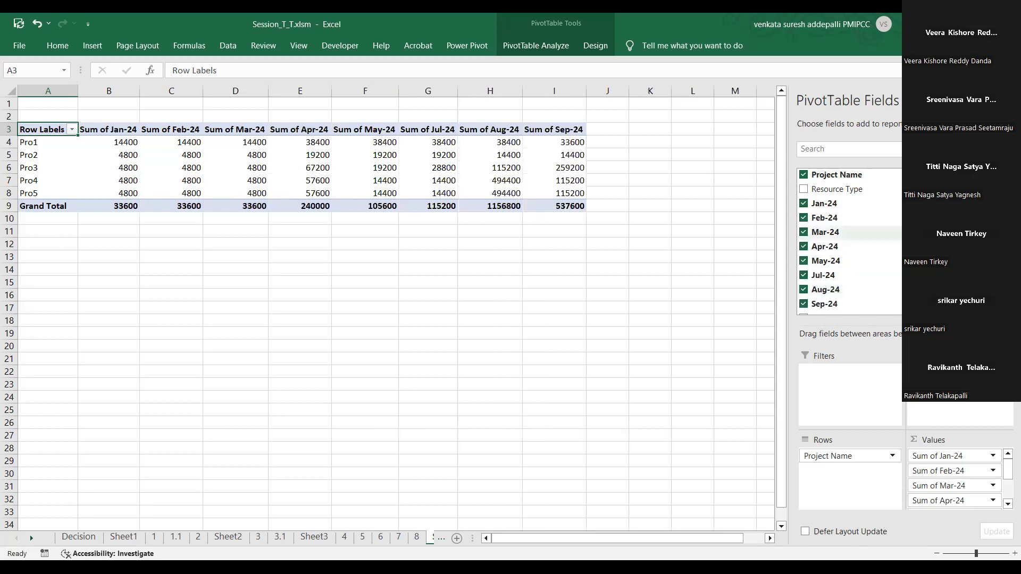
scroll(845, 233, "down", 3)
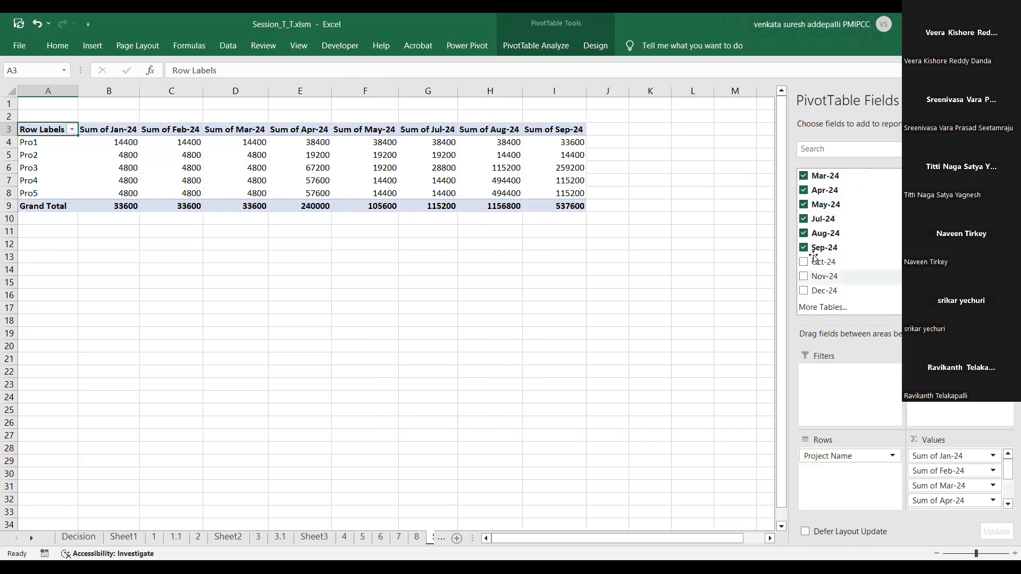
left_click(804, 262)
left_click(804, 276)
left_click(803, 291)
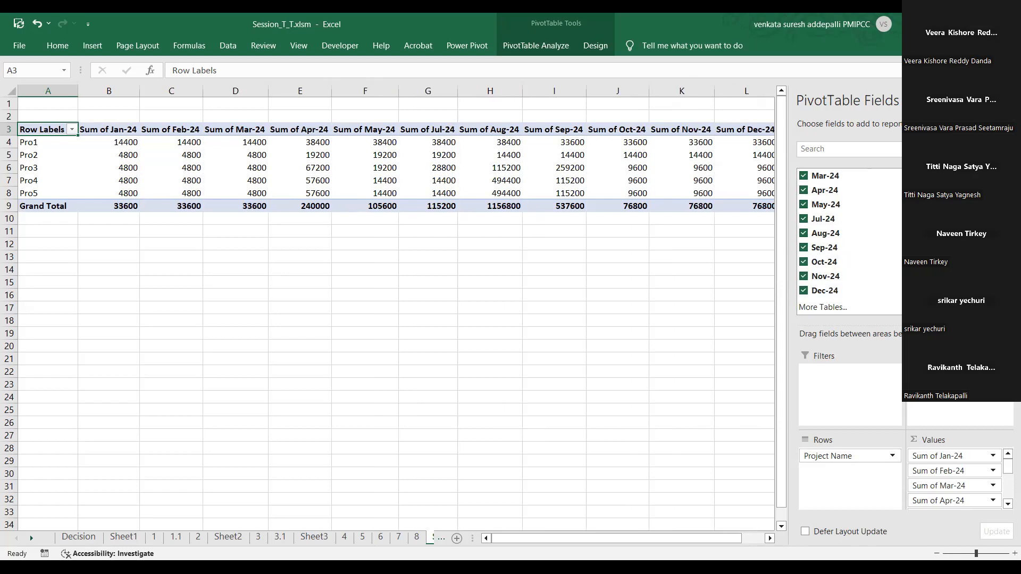
scroll(848, 239, "up", 2)
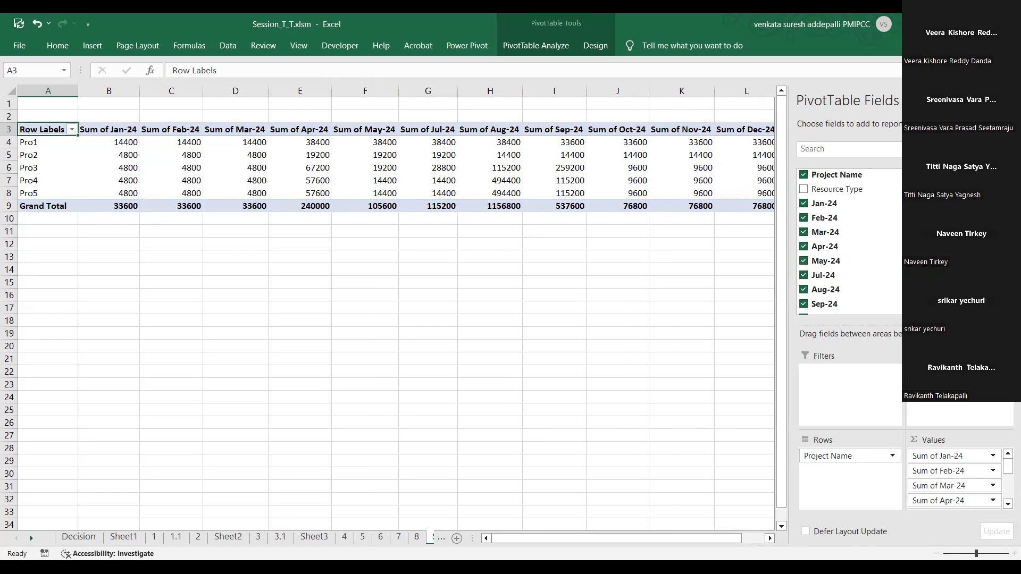
Preview line, pie and clustered column PivotCharts for the monthly project costs, leaving the chart dialog without inserting one.
left_click(441, 155)
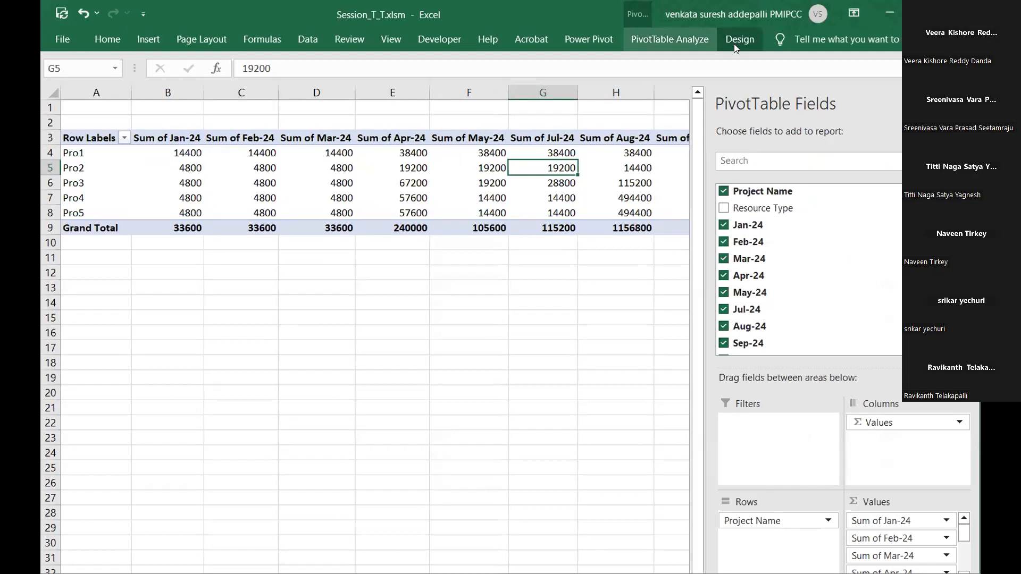
left_click(691, 36)
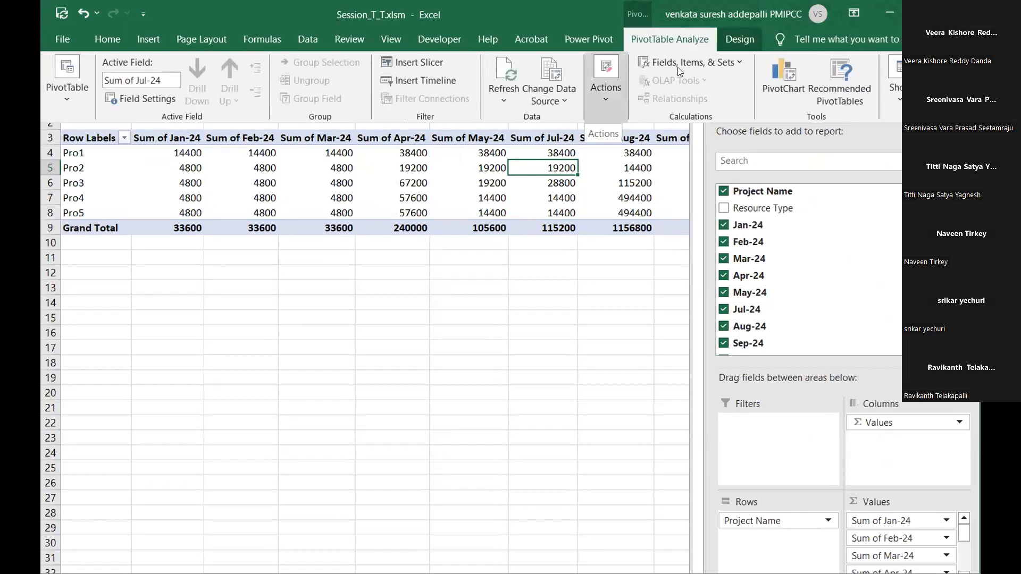
left_click(774, 80)
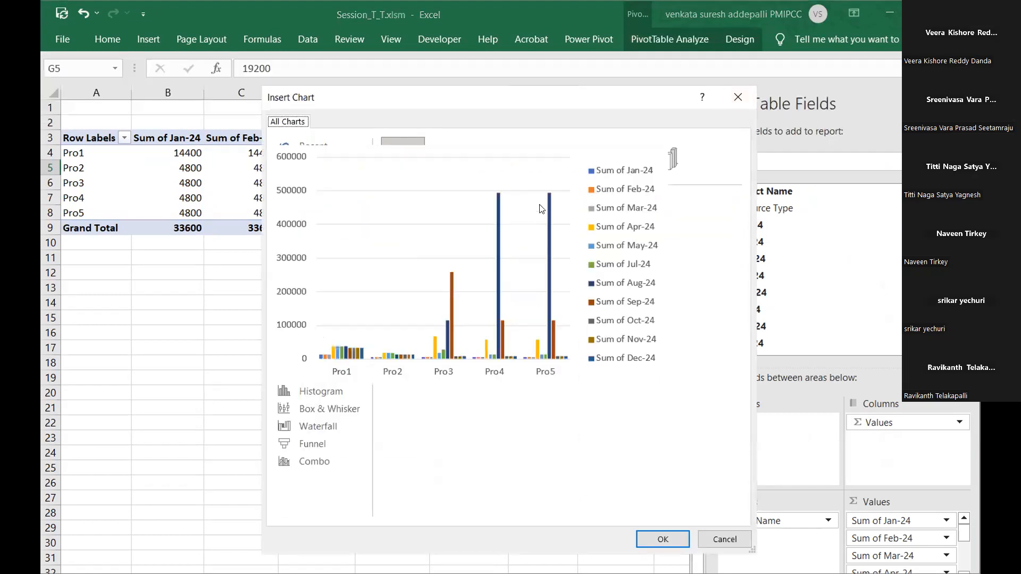
left_click(326, 198)
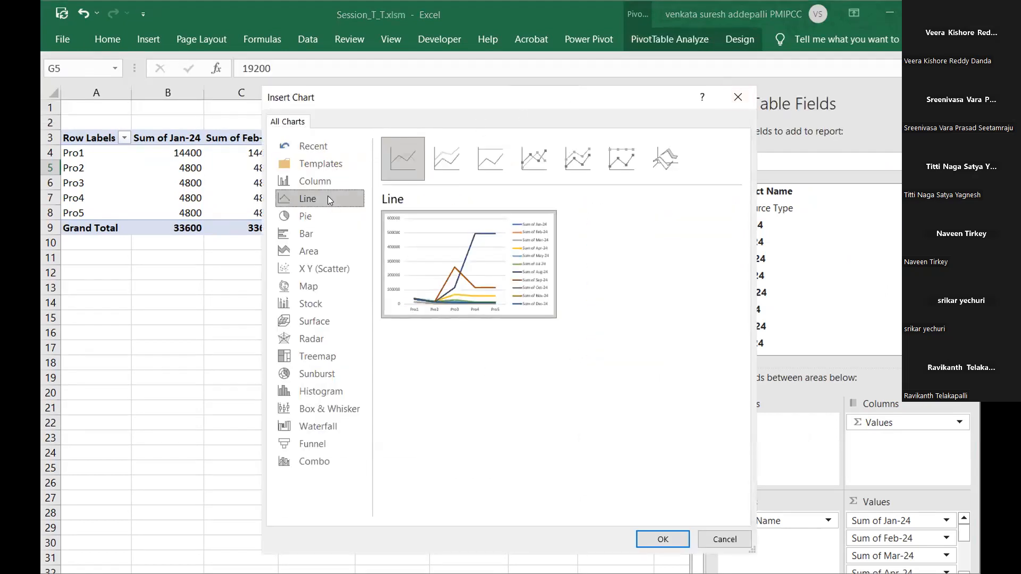
left_click(316, 216)
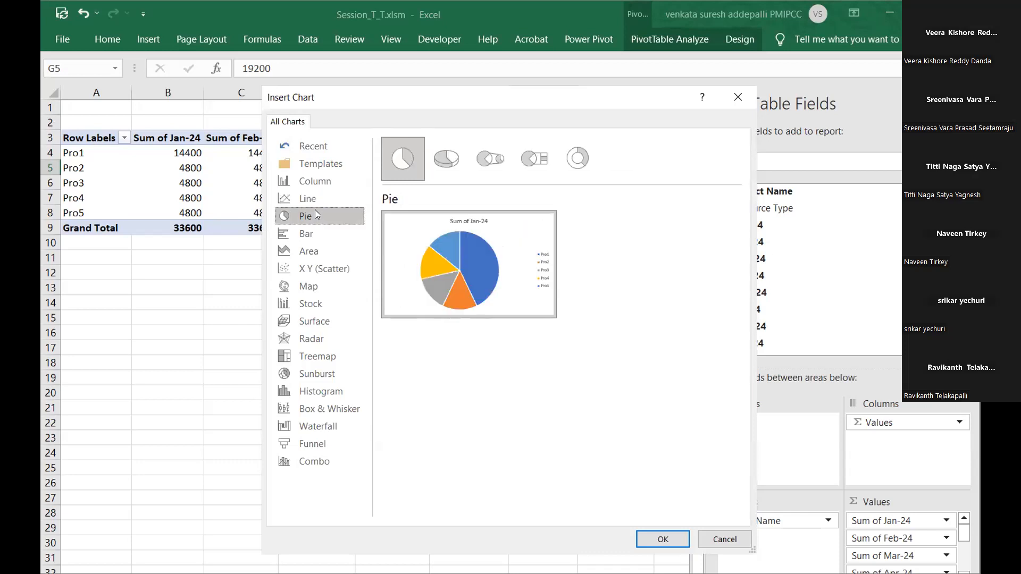
left_click(335, 164)
left_click(333, 181)
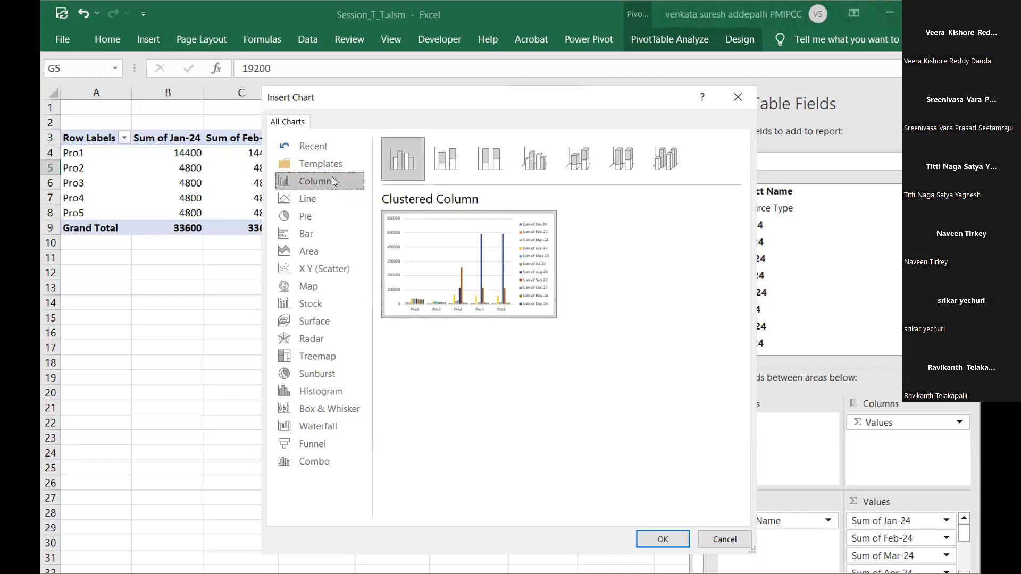
mouse_move(512, 265)
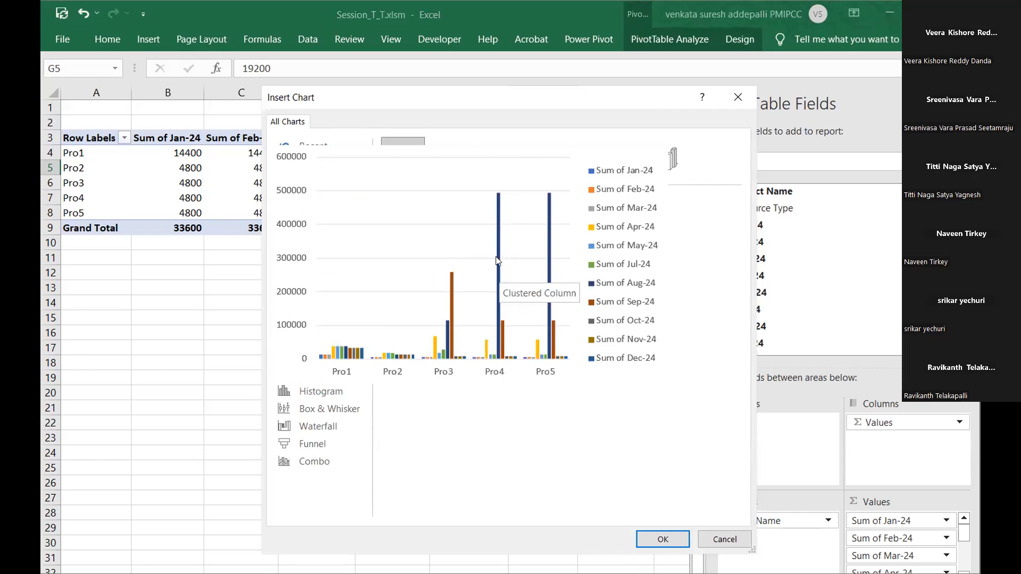
key("Escape")
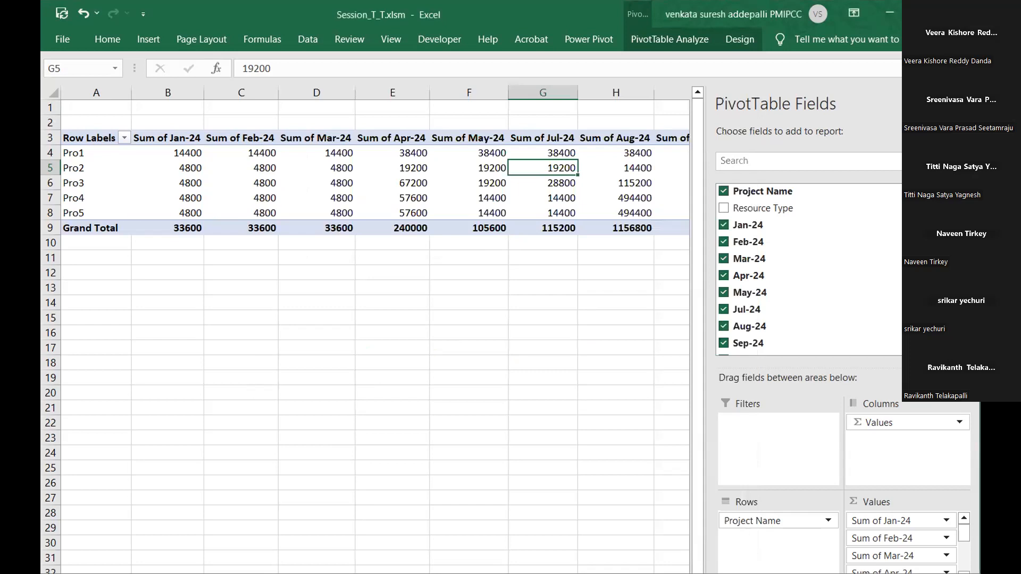
Close the PivotTable field list and look through the PivotTable analysis and design commands.
left_click(964, 104)
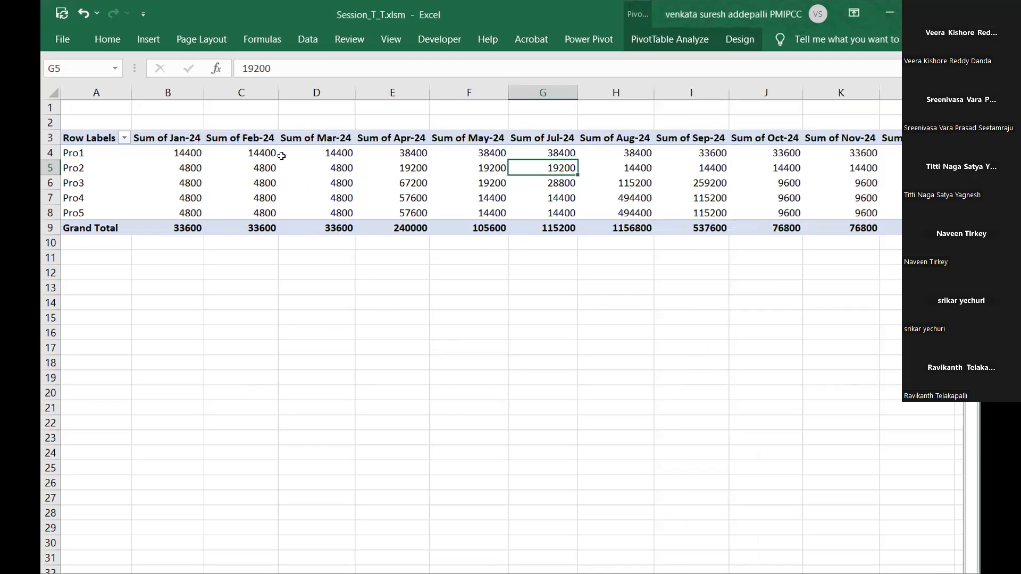
left_click(323, 171)
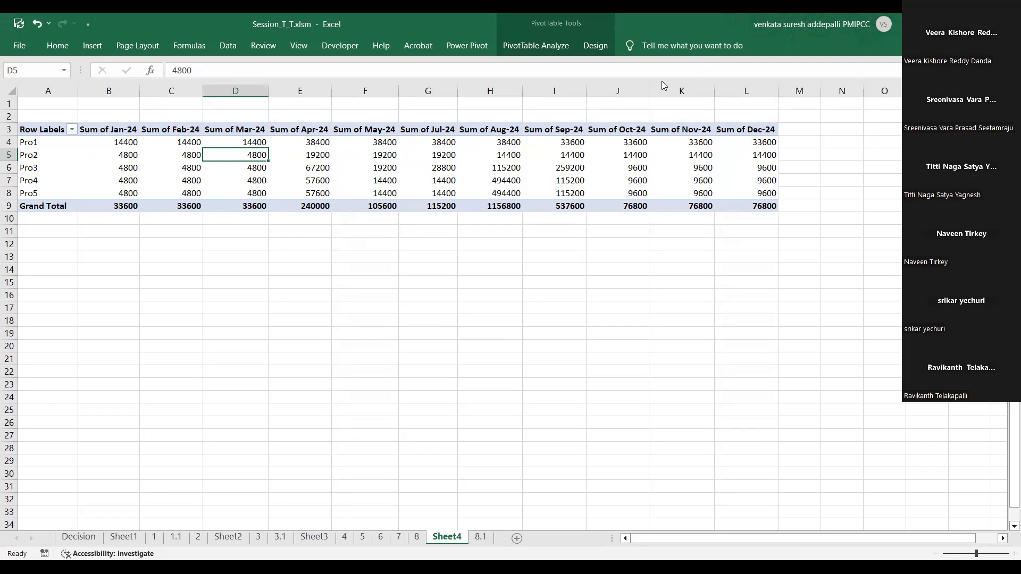
left_click(536, 46)
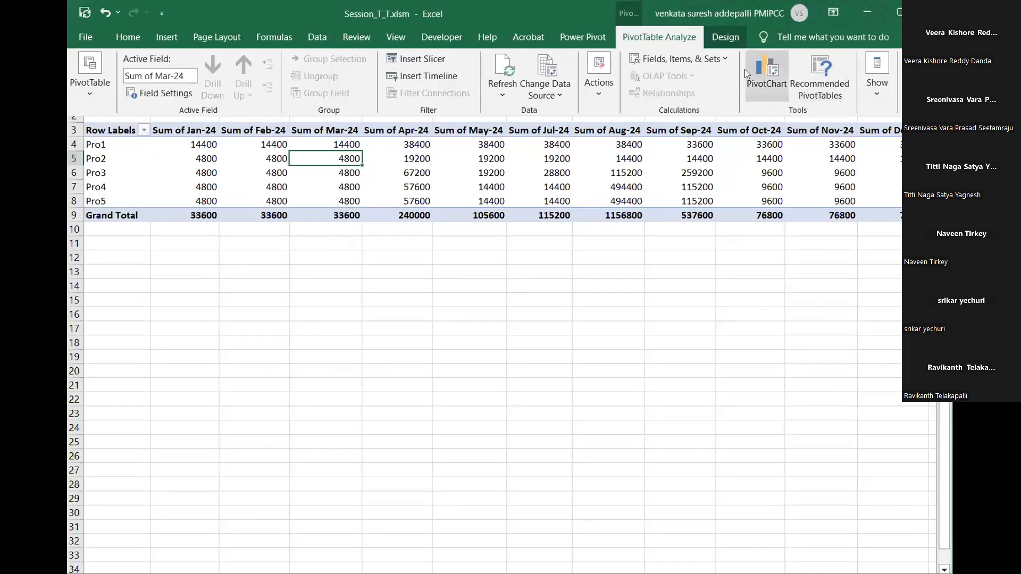
left_click(555, 168)
left_click(643, 35)
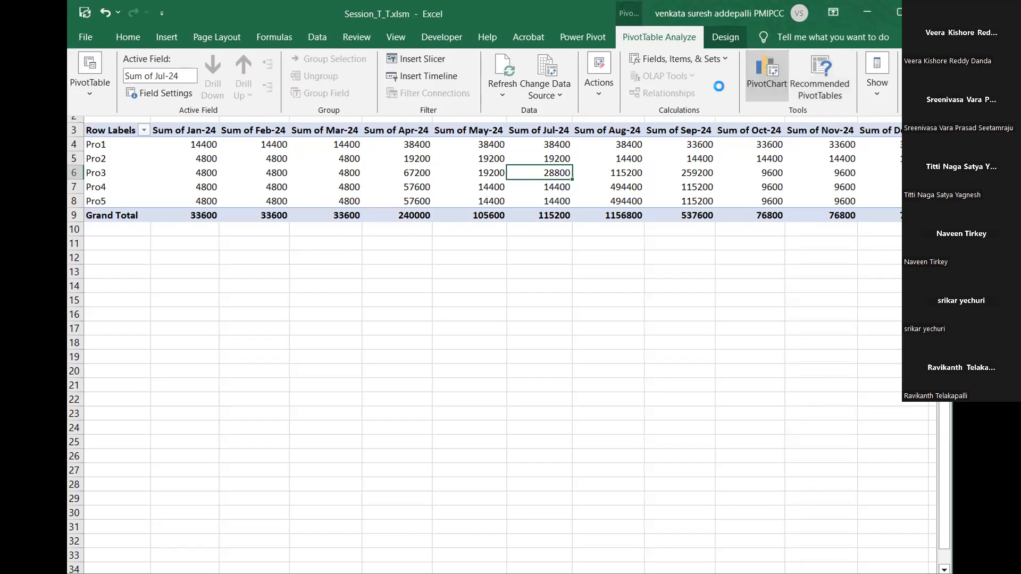
left_click(668, 31)
left_click(667, 30)
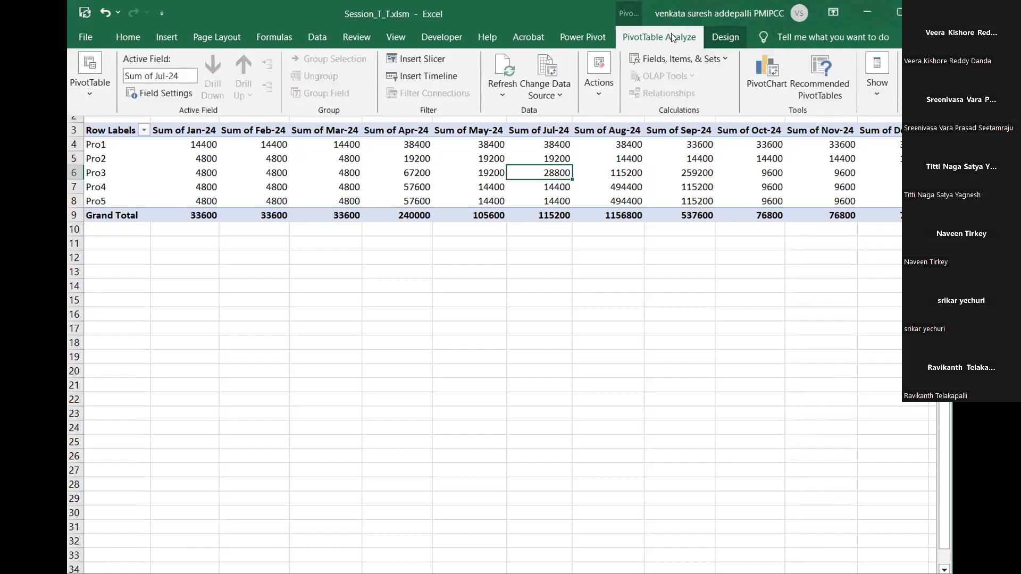
left_click(716, 35)
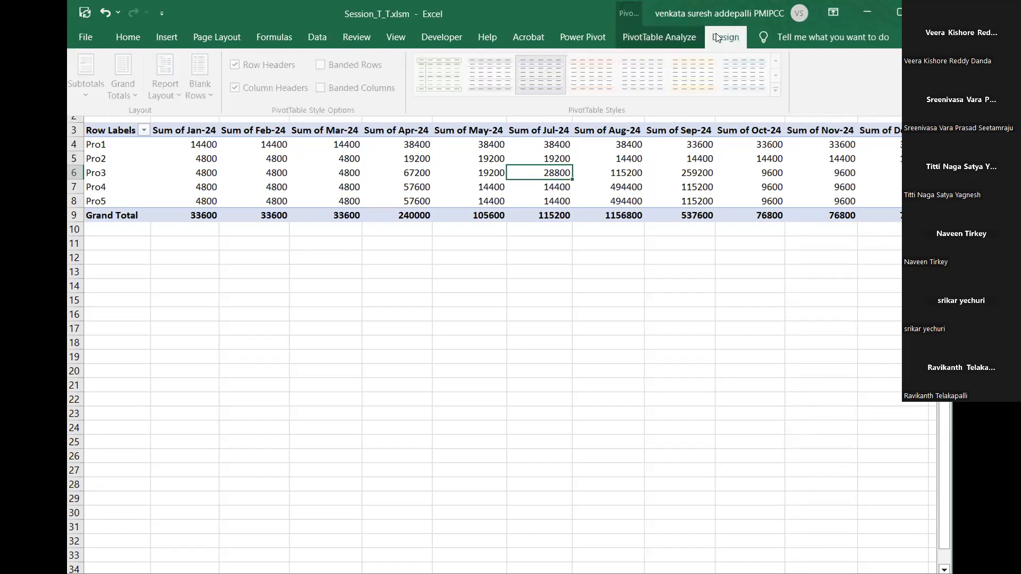
left_click(665, 40)
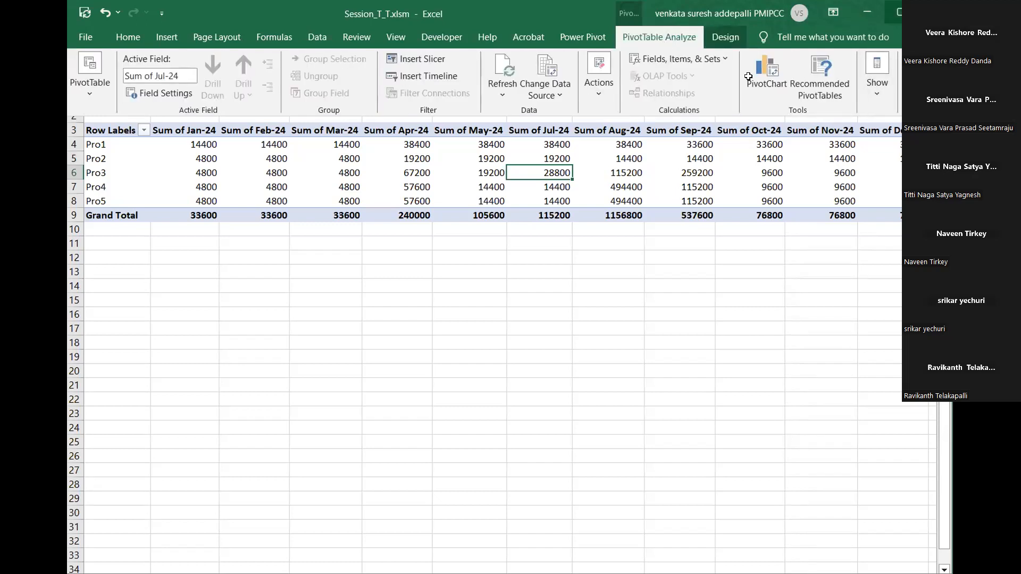
Show the field list of the project cost PivotTable again on Sheet4.
left_click(699, 158)
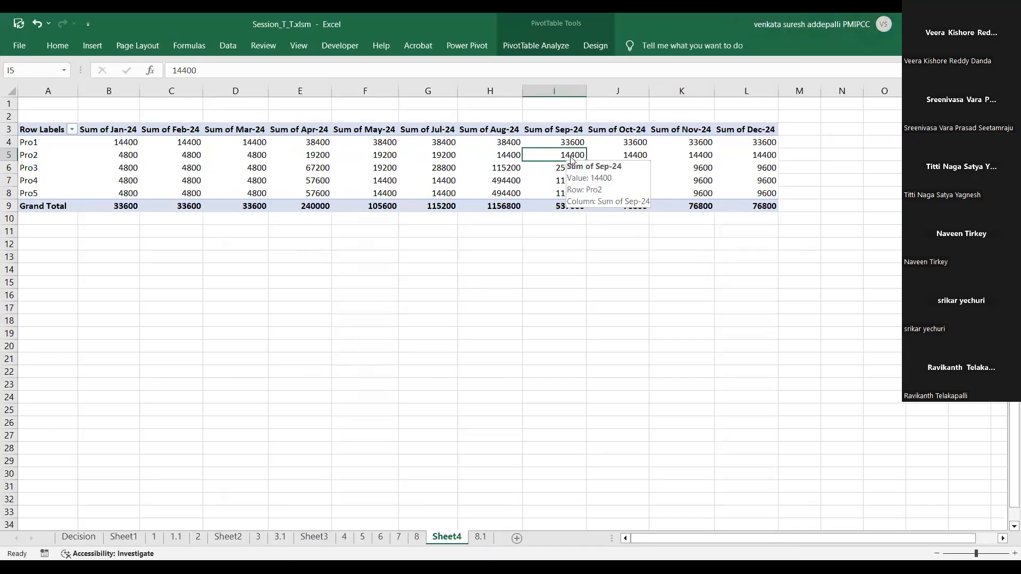
right_click(571, 159)
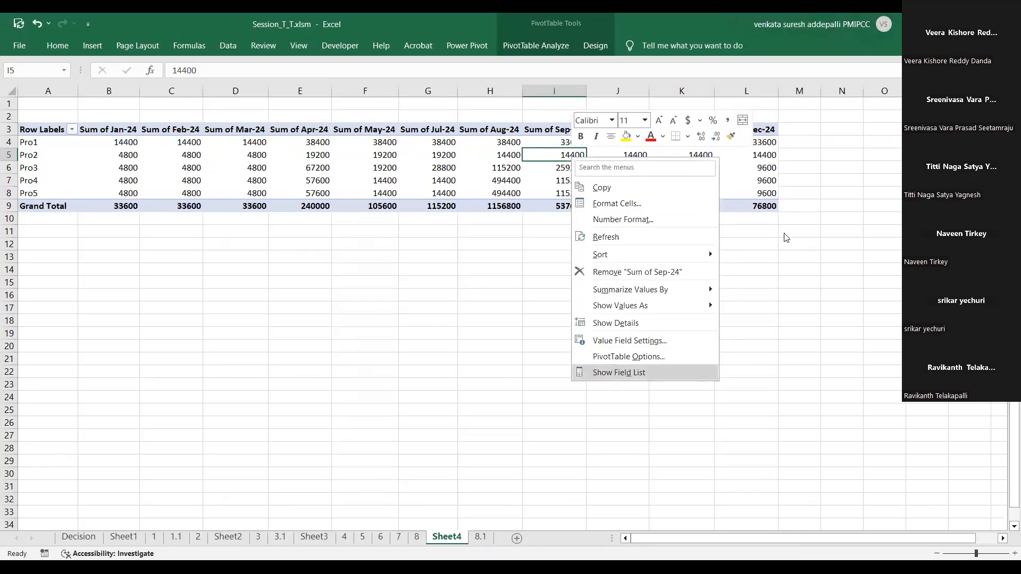
left_click(619, 373)
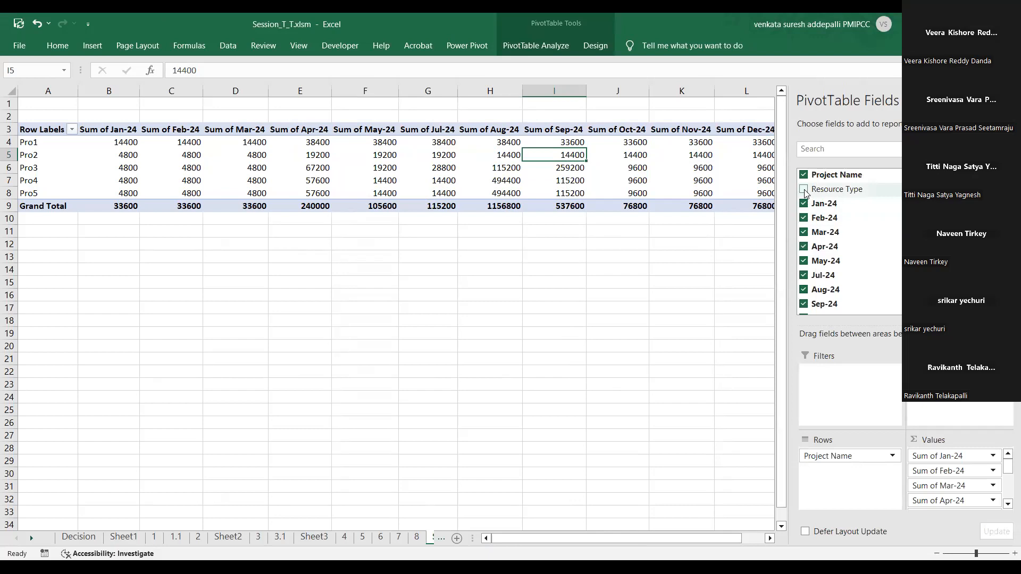
Add Resource Type to the PivotTable rows above Project Name and close the field list.
left_click(804, 190)
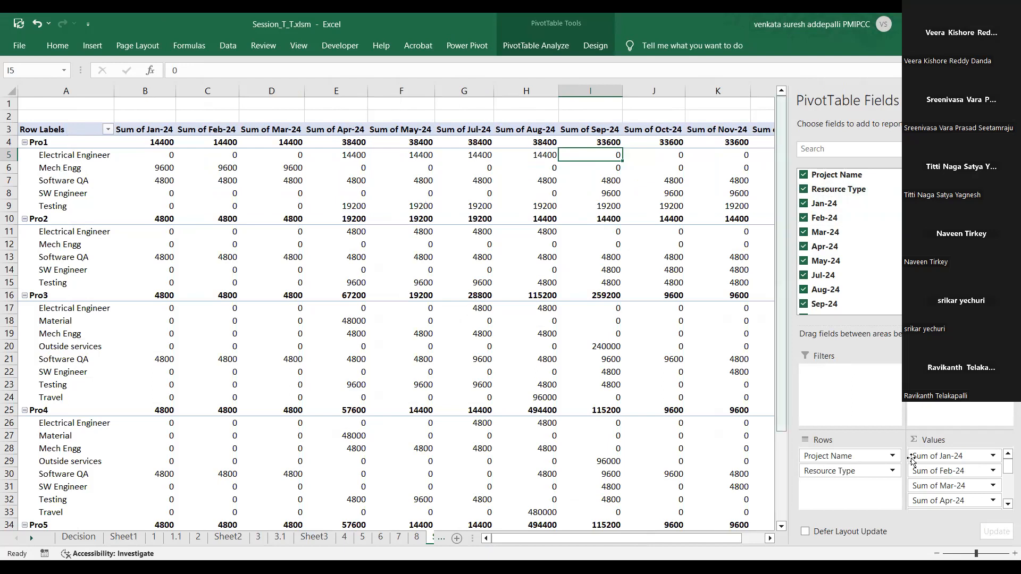
left_click_drag(860, 475, 854, 458)
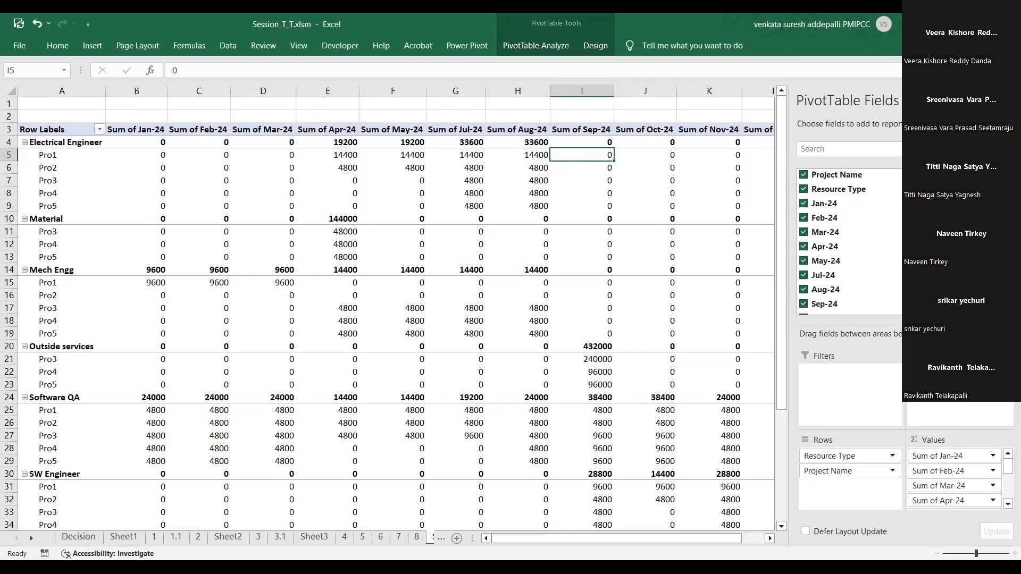
left_click(1010, 101)
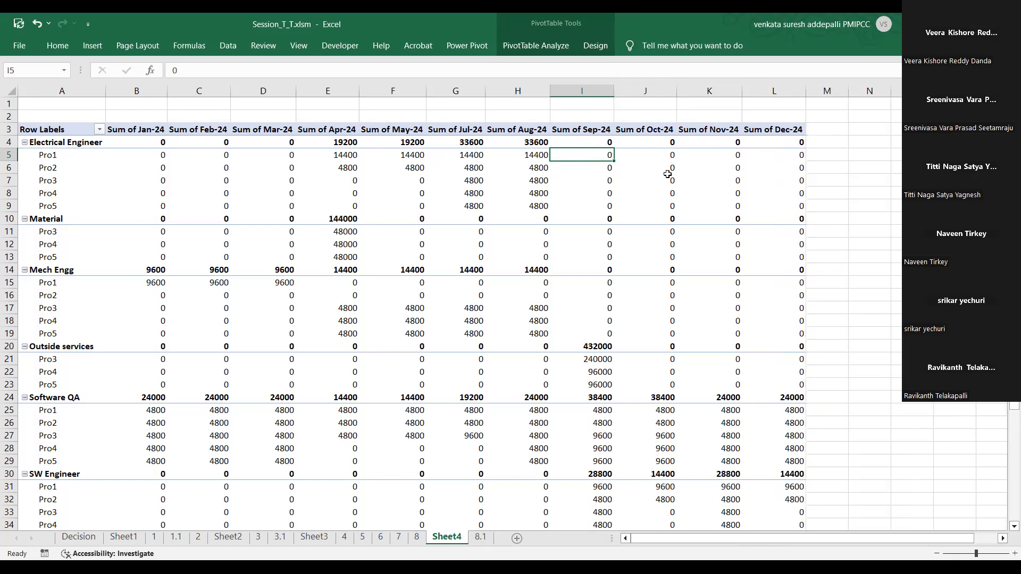
Start a new calculated field for the PivotTable and name it Quarter1.
left_click(667, 175)
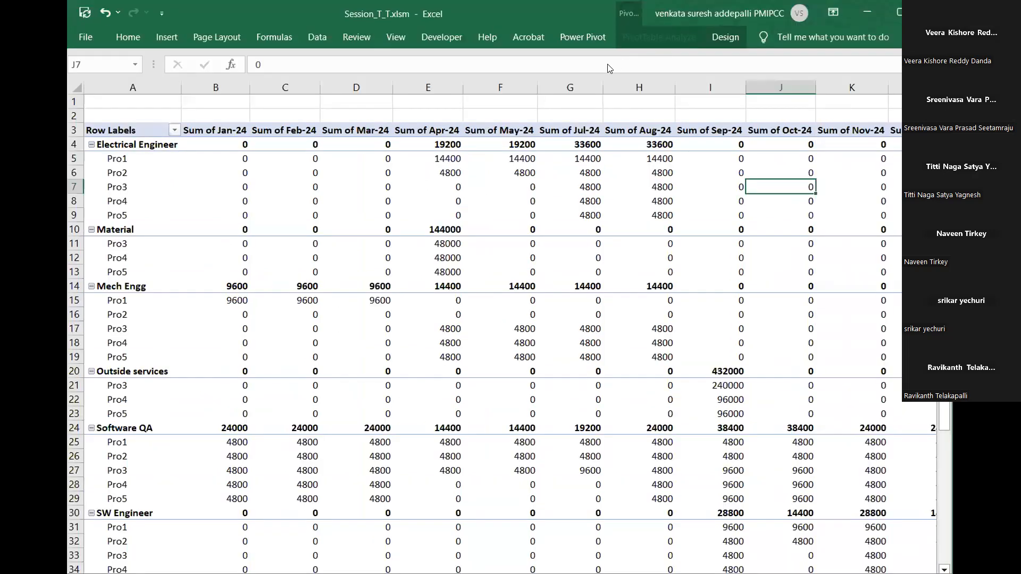
left_click(526, 45)
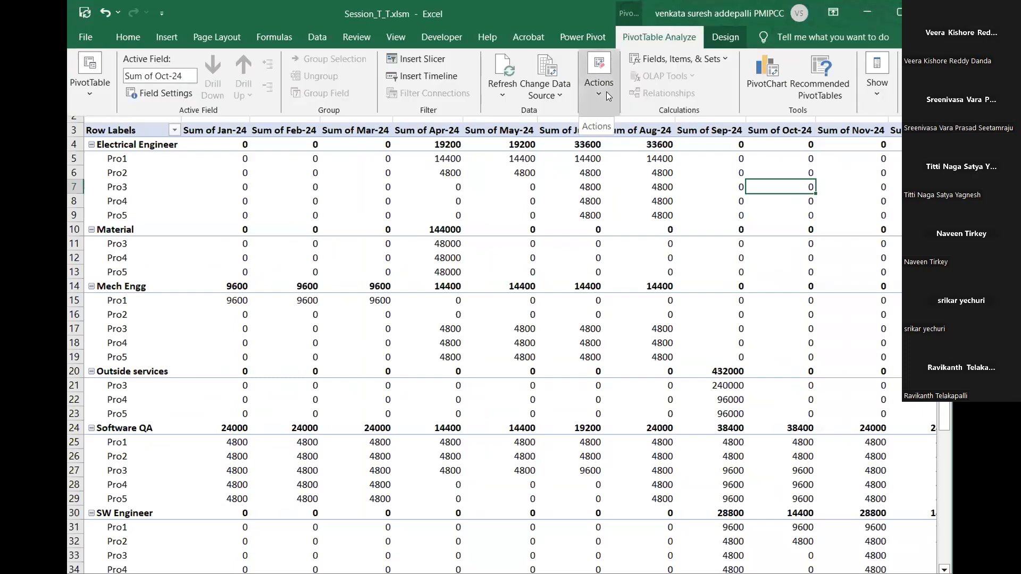
left_click(606, 92)
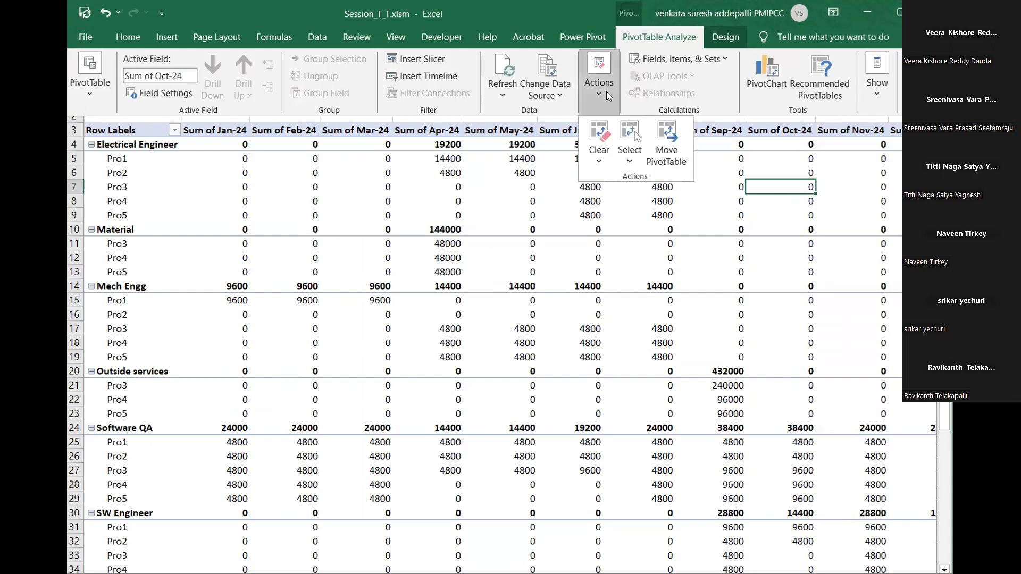
left_click(694, 59)
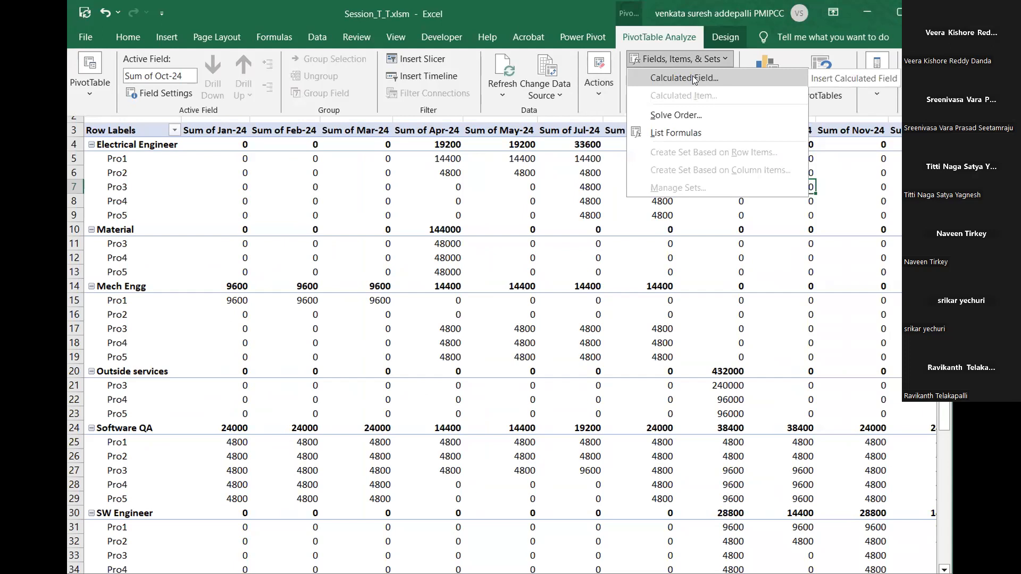
left_click(692, 78)
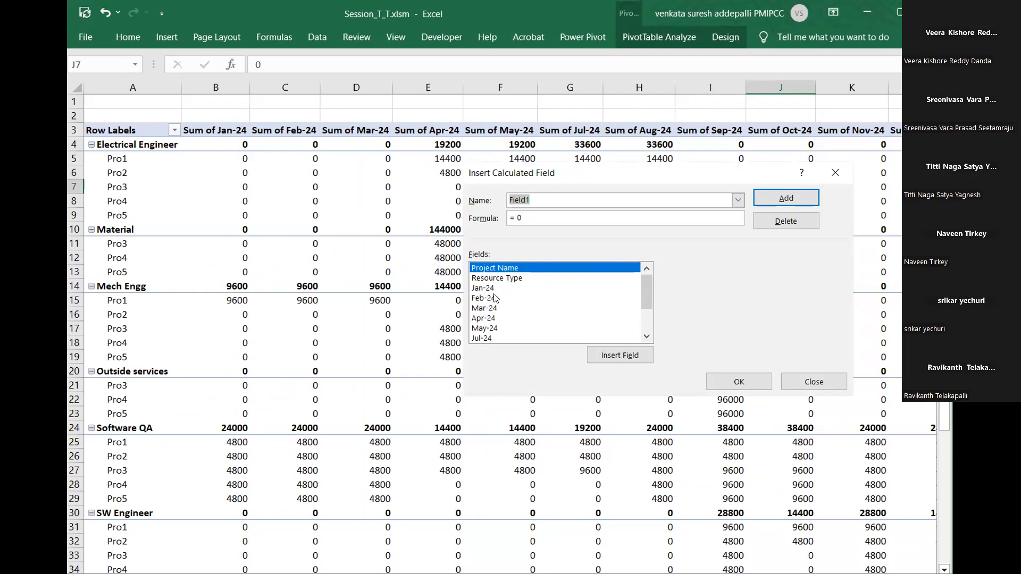
type("Quarter1")
left_click(529, 215)
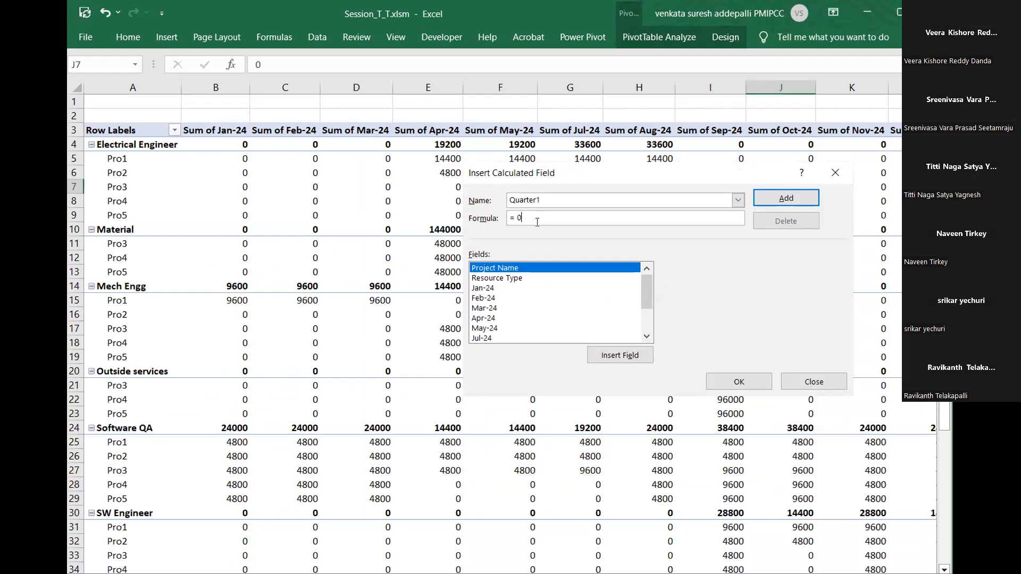
Define the Quarter1 formula as = 'Jan-24'+ 'Feb-24'+ 'Mar-24' and add the calculated field to the PivotTable.
double_click(495, 289)
type("+")
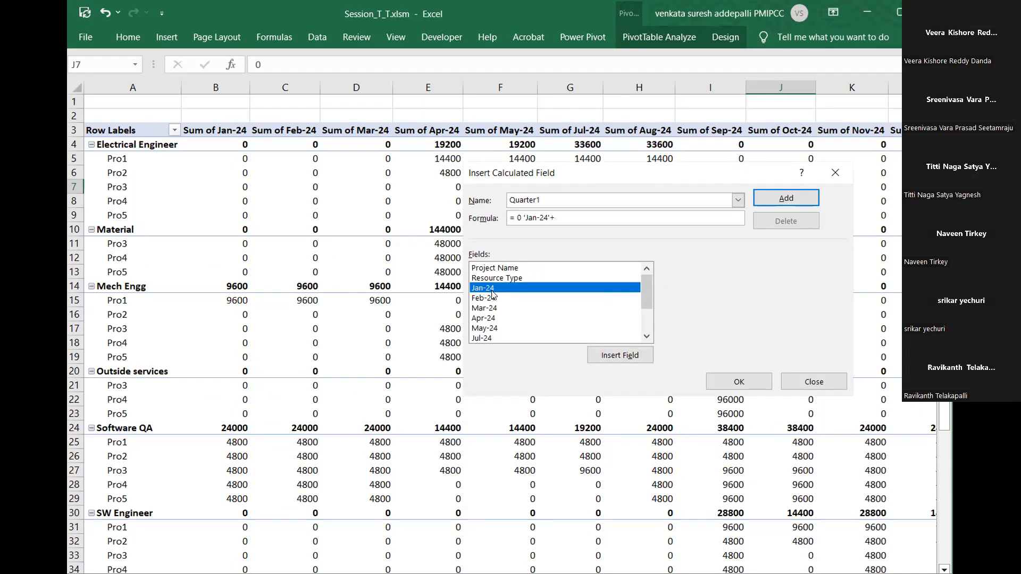
left_click(490, 299)
double_click(490, 300)
type("+")
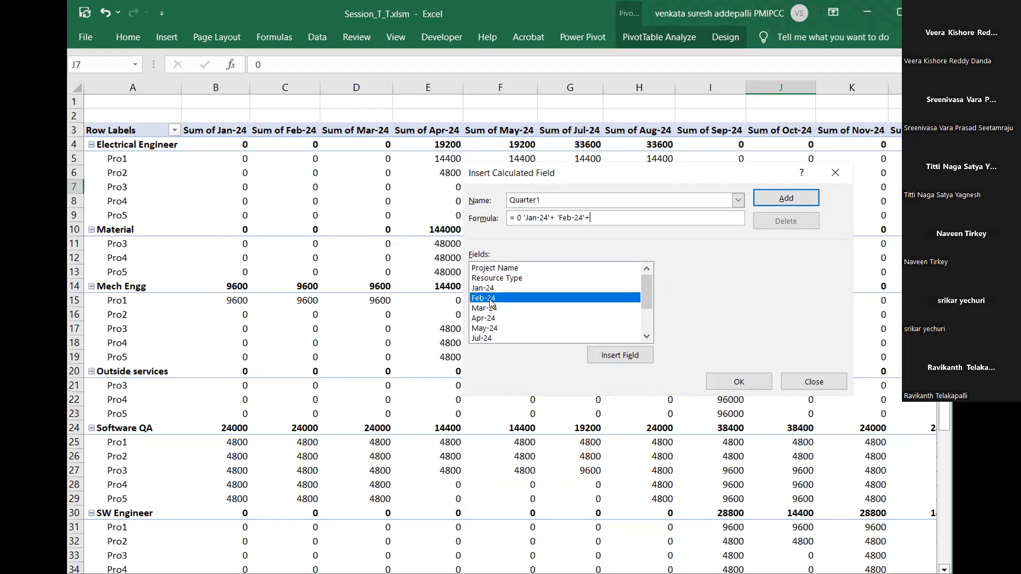
left_click(493, 308)
double_click(493, 308)
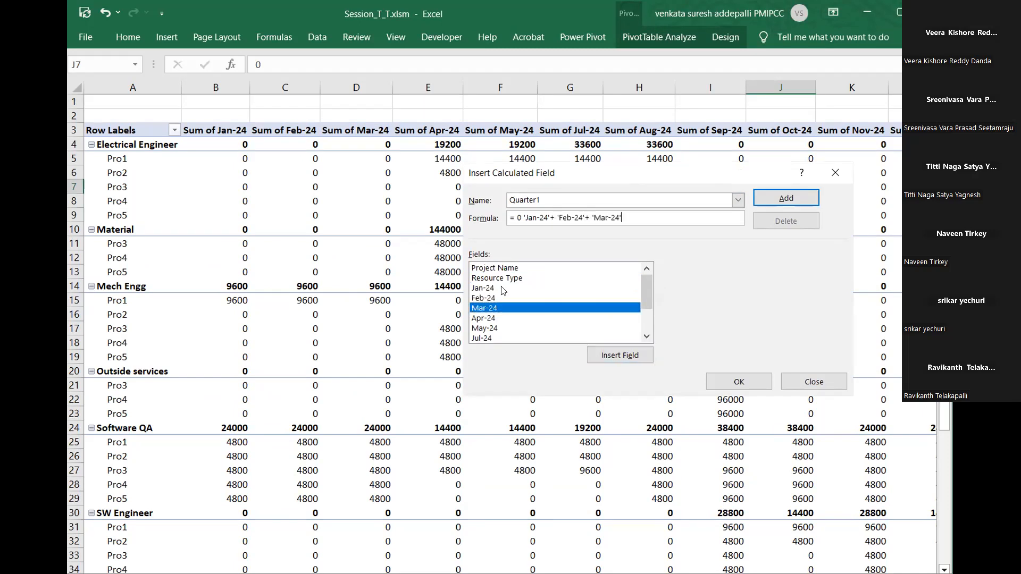
left_click(518, 218)
key("Delete")
key("Delete")
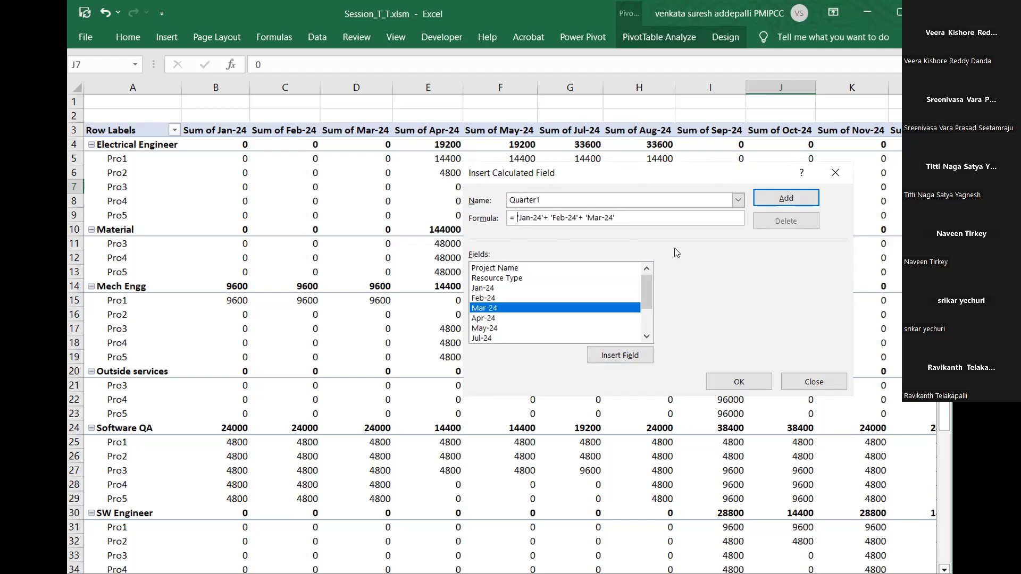
left_click(774, 198)
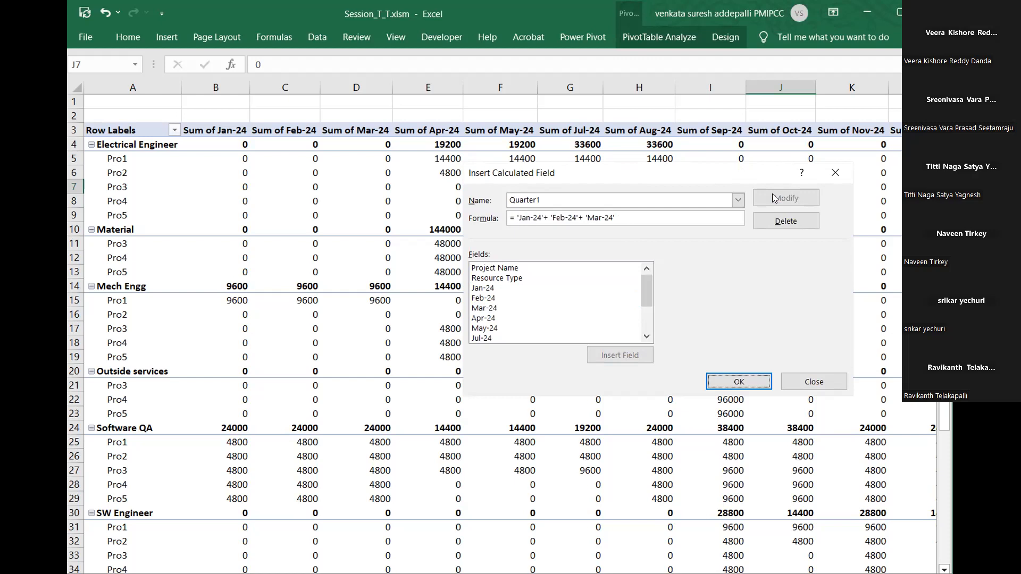
left_click(739, 382)
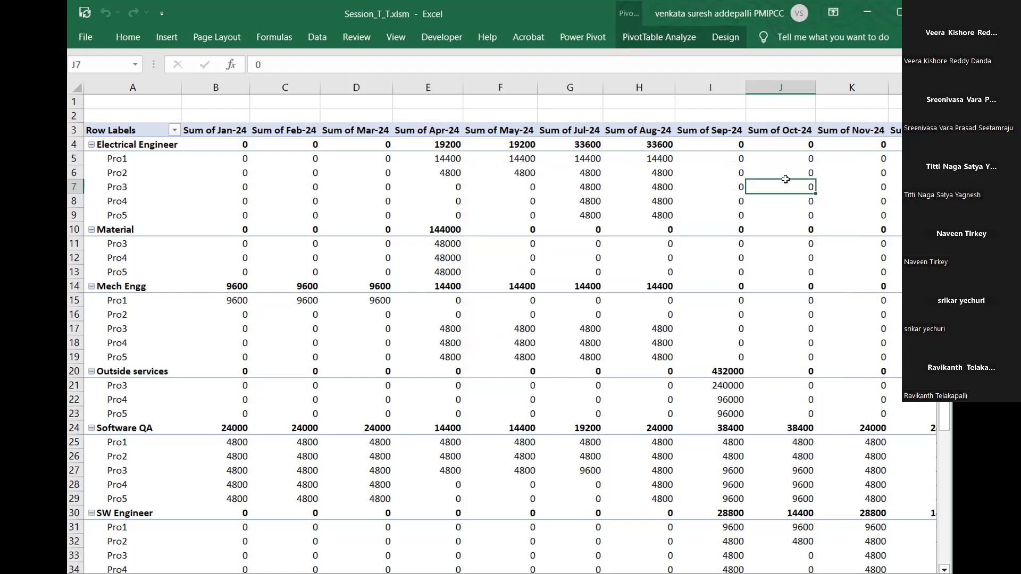
Show the PivotTable field list again, check it for the Quarter1 field, and close the list.
left_click(634, 156)
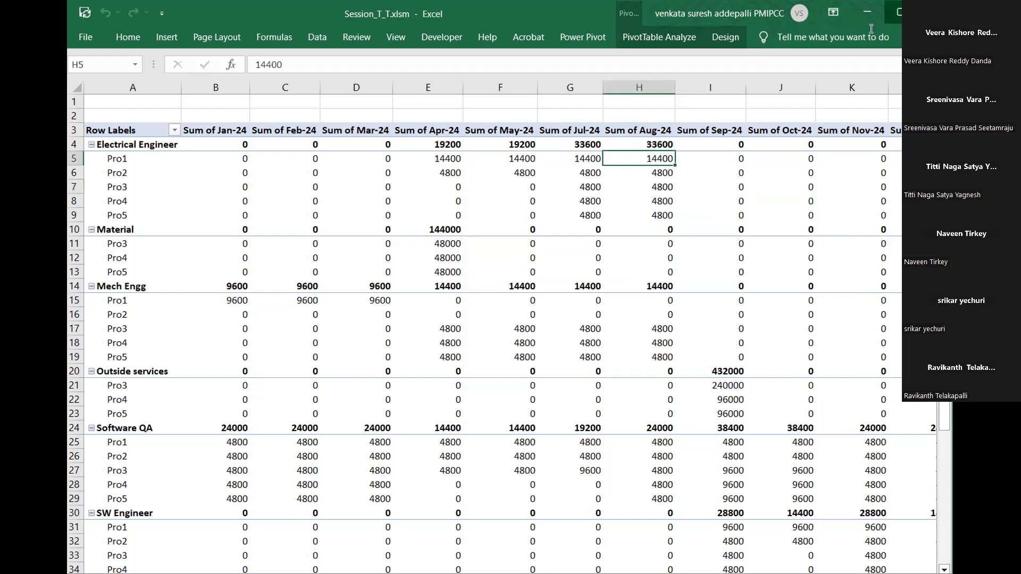
left_click(898, 12)
right_click(658, 158)
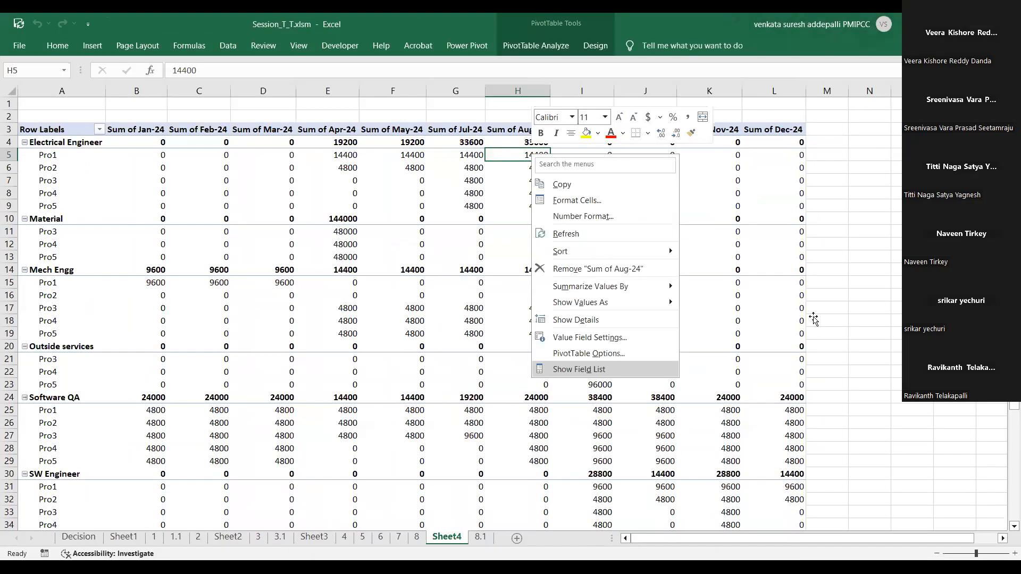
left_click(579, 369)
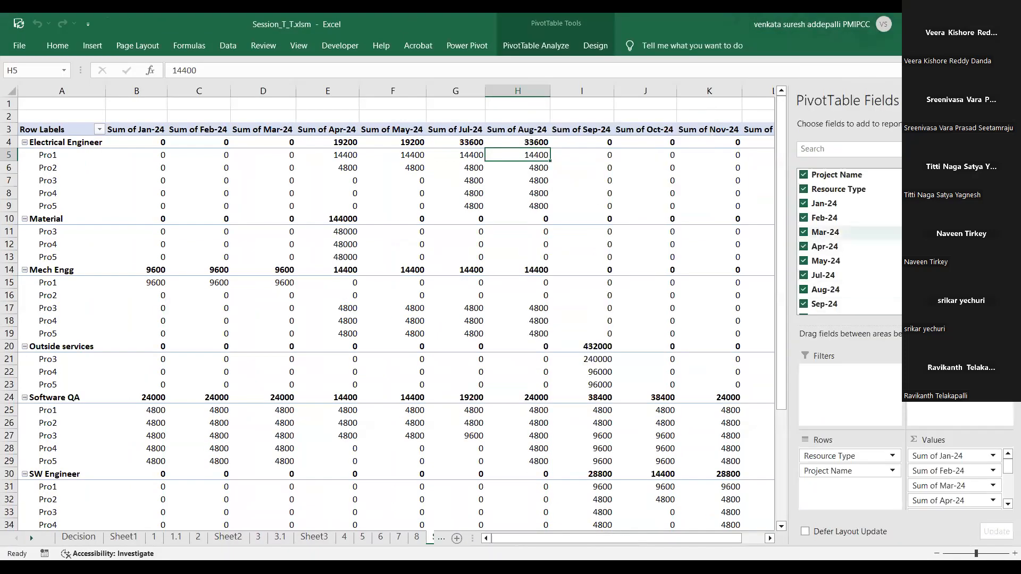
scroll(803, 289, "down", 3)
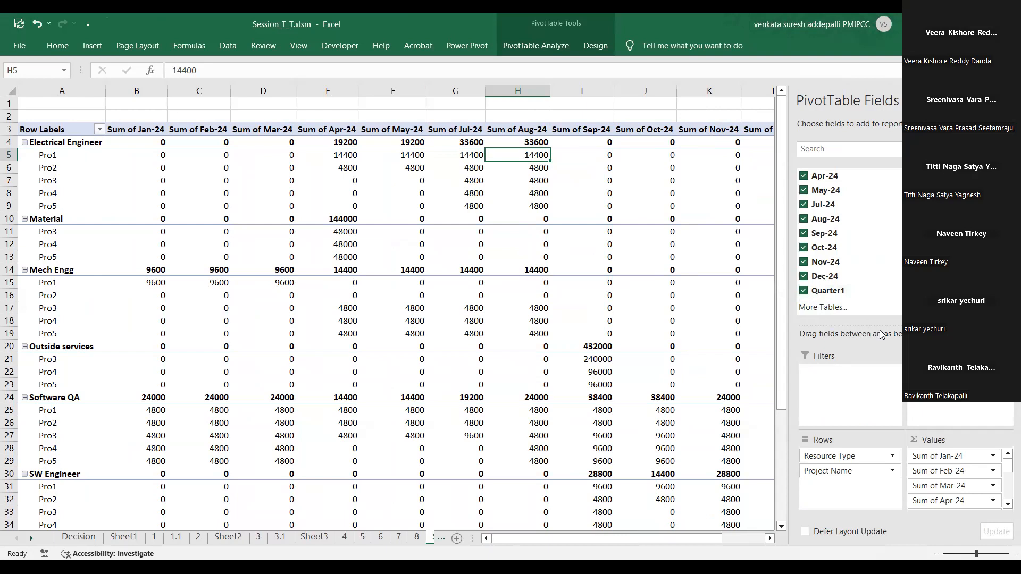
left_click(1007, 101)
Move the Sum of Quarter1 column directly after Sum of Mar-24 and compare the Mech Engg quarter total with its three months.
left_click(846, 133)
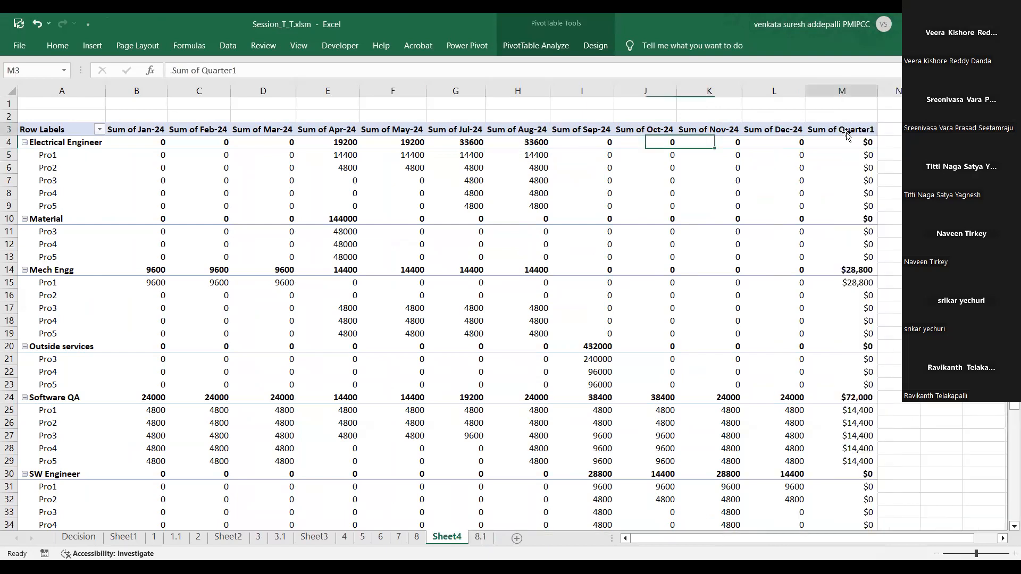
left_click_drag(807, 132, 345, 163)
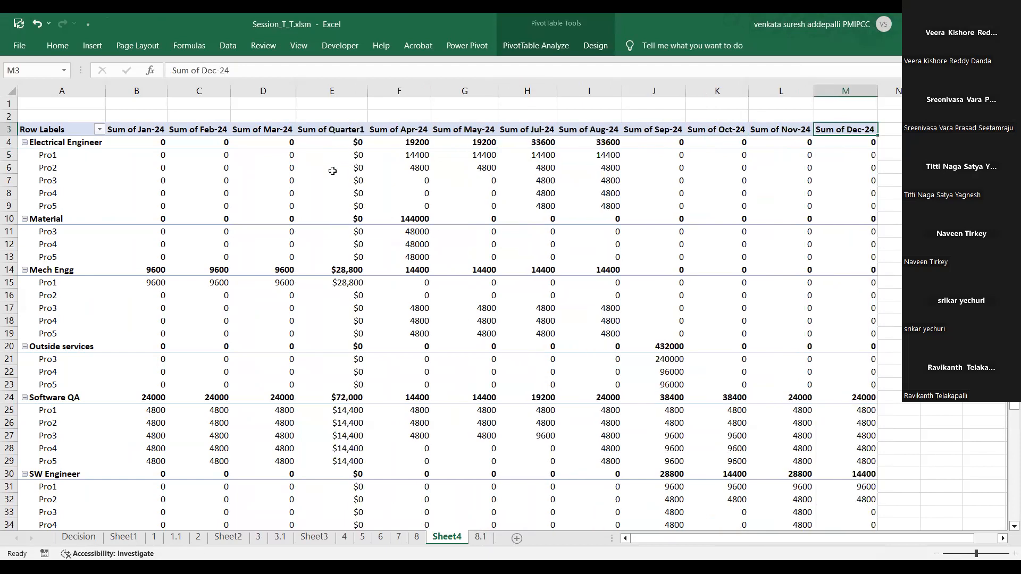
left_click_drag(149, 268, 275, 272)
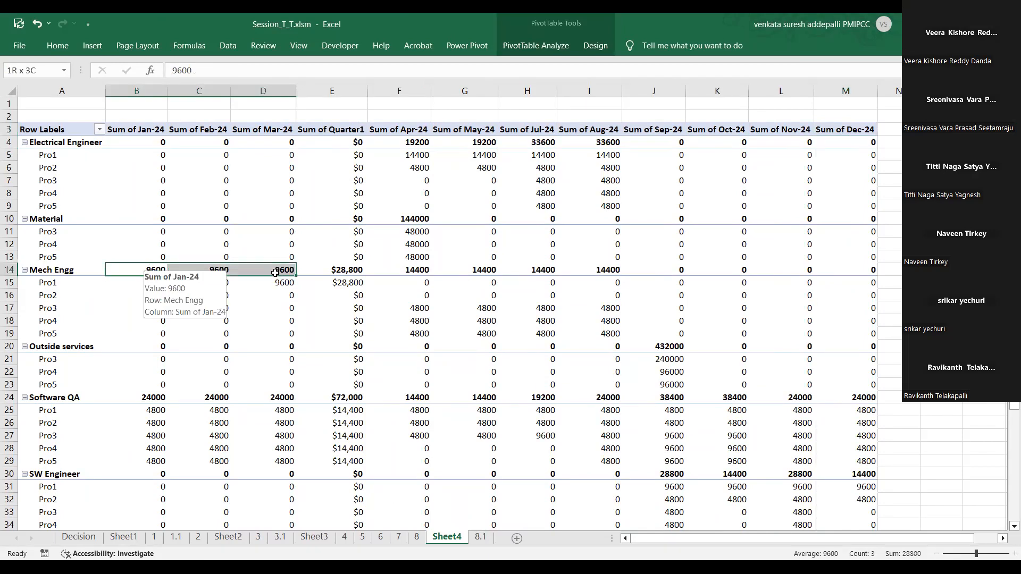
left_click(340, 269)
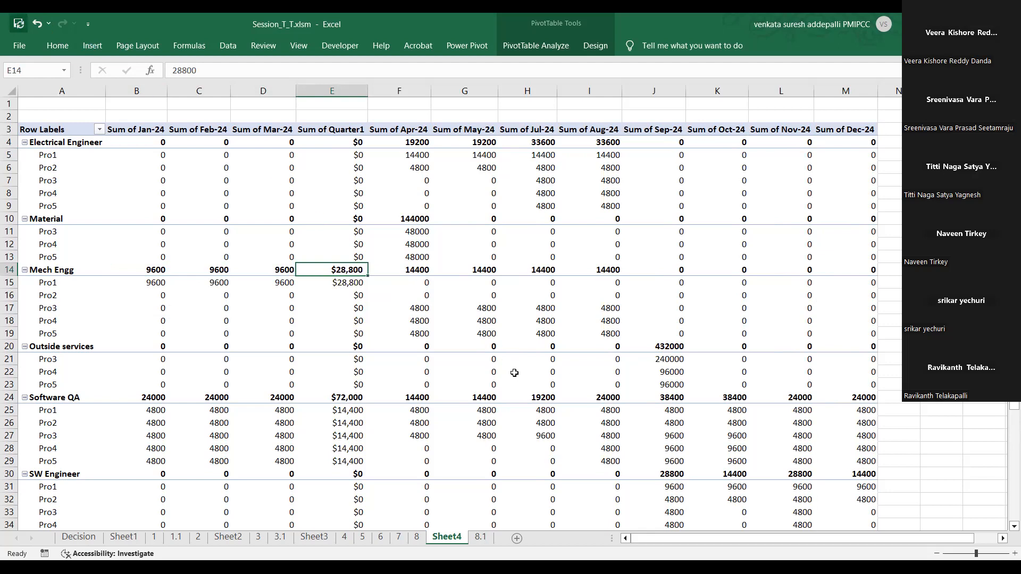
Look through the workbook's Info page, including its properties and autorecovery versions, and return to the sheet.
mouse_move(514, 373)
key("alt+Tab")
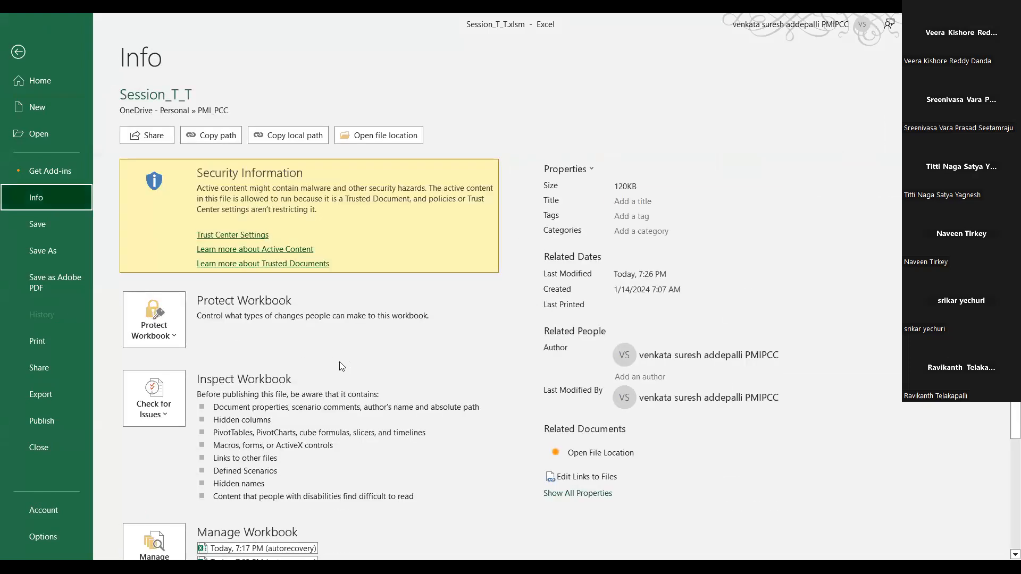
scroll(342, 366, "down", 3)
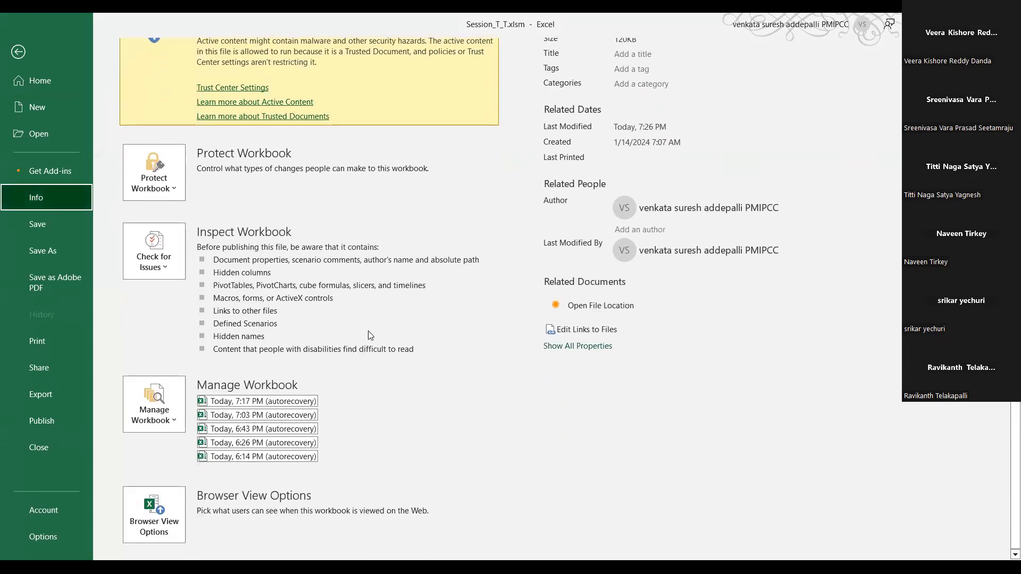
scroll(368, 331, "up", 3)
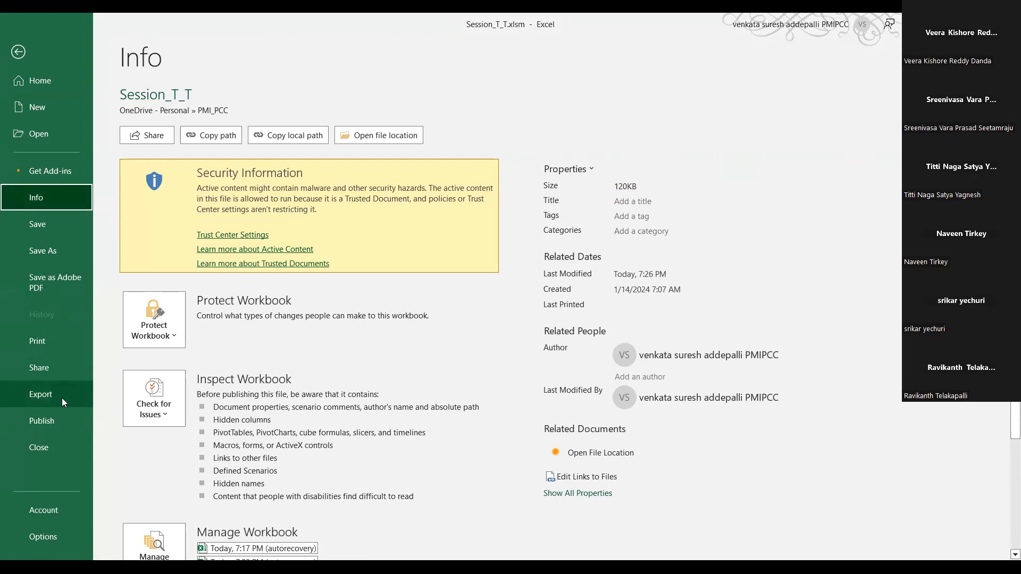
left_click(18, 53)
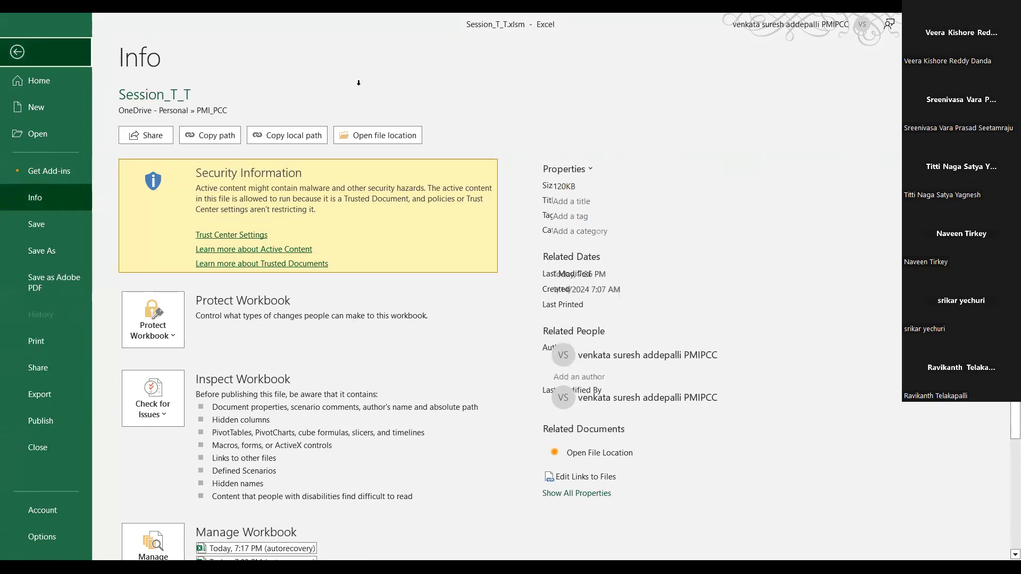